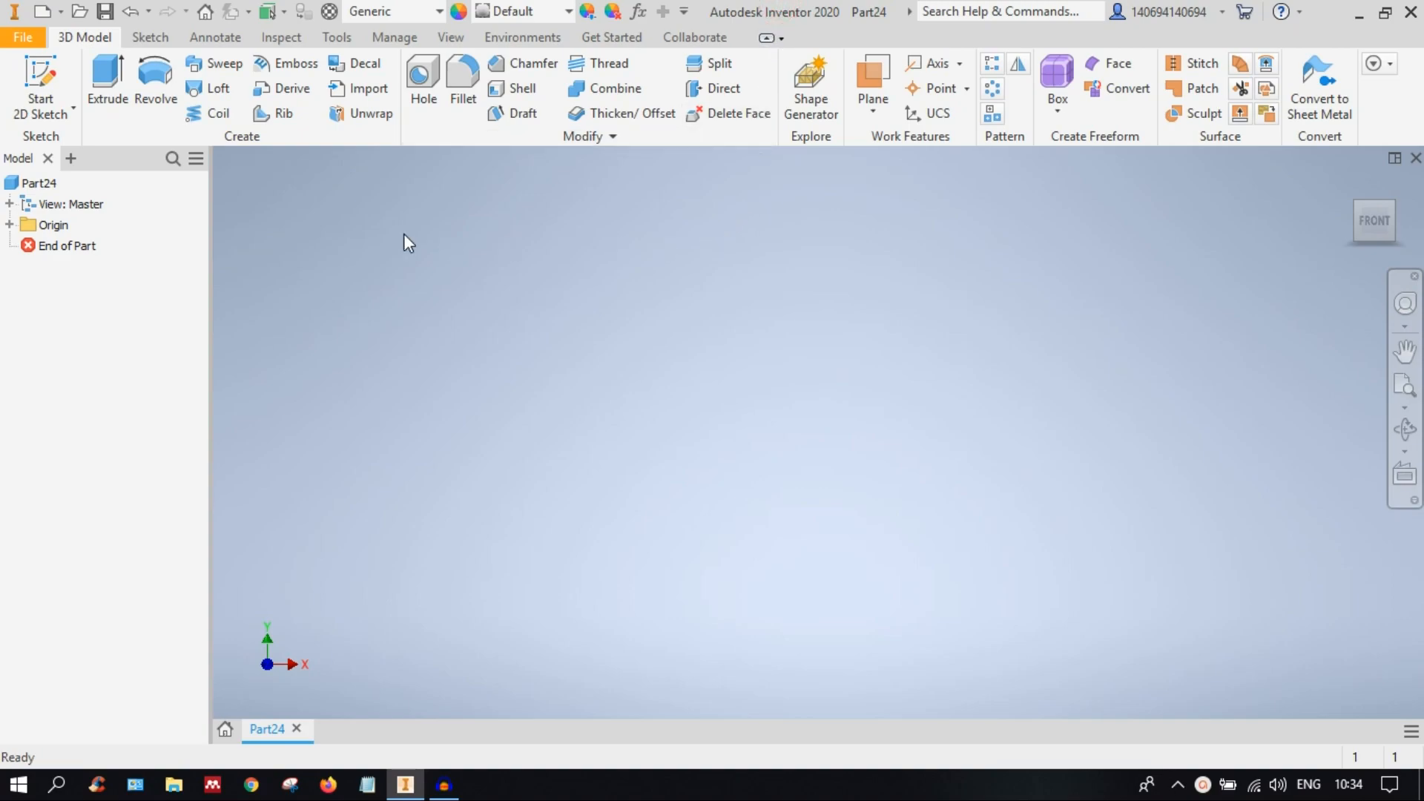
Step: Start a sketch on the horizontal XZ plane and draw a two-point centre rectangle about 36 mm wide from the origin
click(41, 85)
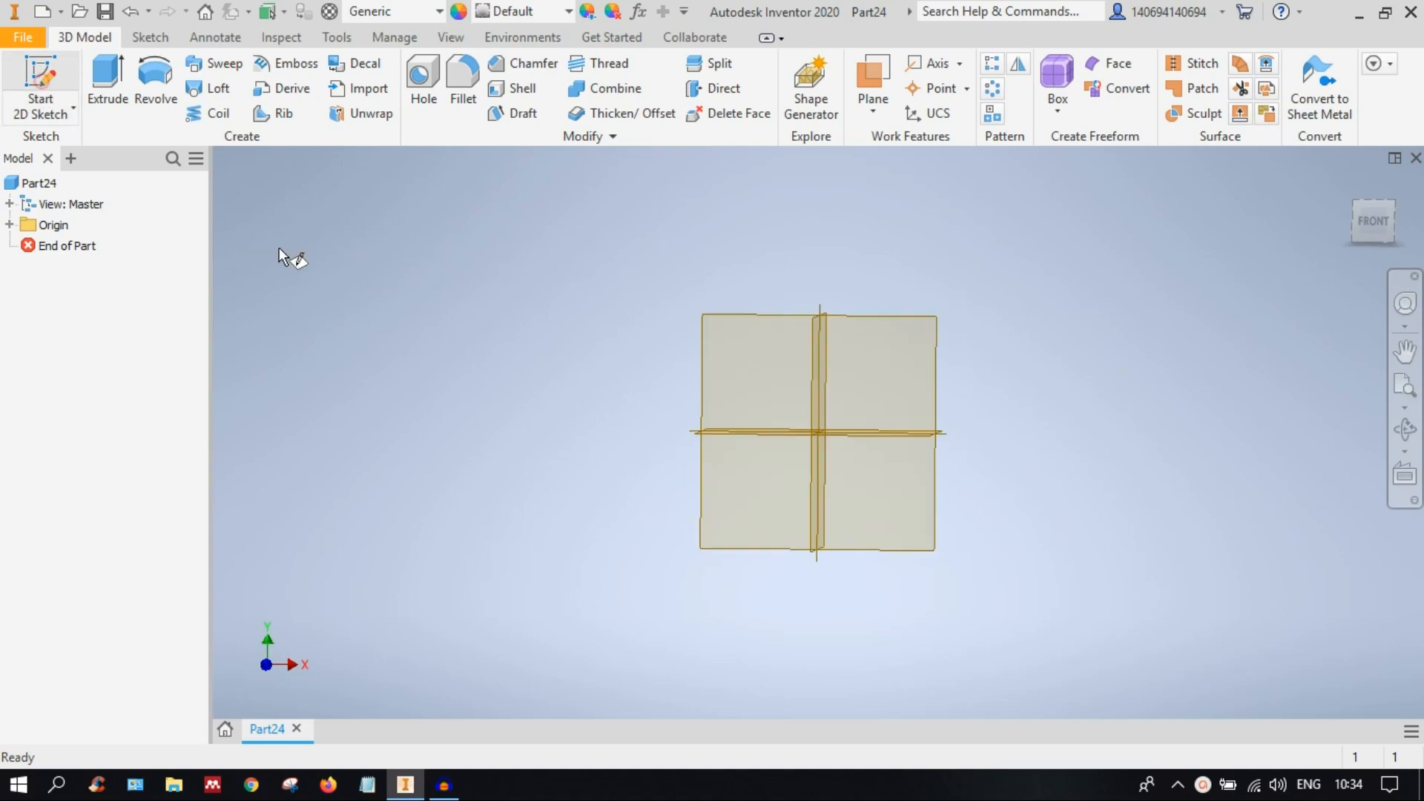
click(627, 436)
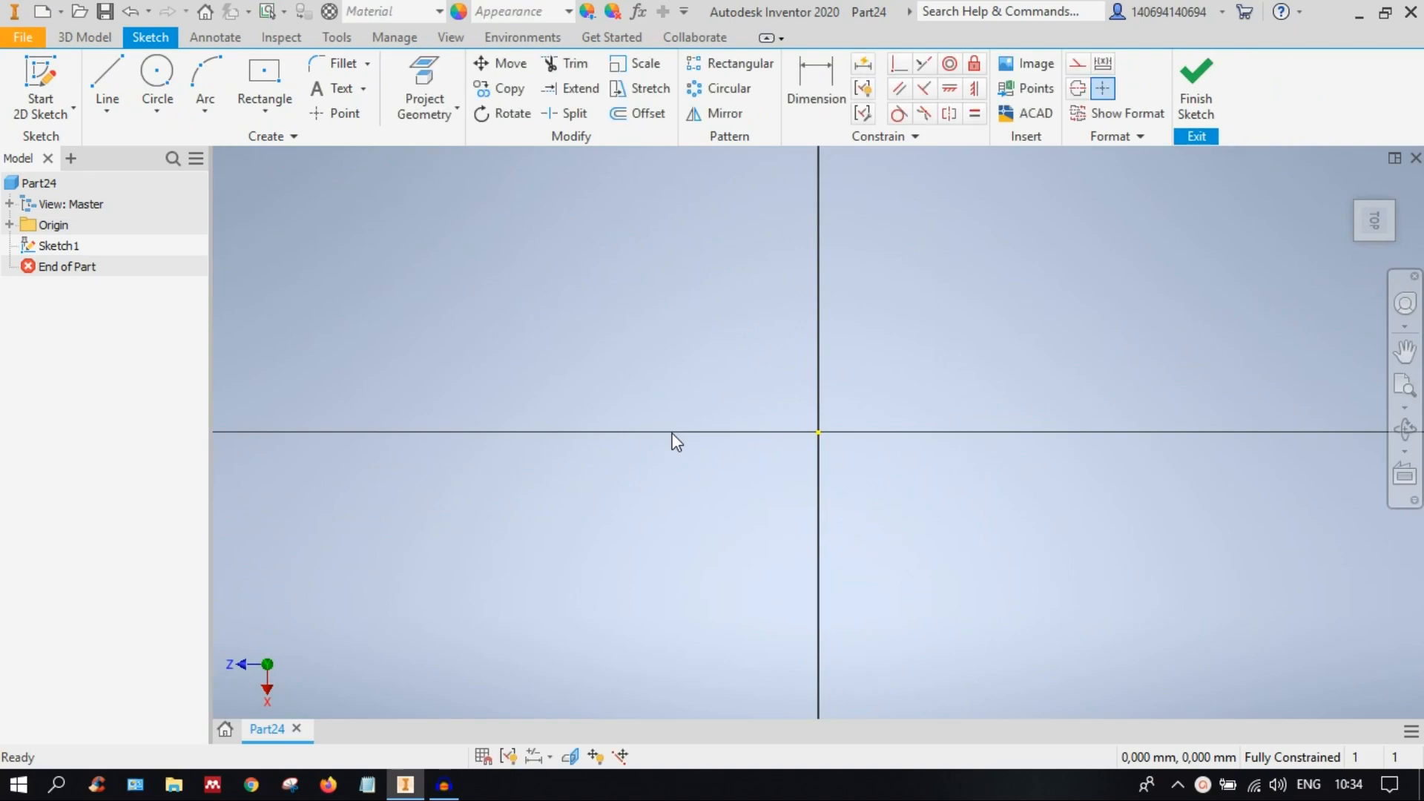
click(265, 104)
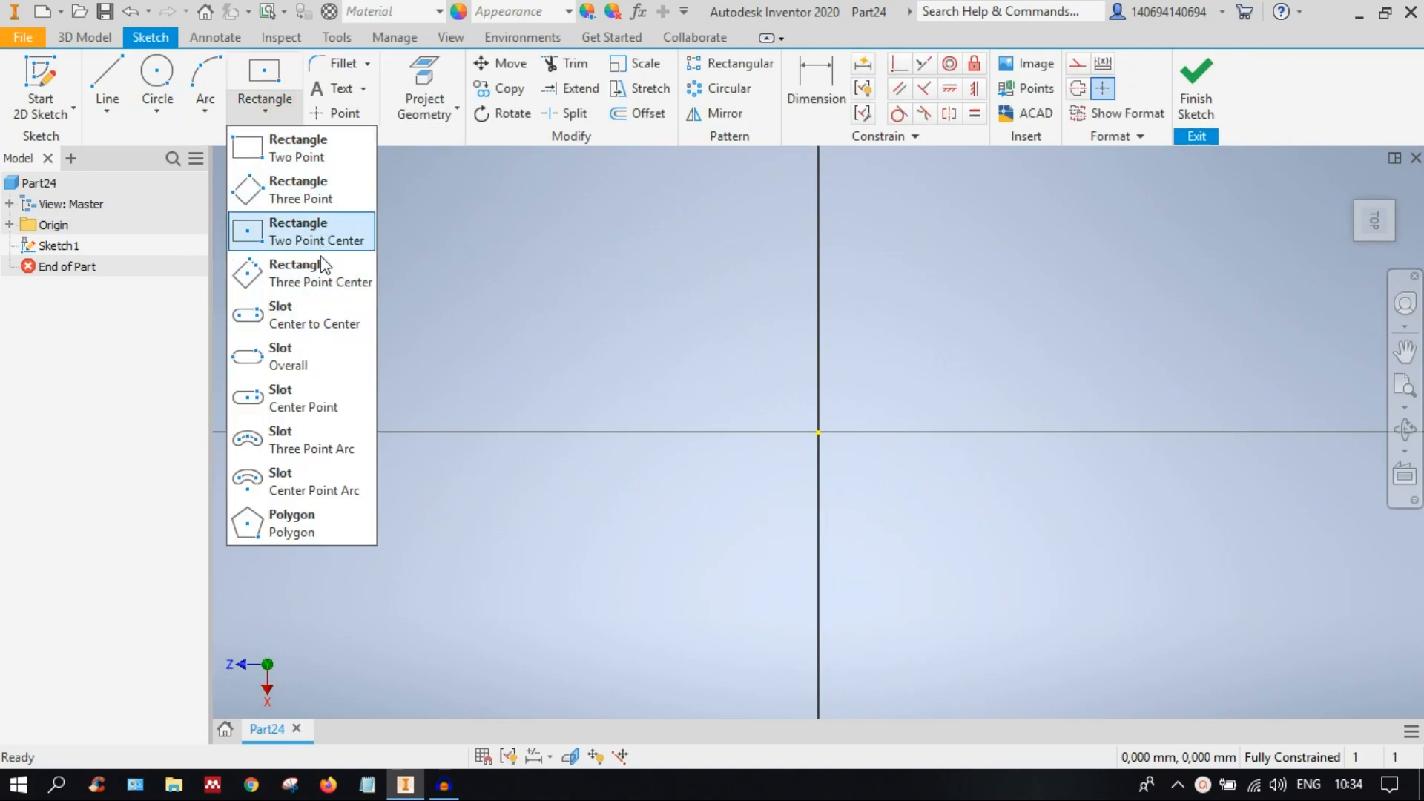
click(315, 235)
click(818, 432)
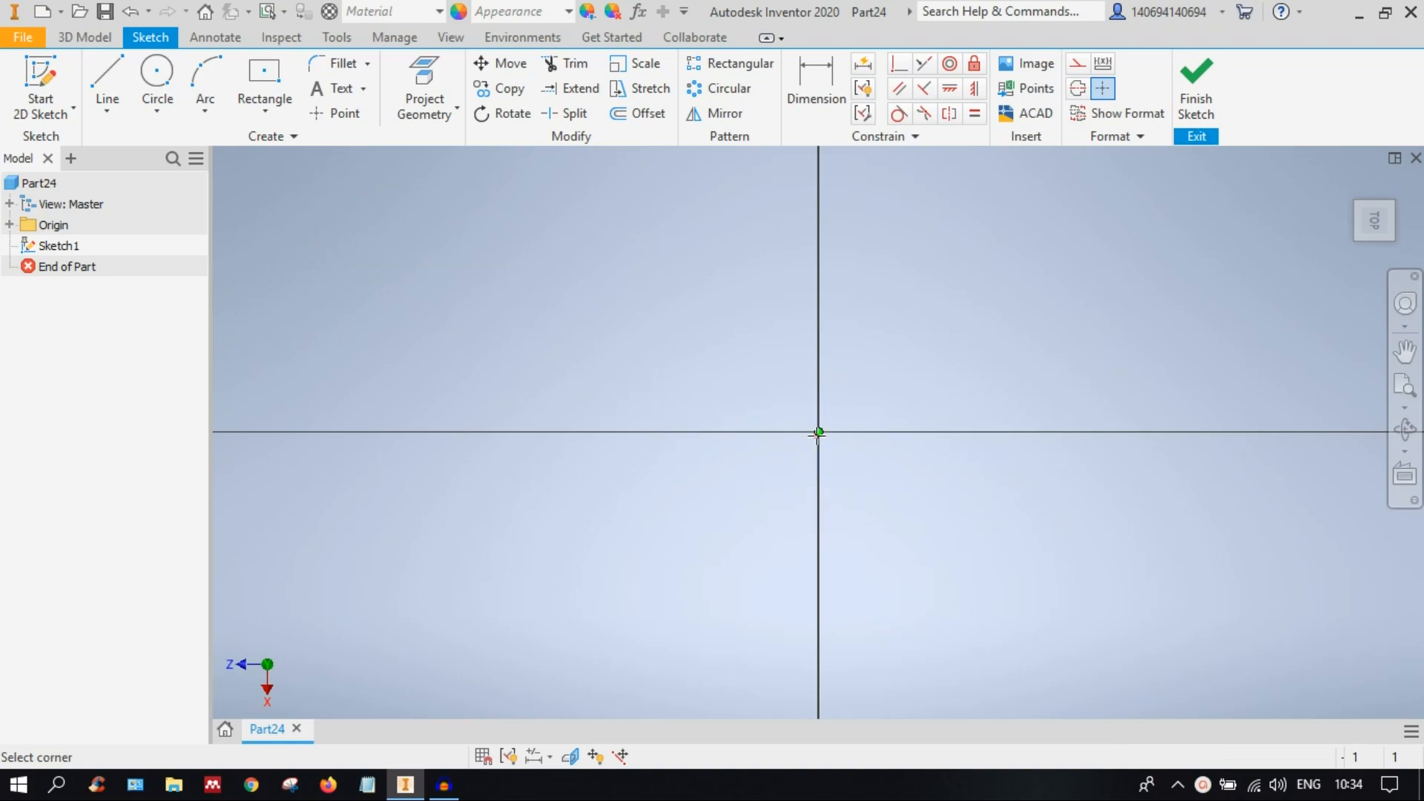
click(1121, 222)
Step: Dimension the rectangle's long side along the Z direction and set it to 1000 mm
click(816, 80)
click(881, 220)
click(878, 198)
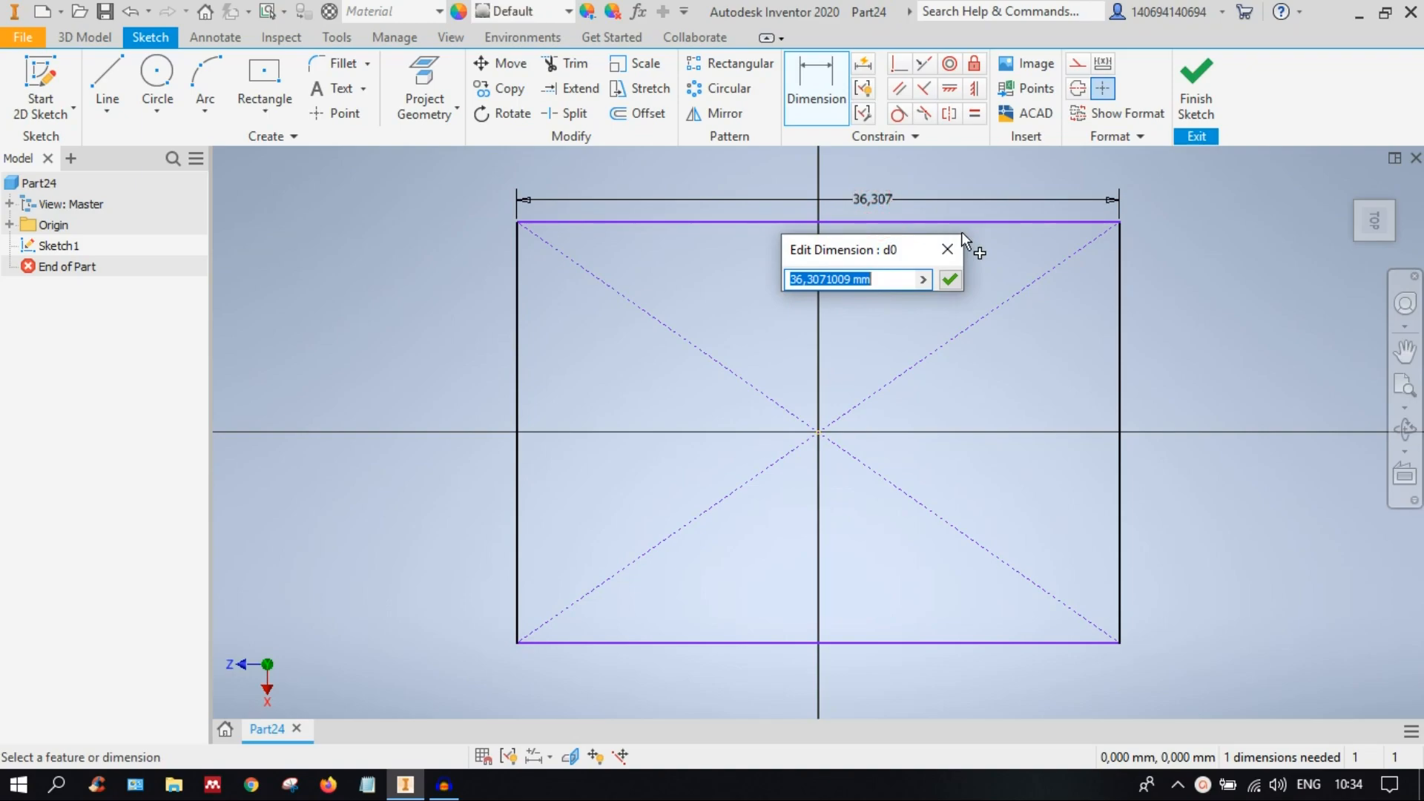
text(1000)
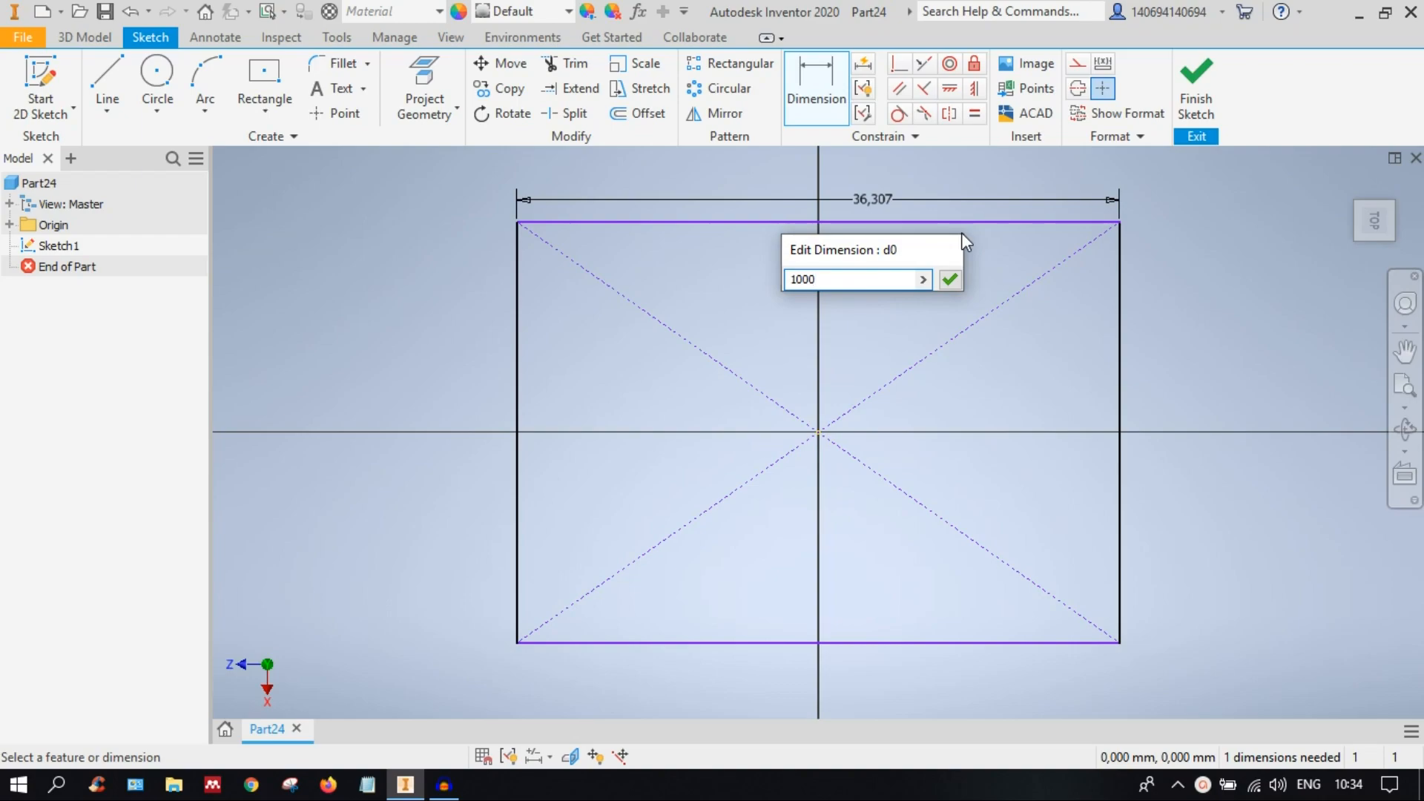
key(Return)
Step: Dimension the rectangle's short side as 500 mm and finish the sketch
scroll(962, 233, up, 5)
scroll(962, 343, up, 5)
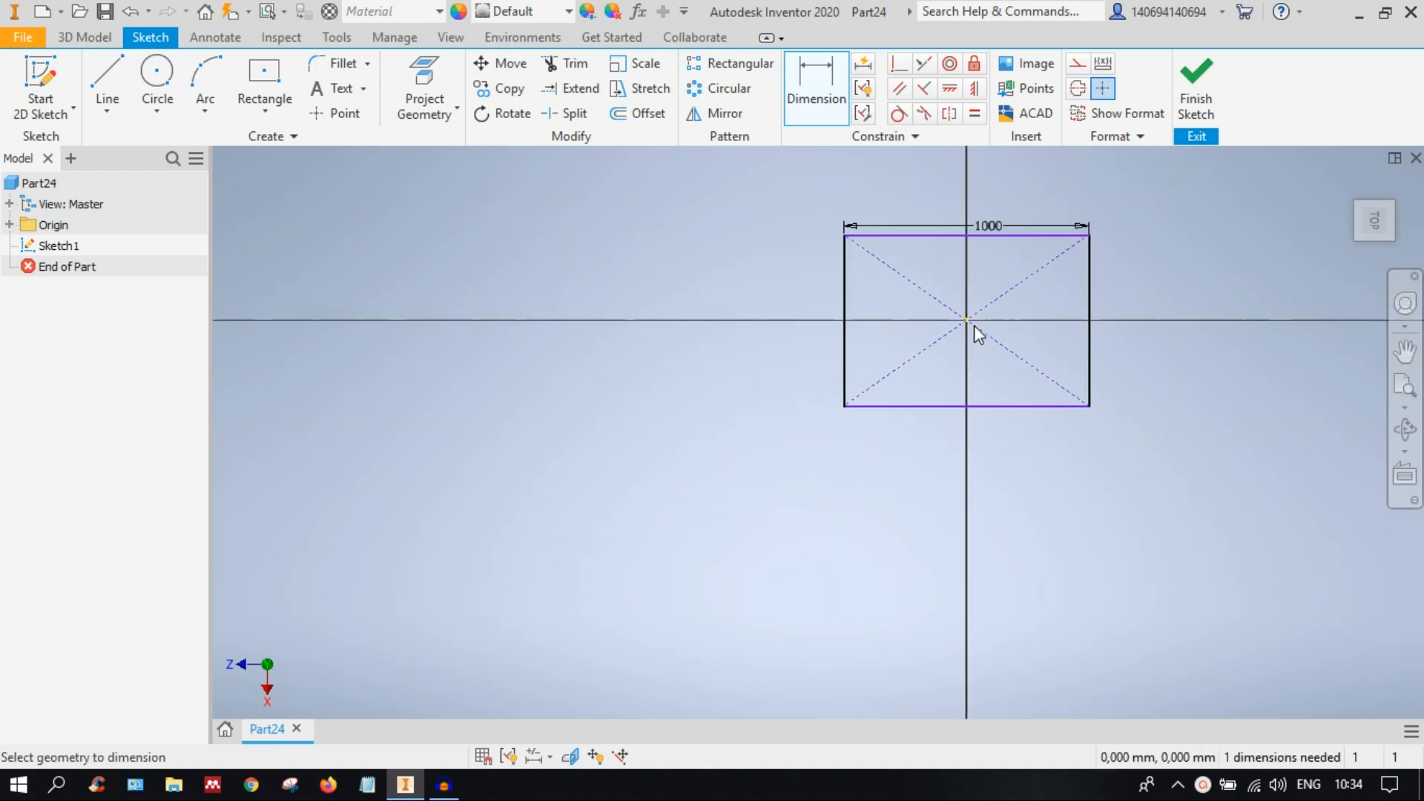
middle_drag(973, 325, 789, 335)
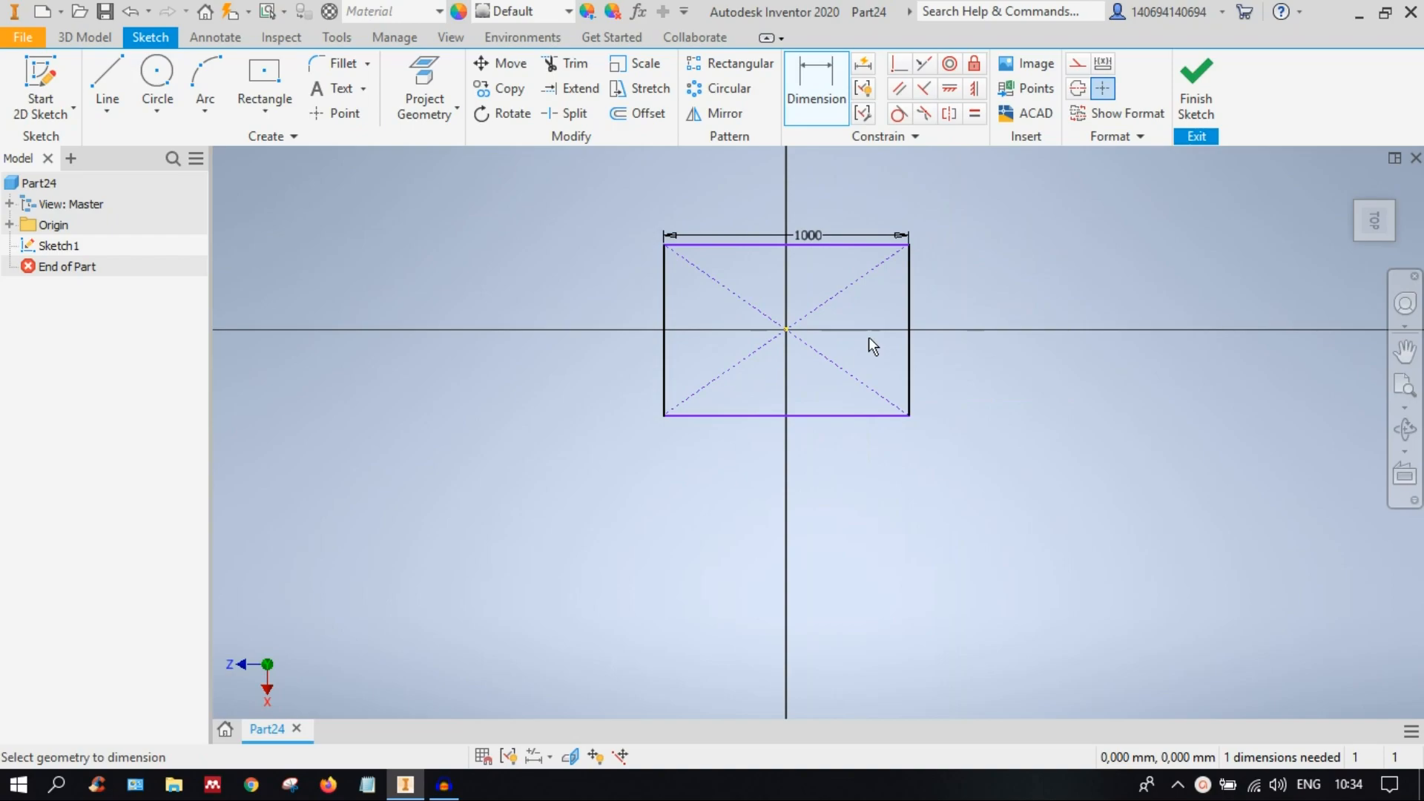
click(968, 338)
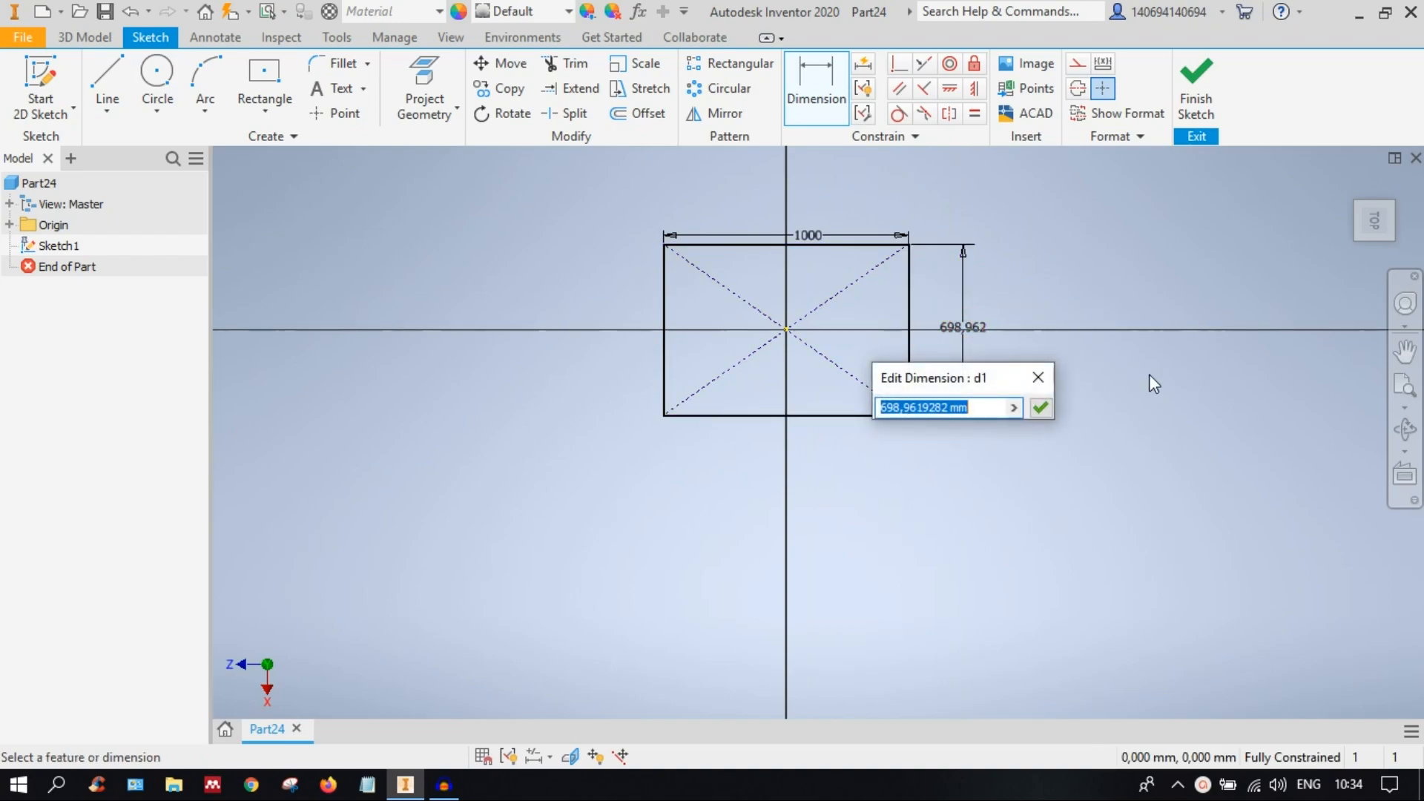
text(500)
key(Return)
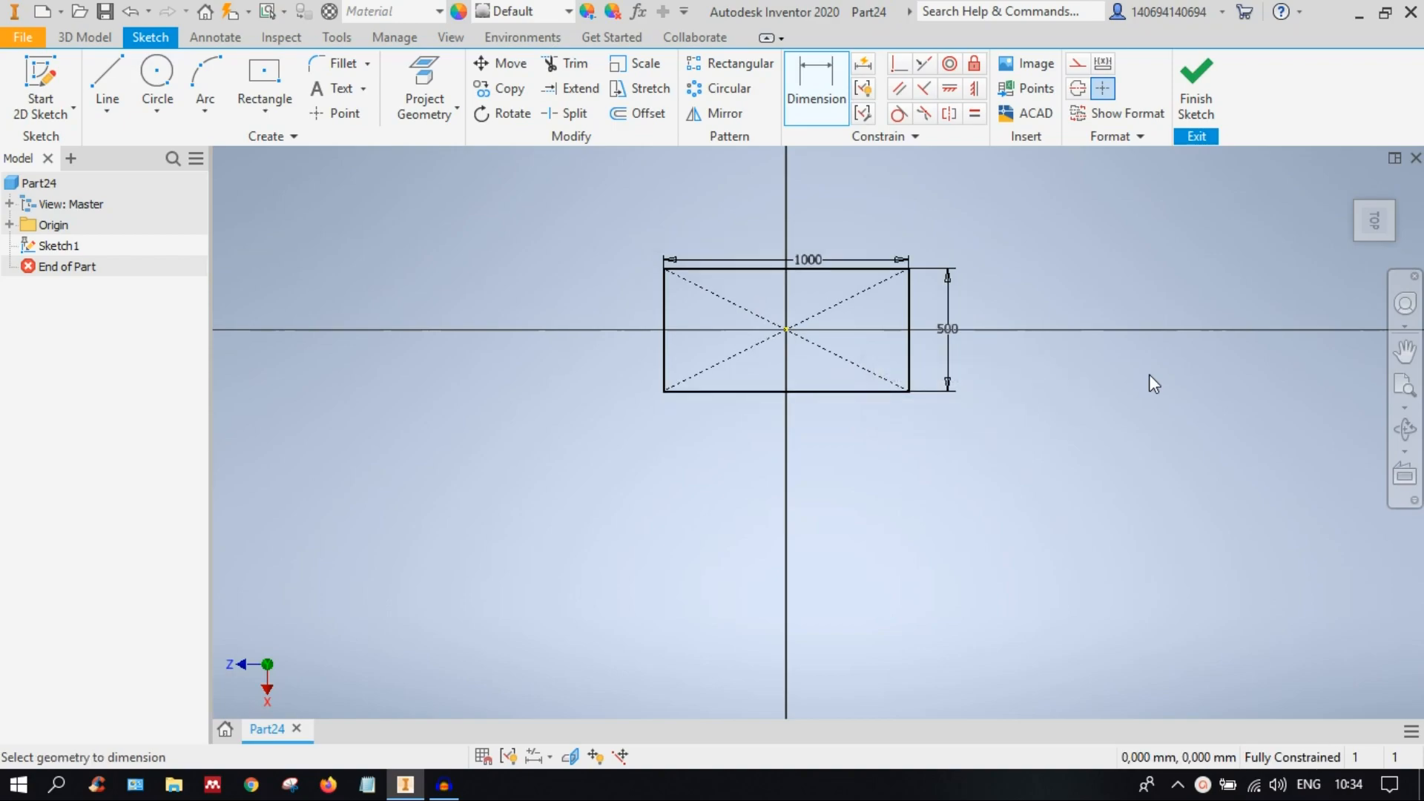
scroll(886, 375, down, 3)
middle_drag(712, 292, 746, 333)
click(1189, 98)
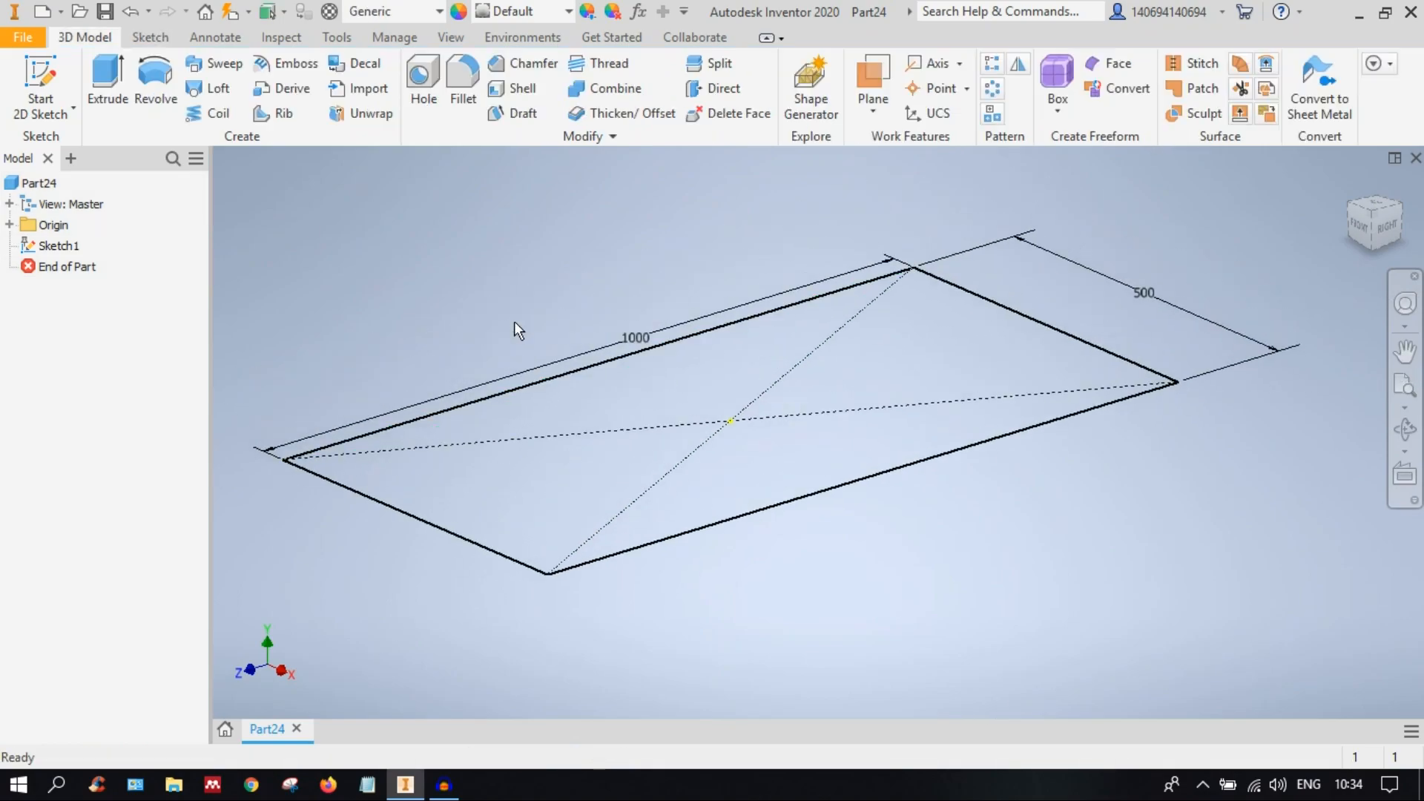
Step: Start a new sketch on a plane offset 750 mm above the horizontal XZ plane
click(59, 119)
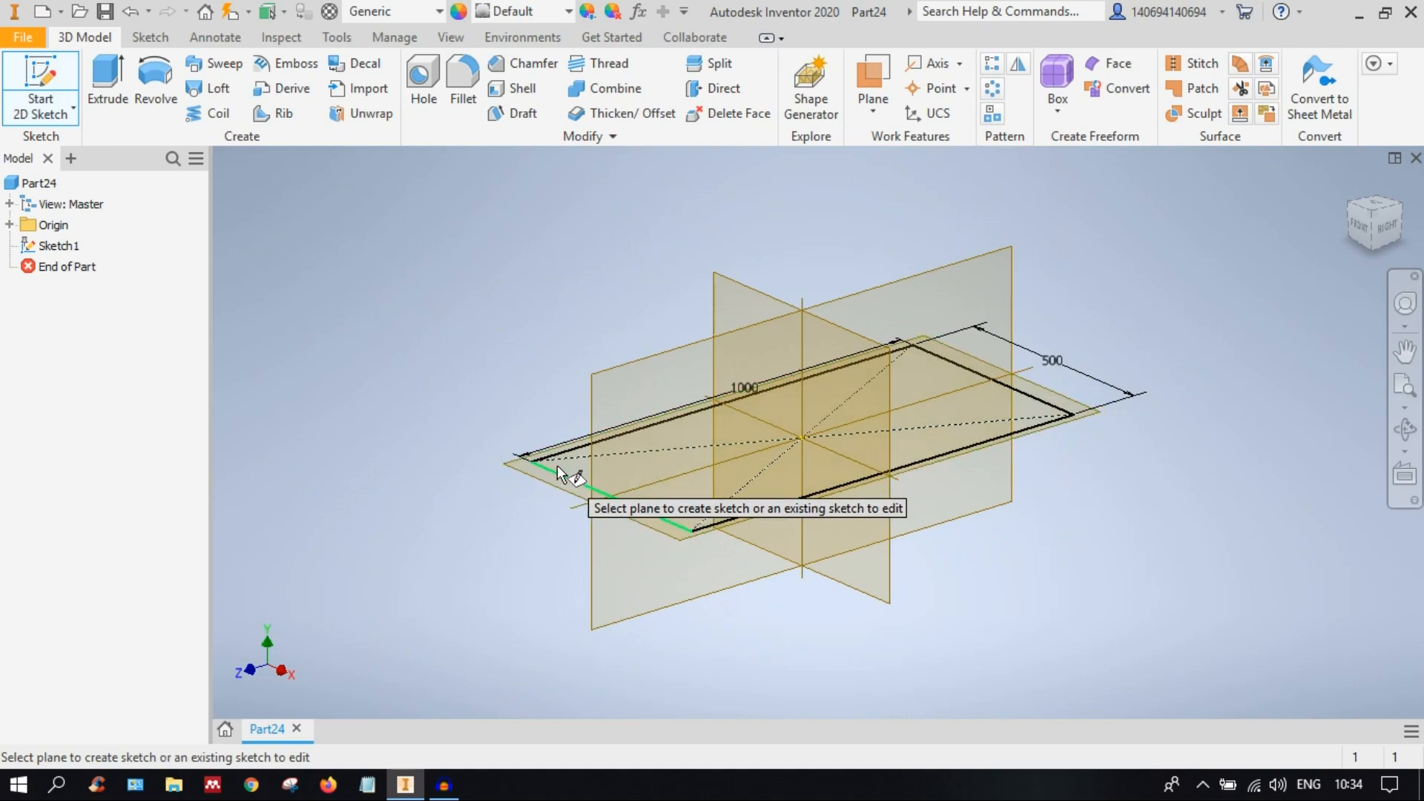
drag(528, 475, 534, 277)
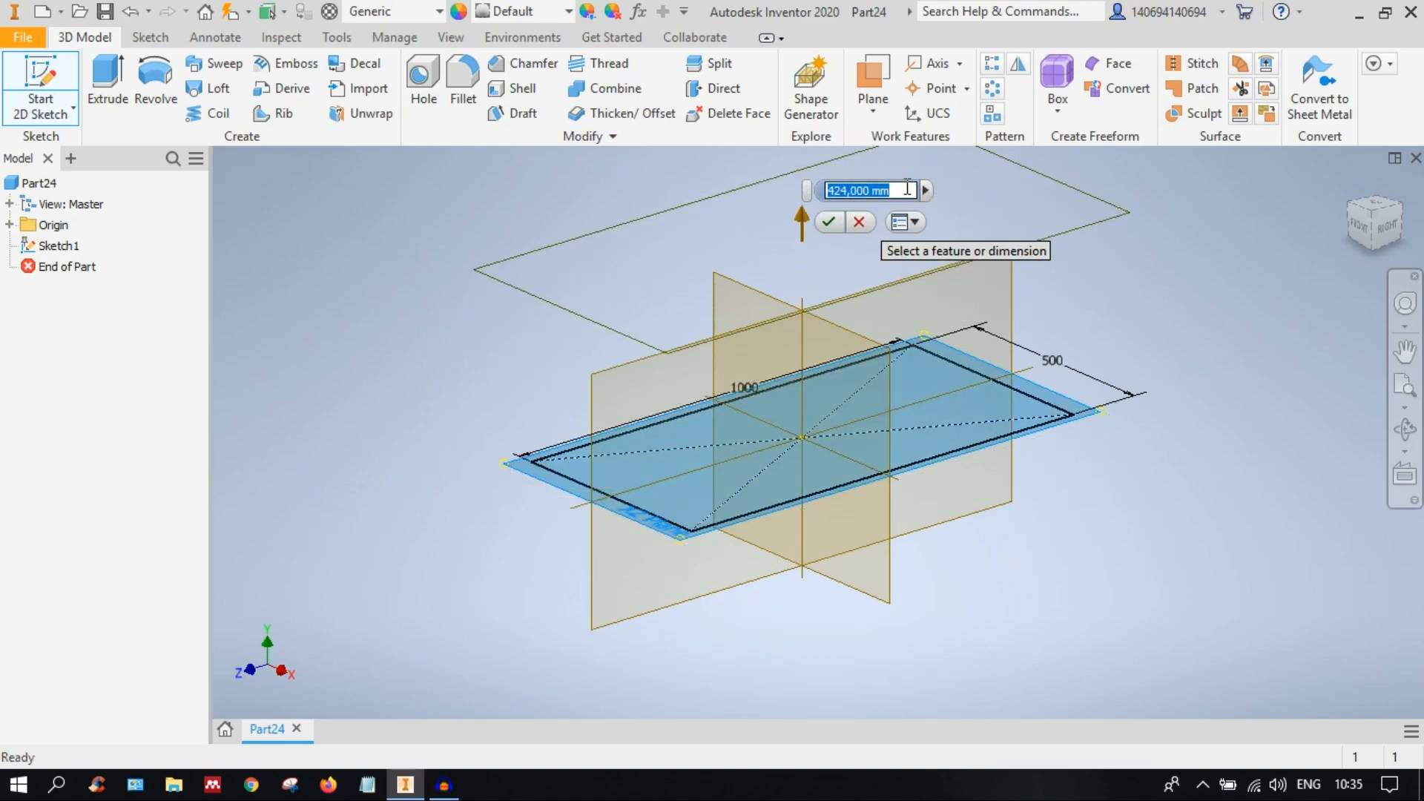
text(150)
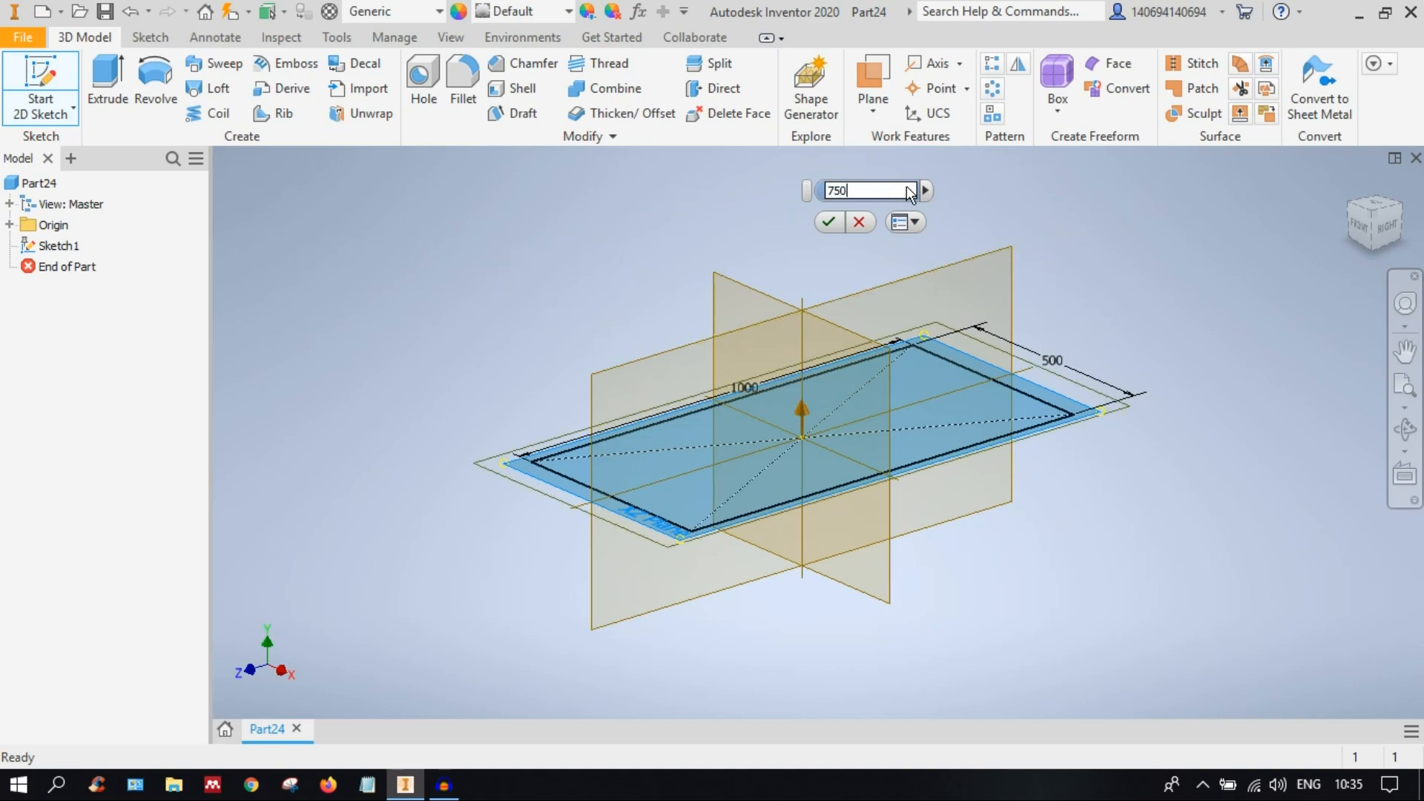
key(Return)
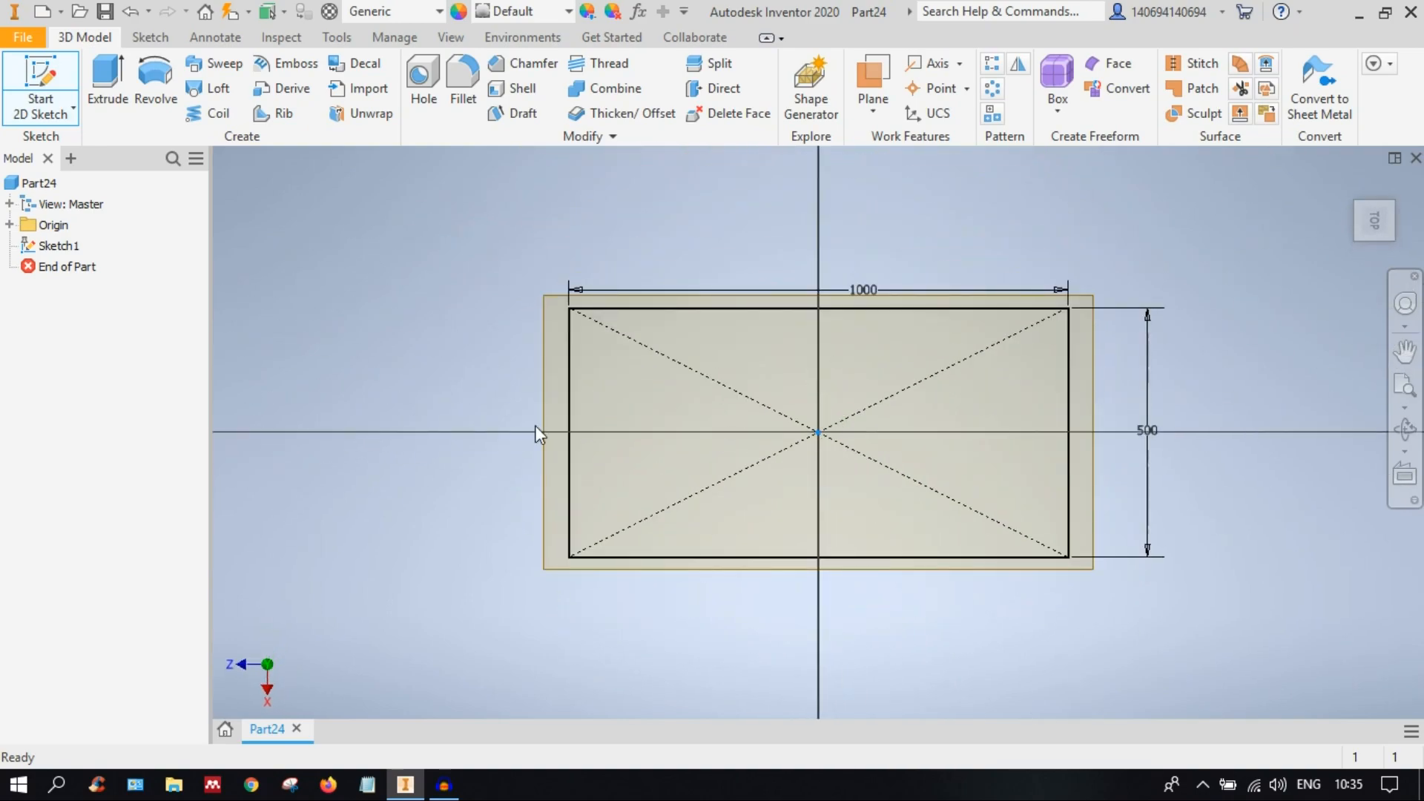
Step: Draw a two-point centre rectangle about 514 mm wide from the origin on the offset plane
click(265, 111)
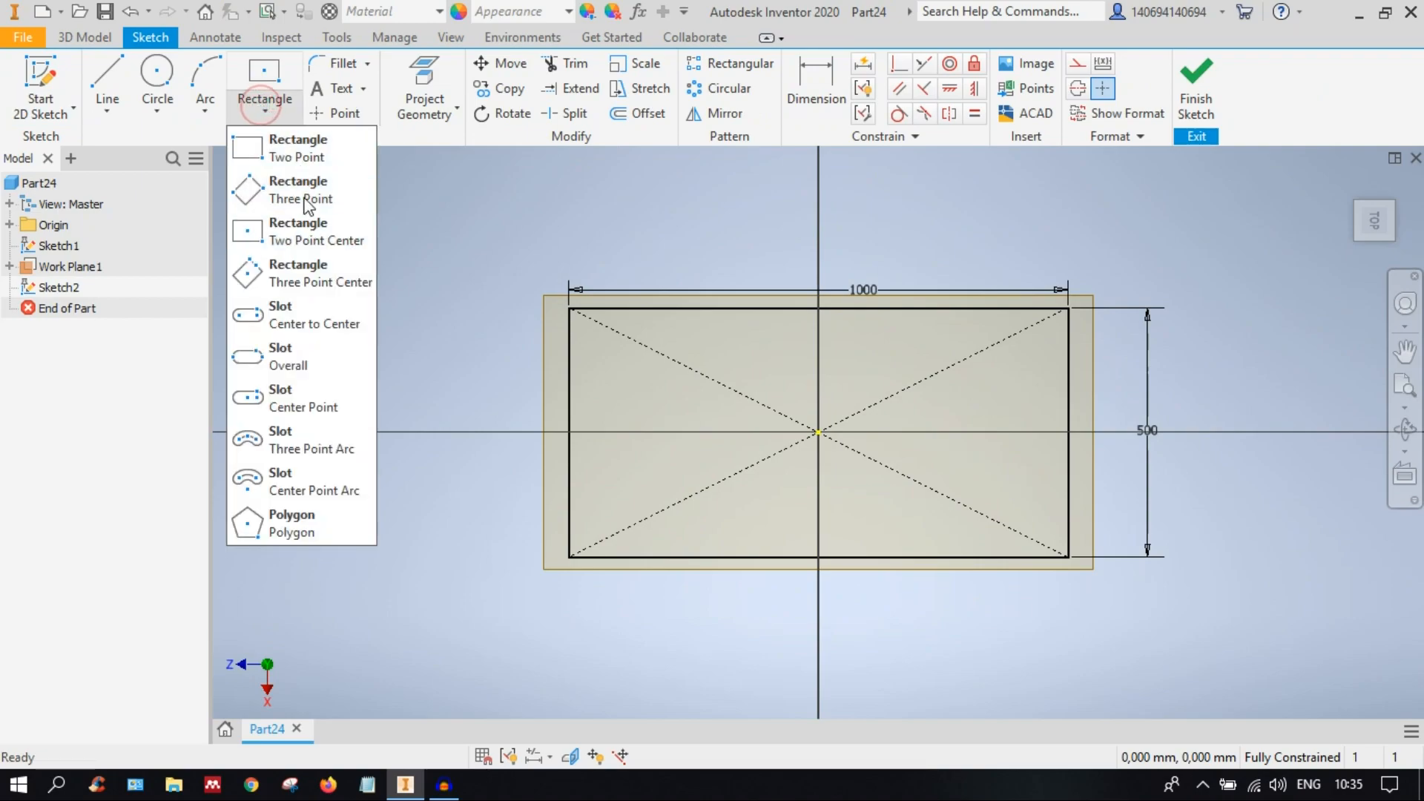
click(336, 242)
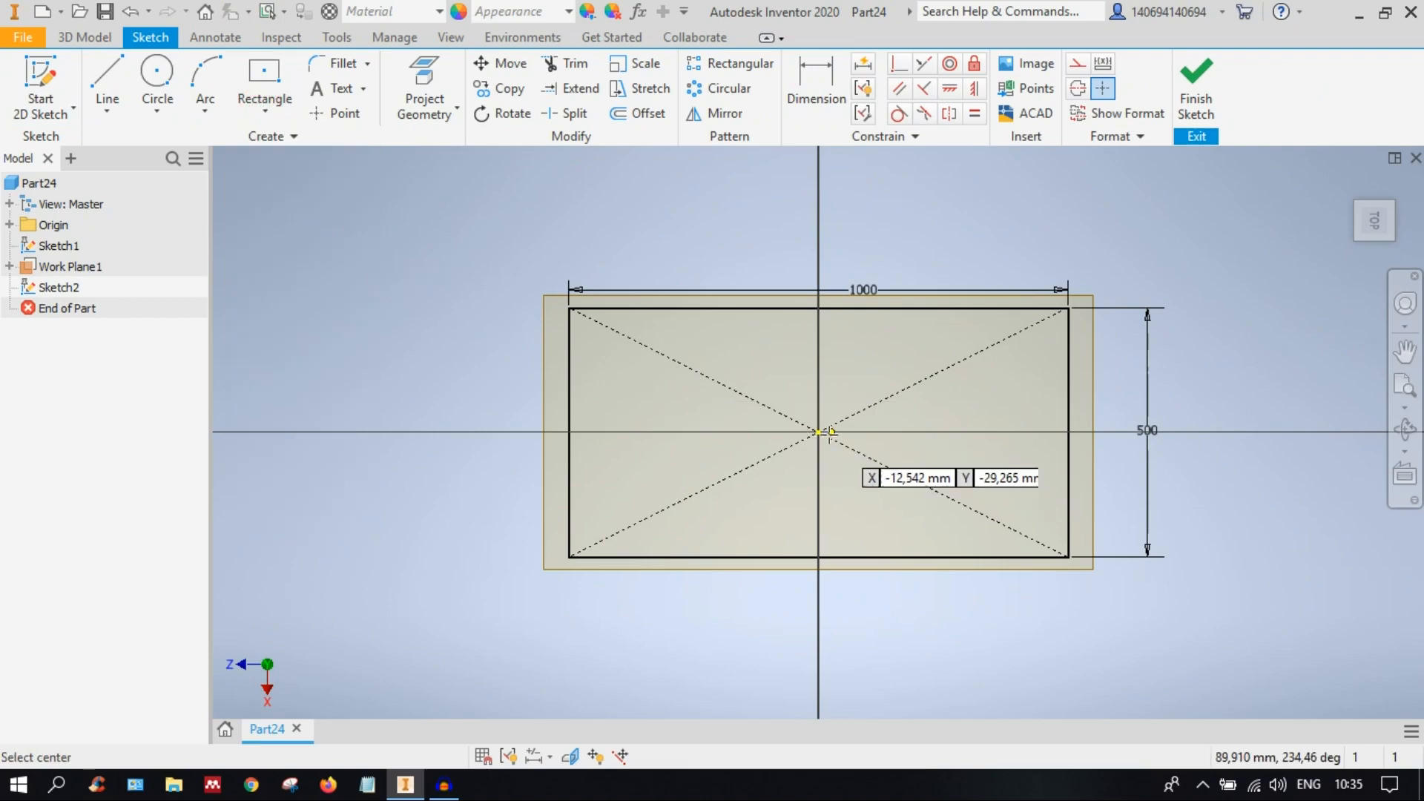
click(818, 432)
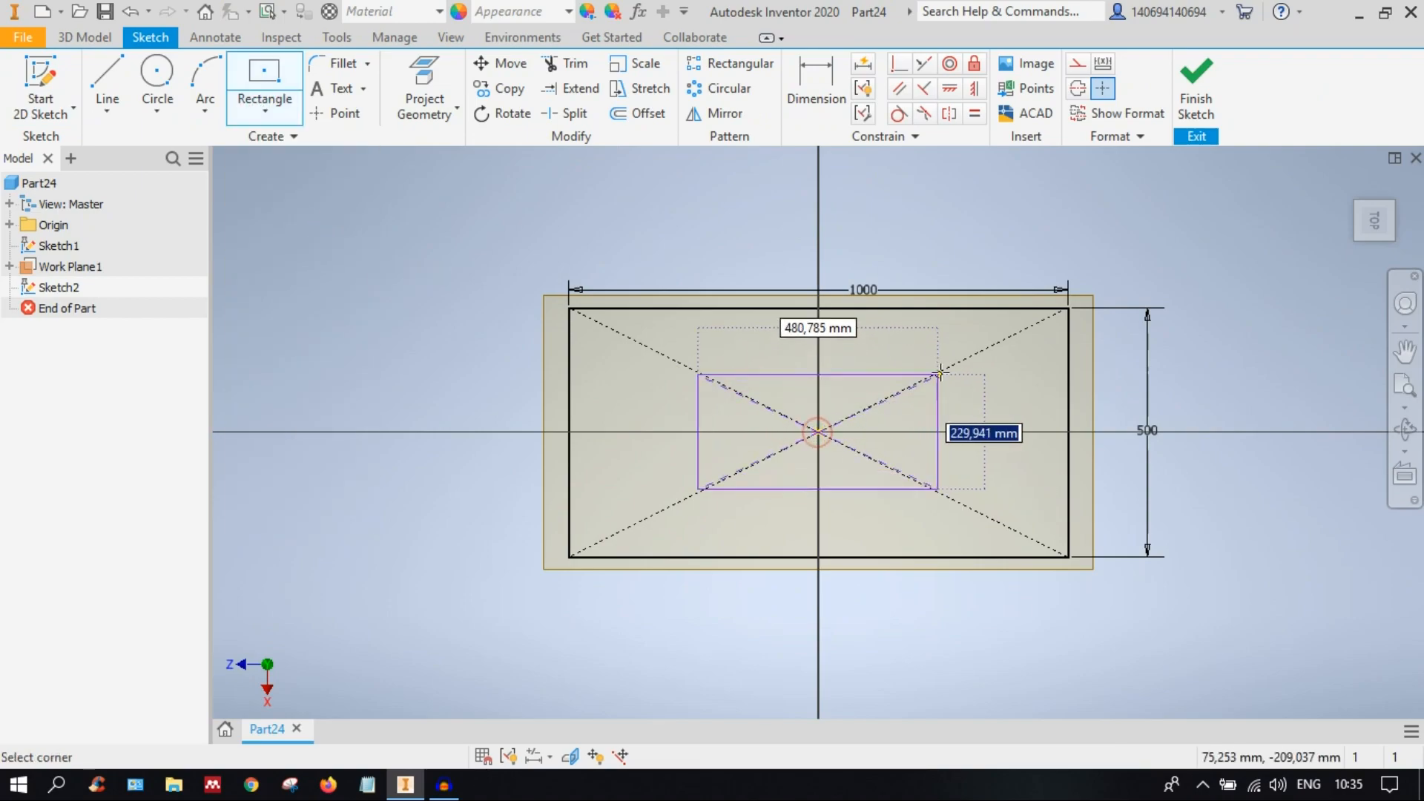
click(946, 359)
Step: Dimension the upper rectangle as 750 mm long and 400 mm wide
click(794, 103)
click(835, 358)
click(834, 251)
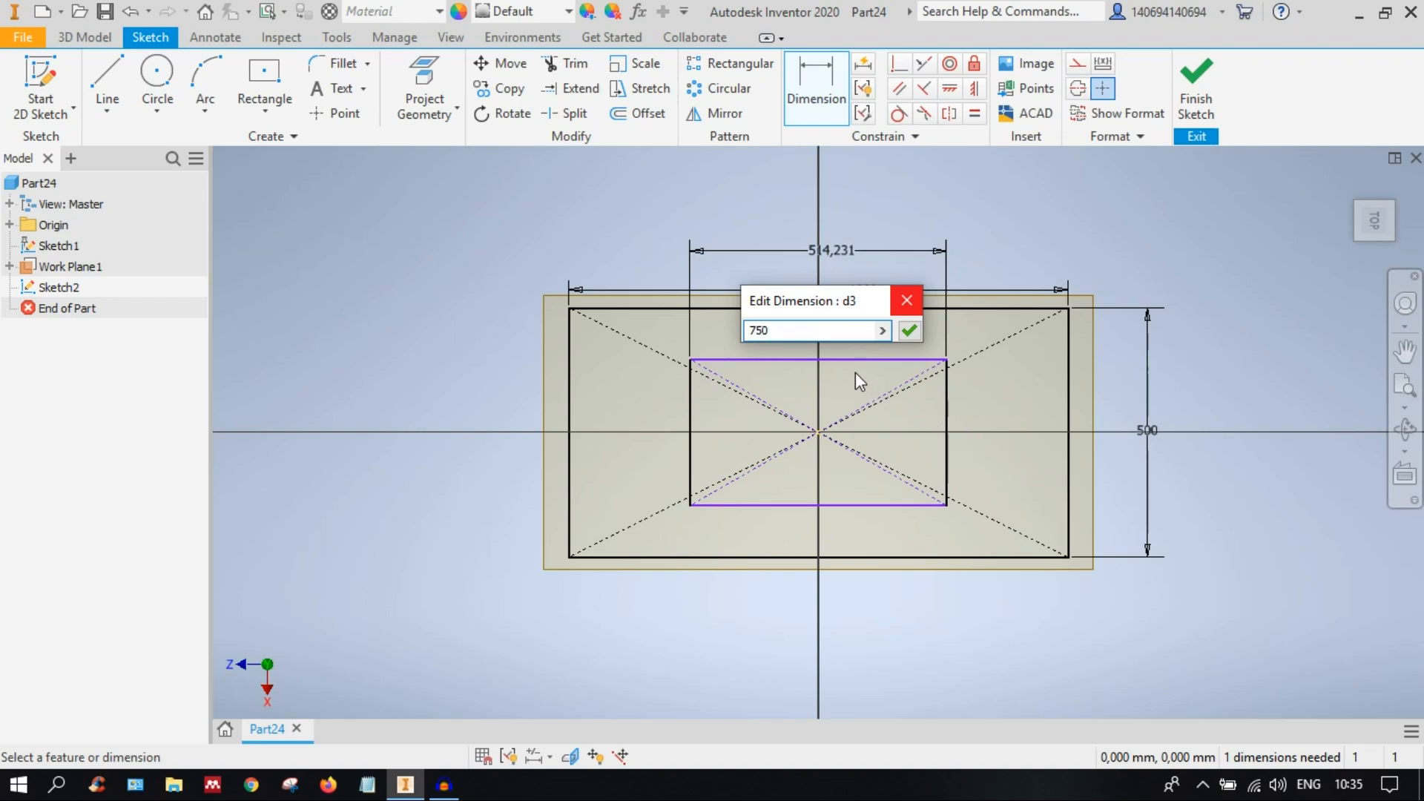
click(909, 330)
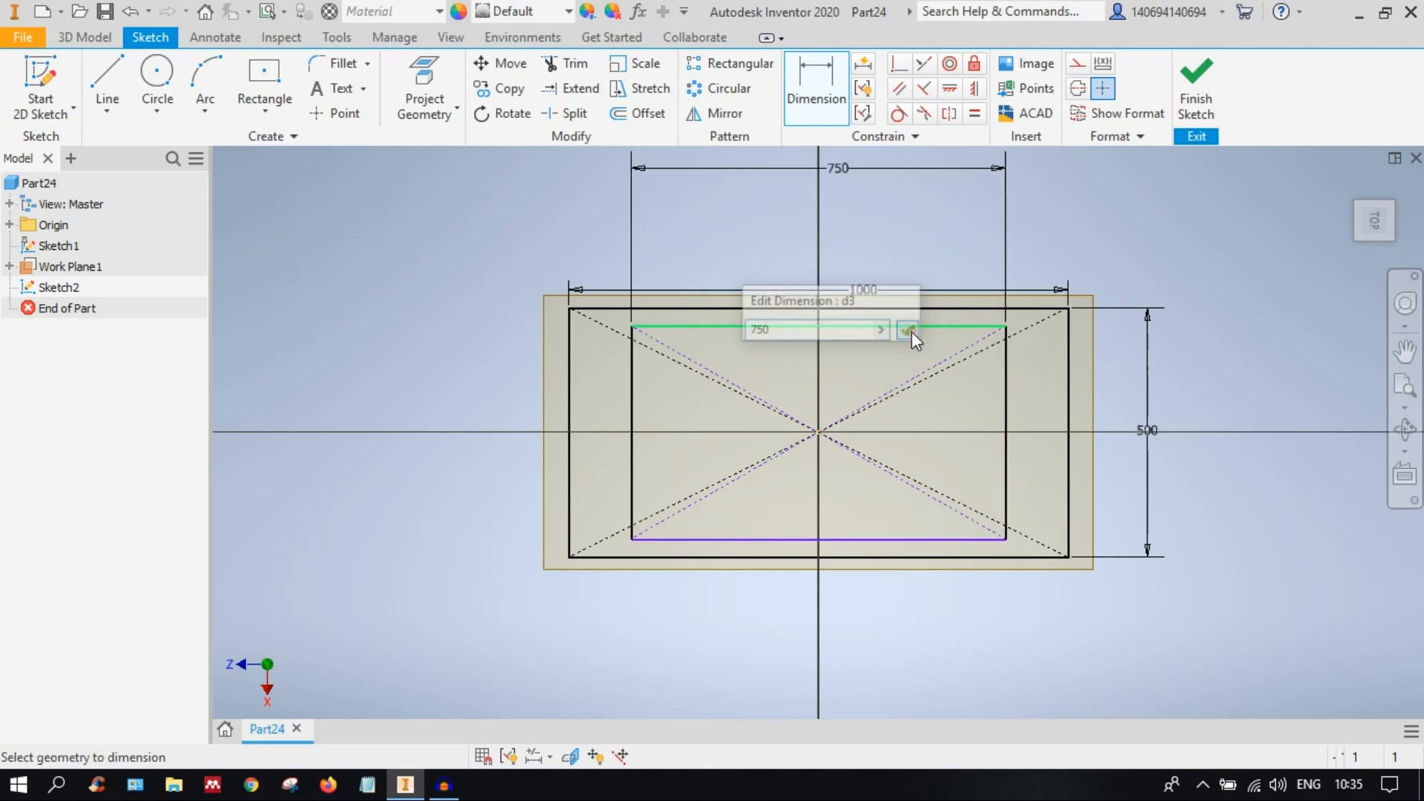
click(1003, 474)
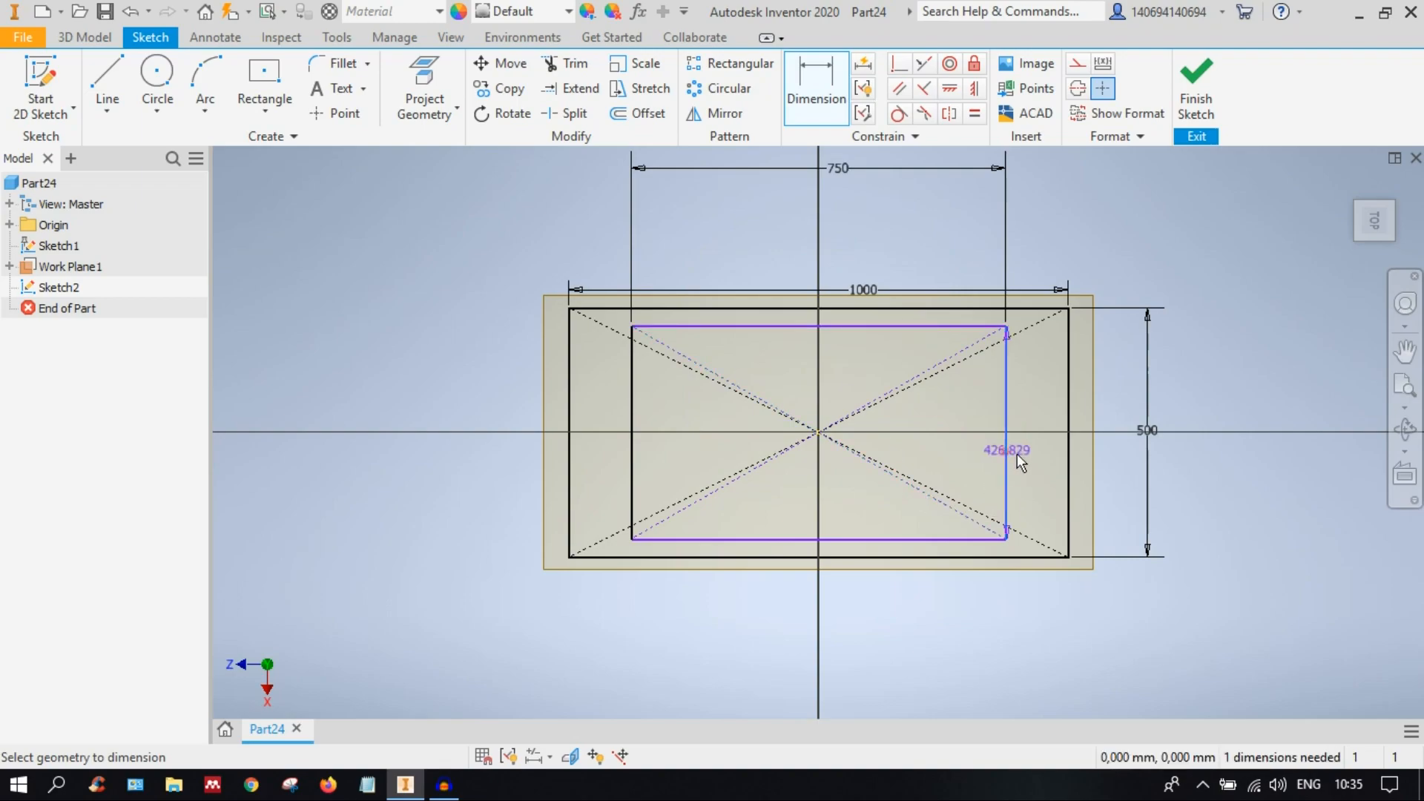
click(1039, 453)
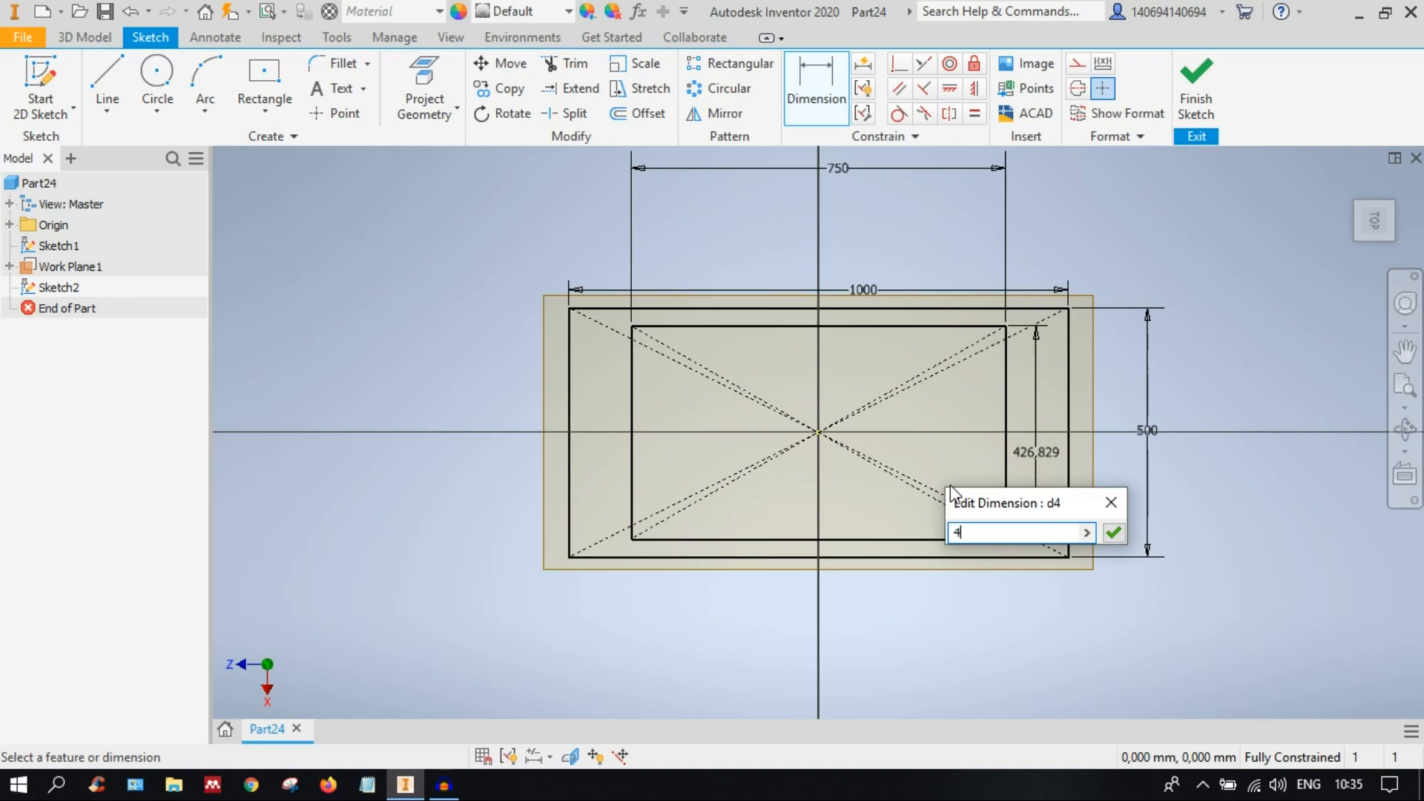
key(Return)
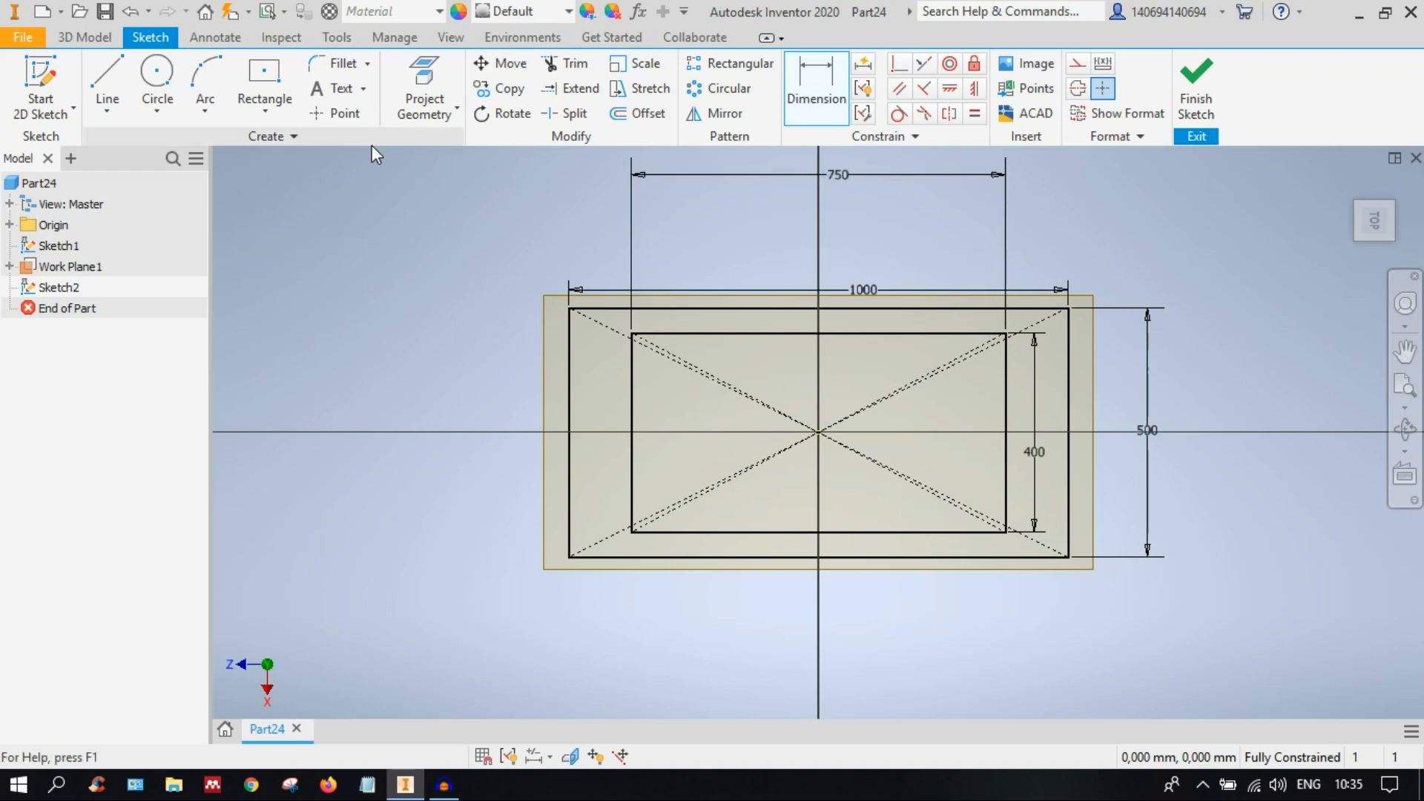
Step: Place sketch points on the four corners of the 750 by 400 mm rectangle and finish the sketch
click(358, 117)
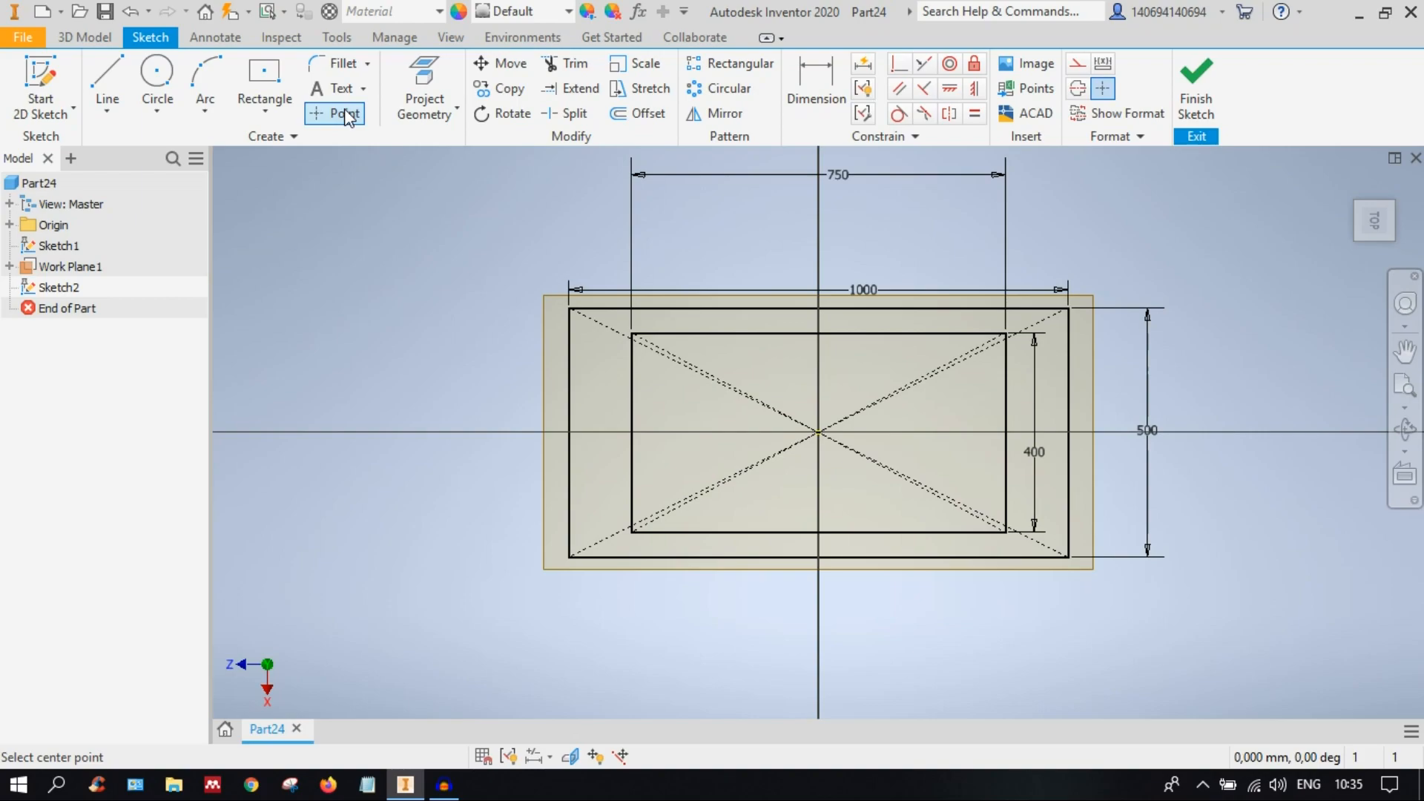
click(37, 115)
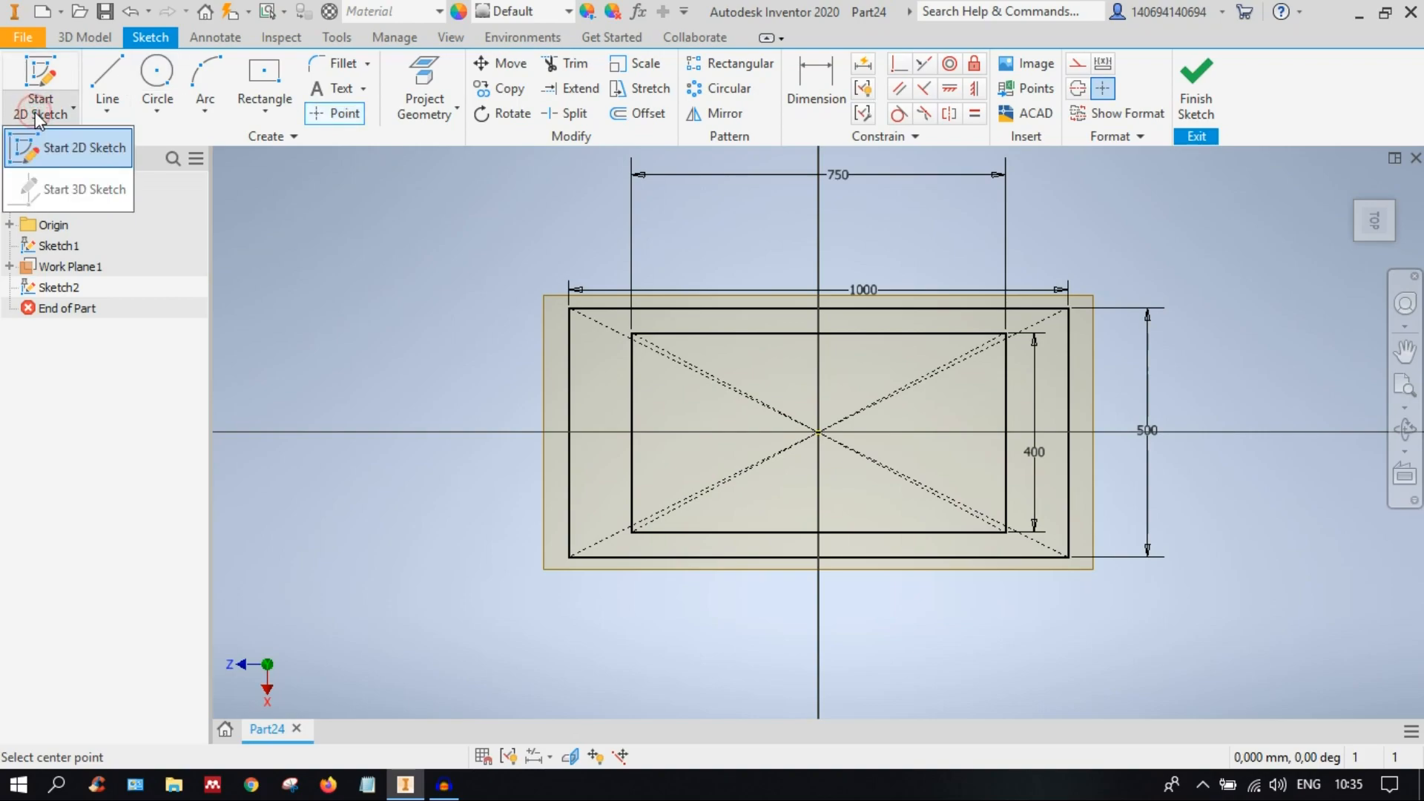
click(37, 116)
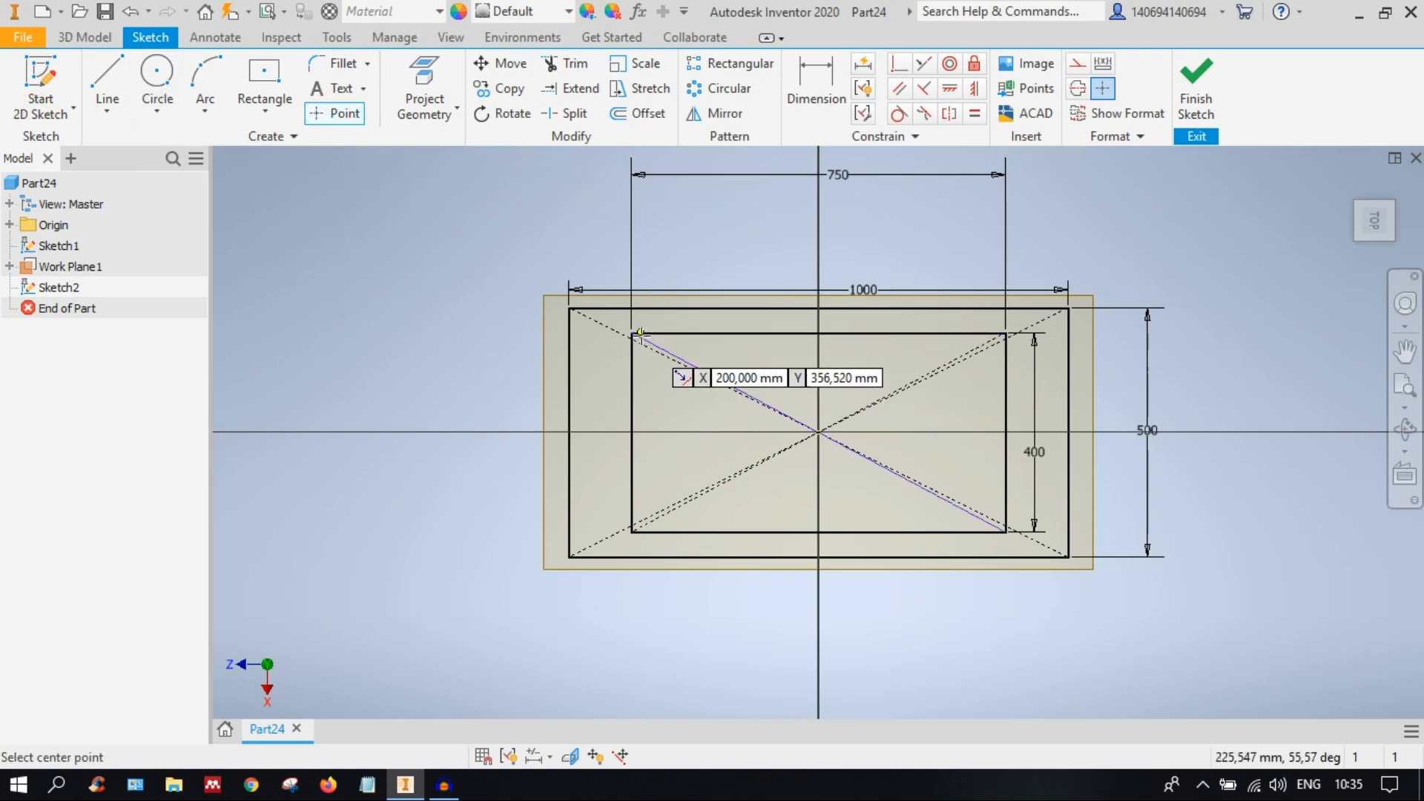
scroll(625, 344, up, 5)
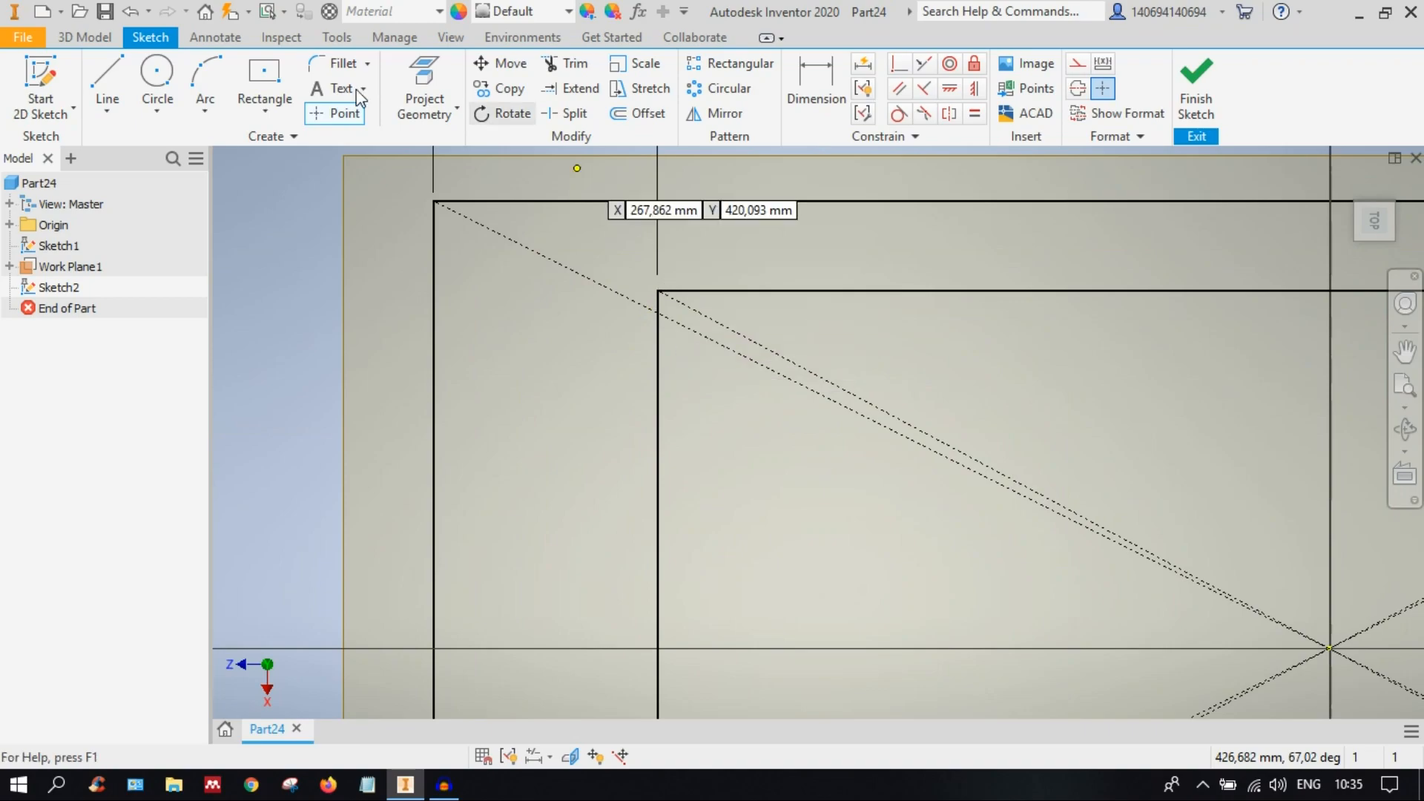
click(657, 290)
scroll(900, 393, down, 5)
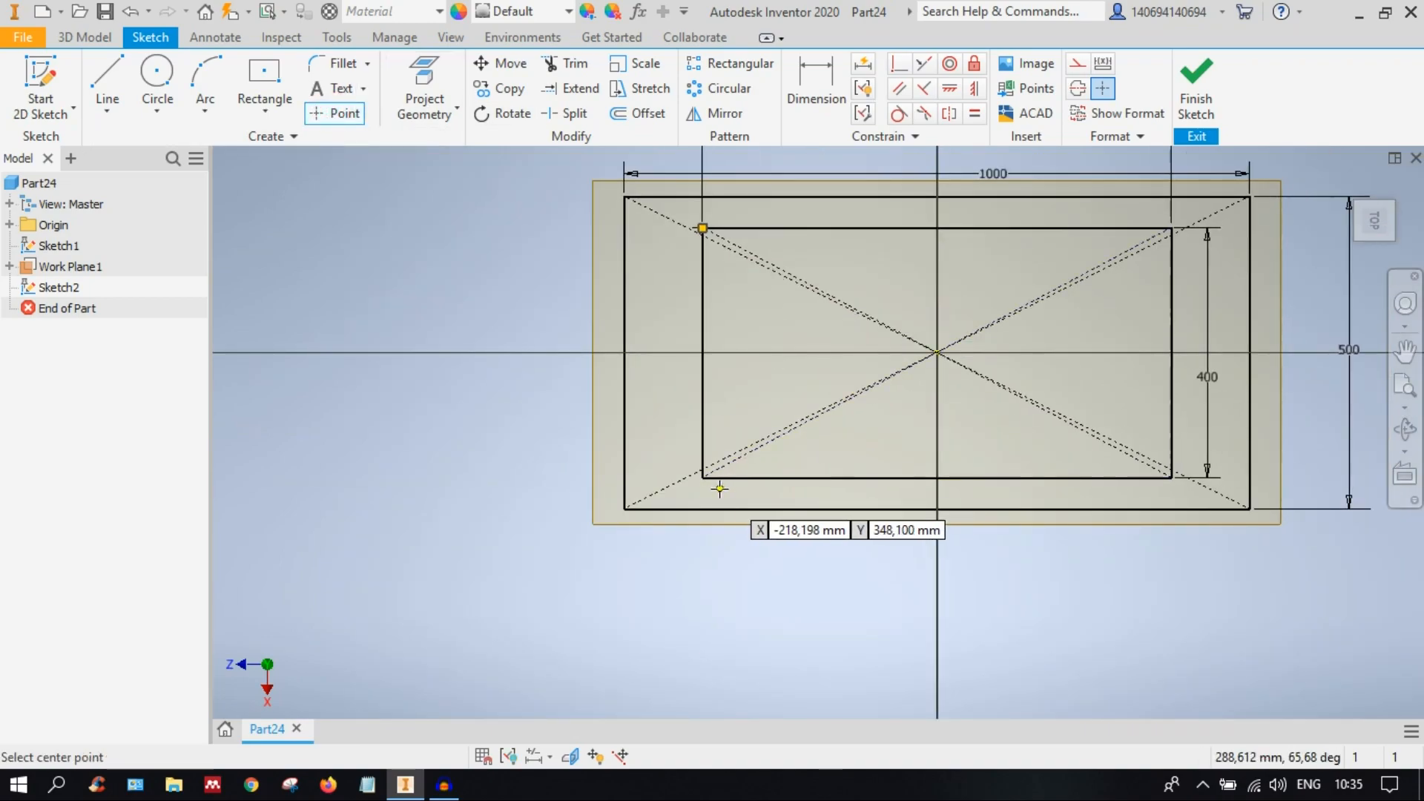
click(704, 477)
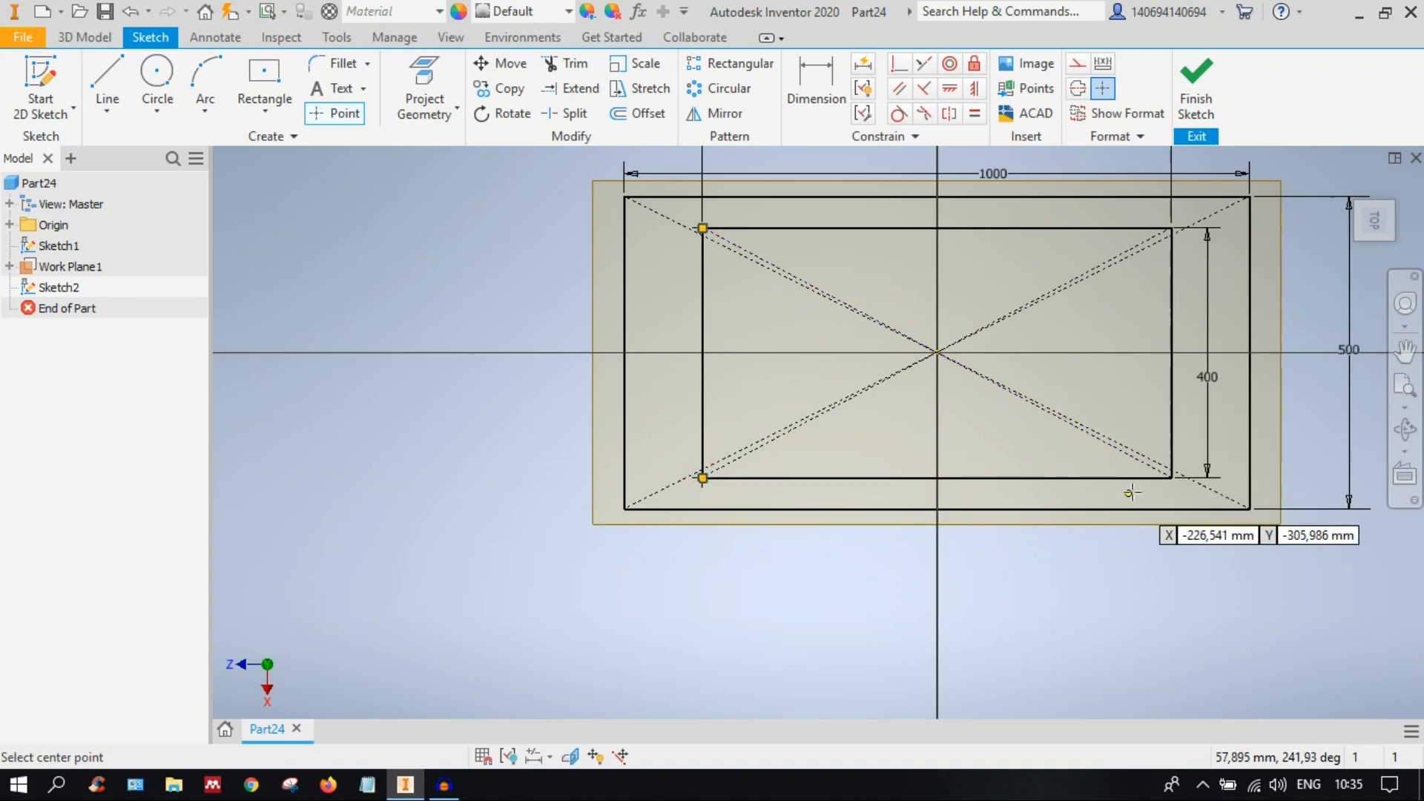
click(1172, 477)
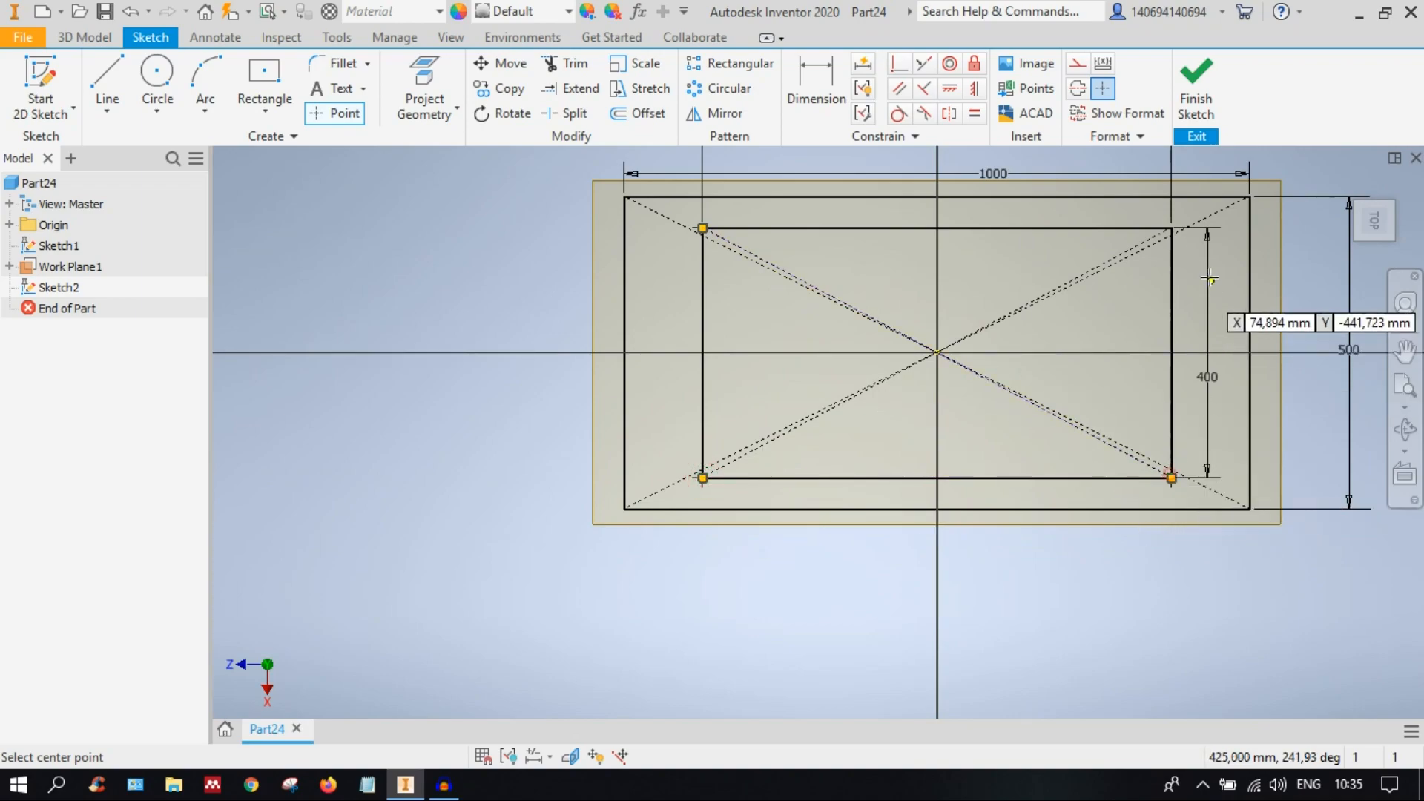
click(1172, 228)
right_click(829, 262)
click(920, 263)
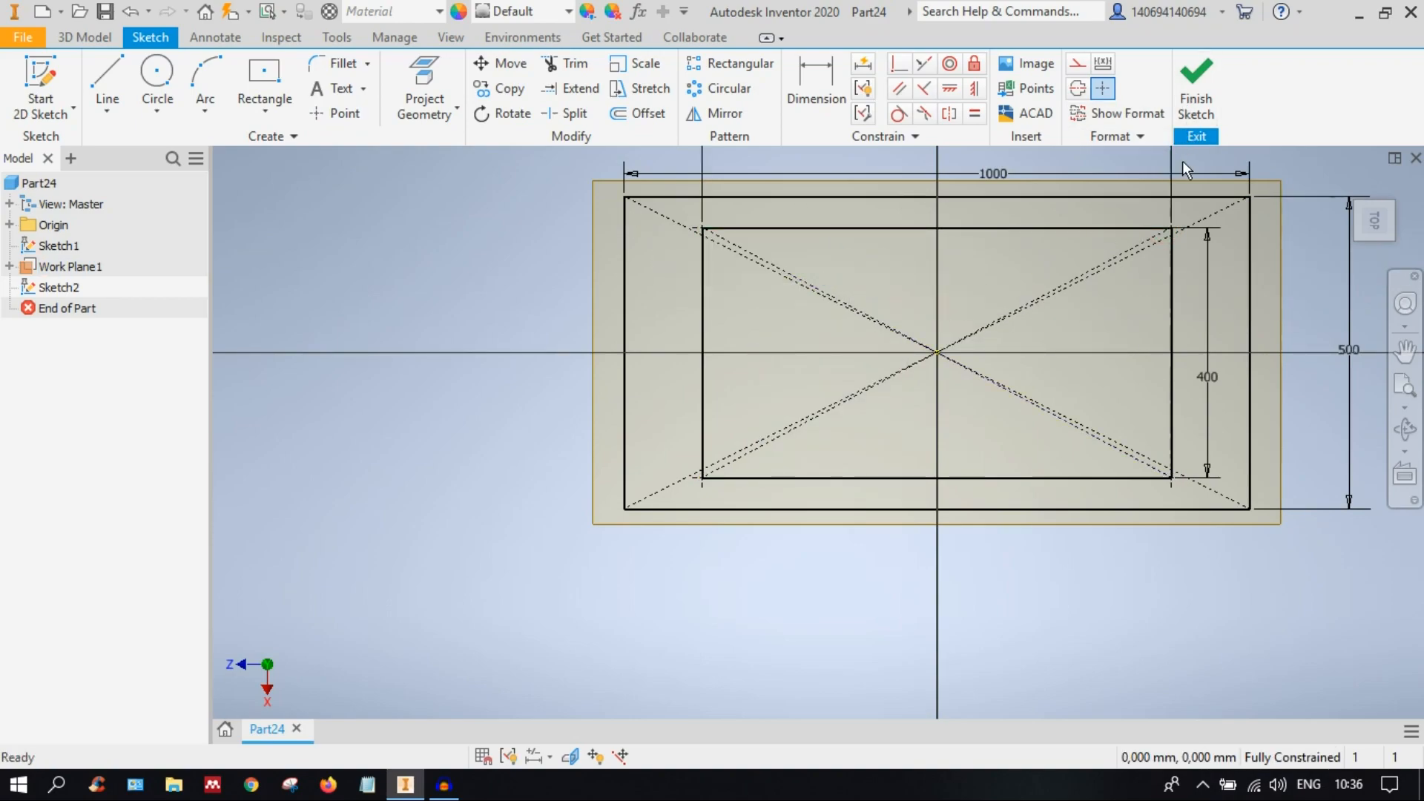
click(1197, 117)
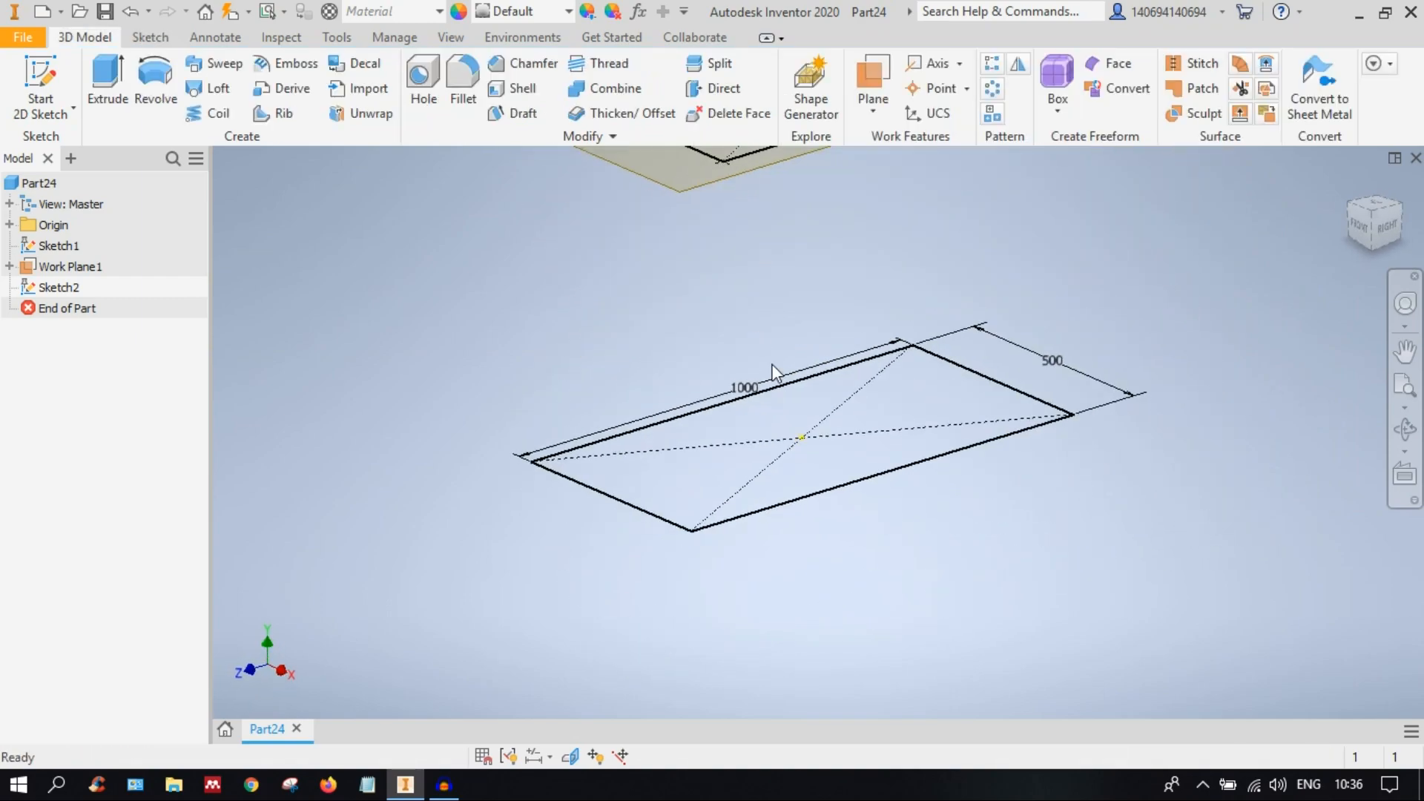
Step: Edit the base sketch to place sketch points on all four corners of the 1000 by 500 mm rectangle, and finish the sketch
right_click(56, 248)
click(131, 337)
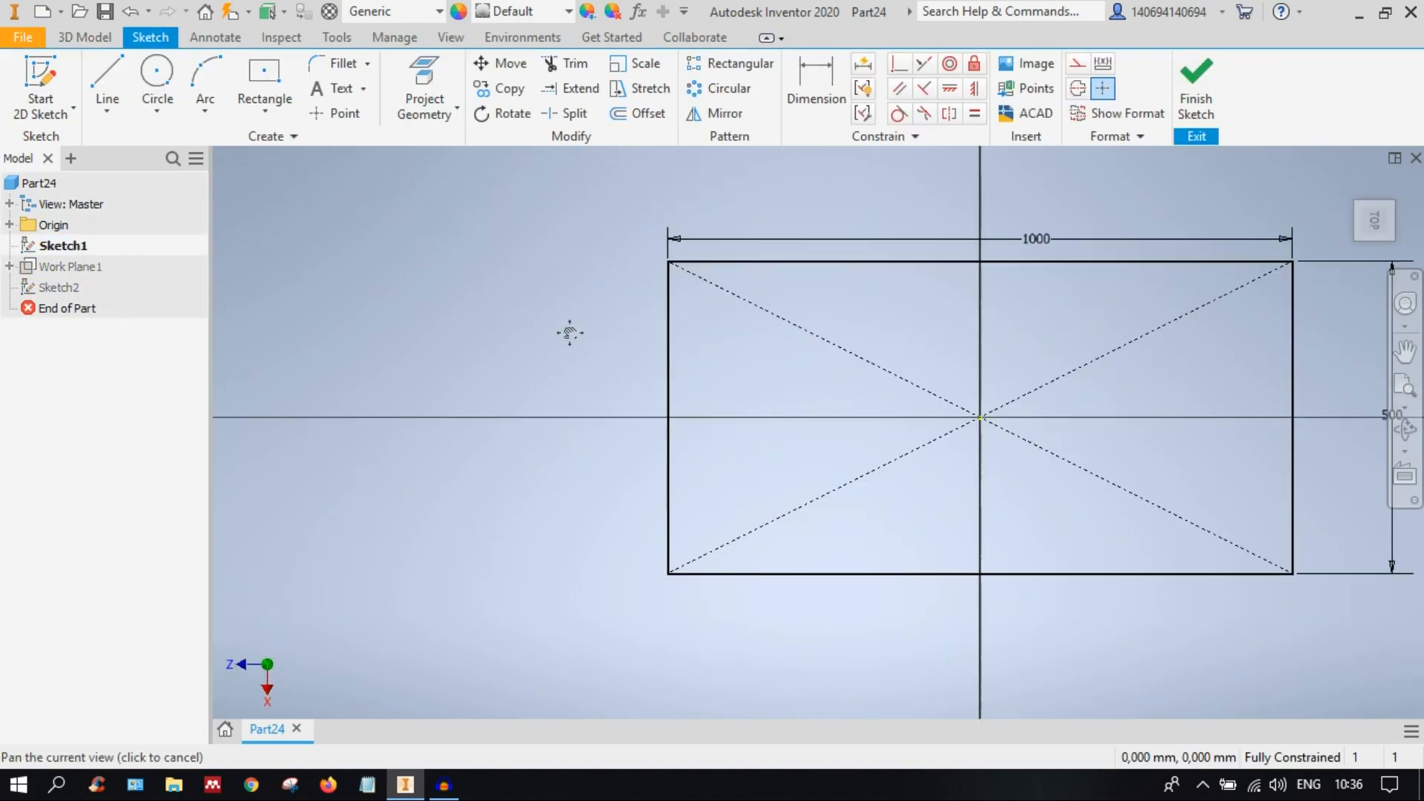
middle_drag(566, 331, 331, 263)
click(344, 118)
click(434, 194)
click(433, 507)
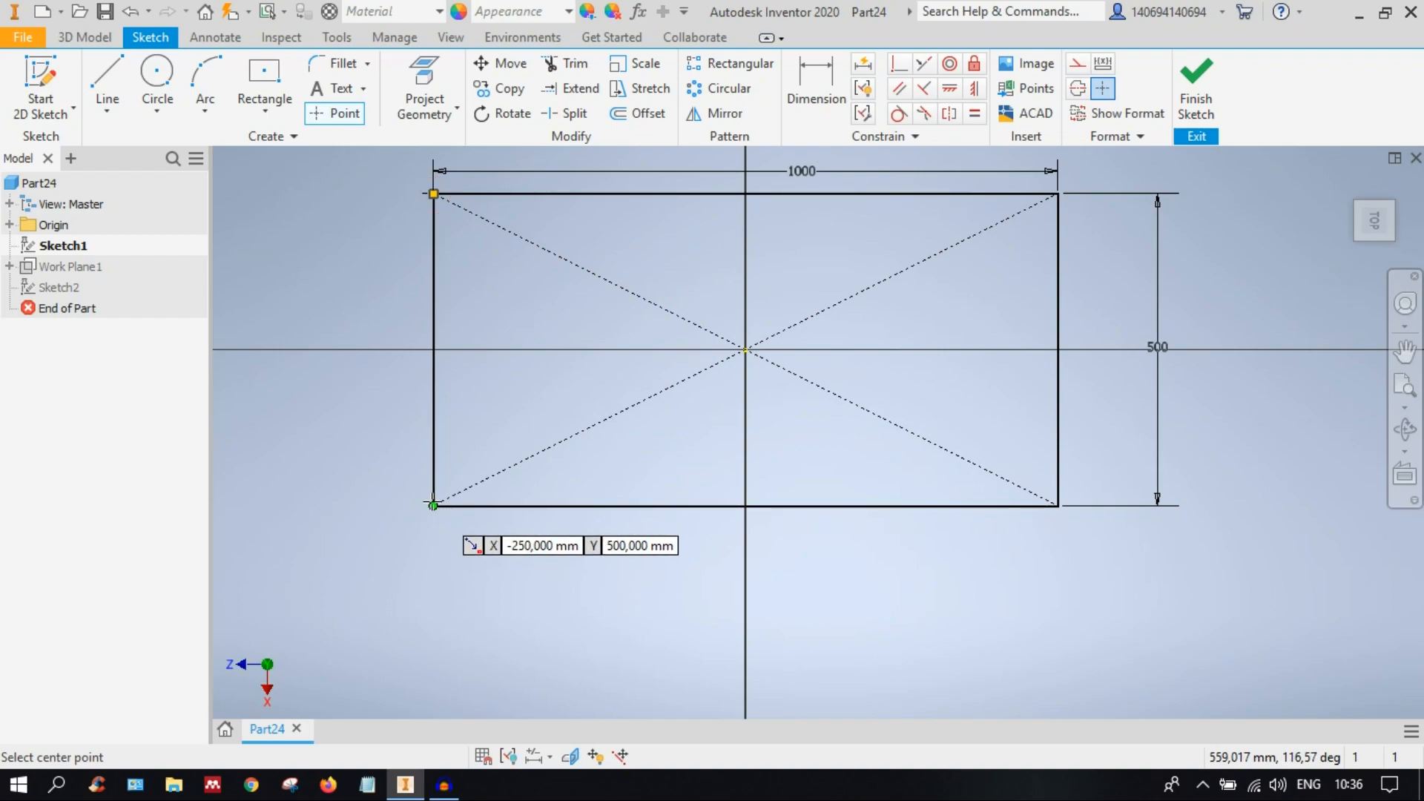
click(1058, 507)
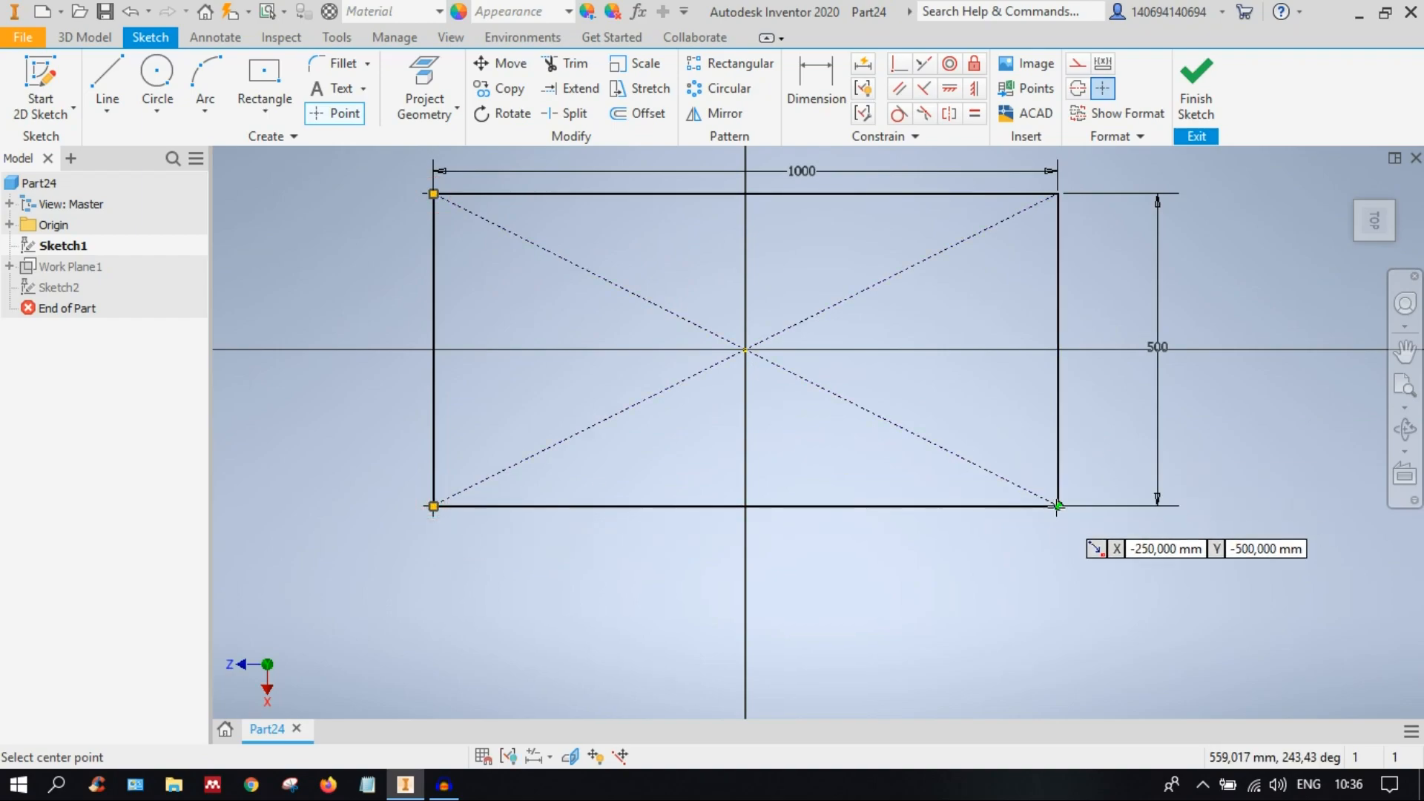
click(1059, 193)
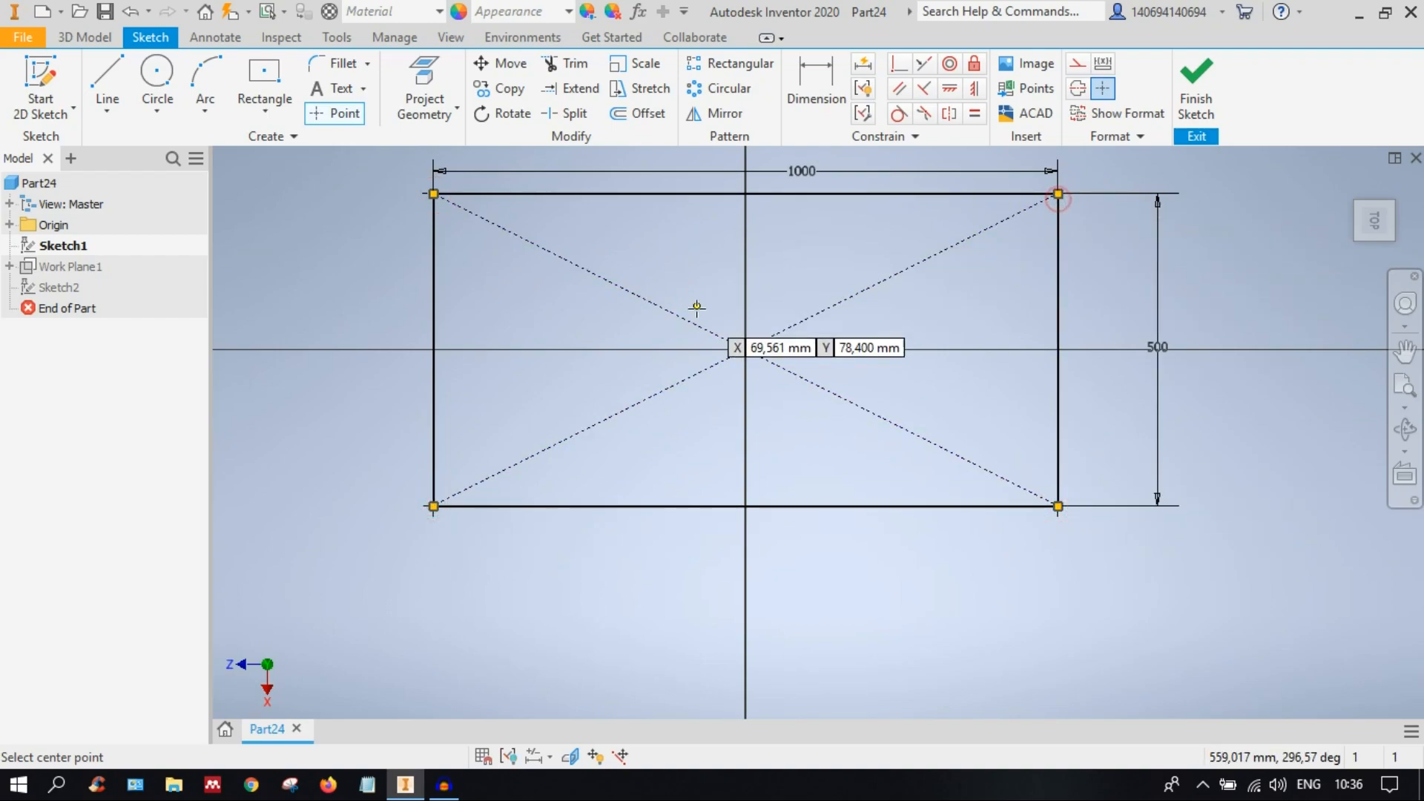
right_click(844, 250)
click(908, 261)
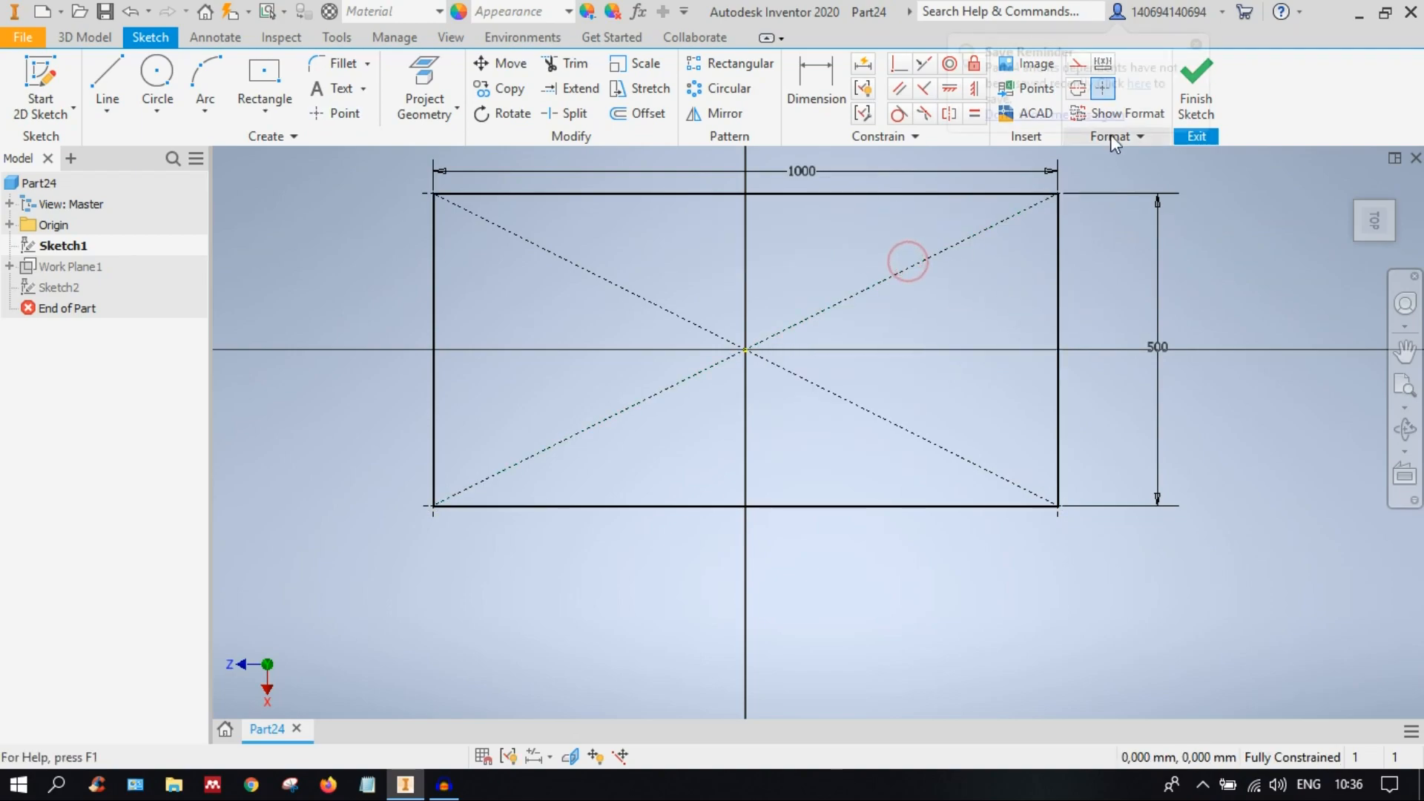
click(1196, 45)
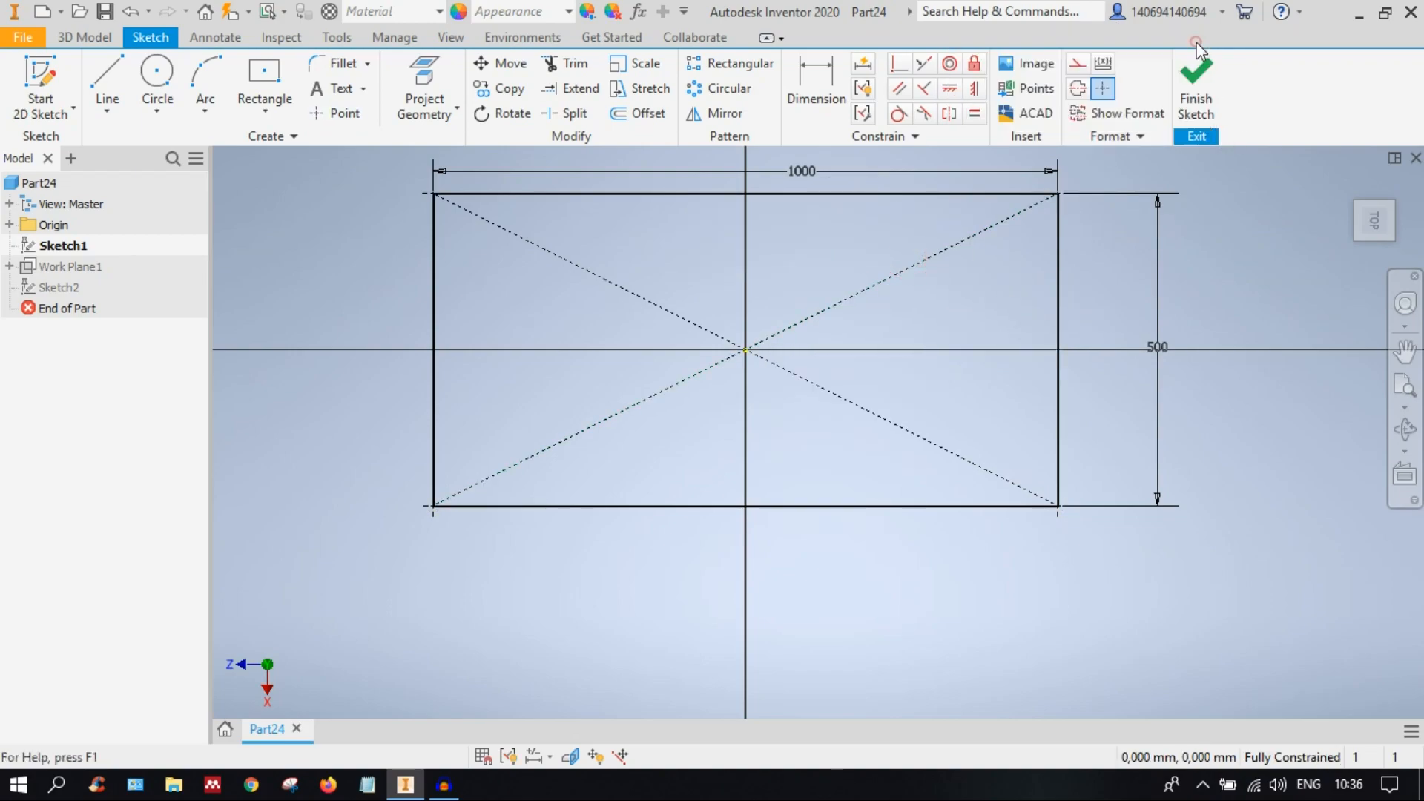
key(F6)
Step: Start a new 3D sketch with both the upper and the base rectangle in view
scroll(810, 344, down, 6)
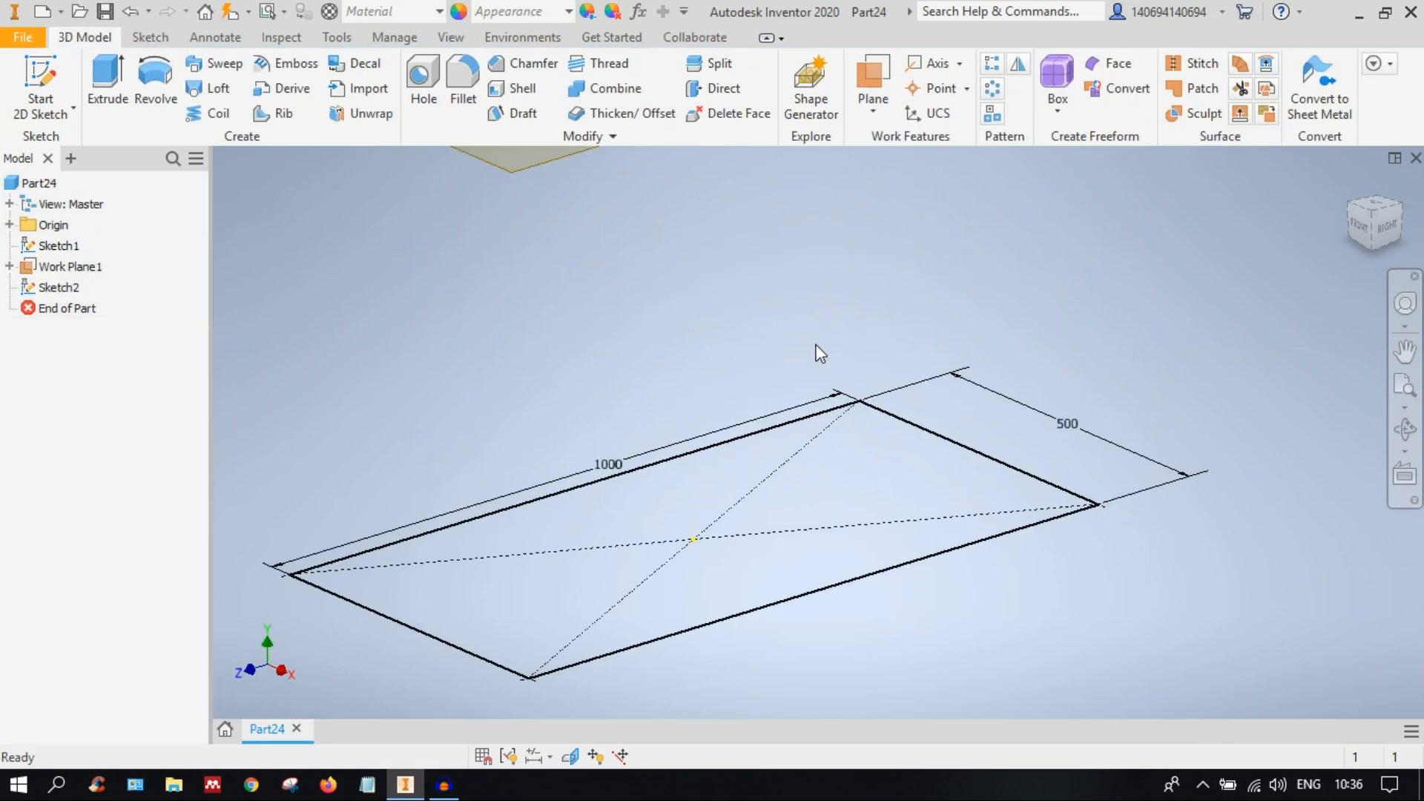
scroll(817, 349, up, 2)
middle_drag(979, 317, 976, 350)
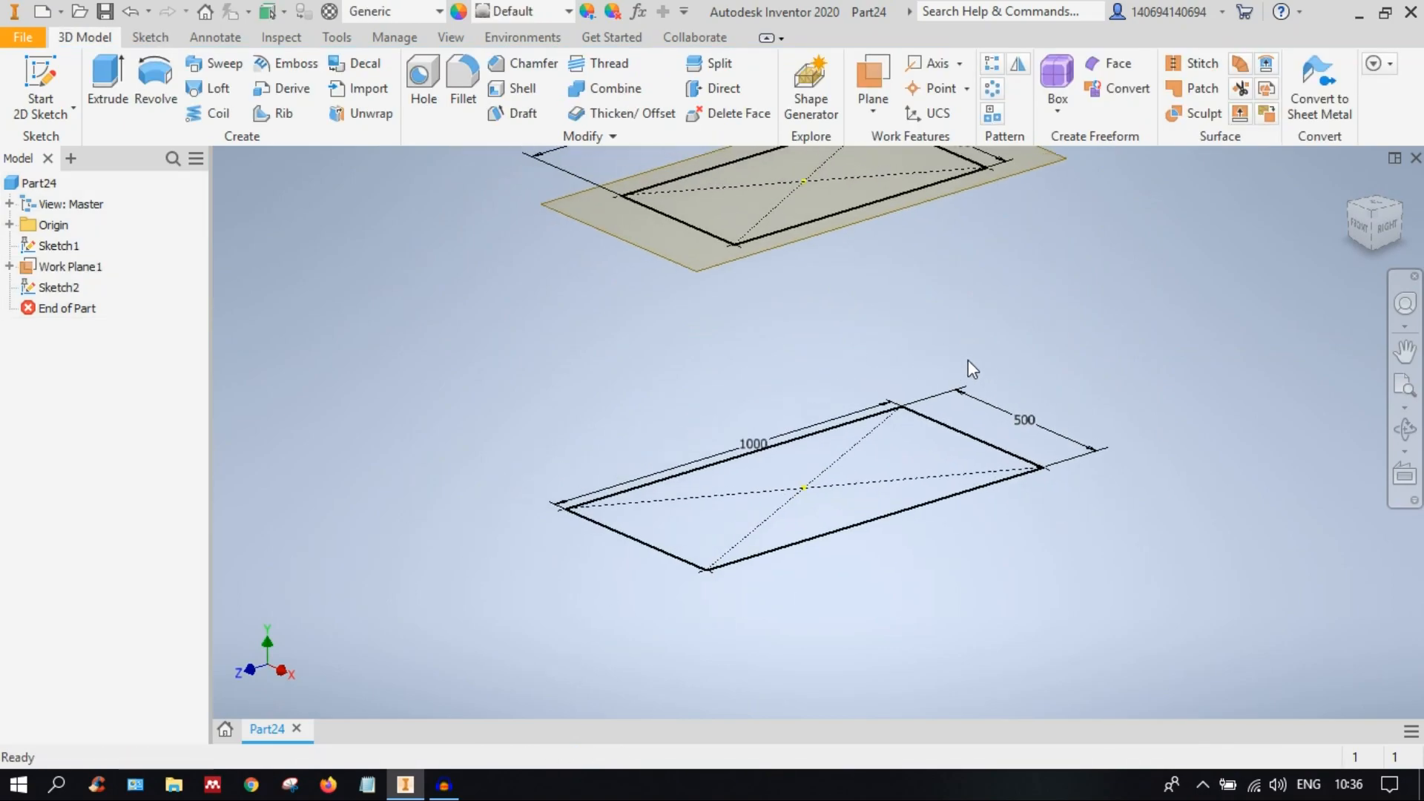
scroll(968, 359, up, 5)
scroll(846, 407, down, 6)
scroll(845, 402, up, 2)
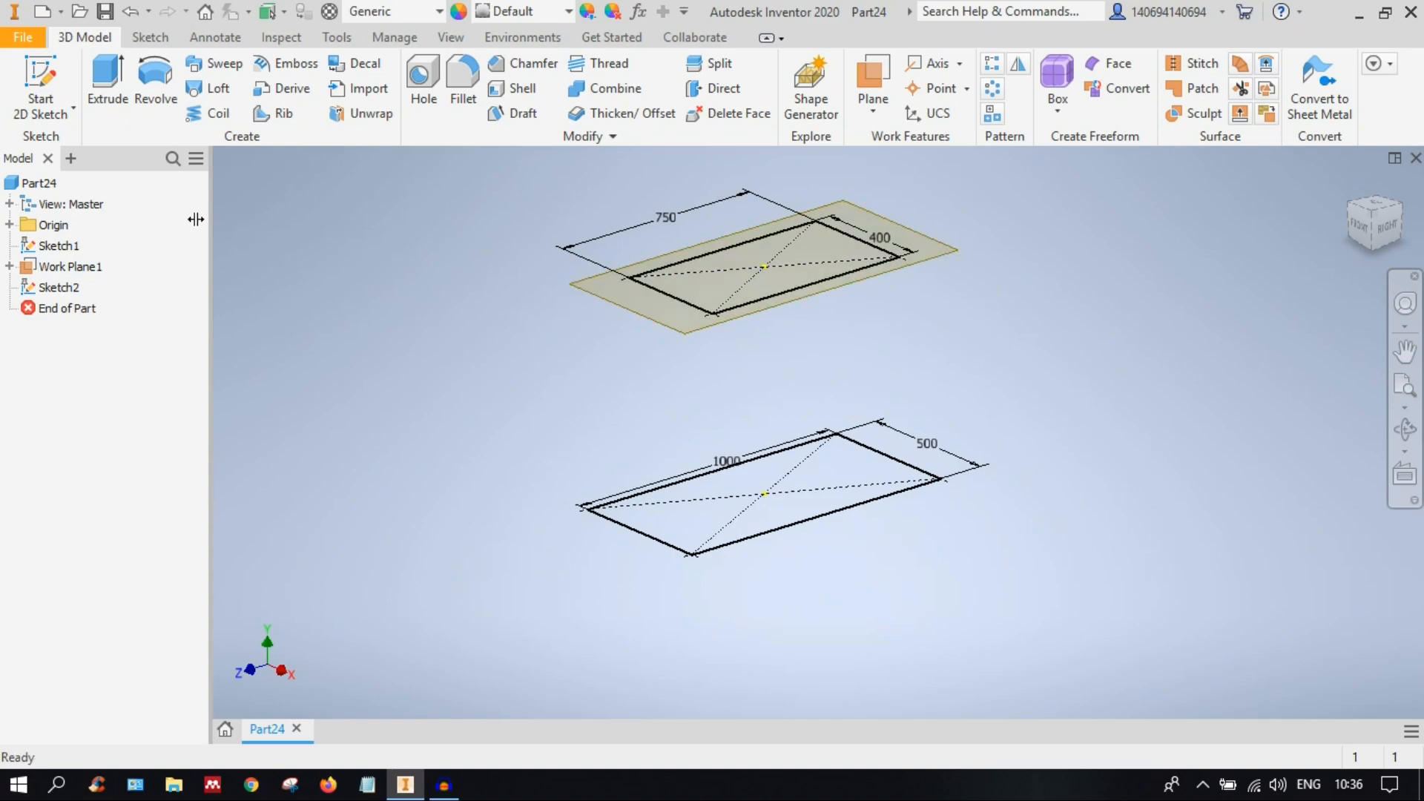
click(56, 111)
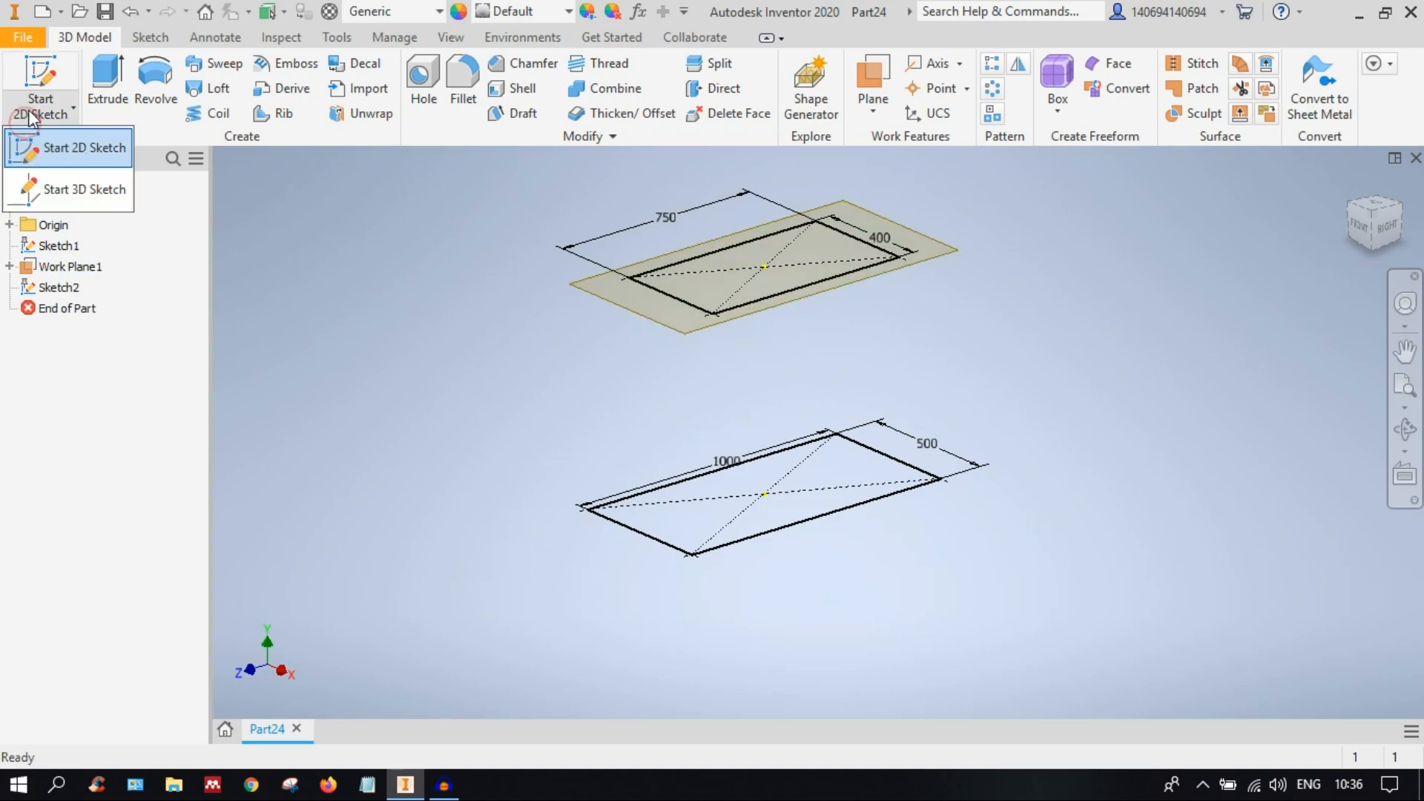
click(74, 189)
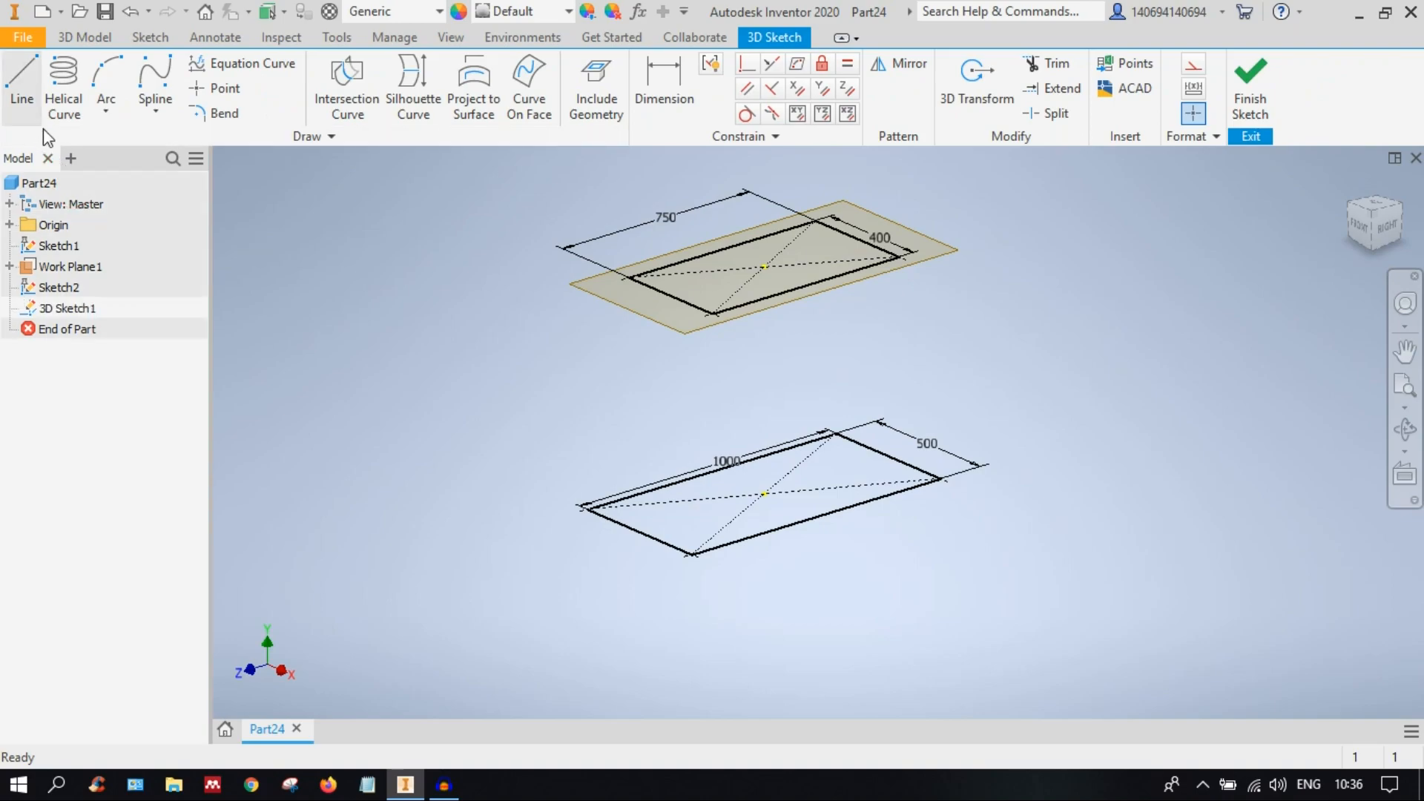
Step: Trace the 750 by 400 mm upper rectangle with a closed chain of 3D lines through its four corner points
click(27, 102)
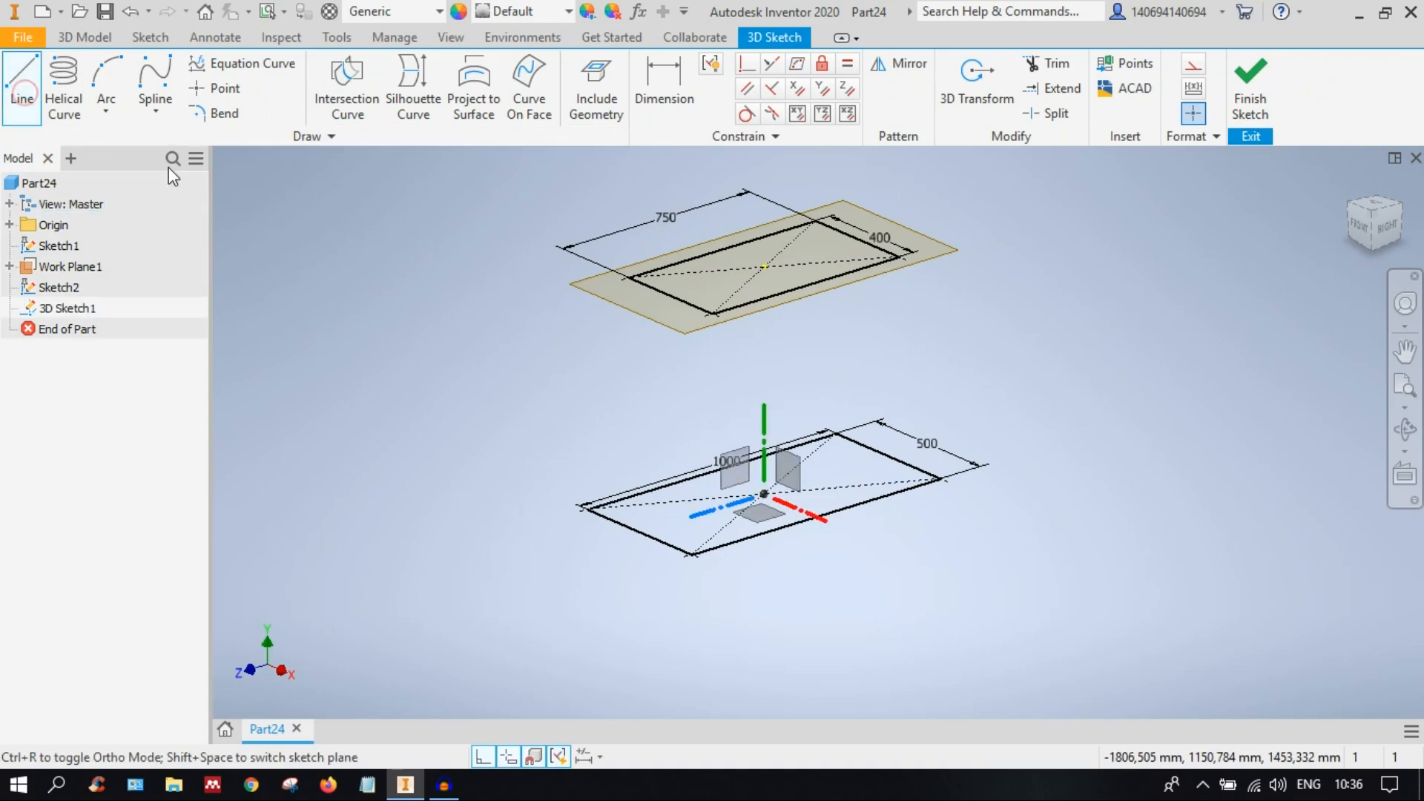
scroll(648, 273, up, 3)
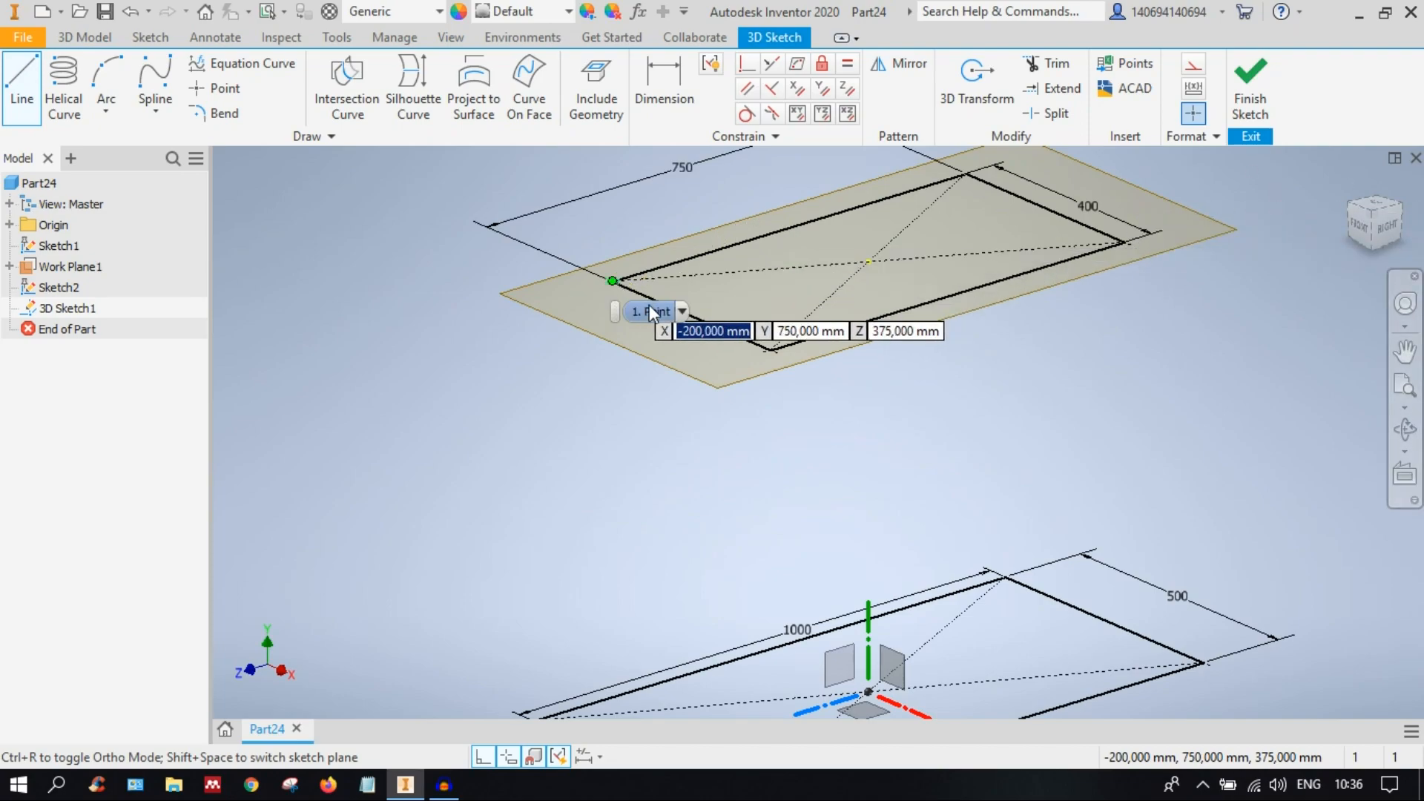
click(612, 282)
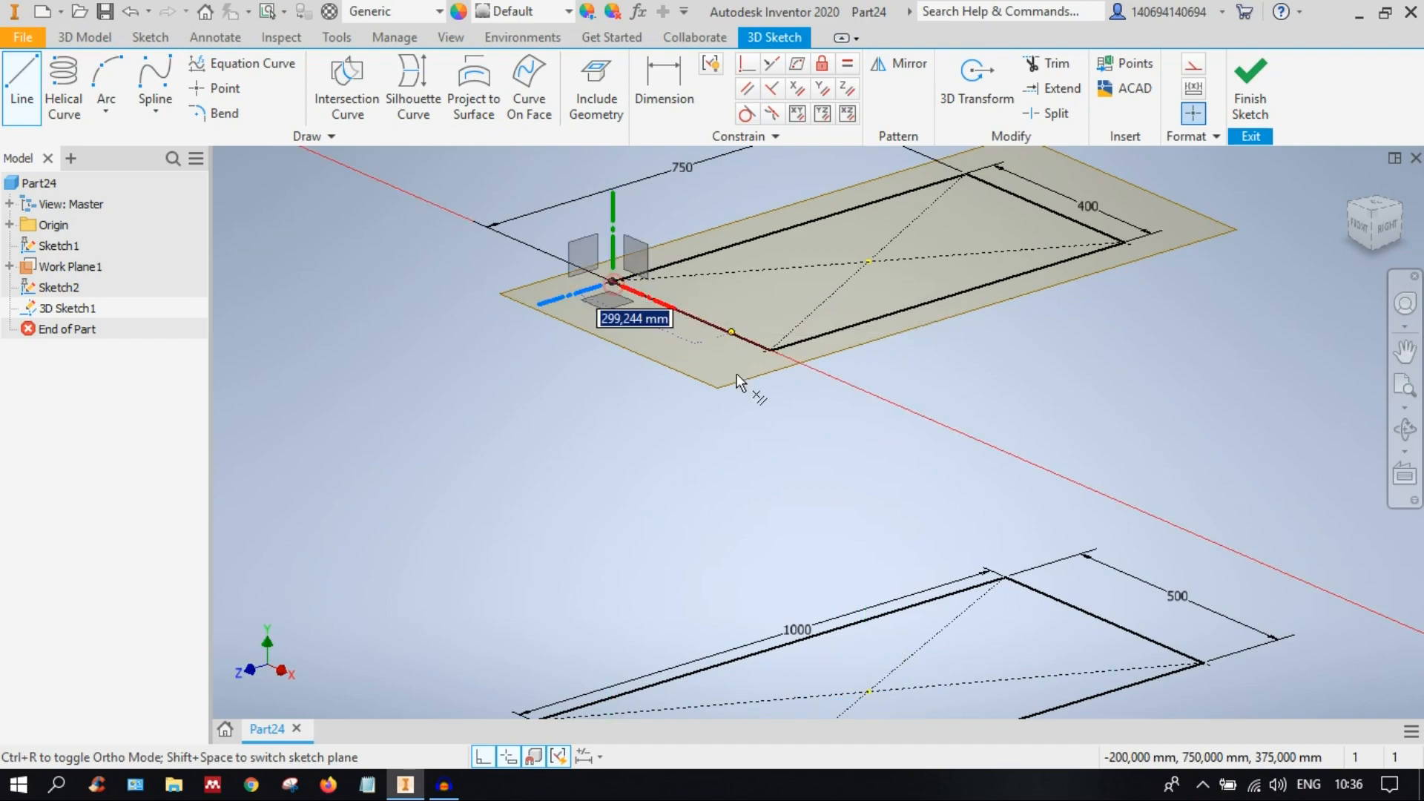
click(770, 349)
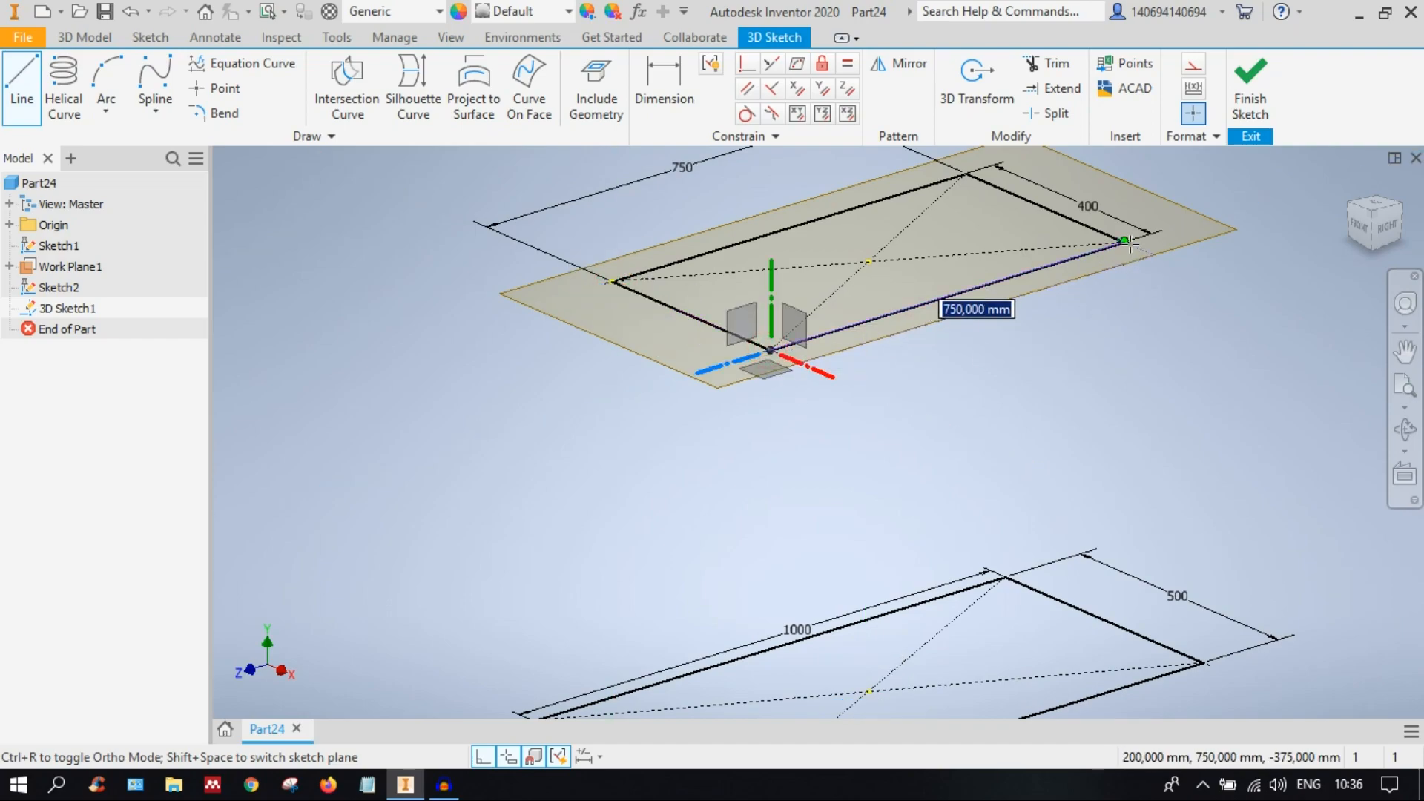
click(1128, 242)
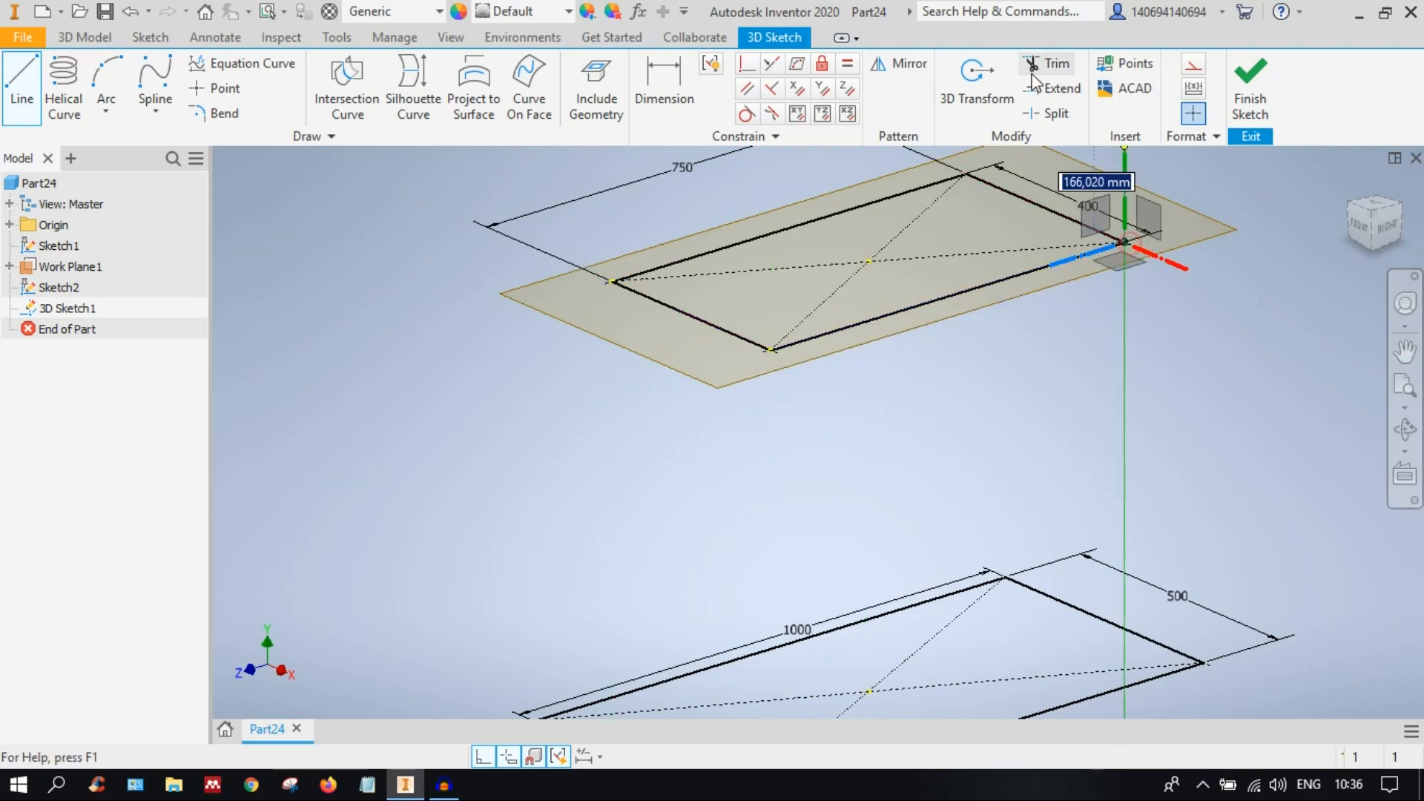
click(967, 173)
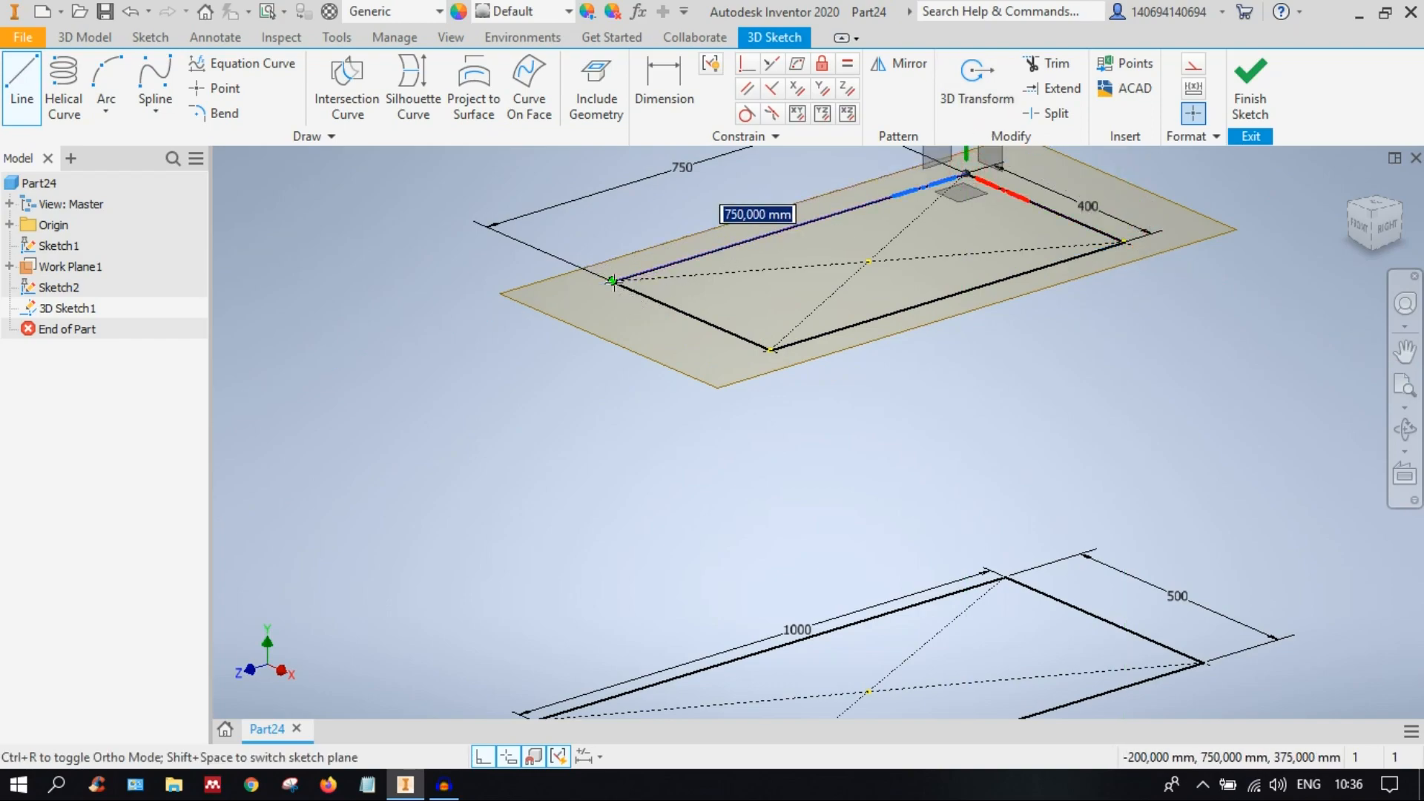
click(613, 281)
right_click(608, 425)
click(631, 418)
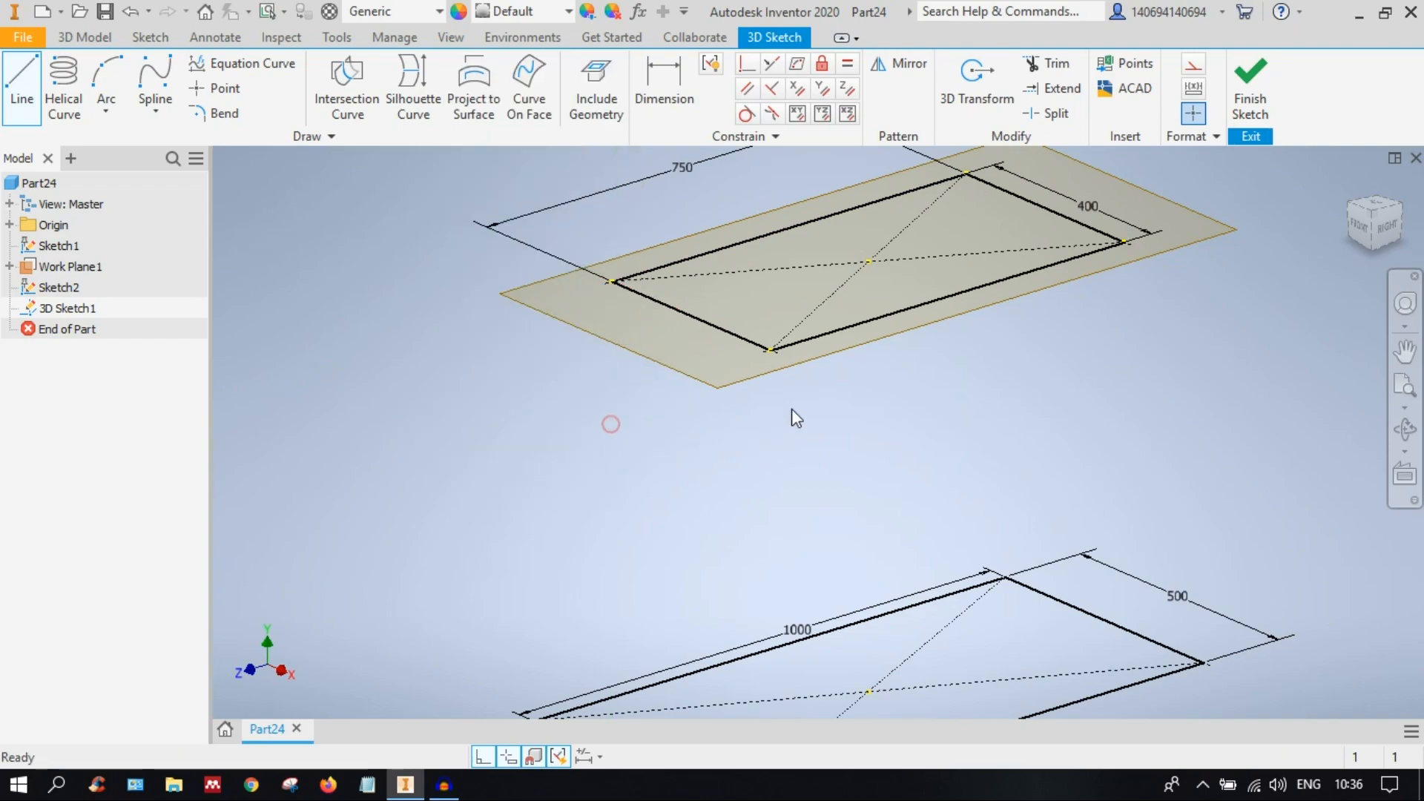
Step: Trace the 1000 by 500 mm base rectangle with a closed chain of 3D lines through its four corner points
scroll(805, 462, down, 3)
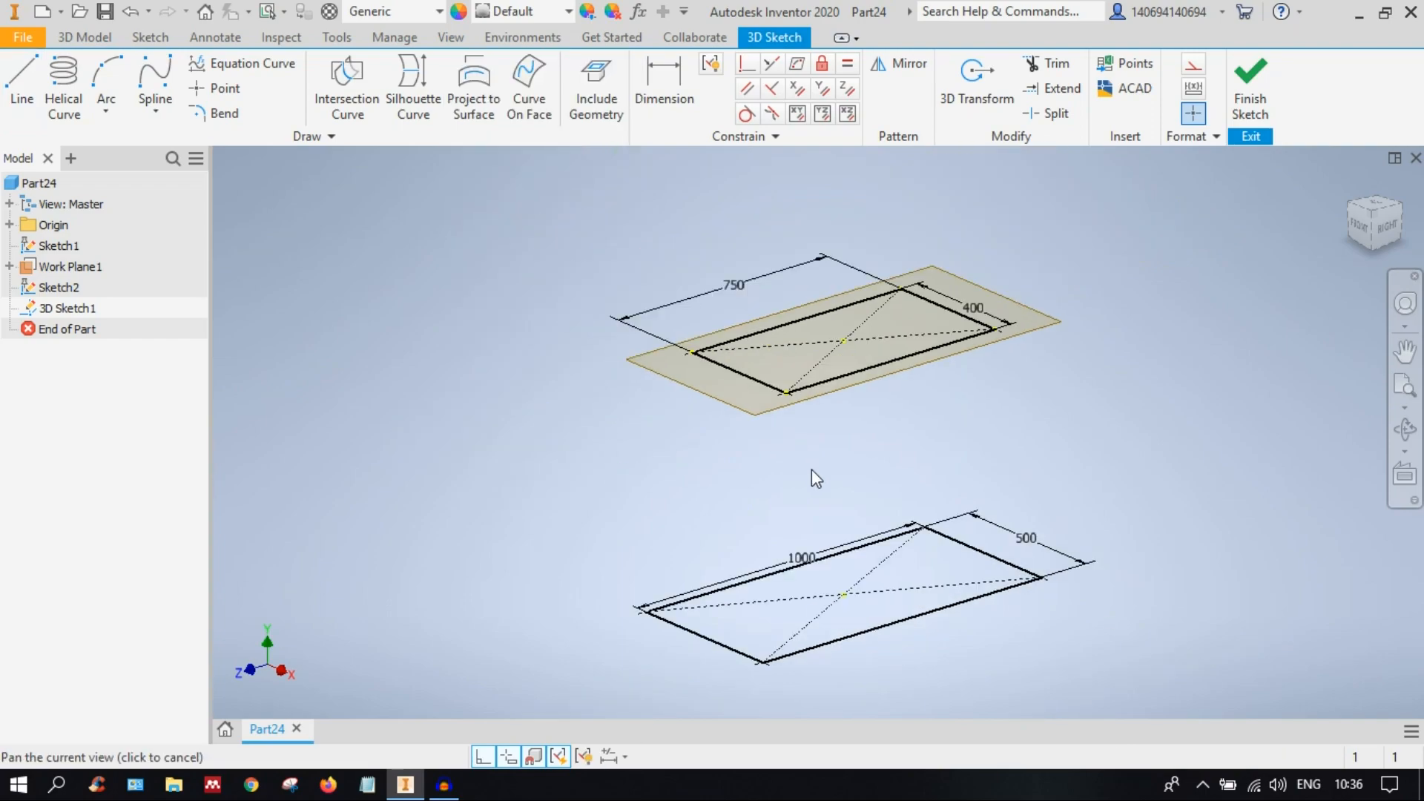
click(32, 91)
scroll(568, 480, up, 3)
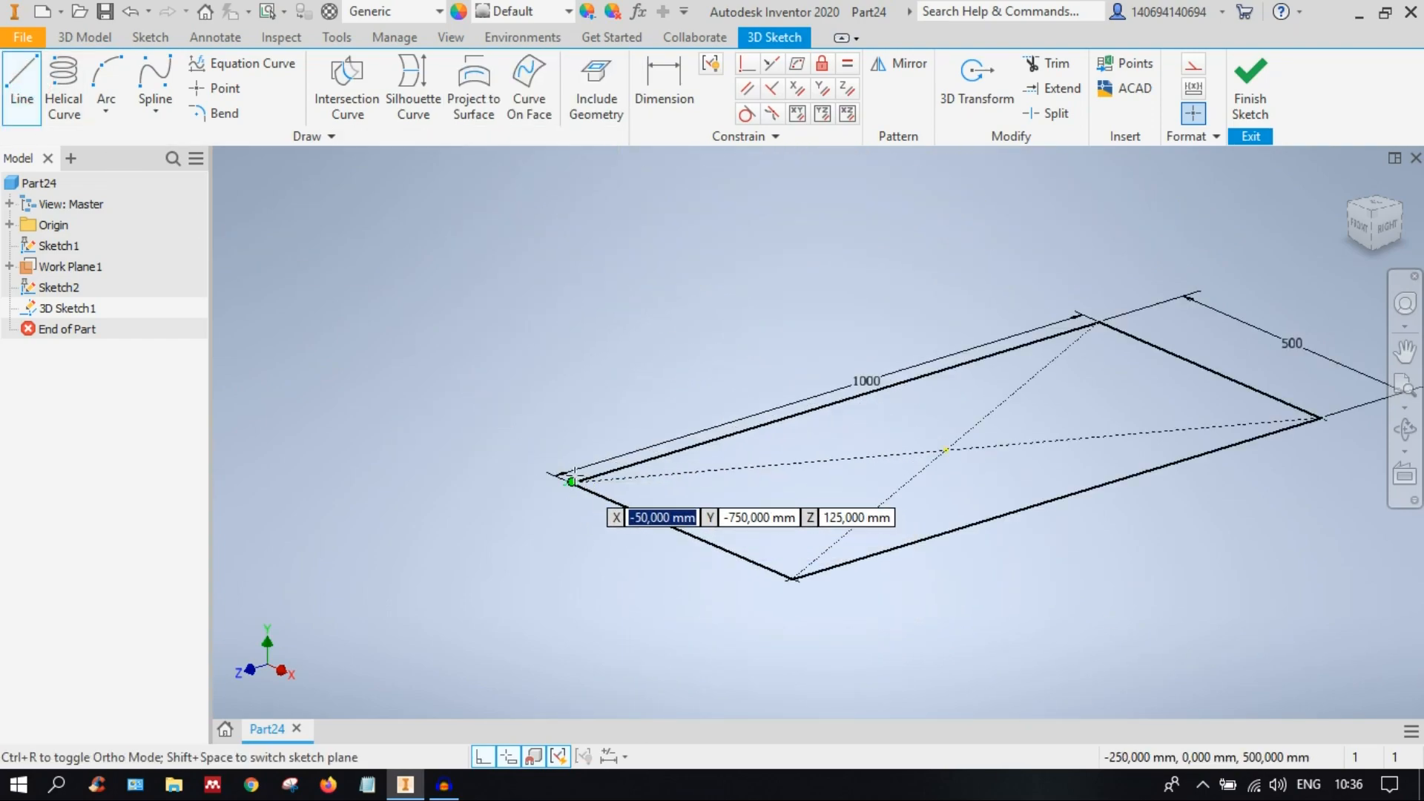
click(571, 481)
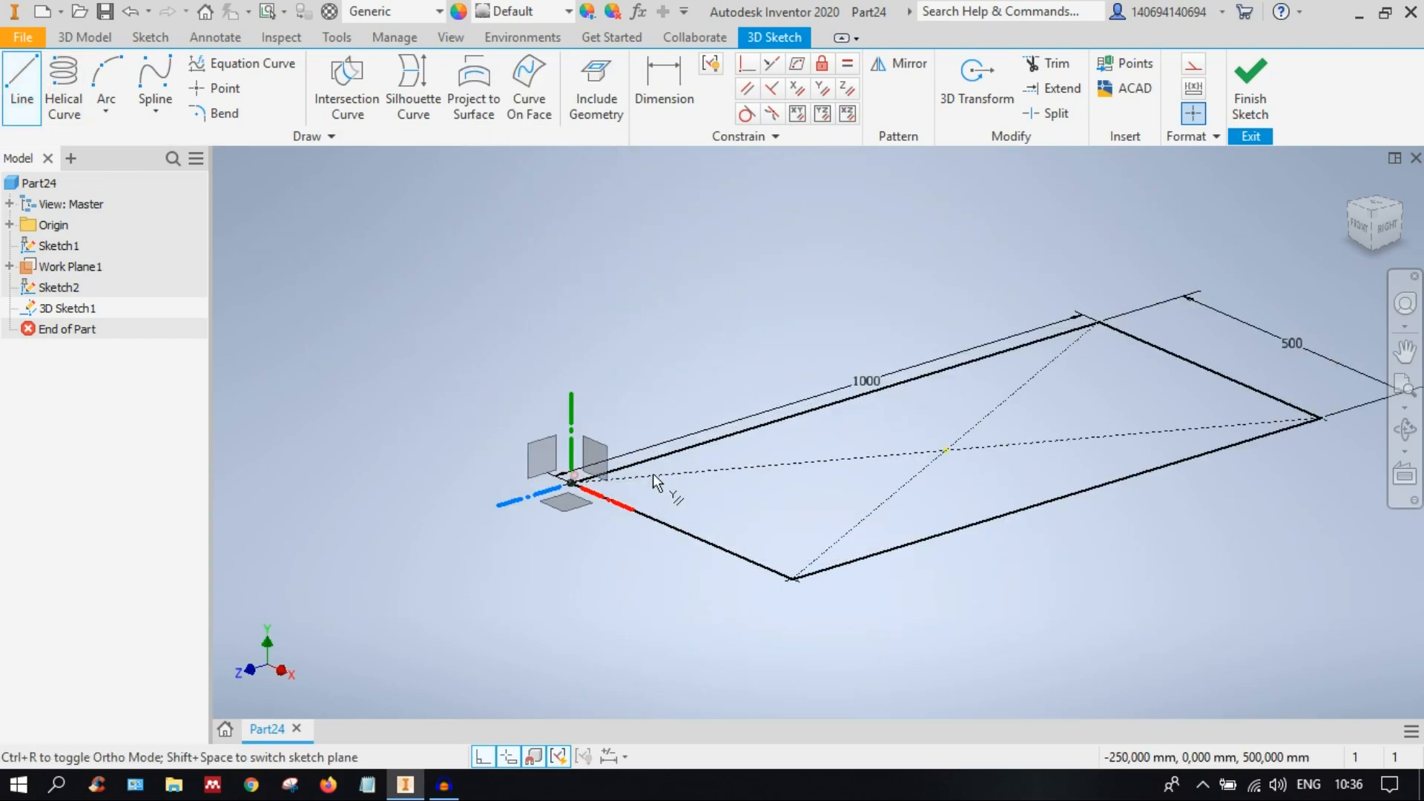
click(1101, 322)
click(1317, 411)
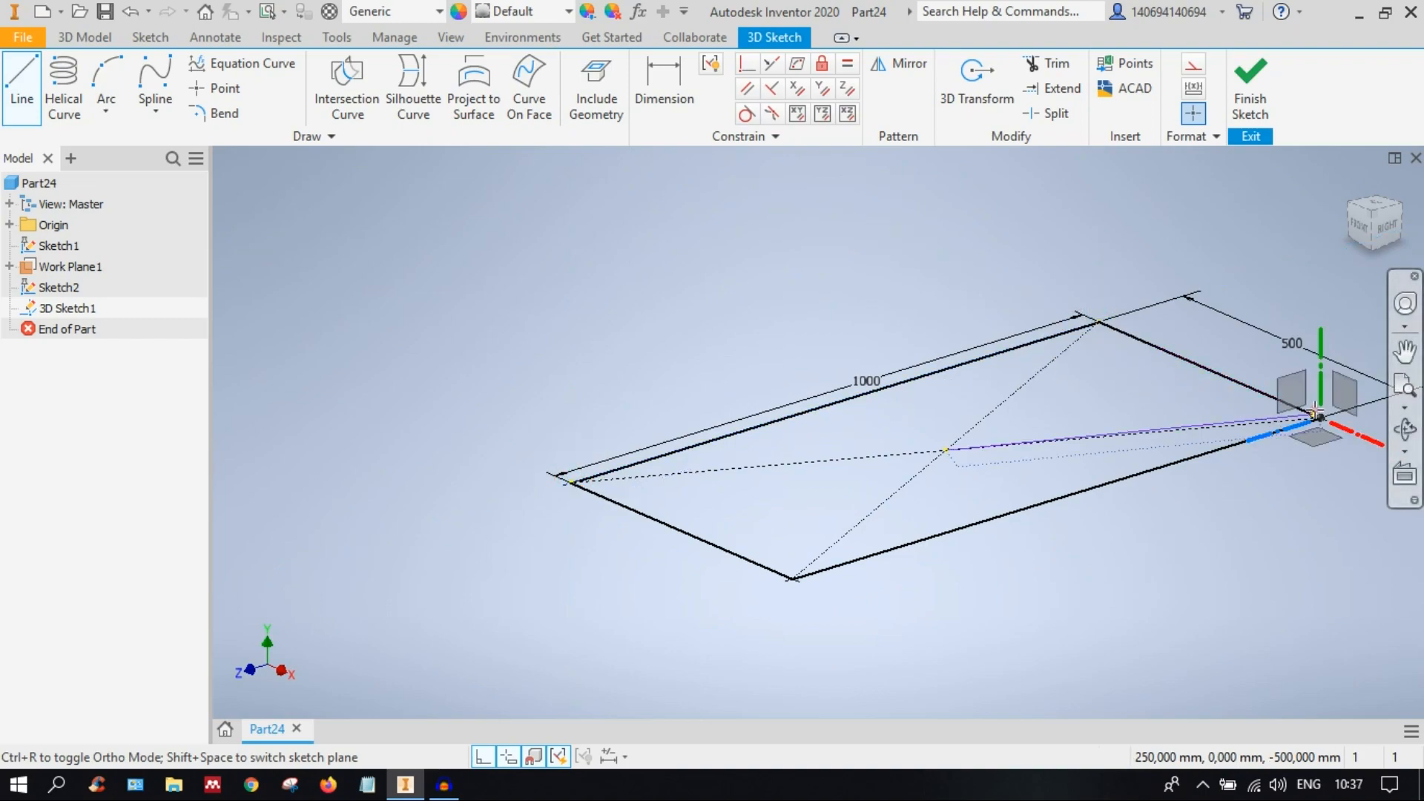
click(791, 579)
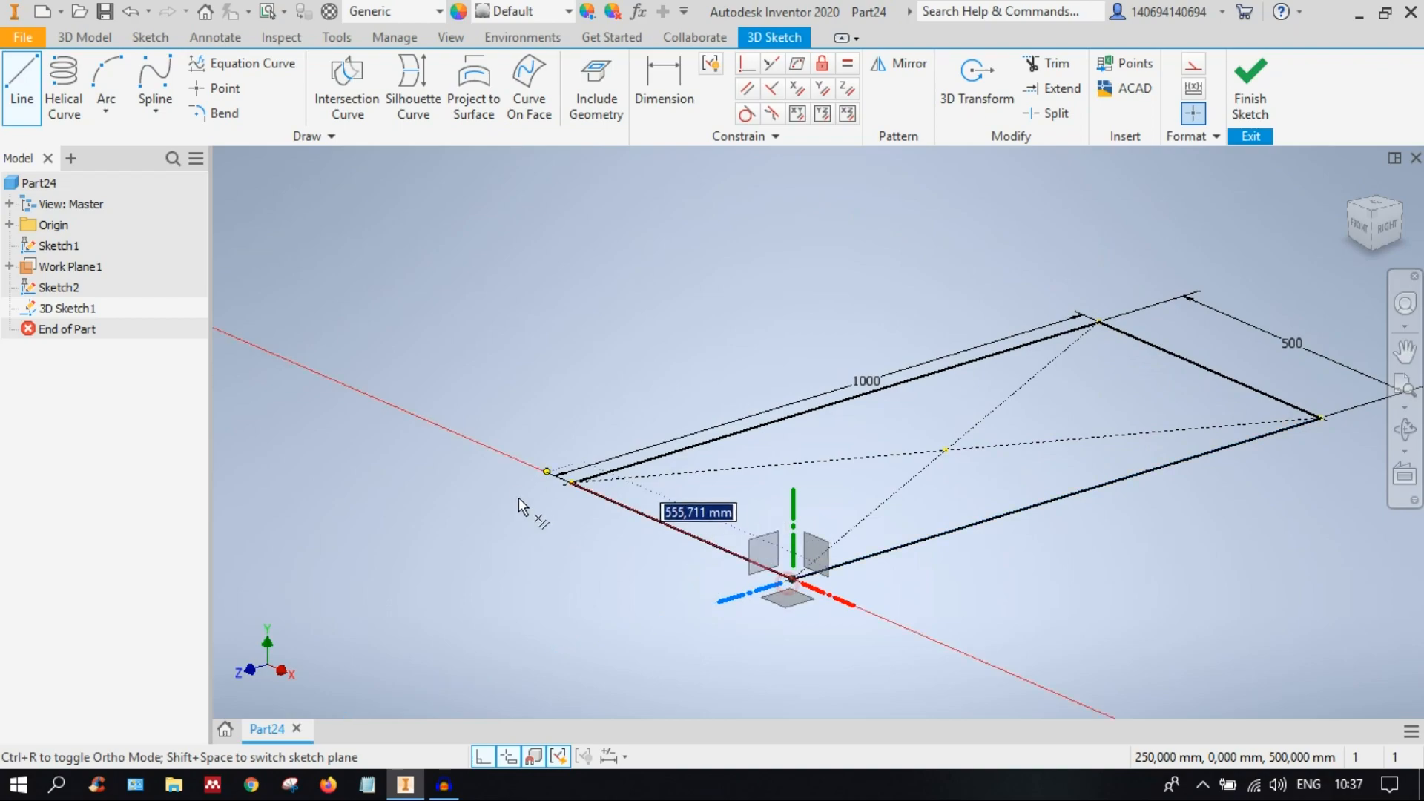
click(567, 480)
right_click(414, 375)
click(484, 379)
Step: Draw a 3D line connecting the upper rectangle's front-left corner to the matching corner of the base rectangle
scroll(631, 384, up, 5)
scroll(704, 416, down, 4)
scroll(646, 371, up, 2)
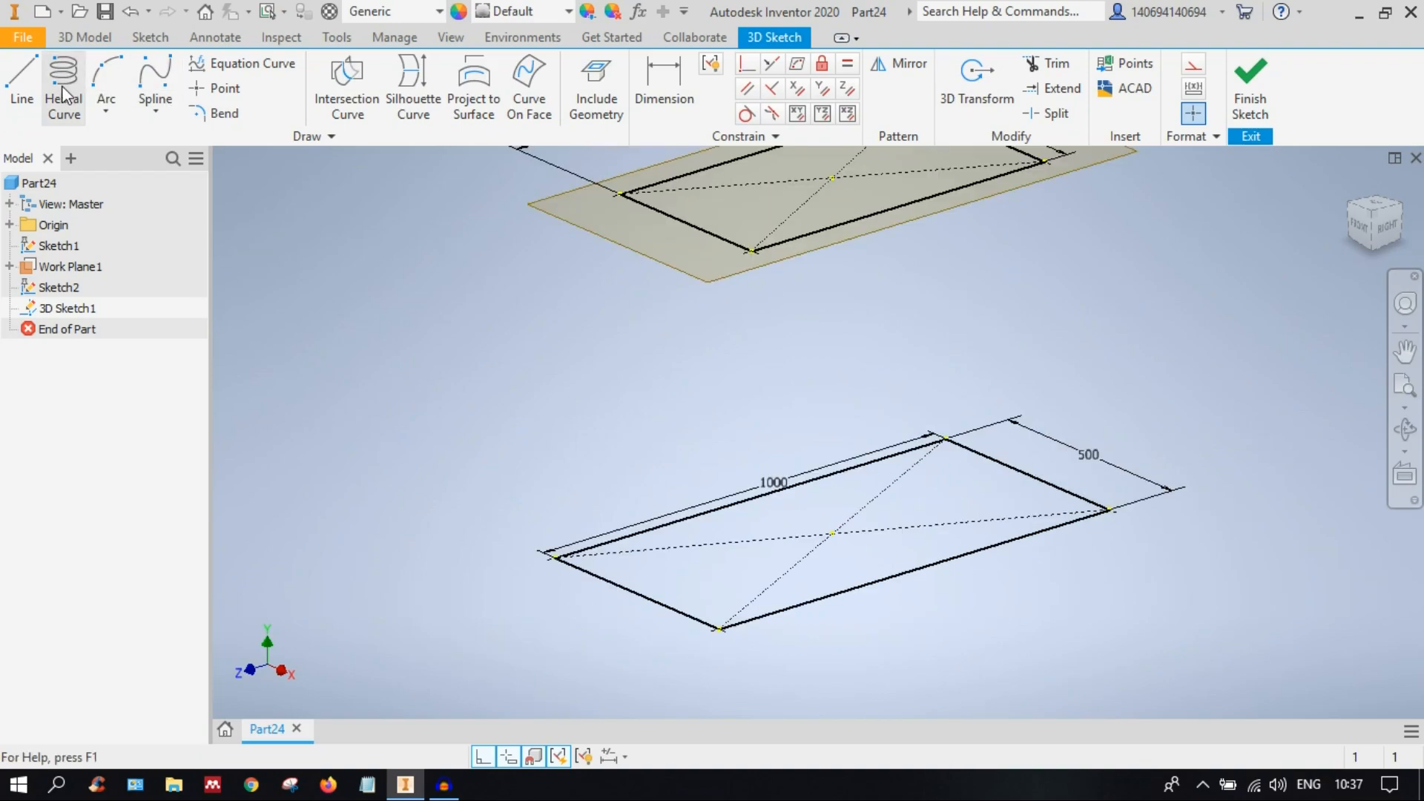
click(22, 83)
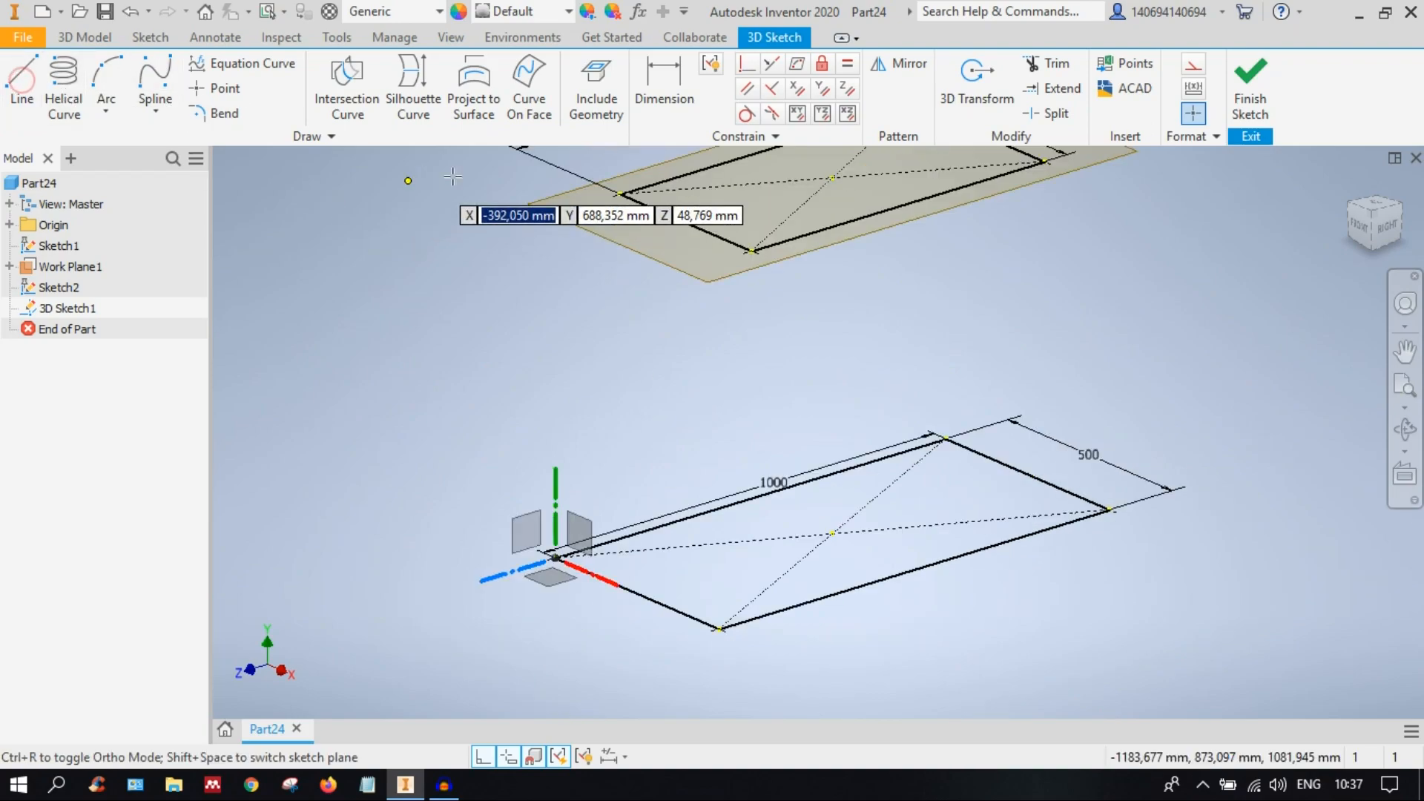
click(617, 194)
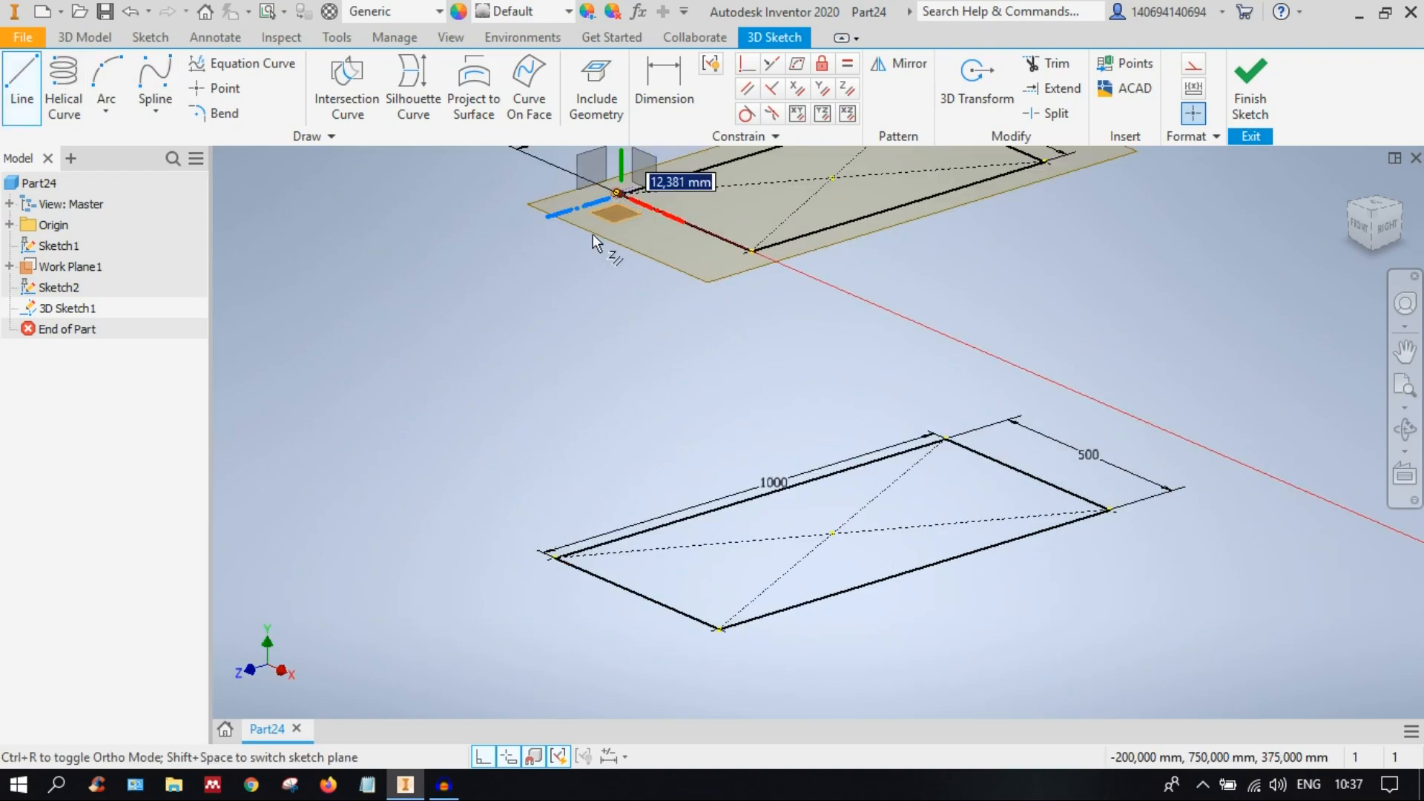
click(1351, 211)
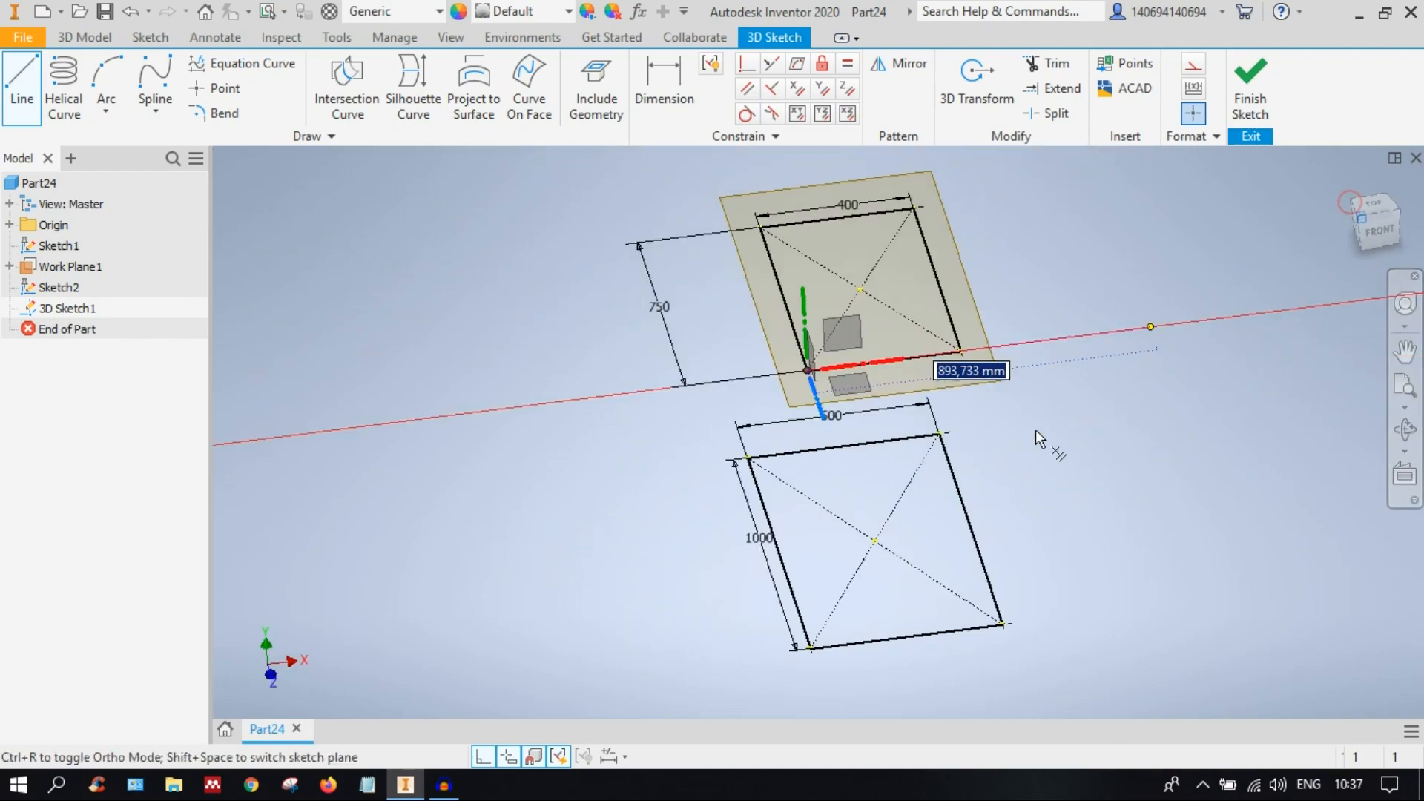
scroll(940, 638, down, 5)
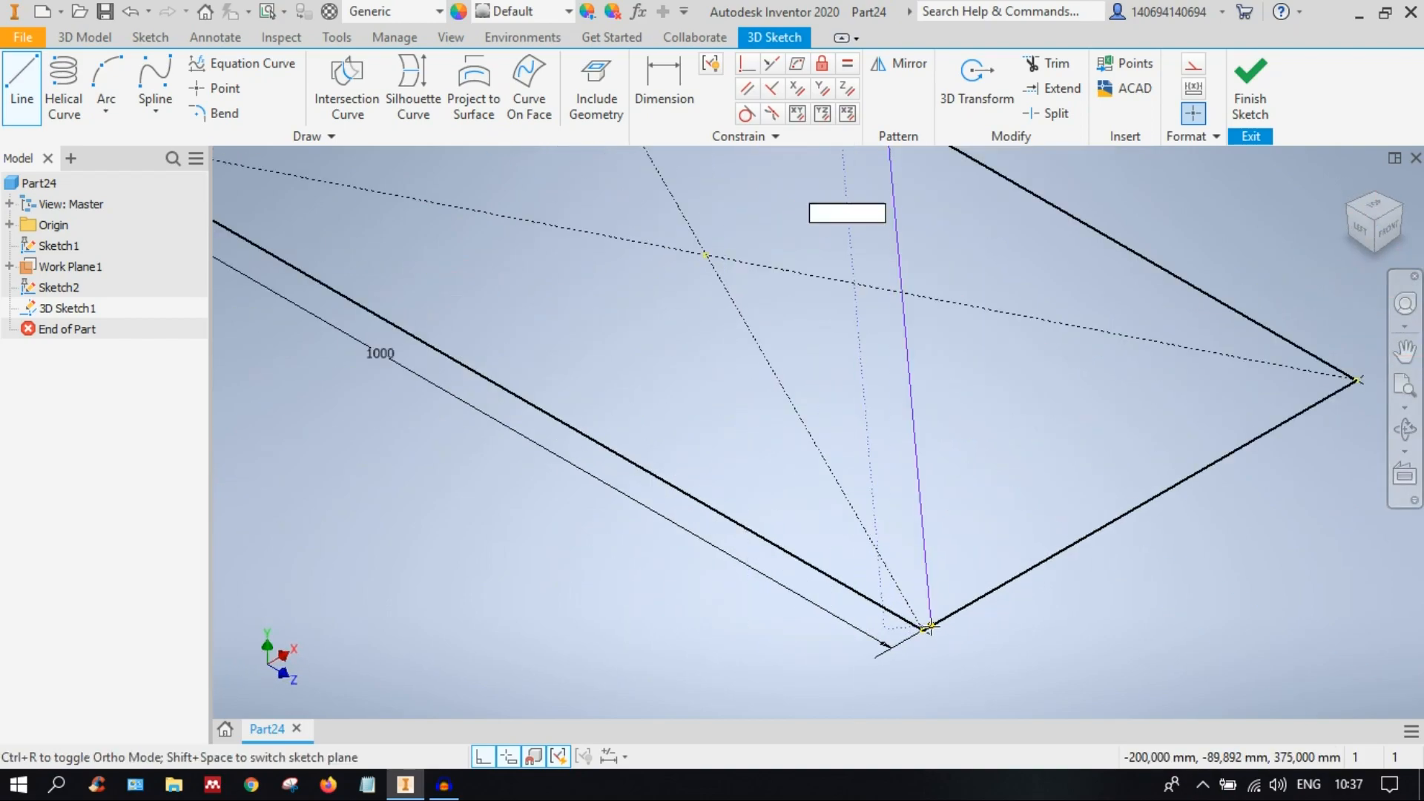
click(924, 630)
scroll(1035, 534, up, 4)
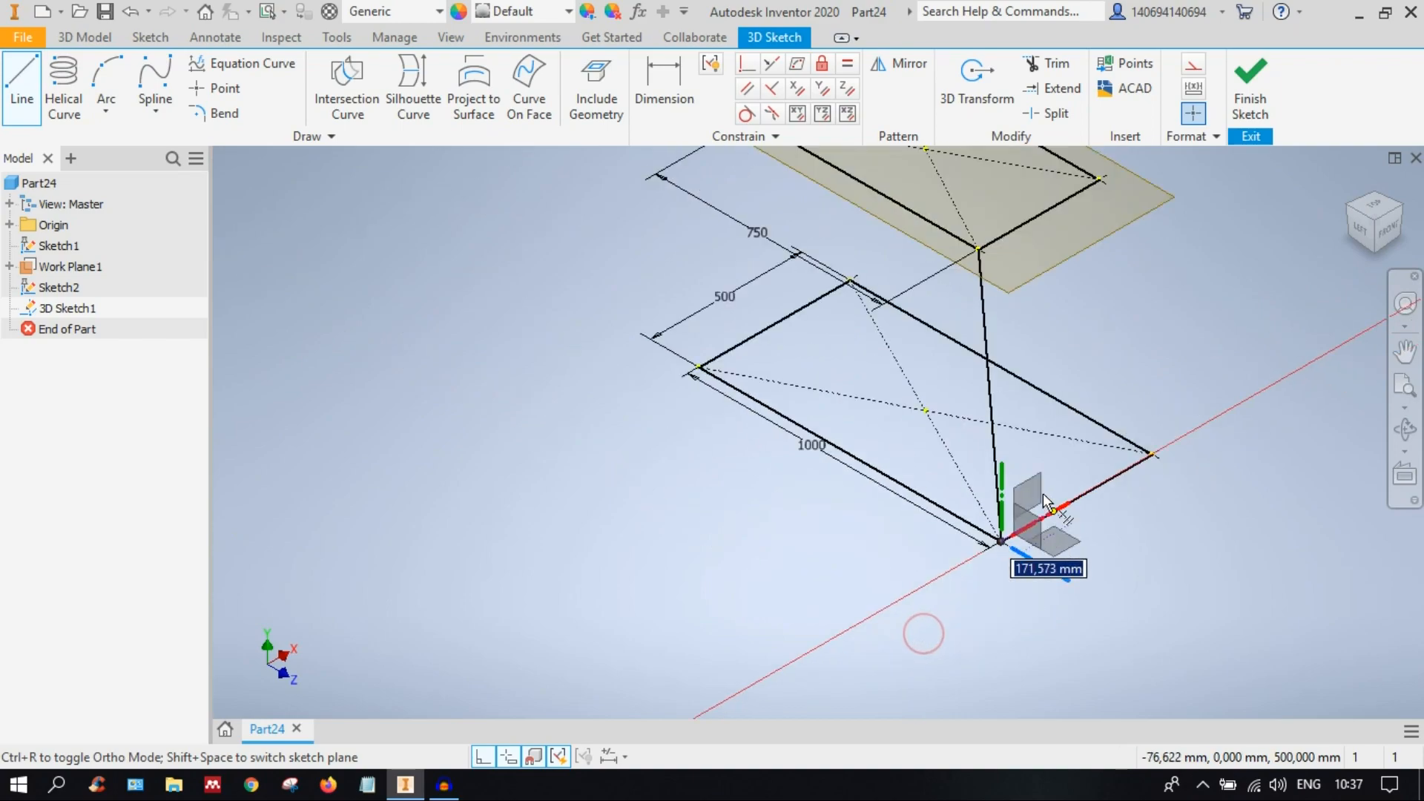
right_click(982, 414)
click(1058, 400)
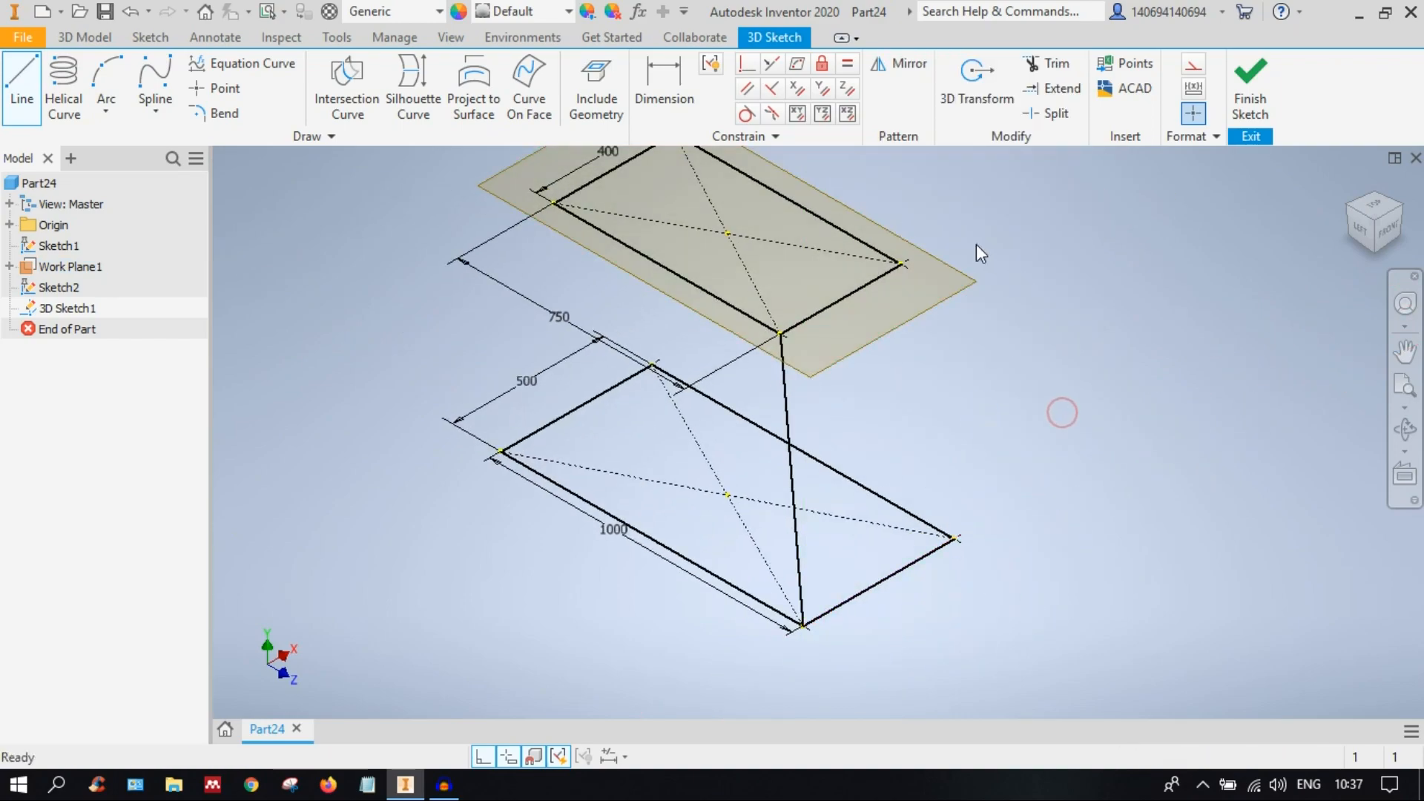
Step: Draw a 3D line connecting the upper rectangle's front-right corner to the matching corner of the base rectangle
right_click(1085, 397)
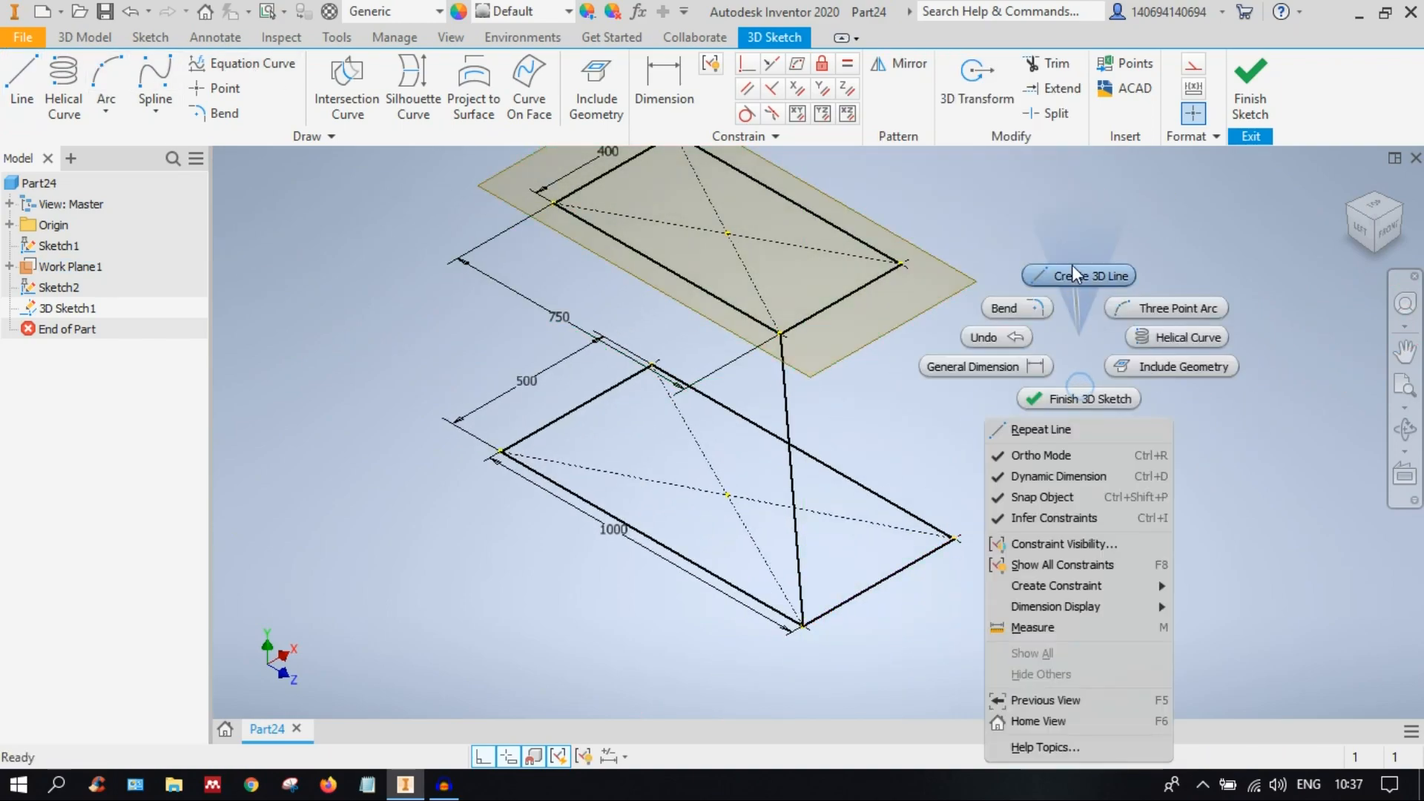
click(1072, 267)
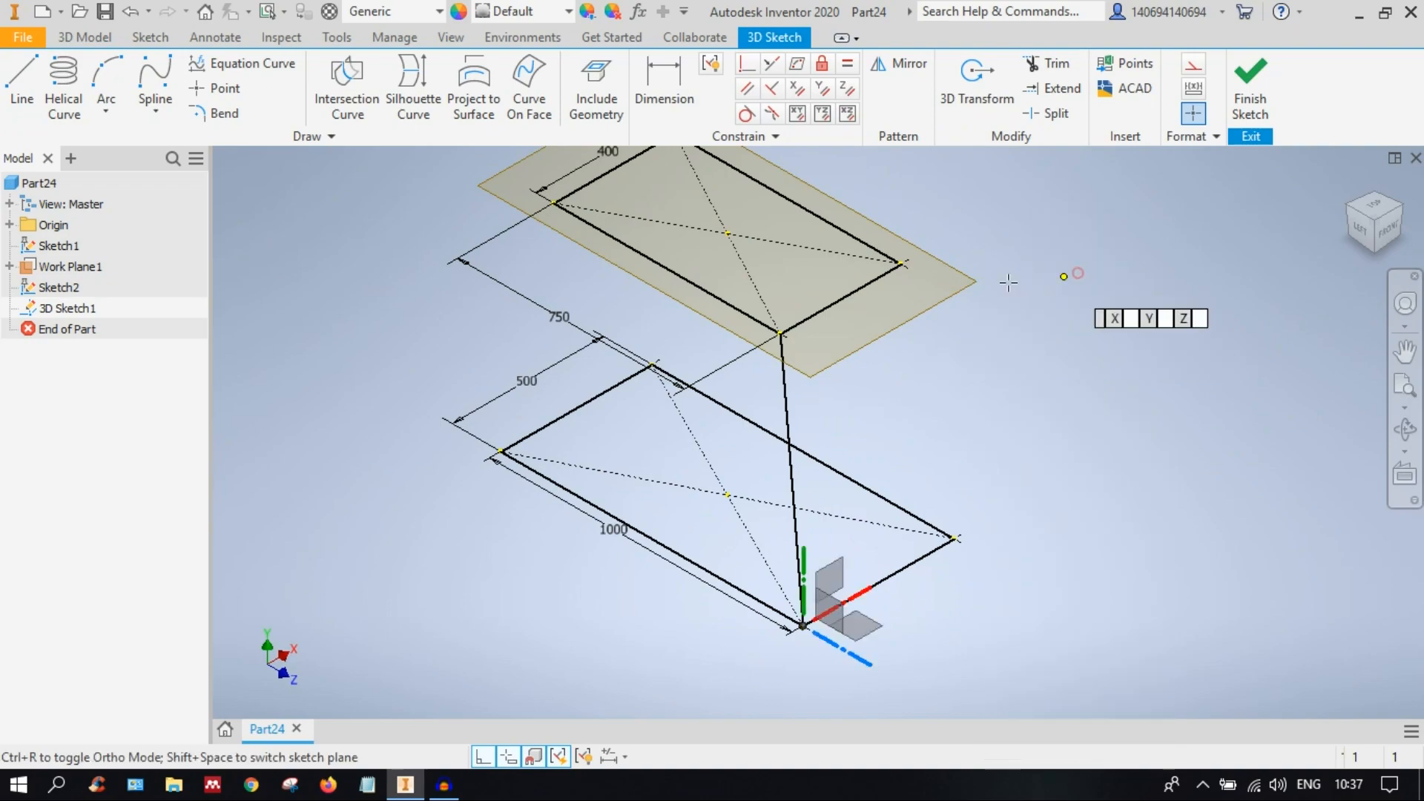
click(900, 264)
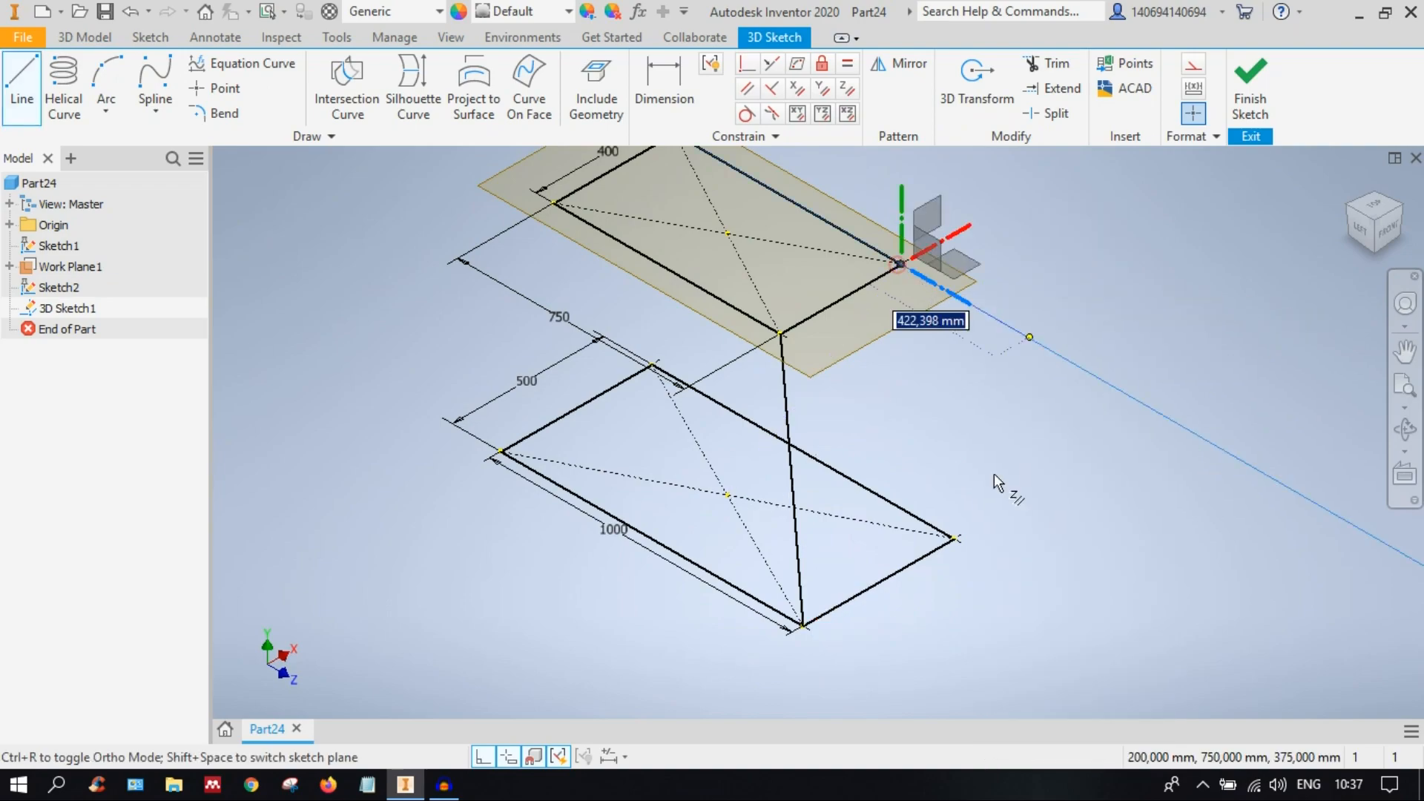
click(955, 538)
right_click(1040, 499)
click(1097, 499)
Step: Draw a 3D line connecting the upper rectangle's back-left corner to the matching corner of the base rectangle
right_click(1100, 317)
click(1107, 250)
click(1333, 210)
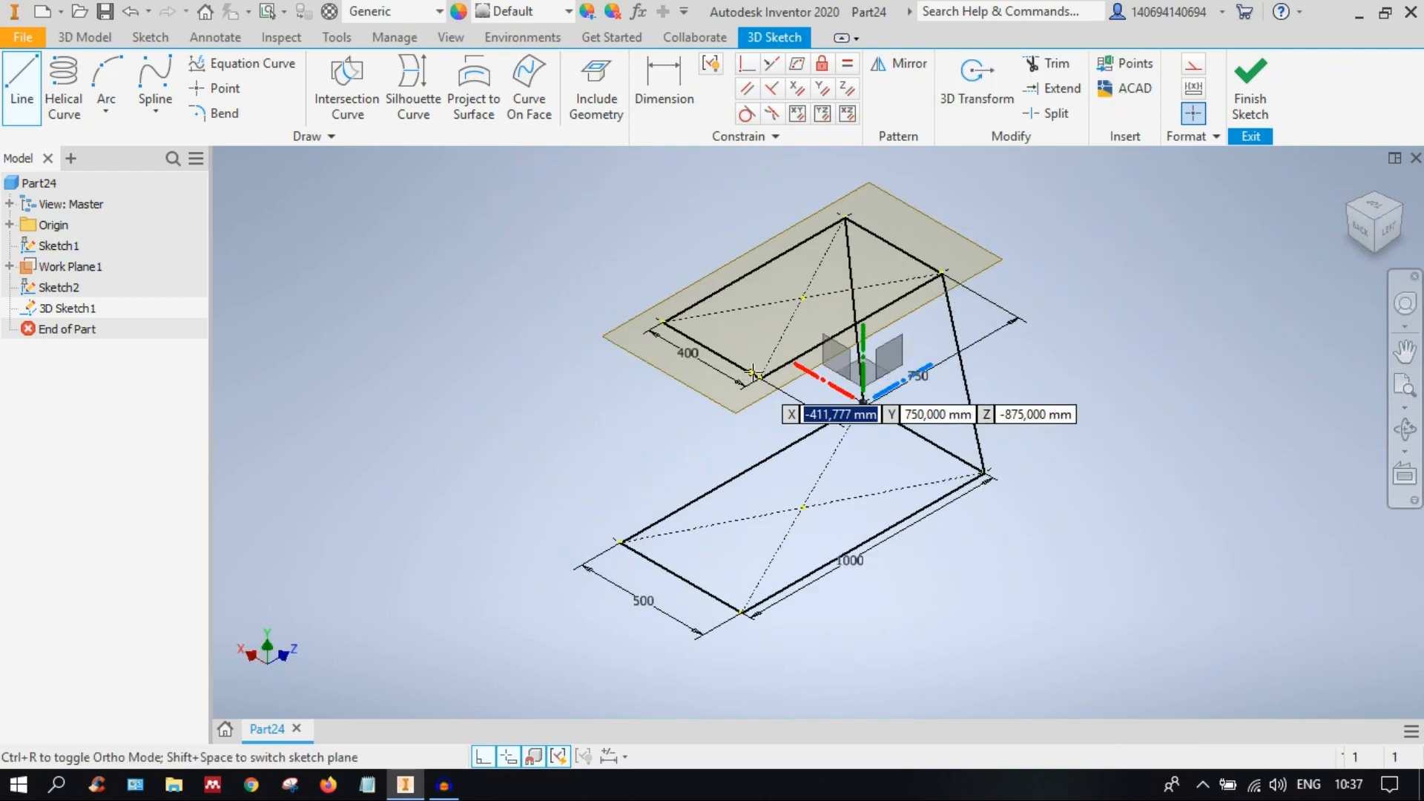
scroll(779, 393, up, 5)
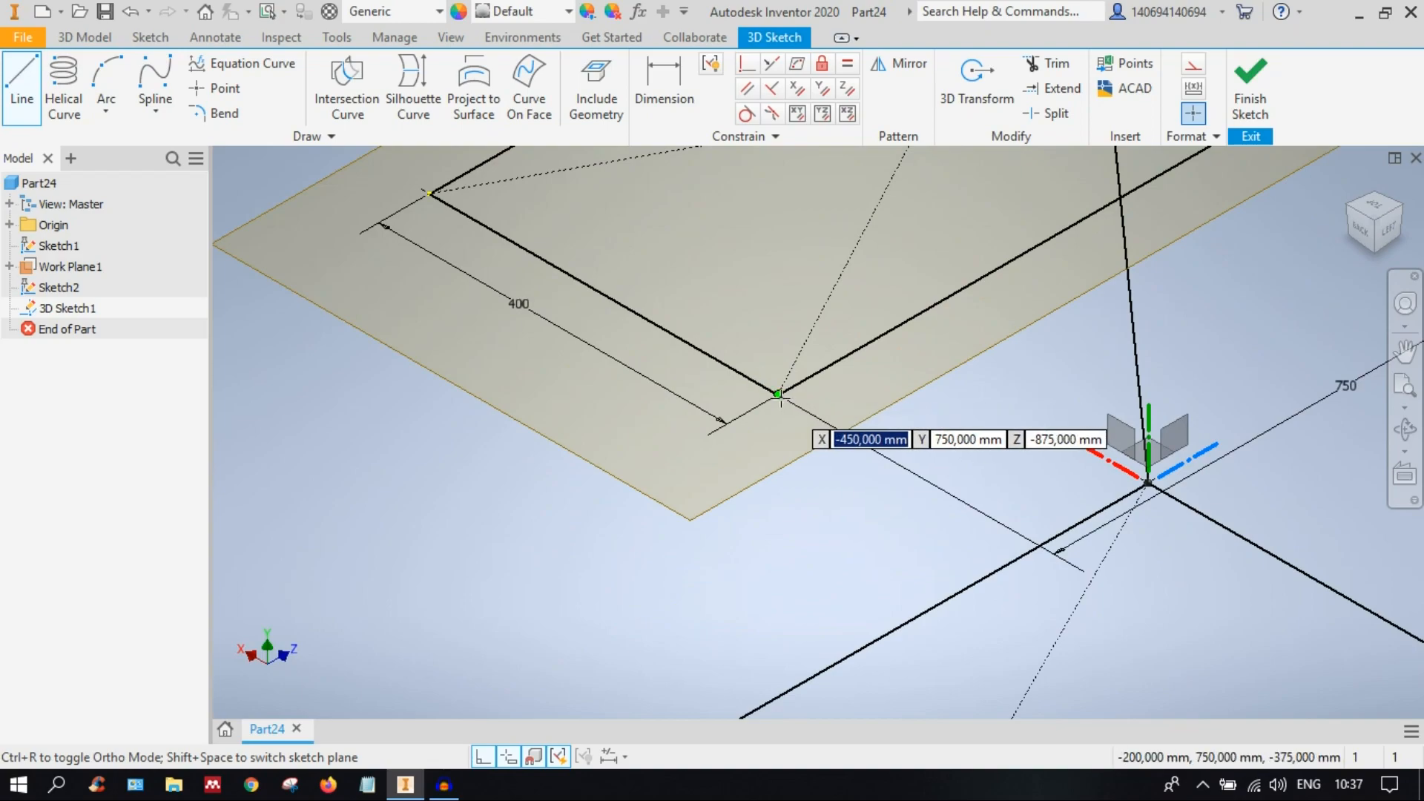
click(779, 394)
scroll(816, 349, down, 5)
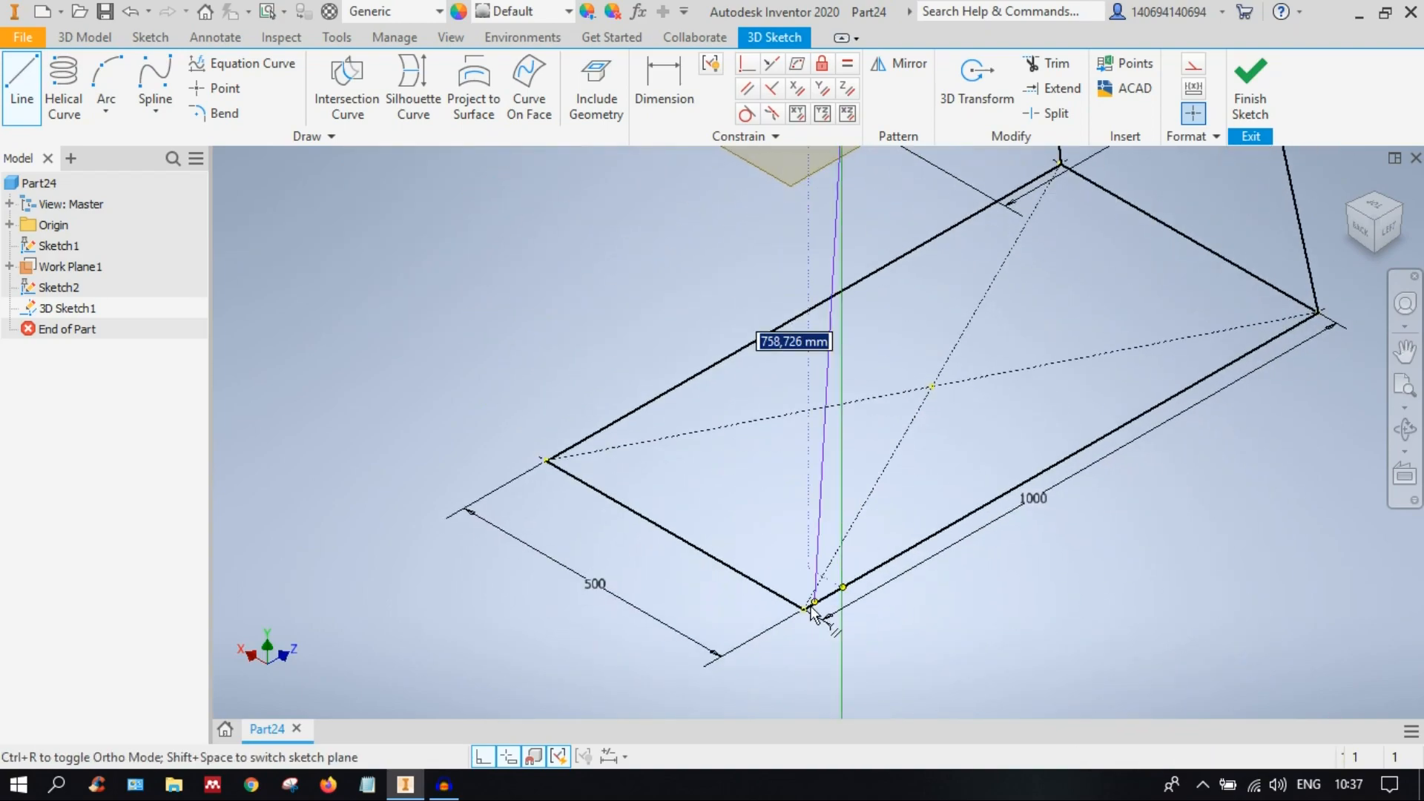
click(805, 610)
right_click(899, 492)
click(971, 490)
Step: Draw a 3D line connecting the upper rectangle's back-right corner to the matching corner of the base rectangle
right_click(1022, 331)
click(1052, 268)
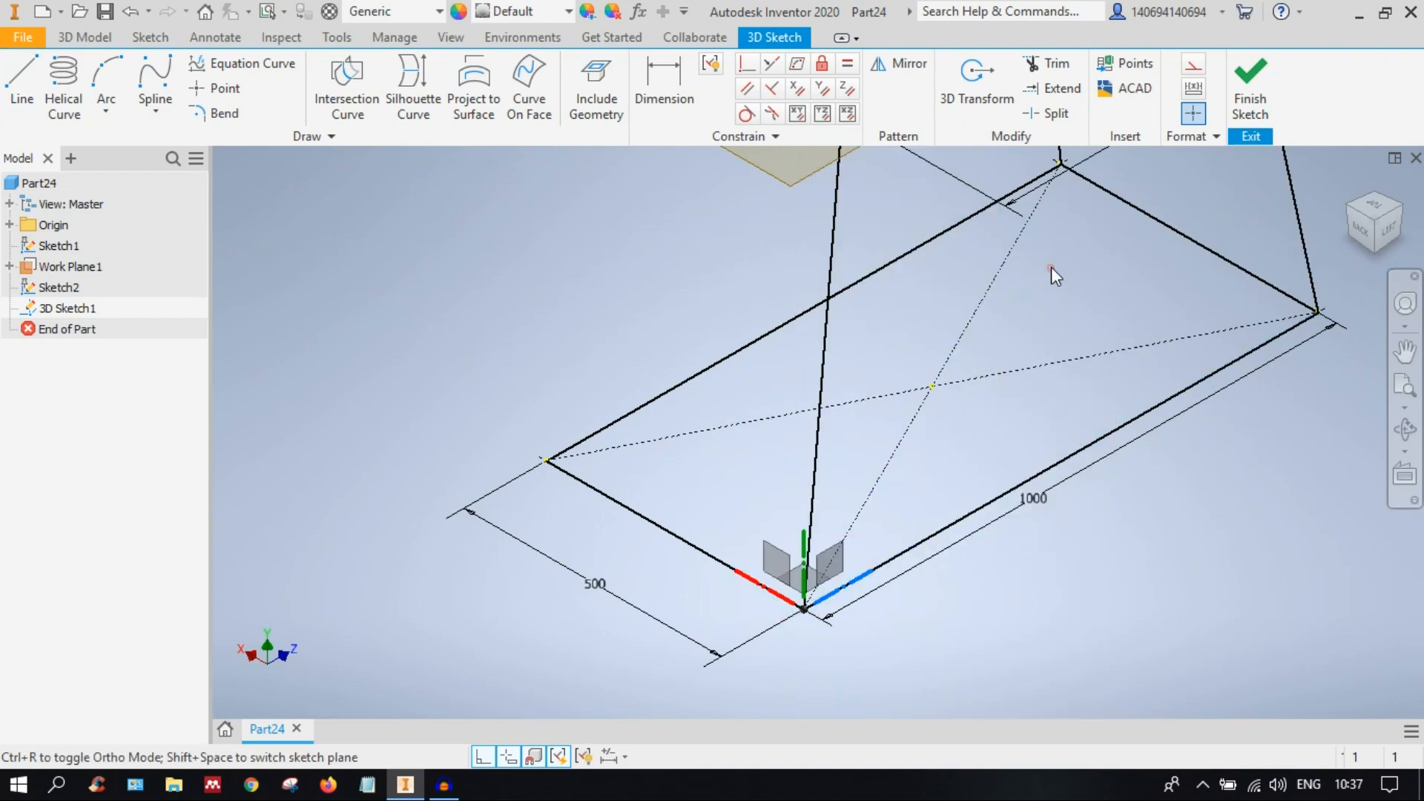
click(1366, 219)
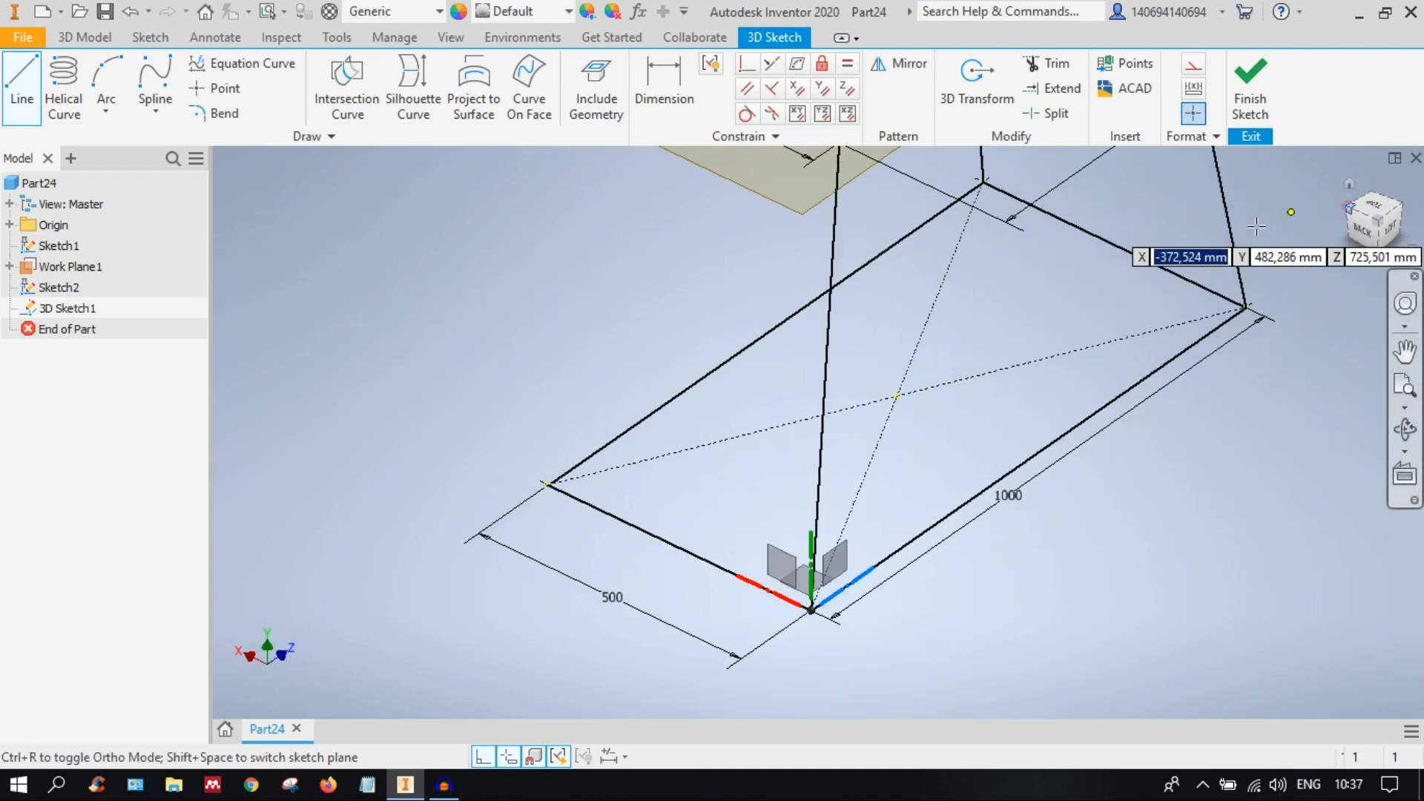
scroll(820, 453, up, 4)
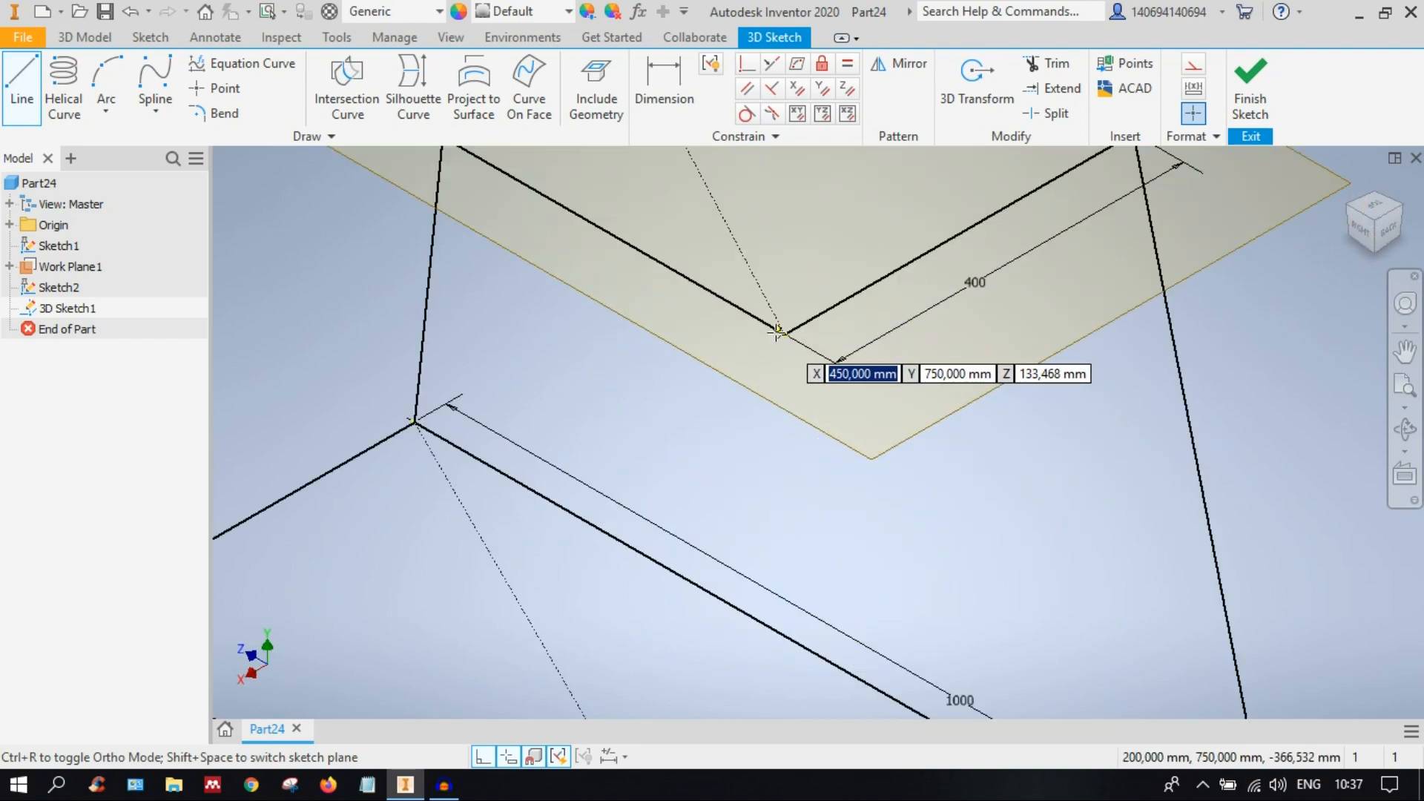
click(786, 334)
scroll(847, 488, down, 4)
scroll(833, 327, up, 5)
scroll(871, 549, up, 4)
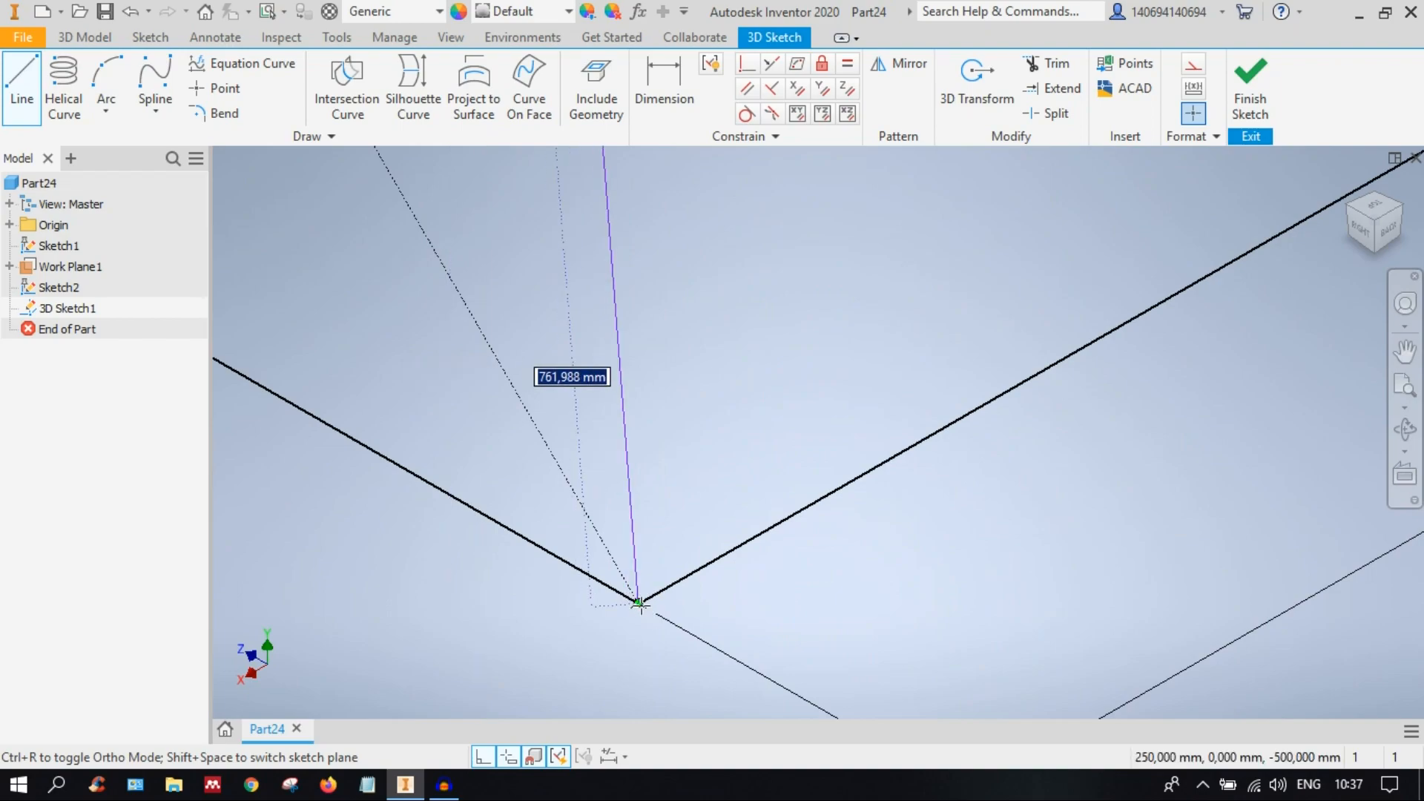
click(640, 604)
scroll(786, 438, down, 5)
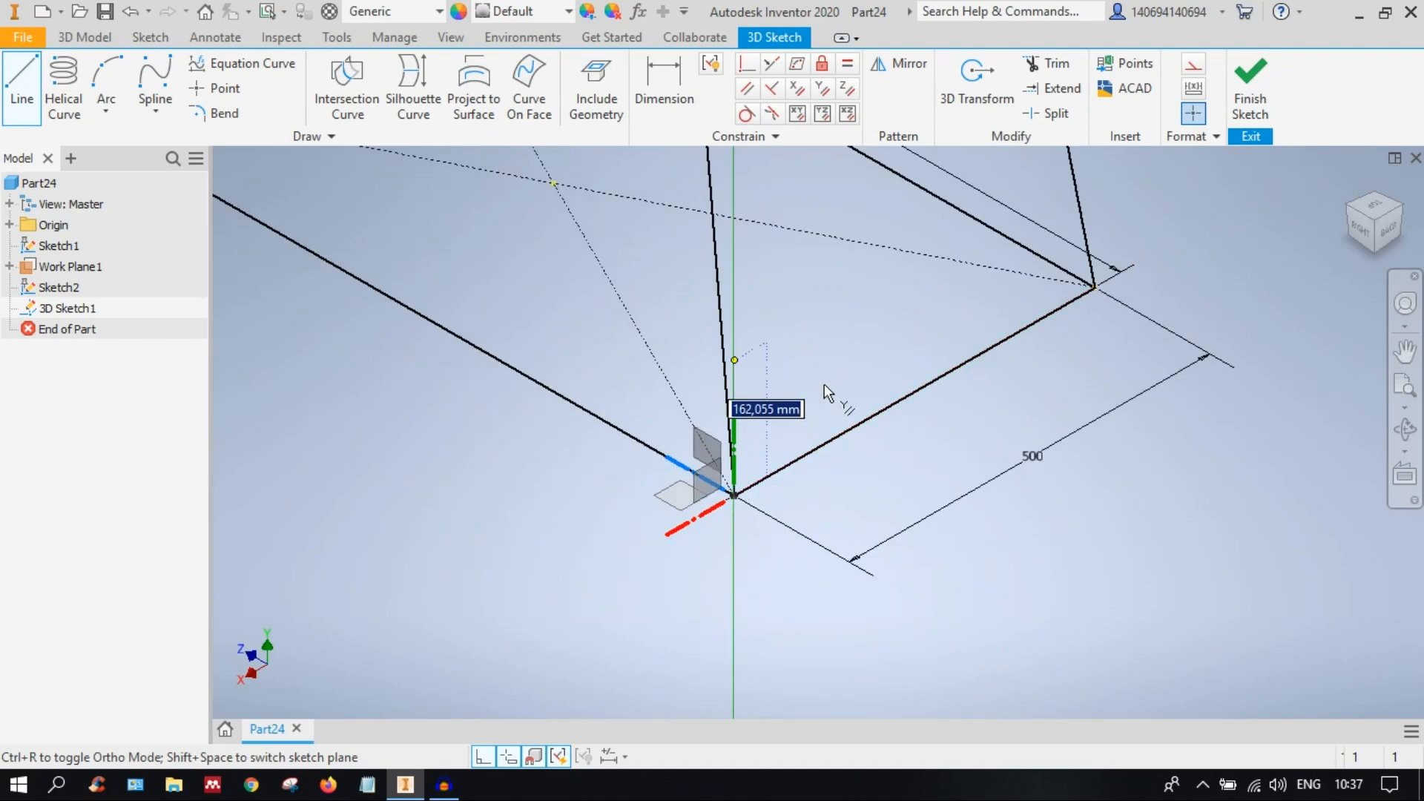
right_click(986, 397)
click(1060, 395)
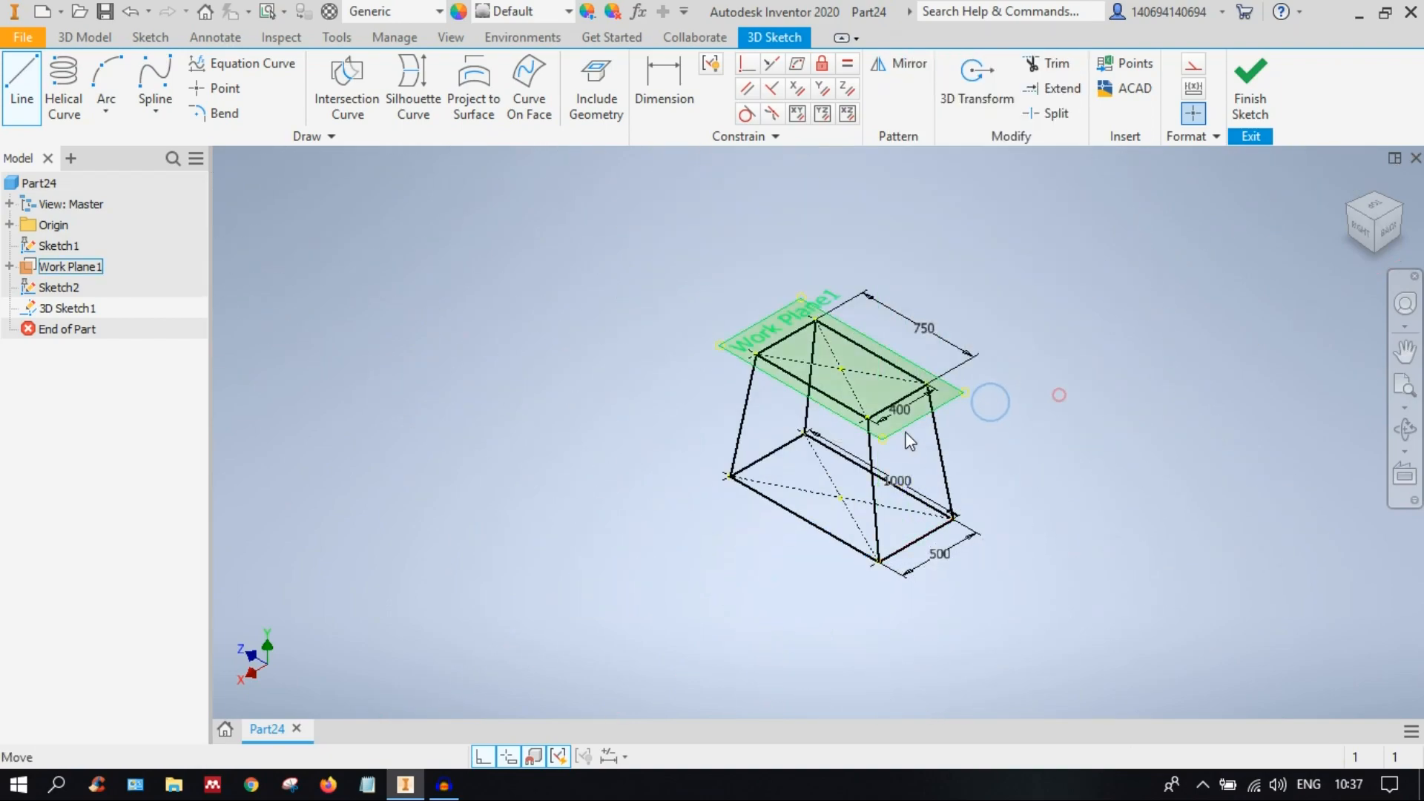
Step: Hide Sketch1, Work Plane1 and Sketch2 so only the 3D sketch frame is displayed
scroll(873, 443, up, 3)
scroll(874, 443, down, 3)
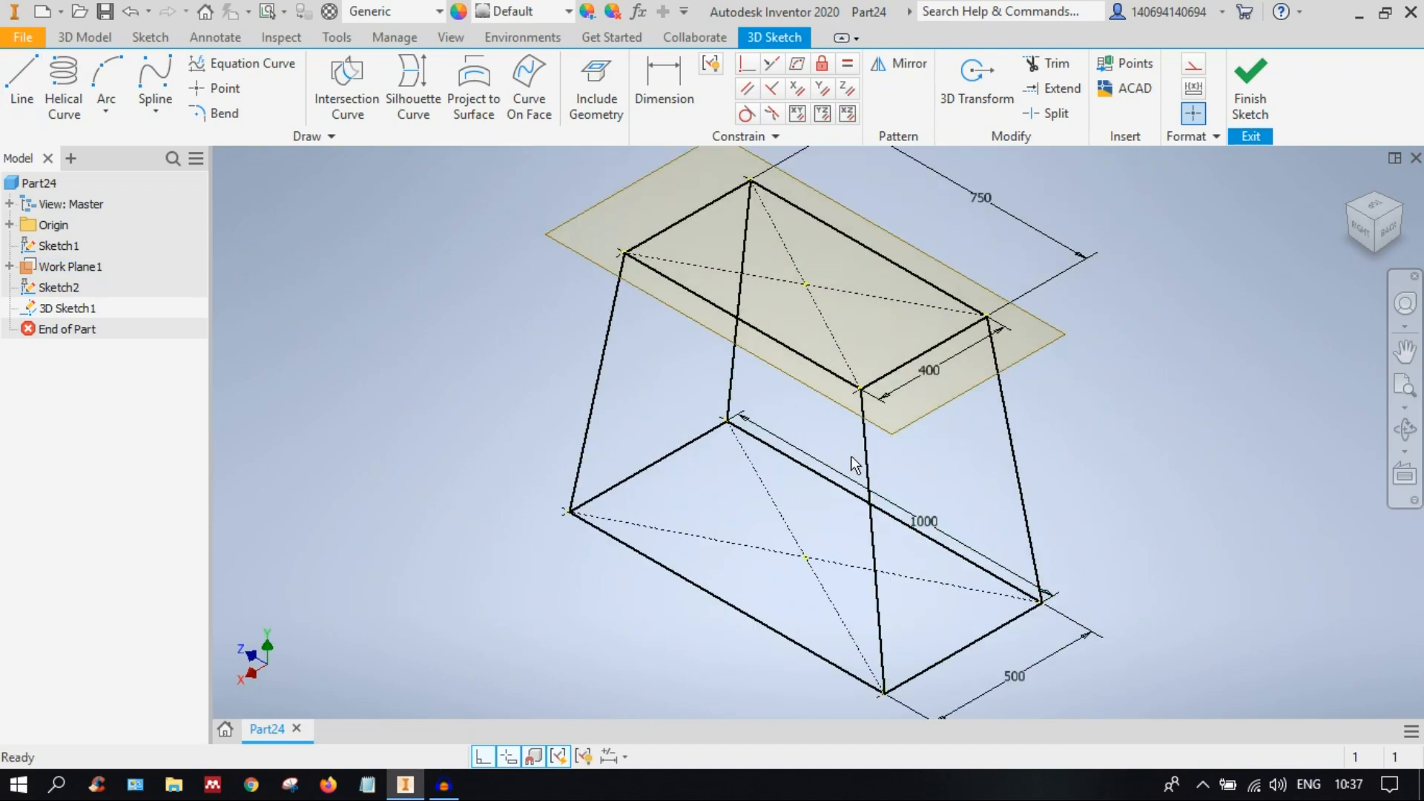
key(F2)
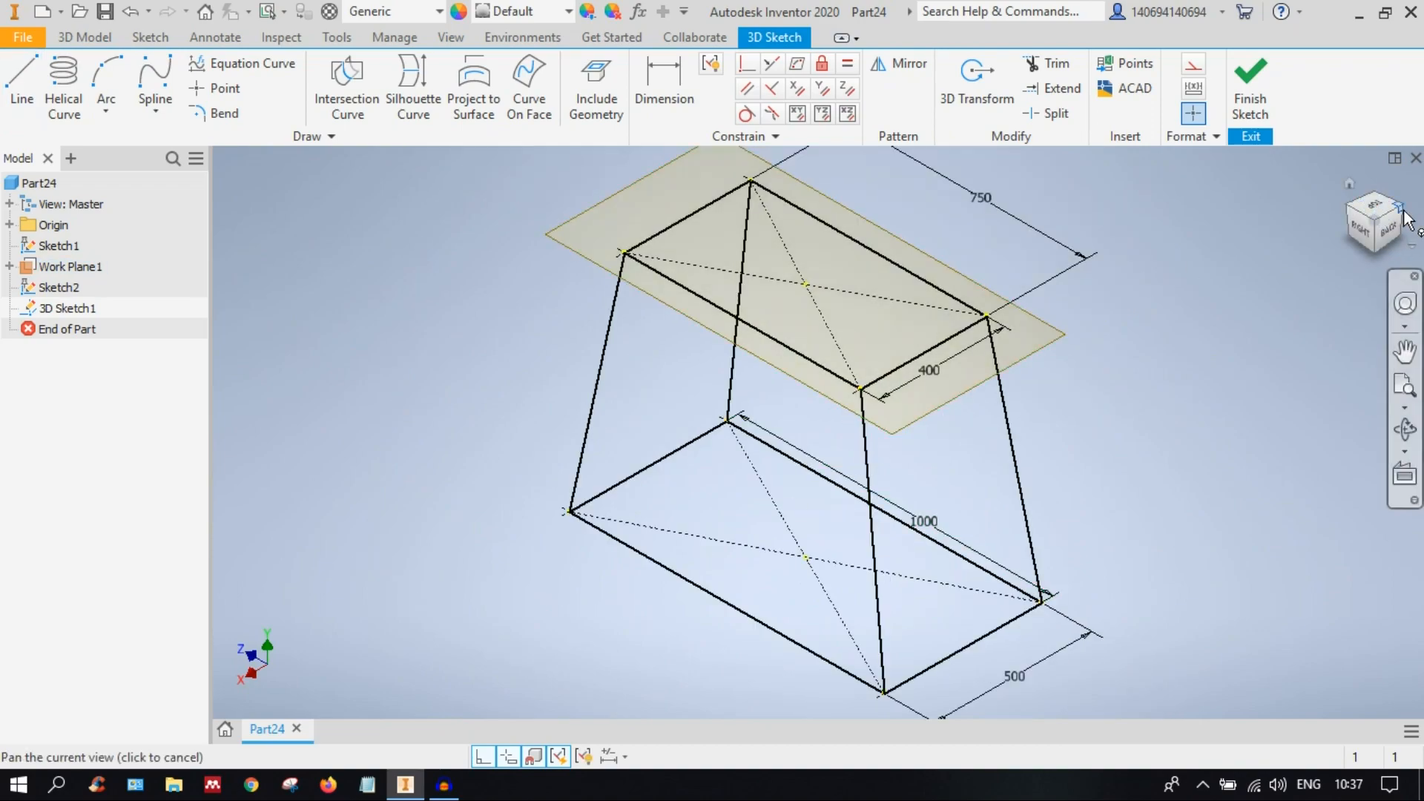
click(1396, 219)
scroll(853, 407, up, 3)
scroll(853, 406, down, 3)
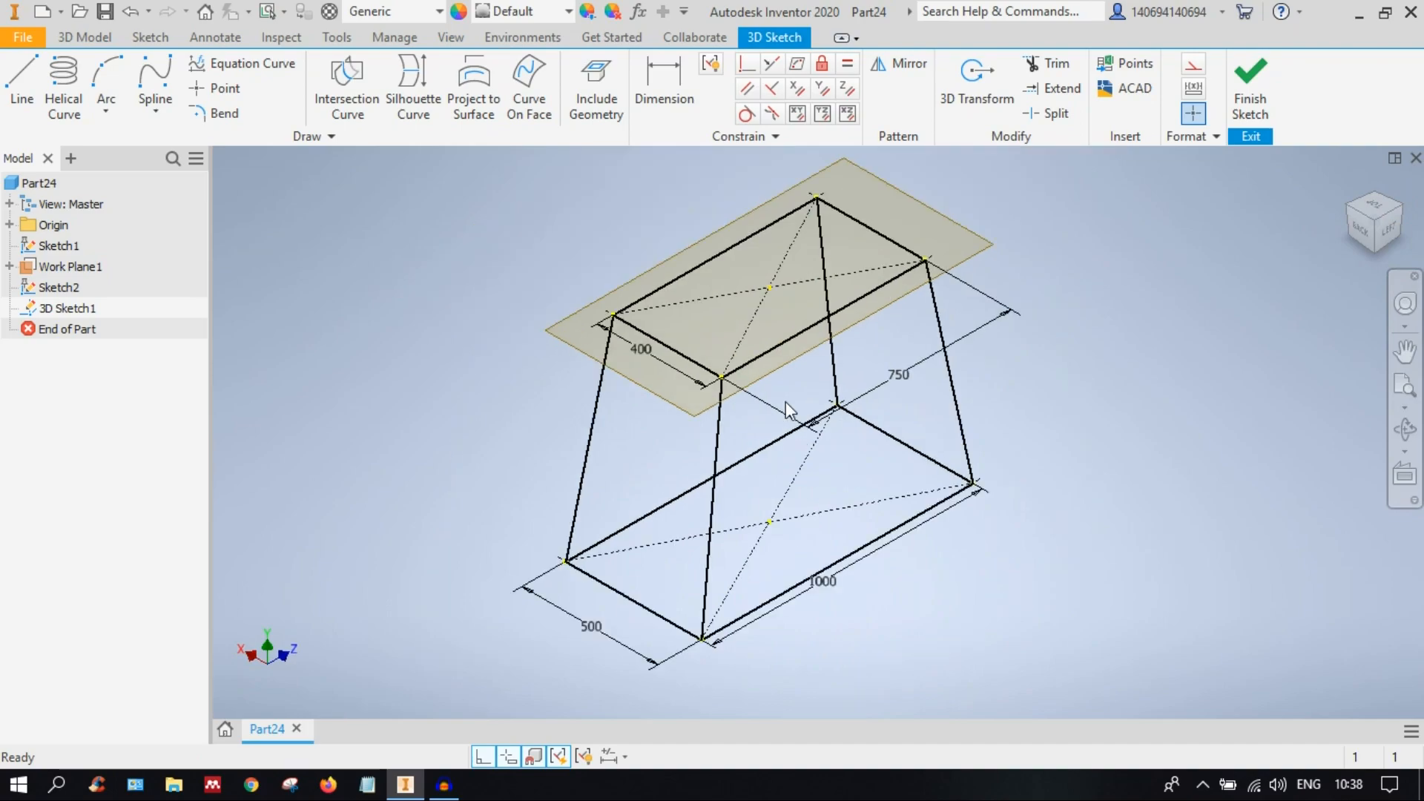
click(72, 310)
click(61, 287)
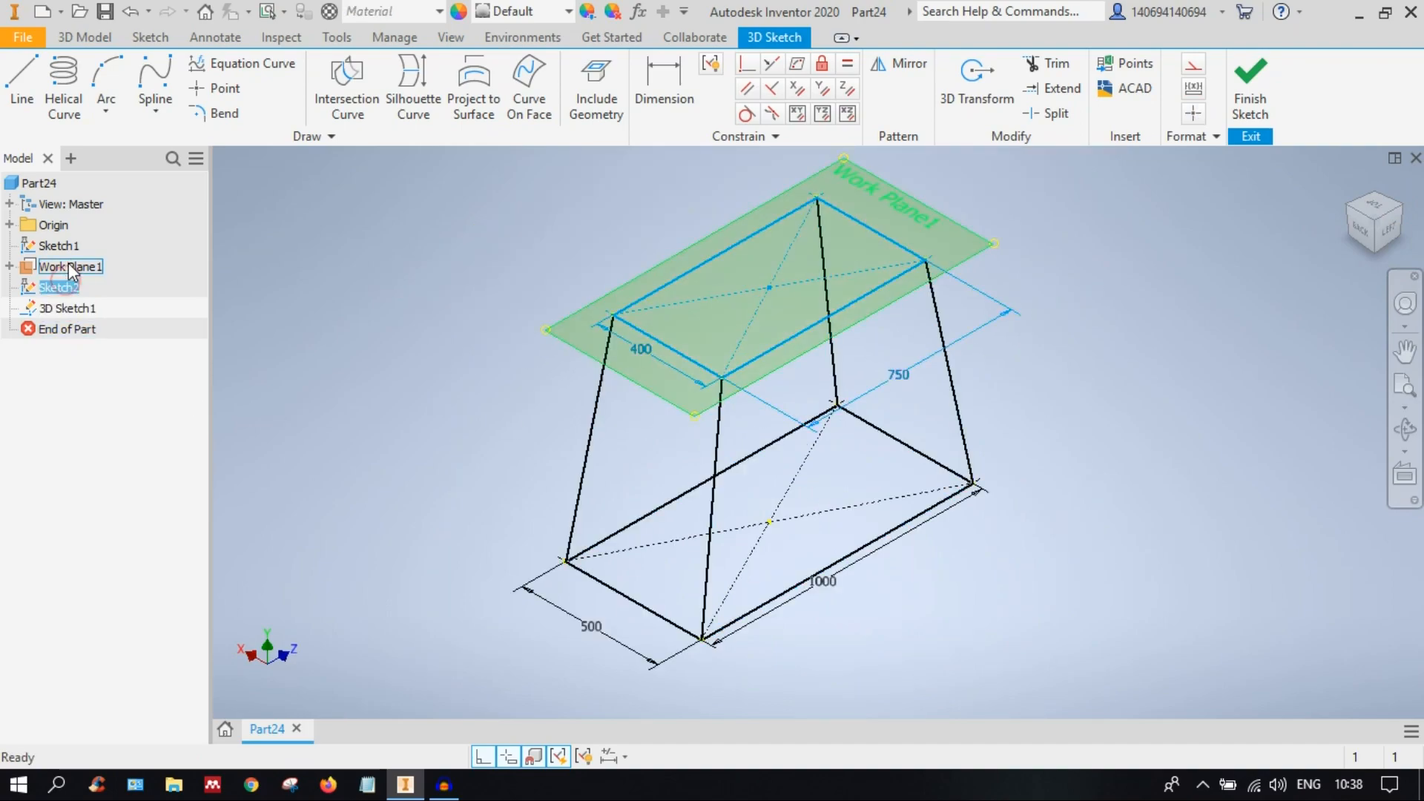
shift+click(63, 247)
right_click(60, 247)
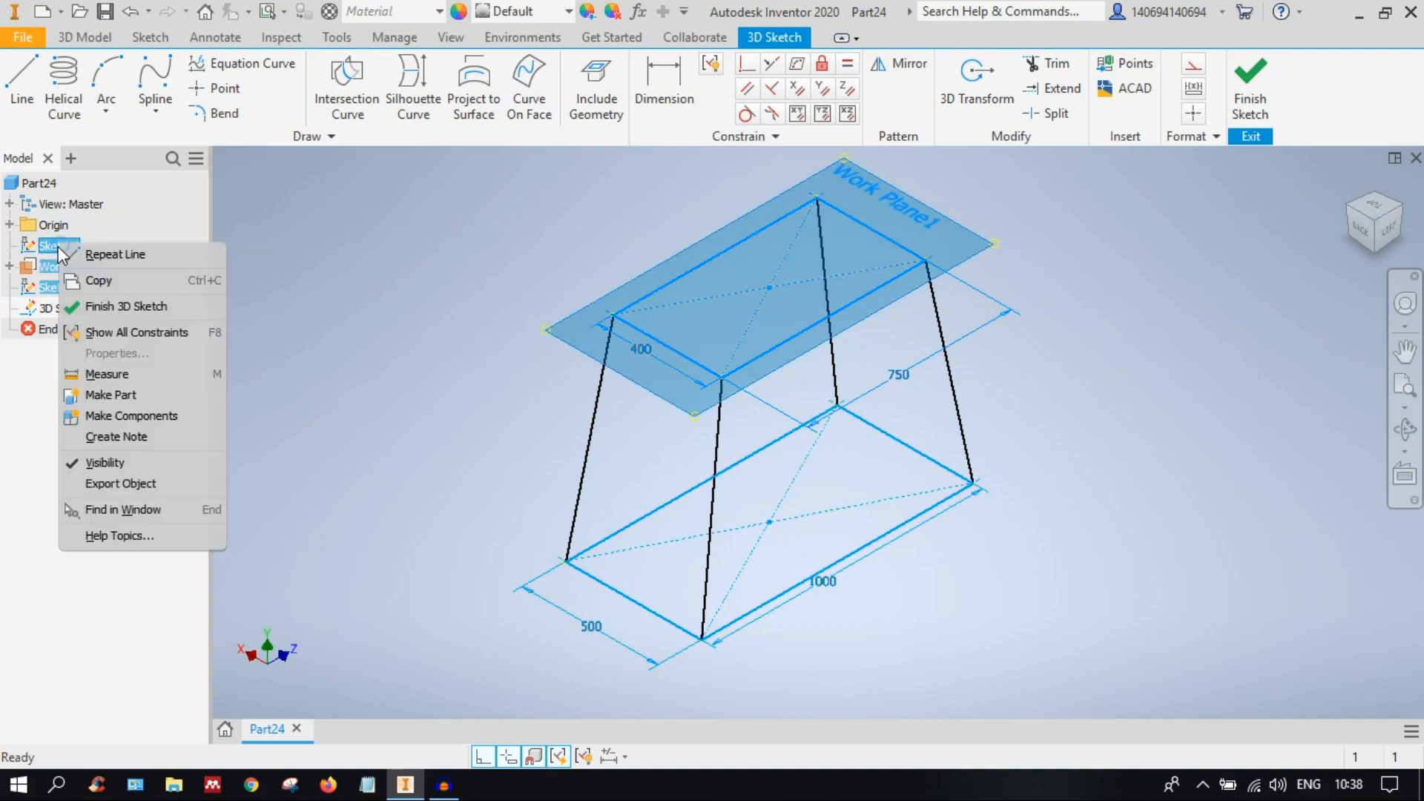
click(141, 460)
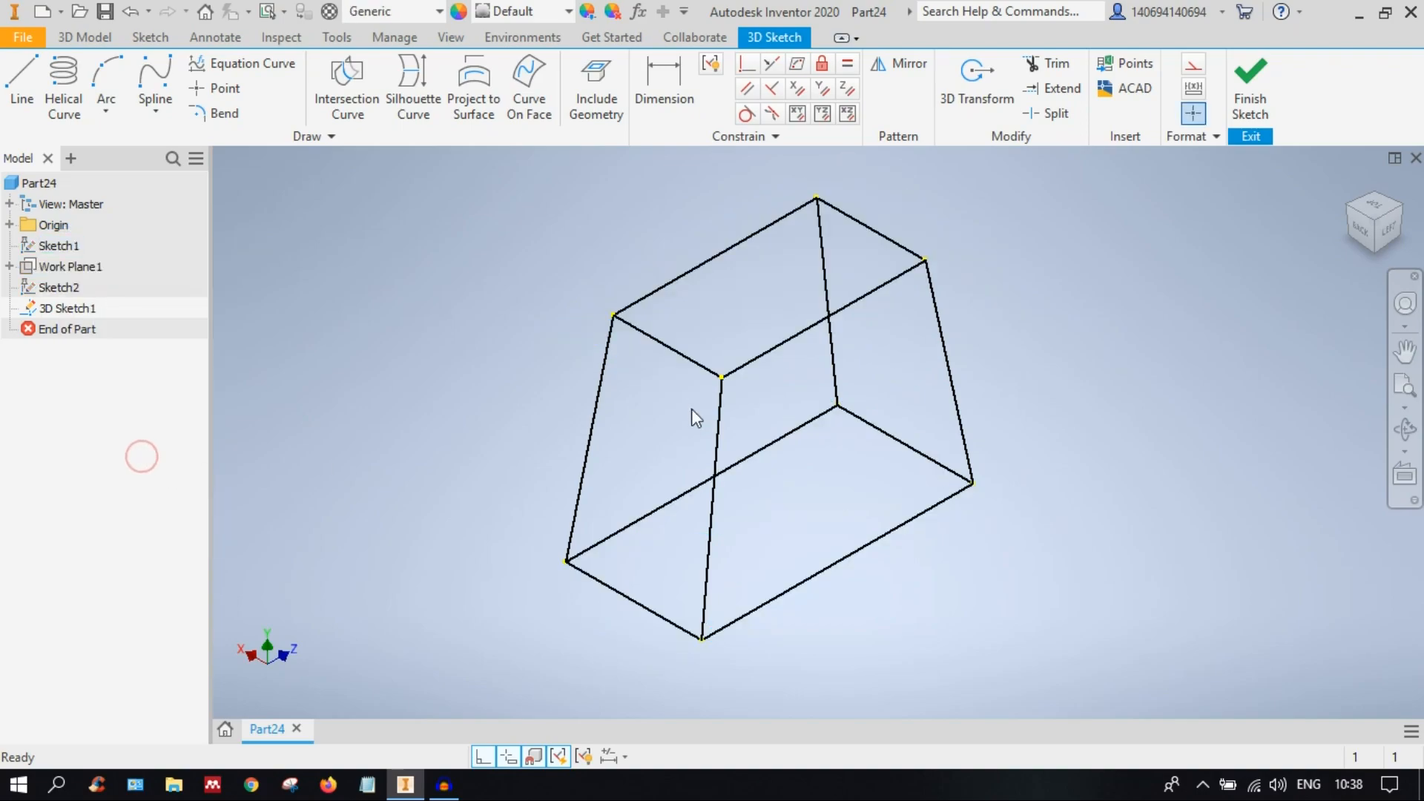
mouse_move(773, 483)
shift+middle_down()
mouse_move(874, 500)
mouse_move(841, 494)
mouse_move(814, 461)
mouse_move(690, 468)
mouse_move(747, 455)
mouse_move(816, 496)
mouse_move(779, 477)
mouse_move(821, 474)
mouse_move(768, 475)
shift+middle_up()
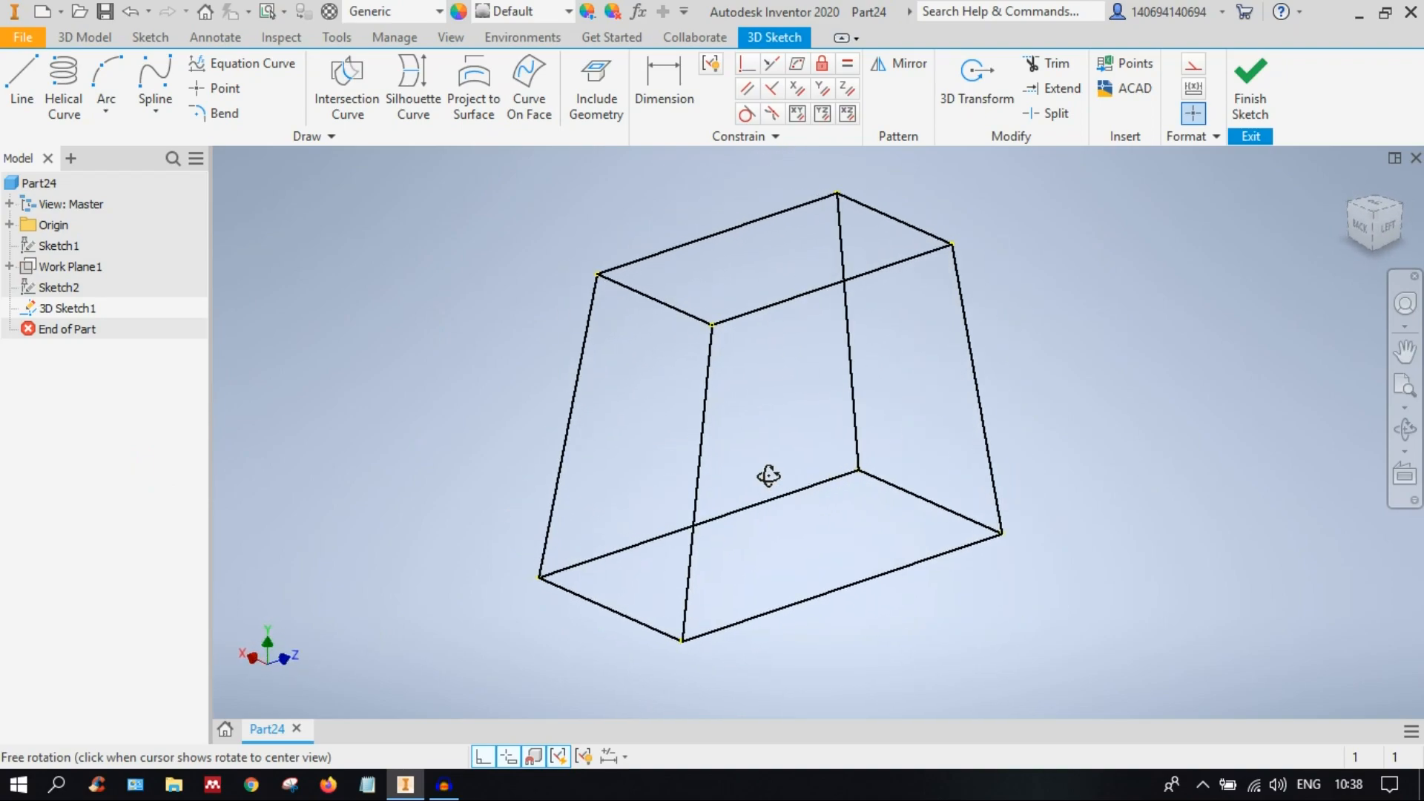
scroll(722, 417, down, 4)
scroll(715, 415, up, 6)
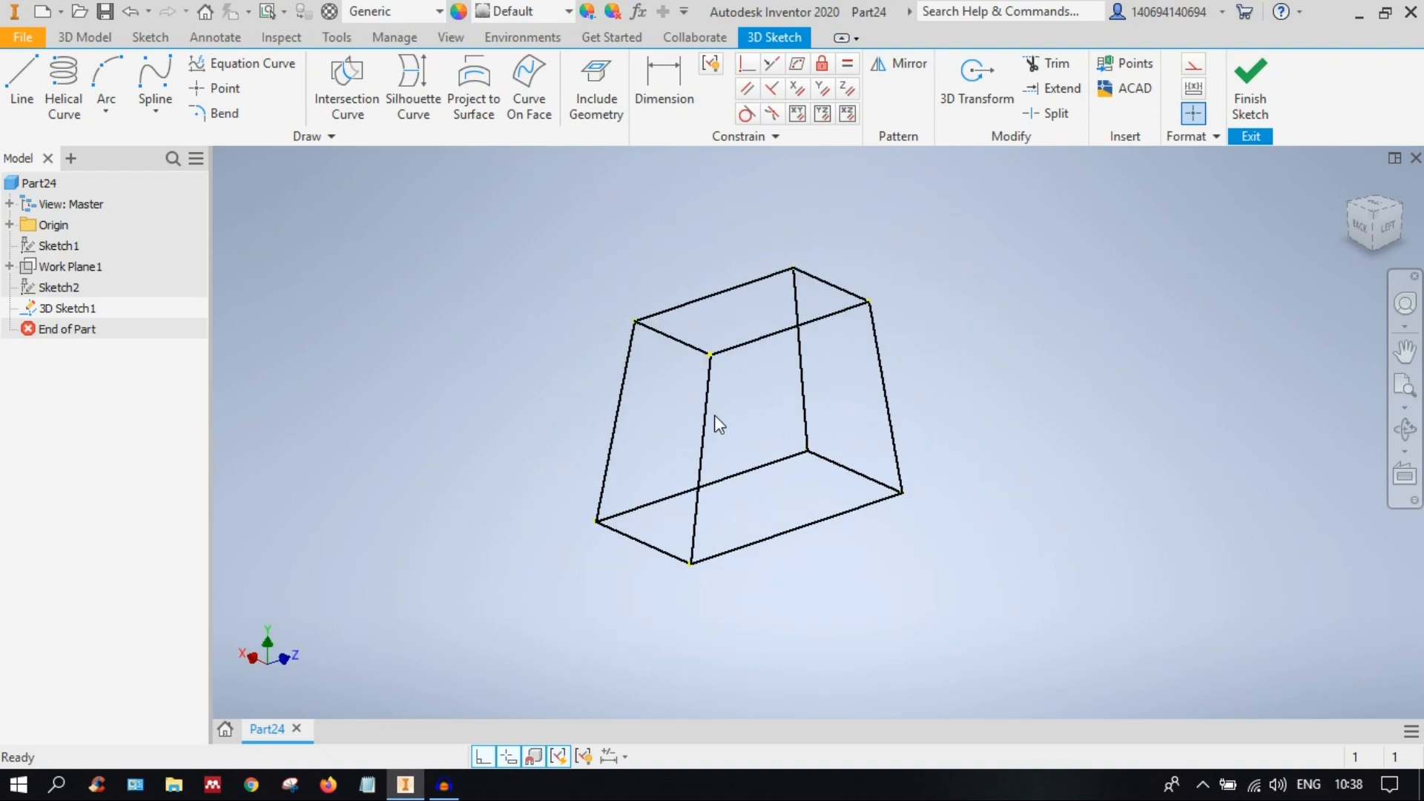
shift+middle_drag(715, 416, 725, 416)
click(59, 245)
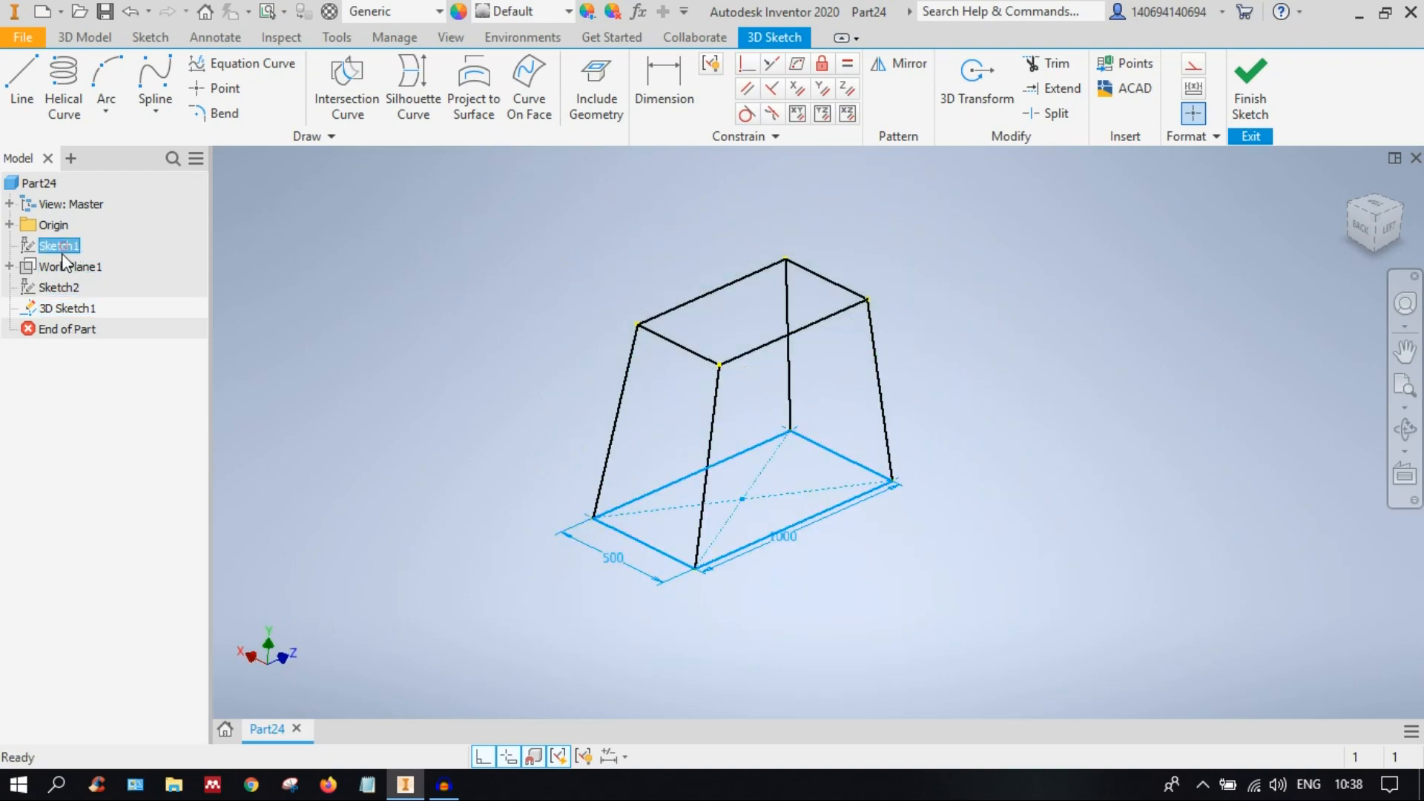
ctrl+click(67, 265)
ctrl+click(49, 287)
right_click(58, 287)
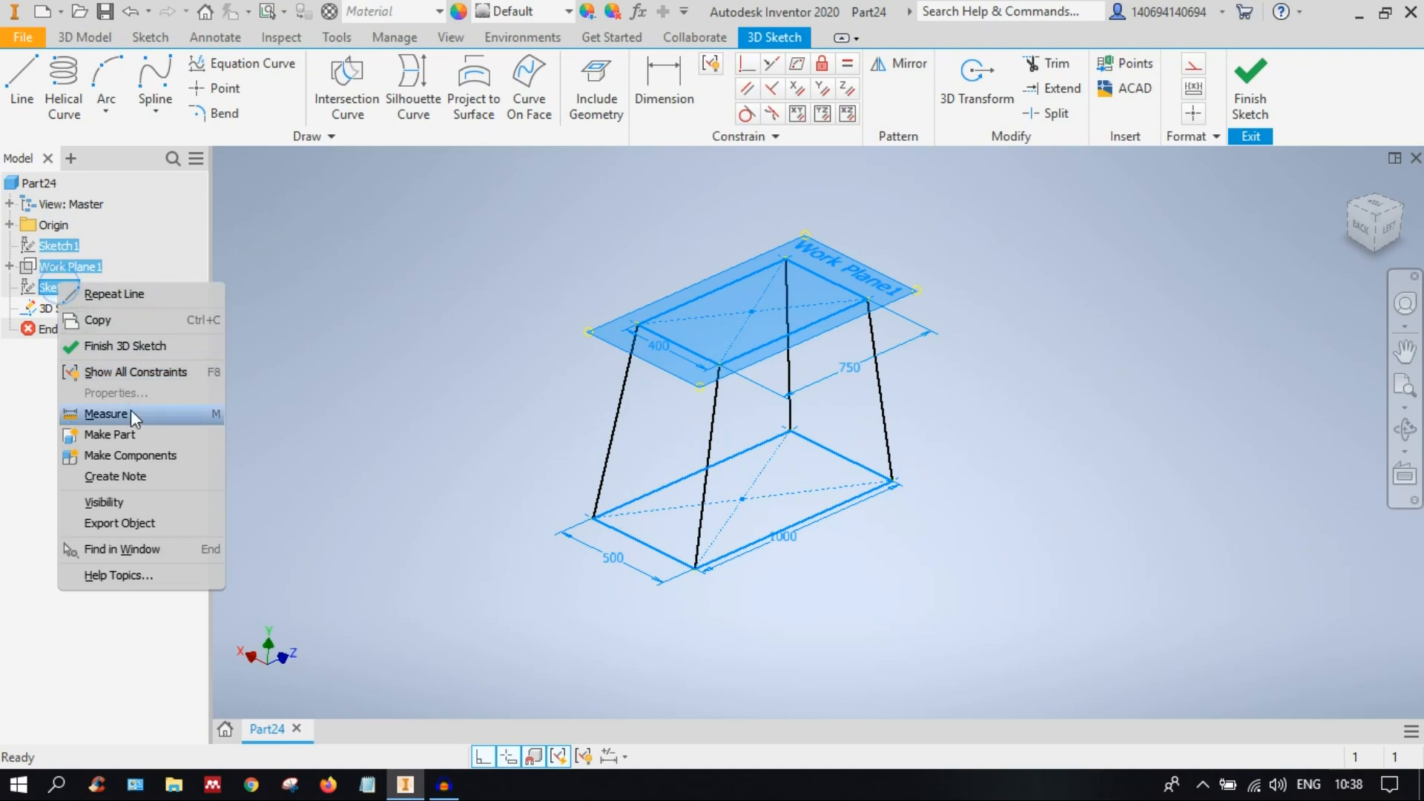
click(950, 421)
click(950, 422)
scroll(789, 425, up, 3)
scroll(787, 429, down, 5)
scroll(786, 425, up, 3)
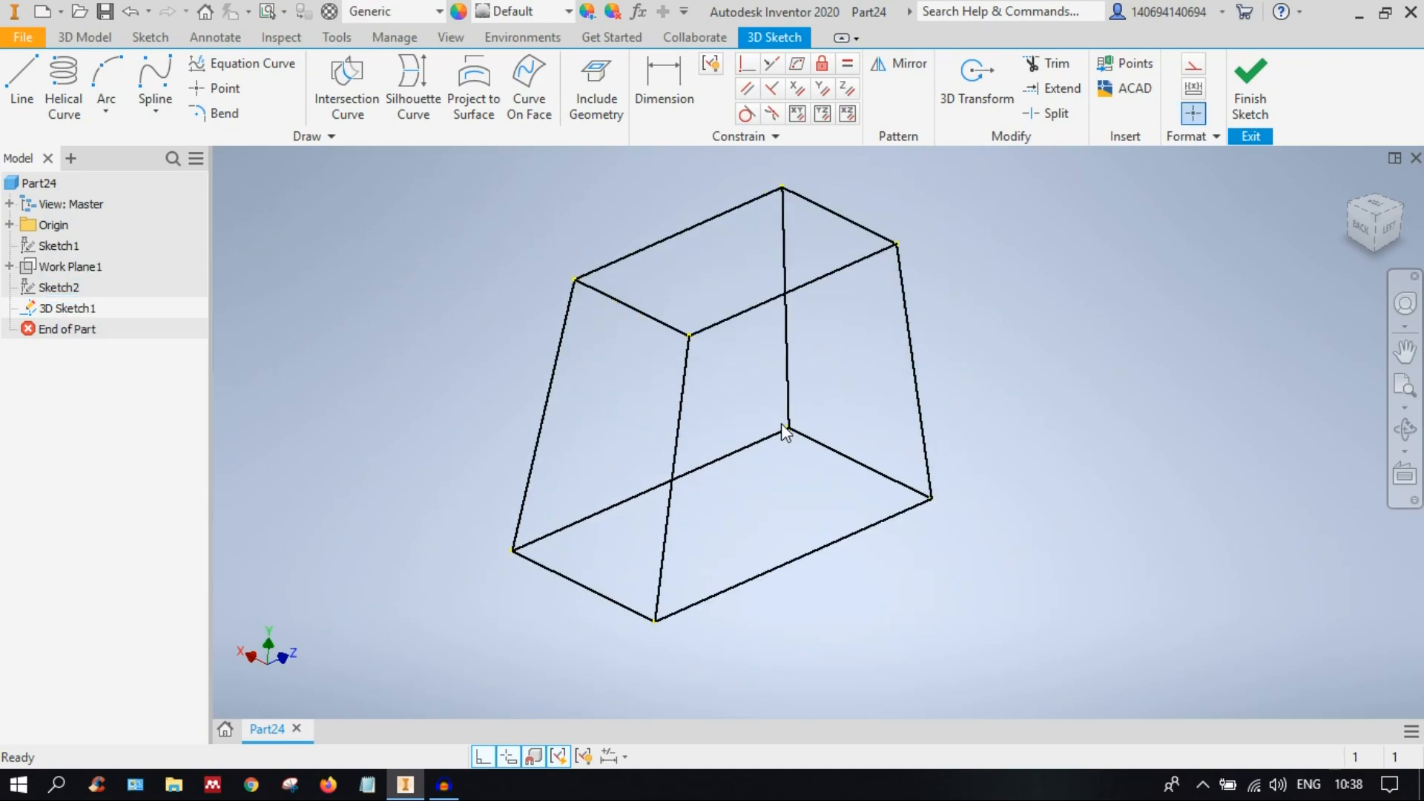
Step: Exit sketch mode and save the part as RANGKA in the 2 INVENTOR folder
click(106, 11)
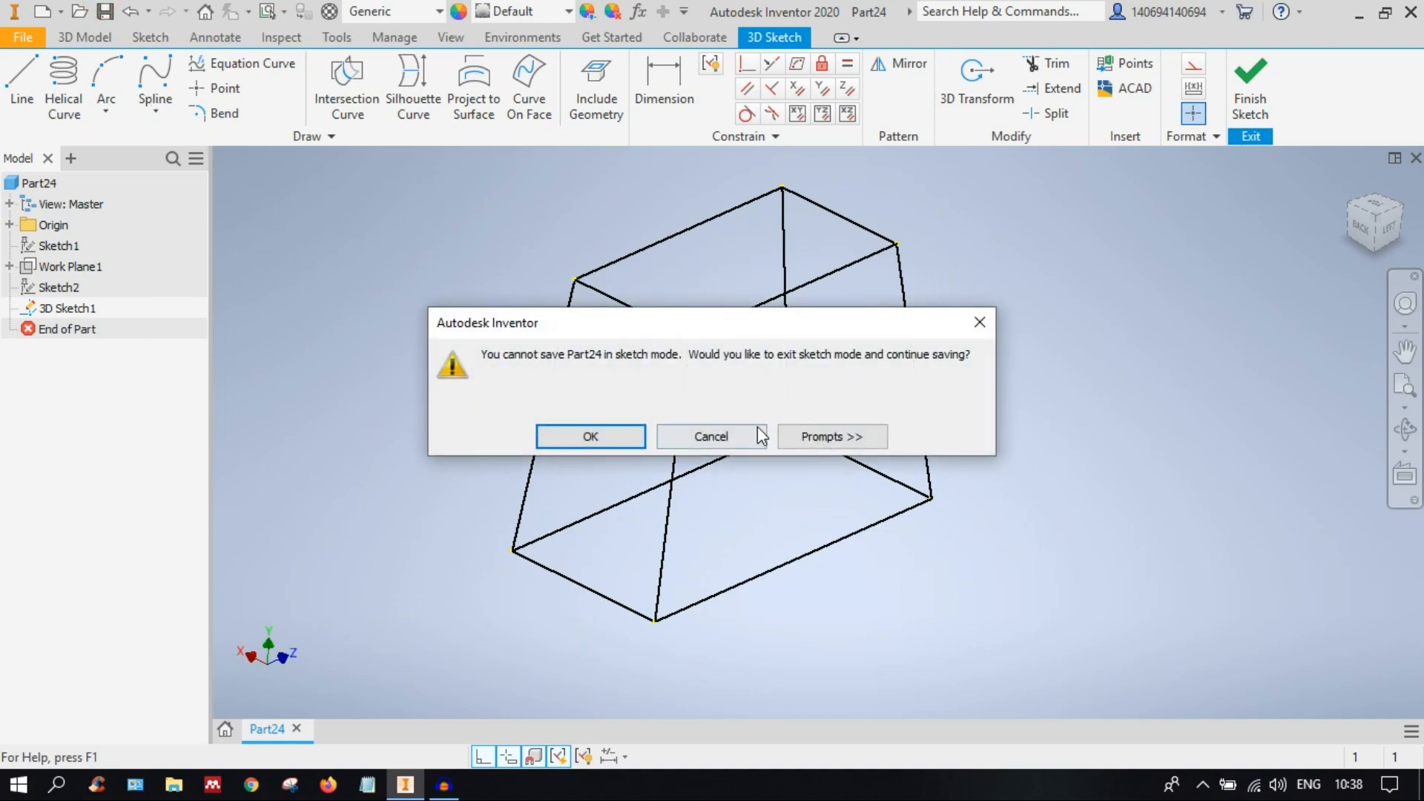
click(627, 437)
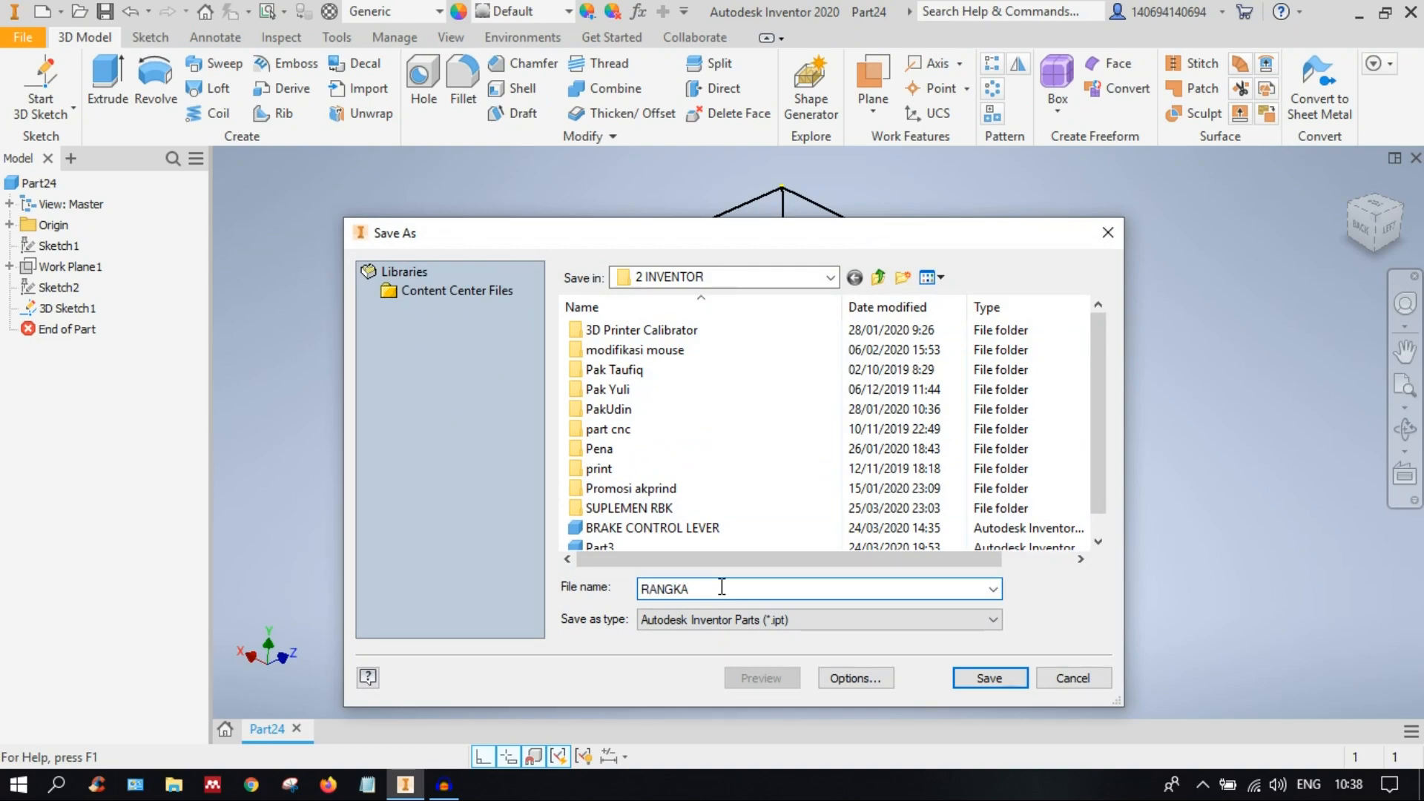
click(991, 672)
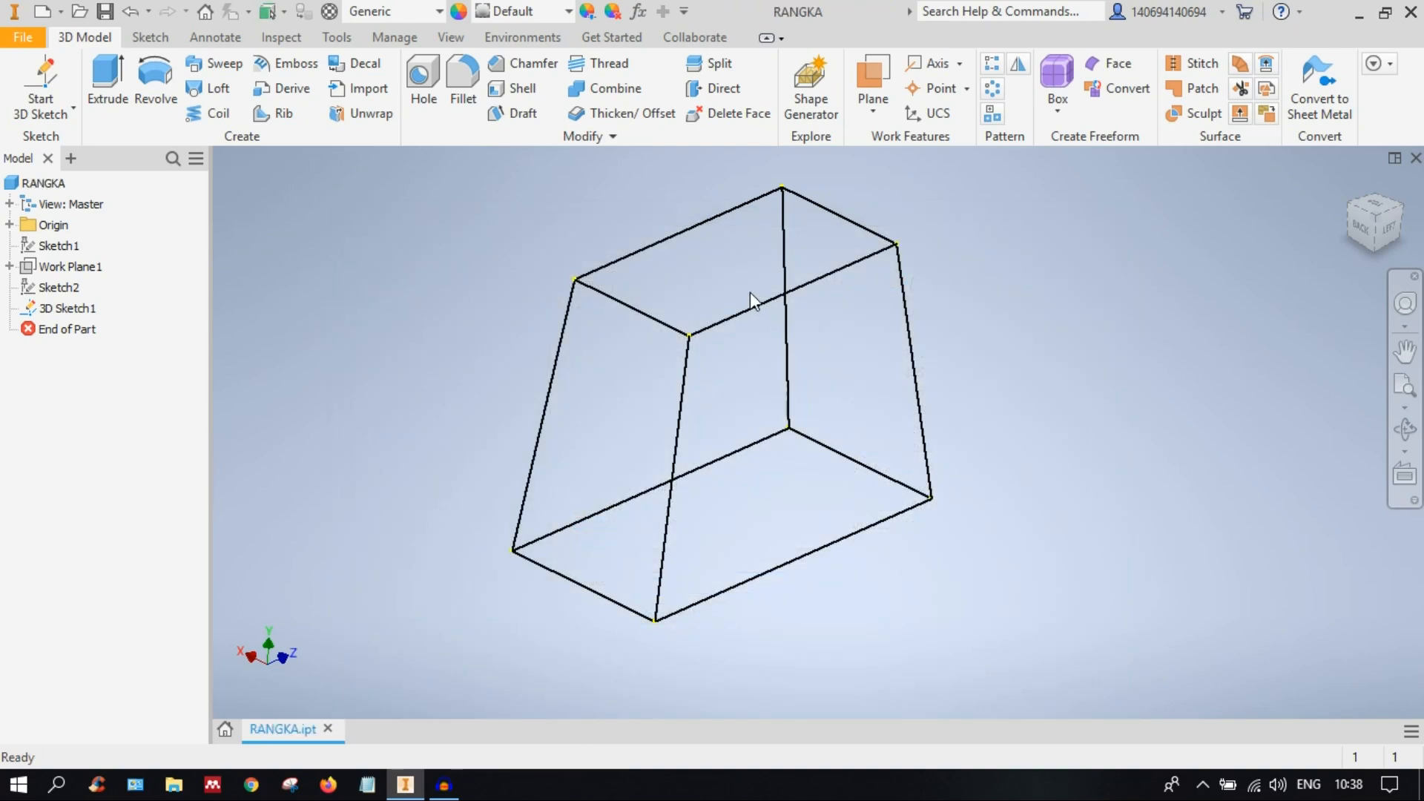
Step: Create a new assembly from the metric Standard (mm).iam template
click(41, 11)
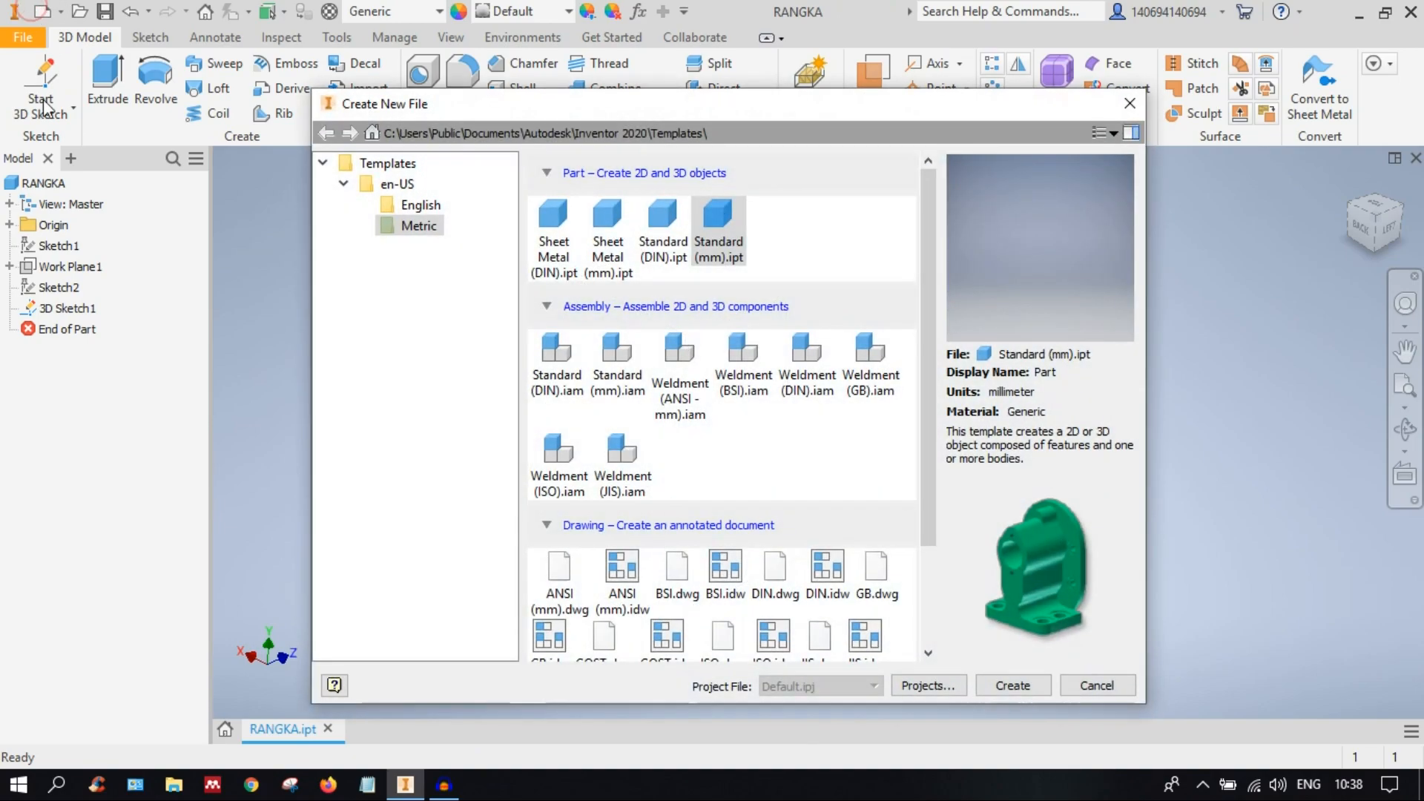
click(616, 365)
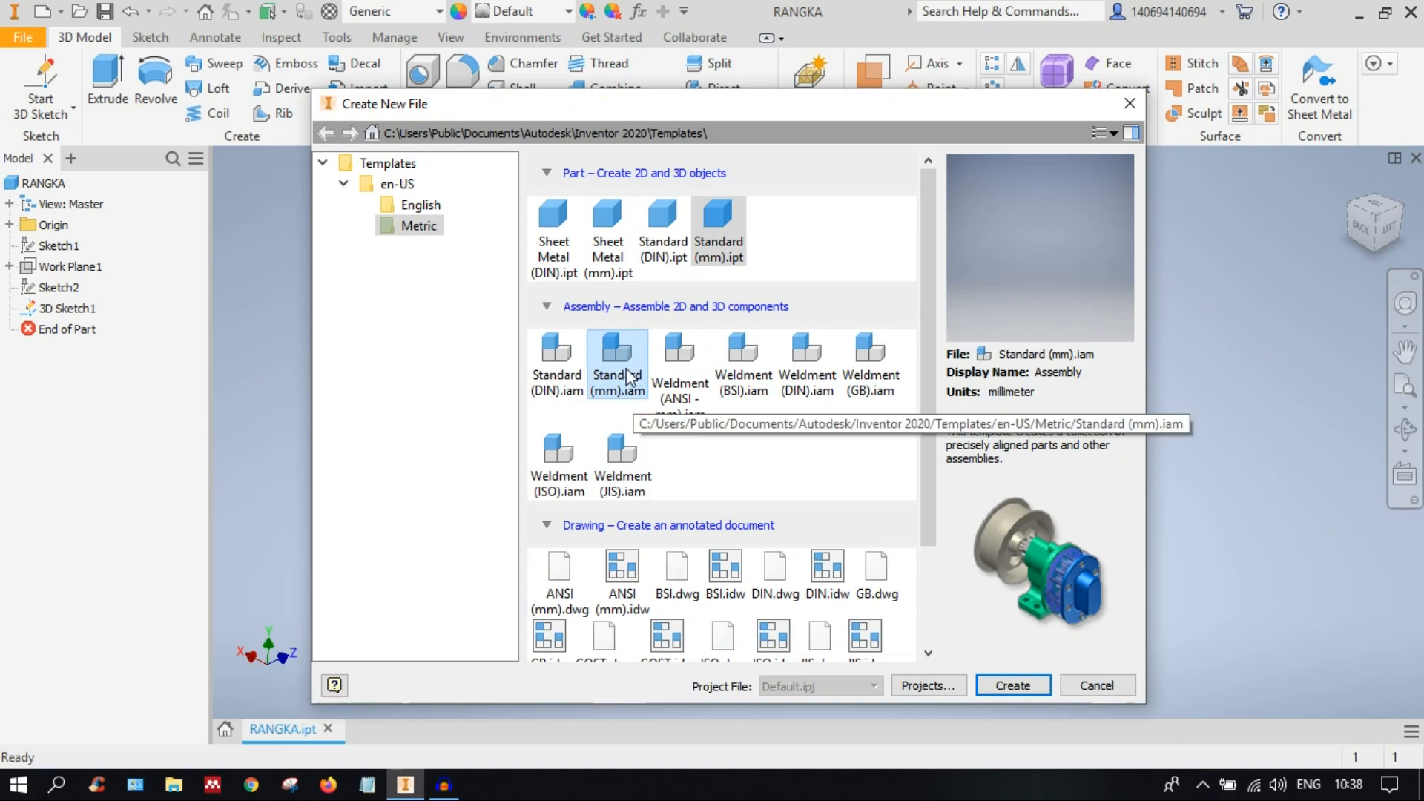
double_click(621, 379)
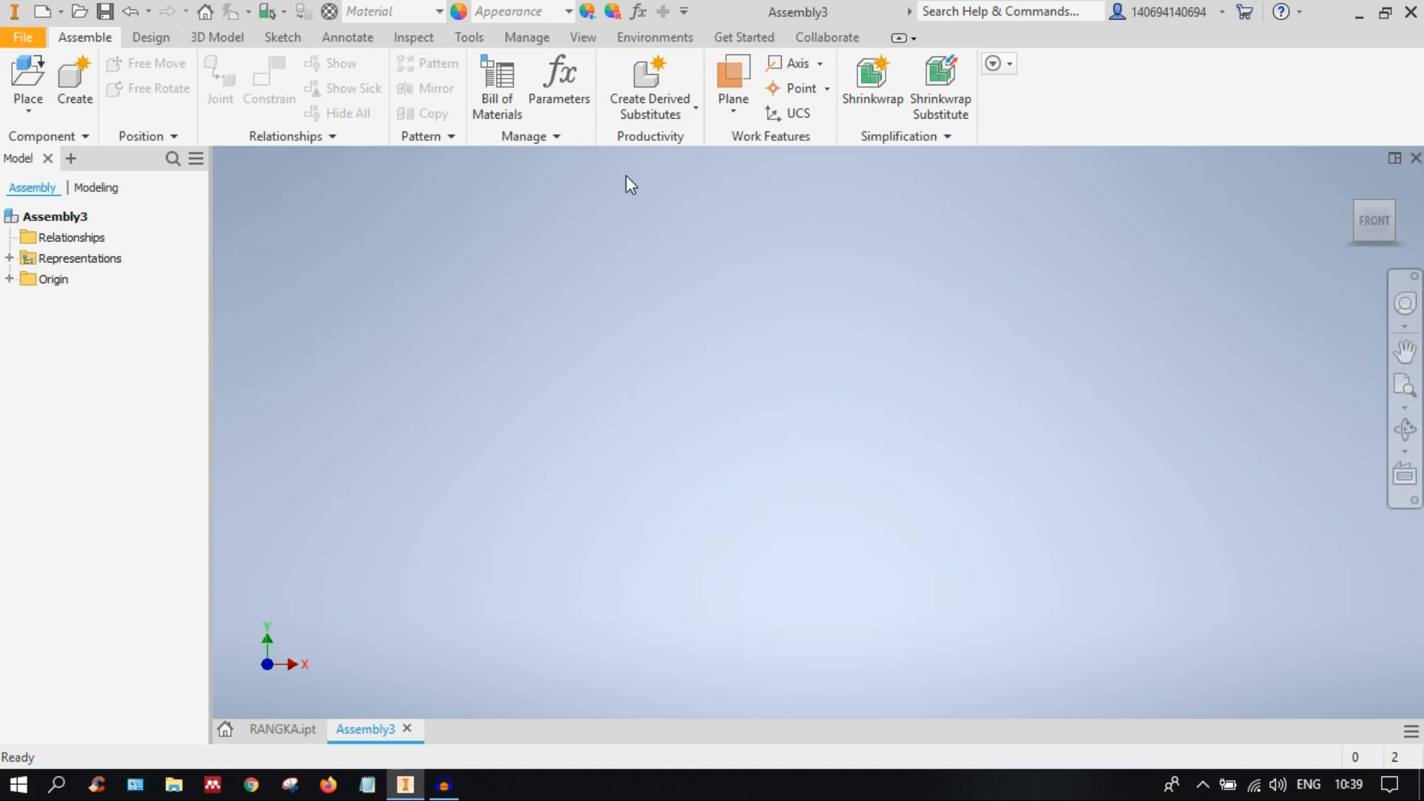
Step: Place one instance of the RANGKA part in the assembly
click(28, 77)
scroll(754, 375, down, 2)
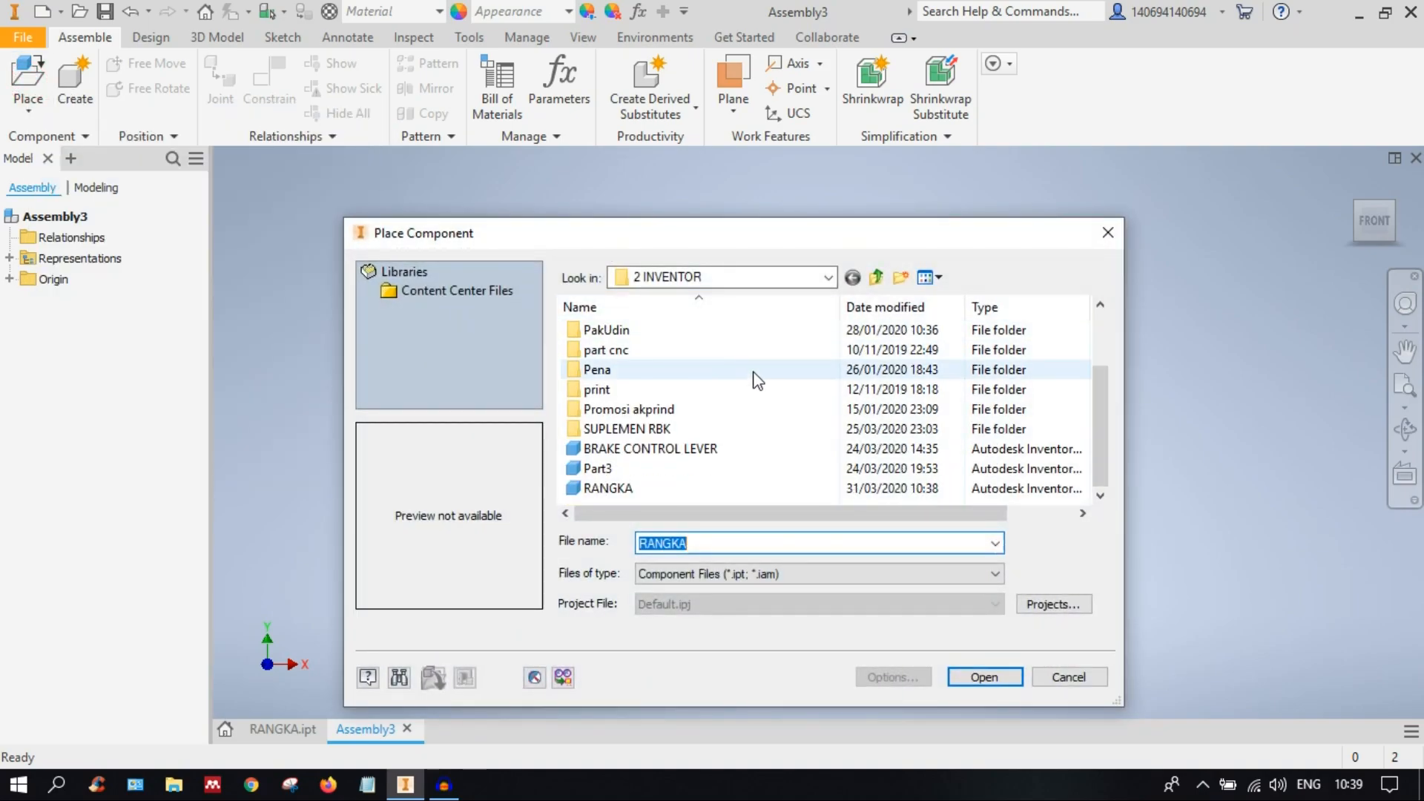
click(610, 491)
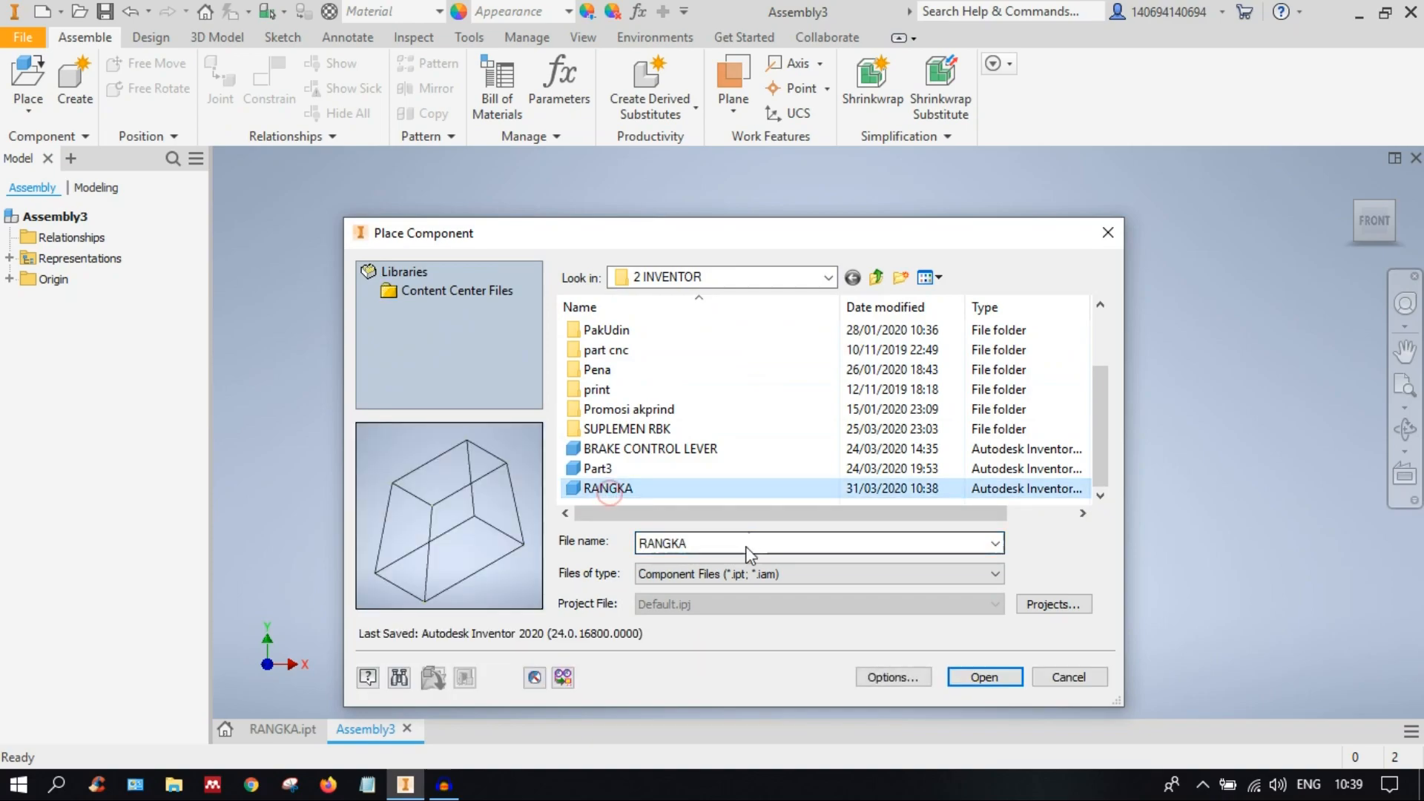
click(987, 676)
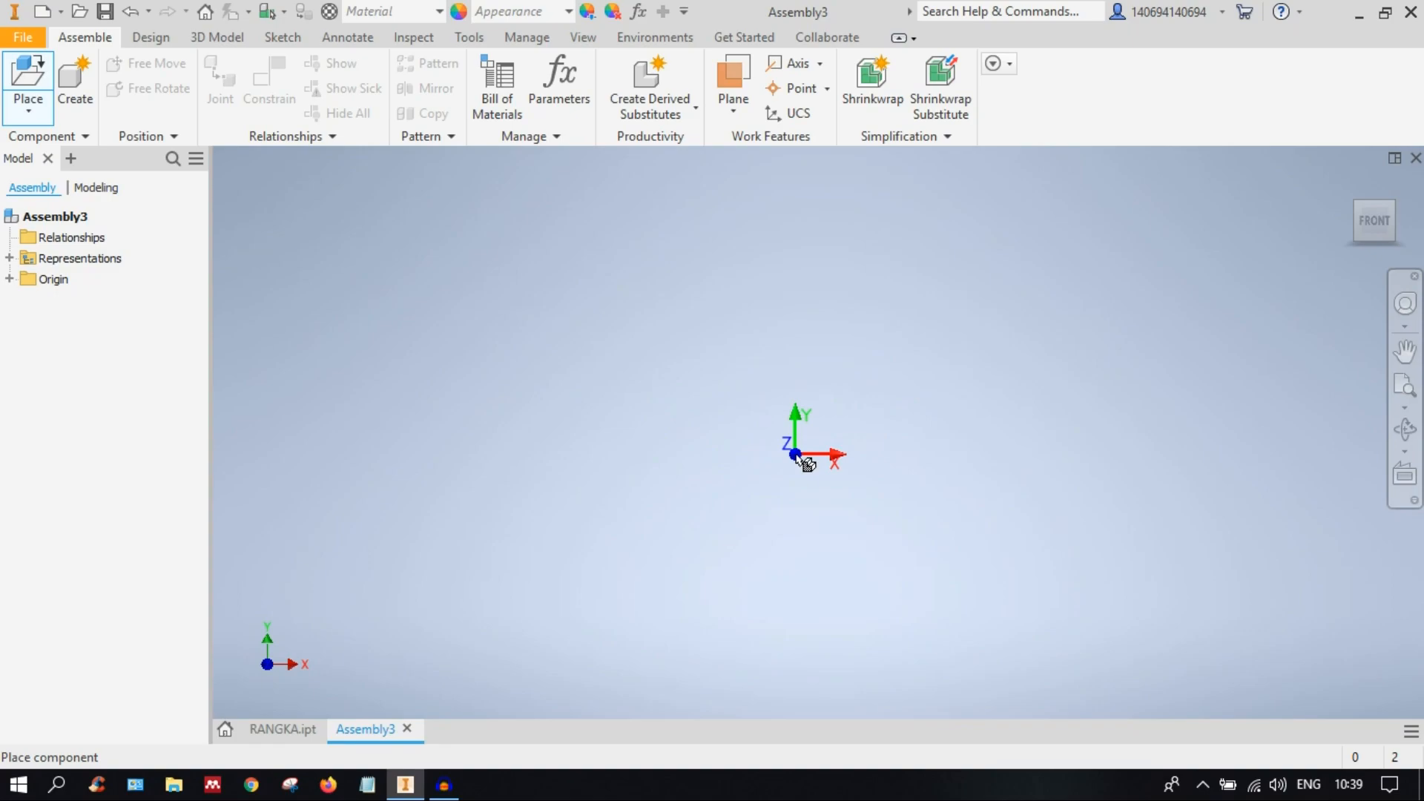
click(851, 502)
right_click(979, 482)
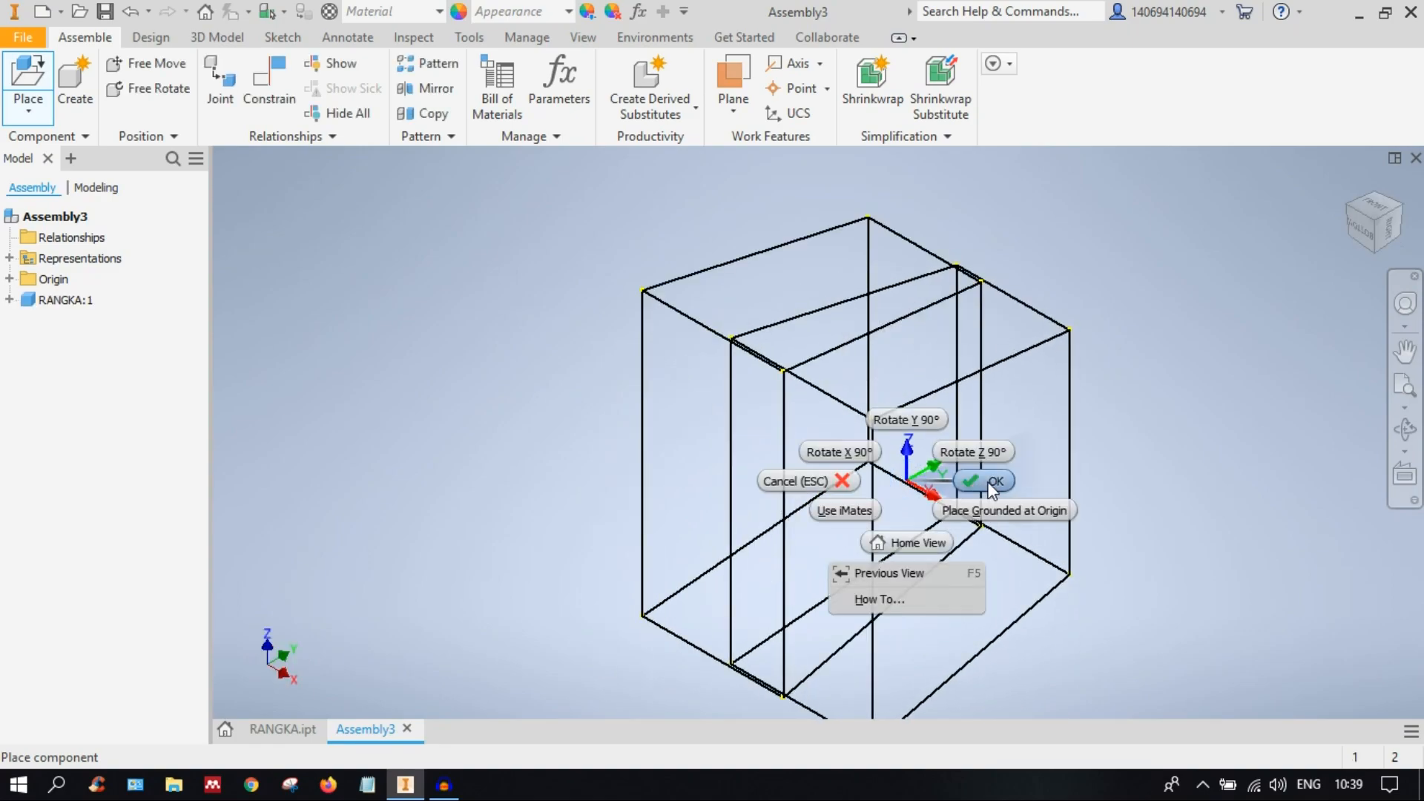
click(980, 483)
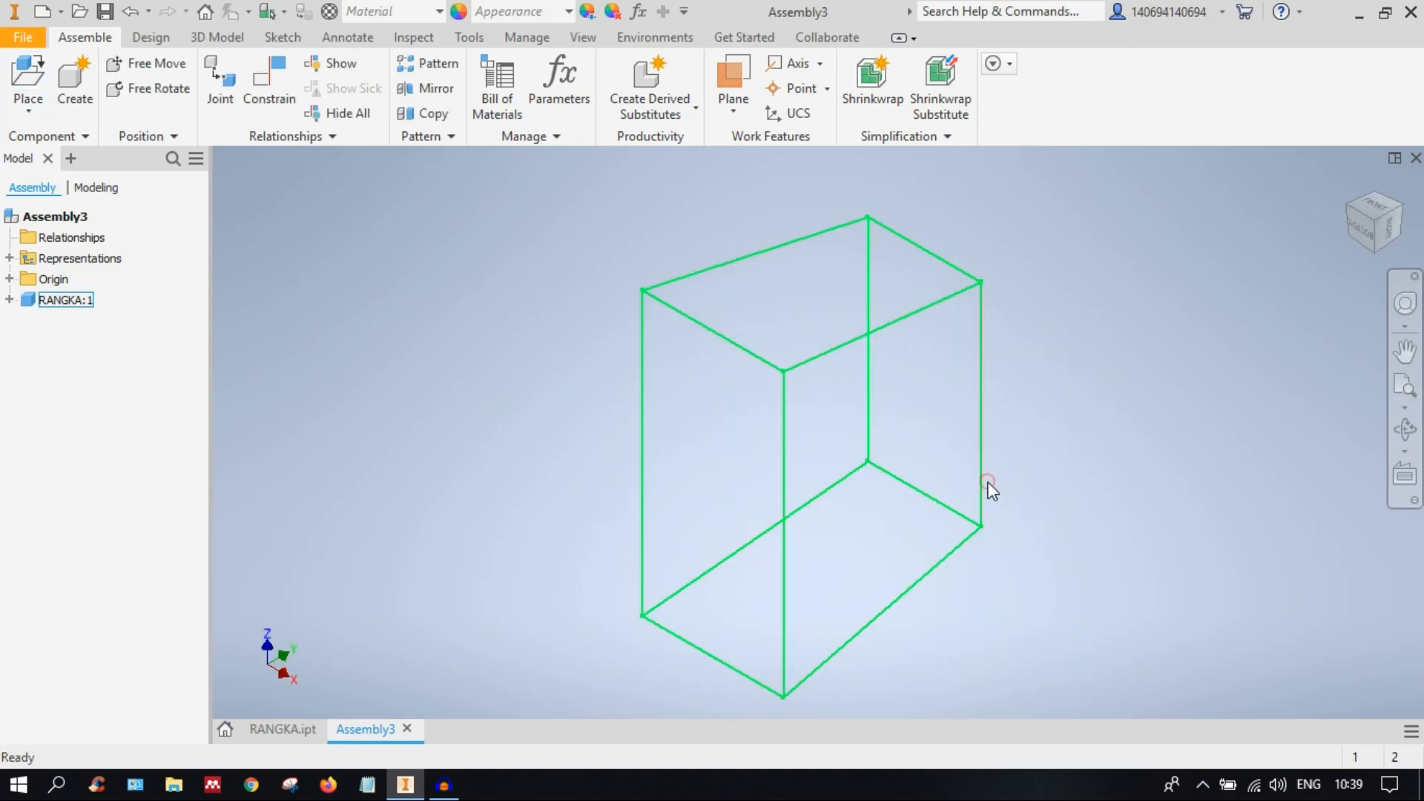
Step: Examine the placed frame from the front and from an isometric corner view with the Y axis upward
click(1374, 208)
click(1401, 189)
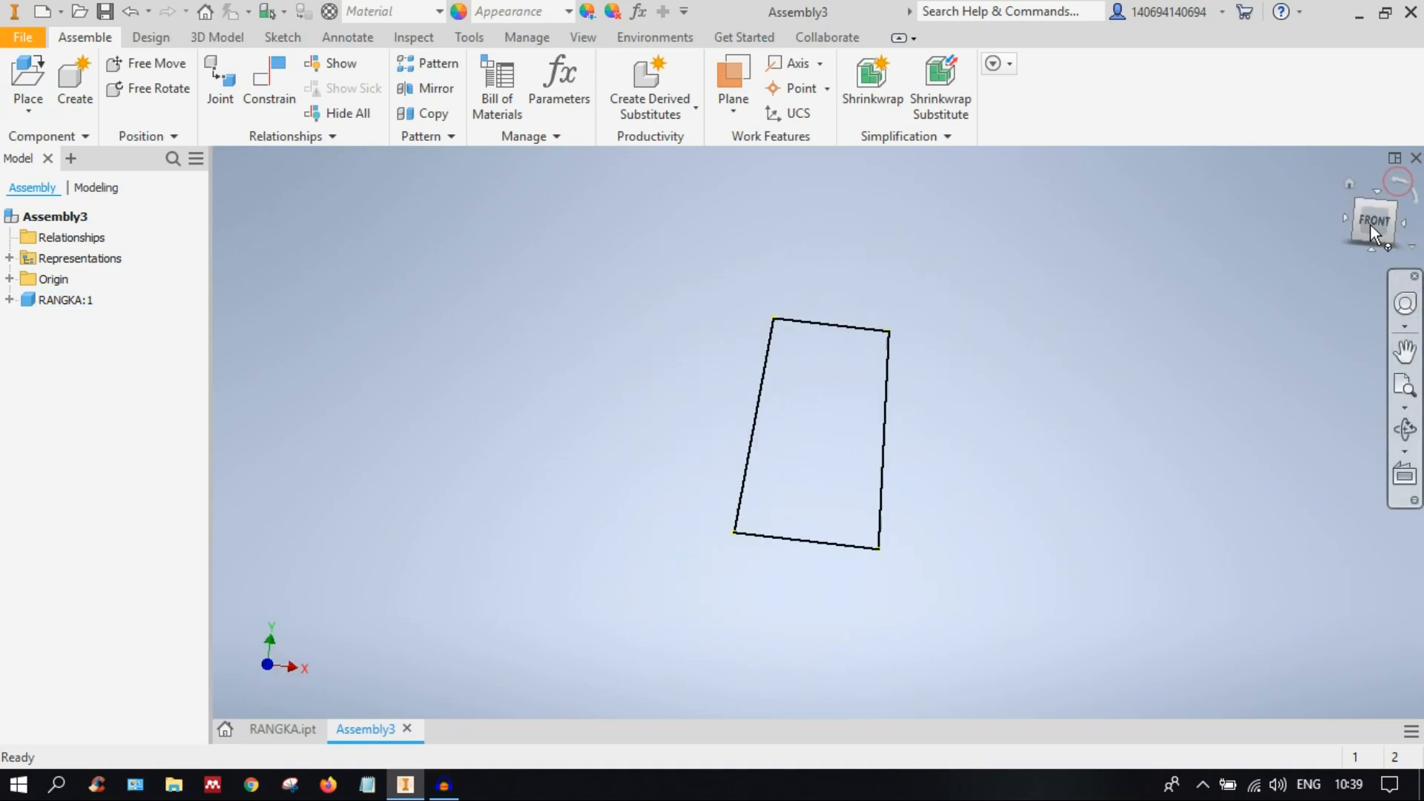
click(1392, 200)
scroll(772, 426, up, 3)
scroll(773, 429, down, 3)
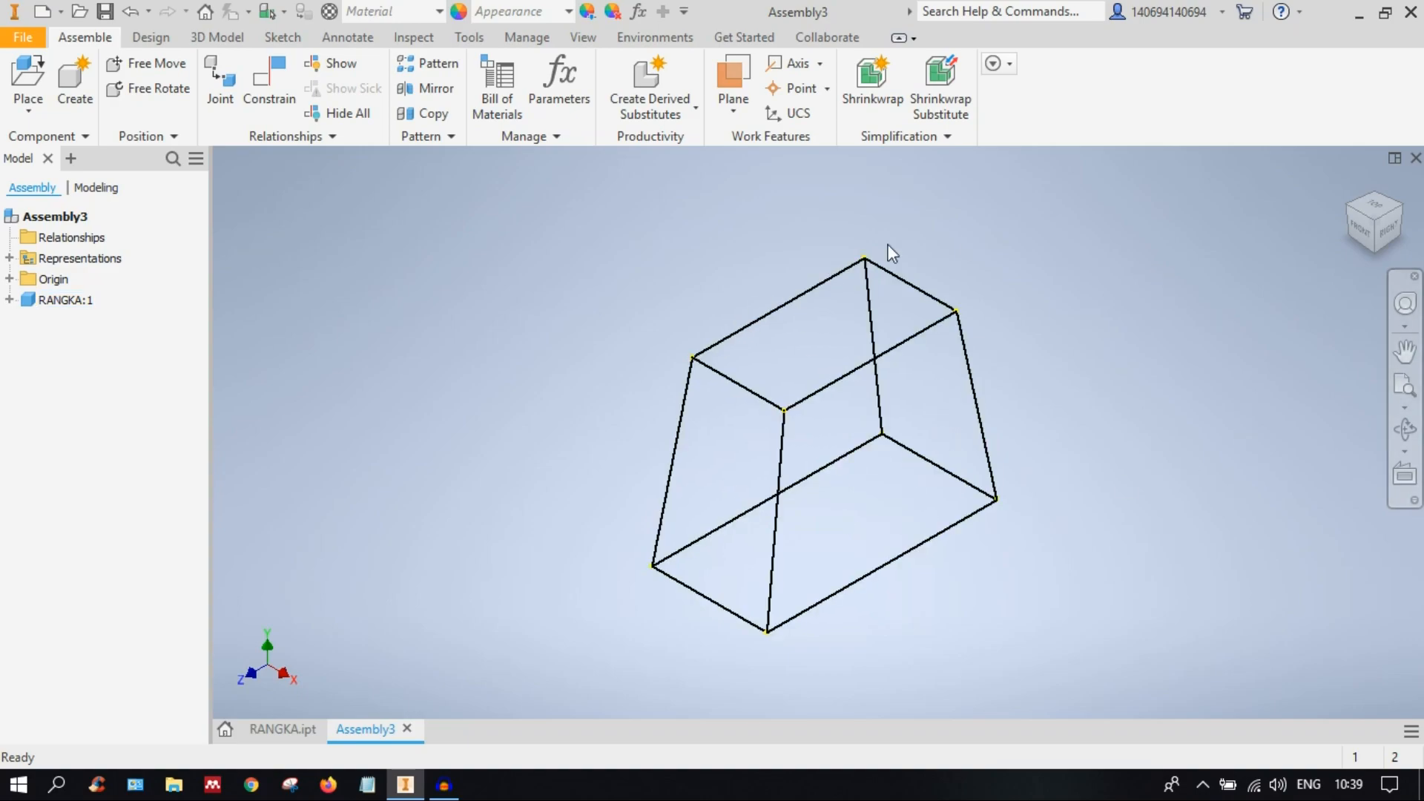
scroll(989, 589, up, 3)
scroll(977, 584, down, 3)
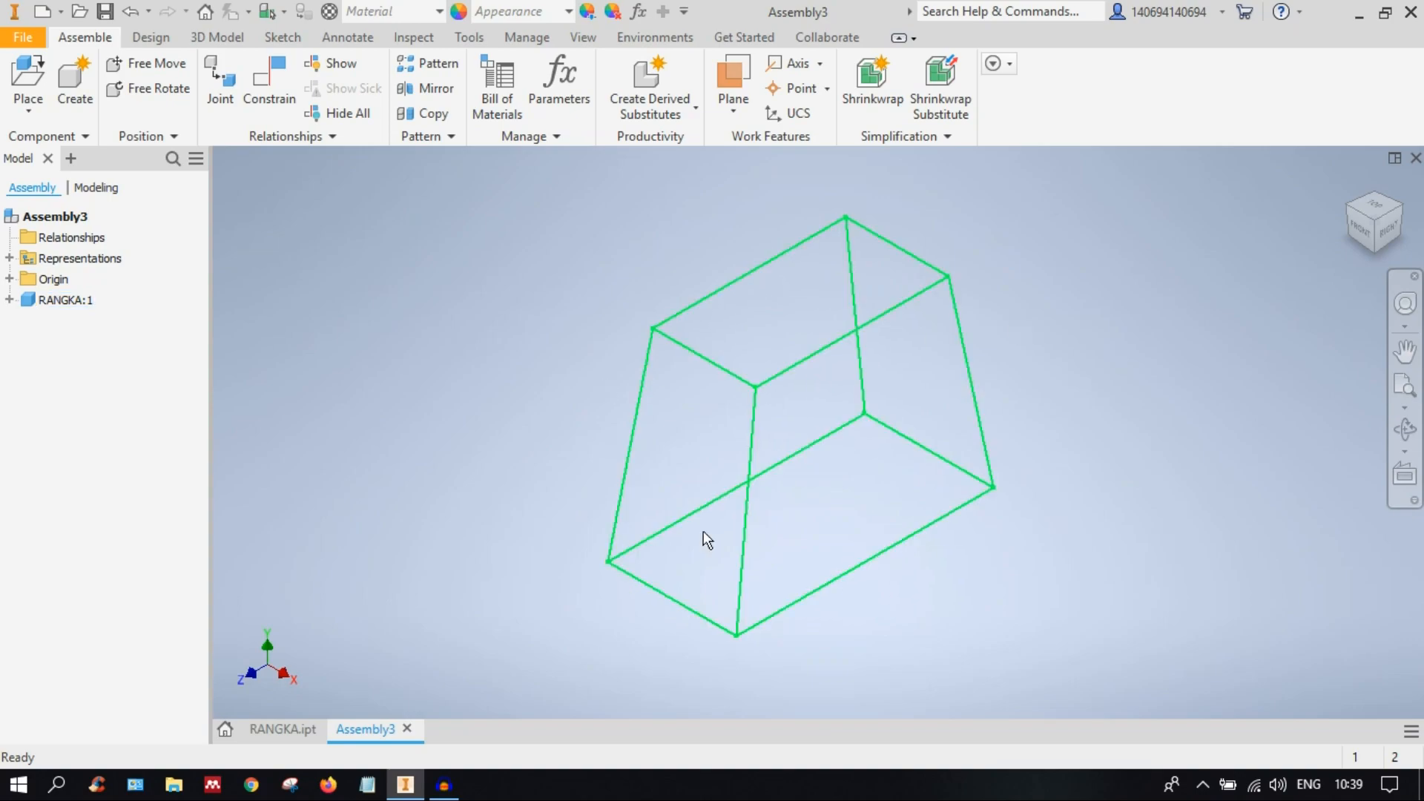
middle_drag(1025, 375, 978, 351)
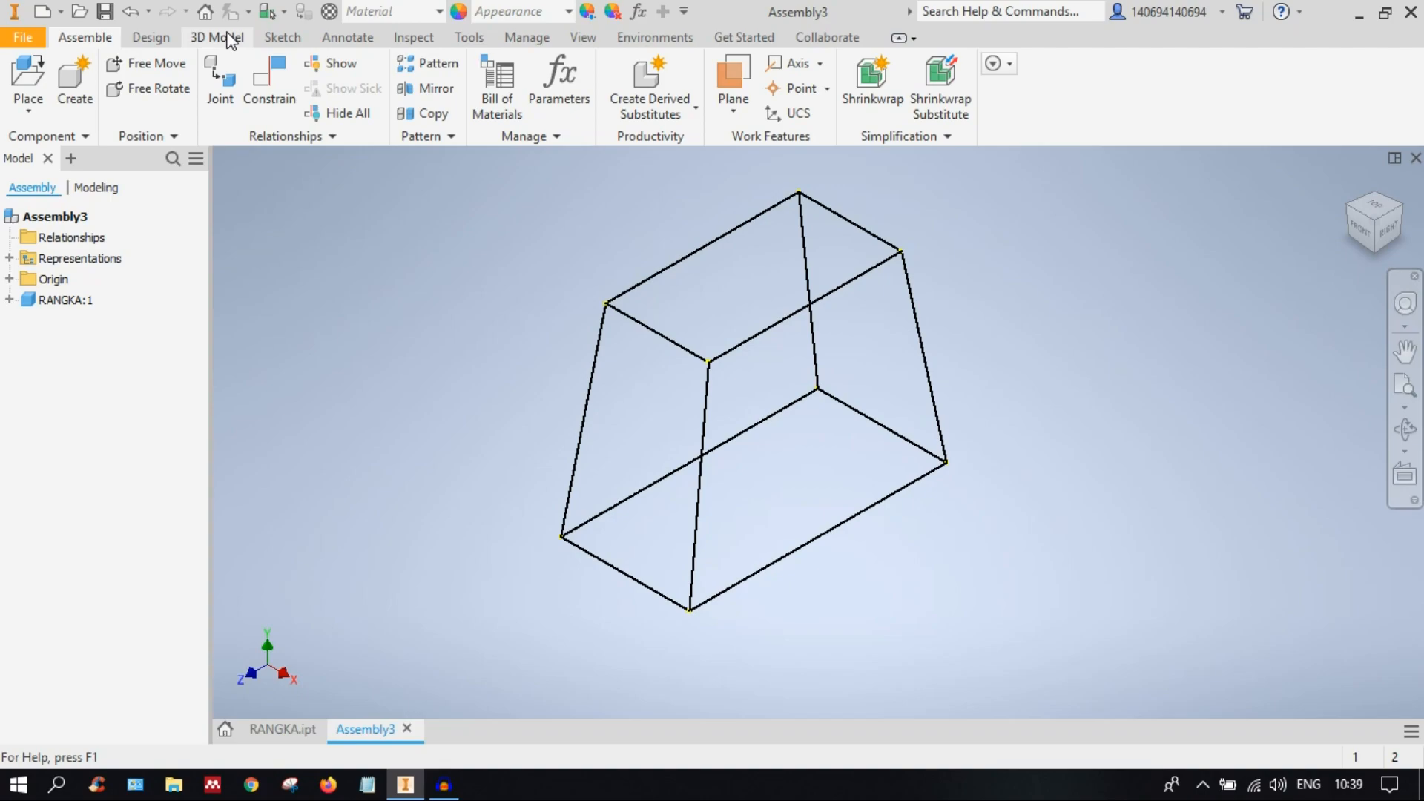
click(142, 40)
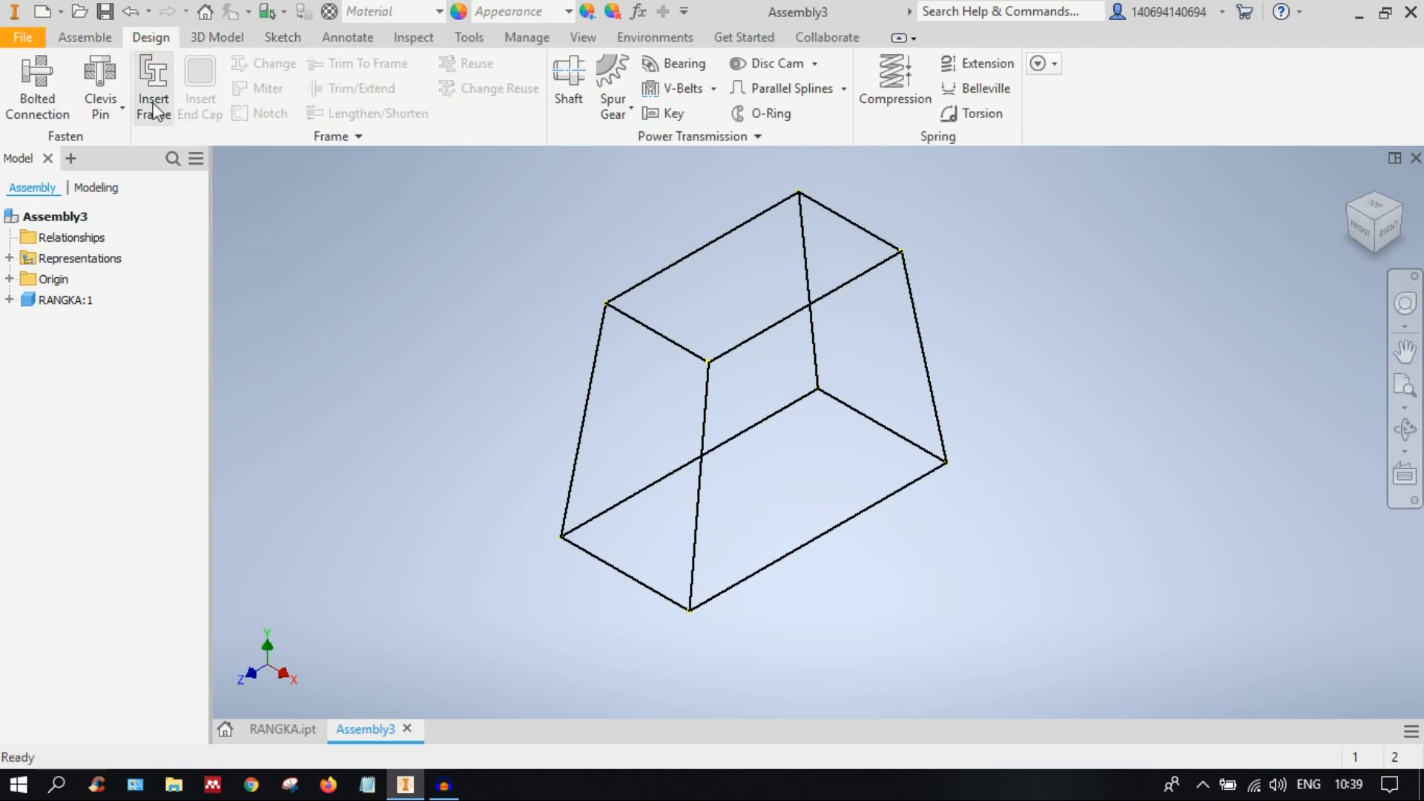
click(156, 109)
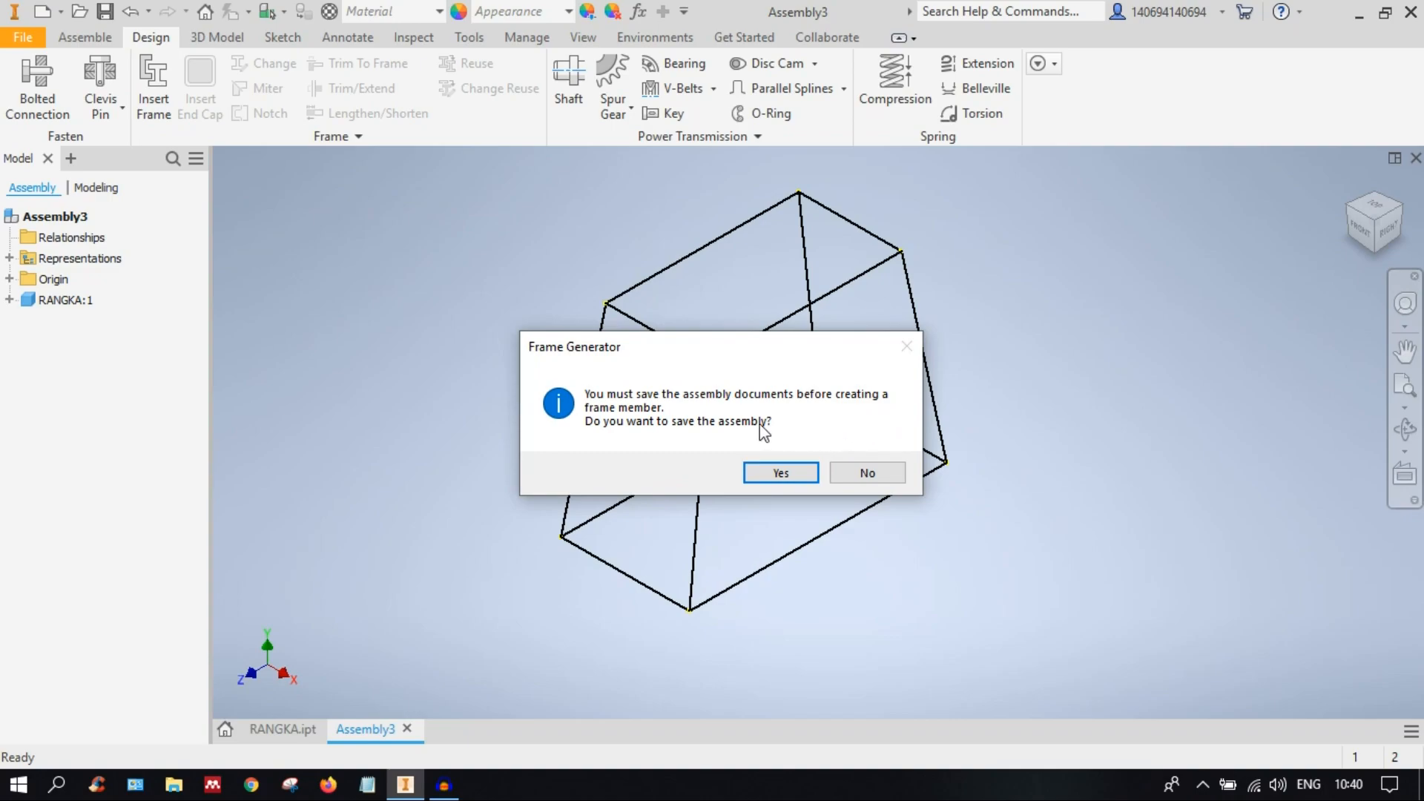
click(869, 473)
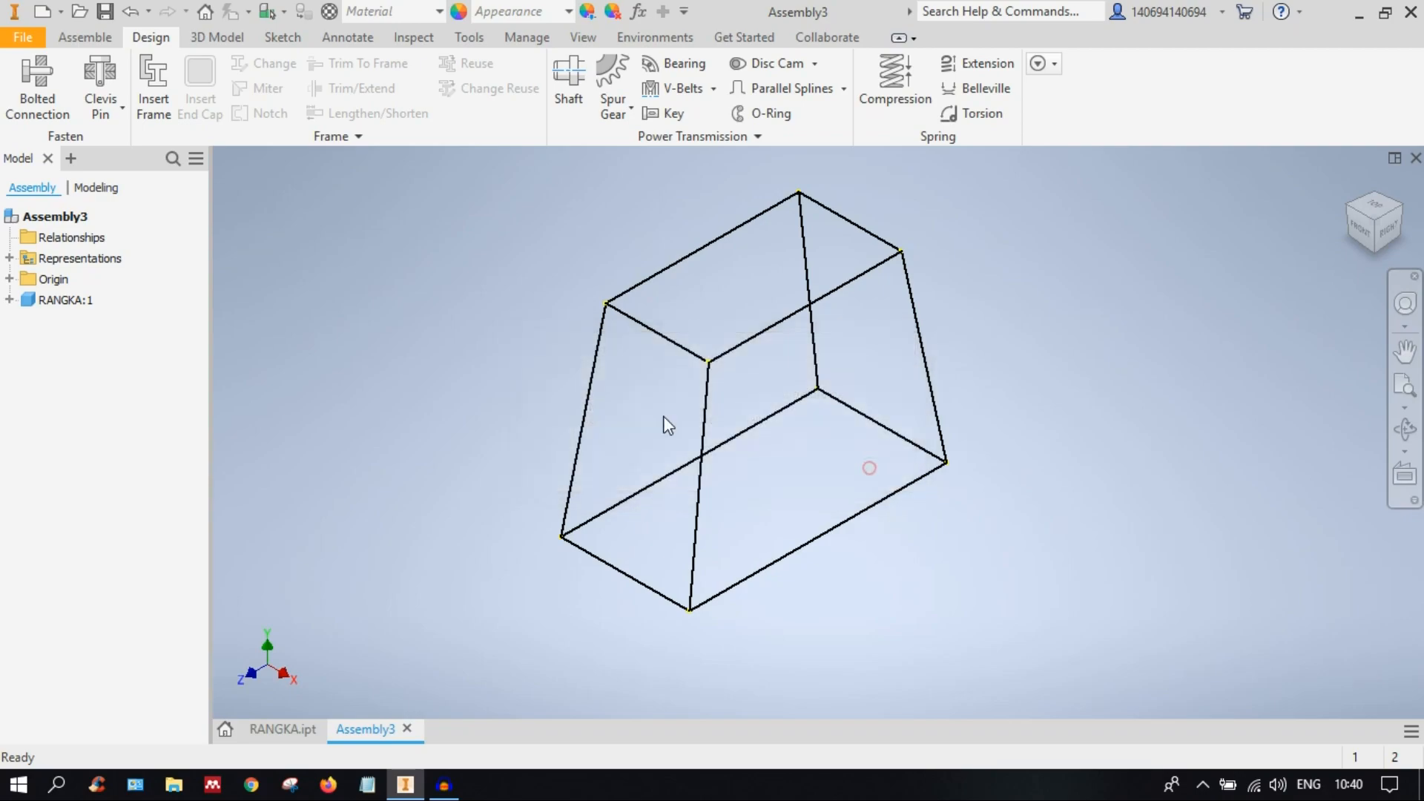
Step: Save the assembly as Assembly3 RANGKA in the 2 INVENTOR folder
click(106, 11)
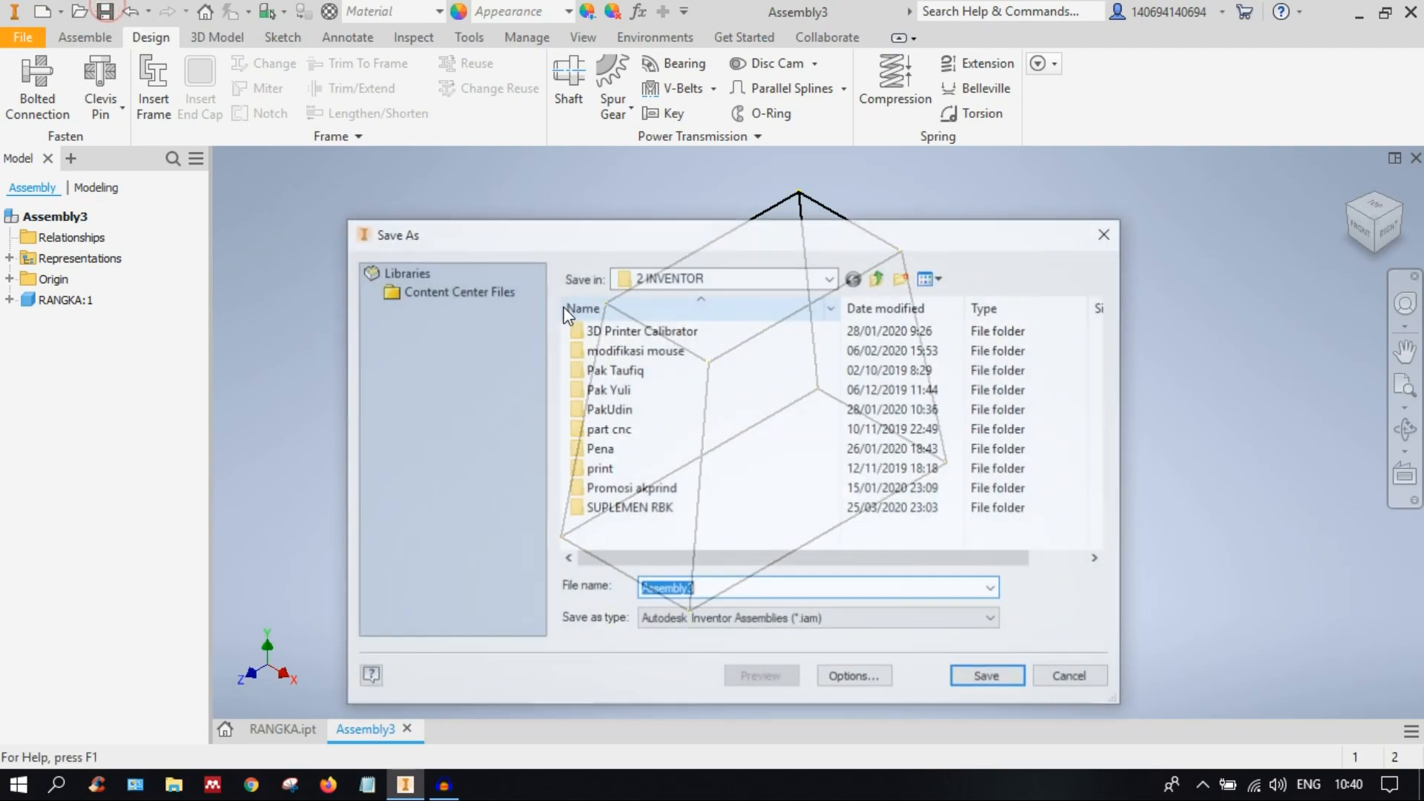
click(728, 588)
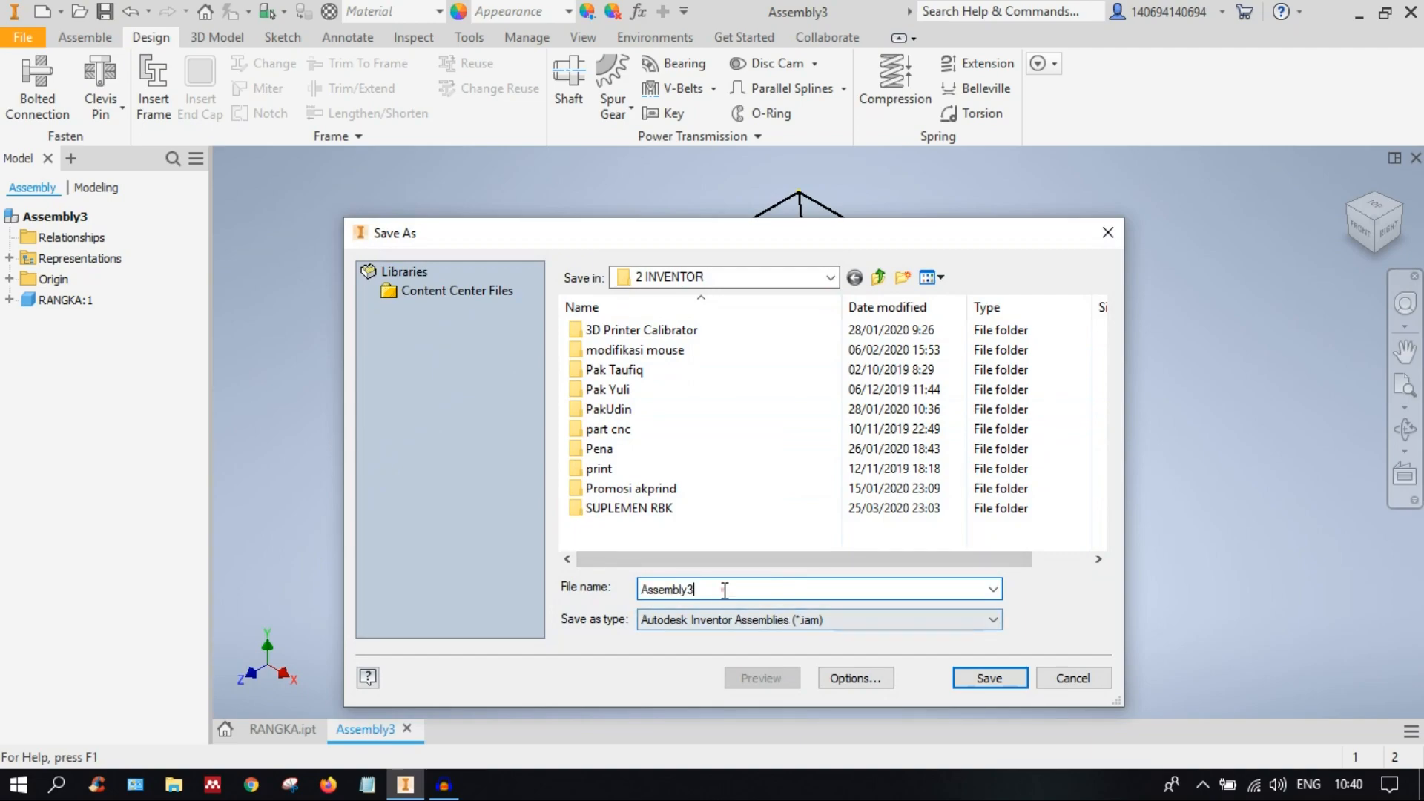
text(RANGKA)
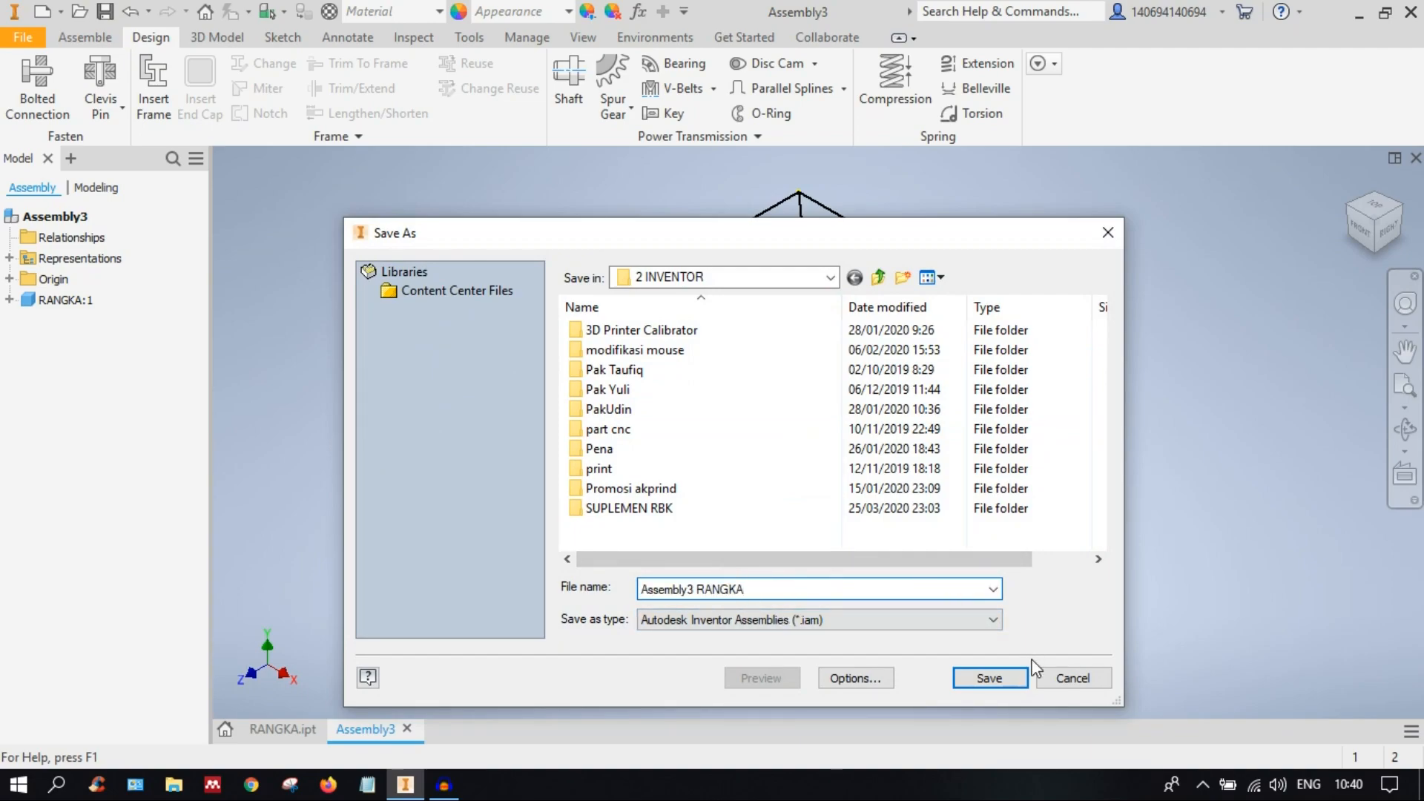
click(999, 669)
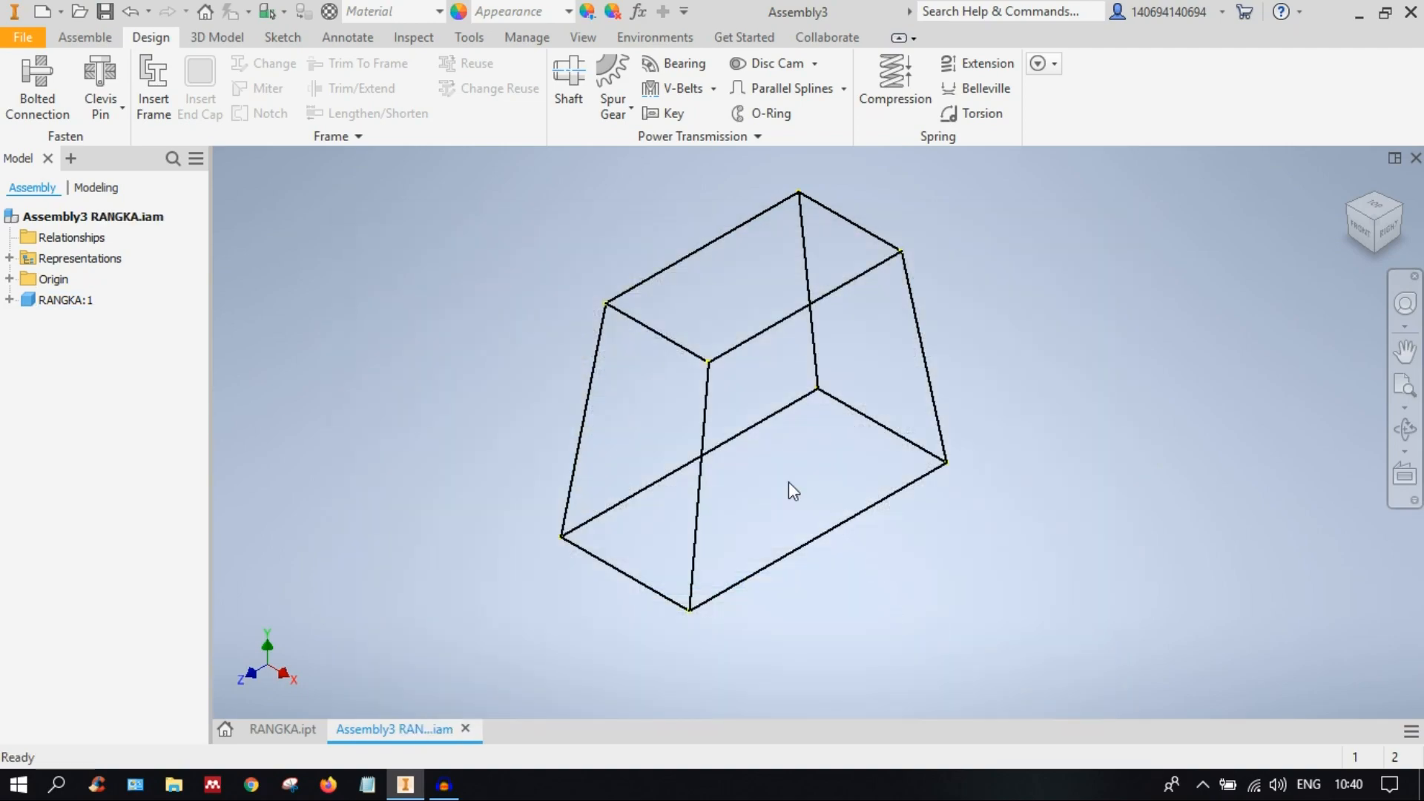
Step: Start inserting frame members, try the ANSI standard and set the standard back to ISO
click(159, 108)
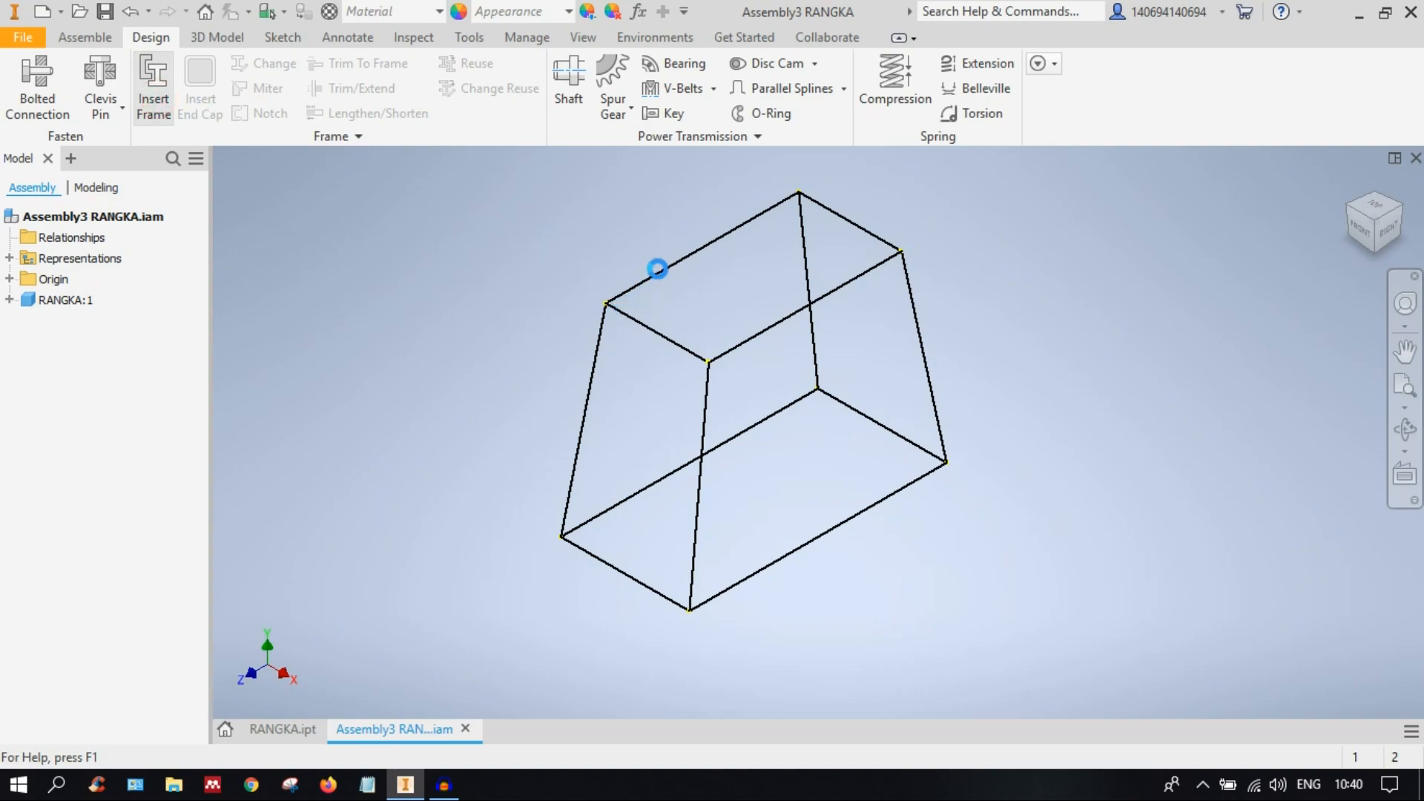
middle_drag(745, 375, 930, 395)
click(235, 196)
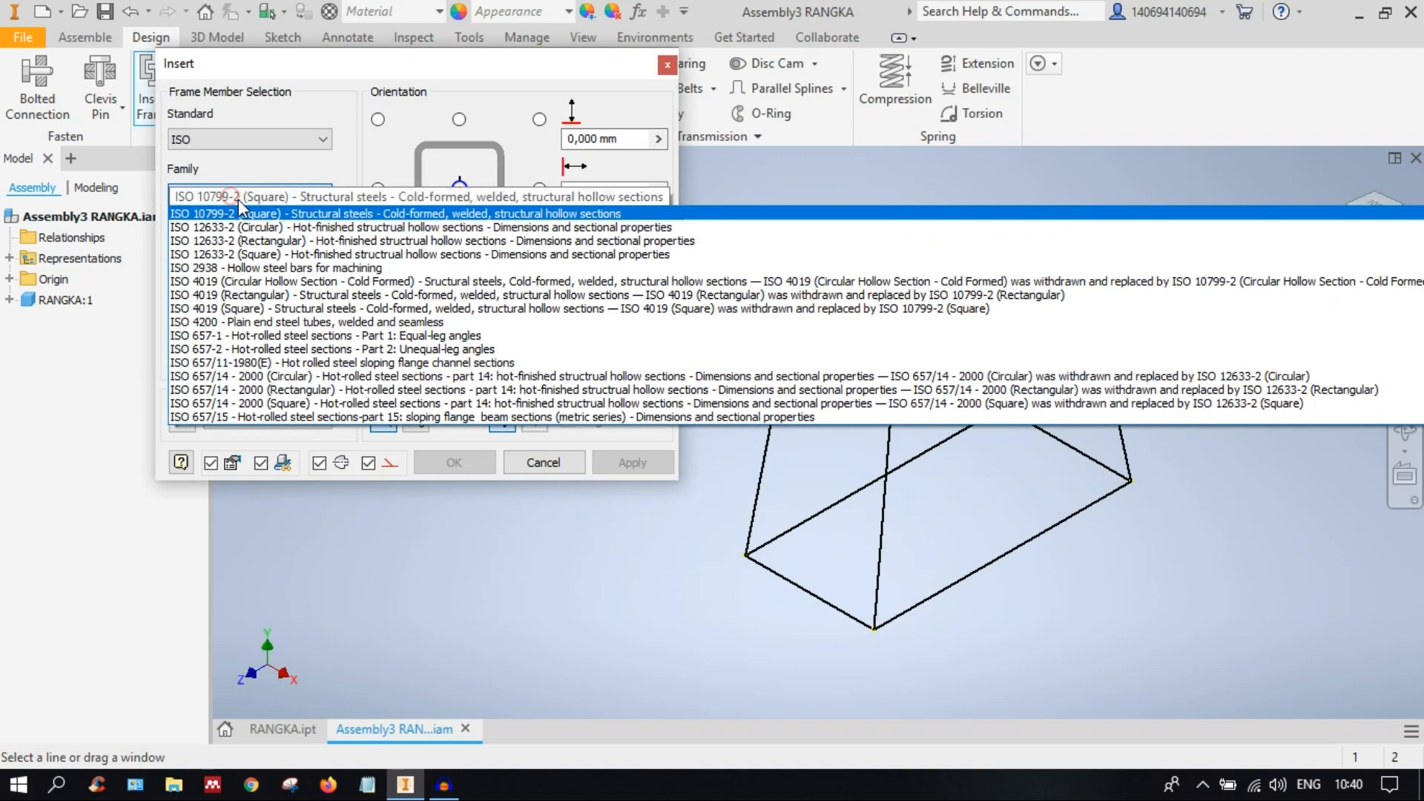
click(245, 197)
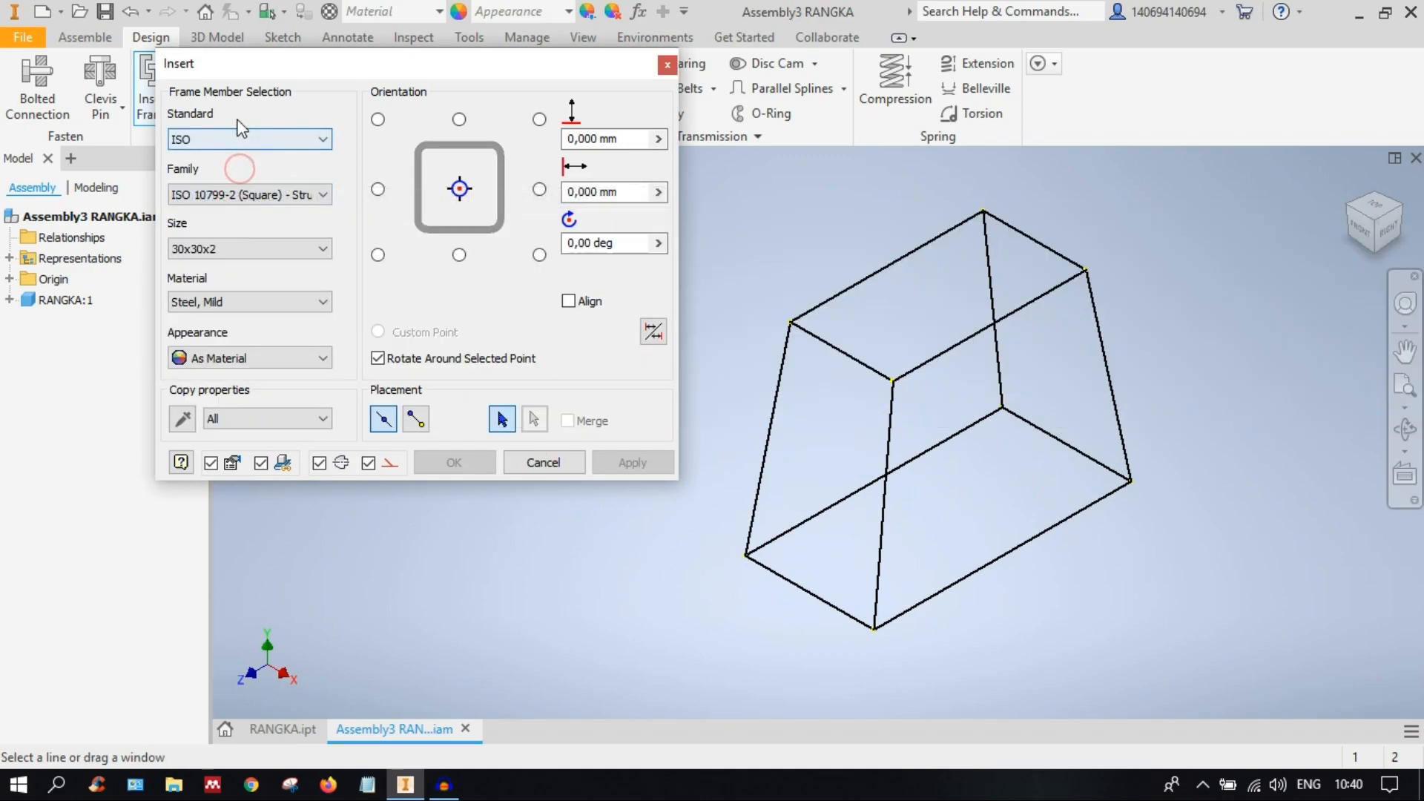
click(262, 135)
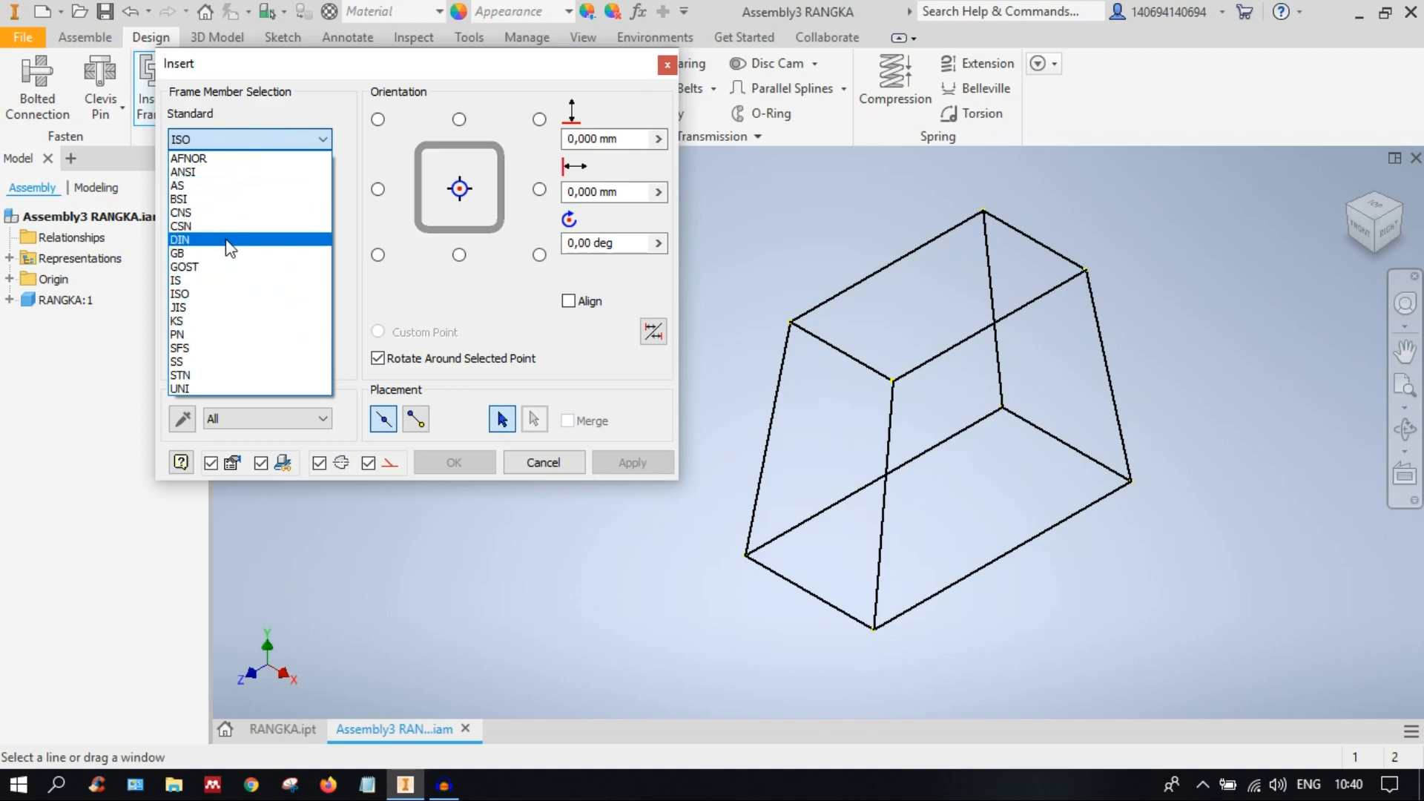
click(256, 171)
click(259, 139)
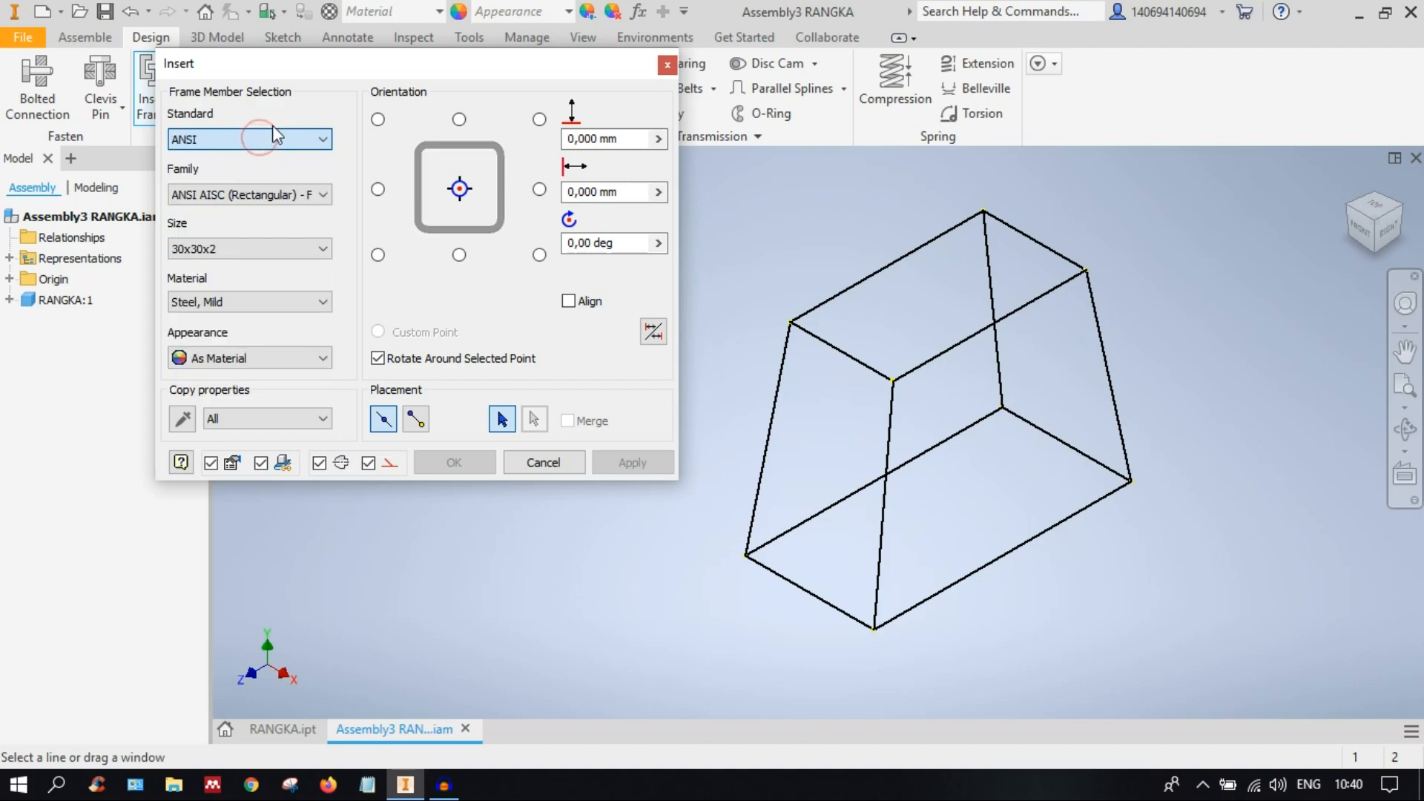
click(304, 139)
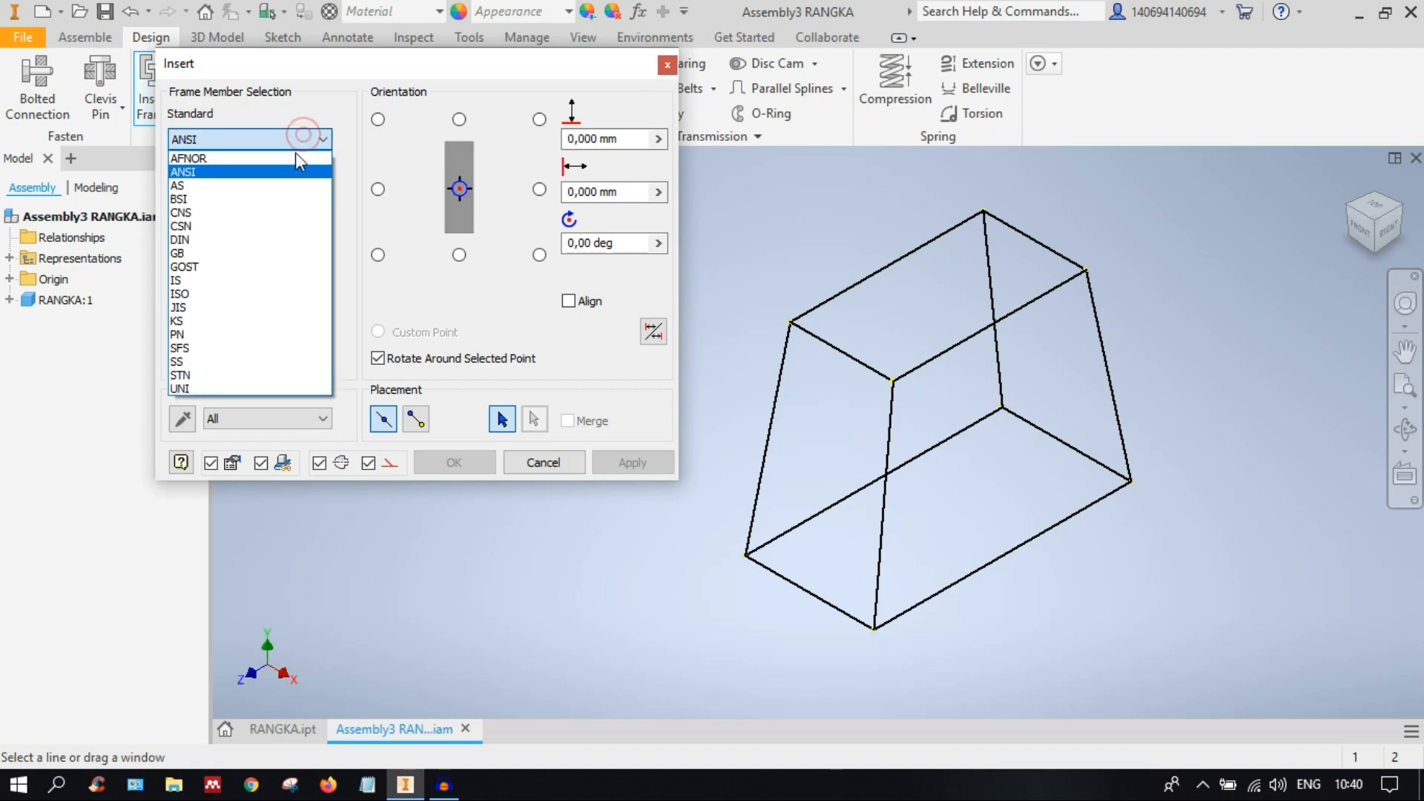
click(216, 294)
Step: Try the ISO 4019 (Circular Hollow Section - Cold Formed) family for the frame members
click(245, 194)
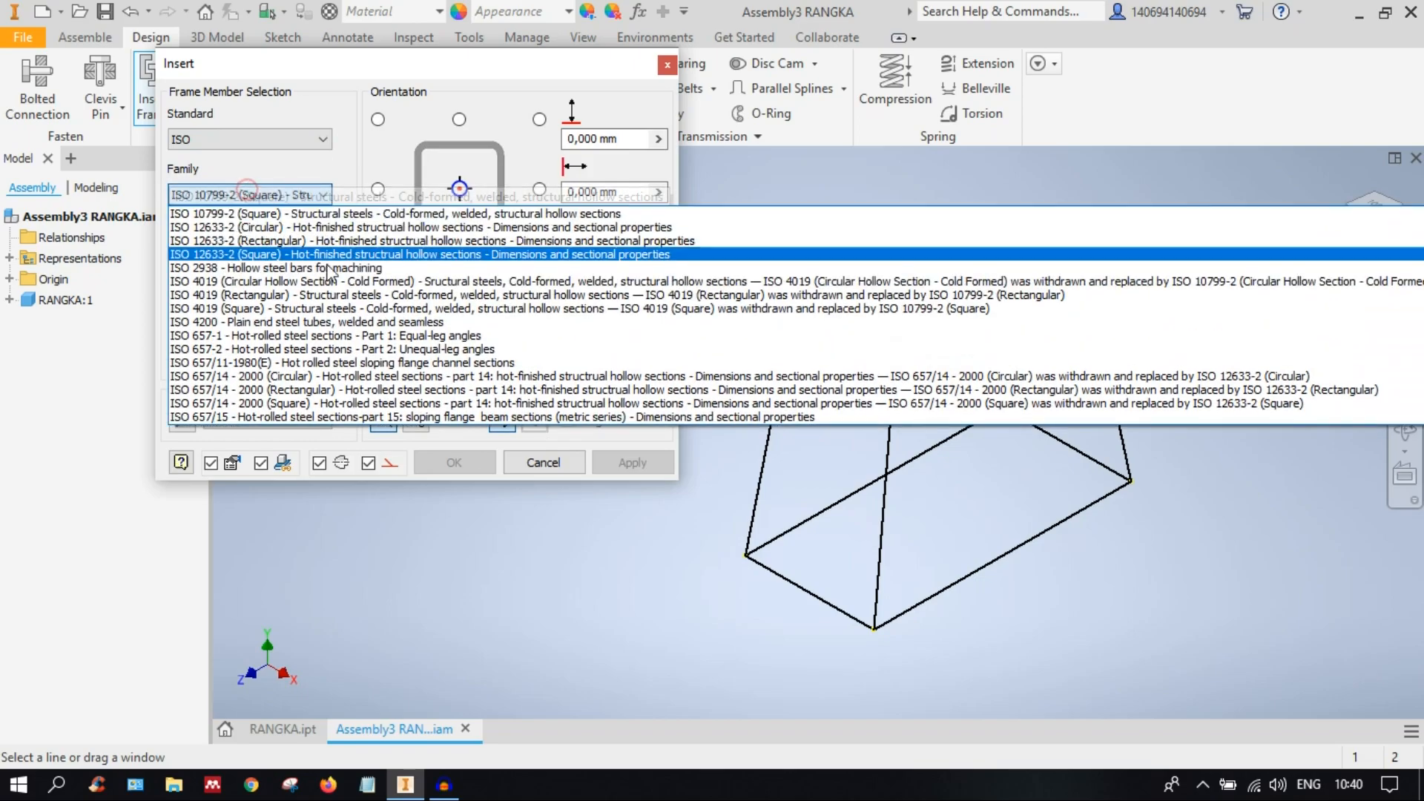
click(251, 215)
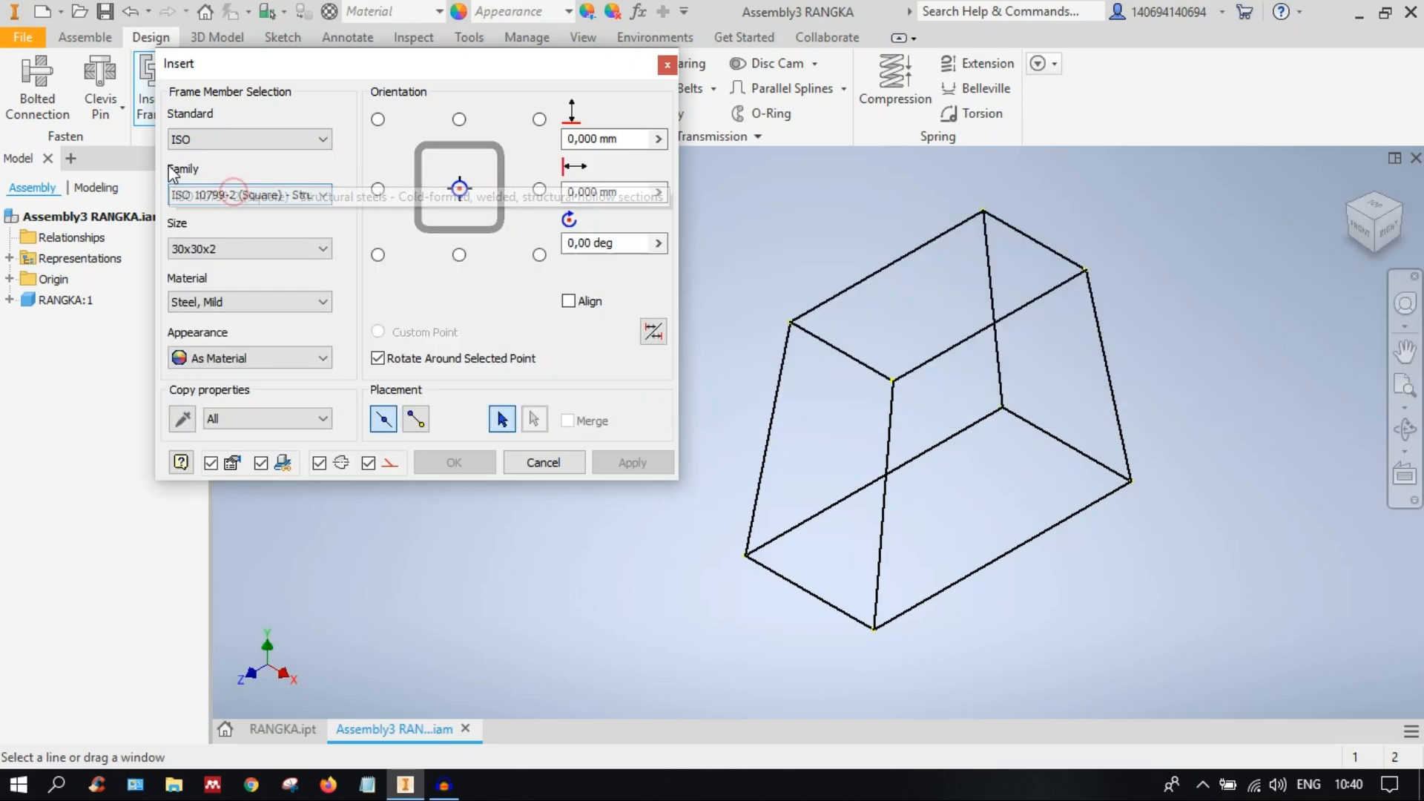
click(228, 198)
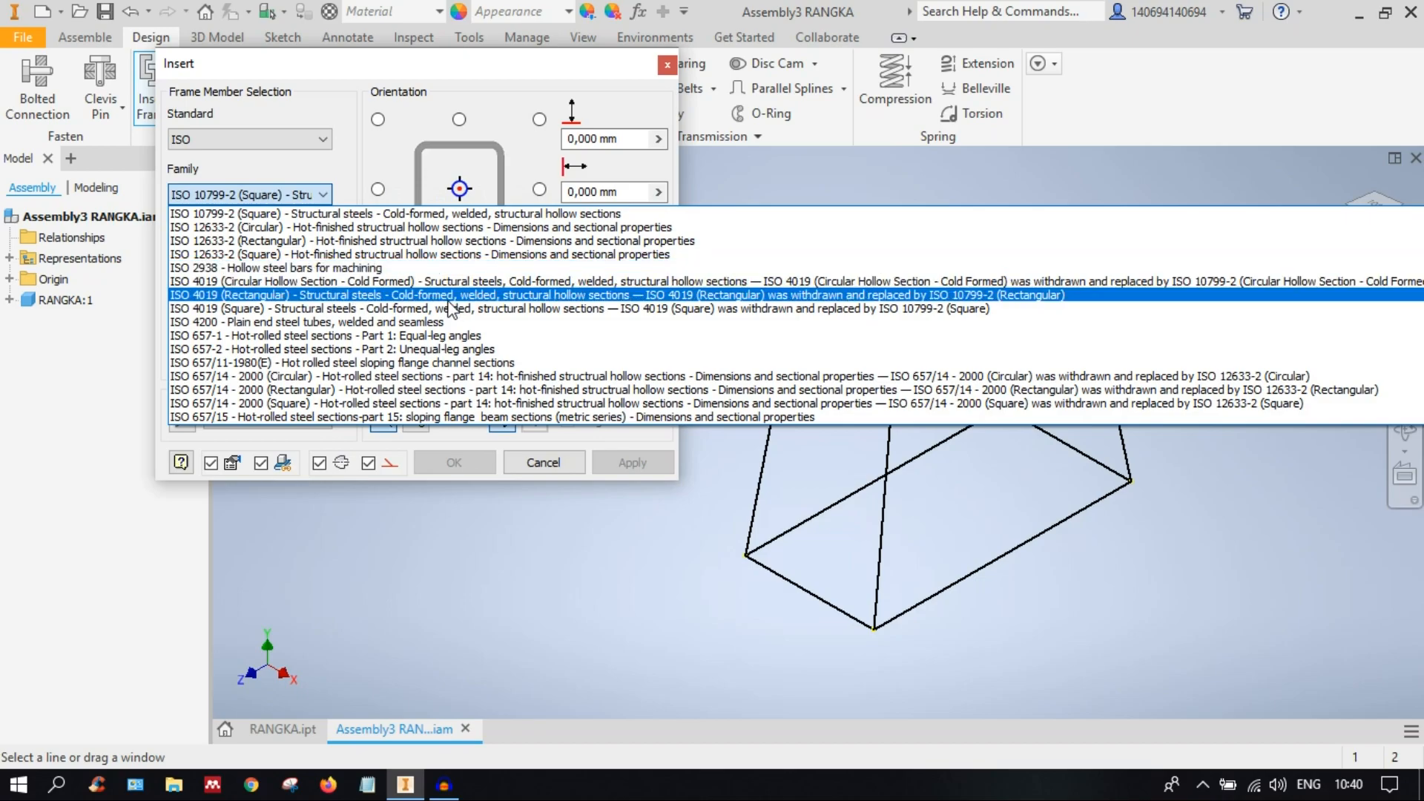
click(416, 283)
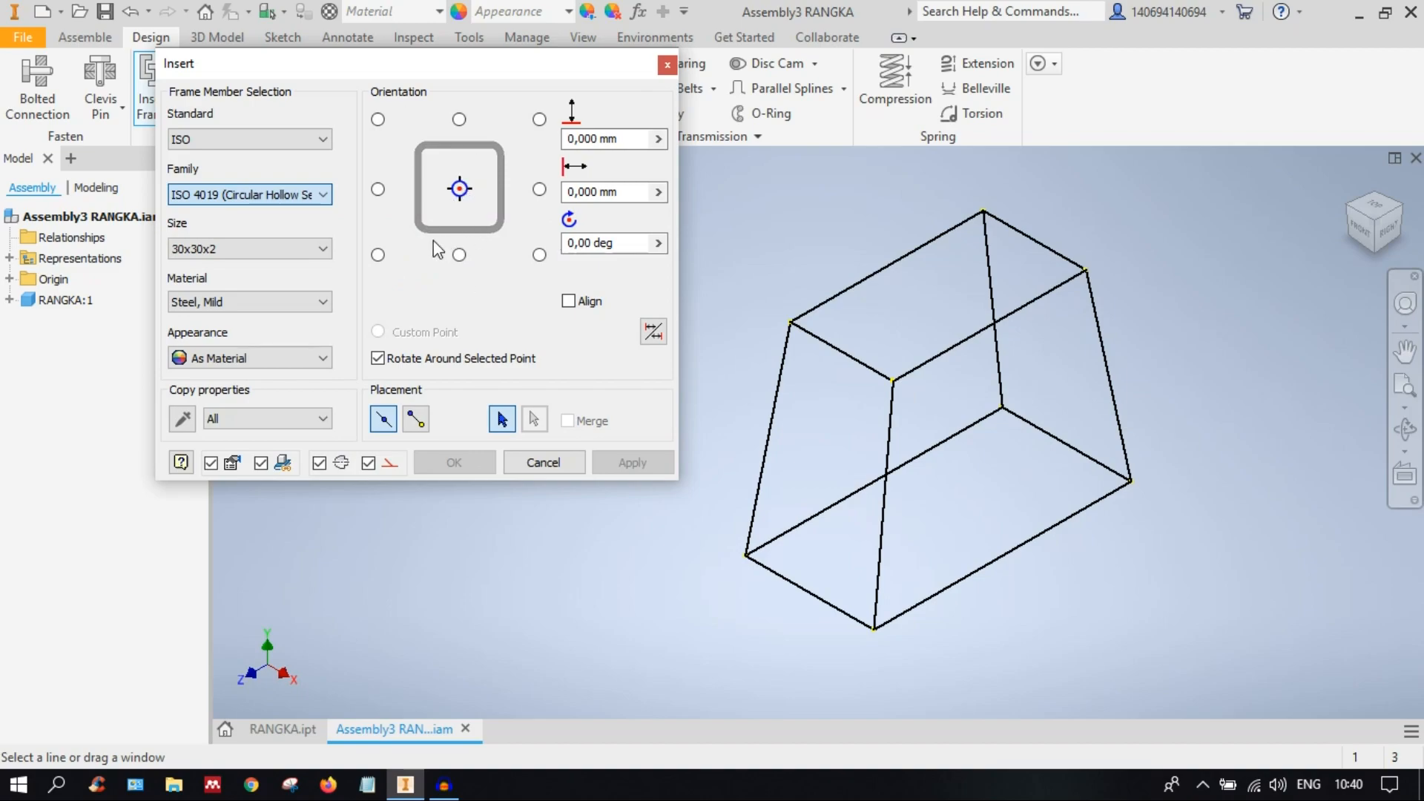
click(261, 193)
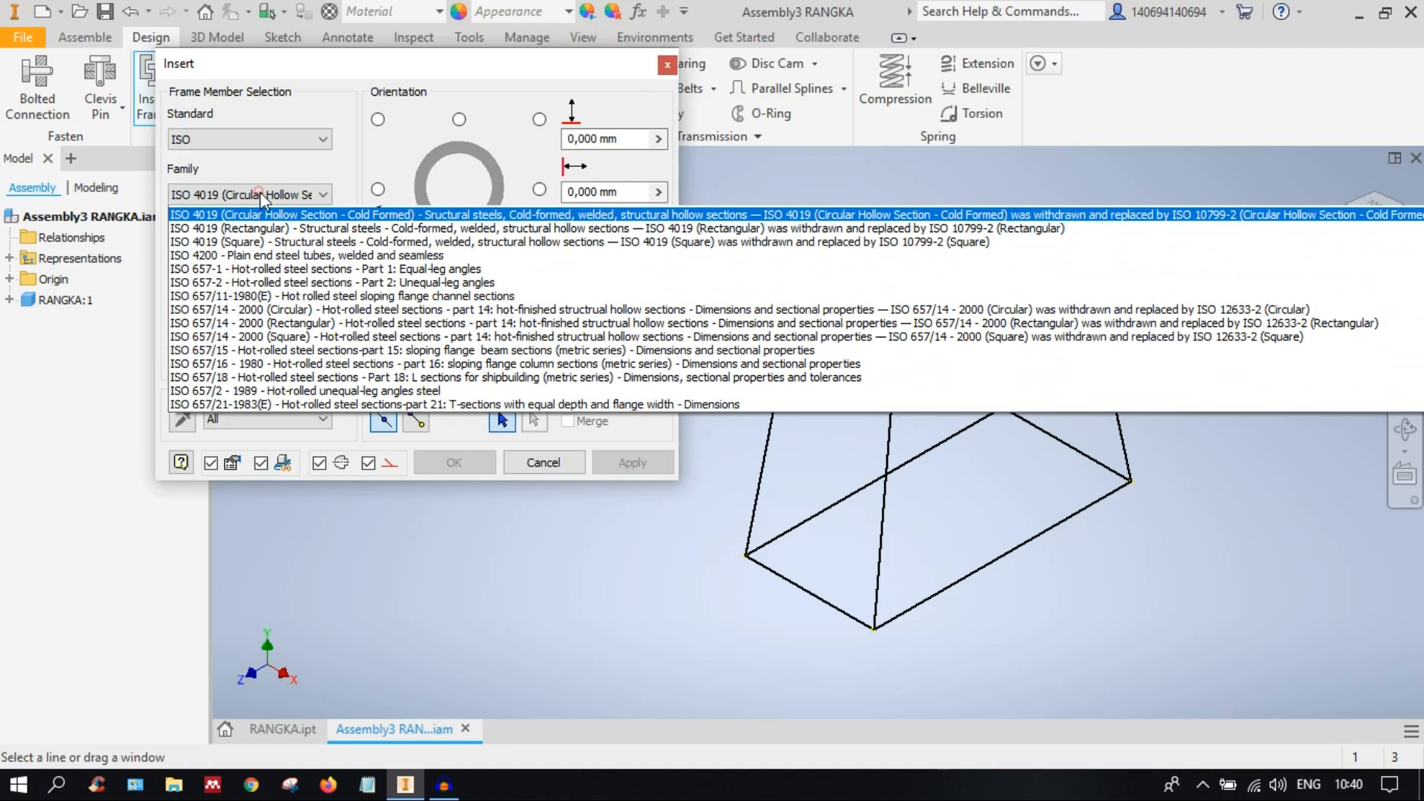
scroll(261, 193, up, 1)
click(503, 135)
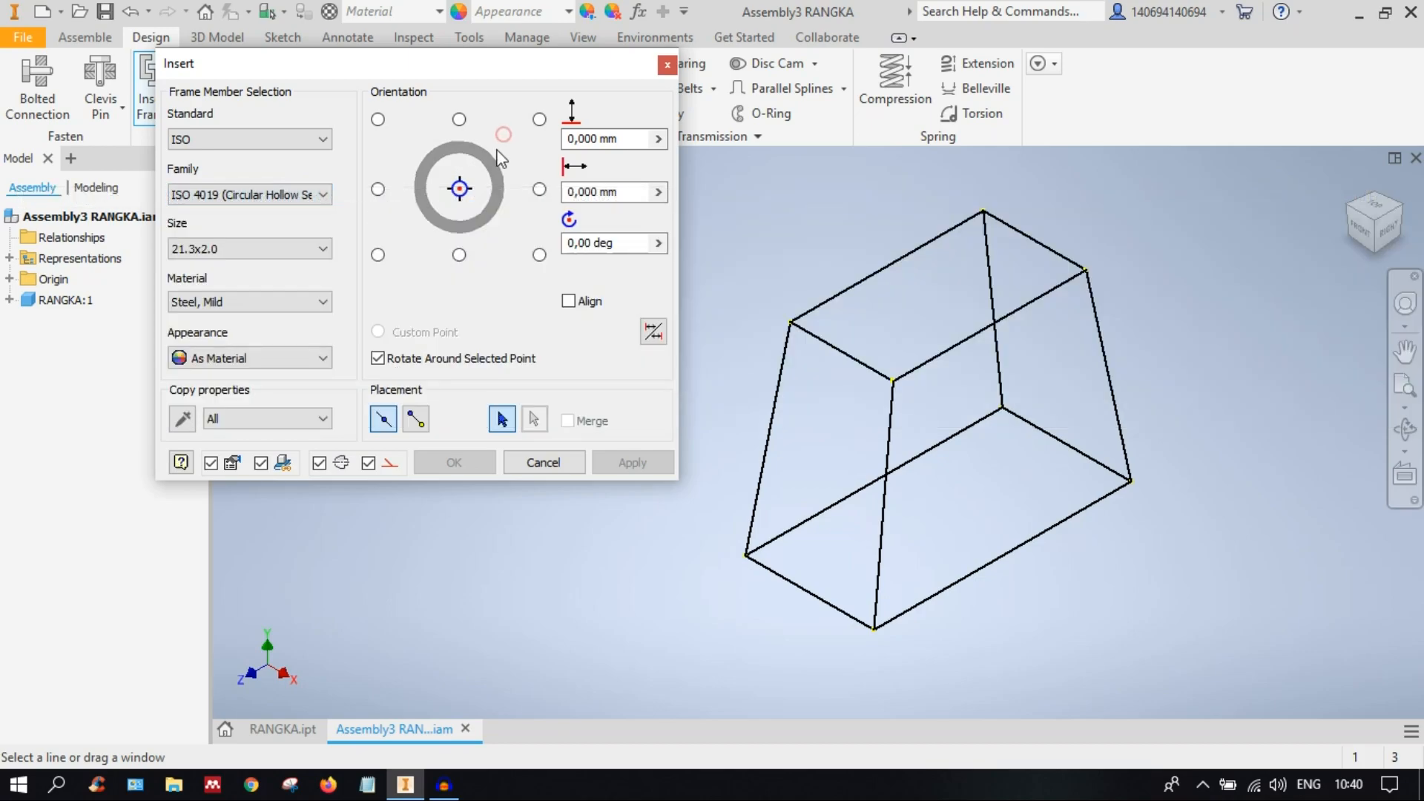
Step: Set the frame member family to ISO 4019 (Square) structural steel hollow sections
click(306, 195)
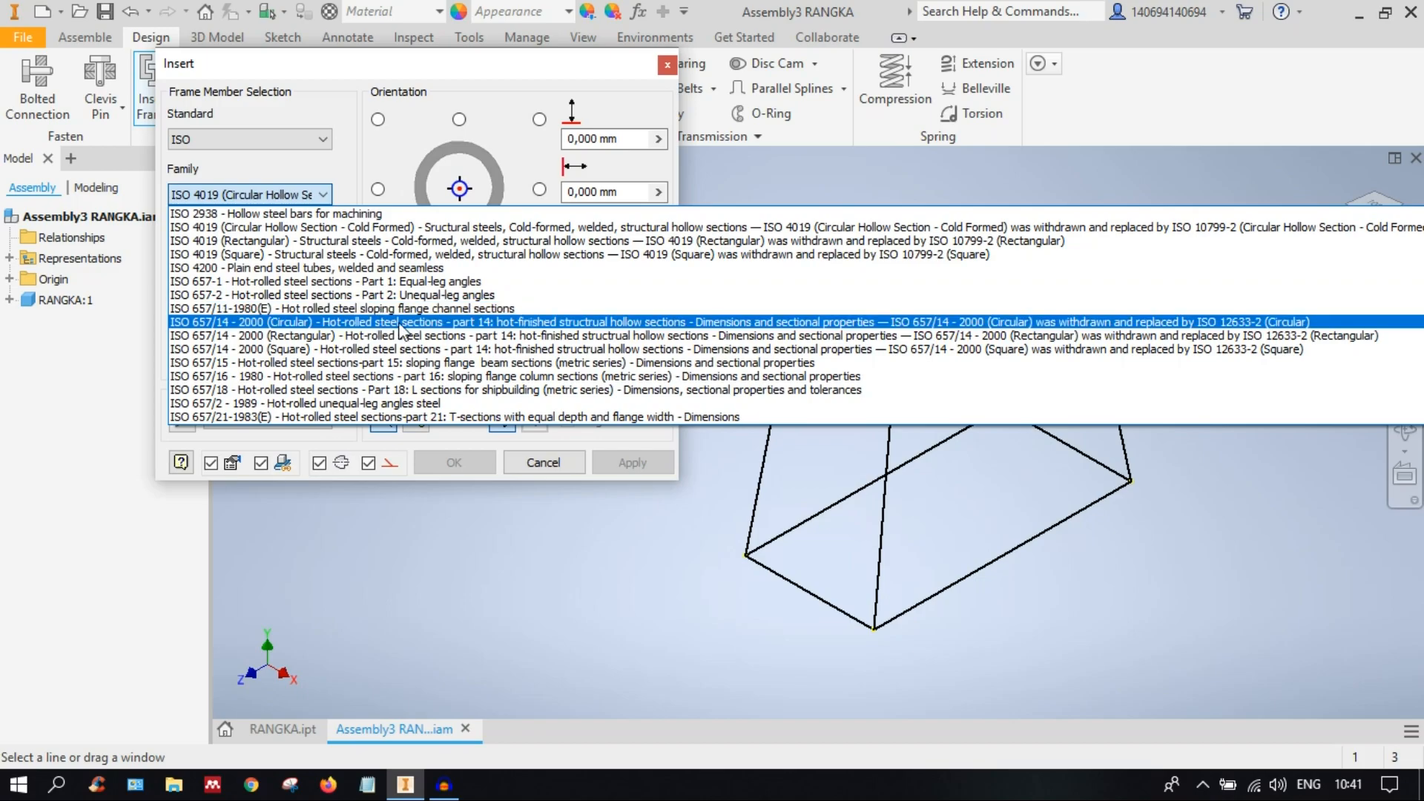
scroll(410, 330, up, 3)
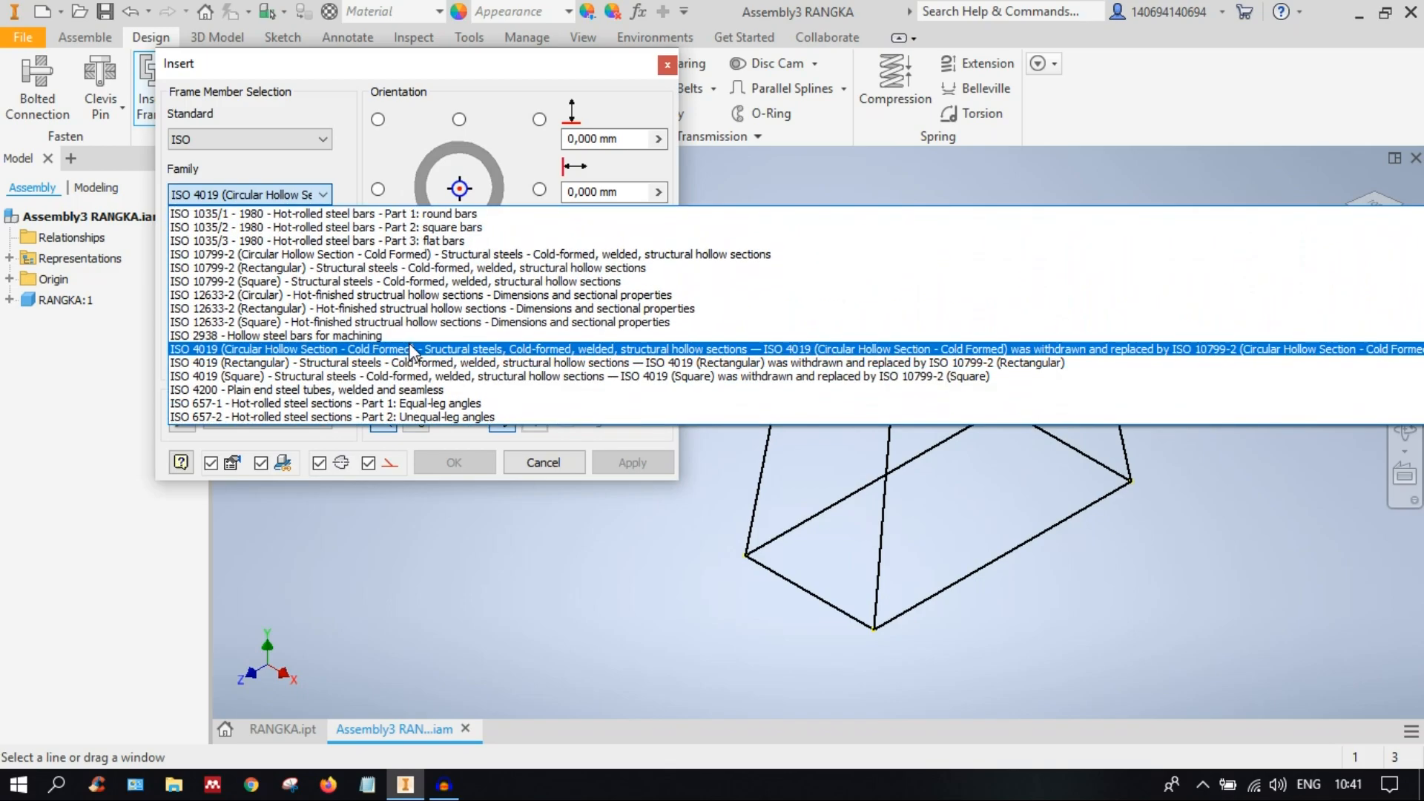
scroll(413, 345, down, 3)
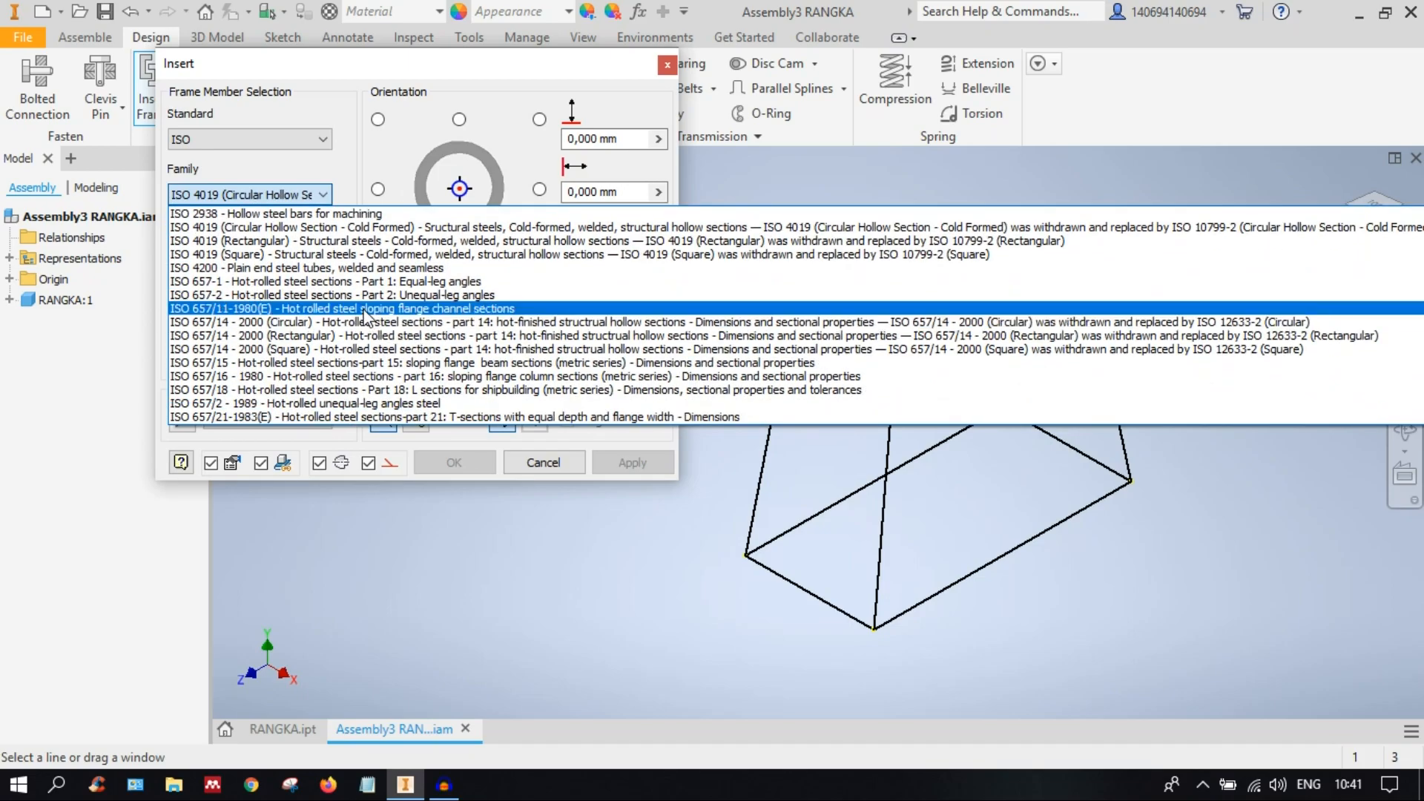
click(350, 254)
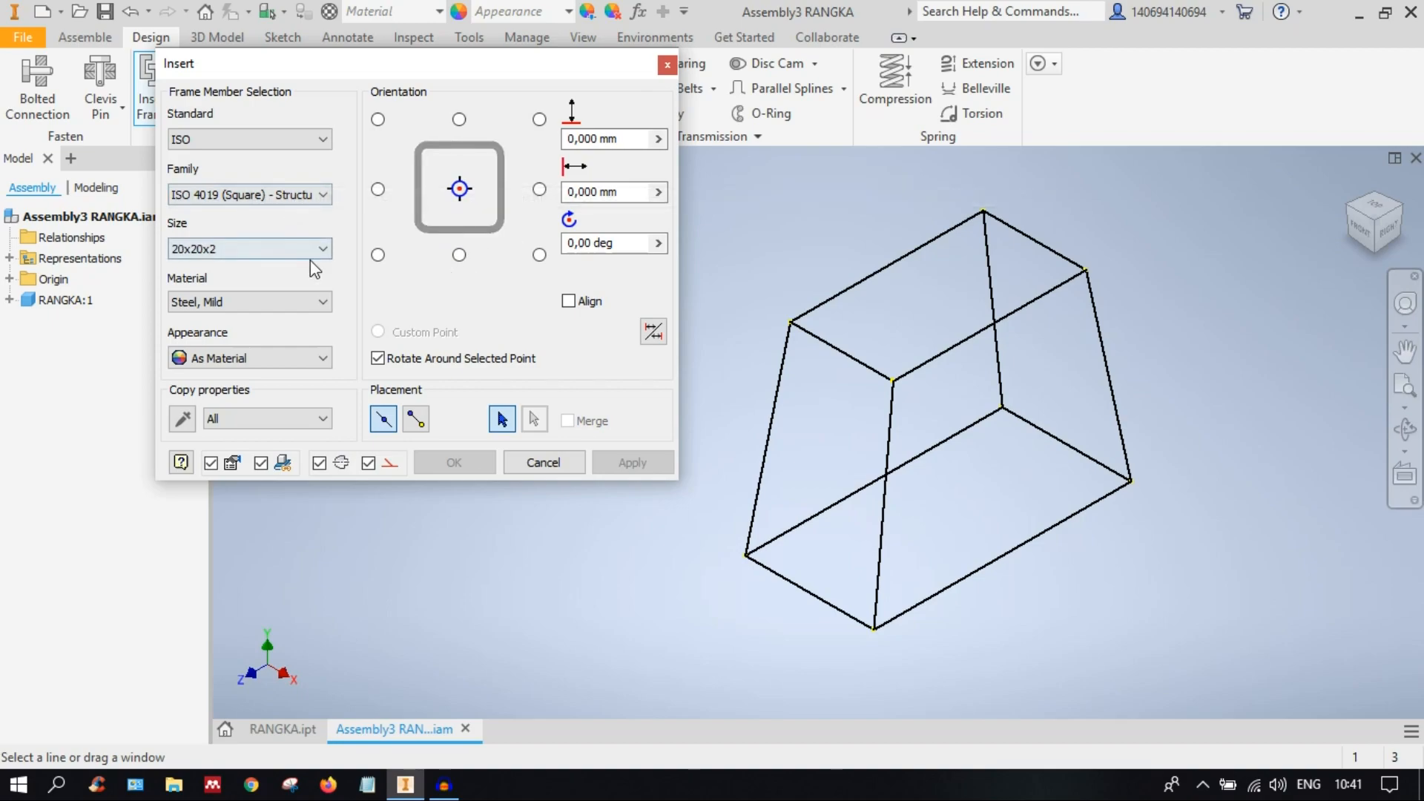
Step: Look through the available square section sizes and set the frame member size to 30x30x2
click(289, 250)
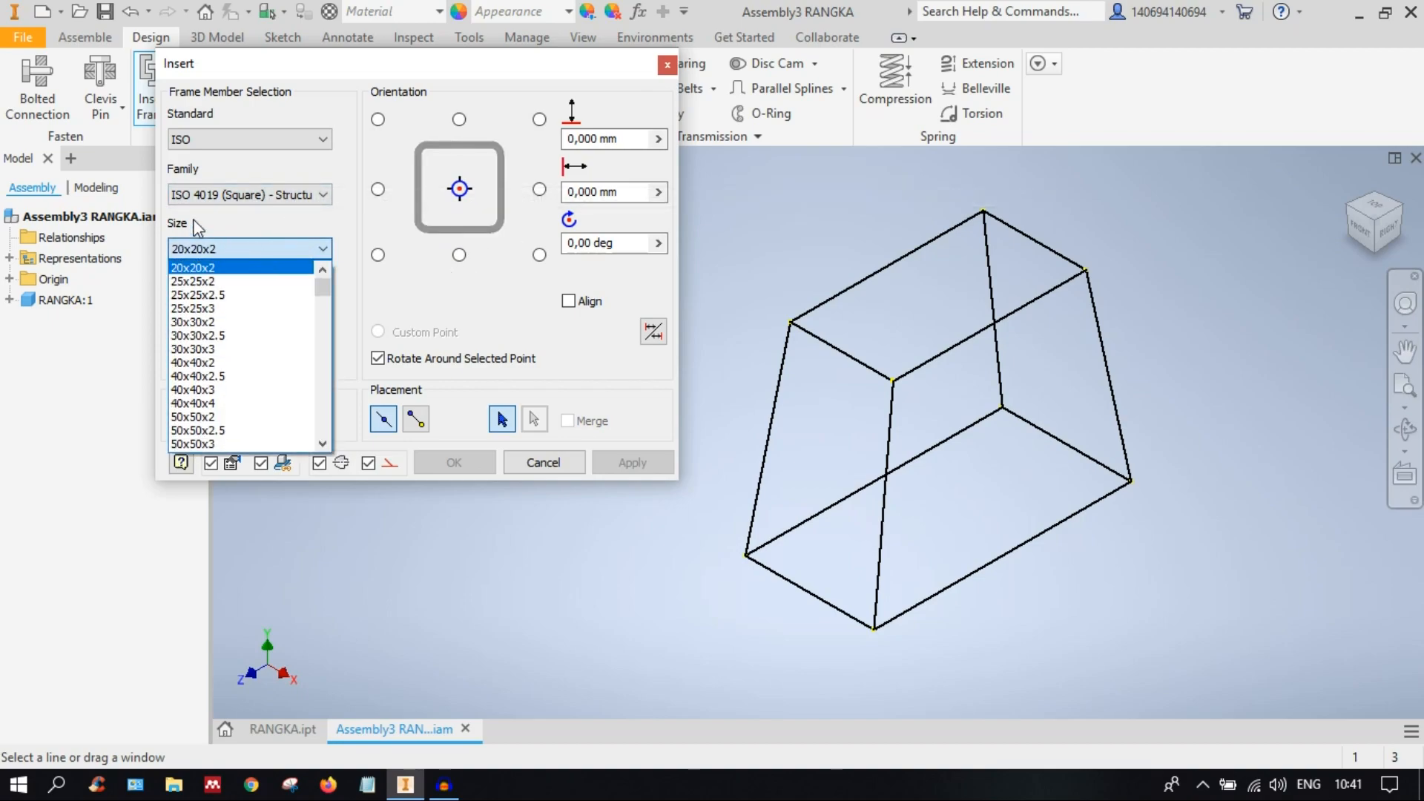
scroll(238, 388, down, 2)
scroll(237, 388, down, 8)
scroll(249, 369, up, 6)
scroll(249, 368, up, 4)
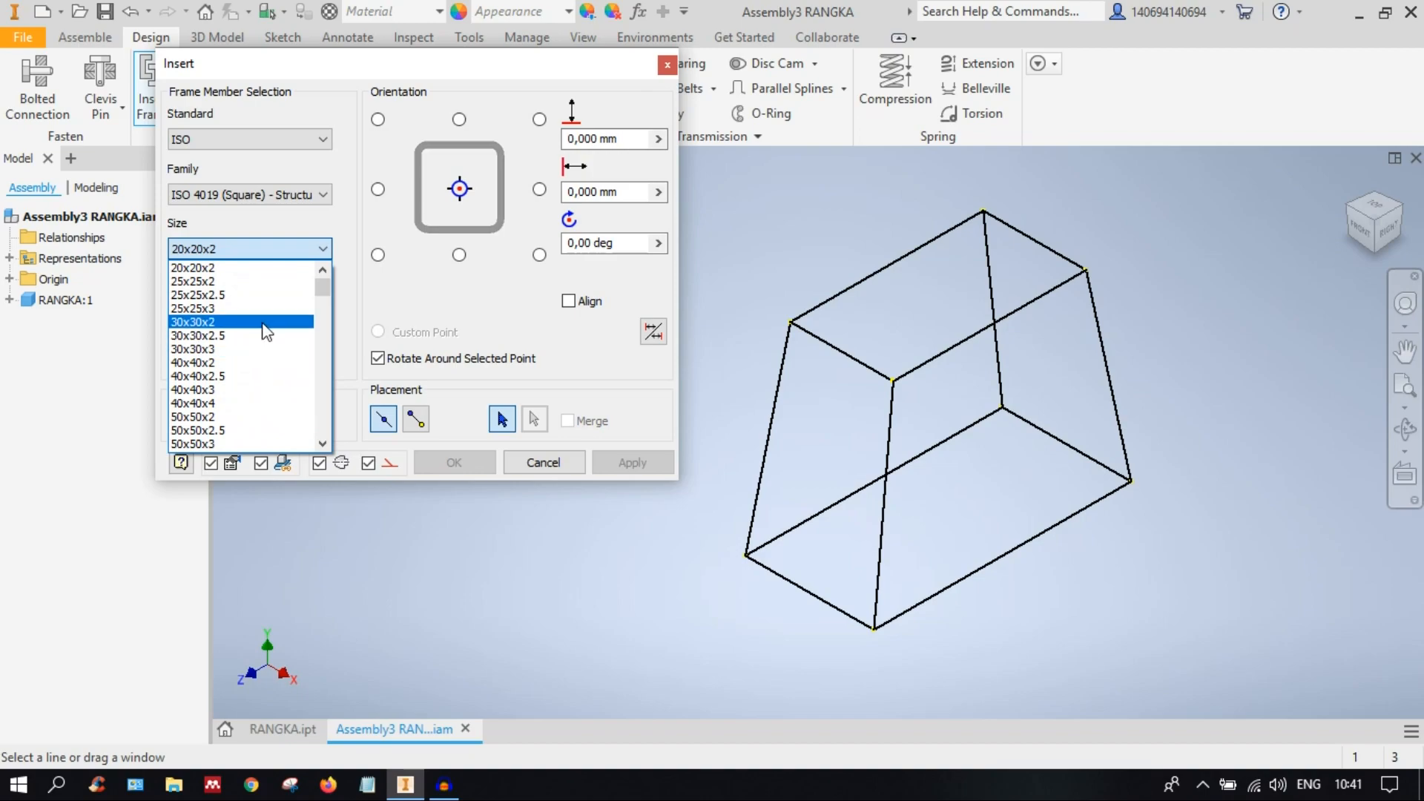
click(211, 326)
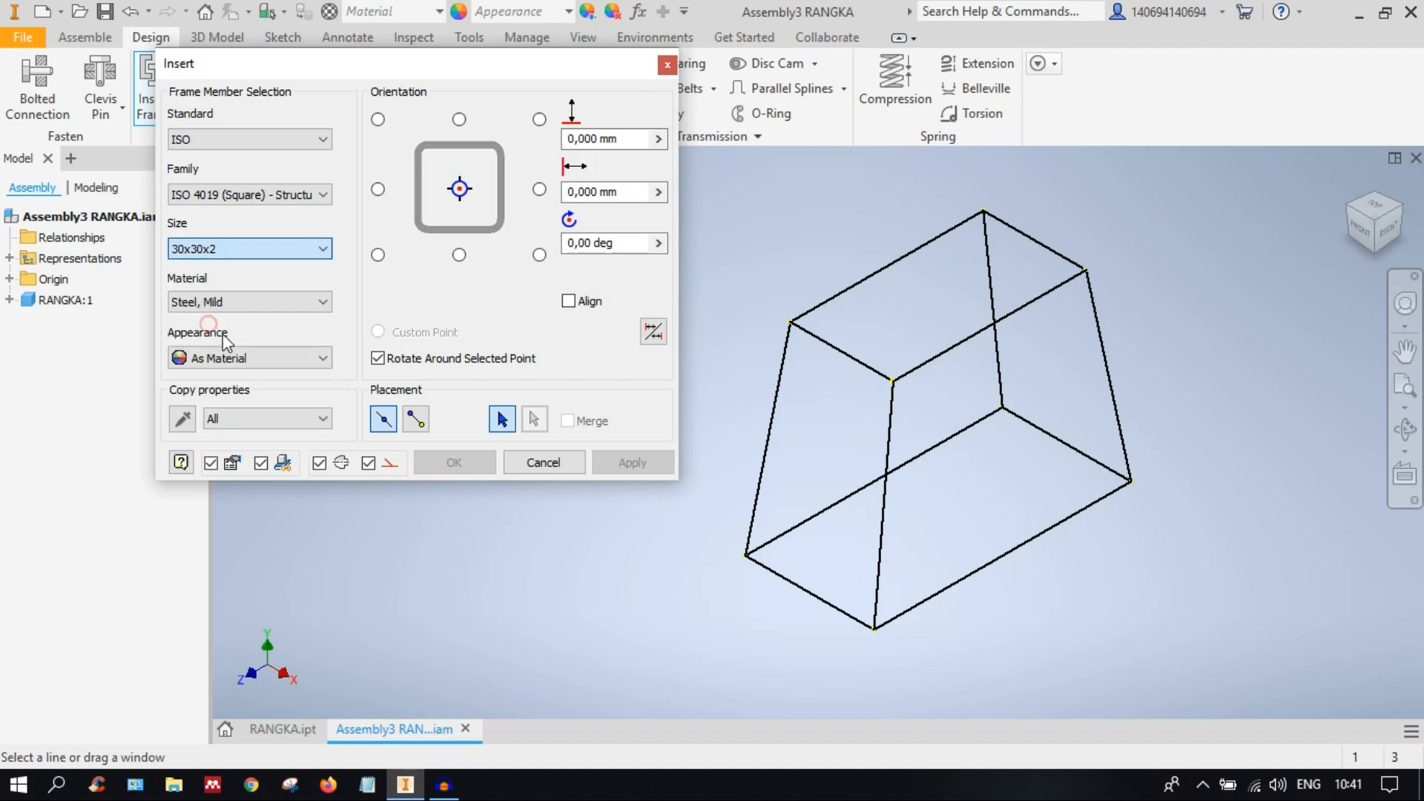
Step: Look through the available materials and set the frame member material to Steel, Mild
click(256, 294)
scroll(256, 400, down, 1)
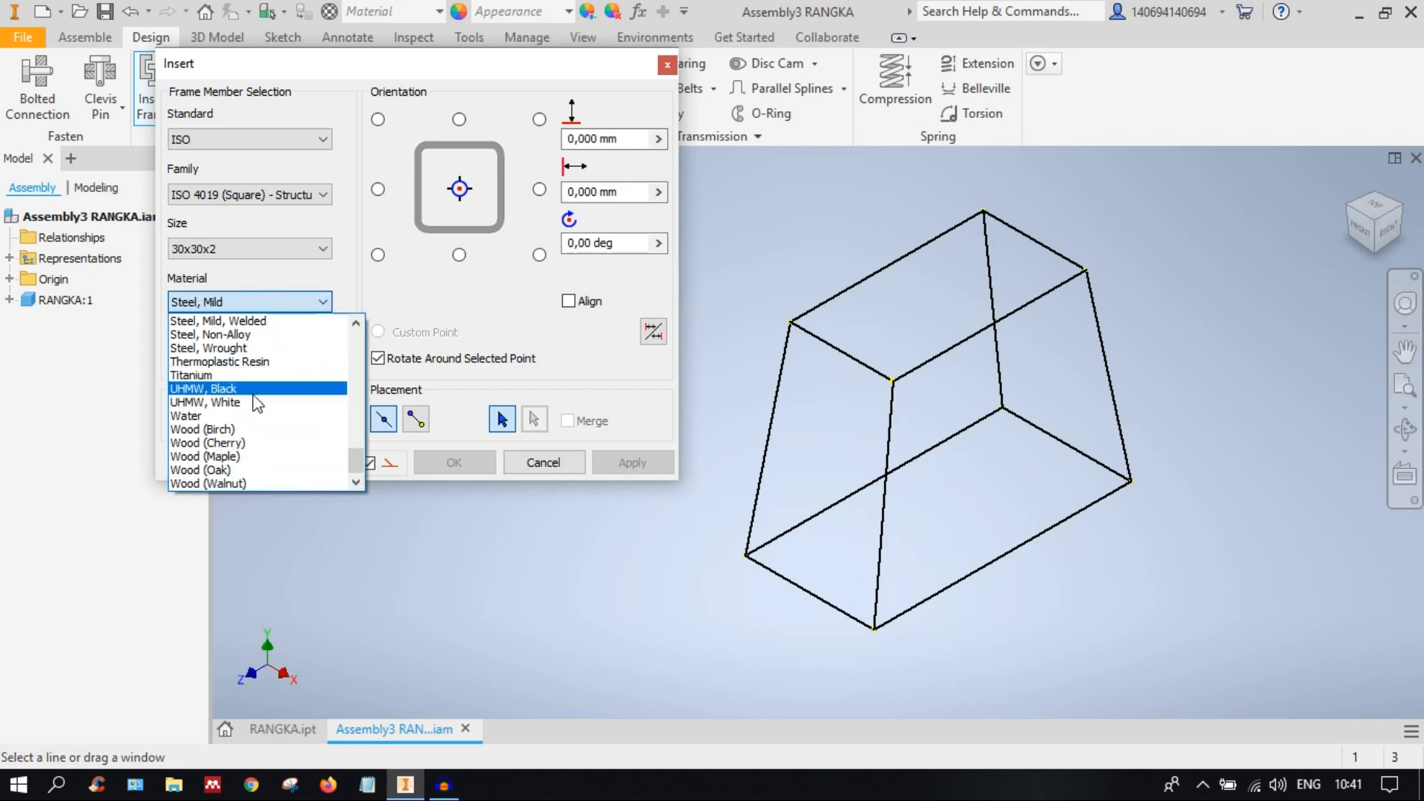
scroll(256, 405, up, 15)
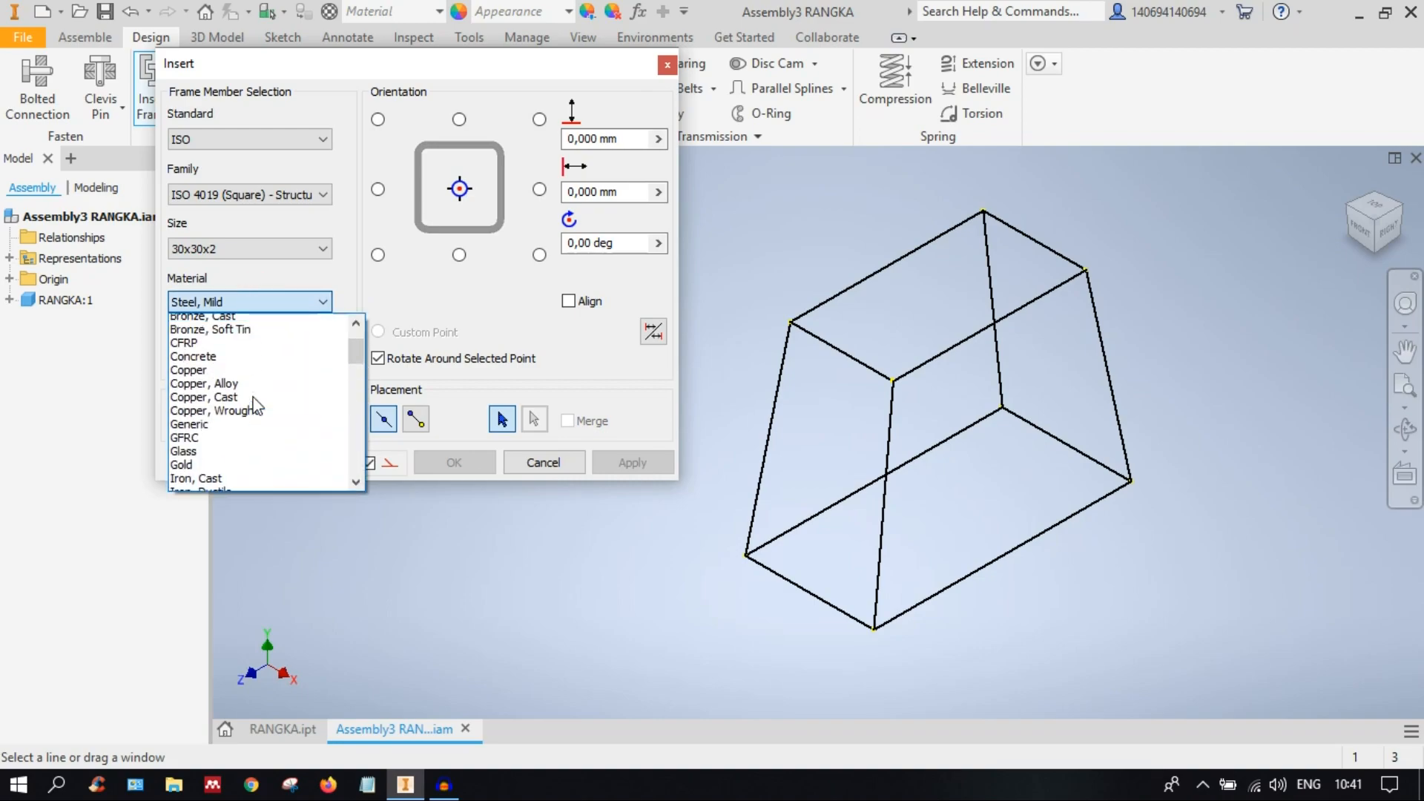
click(231, 287)
click(250, 301)
scroll(259, 416, down, 1)
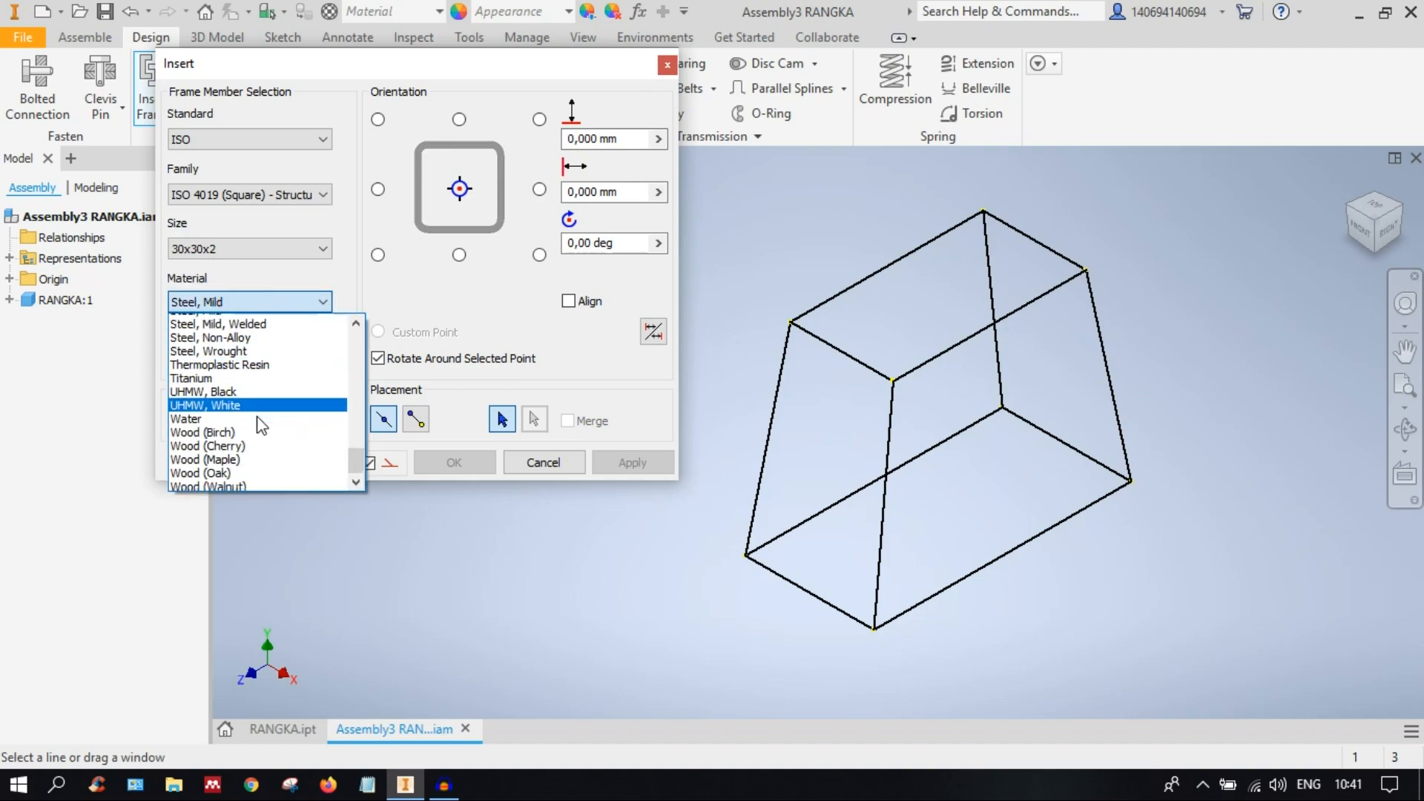
scroll(257, 411, up, 2)
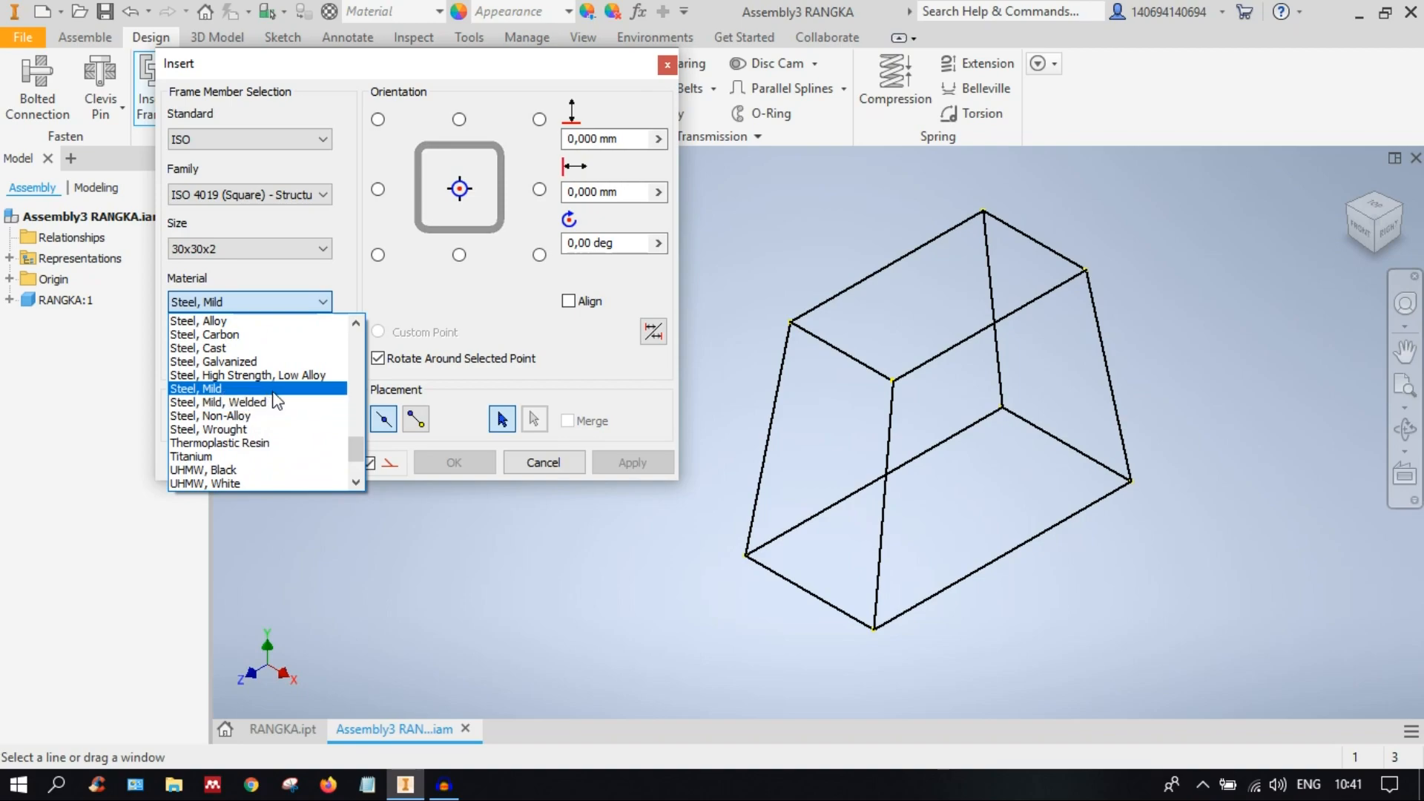
click(273, 390)
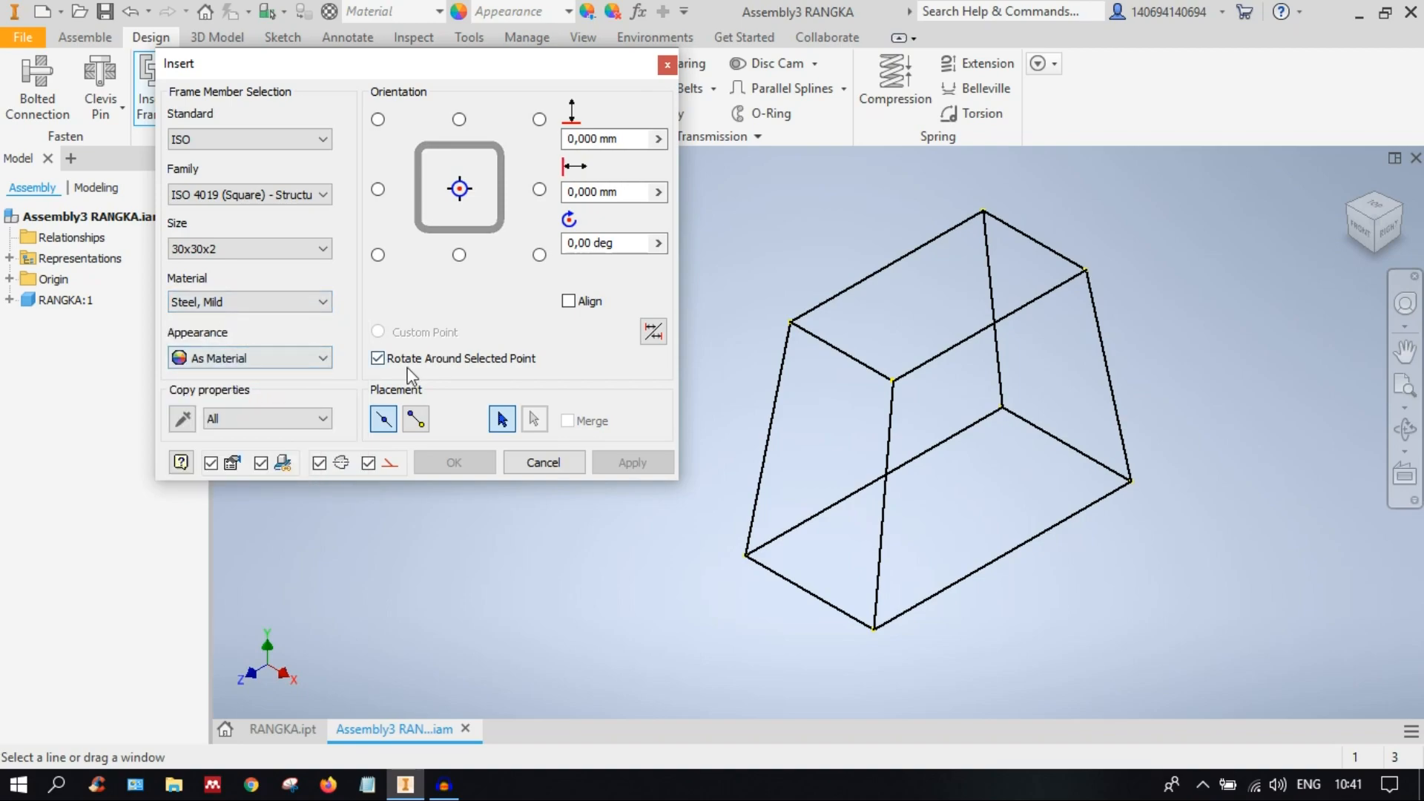
Step: Set the frame member appearance to As Material and switch the placement to inserting members between points
click(243, 359)
scroll(302, 443, down, 8)
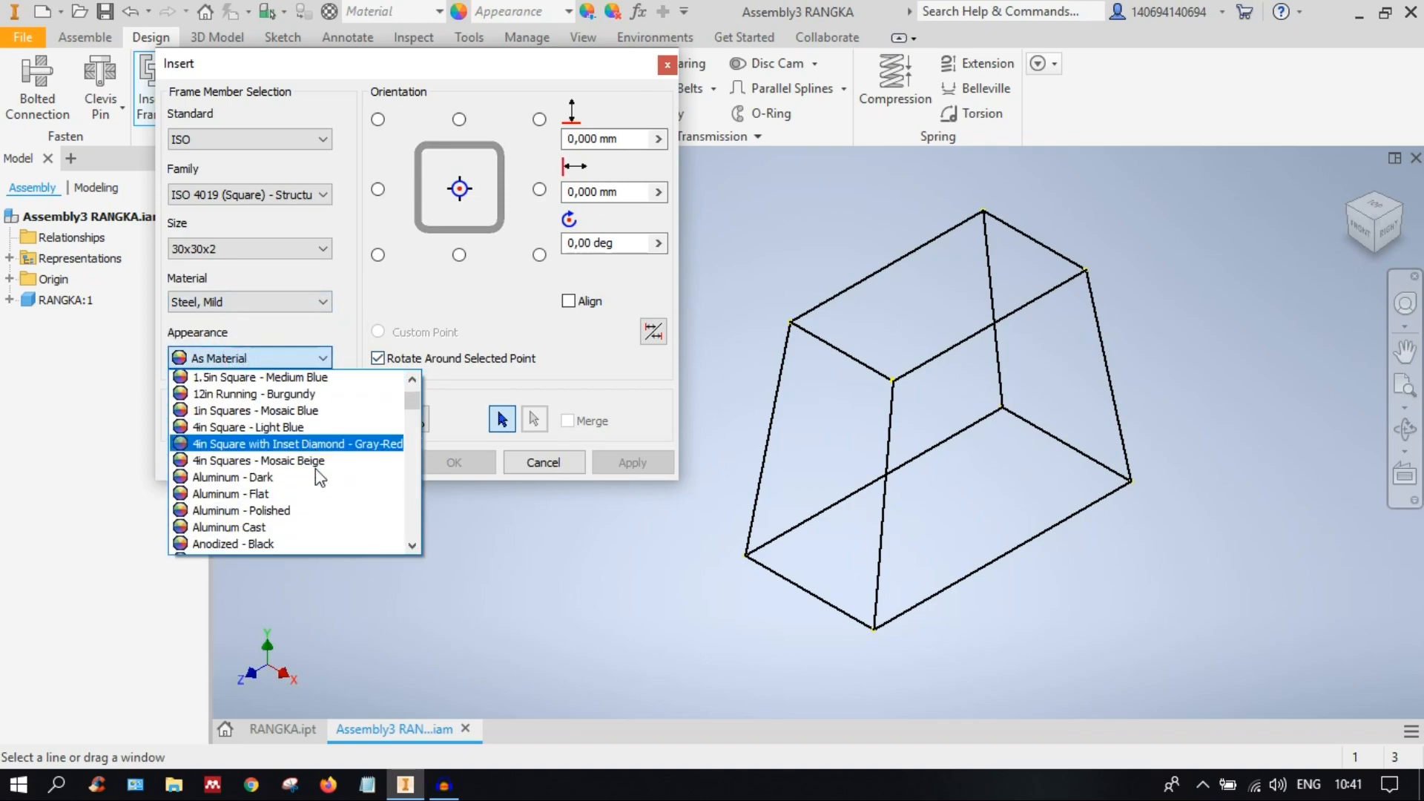
scroll(300, 439, down, 11)
scroll(294, 429, up, 6)
scroll(296, 430, up, 15)
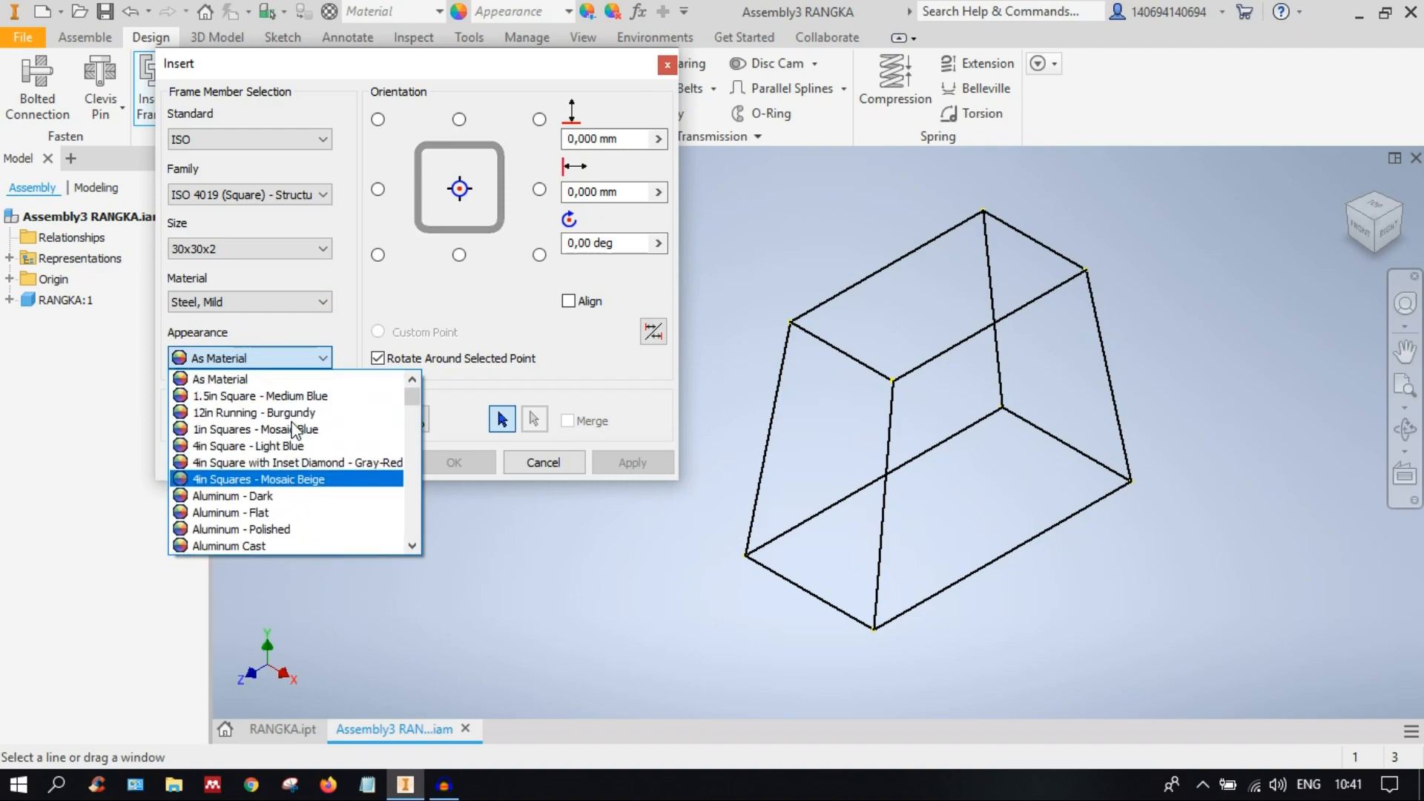
click(249, 379)
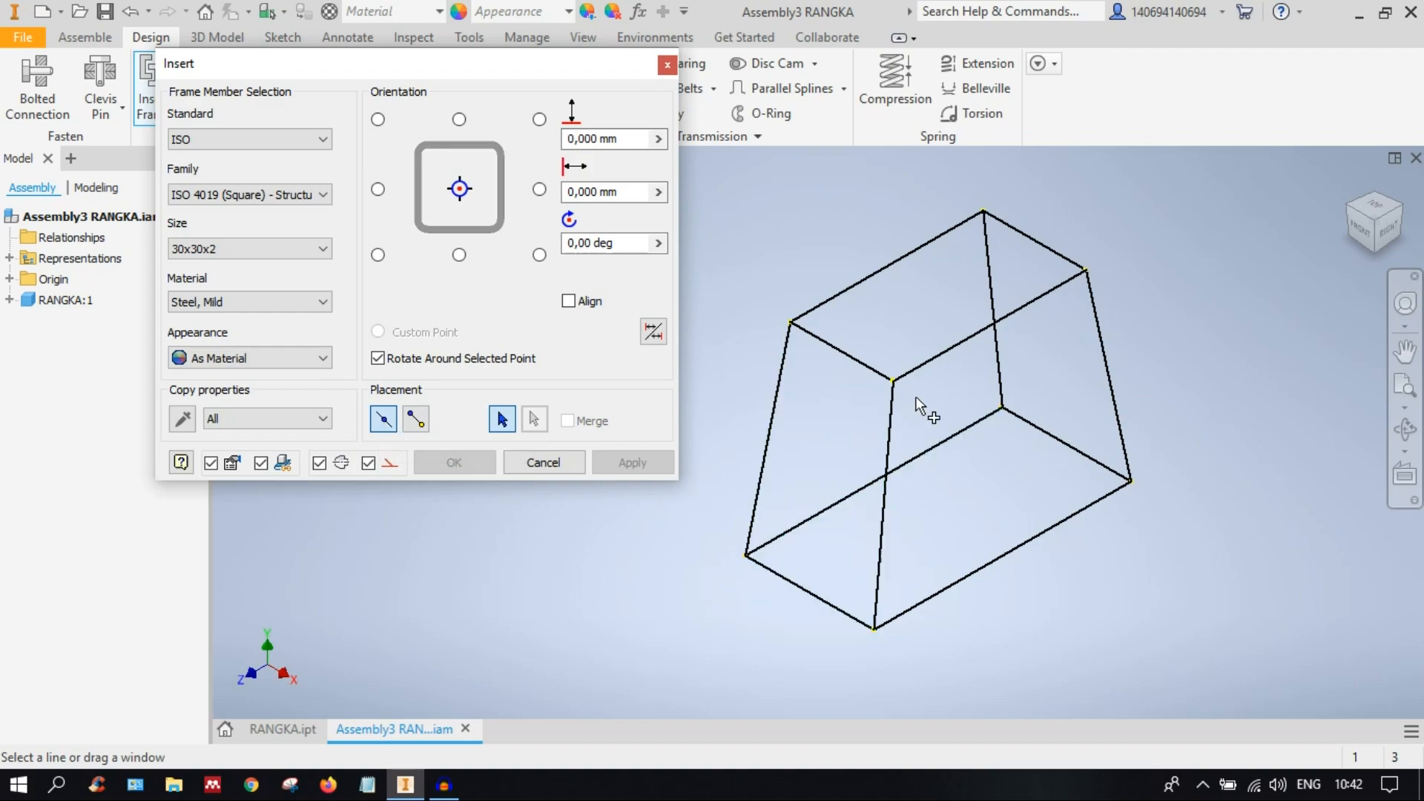
click(415, 419)
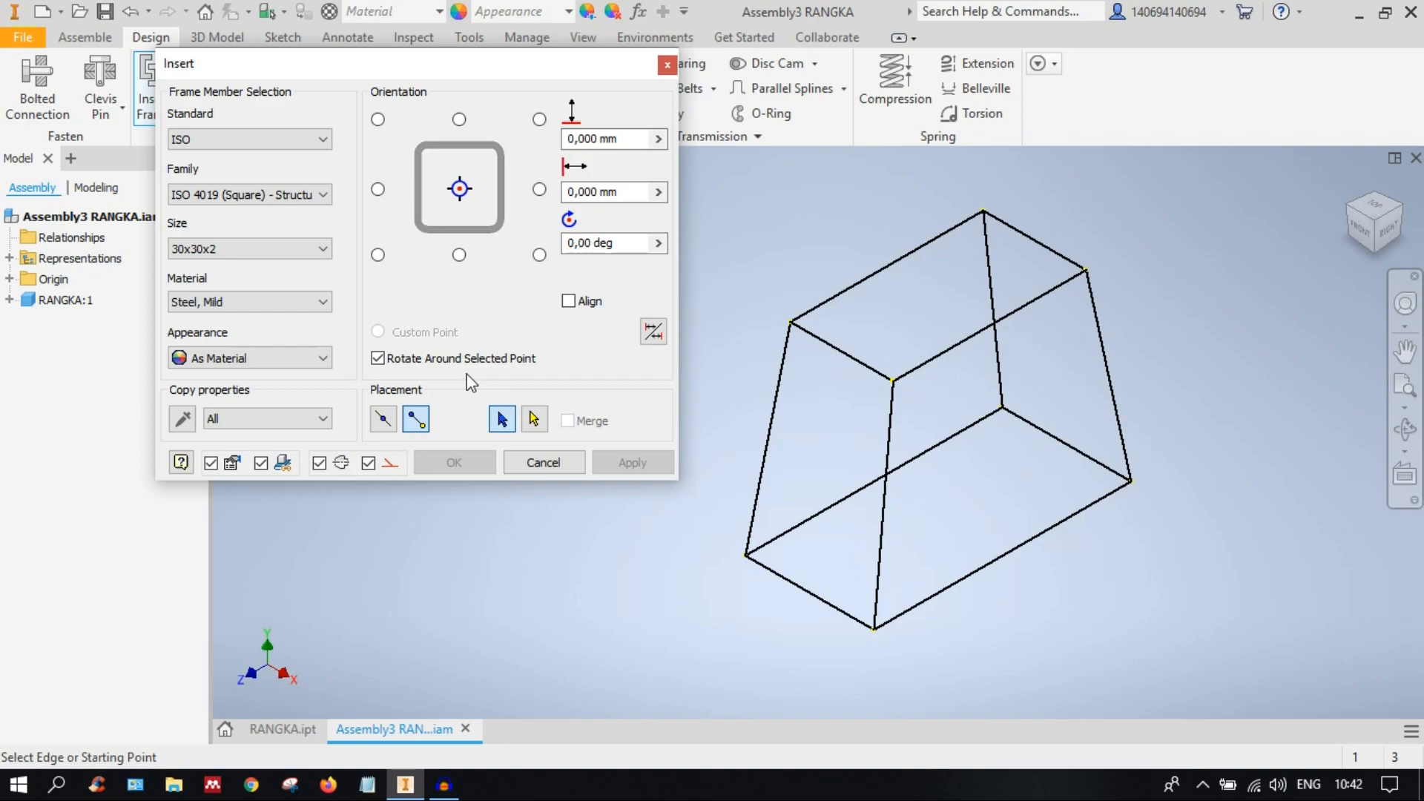
Step: Switch the placement to inserting members on edges and preview a member on the short bottom line of the frame
click(386, 423)
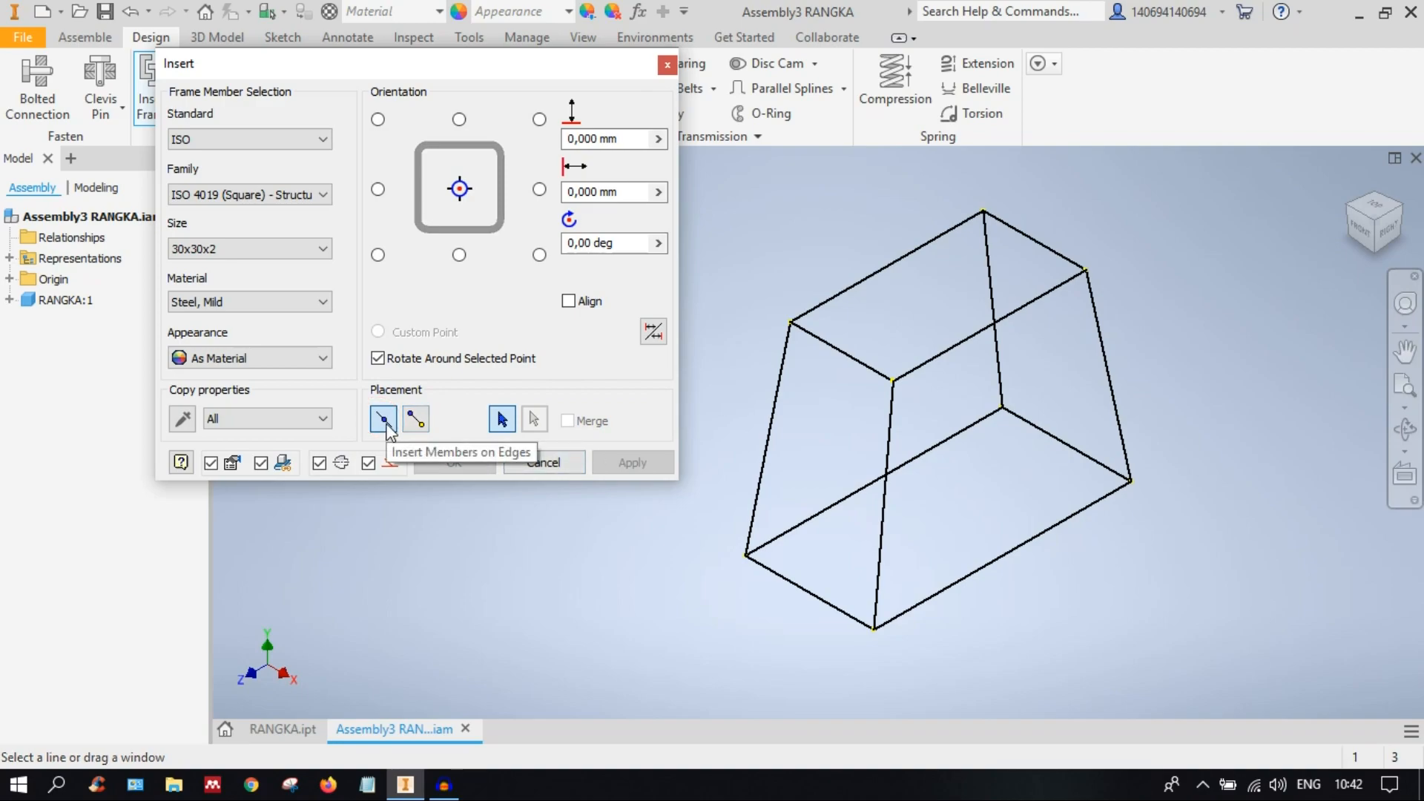
click(816, 596)
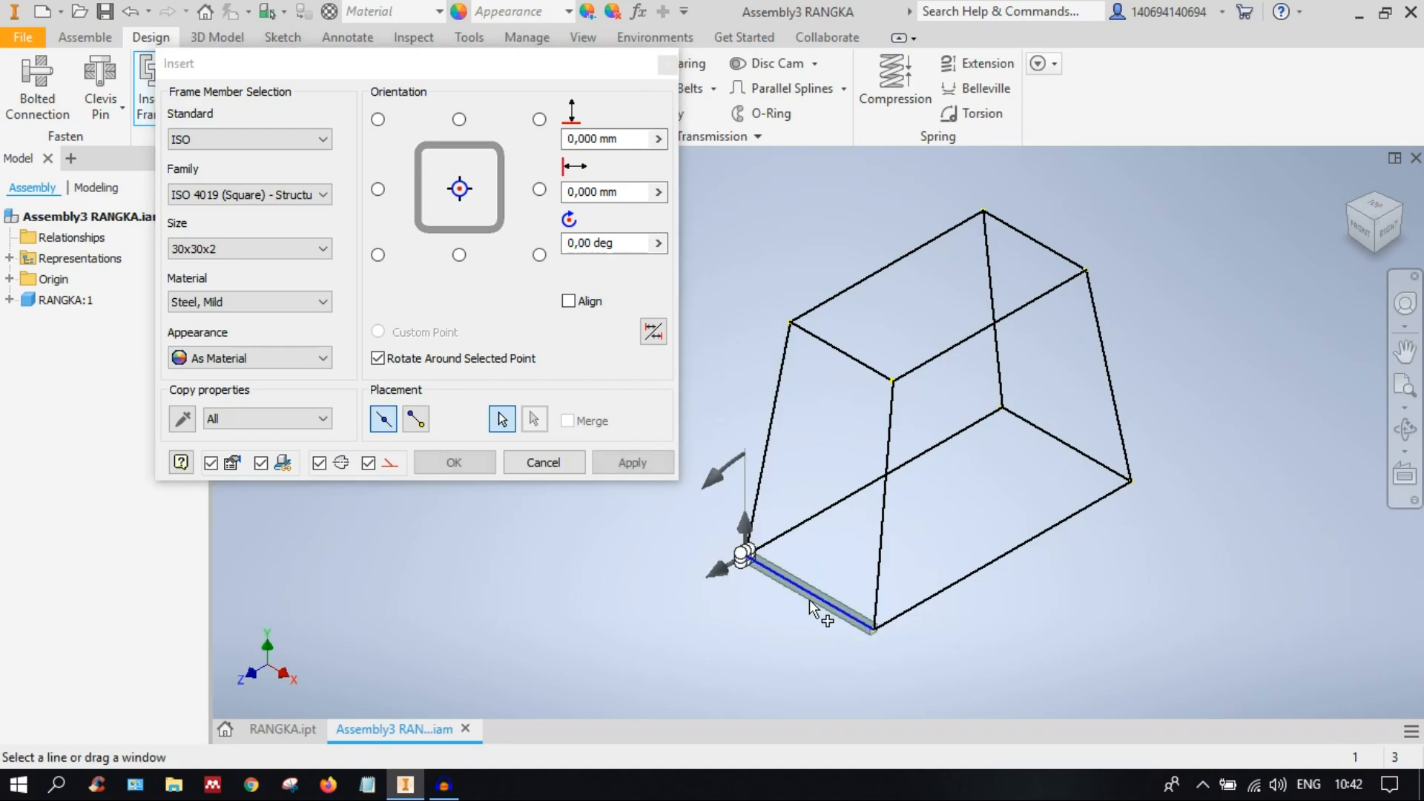
scroll(874, 610, down, 6)
scroll(858, 612, up, 2)
middle_drag(853, 534, 916, 372)
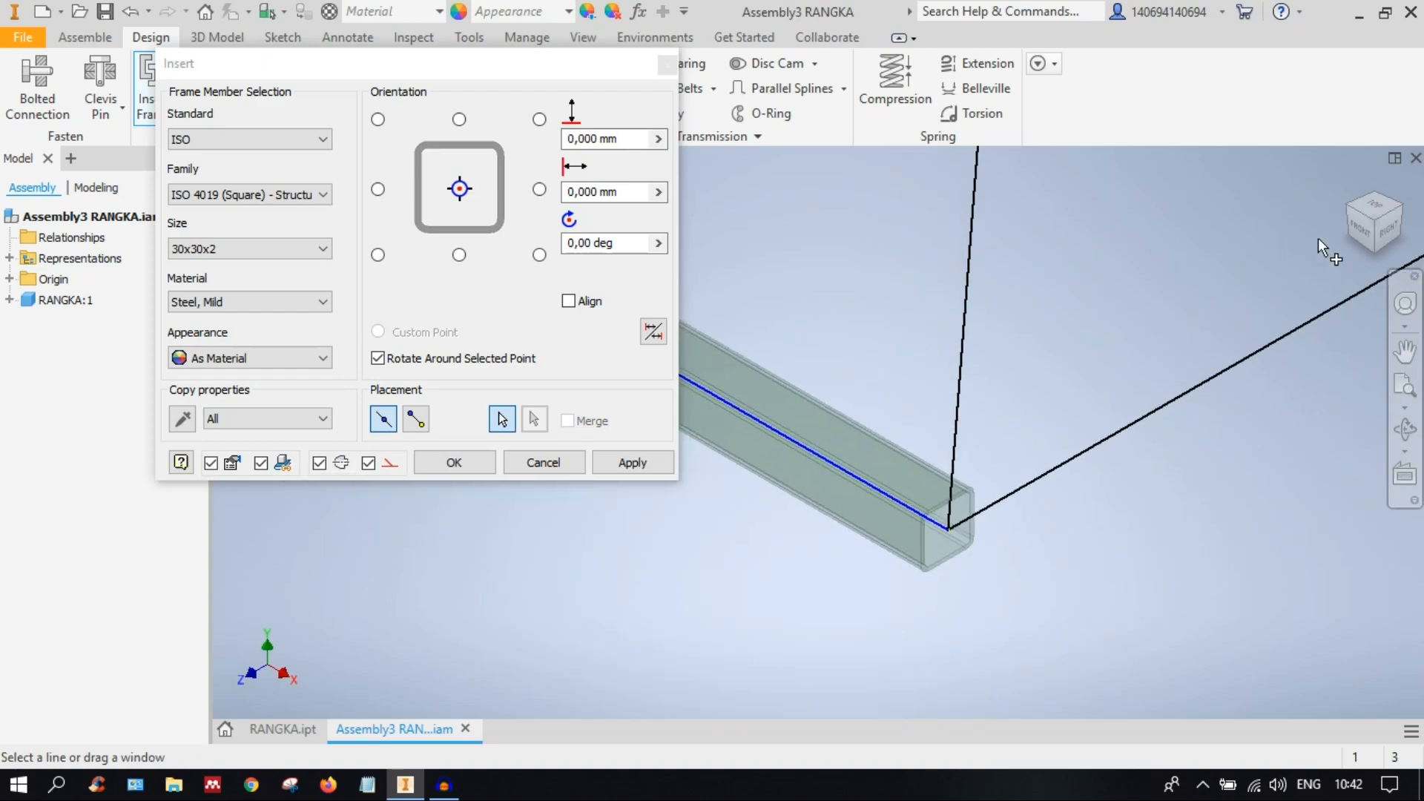
scroll(1144, 394, up, 3)
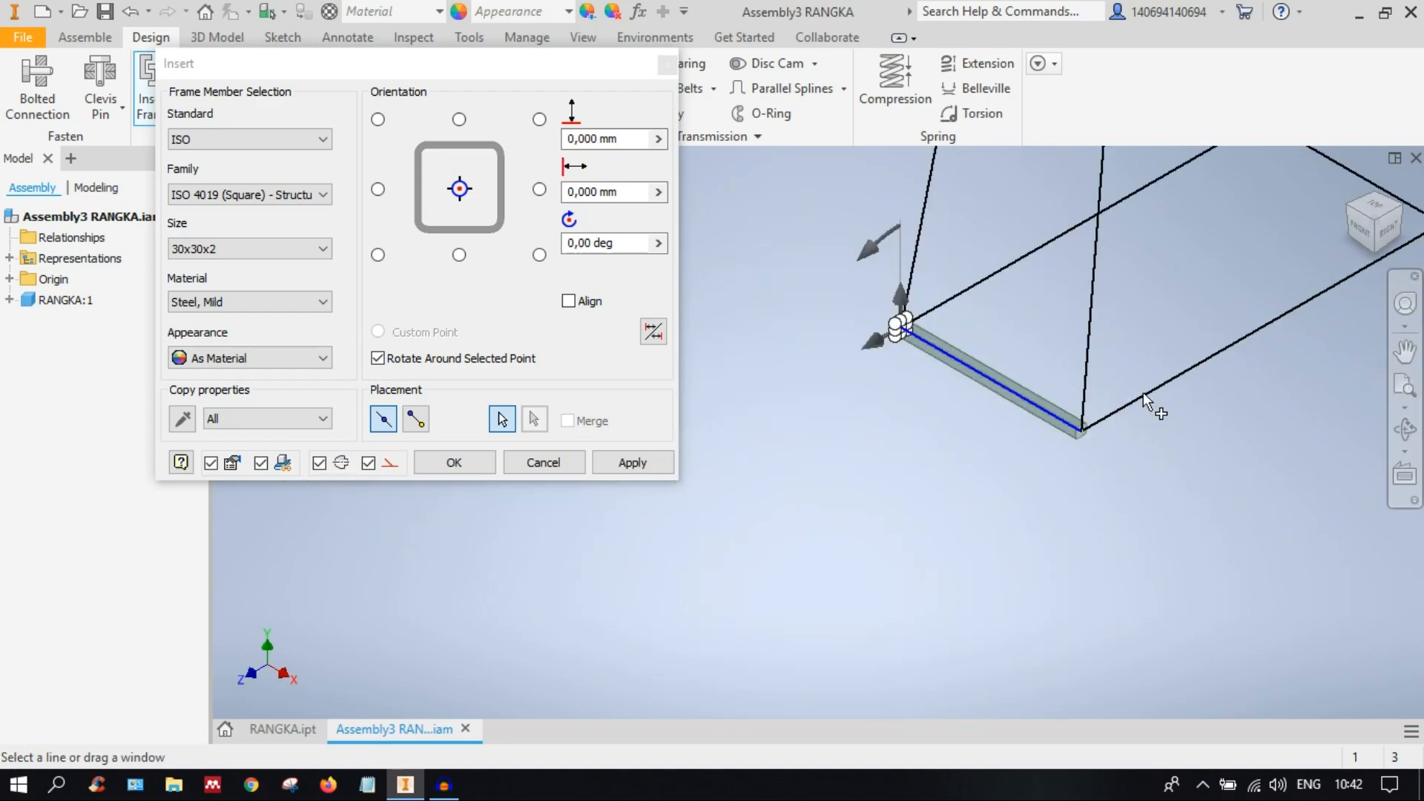
click(1345, 203)
scroll(954, 511, down, 6)
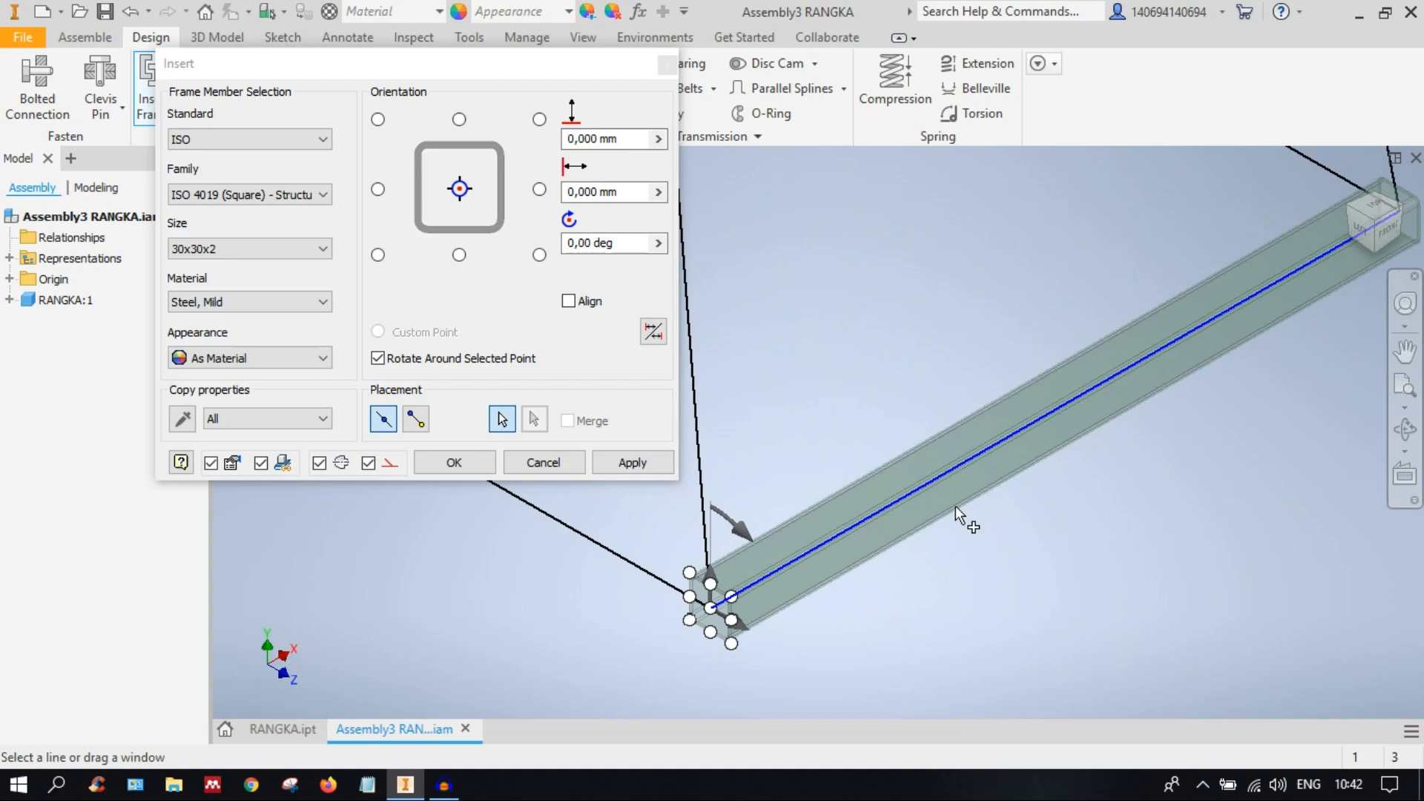
click(1357, 231)
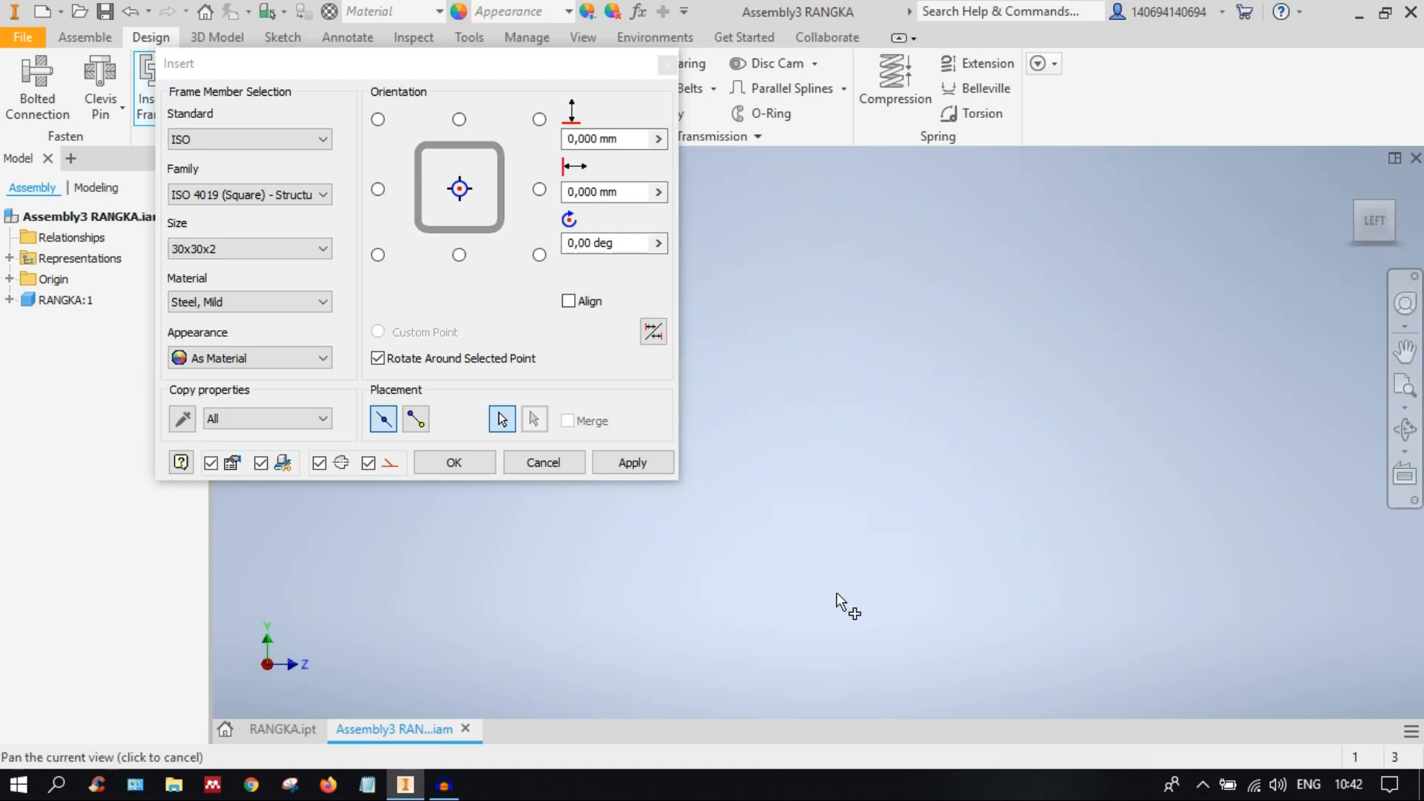
scroll(1053, 504, down, 8)
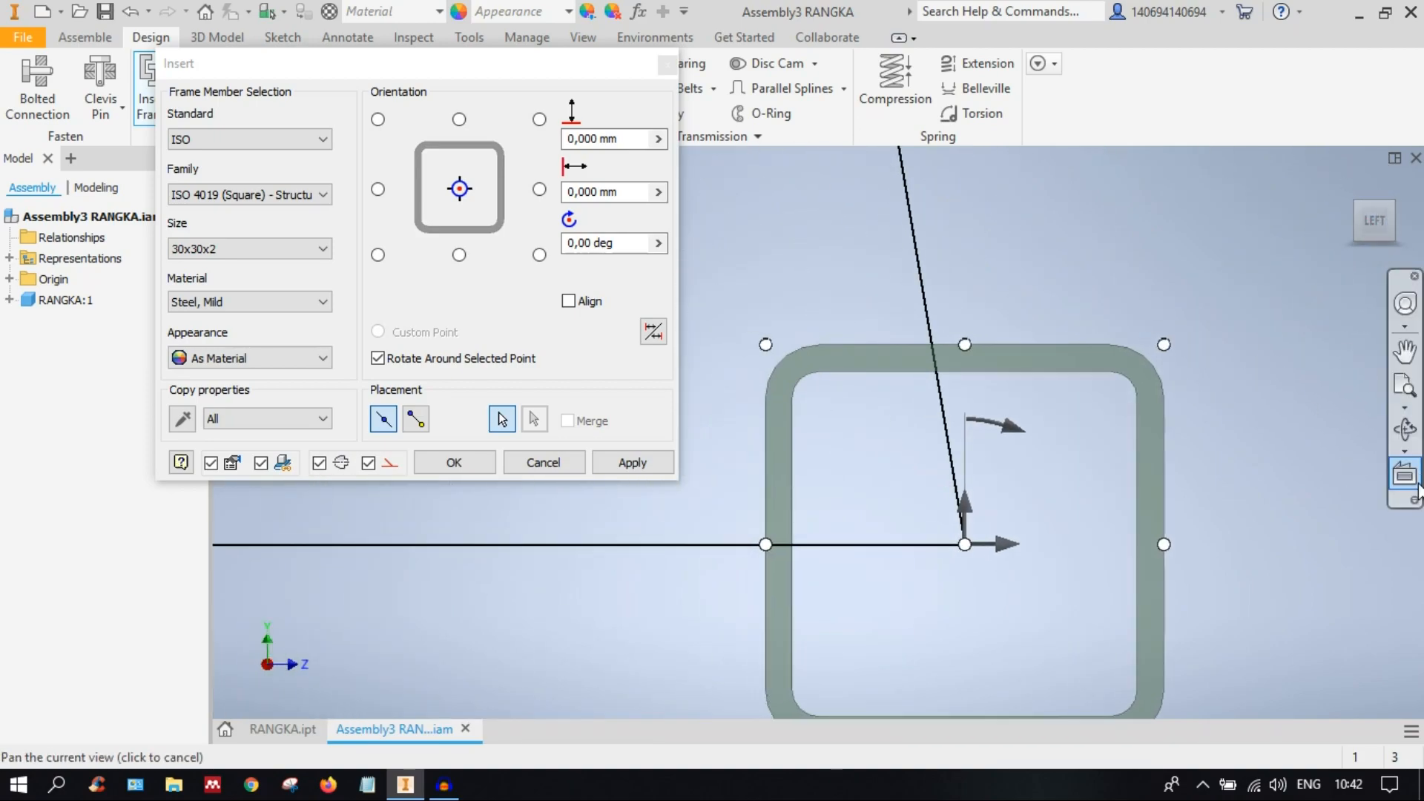
scroll(1031, 512, down, 4)
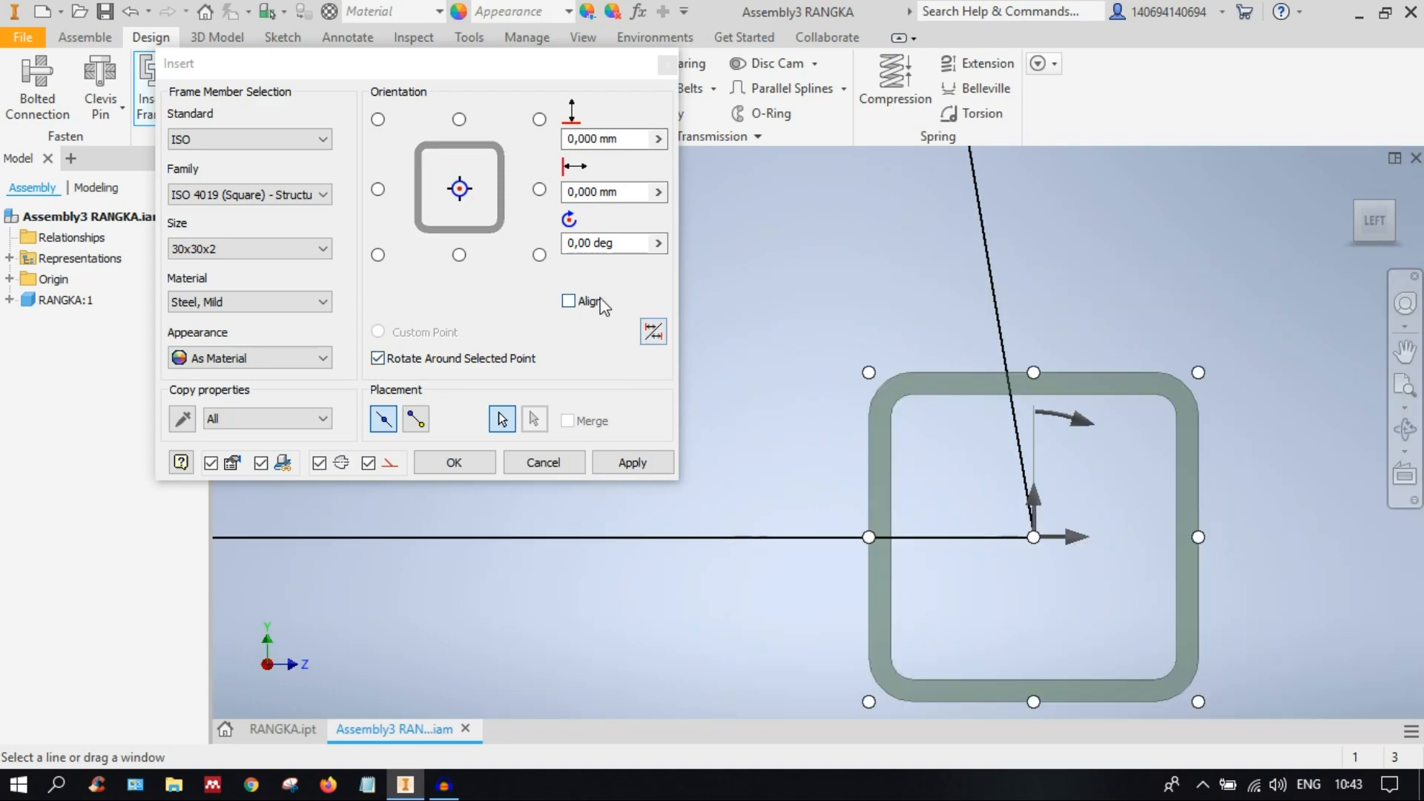
Step: Try the alignment option and rotate the previewed square profile to 5 degrees
click(579, 302)
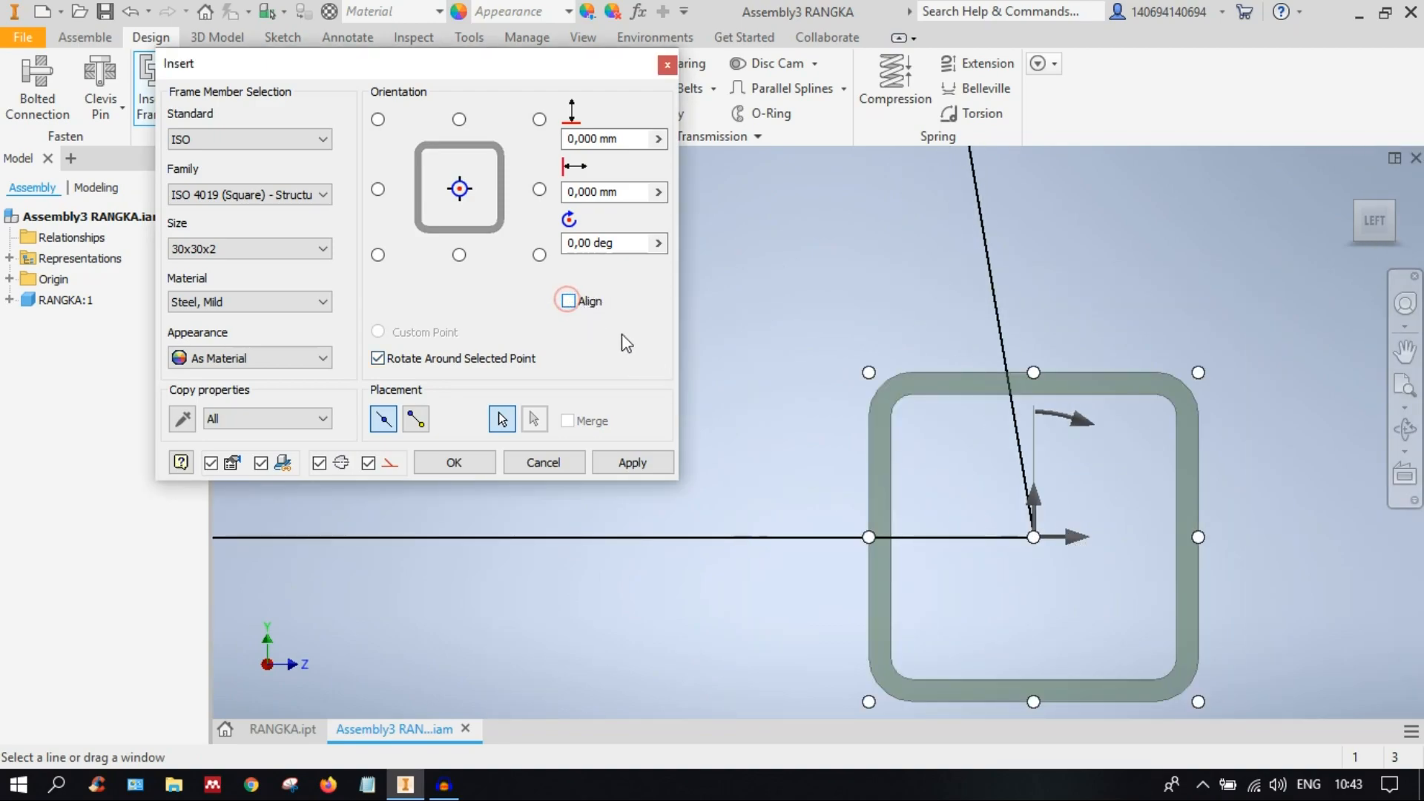
click(579, 303)
click(1085, 426)
mouse_move(1089, 437)
mouse_down()
mouse_move(1138, 513)
mouse_move(1036, 381)
mouse_move(851, 394)
mouse_move(970, 365)
mouse_move(1138, 488)
mouse_move(1063, 406)
mouse_move(940, 384)
mouse_move(1110, 425)
mouse_move(1097, 428)
mouse_up()
Step: Try the profile's side and corner anchor points, and return the anchor to the centre
click(379, 190)
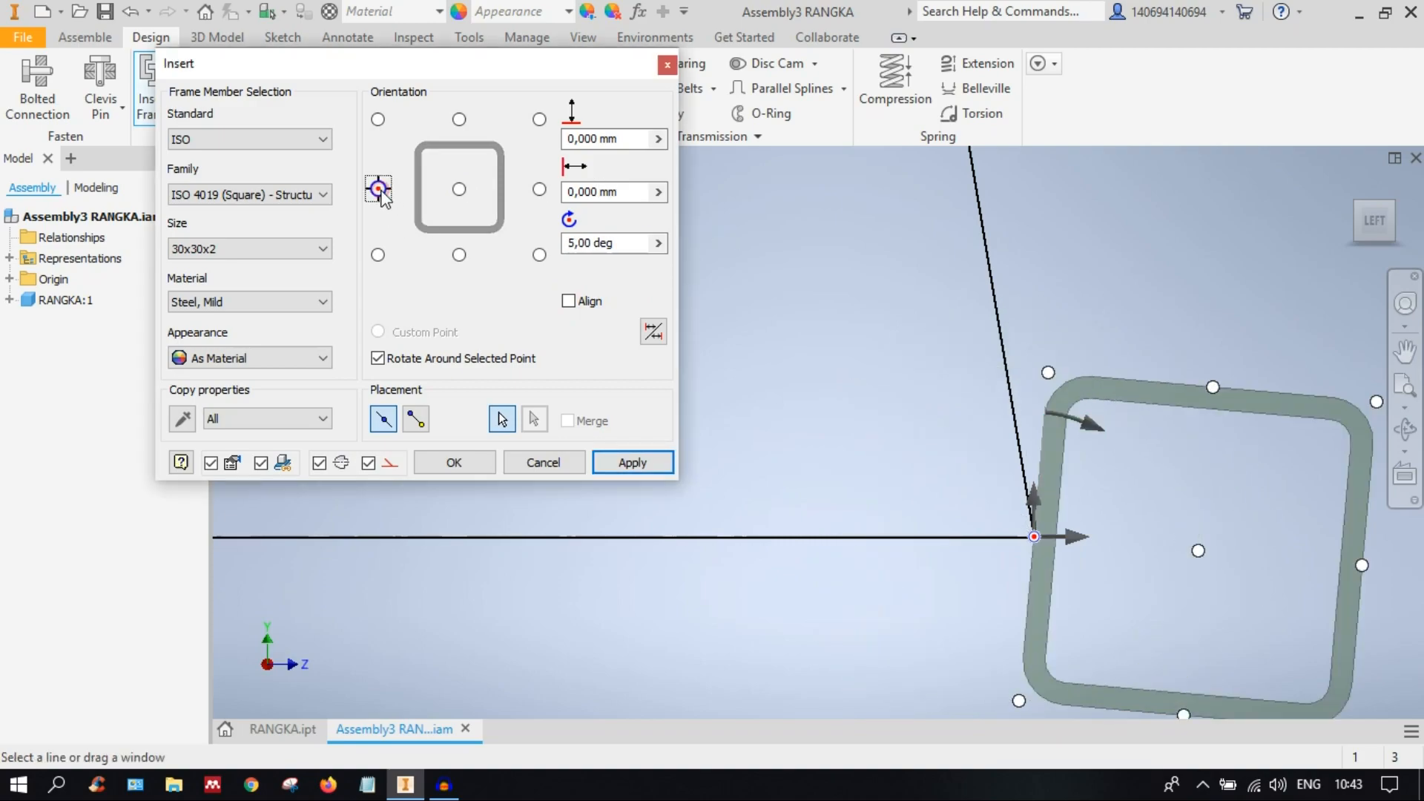
click(540, 190)
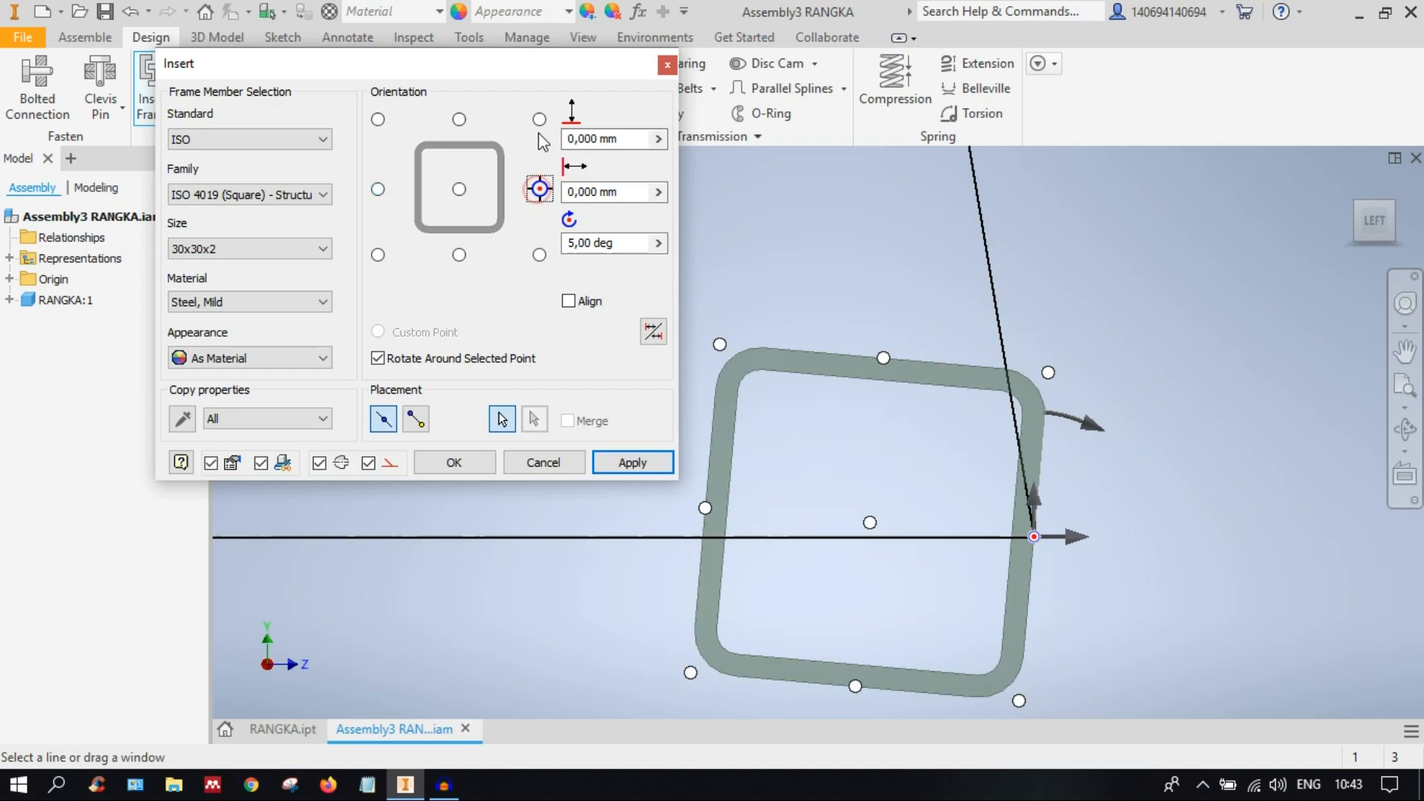
click(540, 118)
click(540, 254)
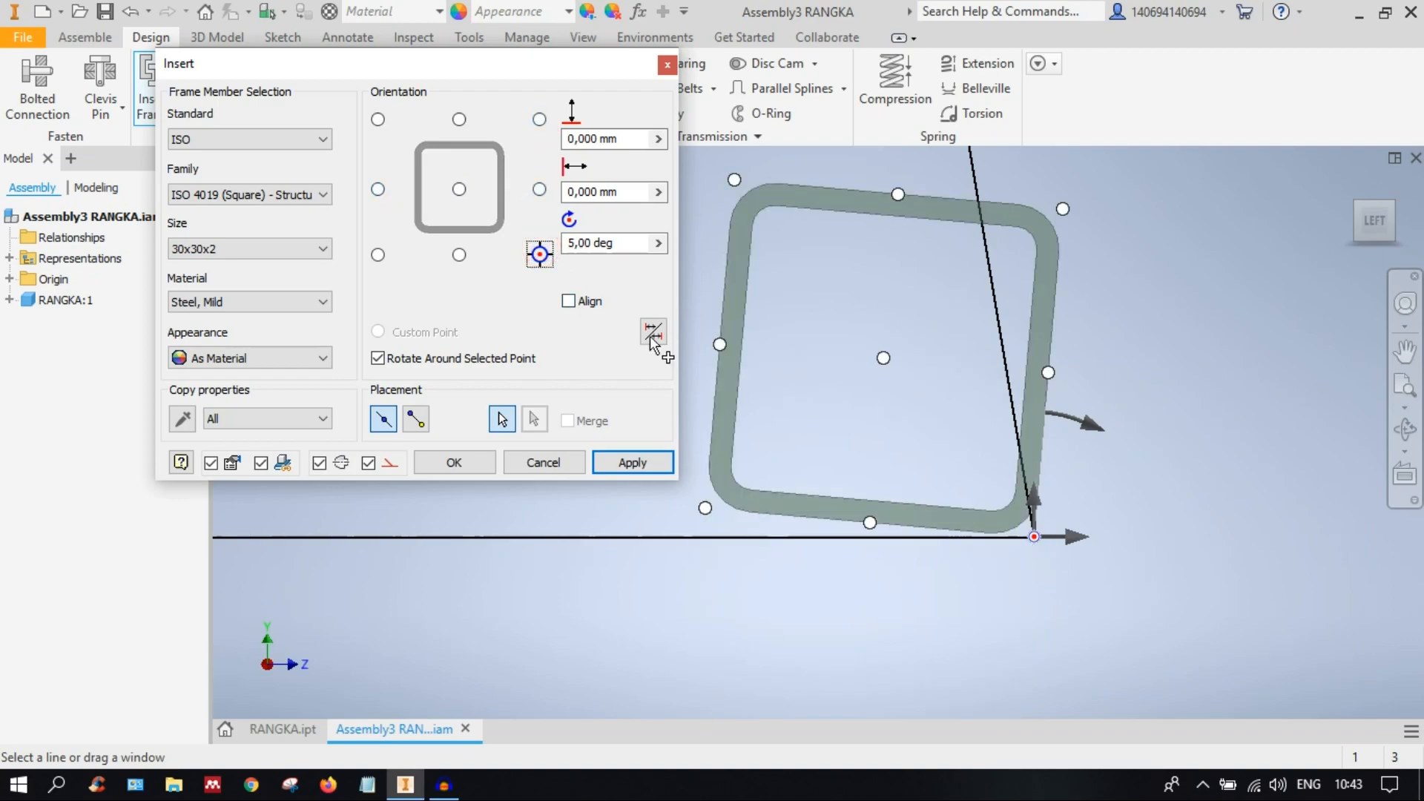
click(461, 190)
scroll(941, 459, up, 5)
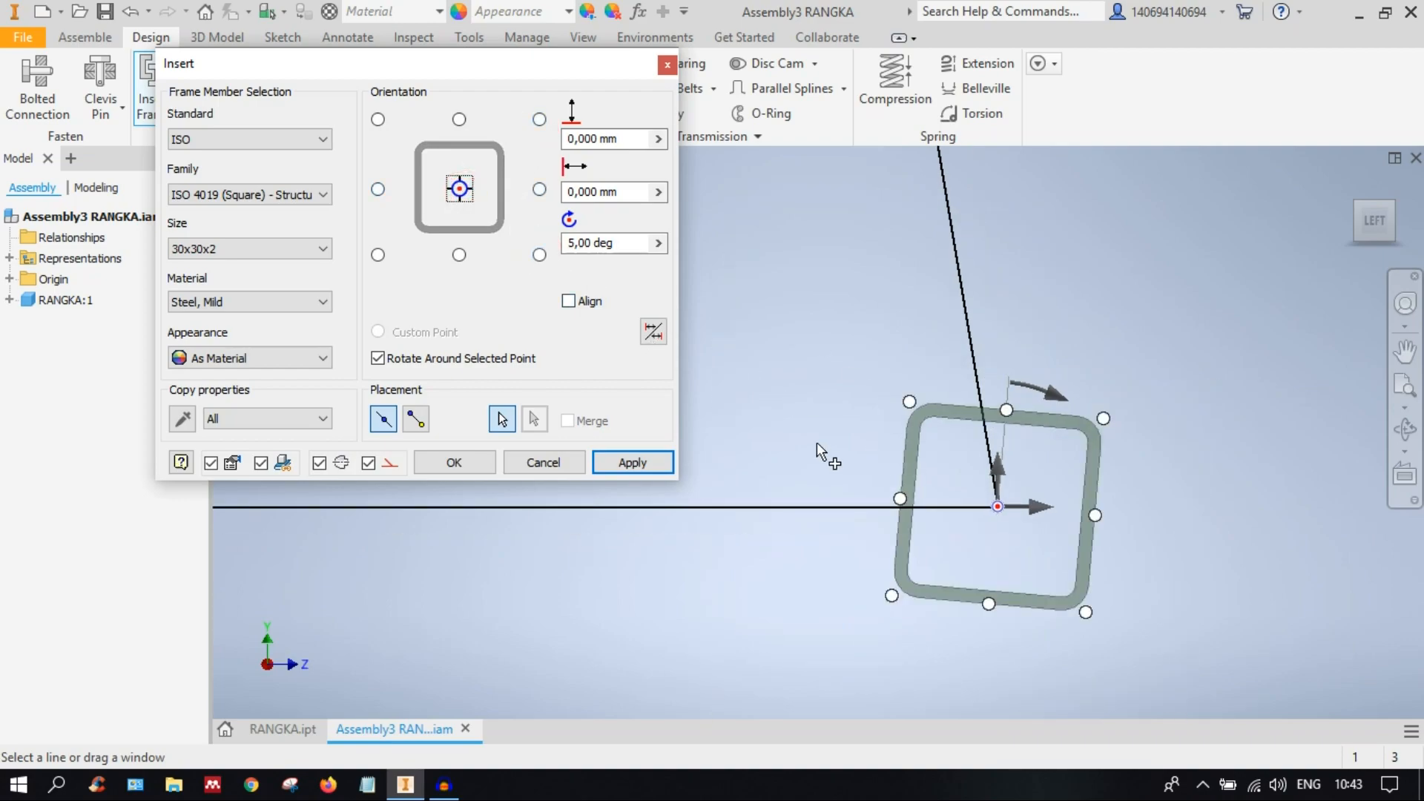
scroll(819, 437, down, 6)
middle_drag(883, 442, 827, 274)
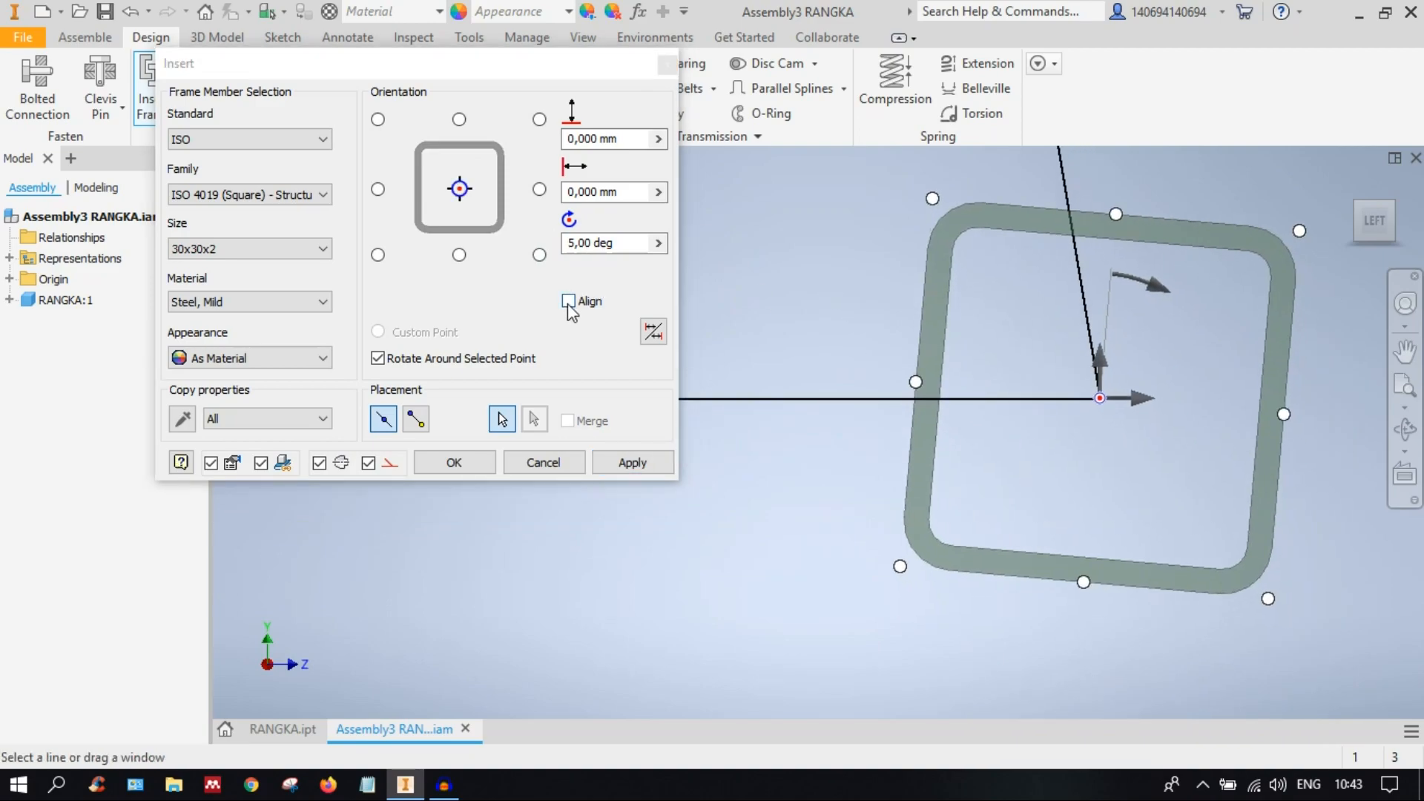
Step: Enable alignment for the frame member and rotate the profile to 115 degrees
click(568, 301)
click(648, 291)
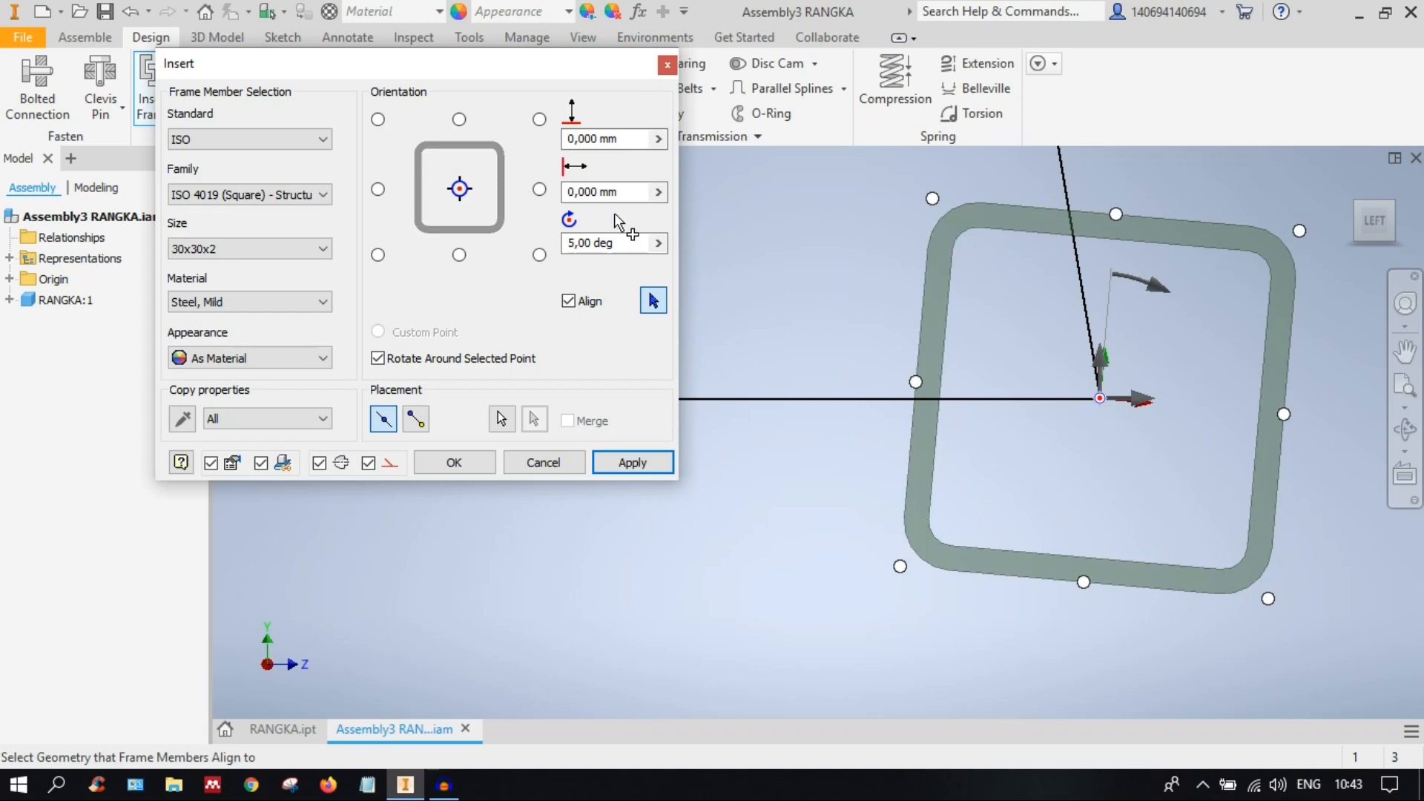
click(617, 244)
mouse_move(1155, 288)
mouse_down()
mouse_move(1083, 268)
mouse_move(978, 283)
mouse_move(991, 306)
mouse_move(1196, 295)
mouse_move(1207, 385)
mouse_move(1005, 313)
mouse_move(1212, 395)
mouse_move(1068, 440)
mouse_move(1133, 439)
mouse_move(1126, 355)
mouse_move(1159, 281)
mouse_up()
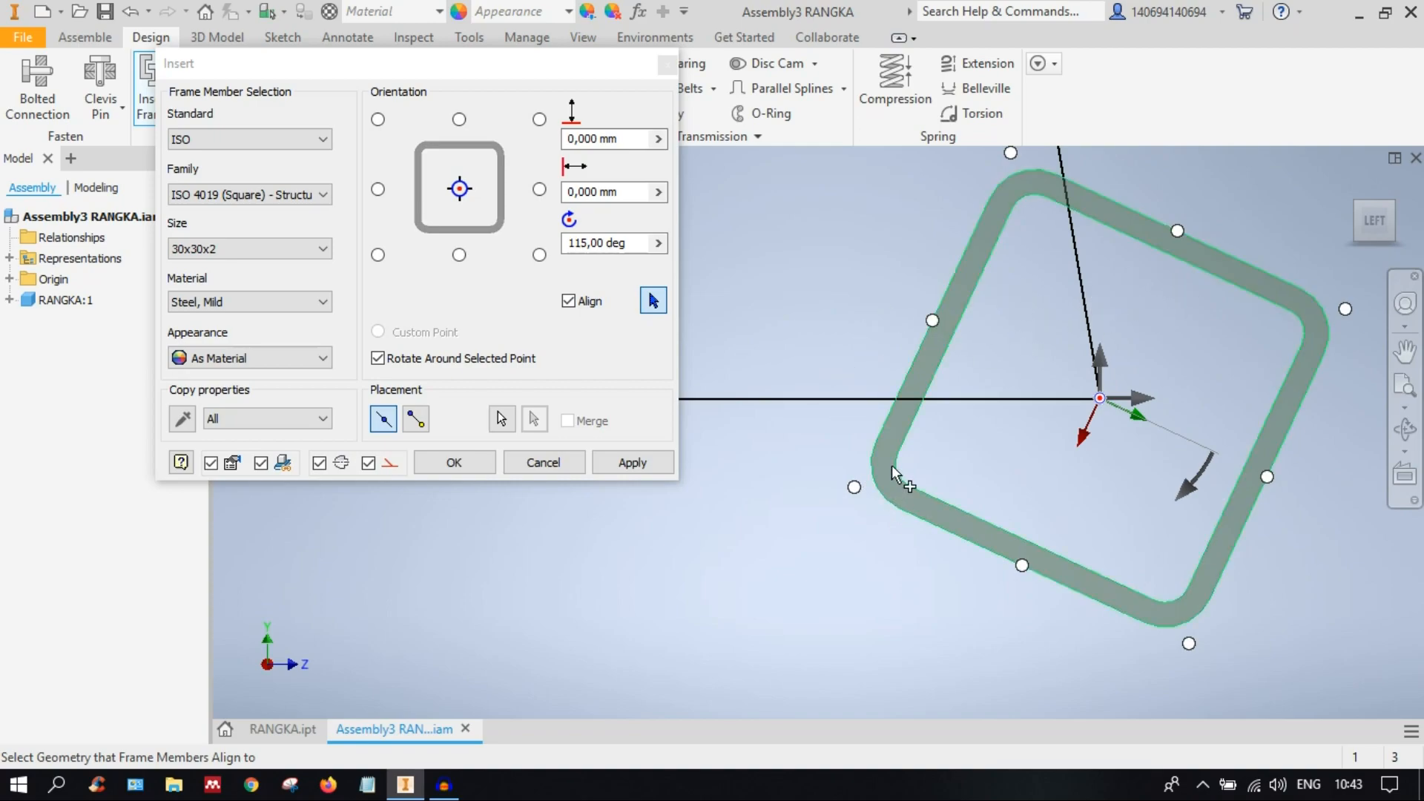
Step: Align the profile to the adjoining long bottom line and insert the member, accepting the default frame and member file names
click(665, 297)
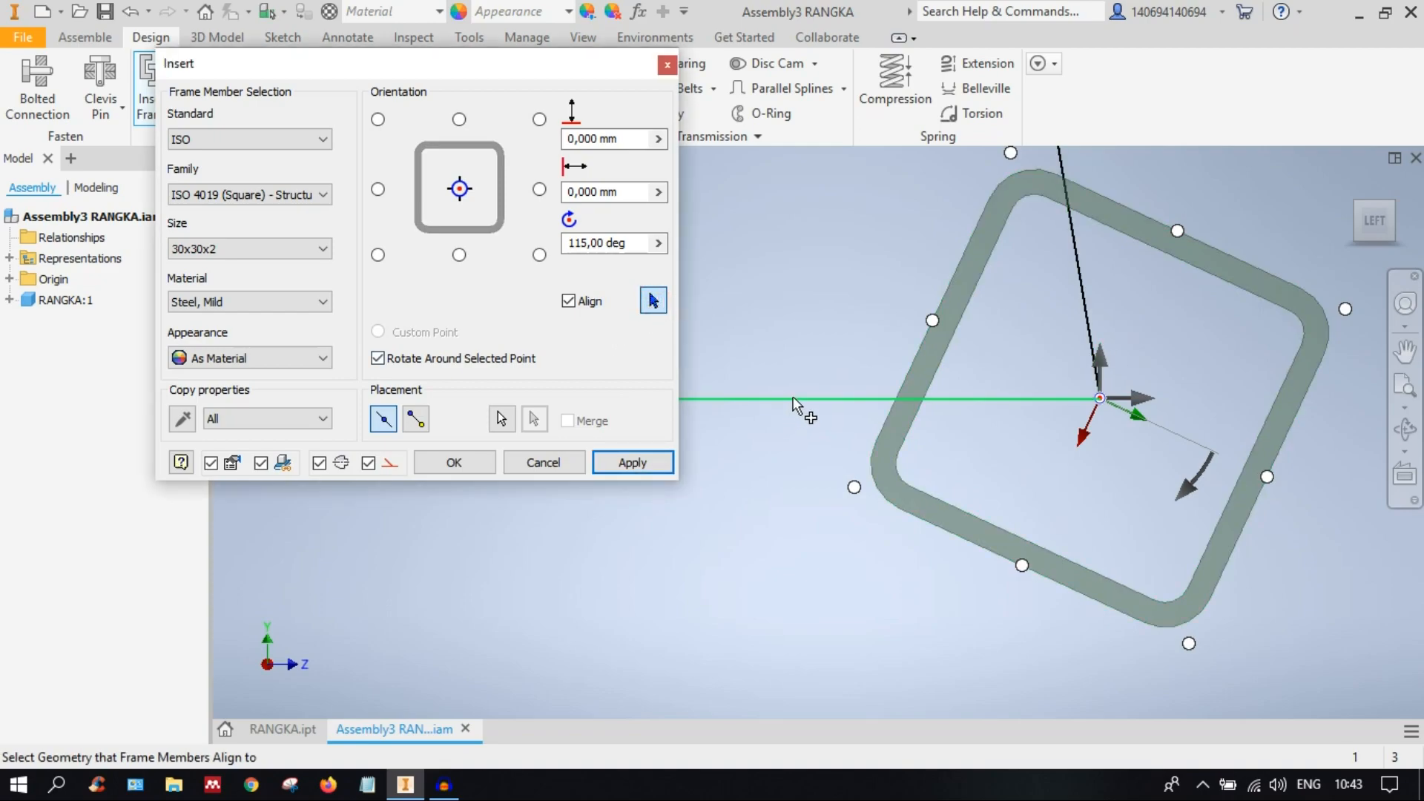
click(826, 395)
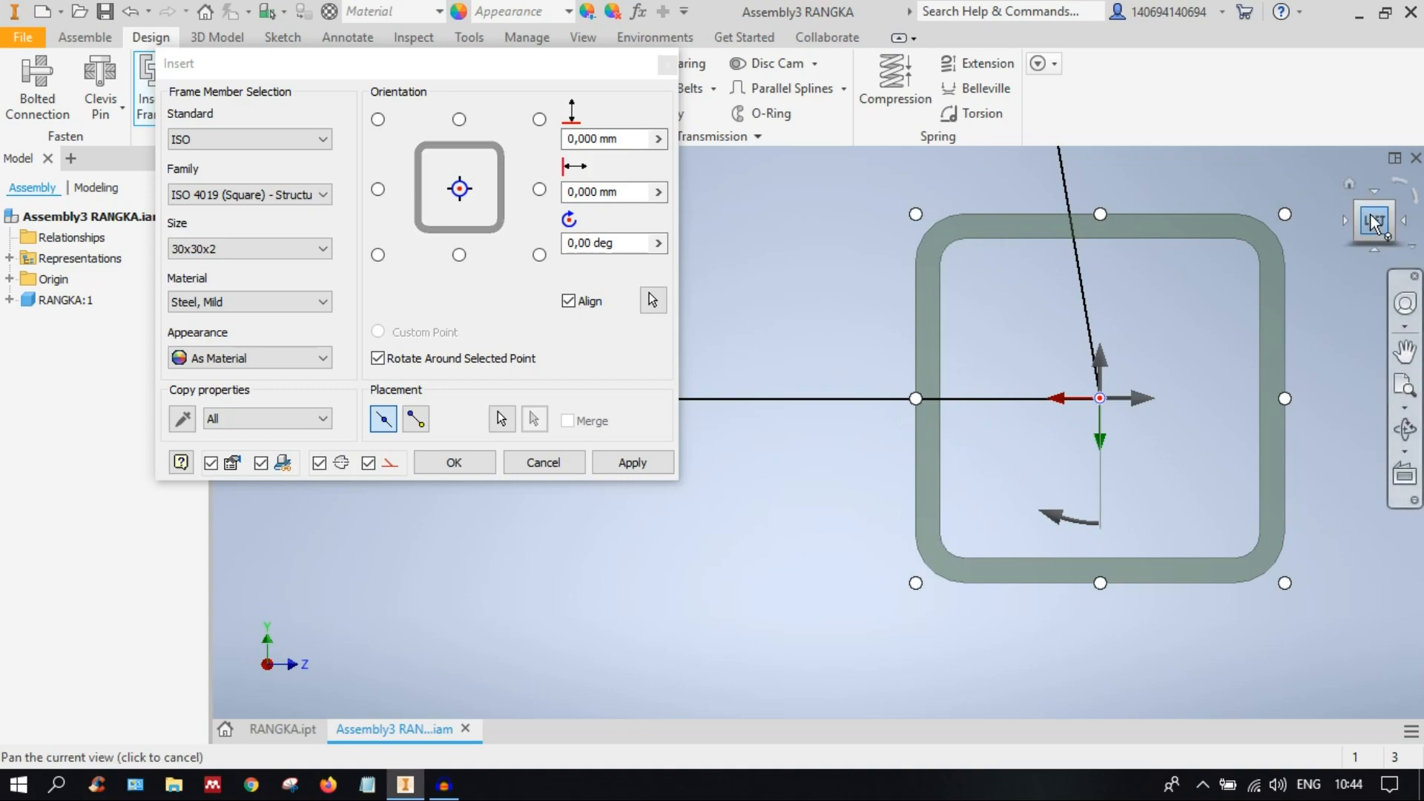
click(1401, 212)
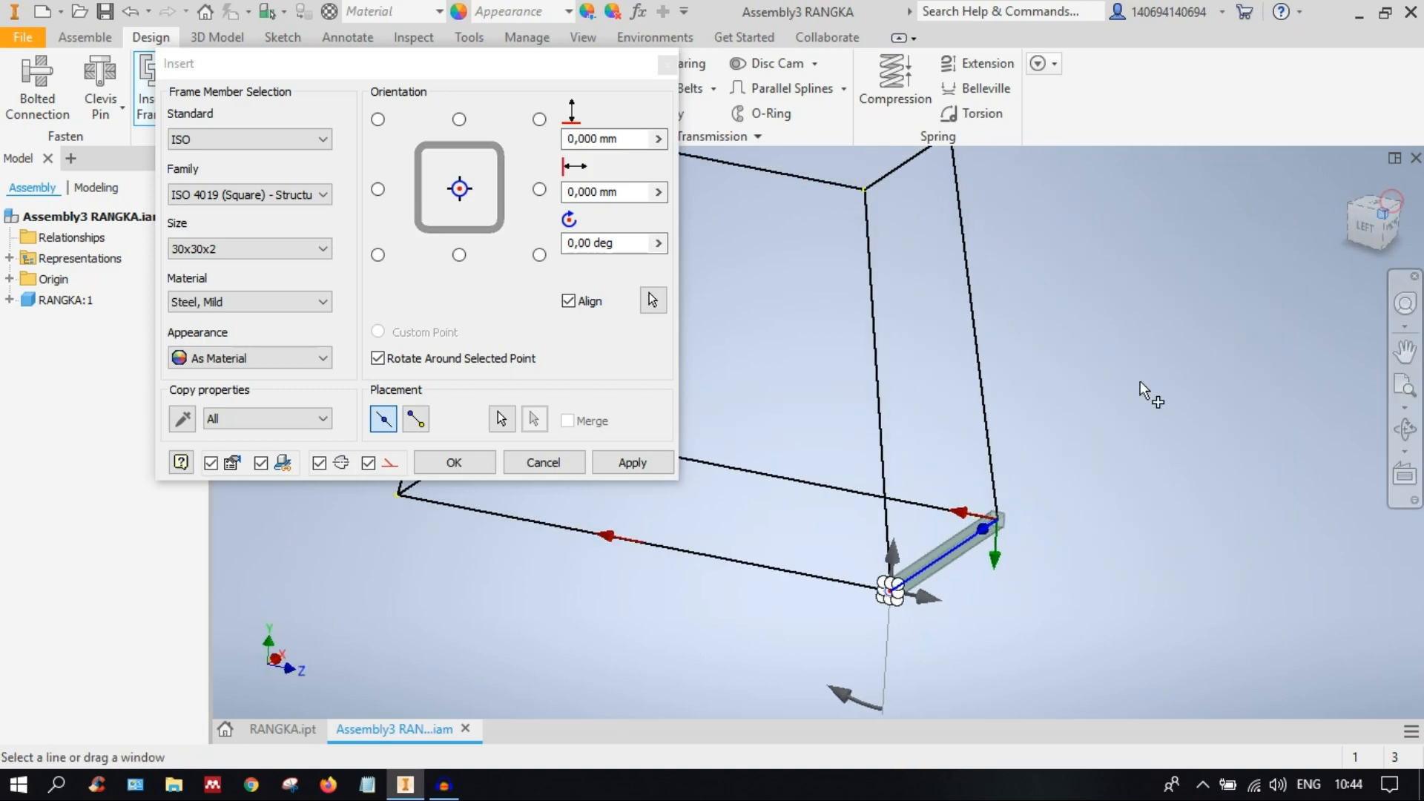
middle_drag(845, 602, 1082, 508)
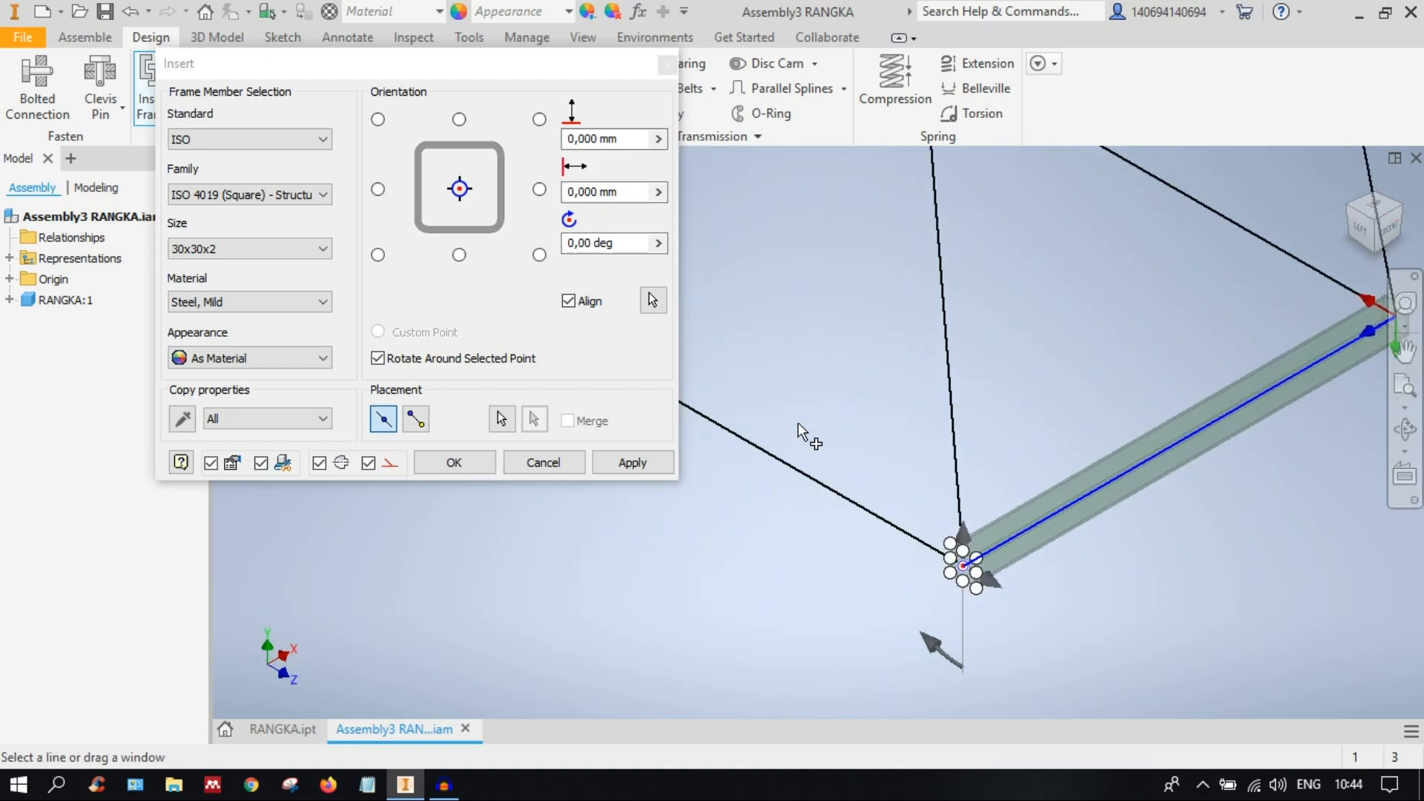
click(632, 463)
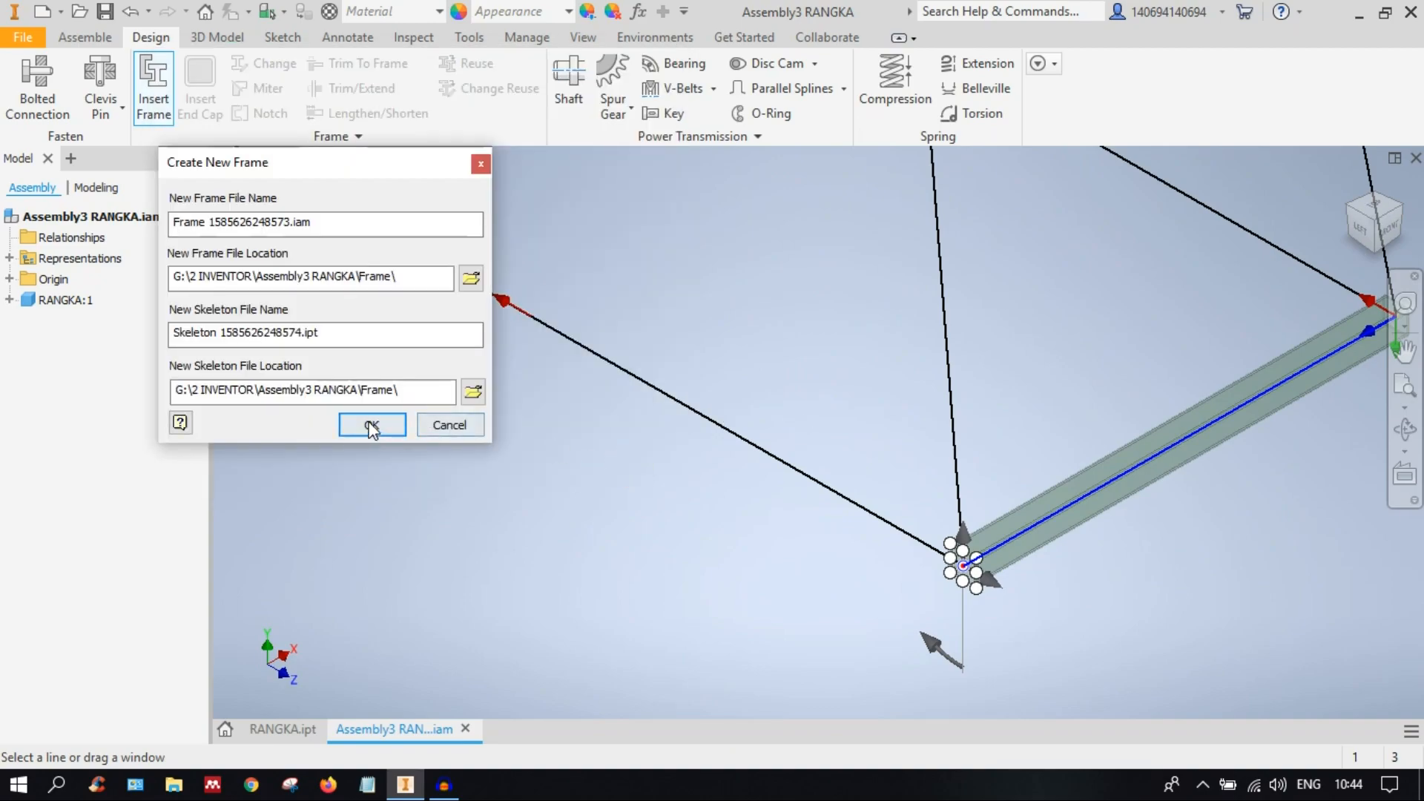
click(373, 423)
click(690, 528)
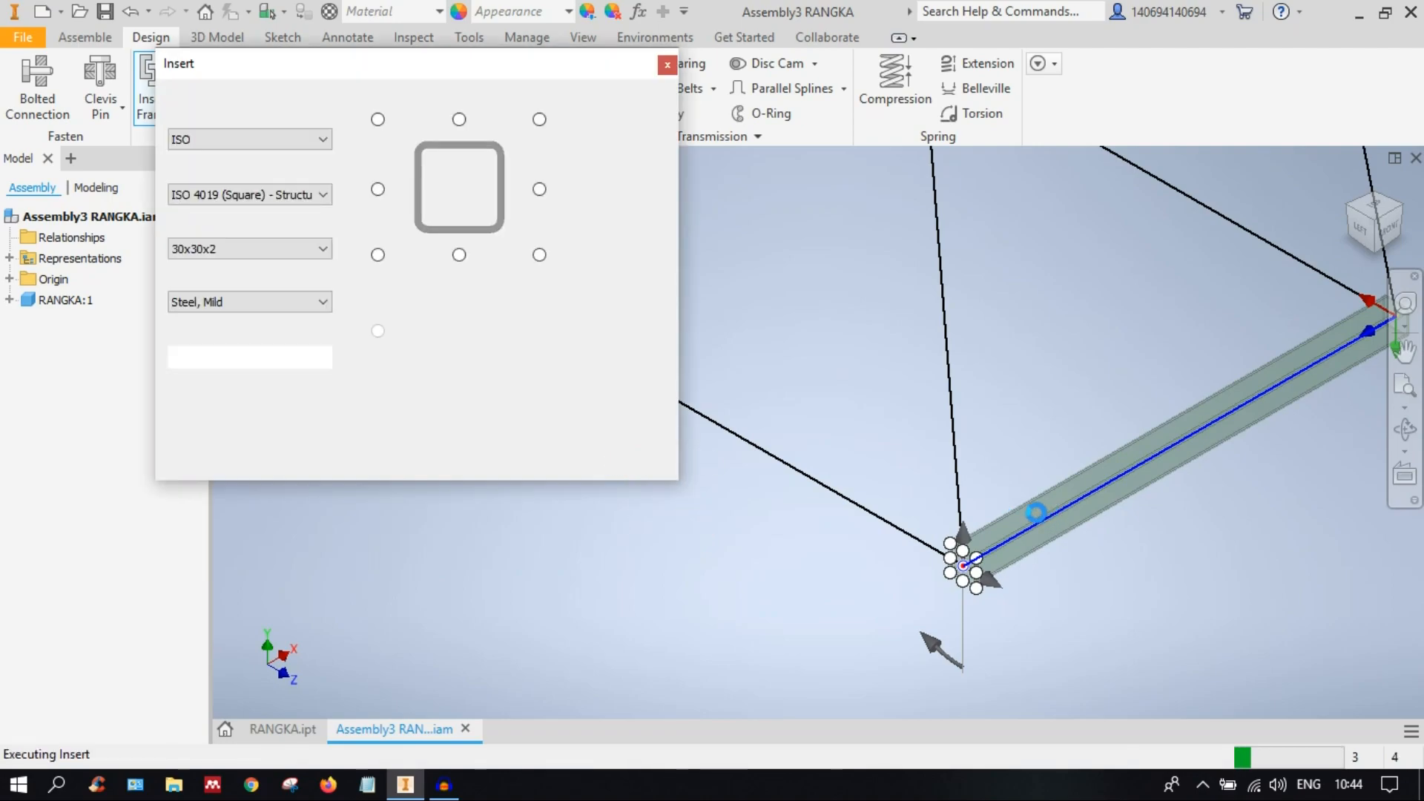
Step: Switch the placement to inserting members between points and pick the inserted member's end corner on the long bottom line as starting point
scroll(1049, 519, up, 5)
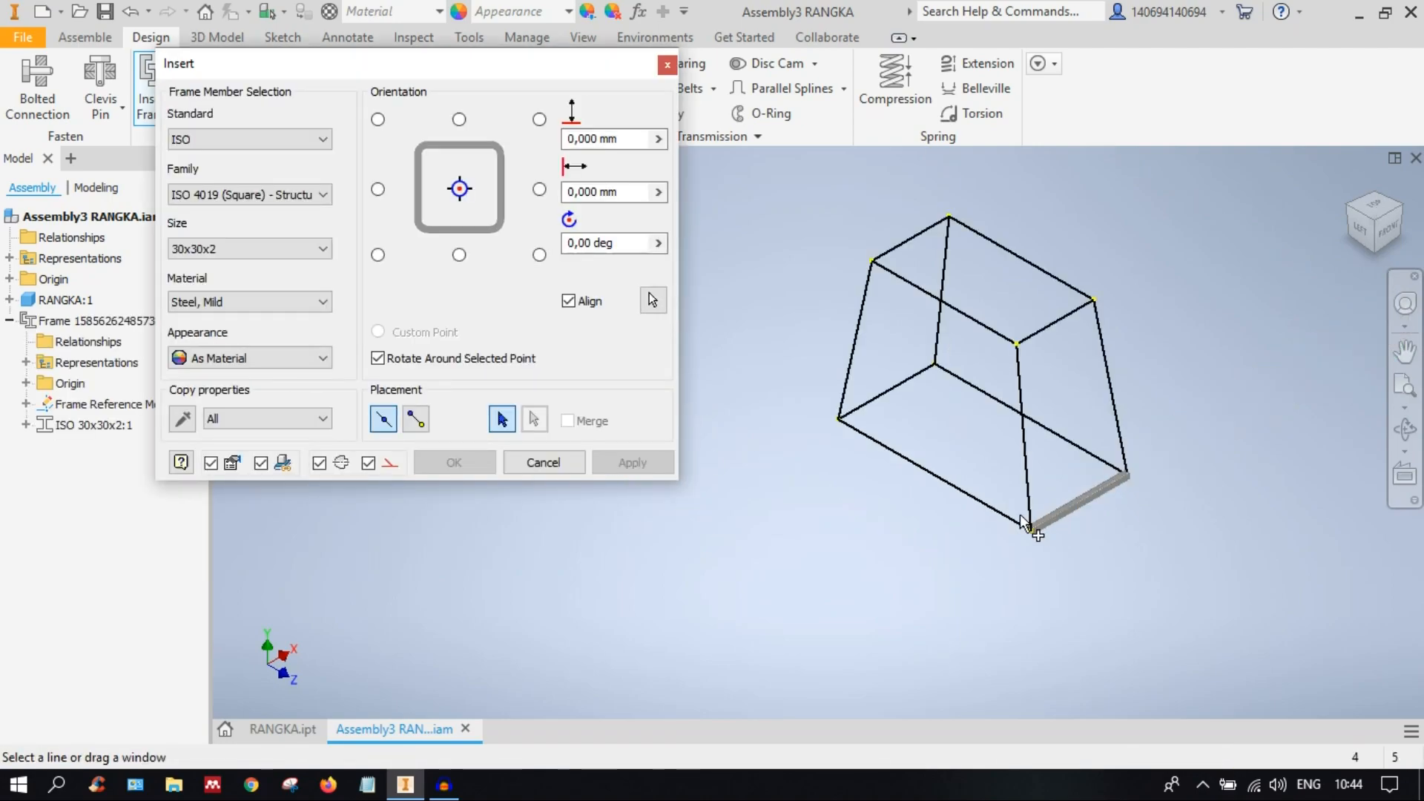
scroll(1074, 514, down, 4)
middle_drag(1036, 481, 1331, 485)
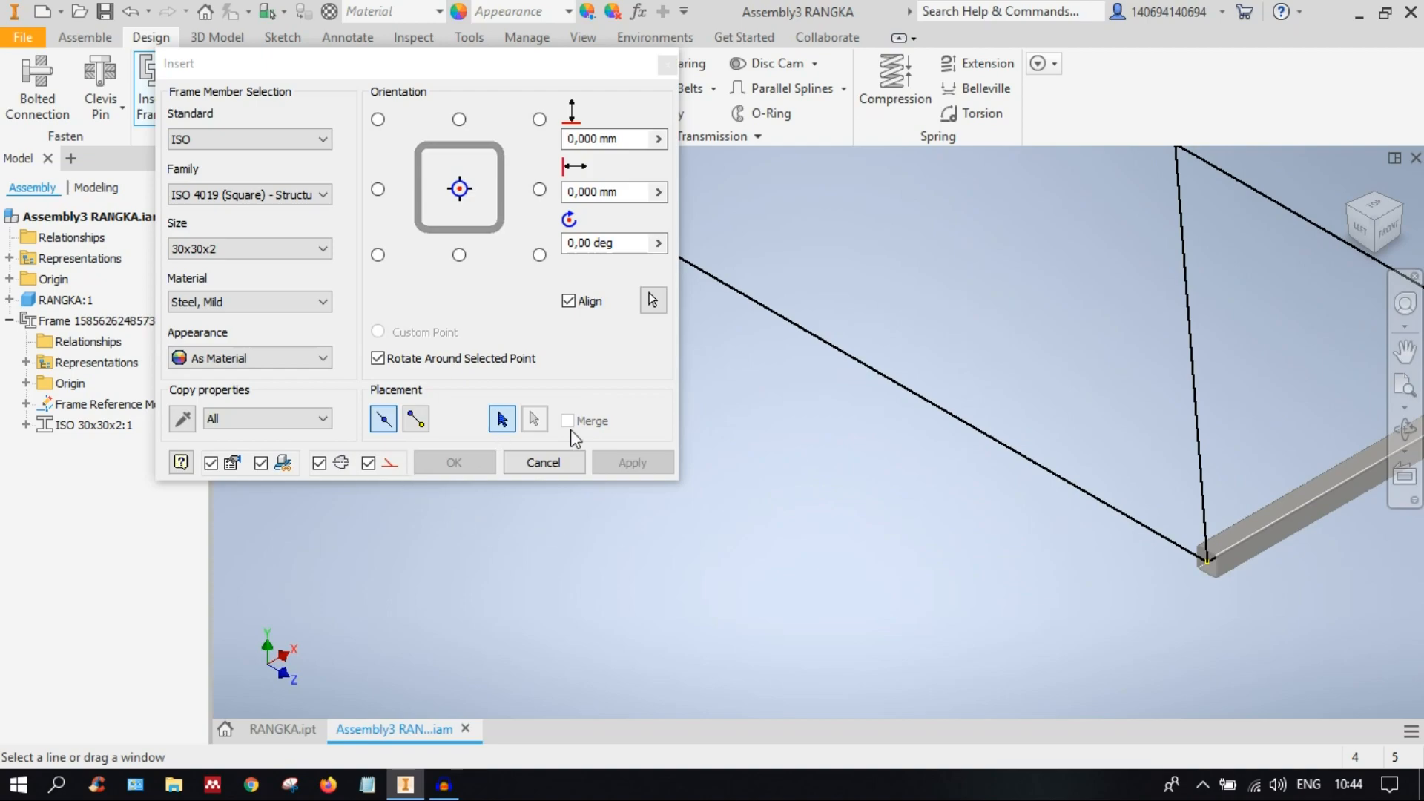
scroll(868, 494, down, 5)
click(414, 420)
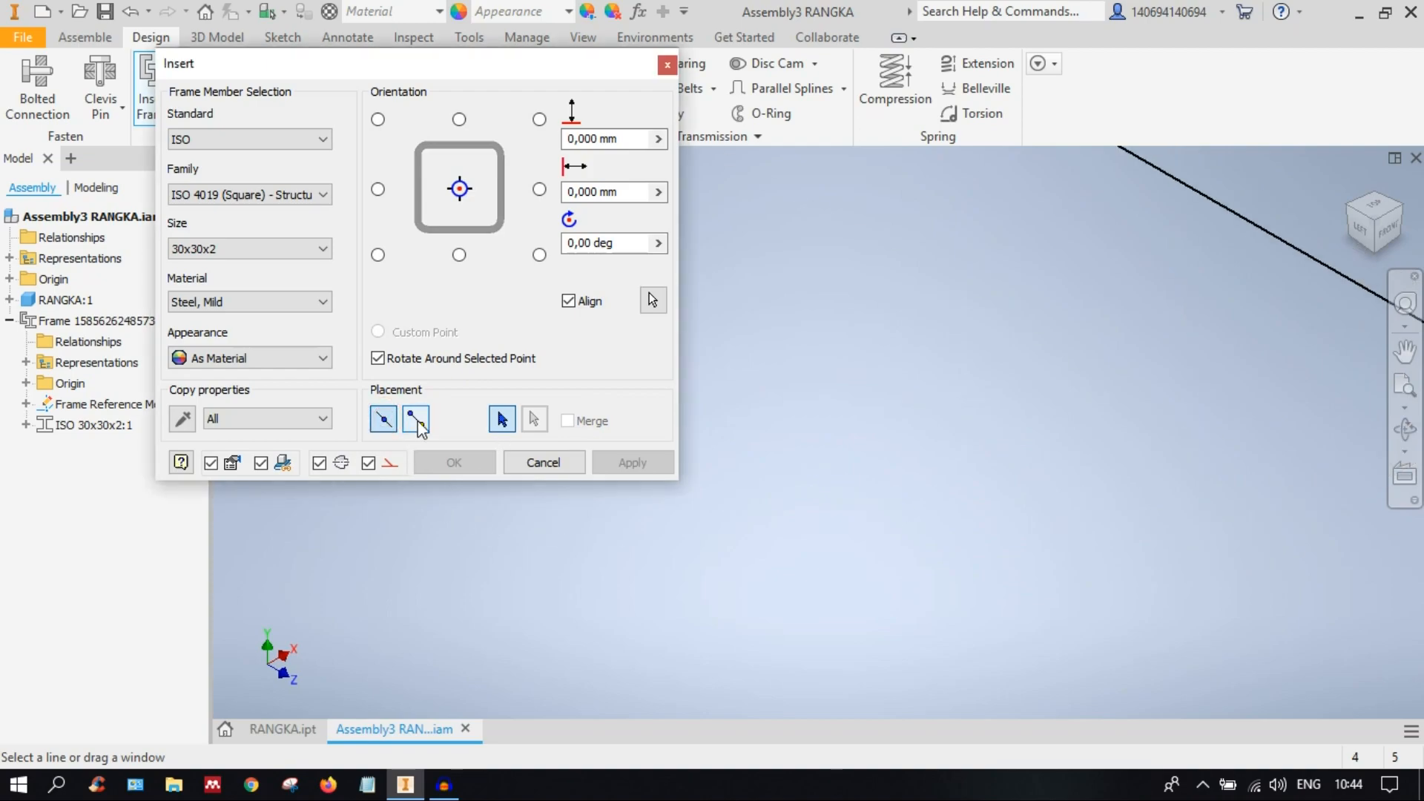
click(416, 419)
scroll(1101, 411, up, 2)
middle_drag(1120, 393, 754, 289)
scroll(1048, 479, down, 5)
scroll(982, 630, up, 2)
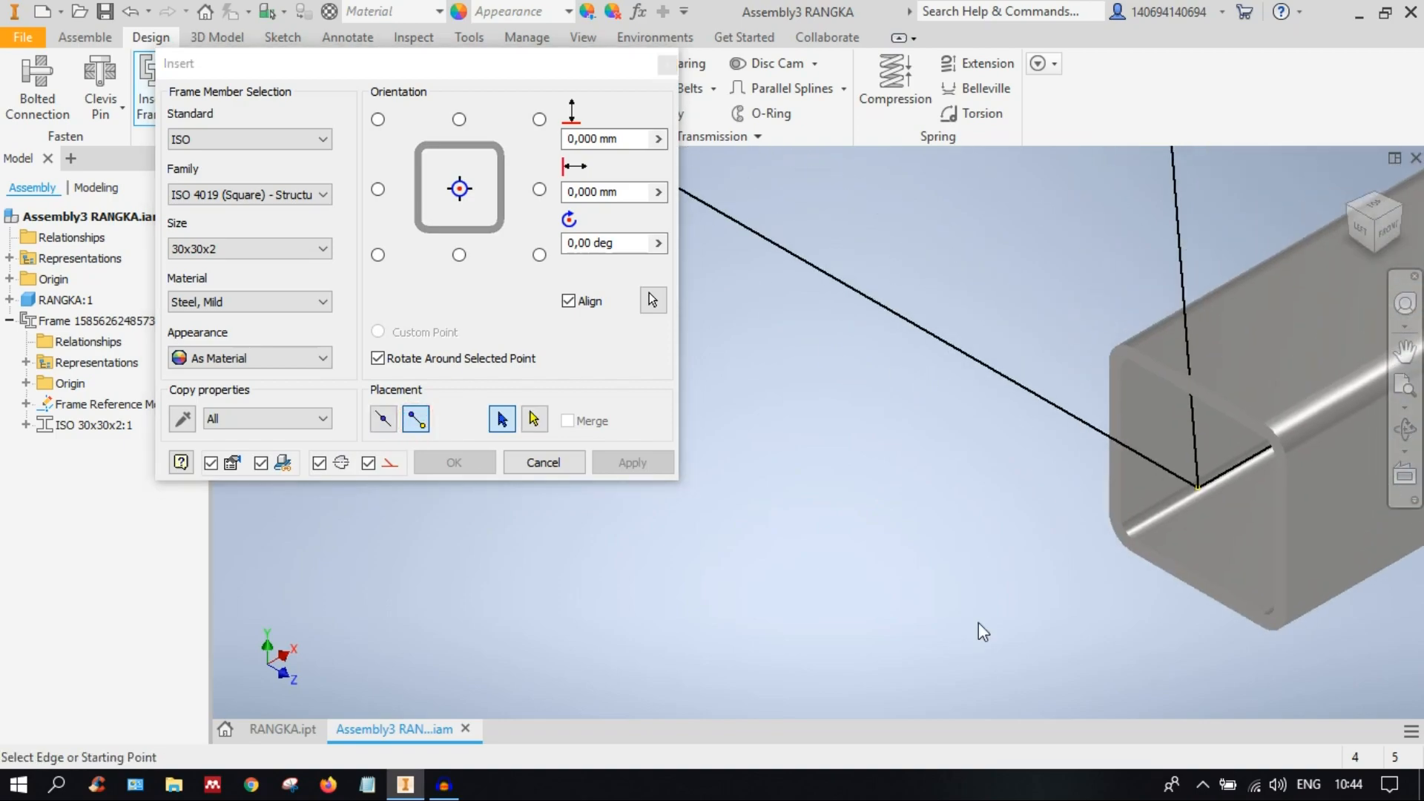
scroll(1167, 486, down, 3)
click(1155, 486)
Step: Pick the other end of the long bottom line as ending point and insert the member with the default name
scroll(1154, 486, up, 5)
mouse_move(1198, 584)
middle_down()
mouse_move(1271, 572)
mouse_move(1081, 394)
mouse_move(1049, 454)
mouse_move(939, 365)
mouse_move(840, 397)
middle_up()
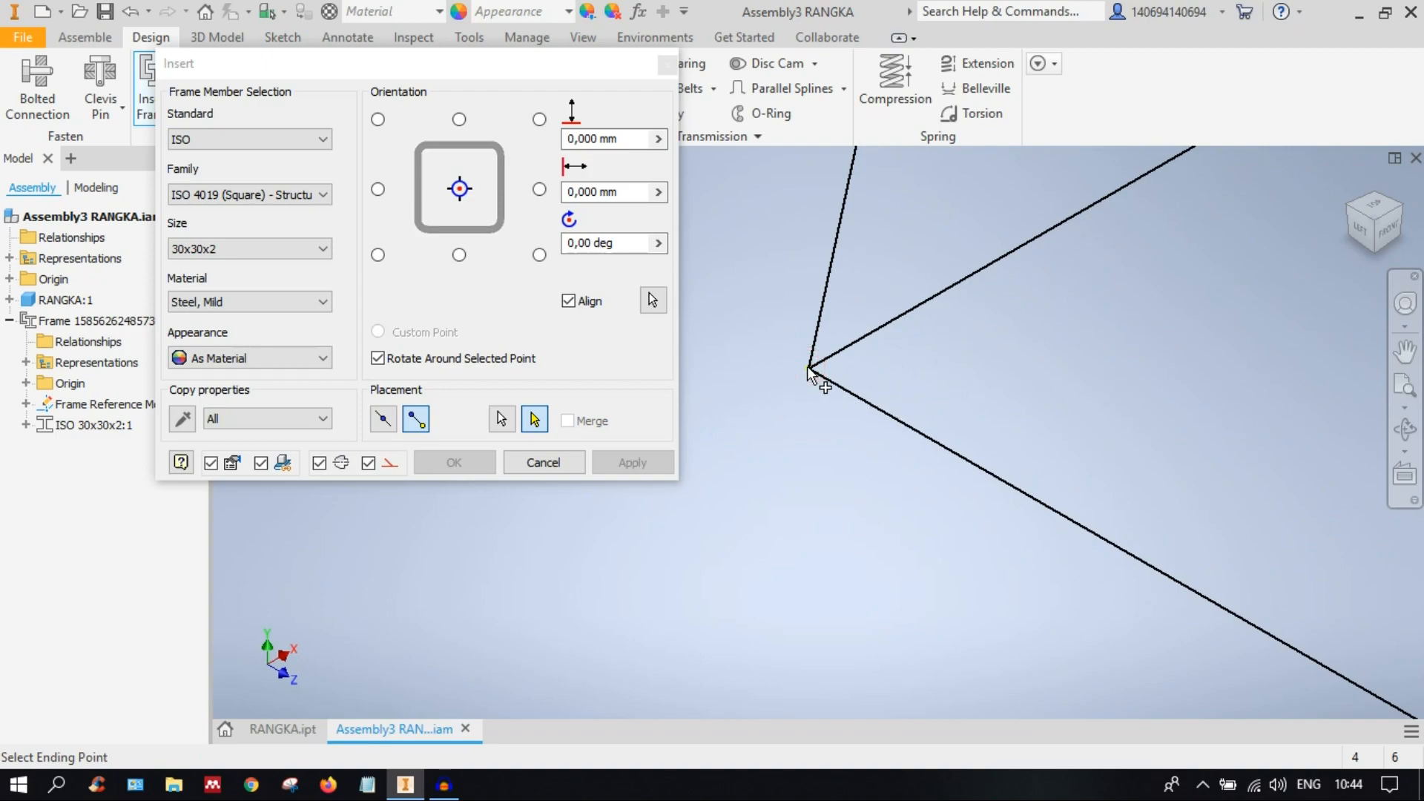
mouse_move(960, 373)
middle_down()
mouse_move(980, 473)
mouse_move(843, 386)
mouse_move(895, 393)
middle_up()
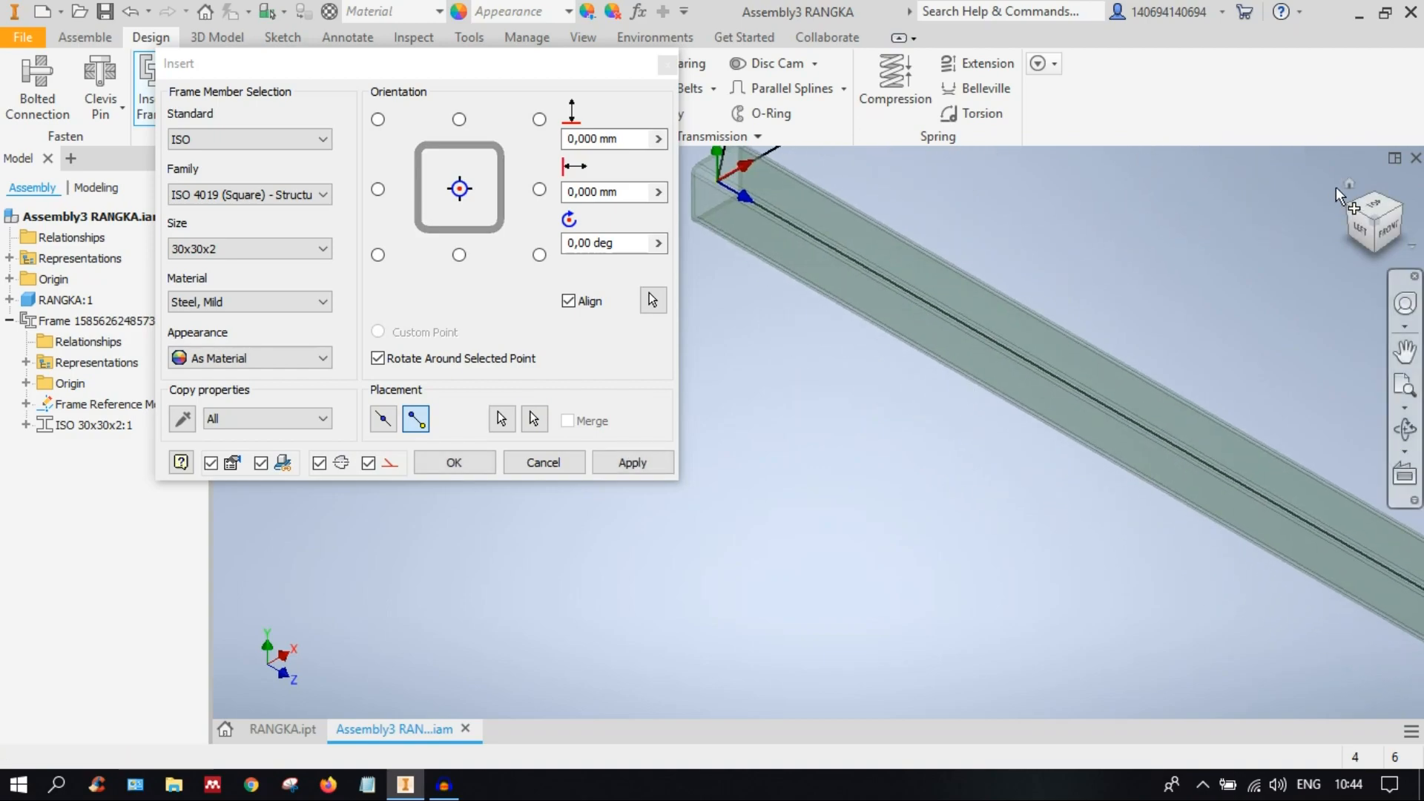
click(1346, 208)
scroll(802, 617, down, 8)
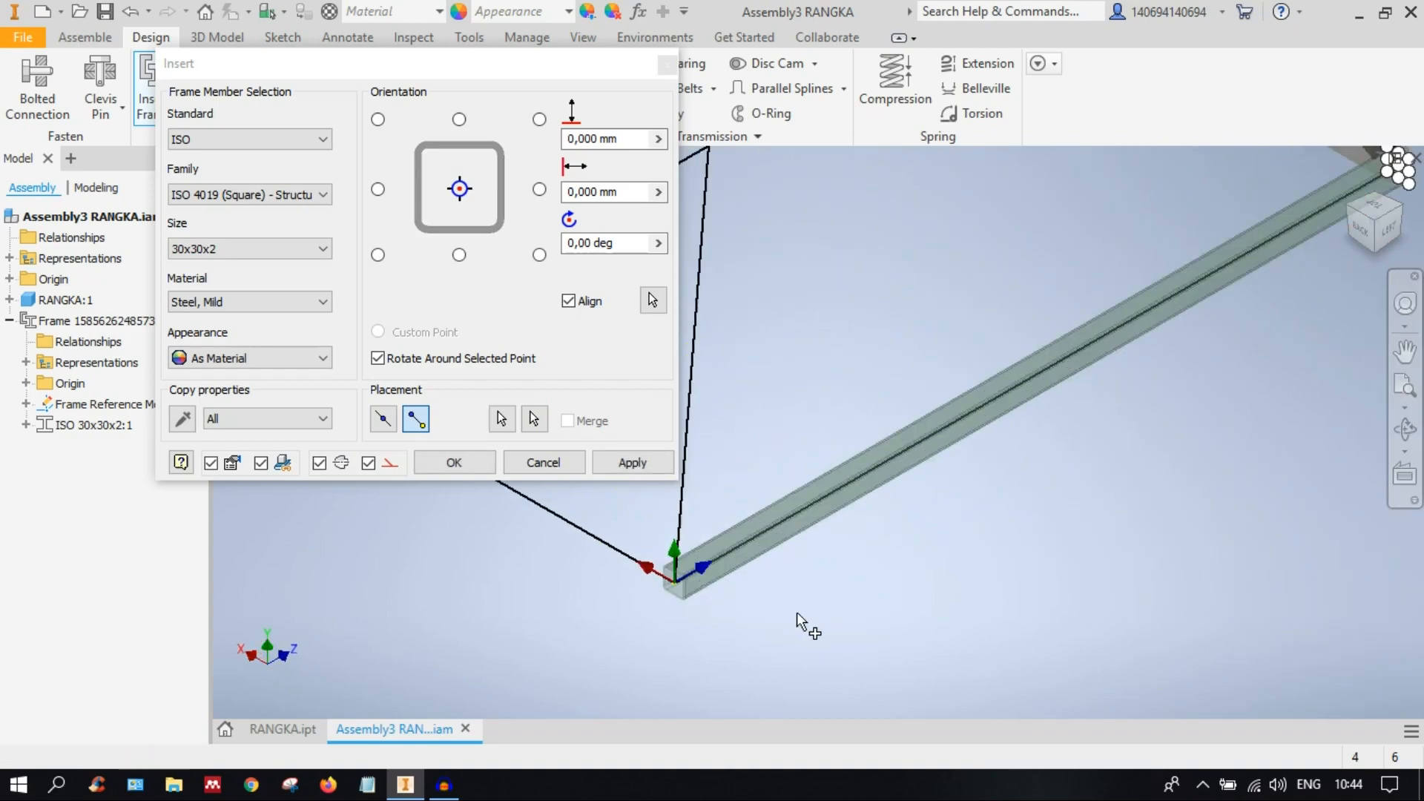
middle_drag(732, 566, 970, 501)
click(1358, 228)
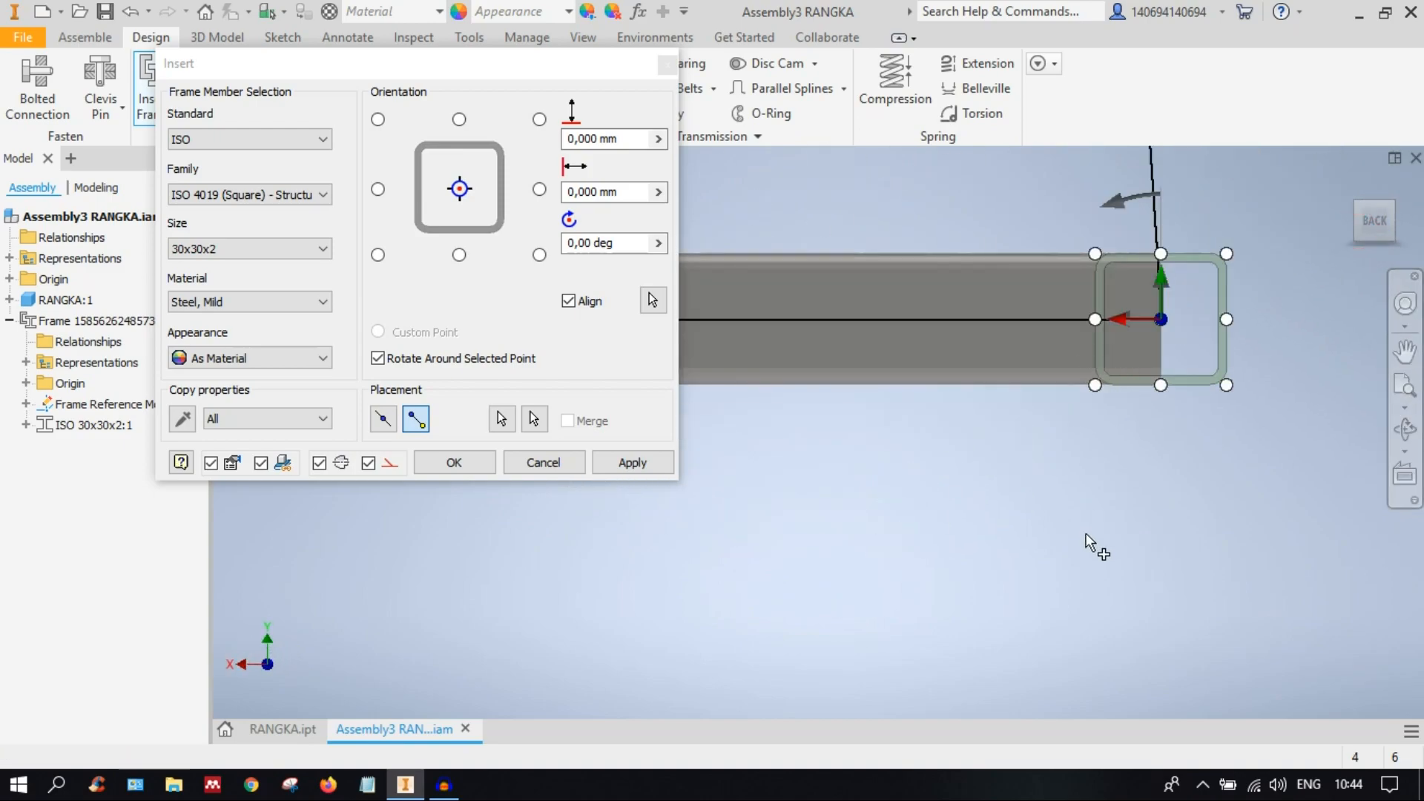
click(633, 463)
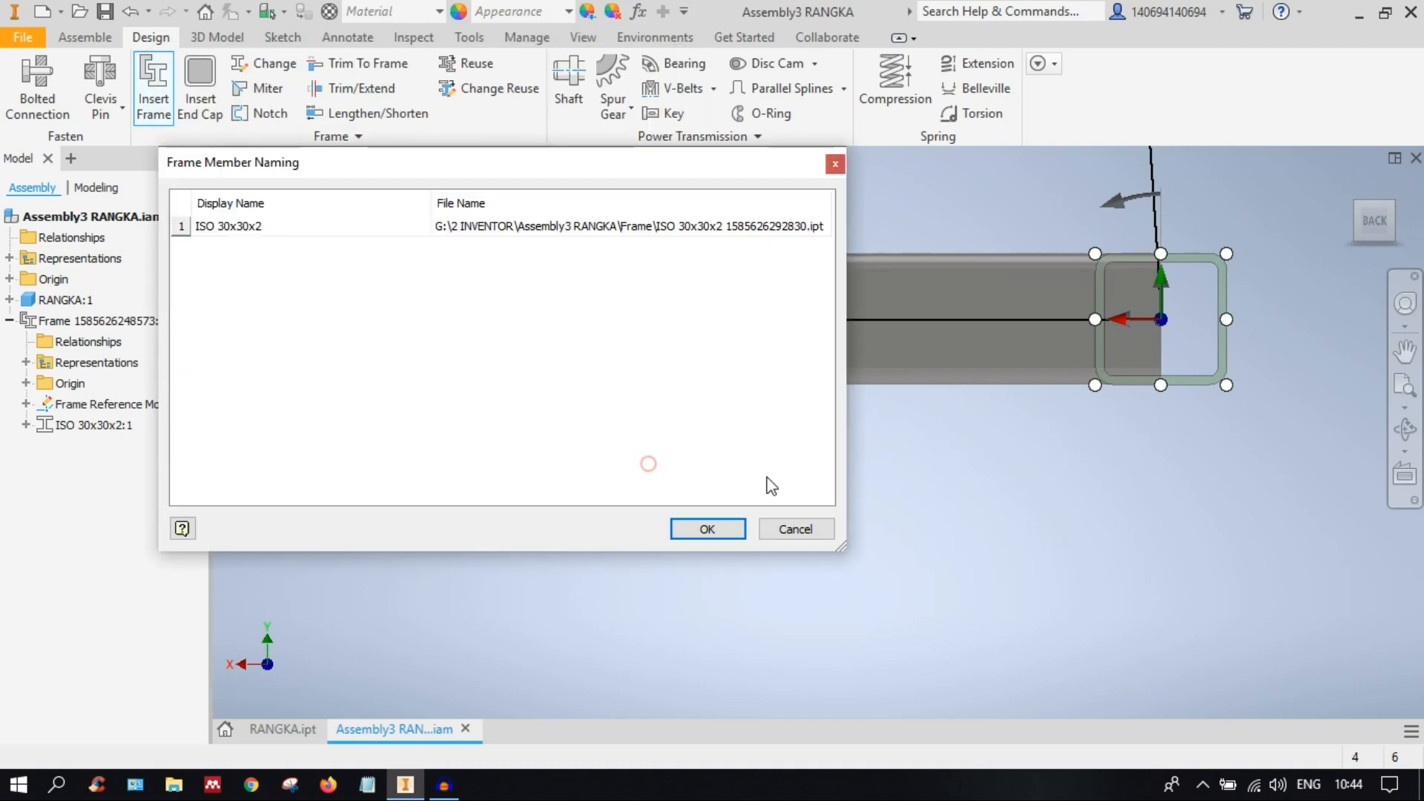
click(706, 526)
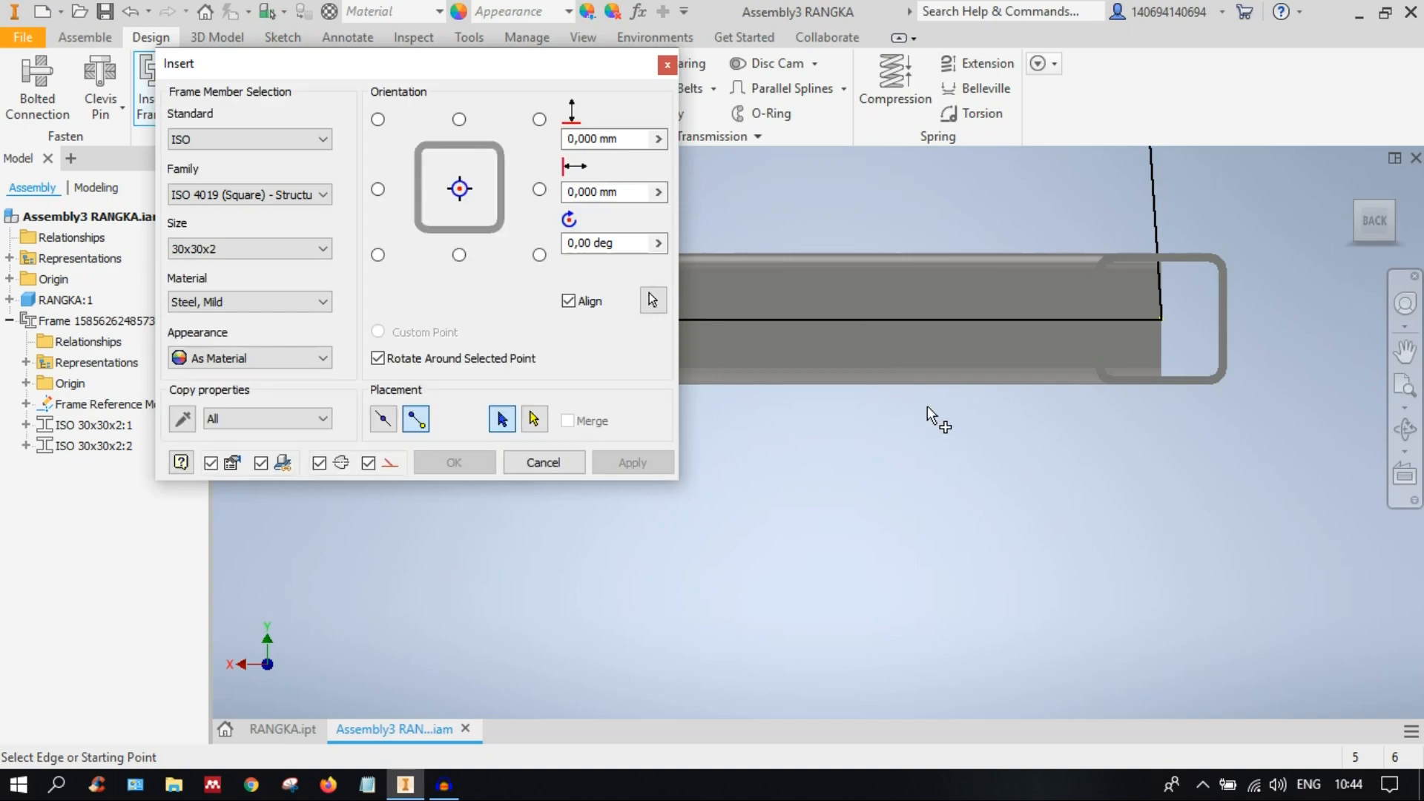
Step: Switch the placement to inserting members on edges and select the two remaining bottom lines, one short and one long
scroll(964, 410, down, 3)
middle_drag(1022, 375, 1125, 426)
shift+middle_drag(973, 456, 899, 493)
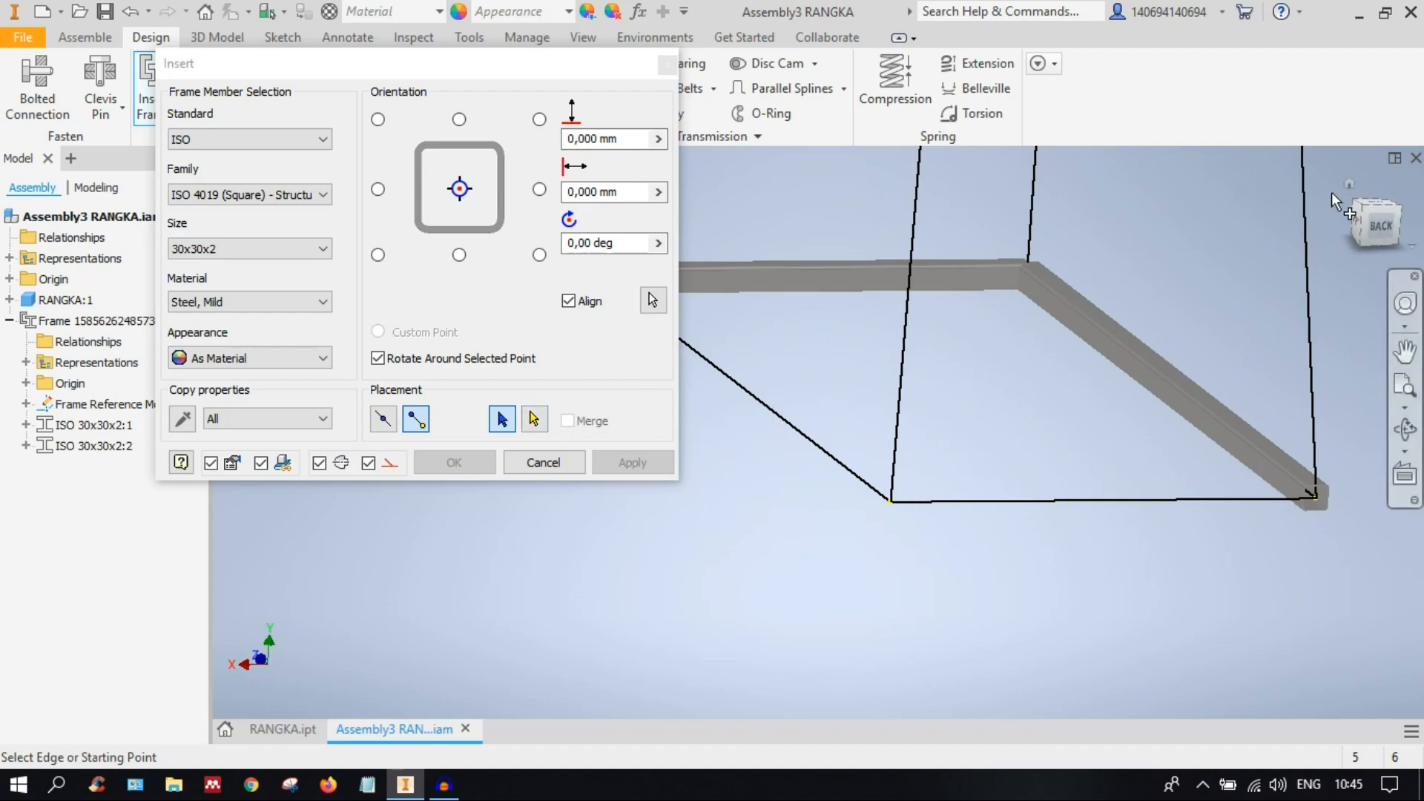
click(1368, 207)
scroll(878, 564, down, 3)
middle_drag(893, 572, 932, 375)
scroll(907, 381, down, 2)
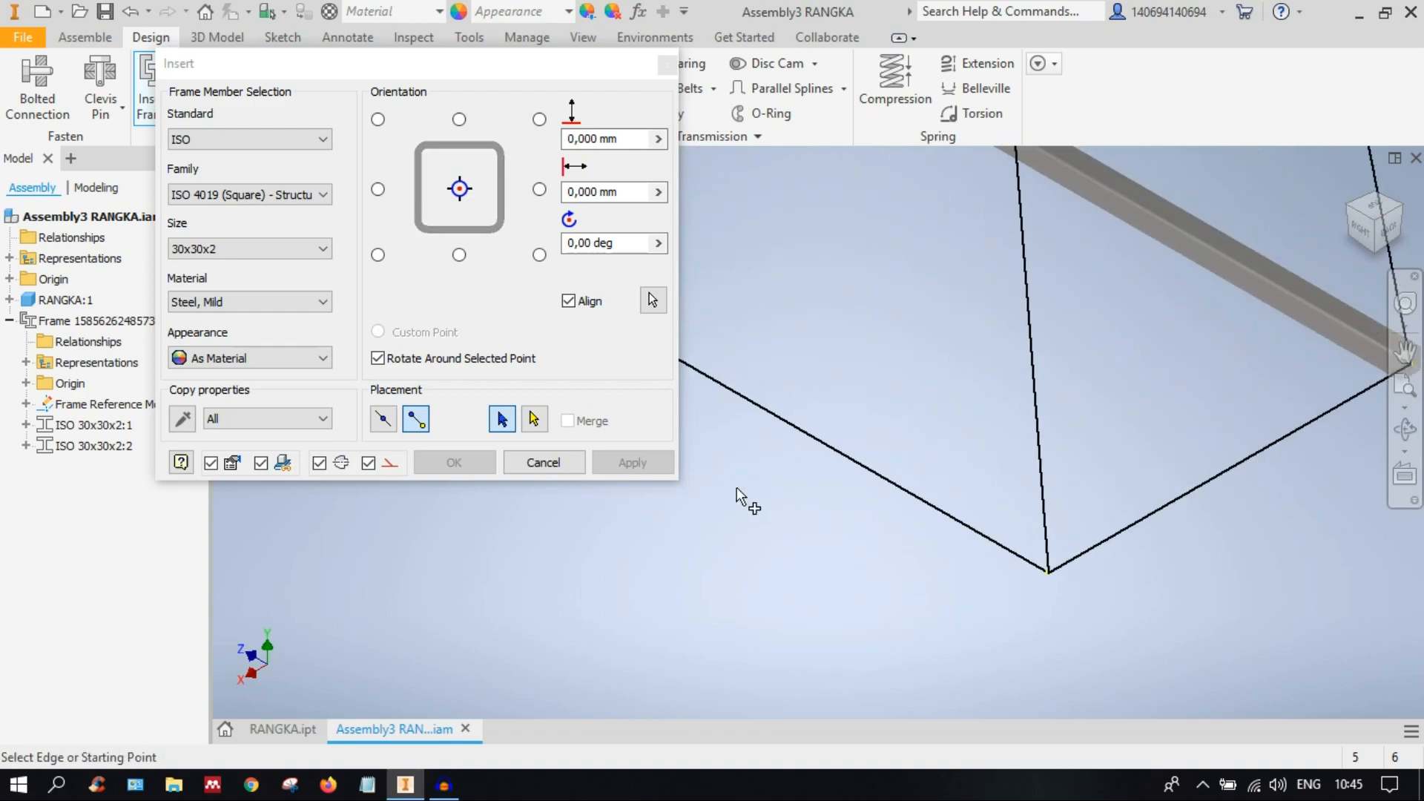
click(384, 419)
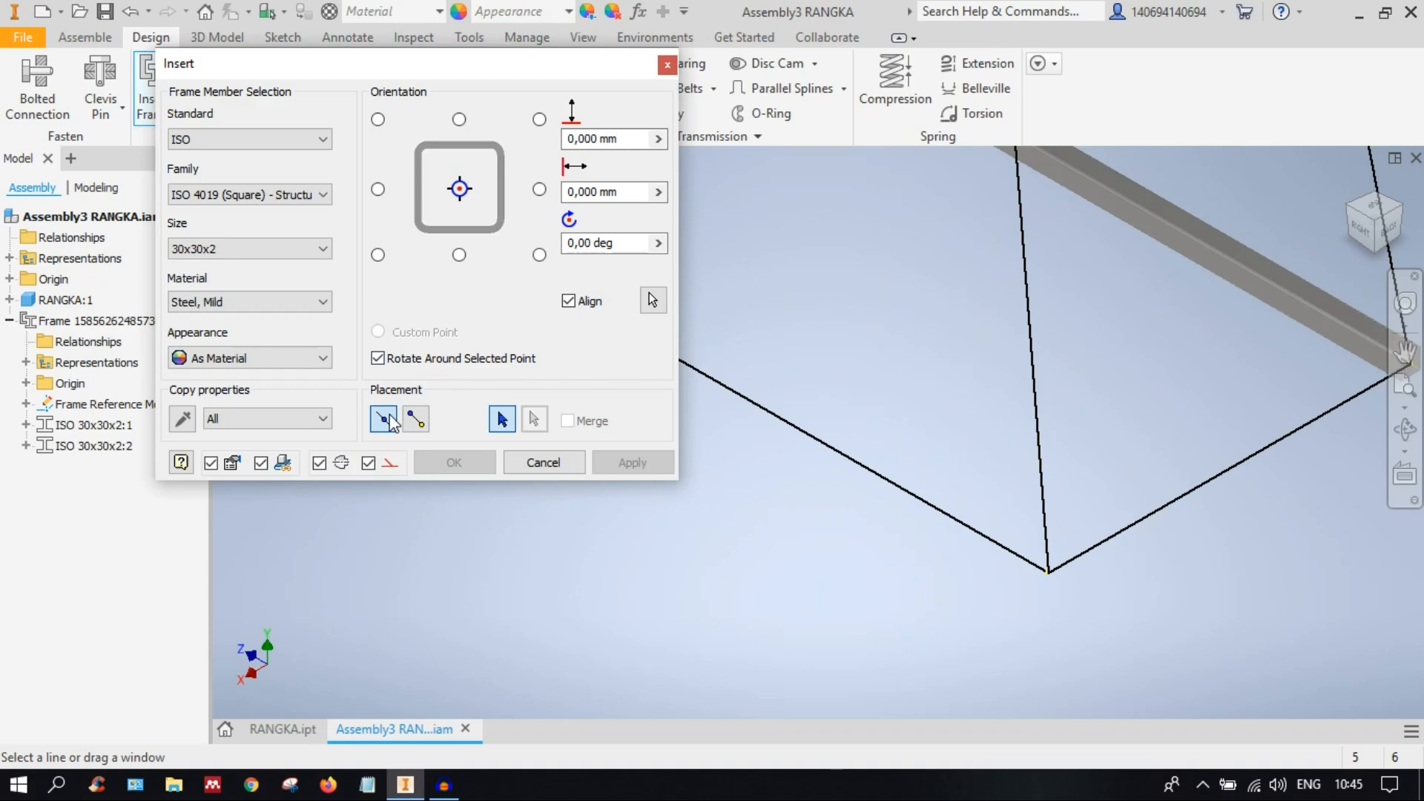
click(1173, 496)
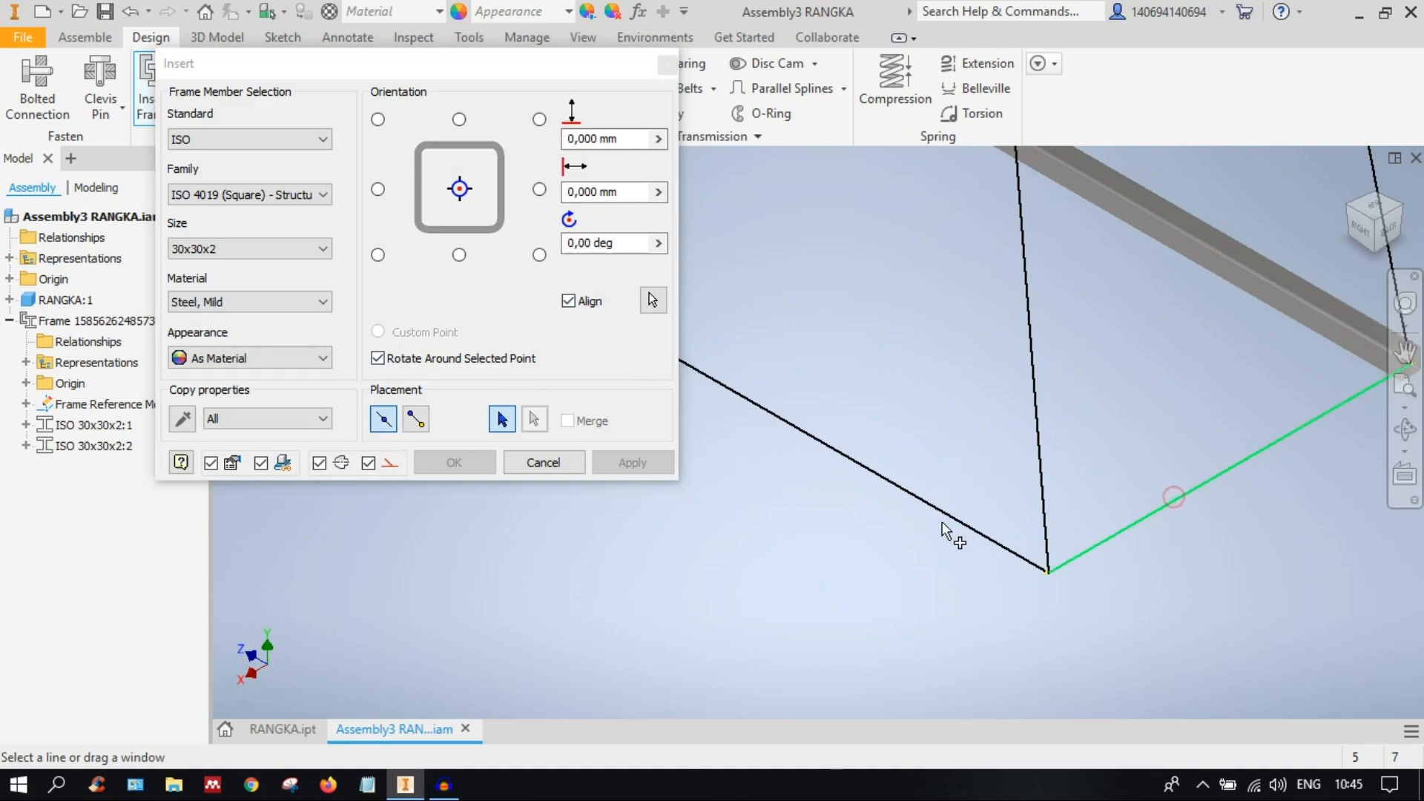
click(904, 487)
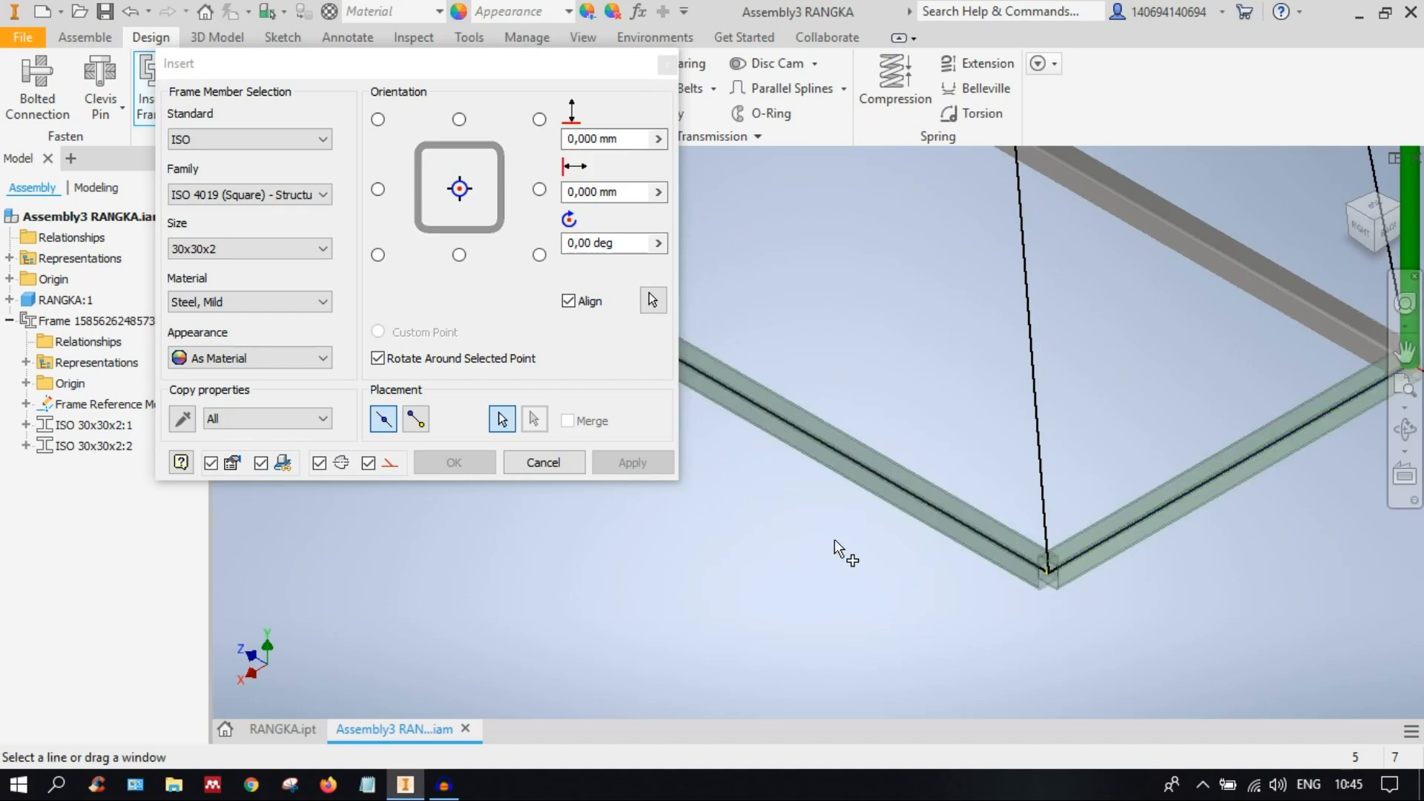
Step: Insert the two frame members on the selected bottom lines, accepting the default file names
scroll(835, 538, up, 5)
middle_drag(835, 538, 1023, 597)
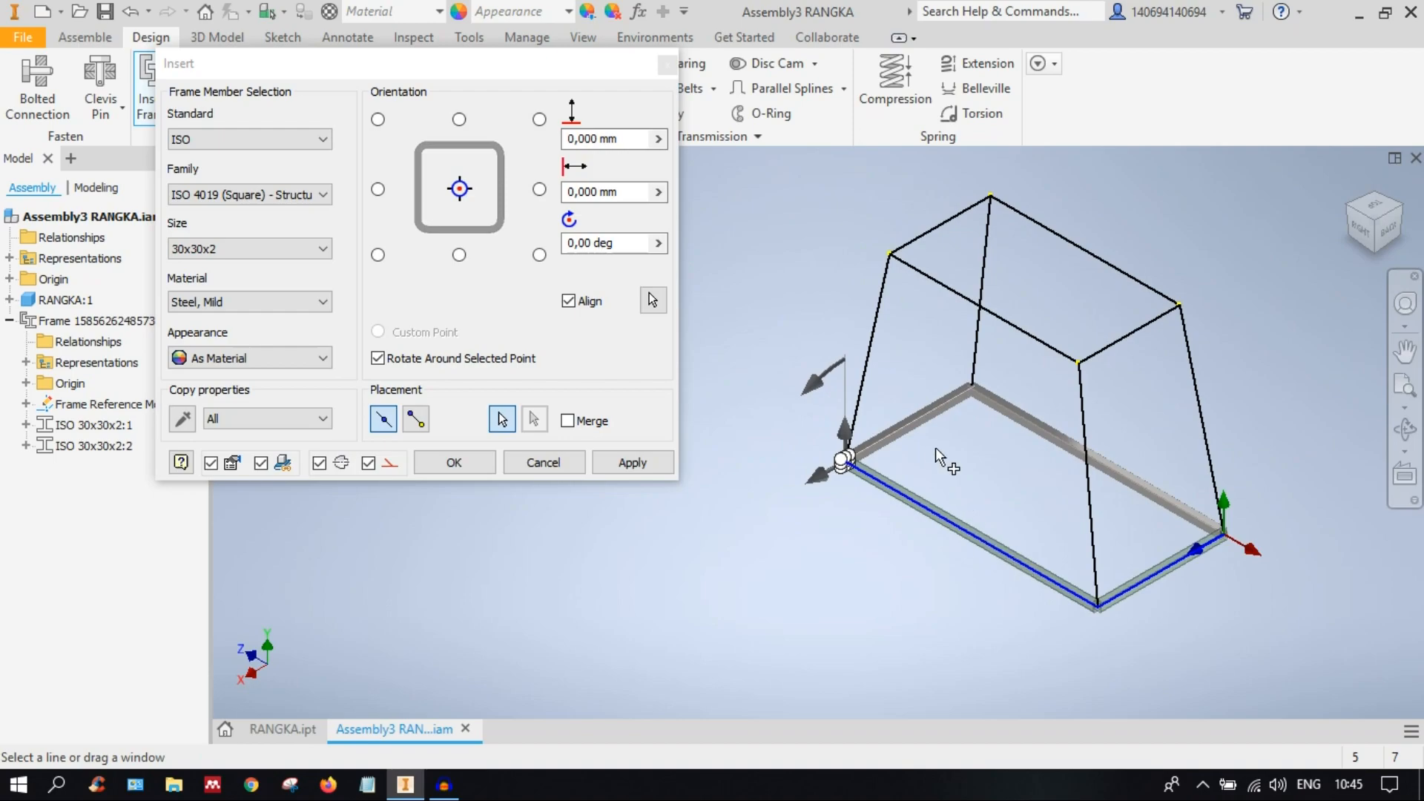
click(478, 467)
click(697, 528)
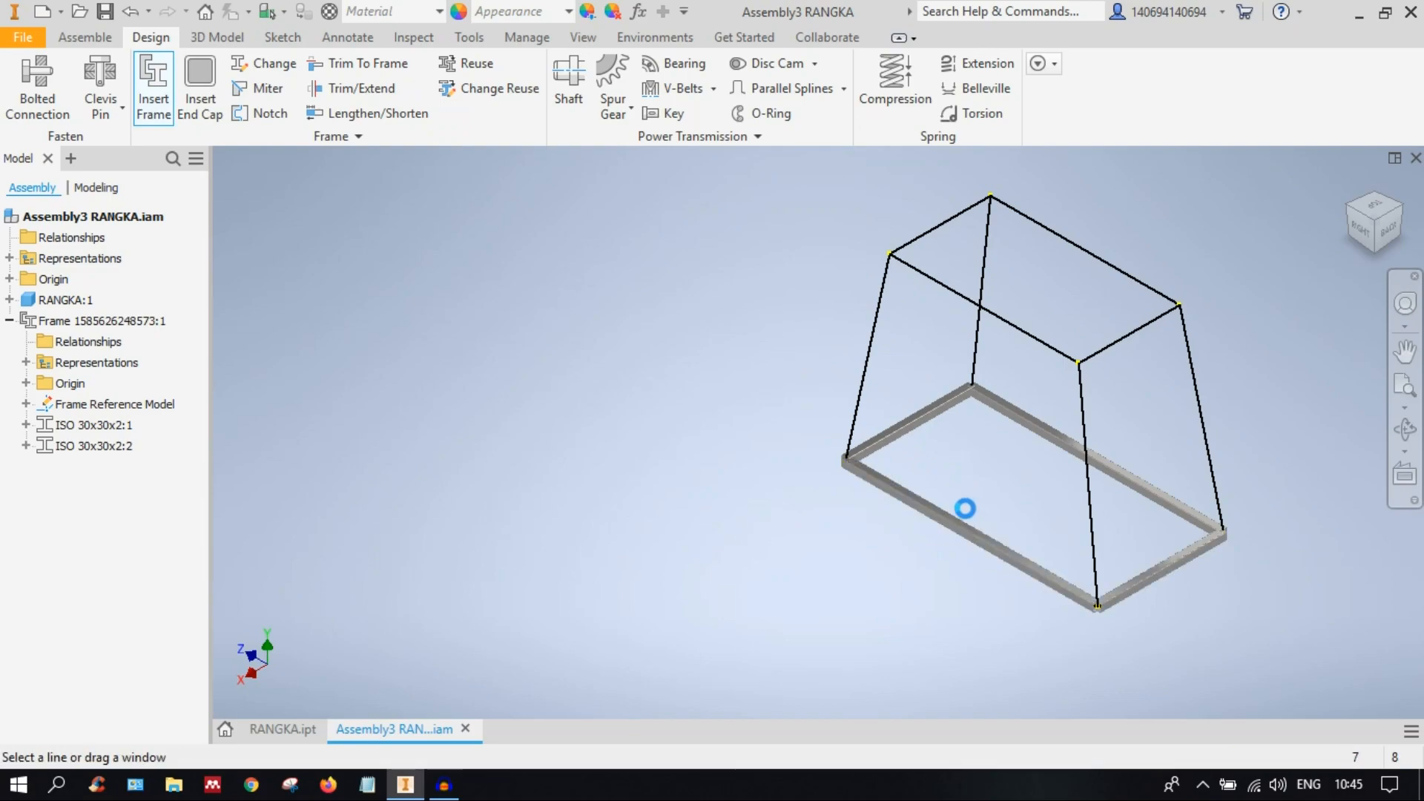
Step: Insert ISO 4019 square 30x30x2 members with alignment off on all four top rectangle lines, accepting the default file names
click(1365, 233)
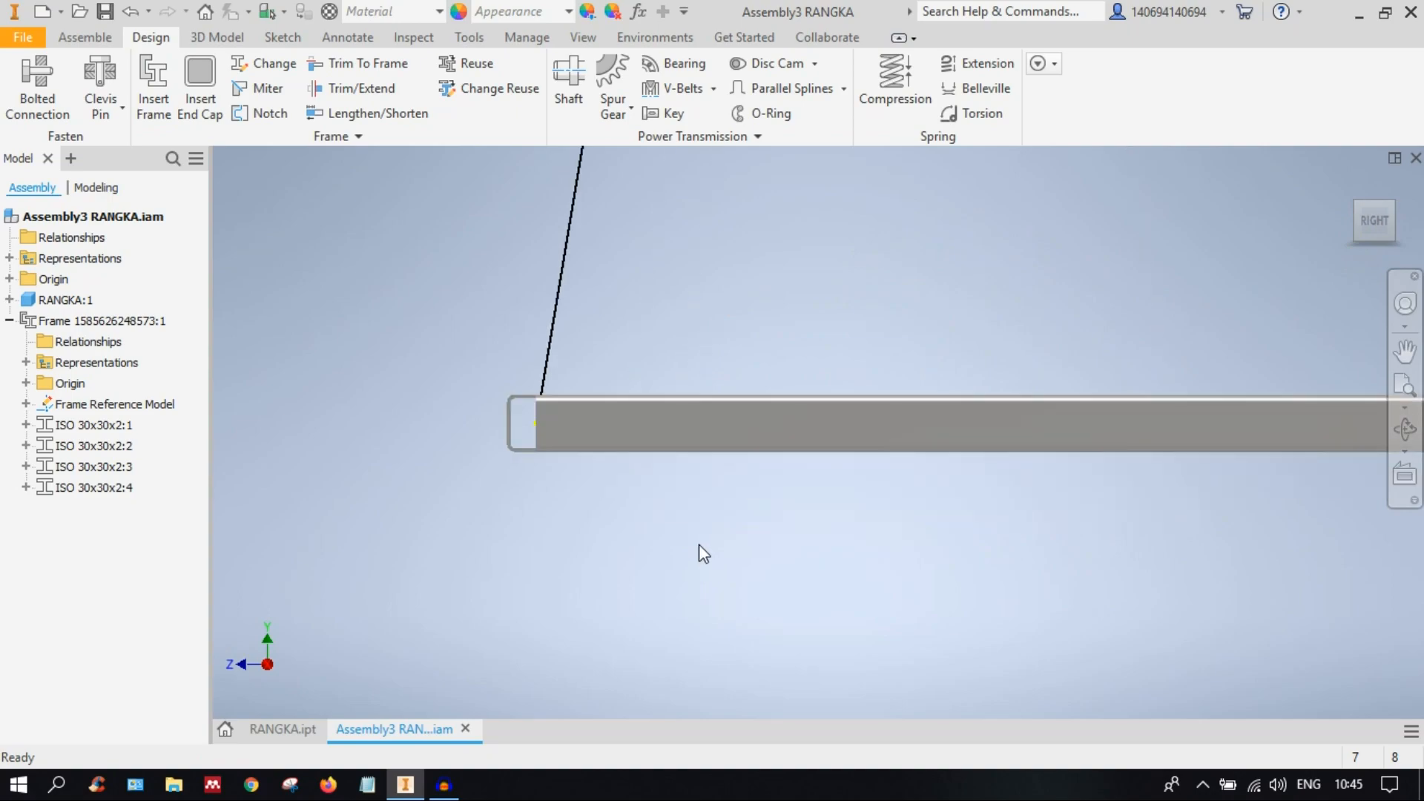
scroll(699, 555, down, 3)
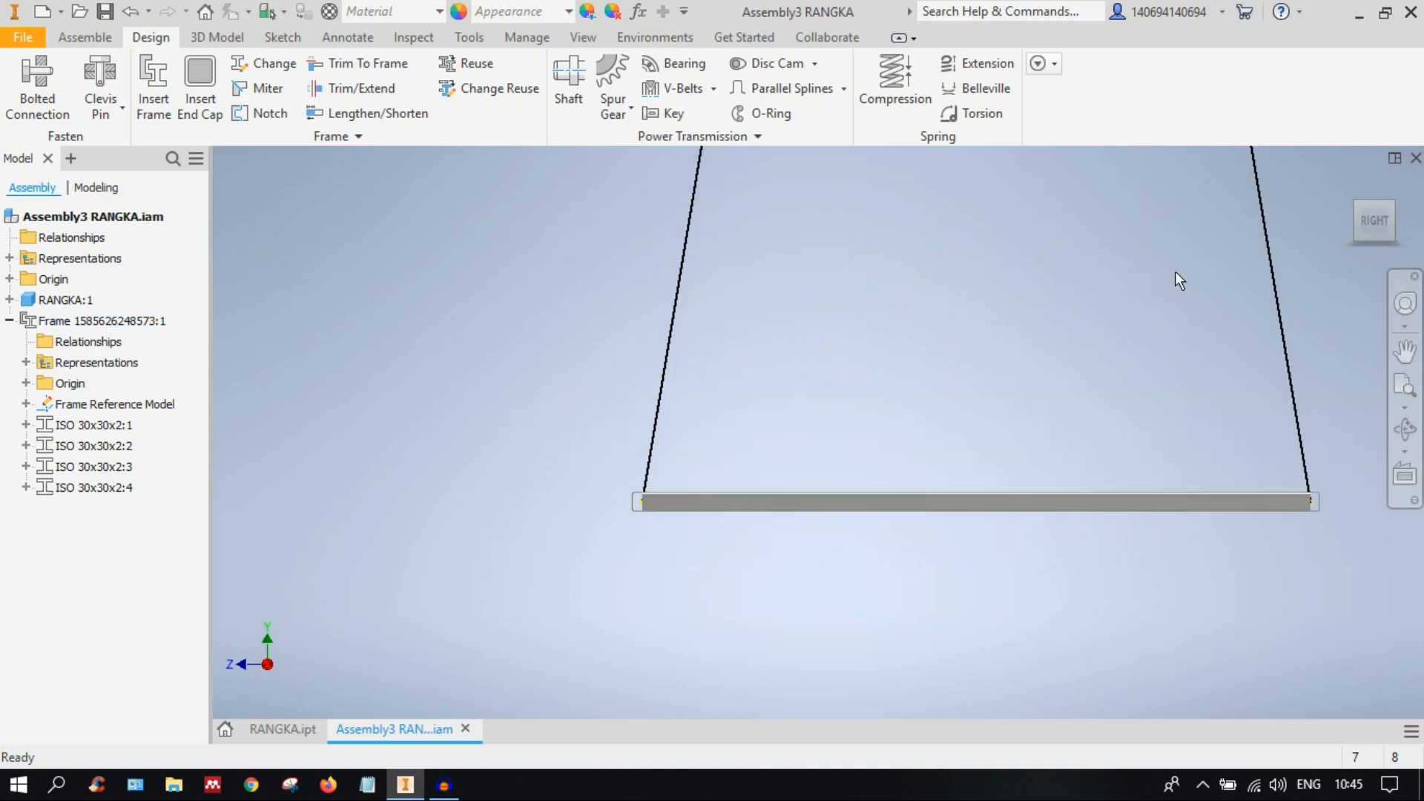
click(1358, 208)
scroll(759, 376, up, 4)
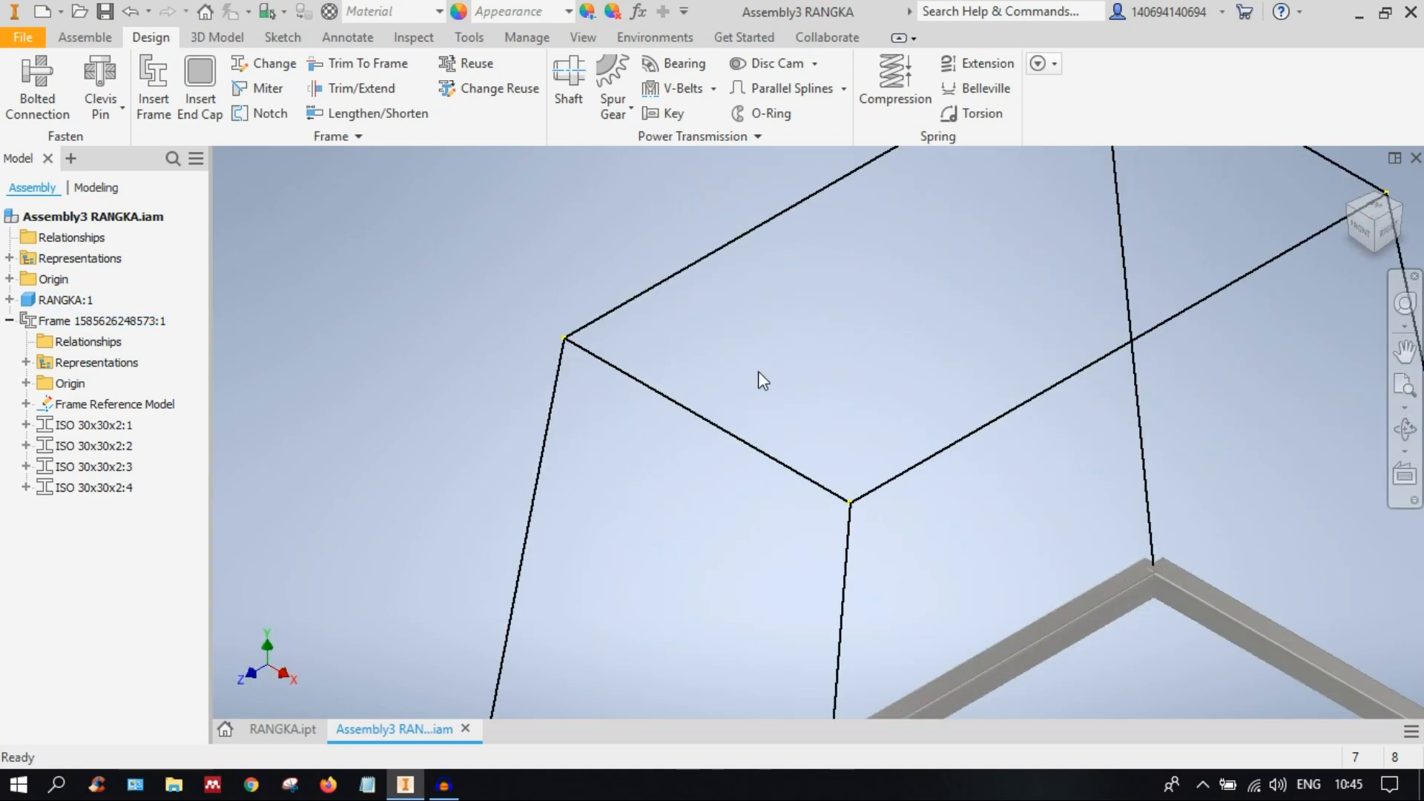
scroll(661, 350, down, 3)
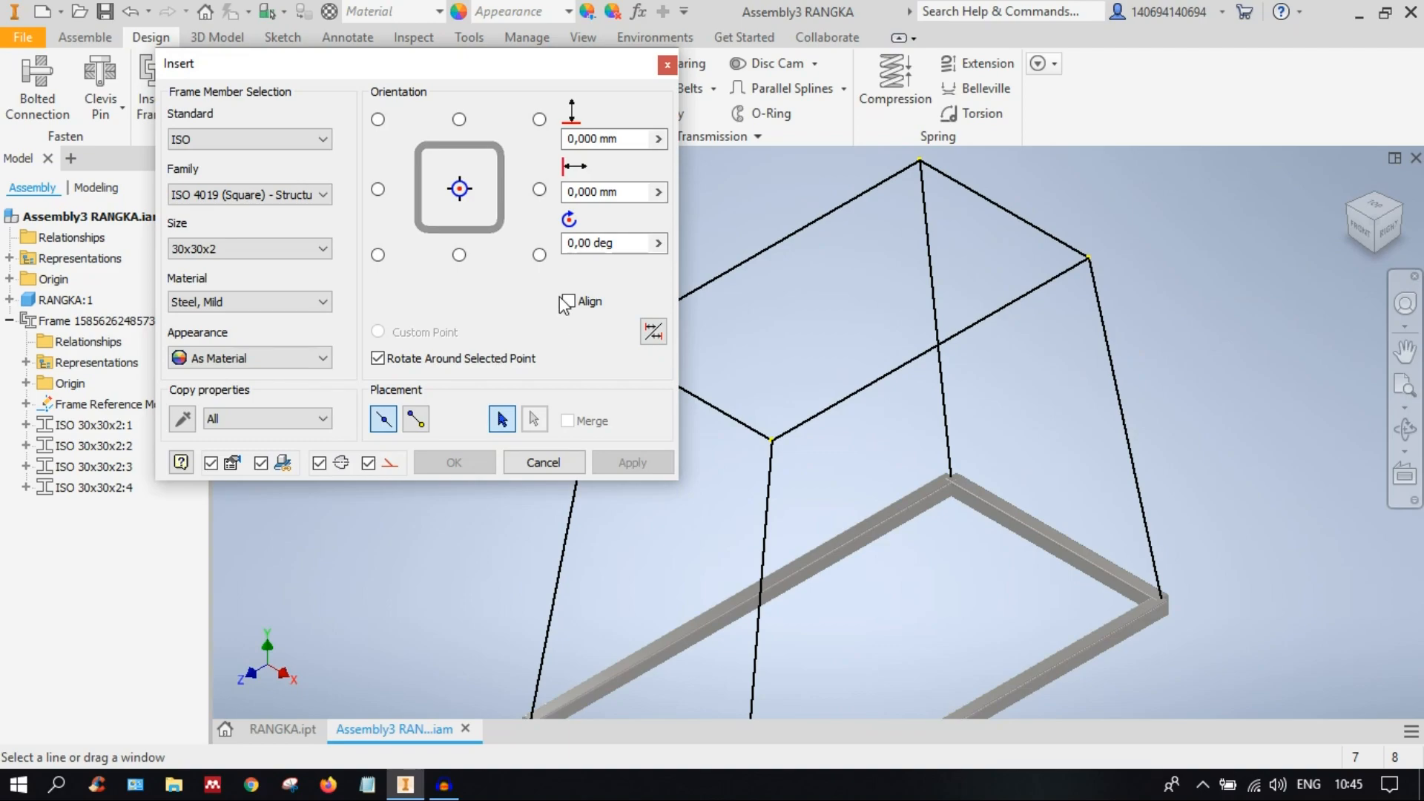
middle_drag(928, 341, 1115, 358)
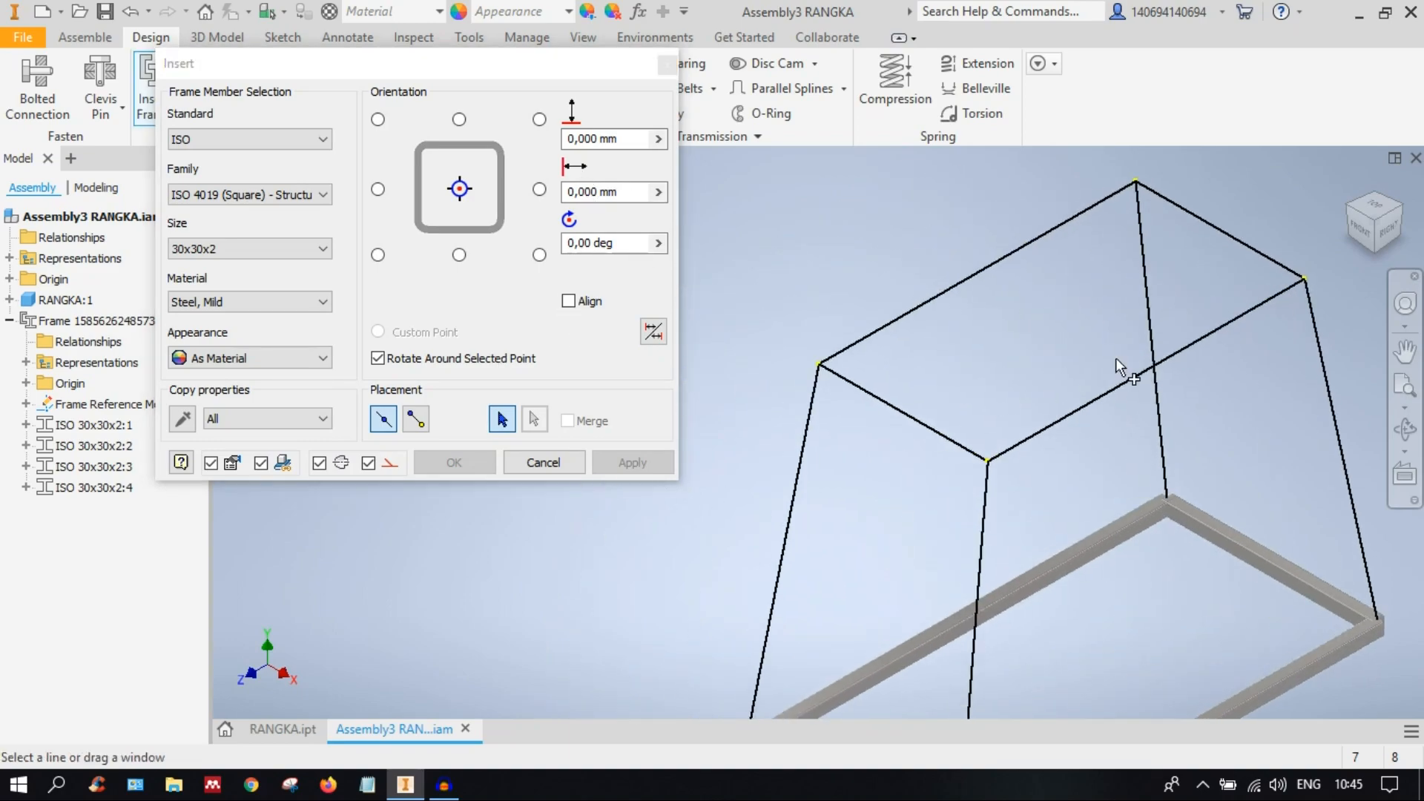
click(897, 317)
click(906, 313)
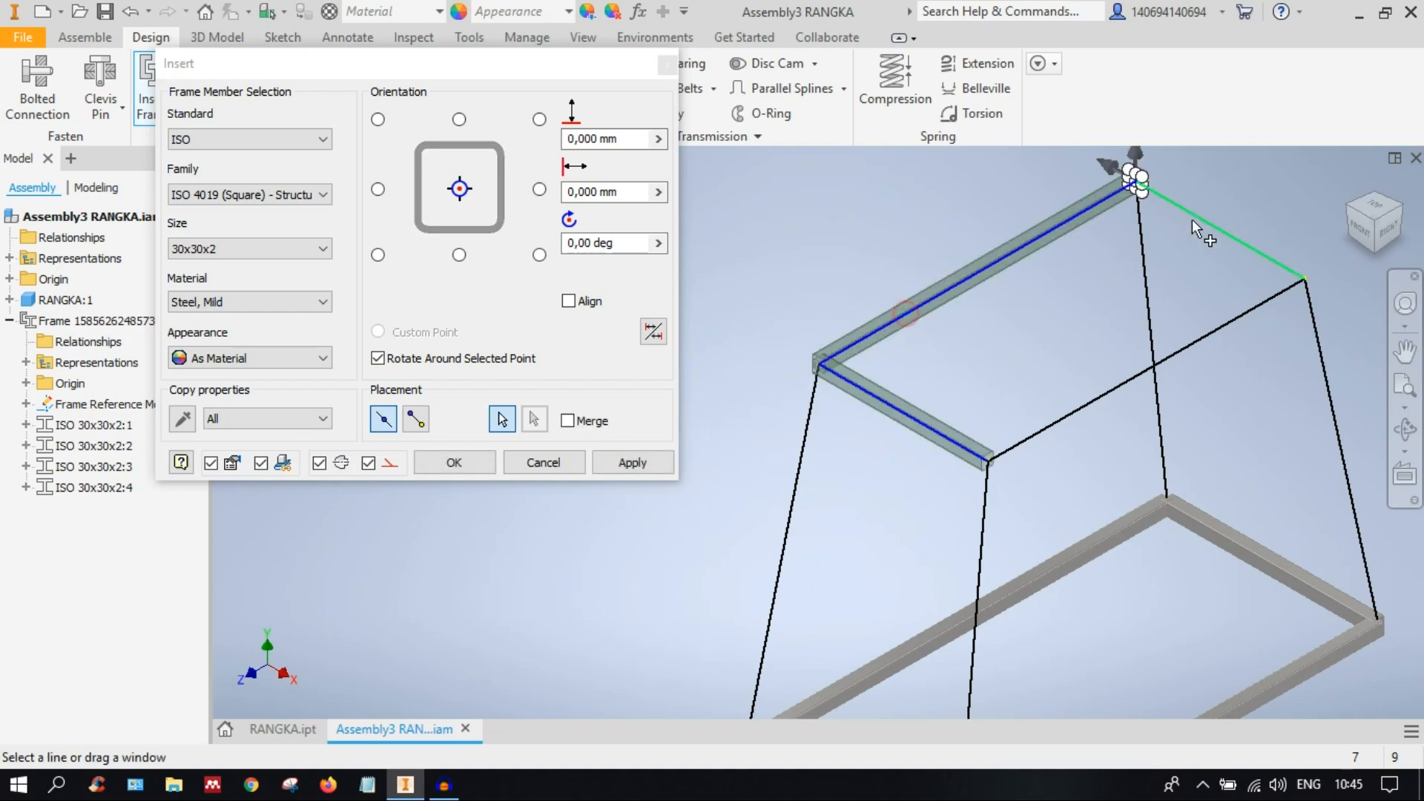
click(1198, 217)
click(1216, 330)
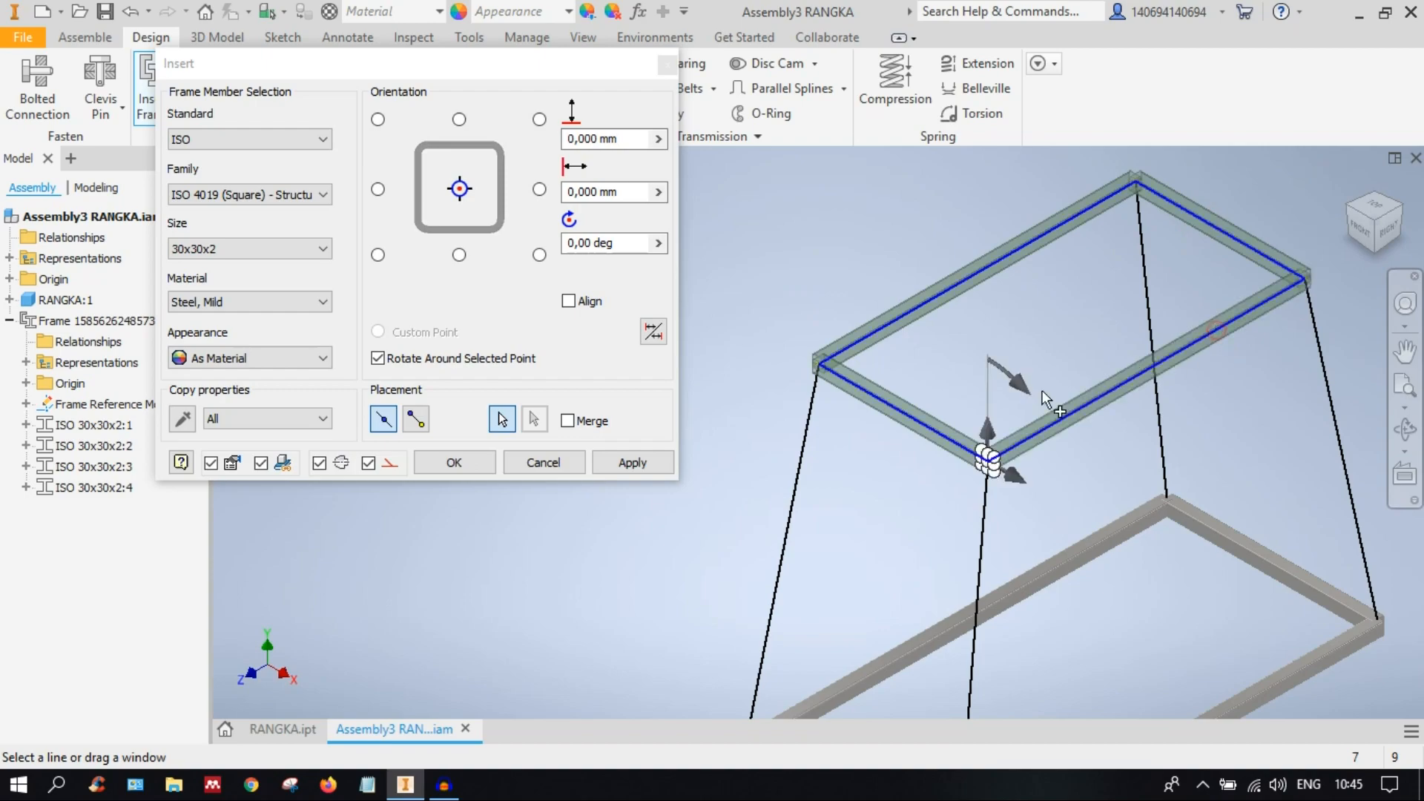
click(466, 461)
click(725, 526)
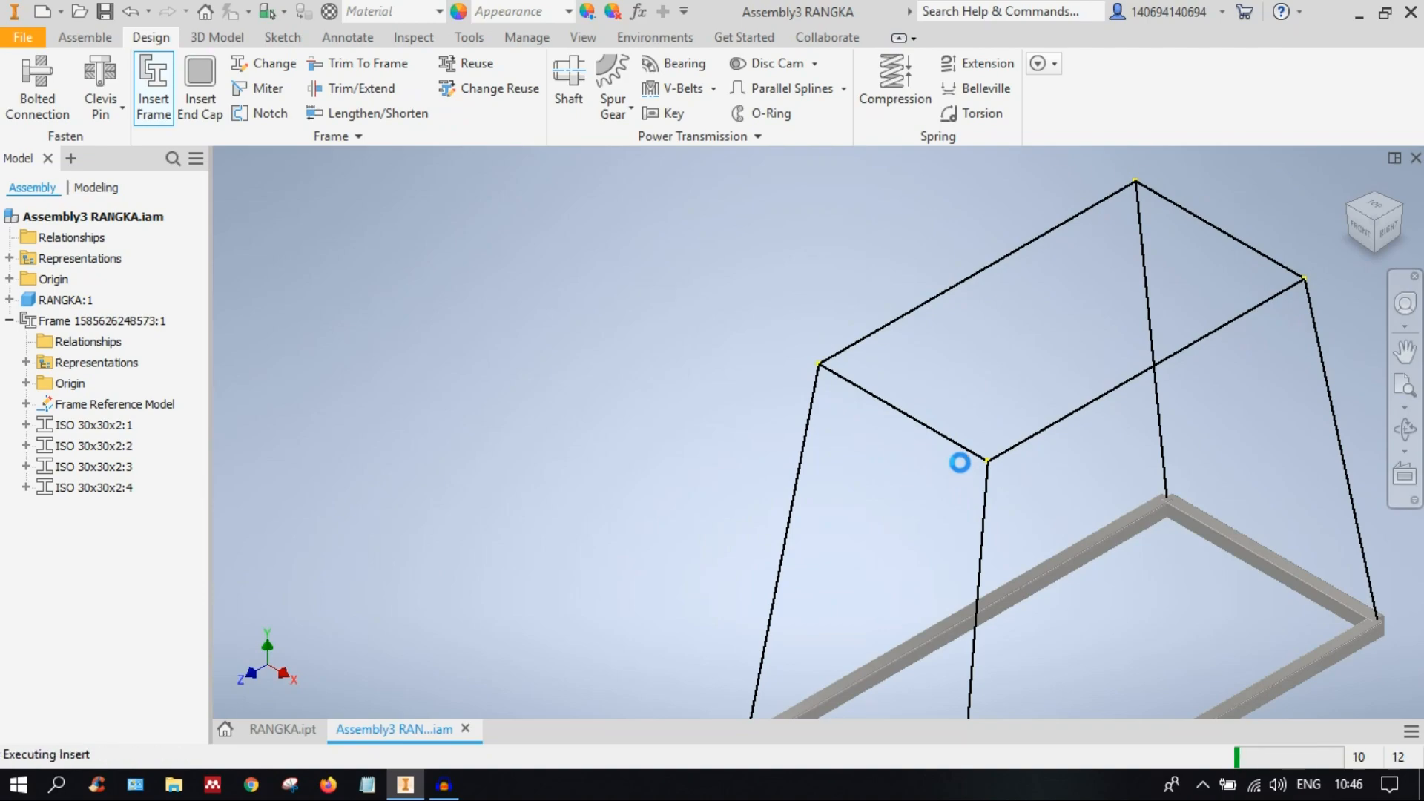
Step: Examine how the bottom frame members meet at the corner, from the right side and in isometric view
scroll(971, 473, up, 5)
scroll(970, 467, down, 5)
middle_drag(961, 516, 890, 319)
scroll(876, 561, up, 5)
middle_drag(875, 559, 813, 382)
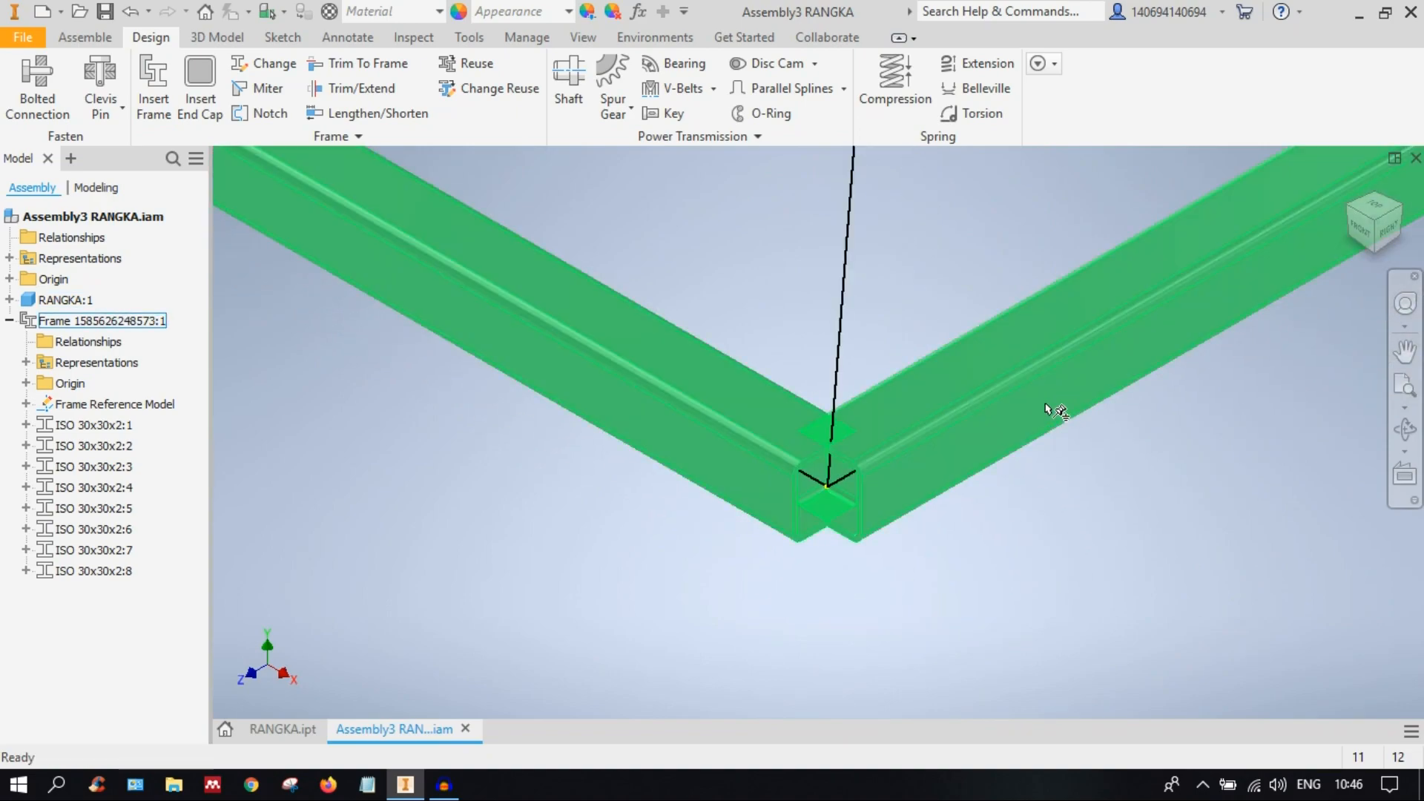
scroll(1049, 407, down, 10)
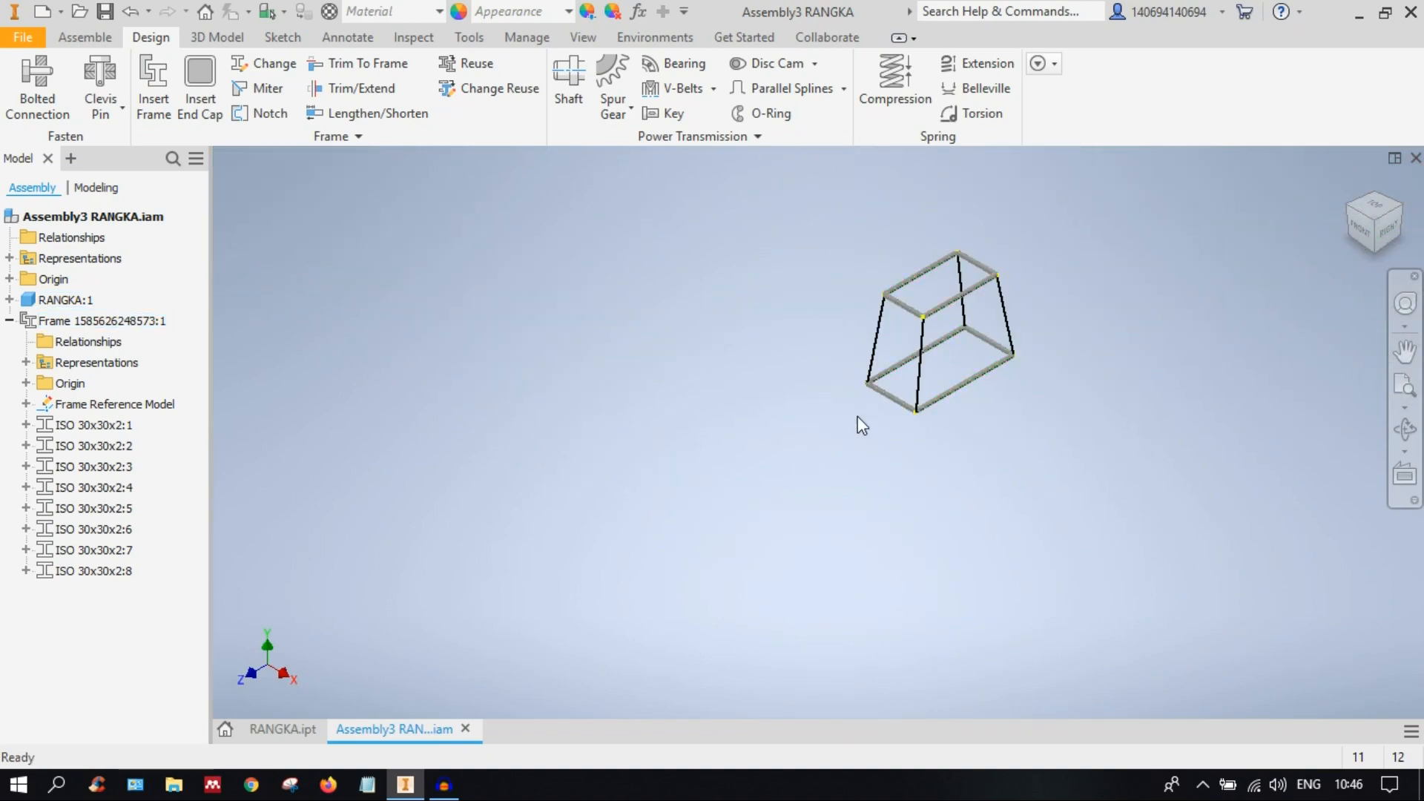
scroll(952, 422, up, 5)
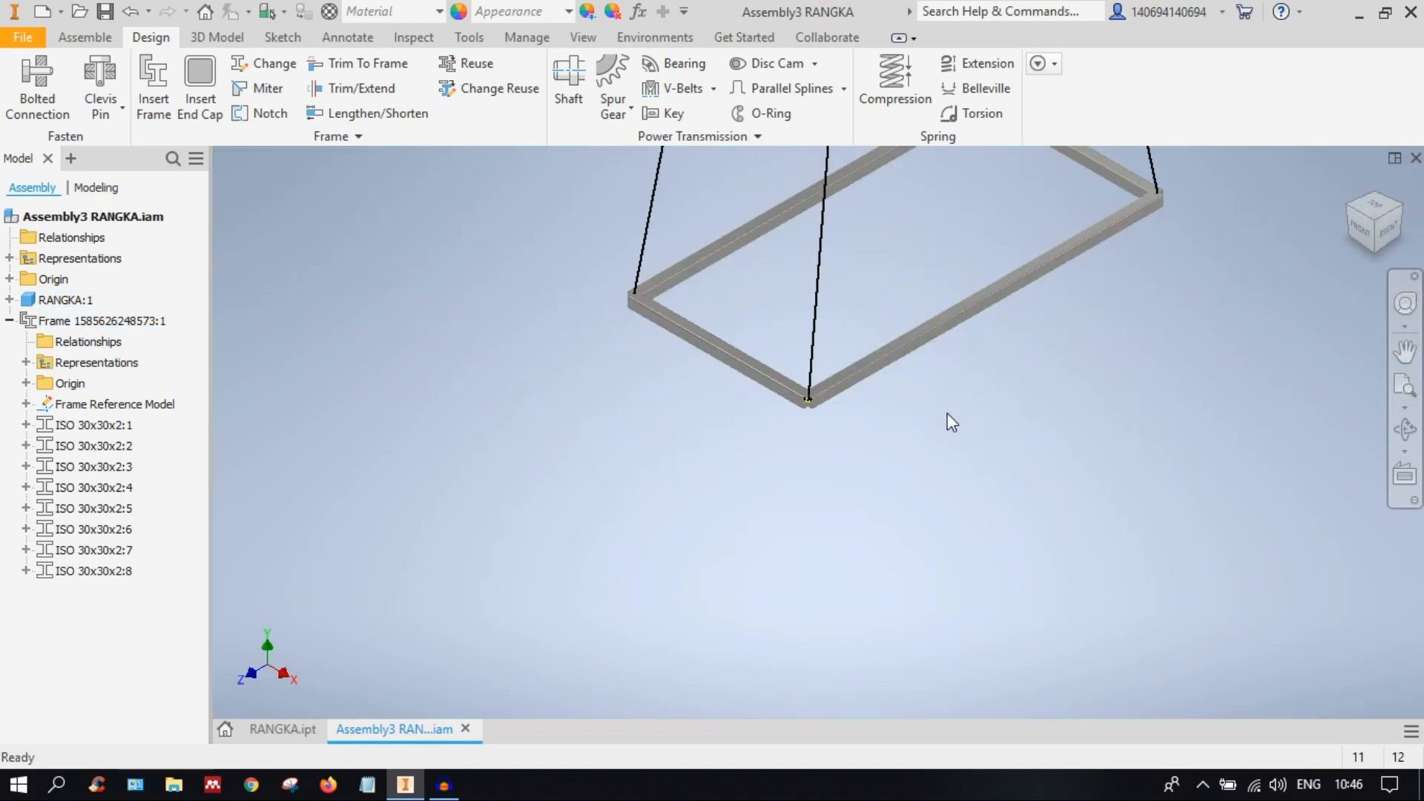
click(1388, 230)
scroll(704, 517, up, 15)
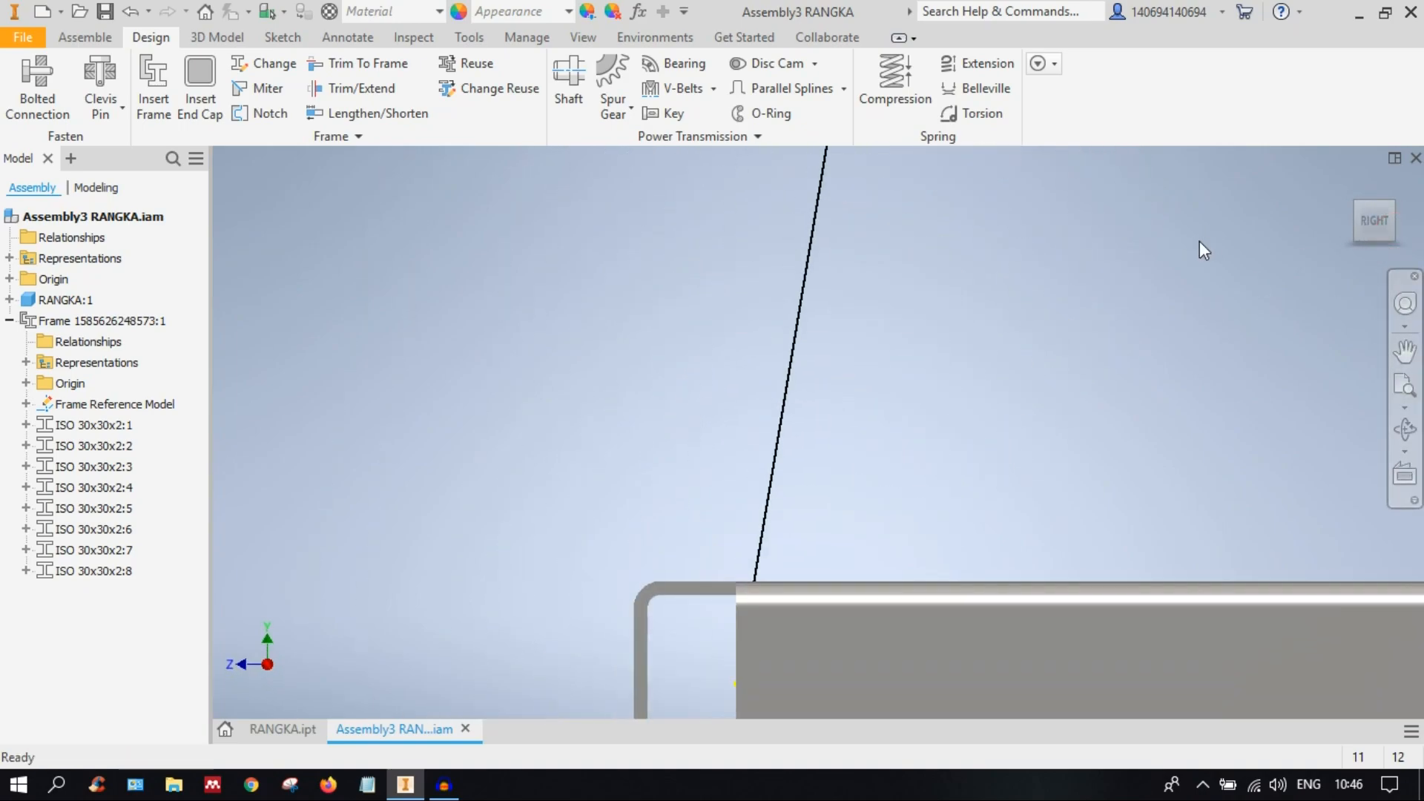
shift+middle_drag(886, 436, 967, 443)
middle_drag(967, 444, 690, 404)
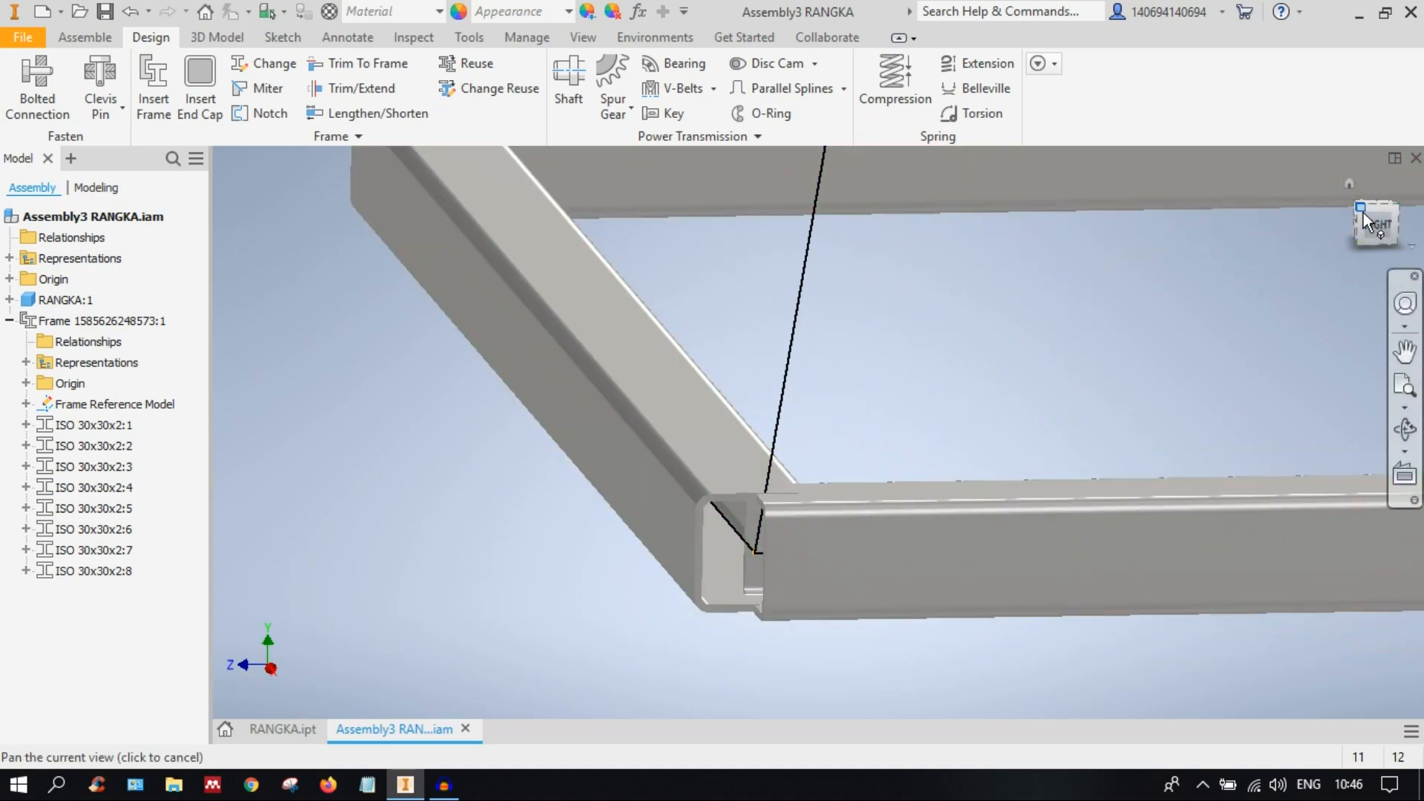
click(1359, 208)
scroll(756, 591, up, 10)
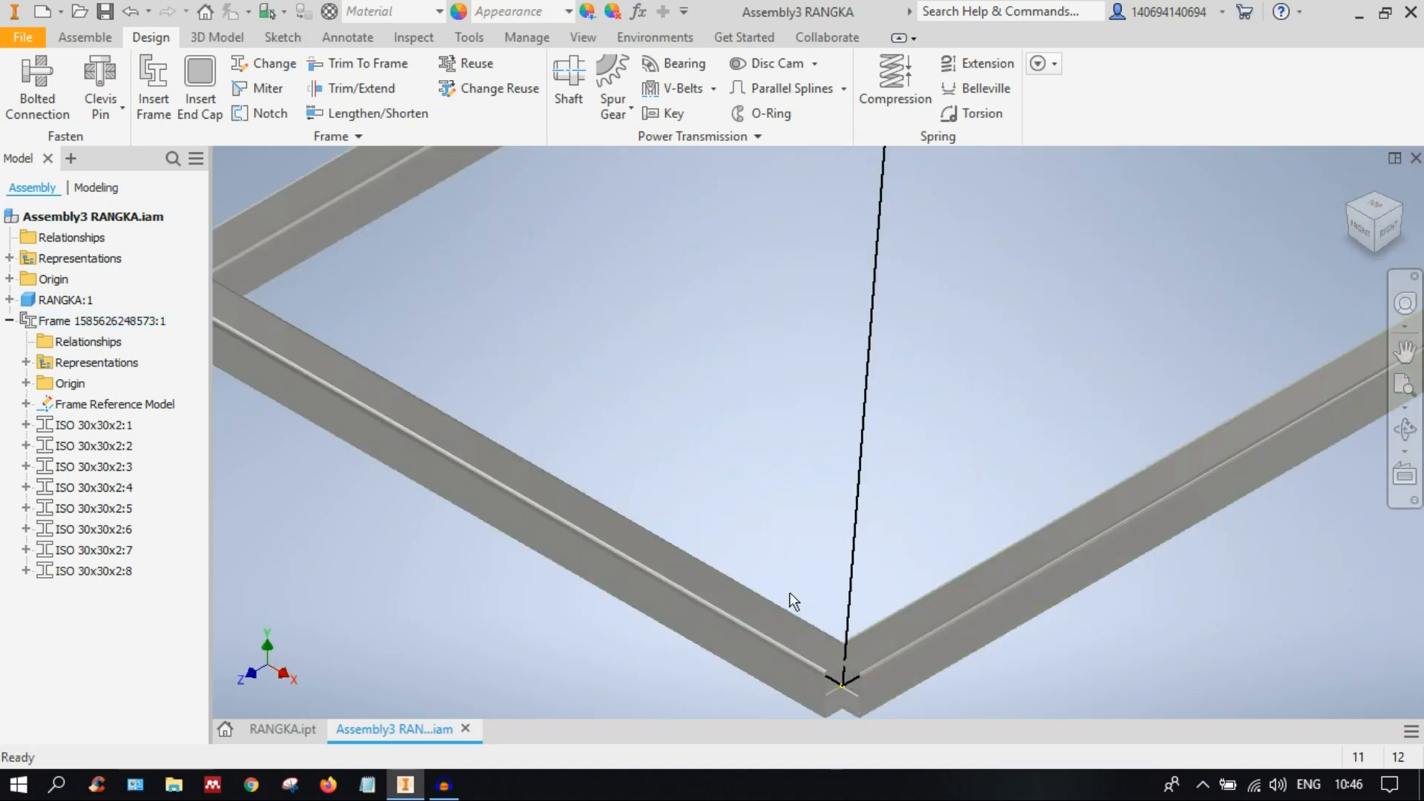
middle_drag(804, 603, 815, 403)
scroll(850, 516, up, 10)
scroll(955, 412, down, 5)
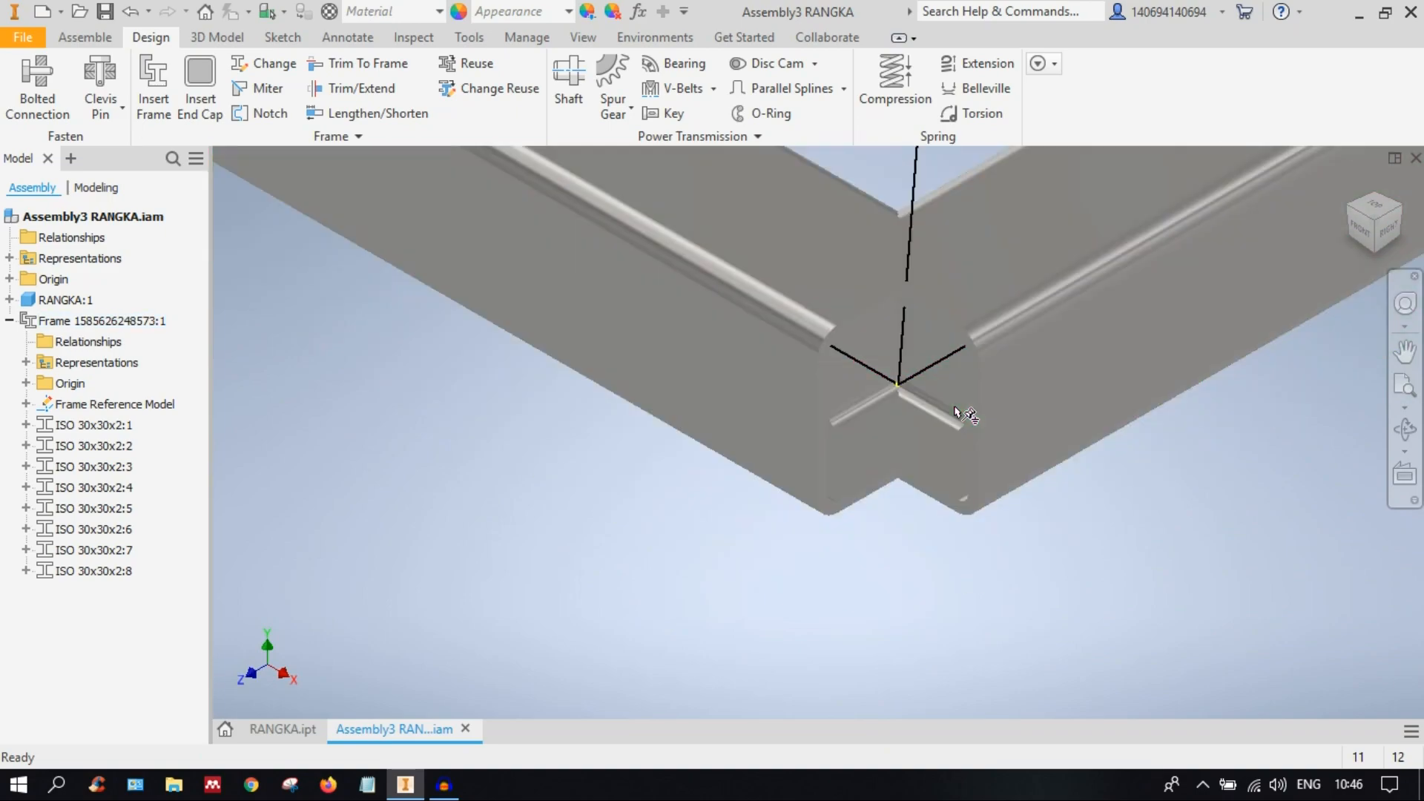
scroll(650, 370, up, 4)
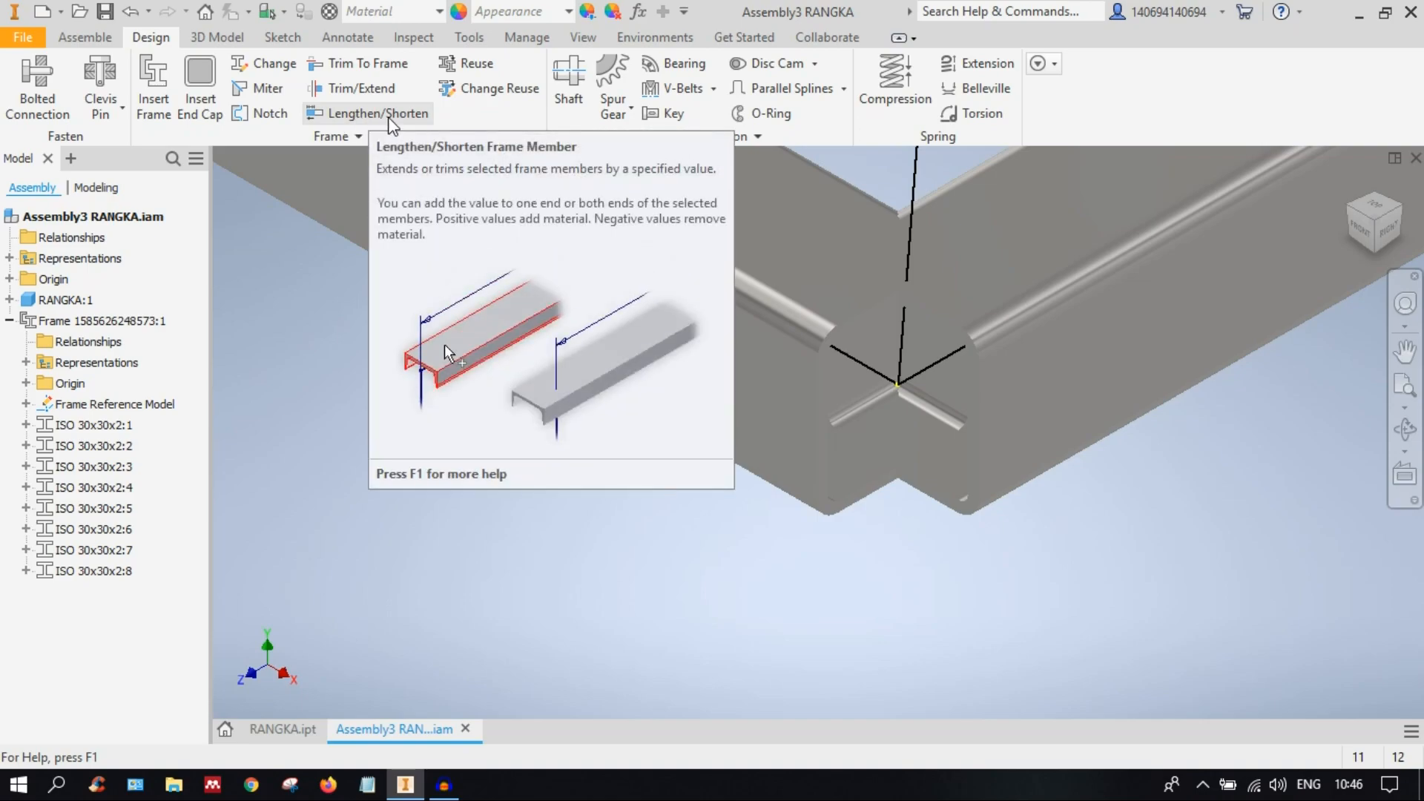
scroll(1055, 455, down, 4)
middle_drag(957, 469, 677, 470)
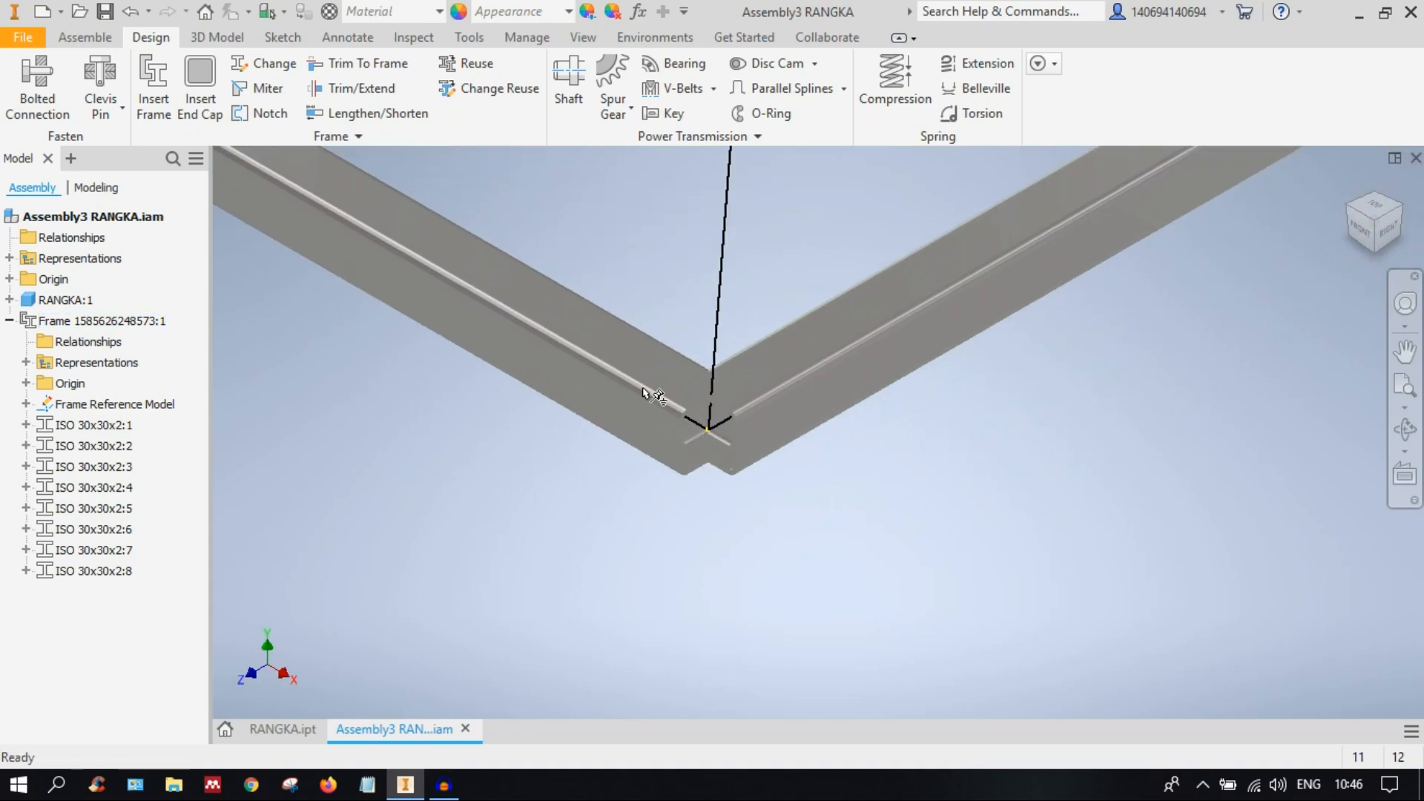
Step: Start changing a frame member and select the long bottom member at the examined corner
scroll(693, 364, up, 3)
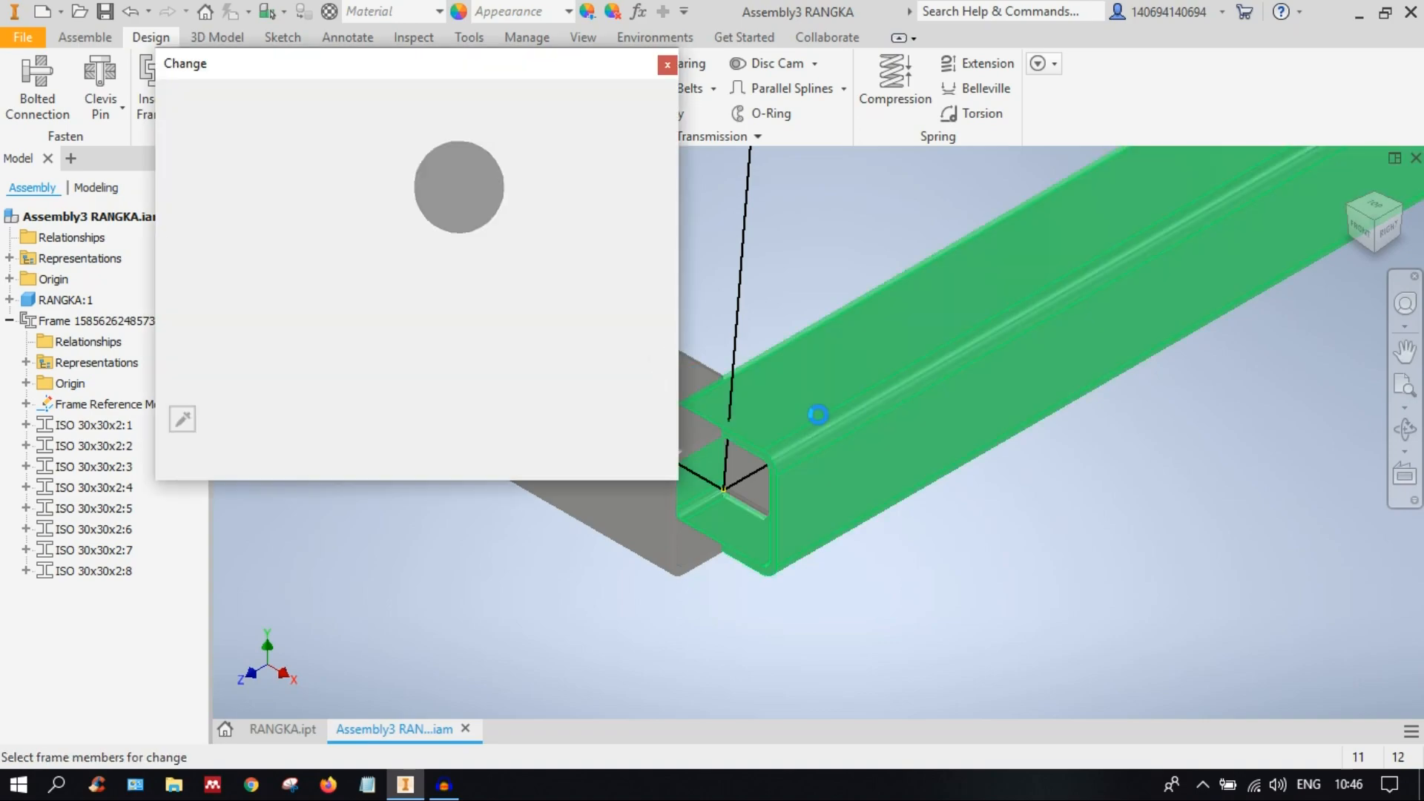
scroll(892, 414, down, 2)
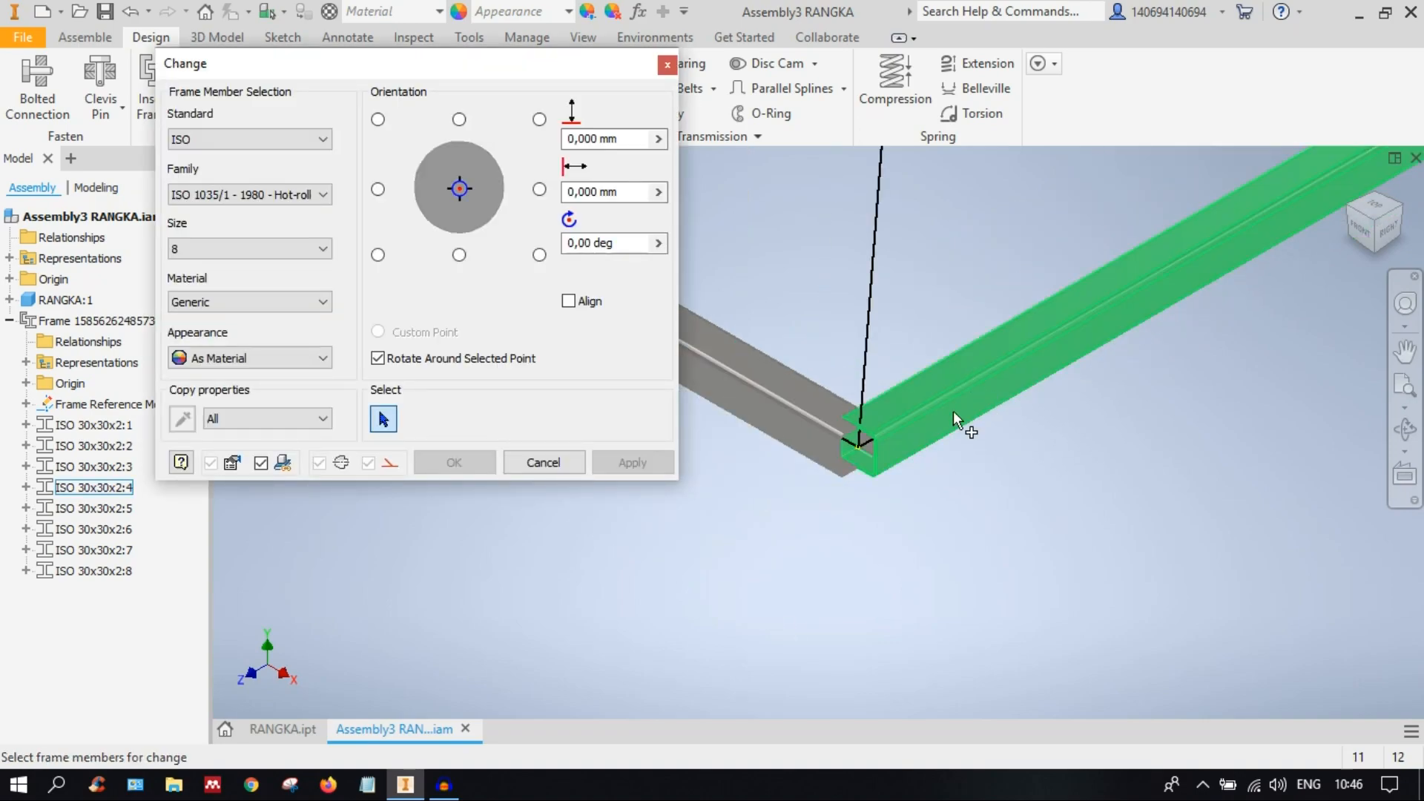
click(1018, 372)
click(1038, 350)
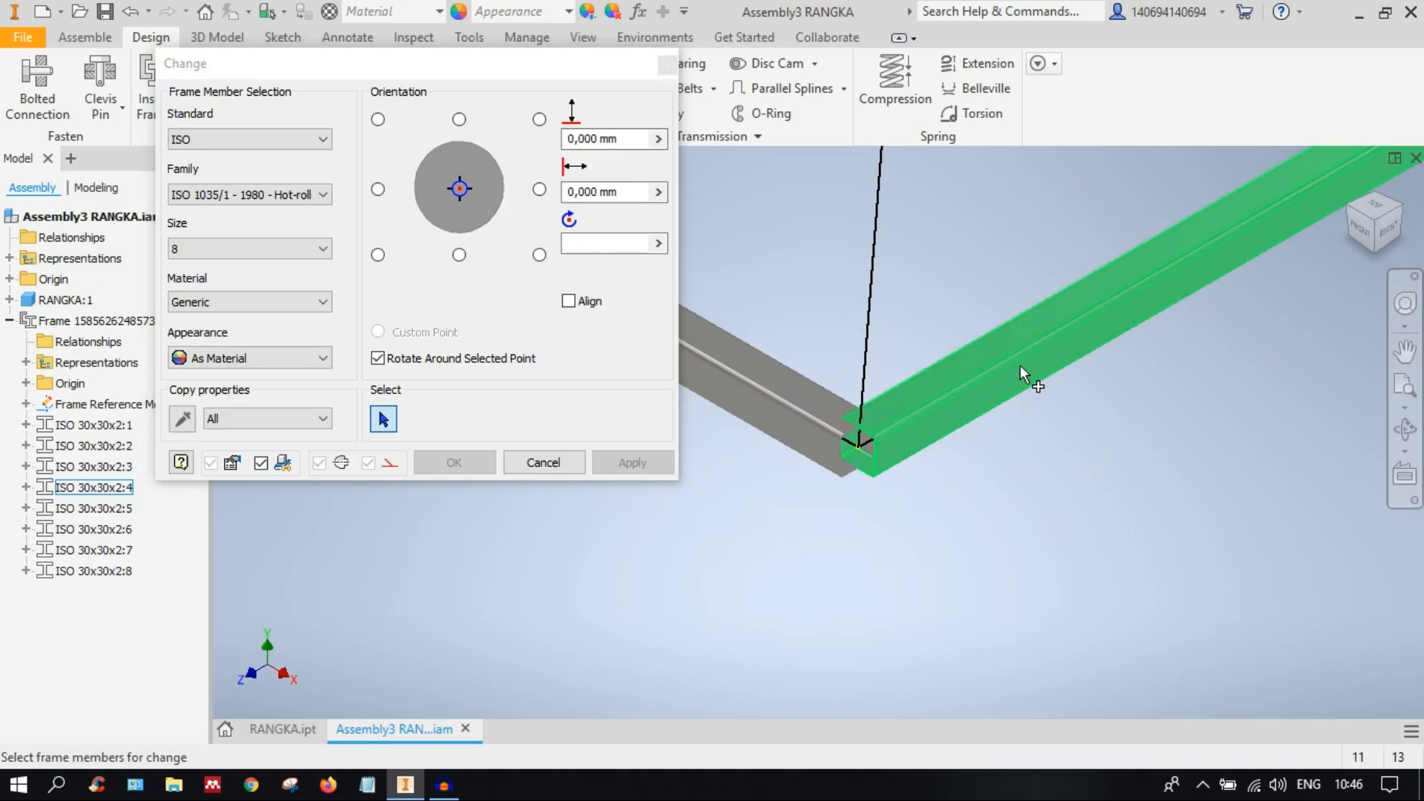
click(952, 398)
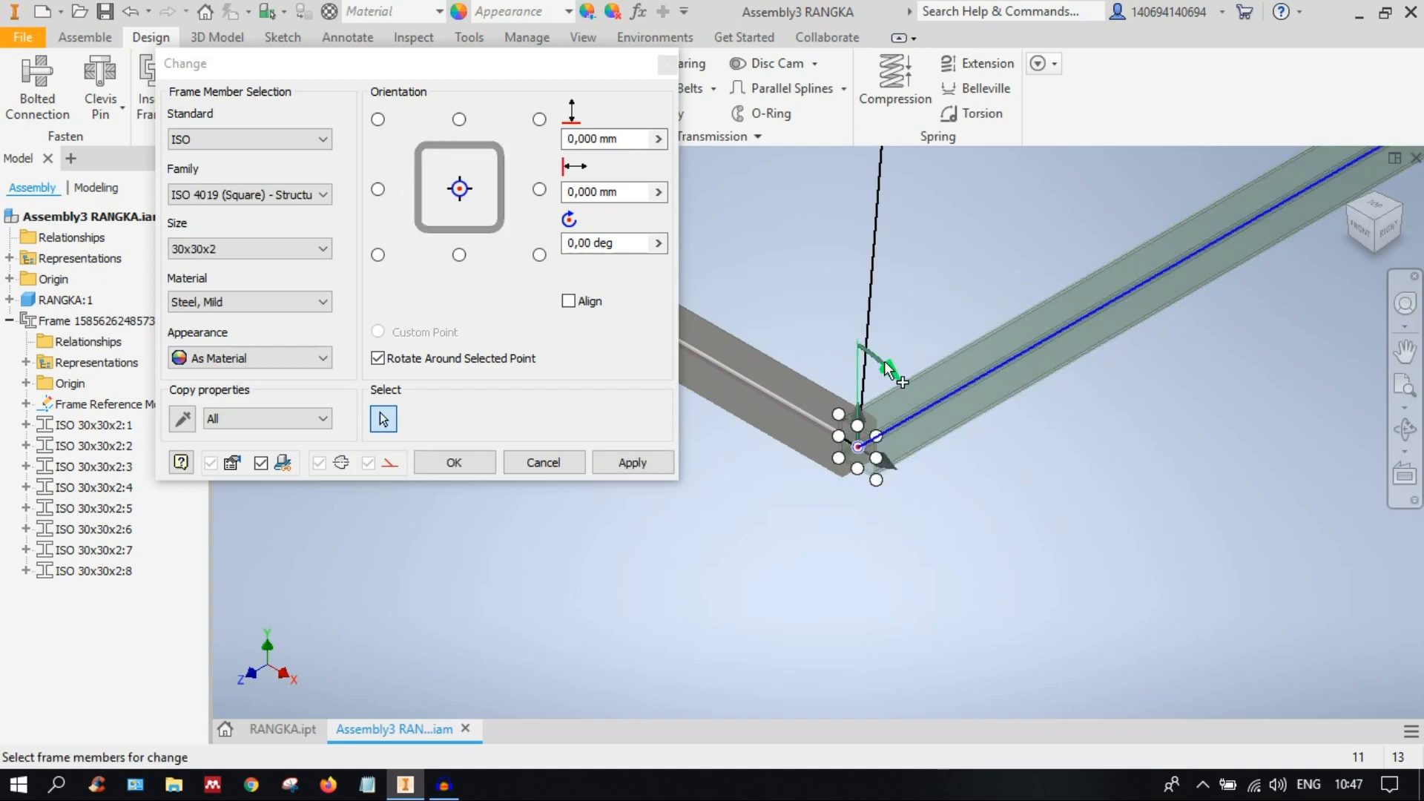
Step: Change the selected member's family to ISO 10799-2 circular hollow section, size 21.3x2.0, accepting the replacement and default file name
click(245, 195)
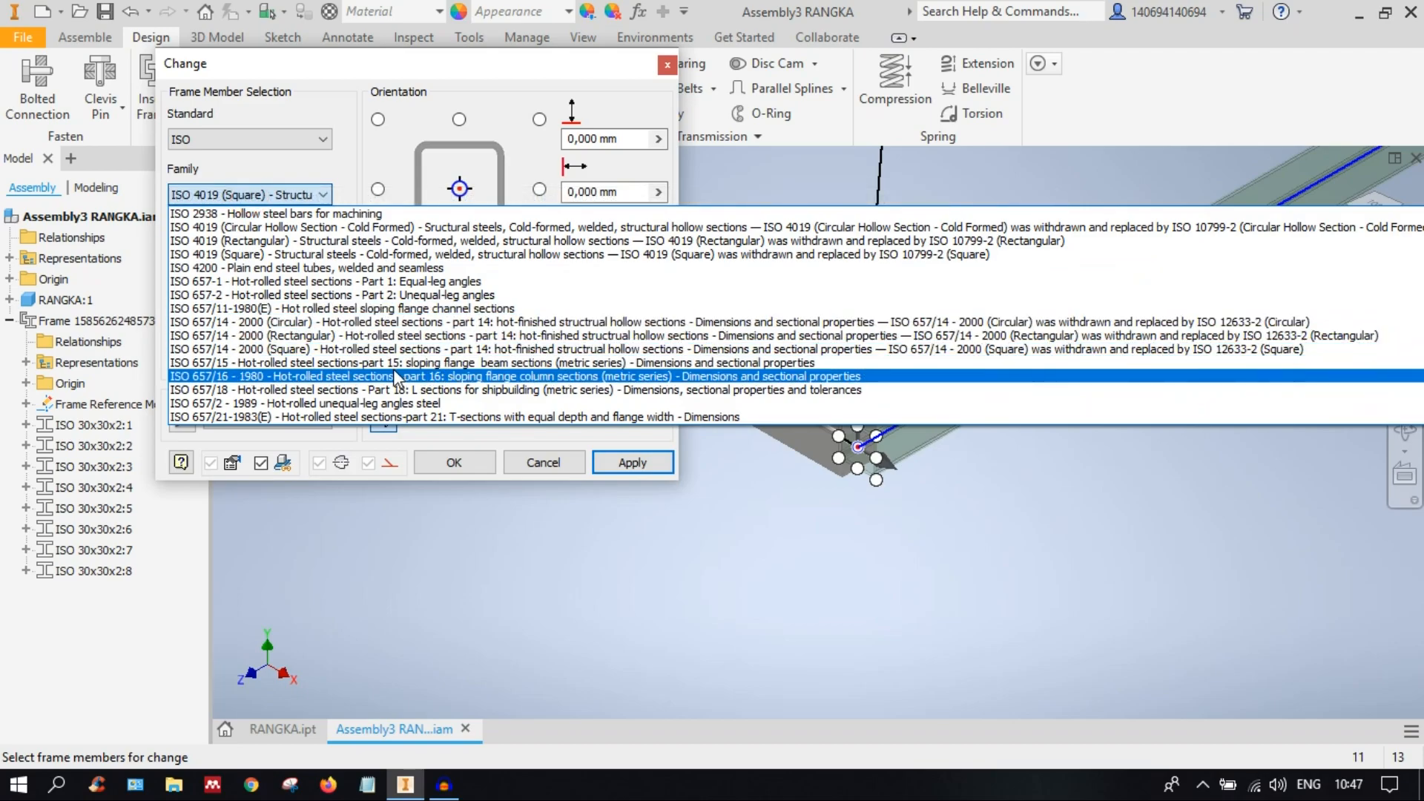
scroll(327, 349, up, 3)
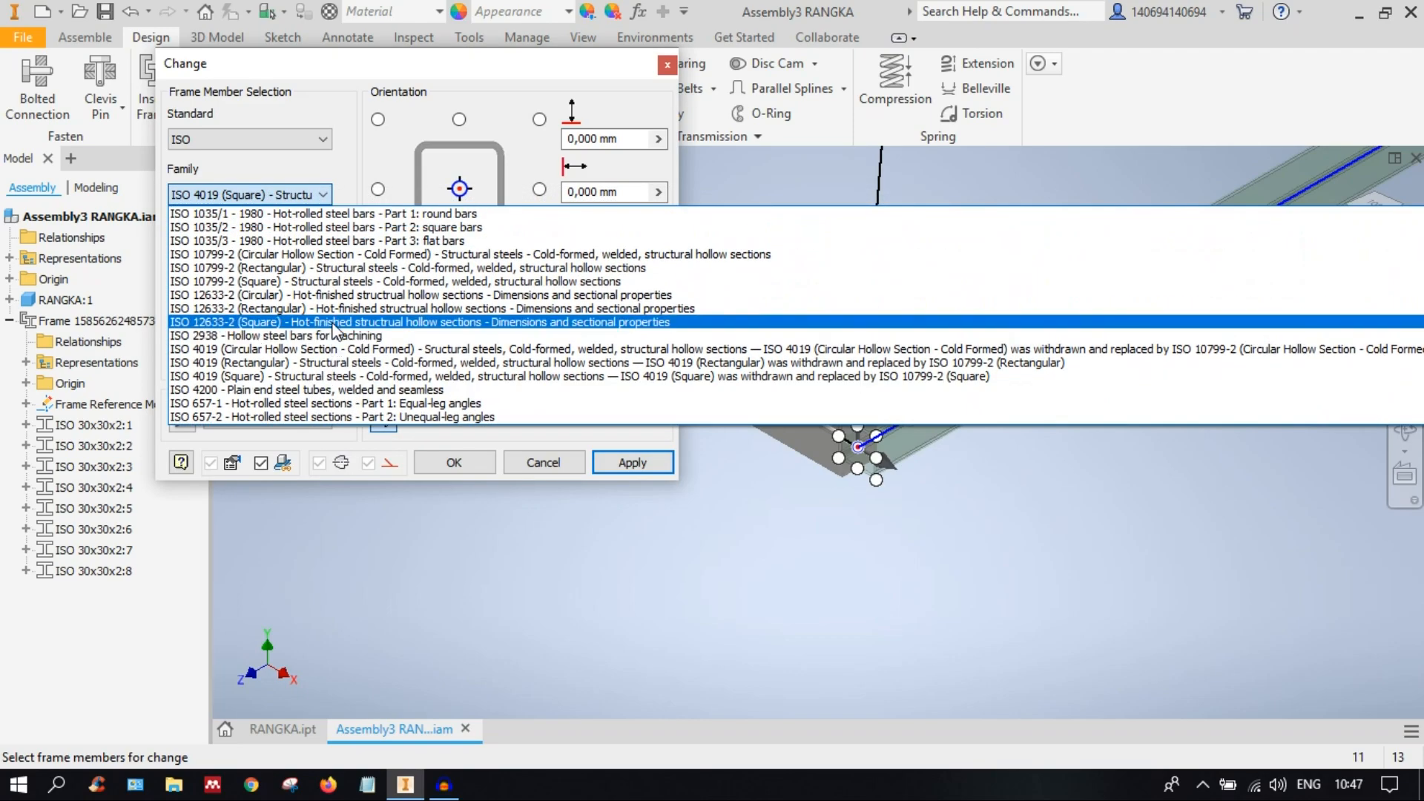
click(385, 254)
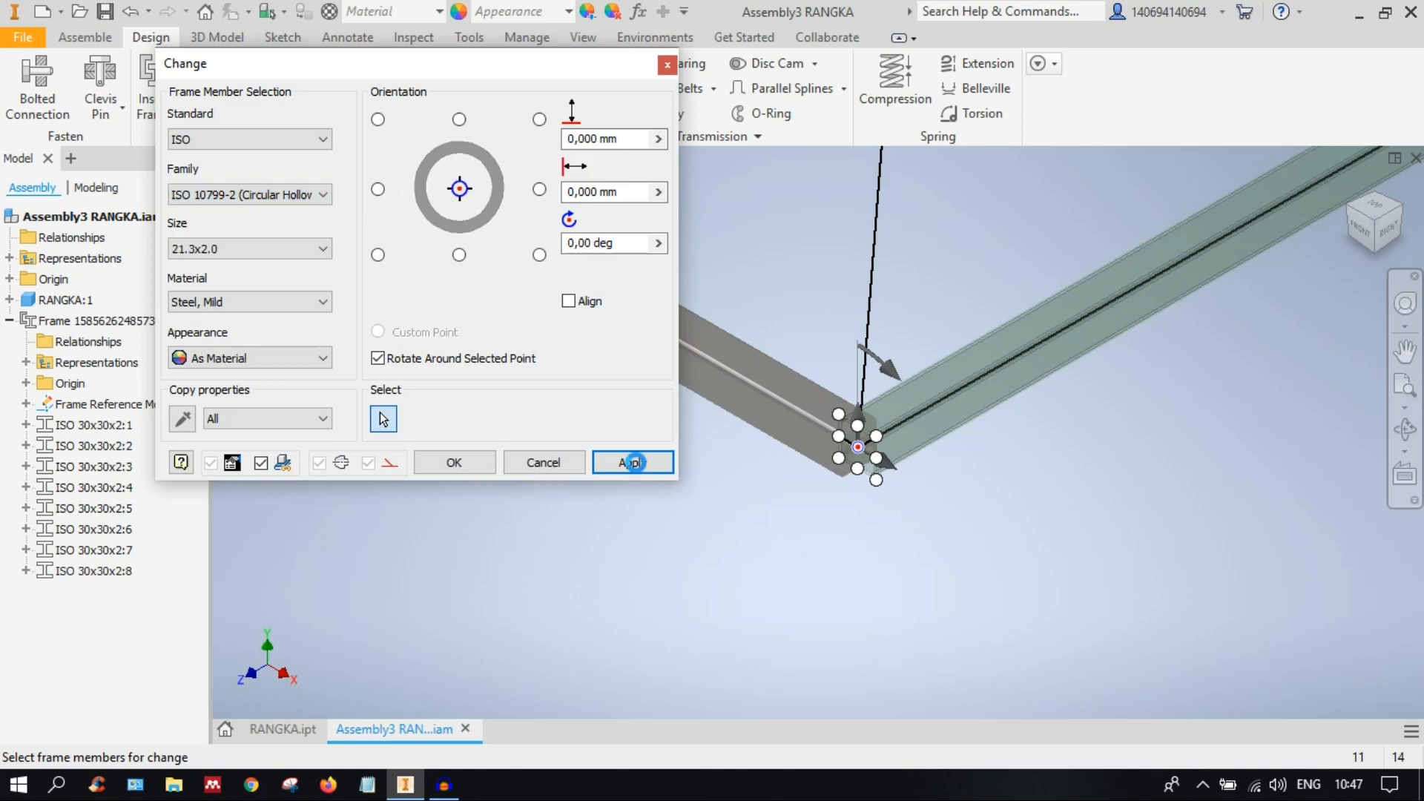
click(633, 463)
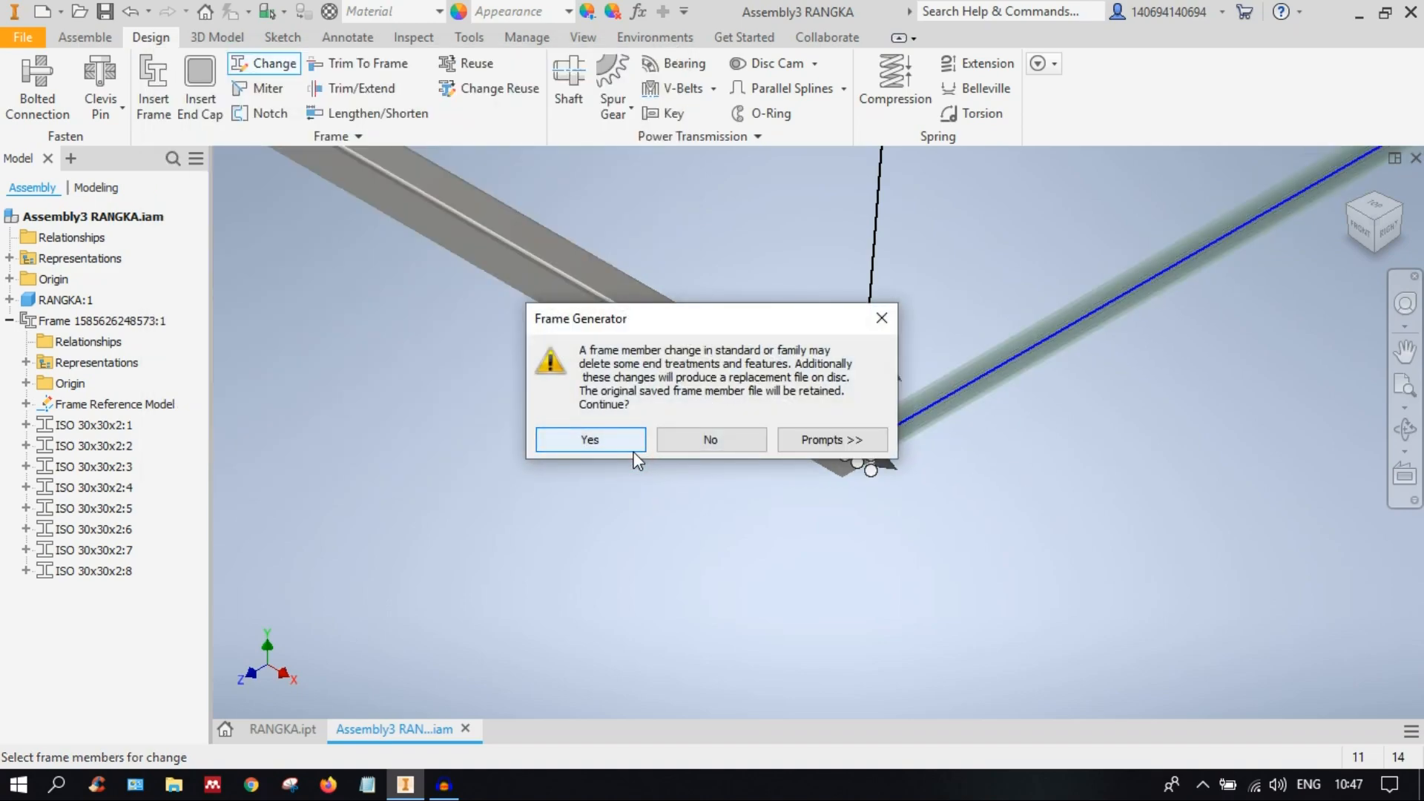
click(603, 439)
click(714, 529)
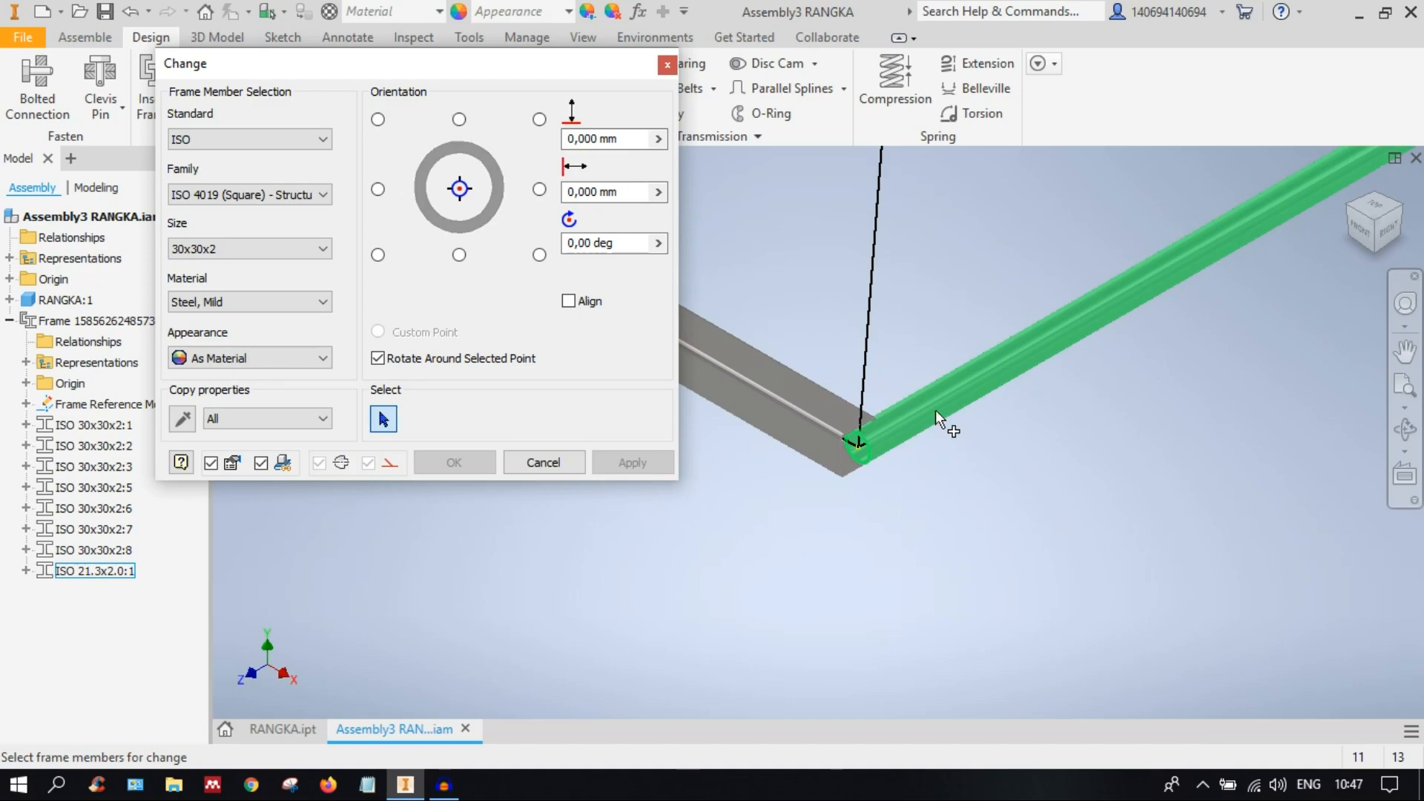
scroll(927, 436, down, 3)
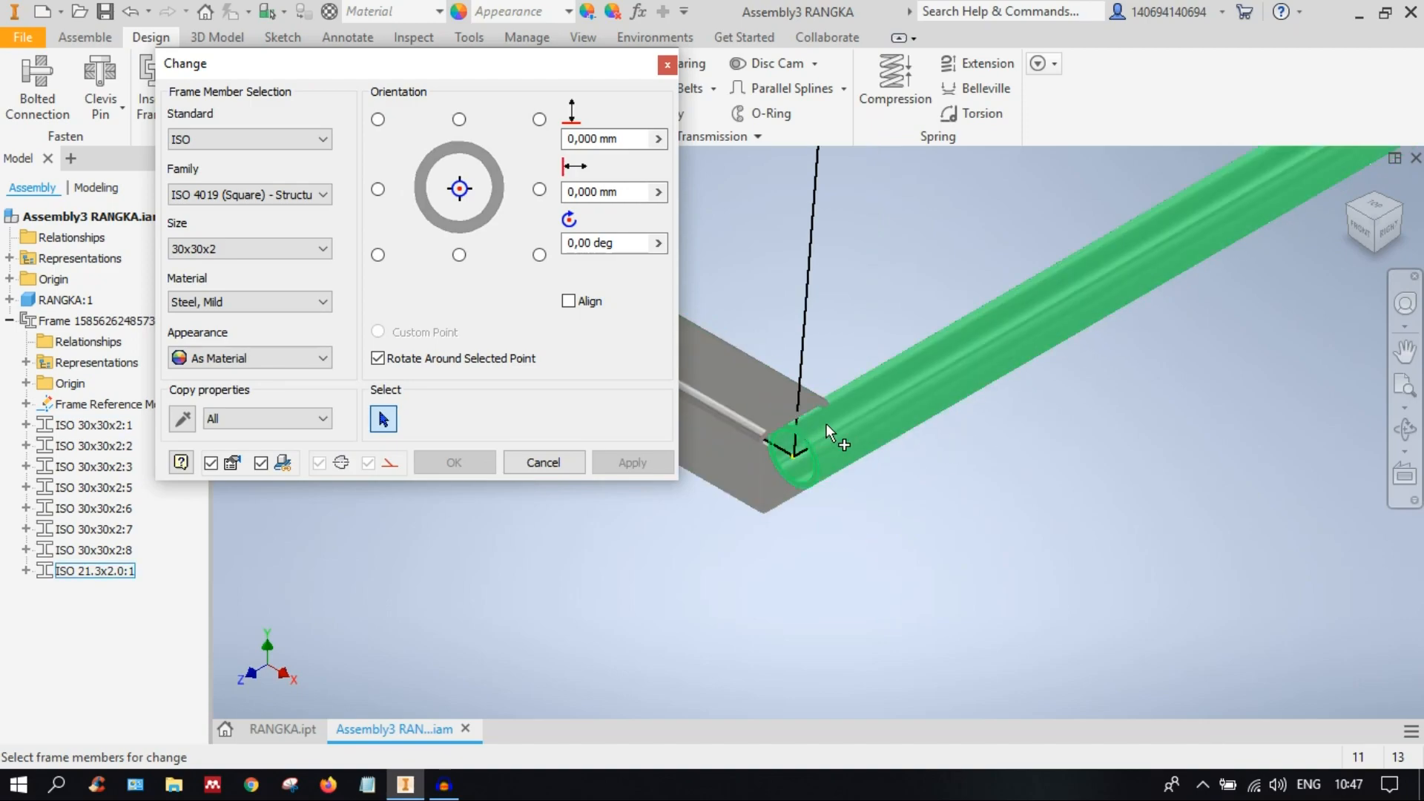
click(552, 464)
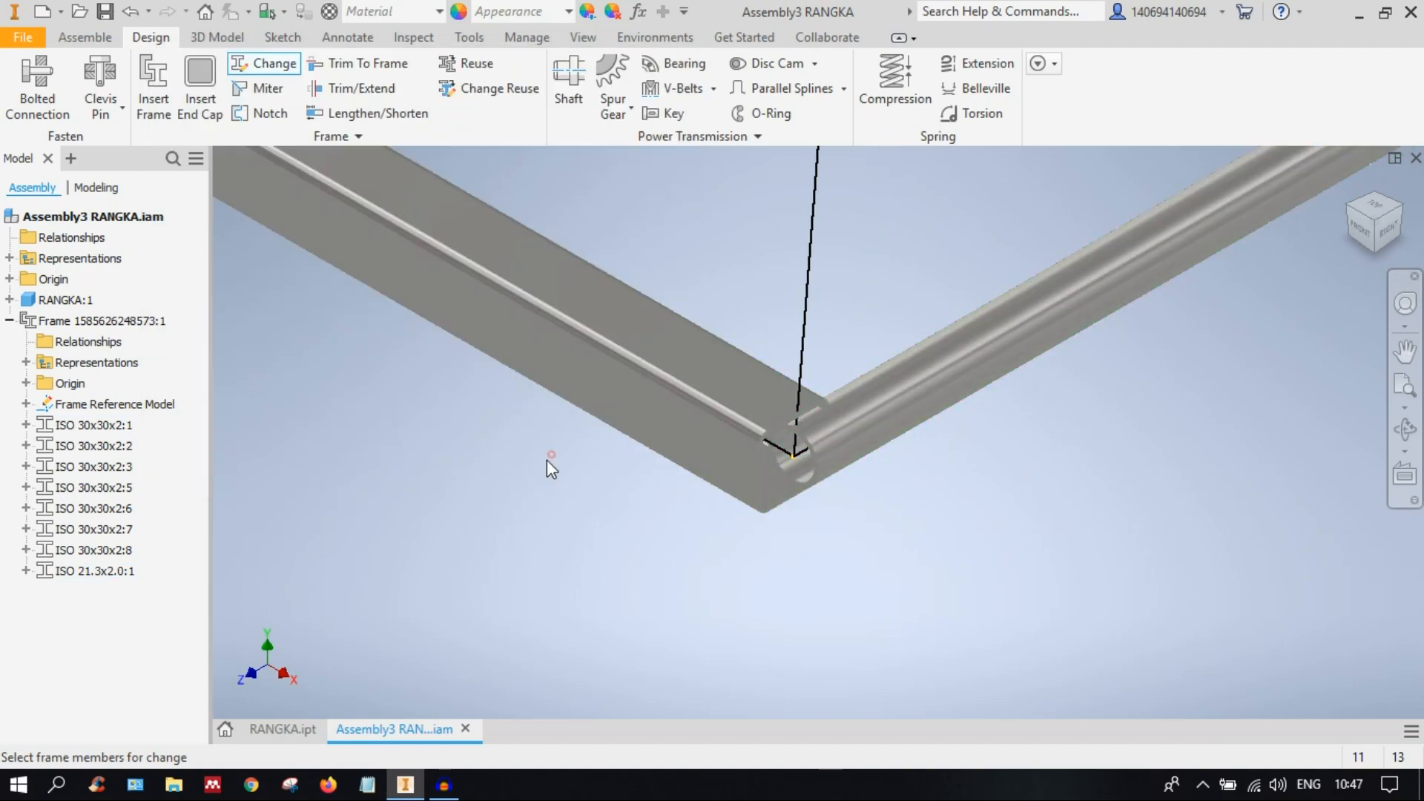
Step: Undo the change of the long bottom member to the circular hollow section and check the restored corner
click(131, 12)
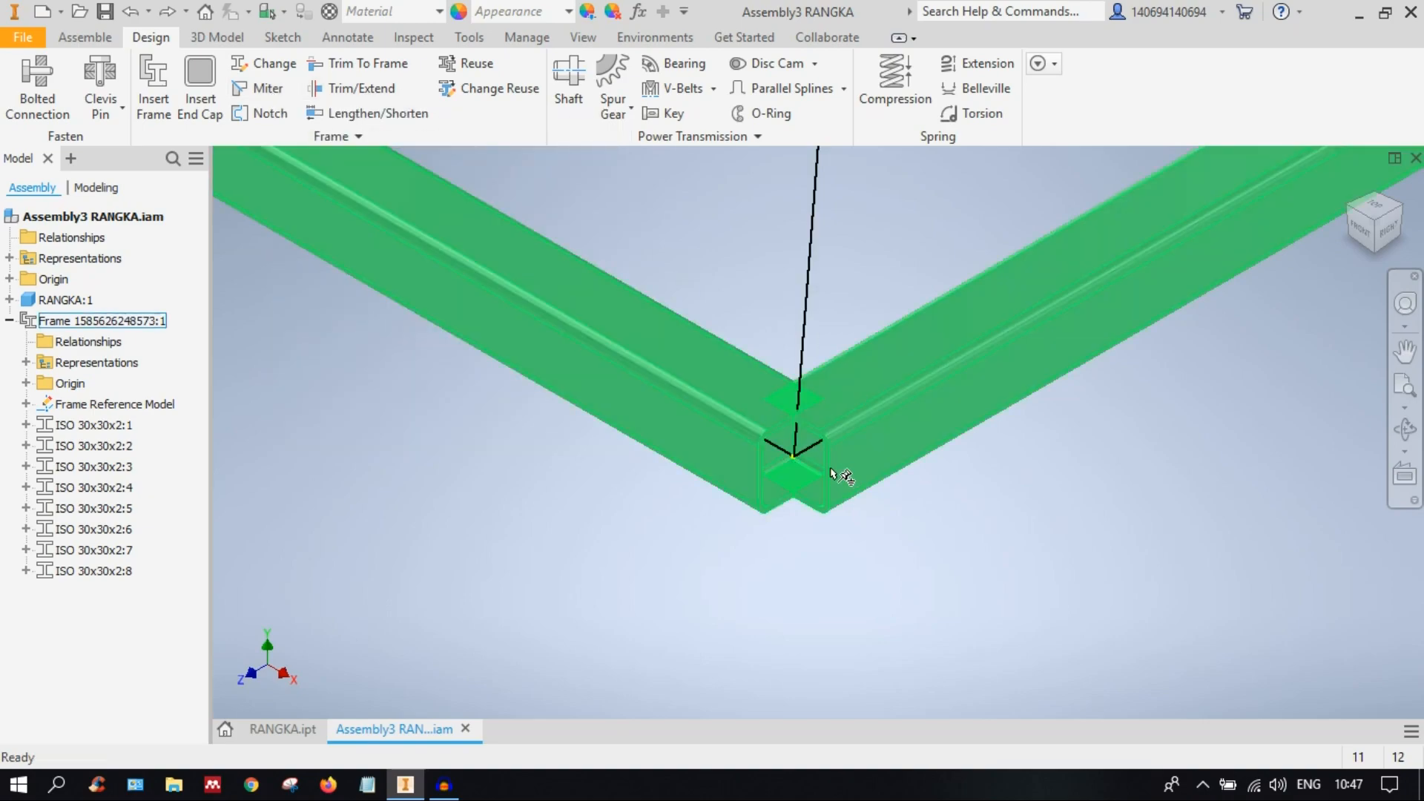
scroll(693, 292, up, 3)
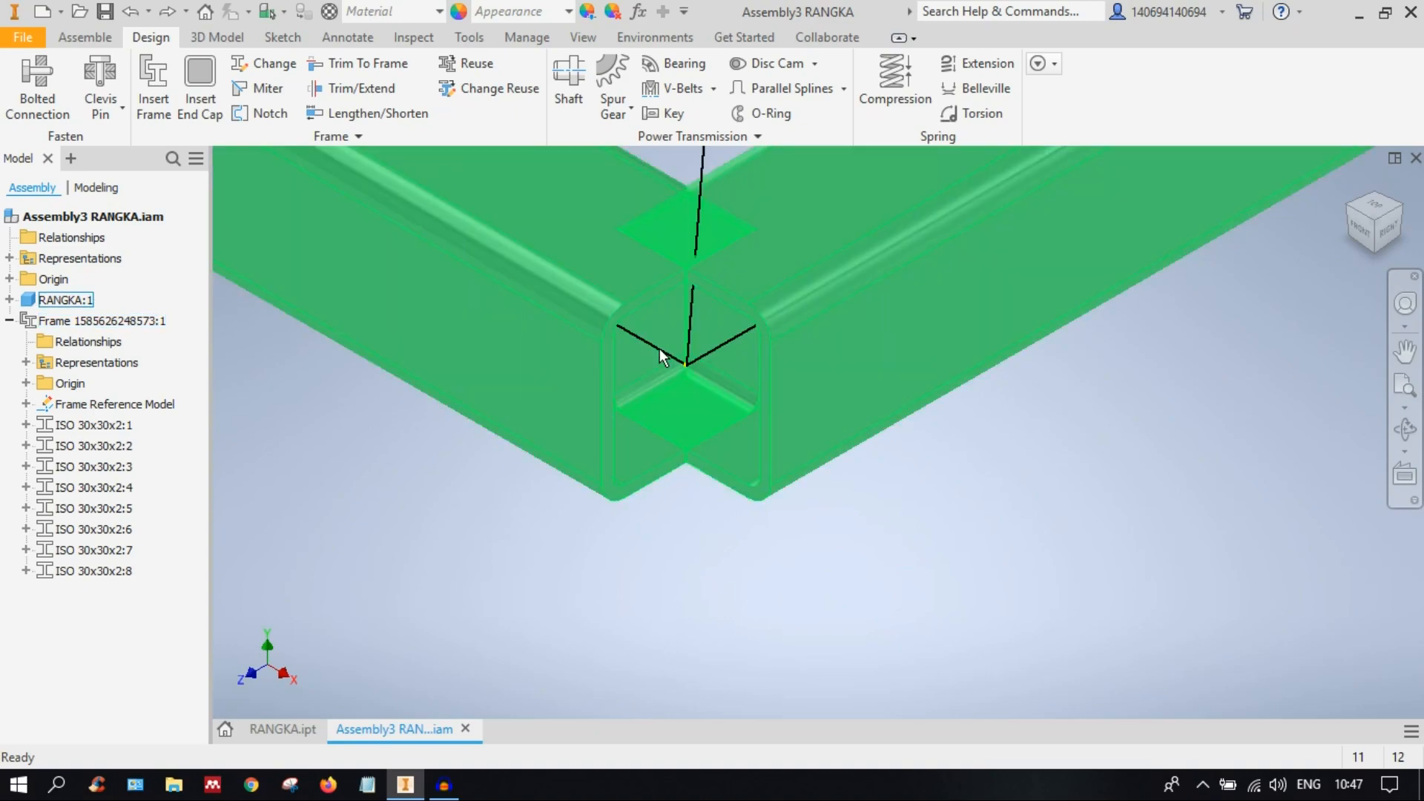
scroll(780, 326, down, 10)
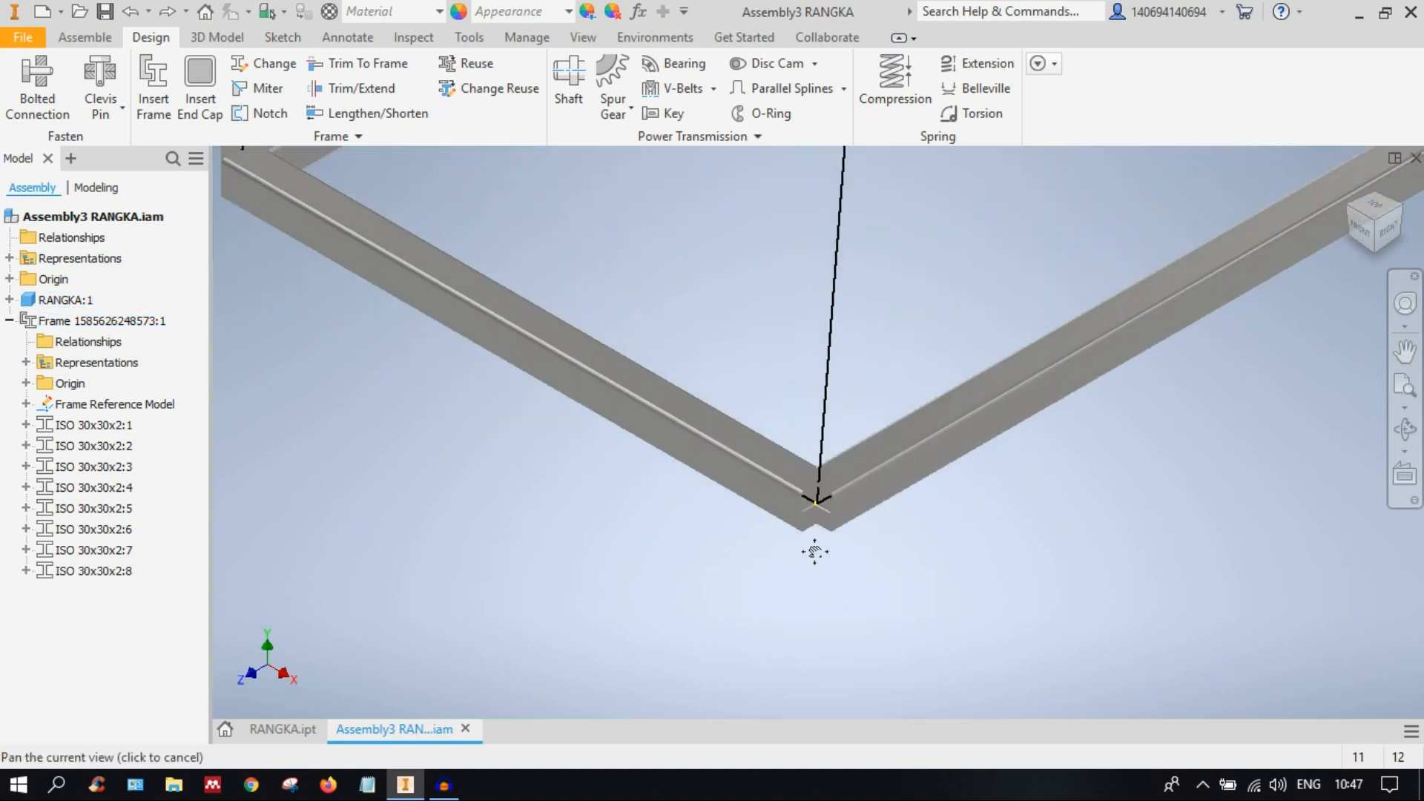
Step: Start a miter cut and select the two top rectangle members that meet at the near corner
scroll(804, 475, up, 10)
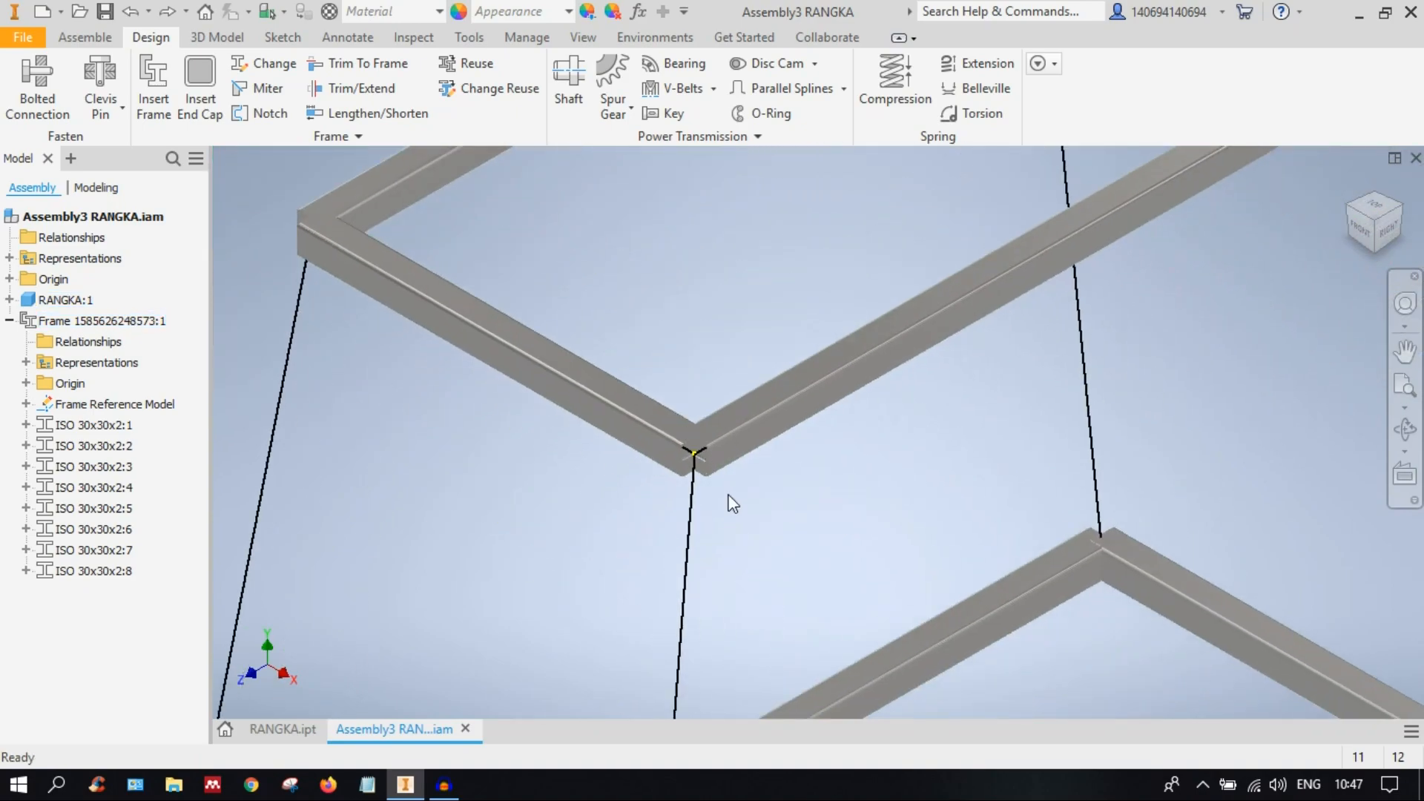
middle_drag(701, 460, 846, 578)
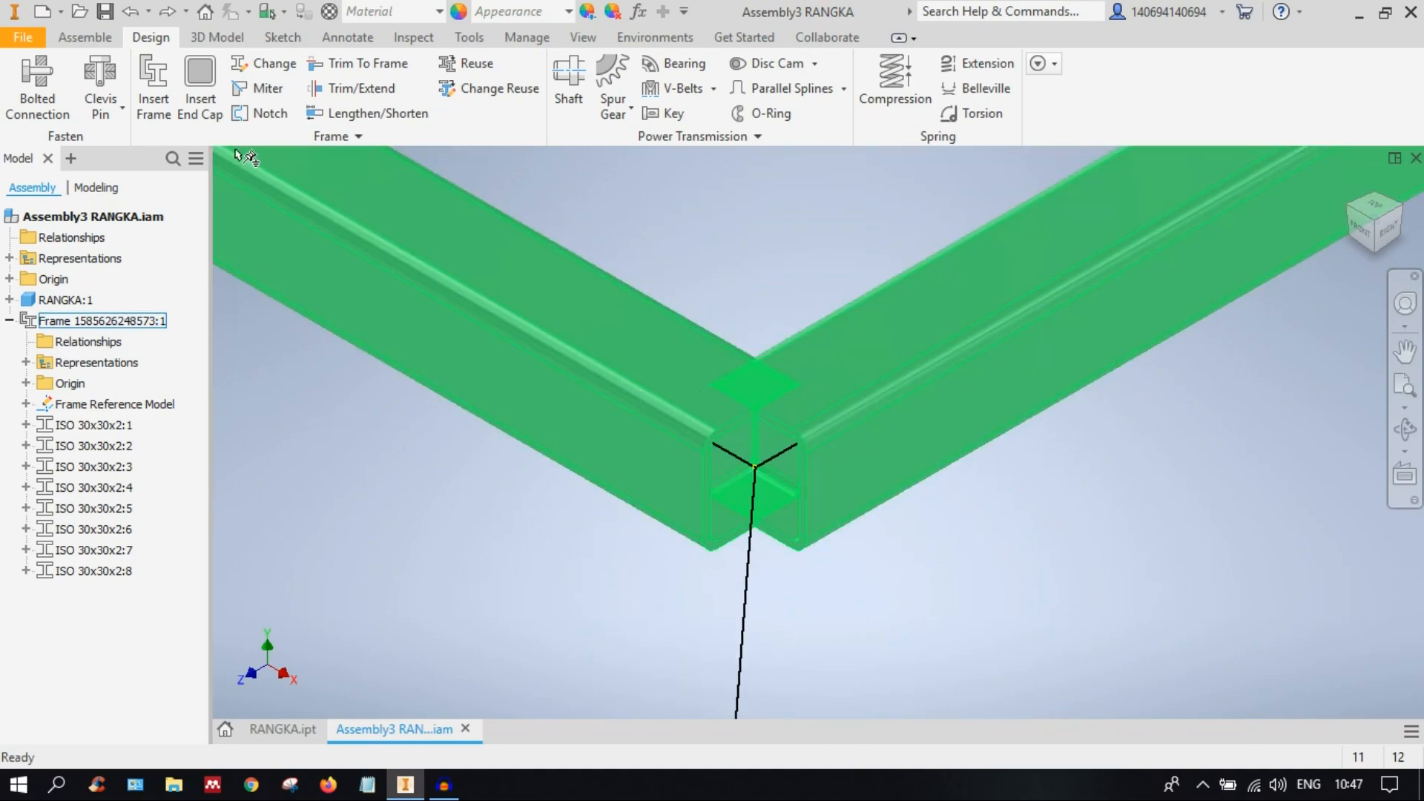
click(266, 91)
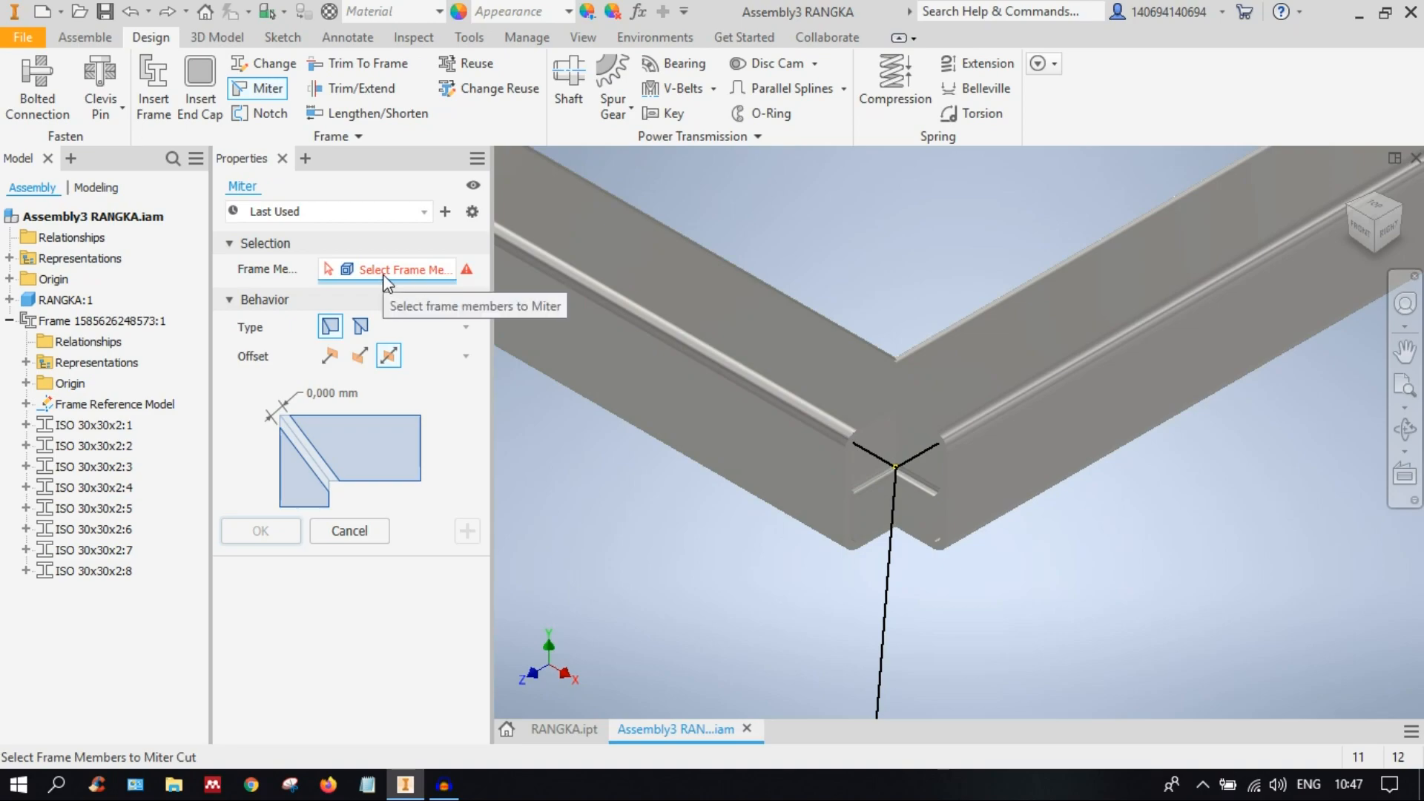
click(811, 329)
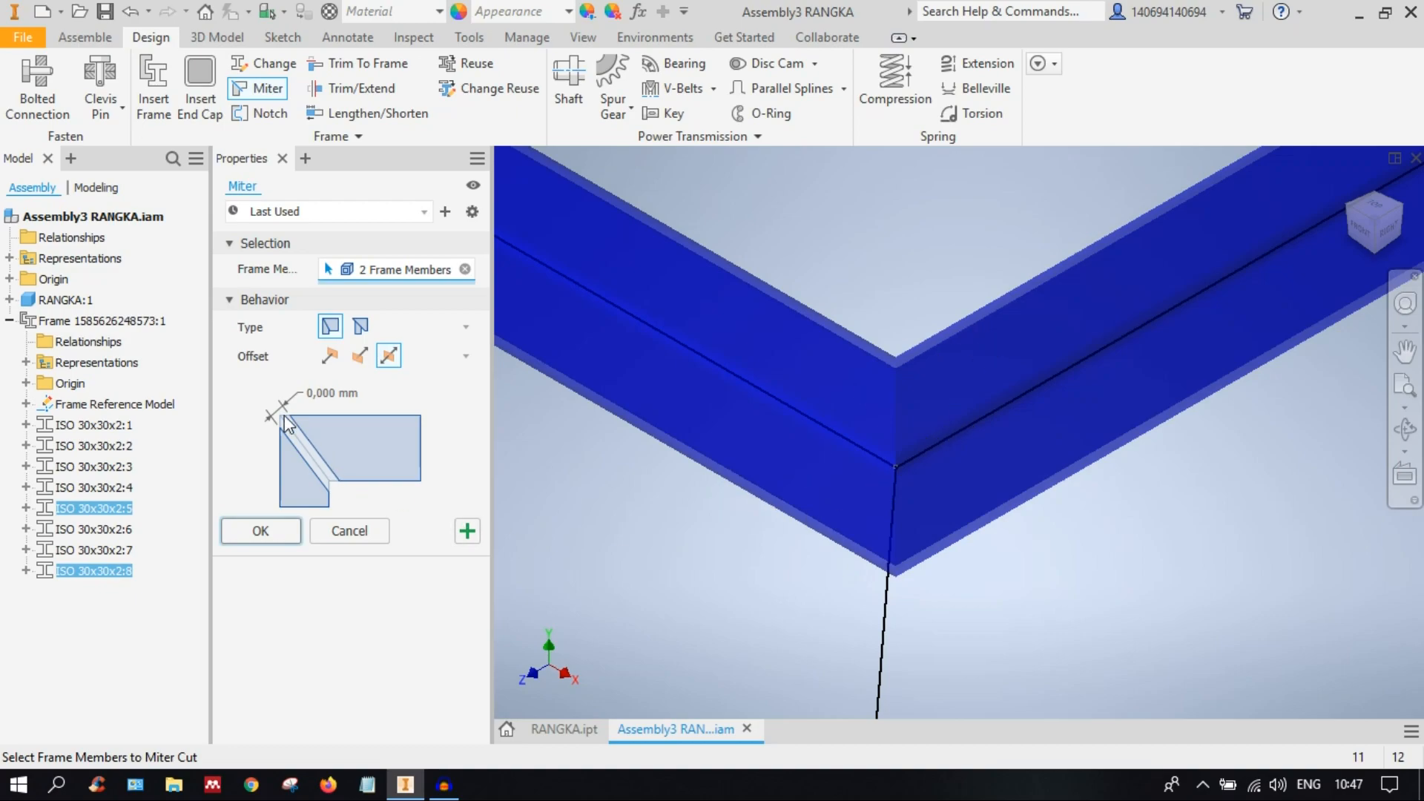
Step: Try a 1 mm miter offset, and a 2 mm offset with the other miter type, previewing the corner from above
click(333, 393)
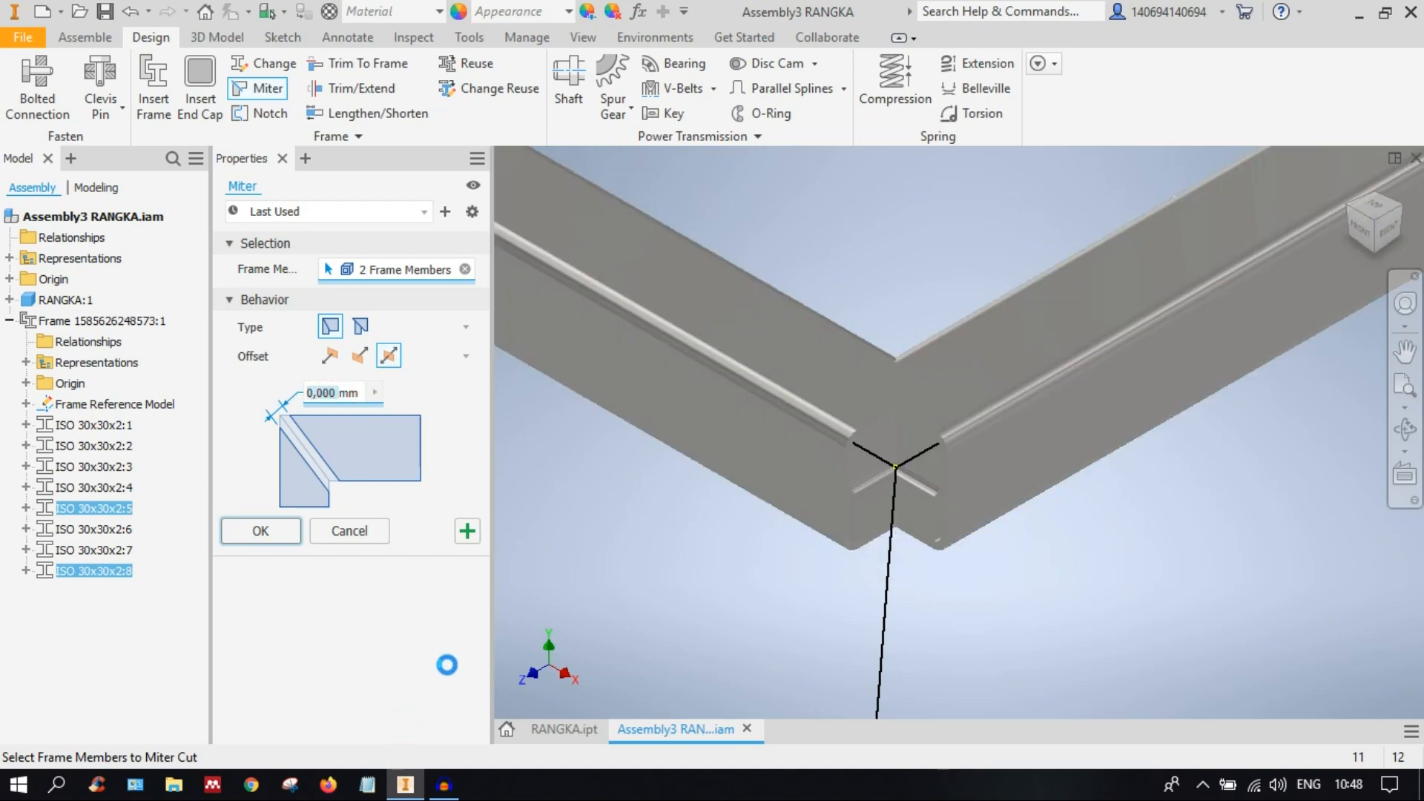
text(1mm)
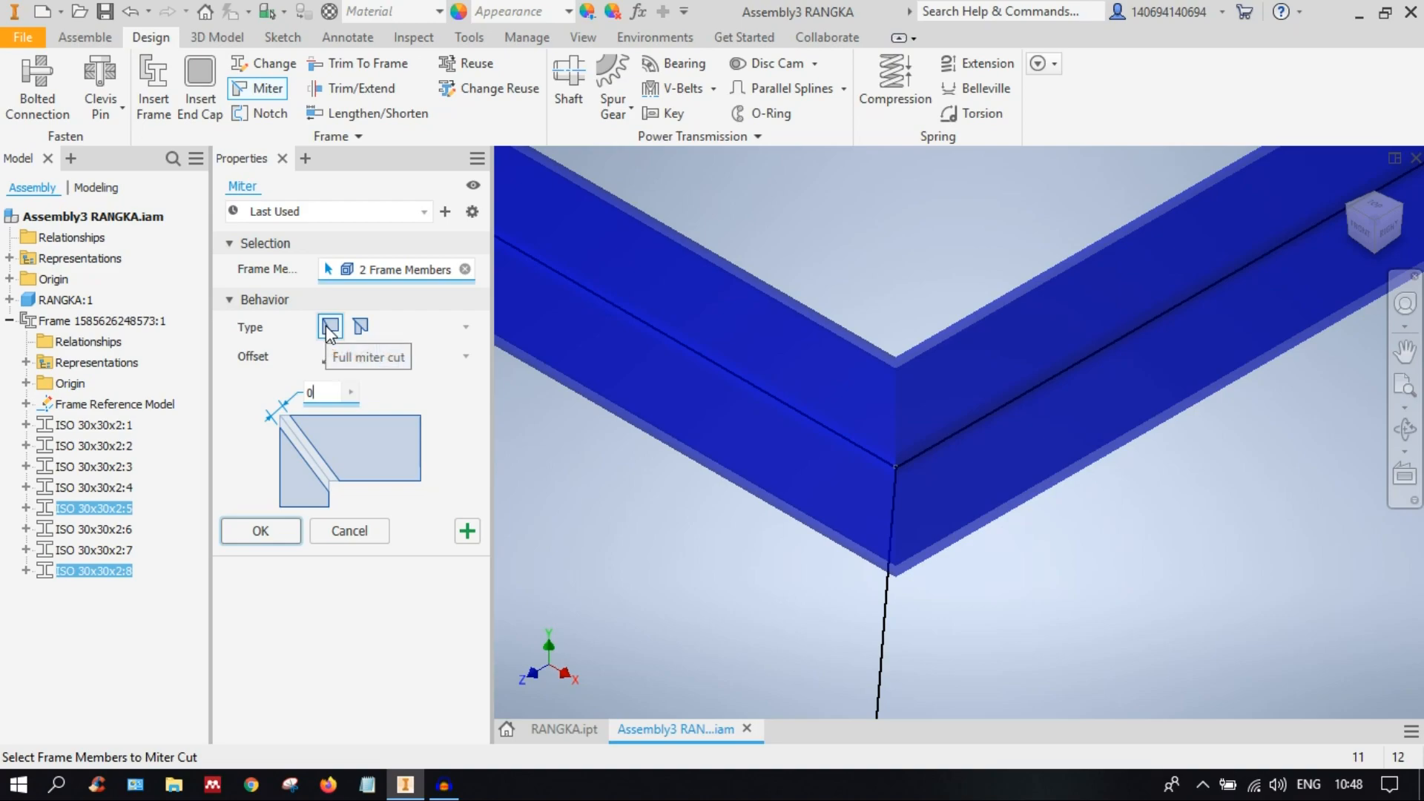
click(361, 328)
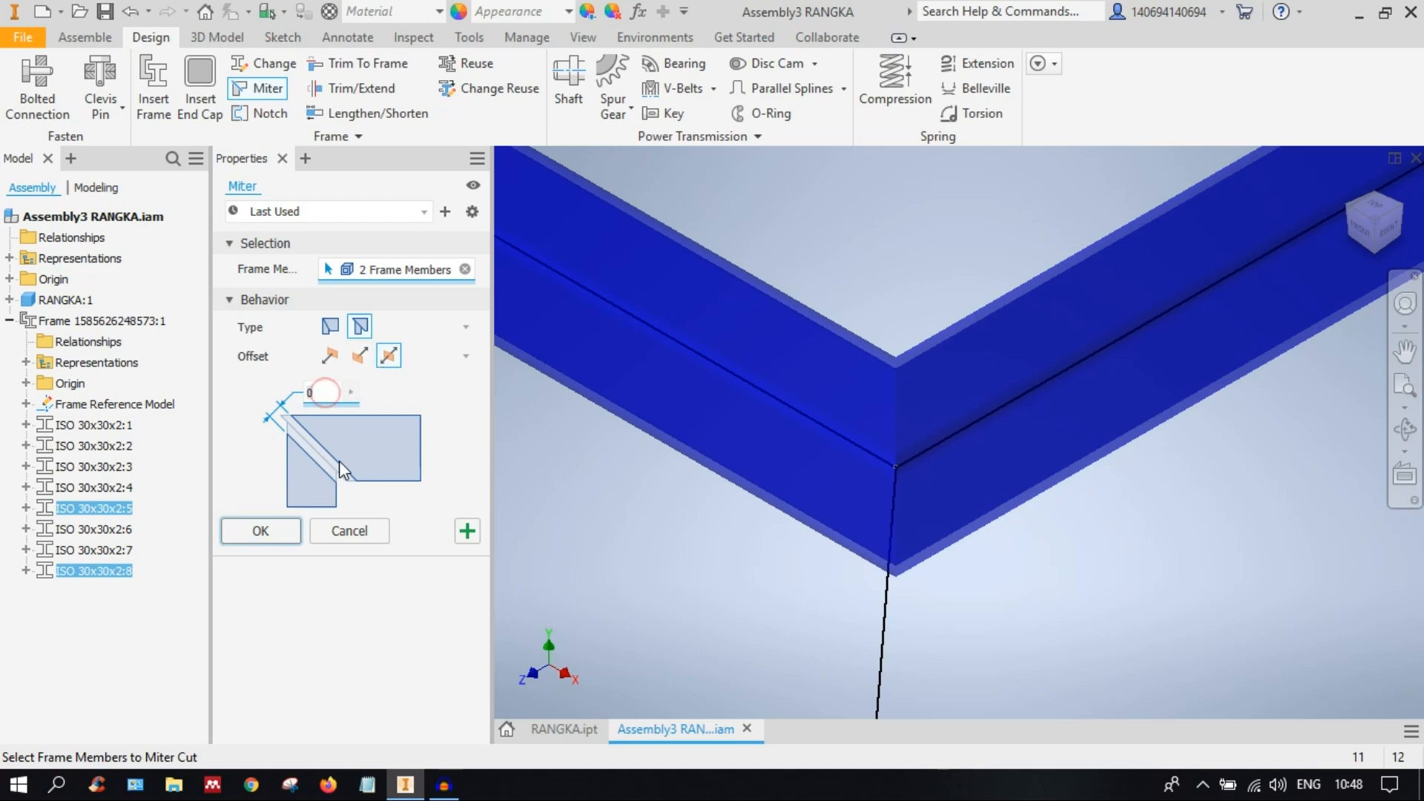
text(2)
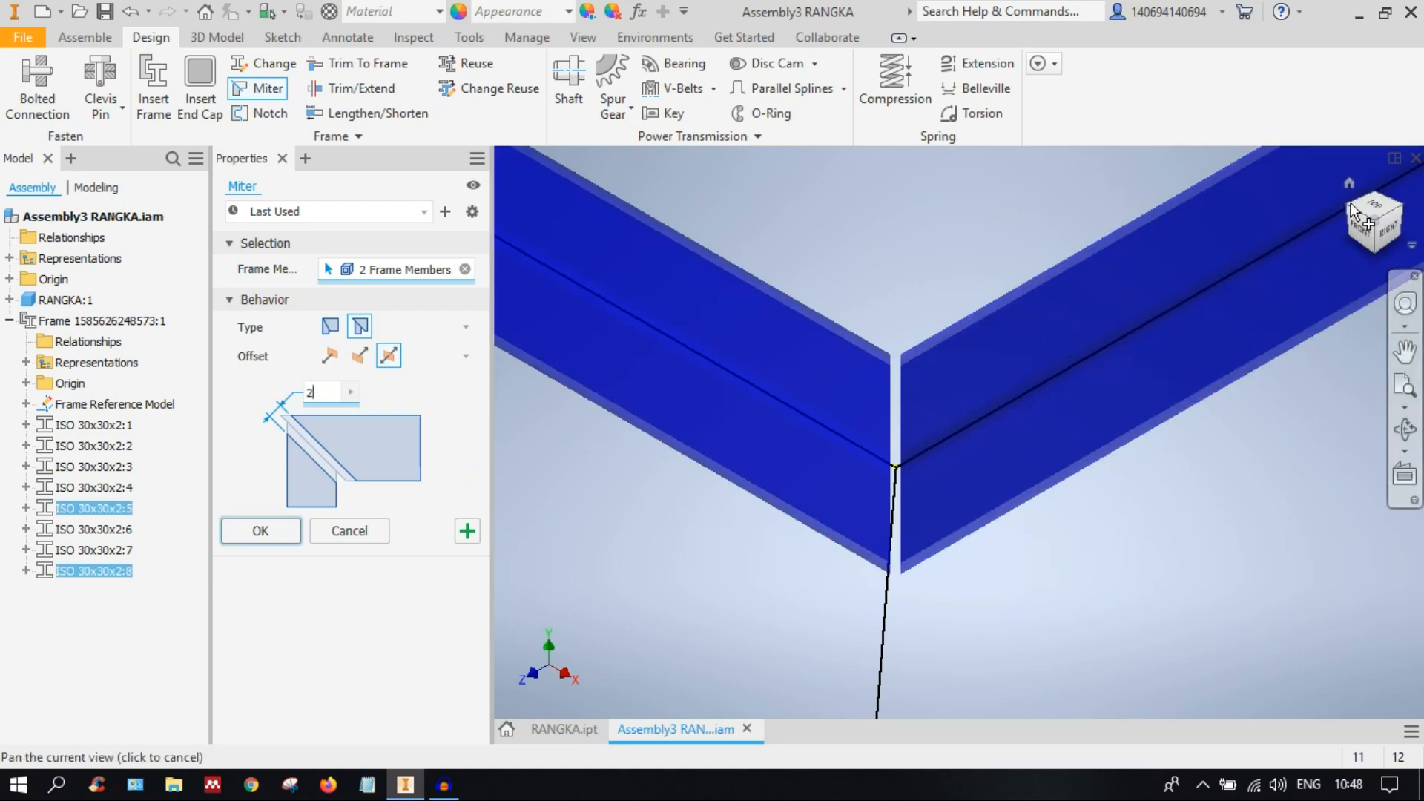
click(1375, 217)
scroll(858, 511, up, 5)
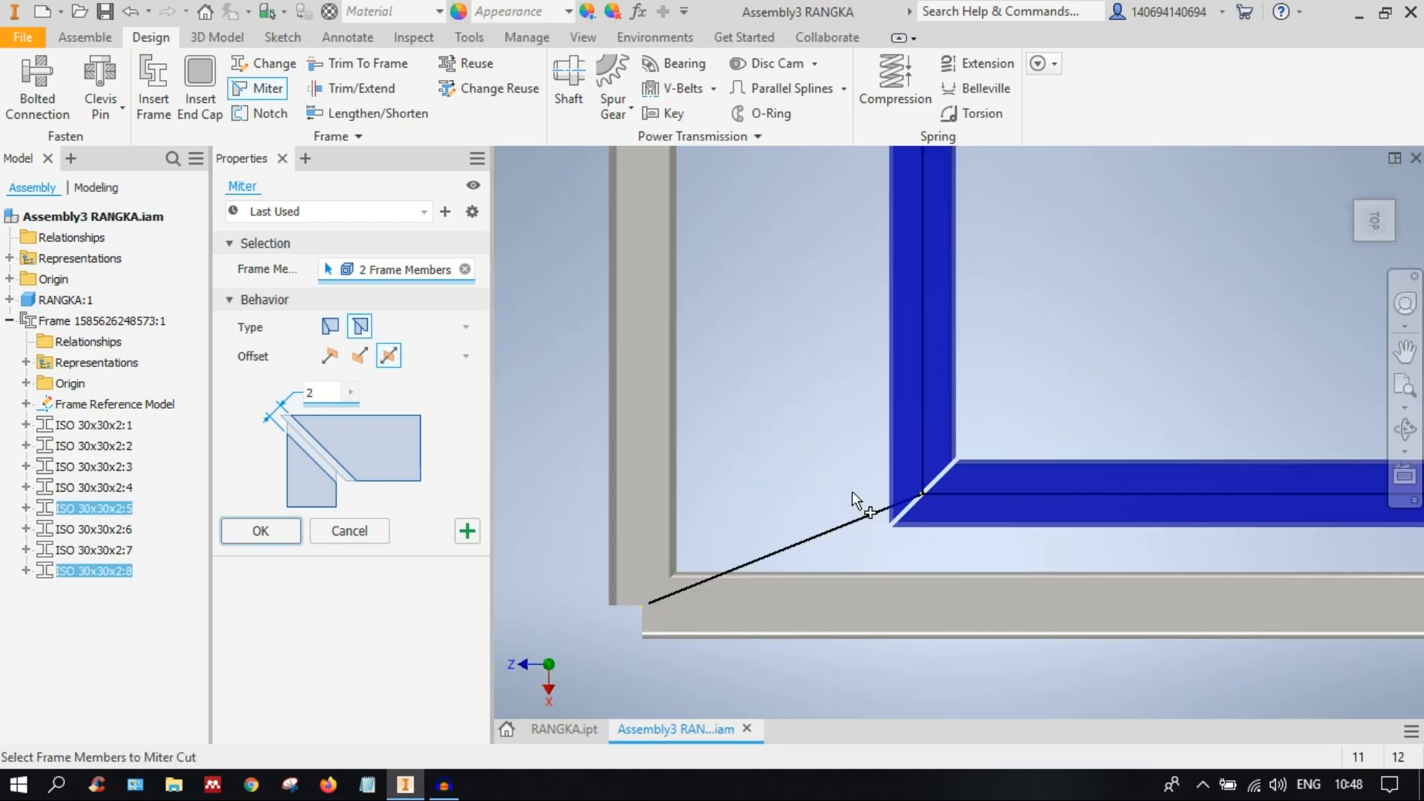
scroll(808, 421, down, 3)
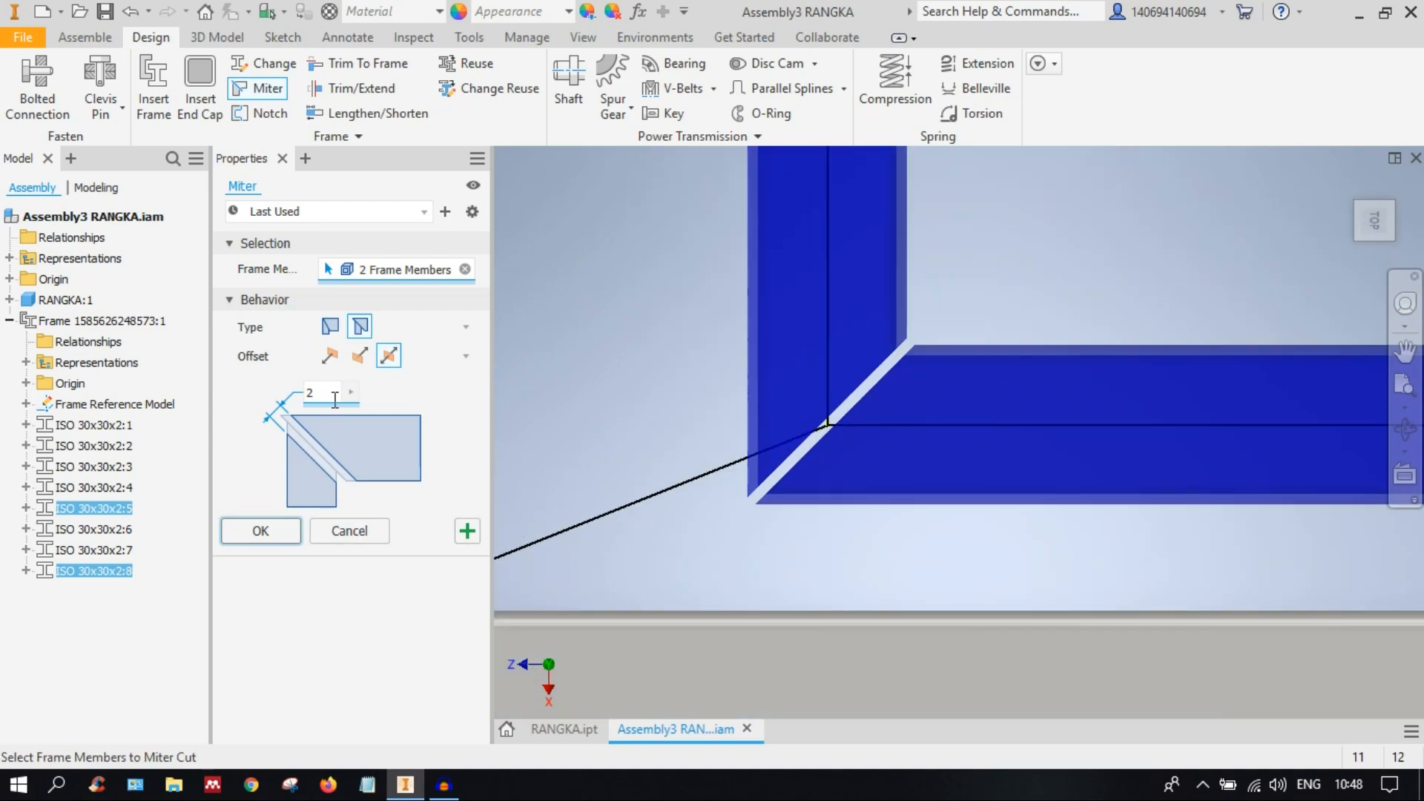
Step: Try a 5 mm miter offset and examine the previewed gap from several angles and from above
text(5)
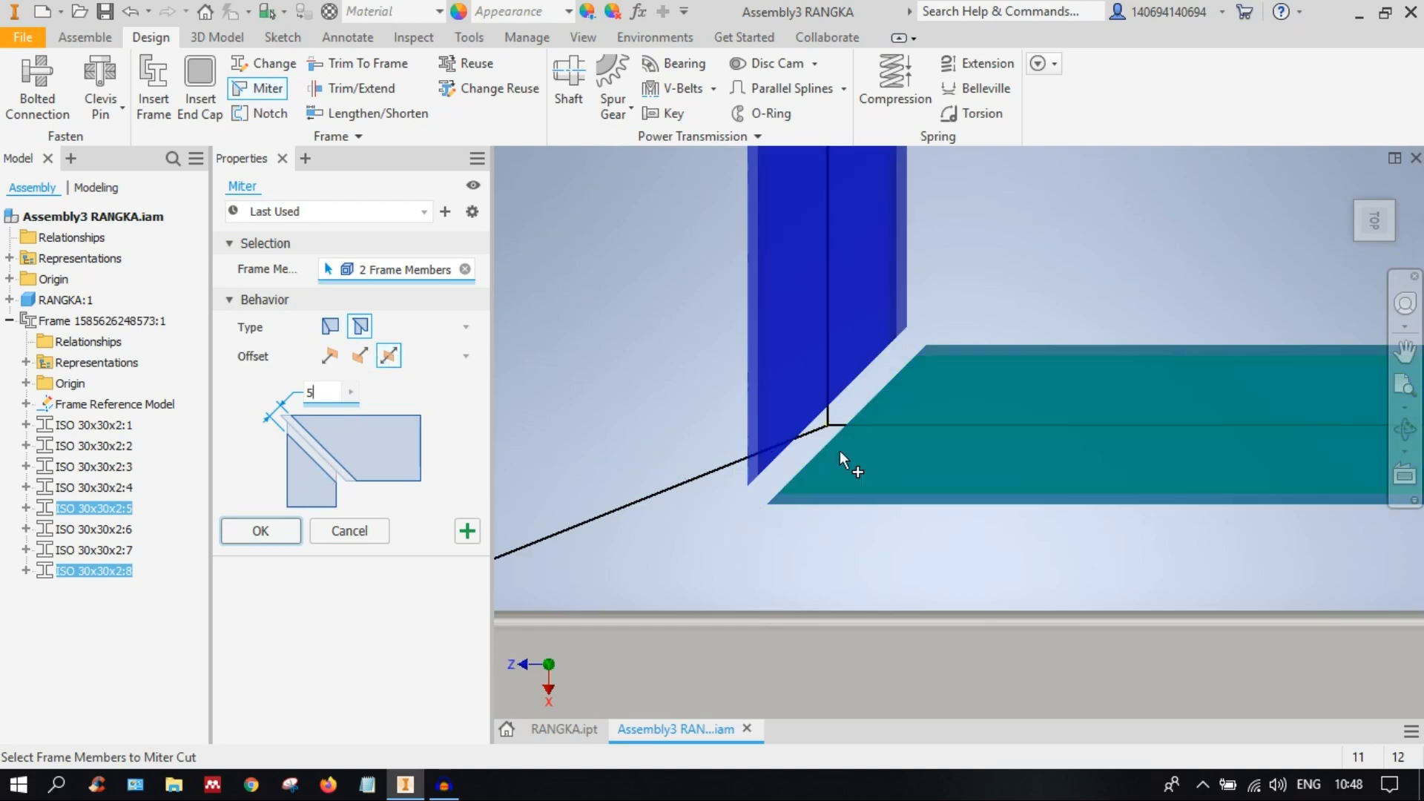
shift+middle_drag(859, 480, 852, 458)
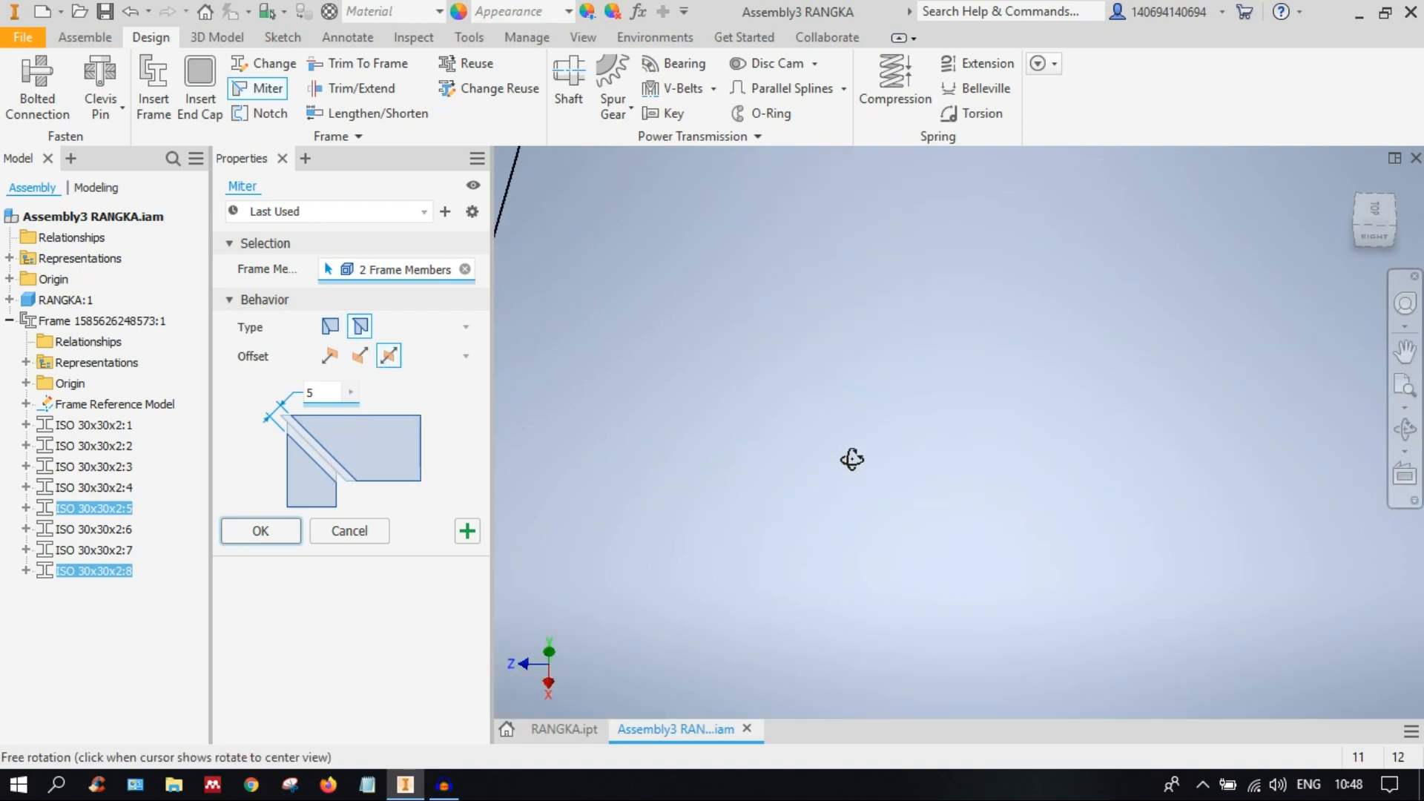
scroll(860, 465, down, 4)
scroll(860, 473, down, 5)
scroll(853, 359, up, 8)
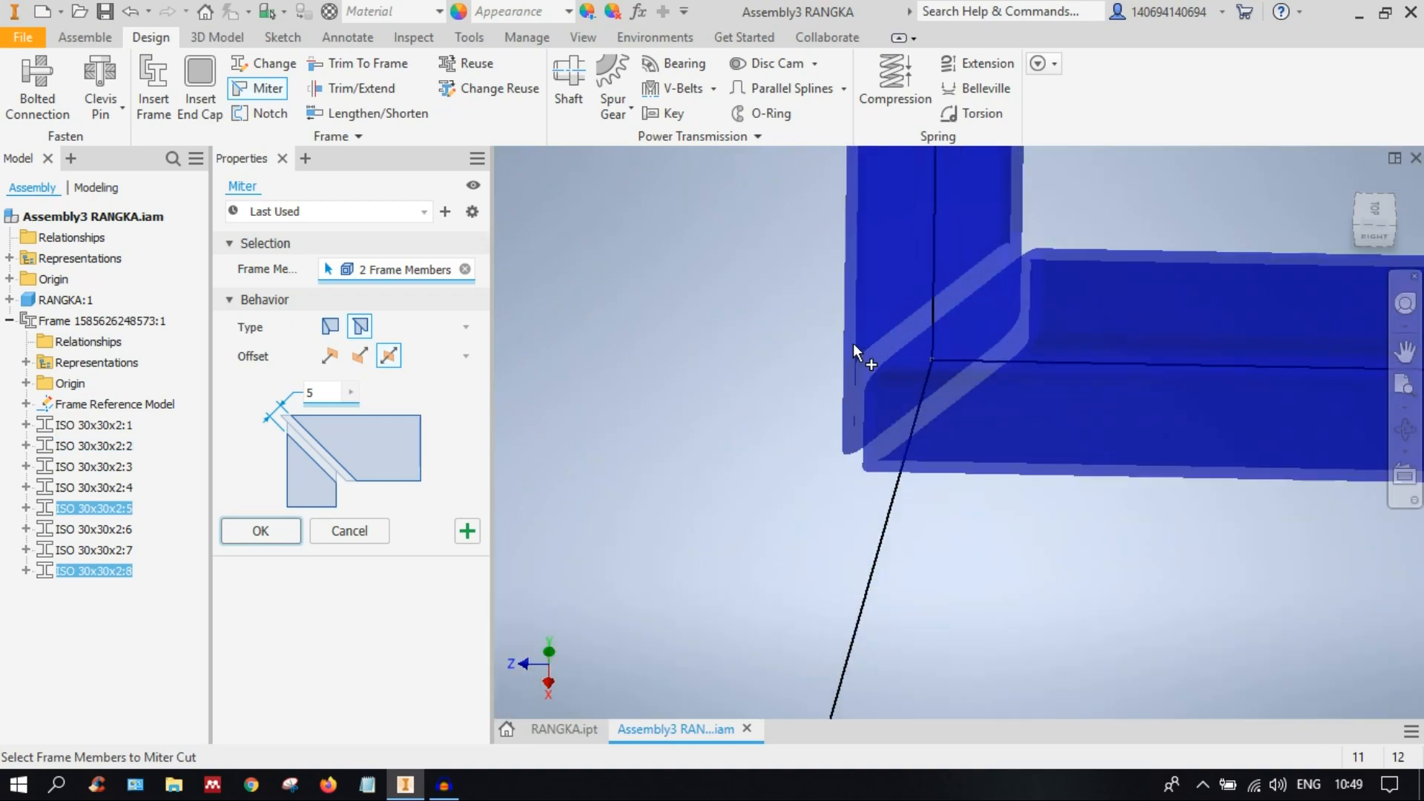
shift+middle_drag(932, 423, 625, 432)
scroll(1053, 470, up, 5)
middle_drag(1052, 454, 614, 427)
scroll(902, 441, down, 4)
shift+middle_drag(905, 443, 650, 385)
click(1377, 216)
scroll(866, 491, up, 6)
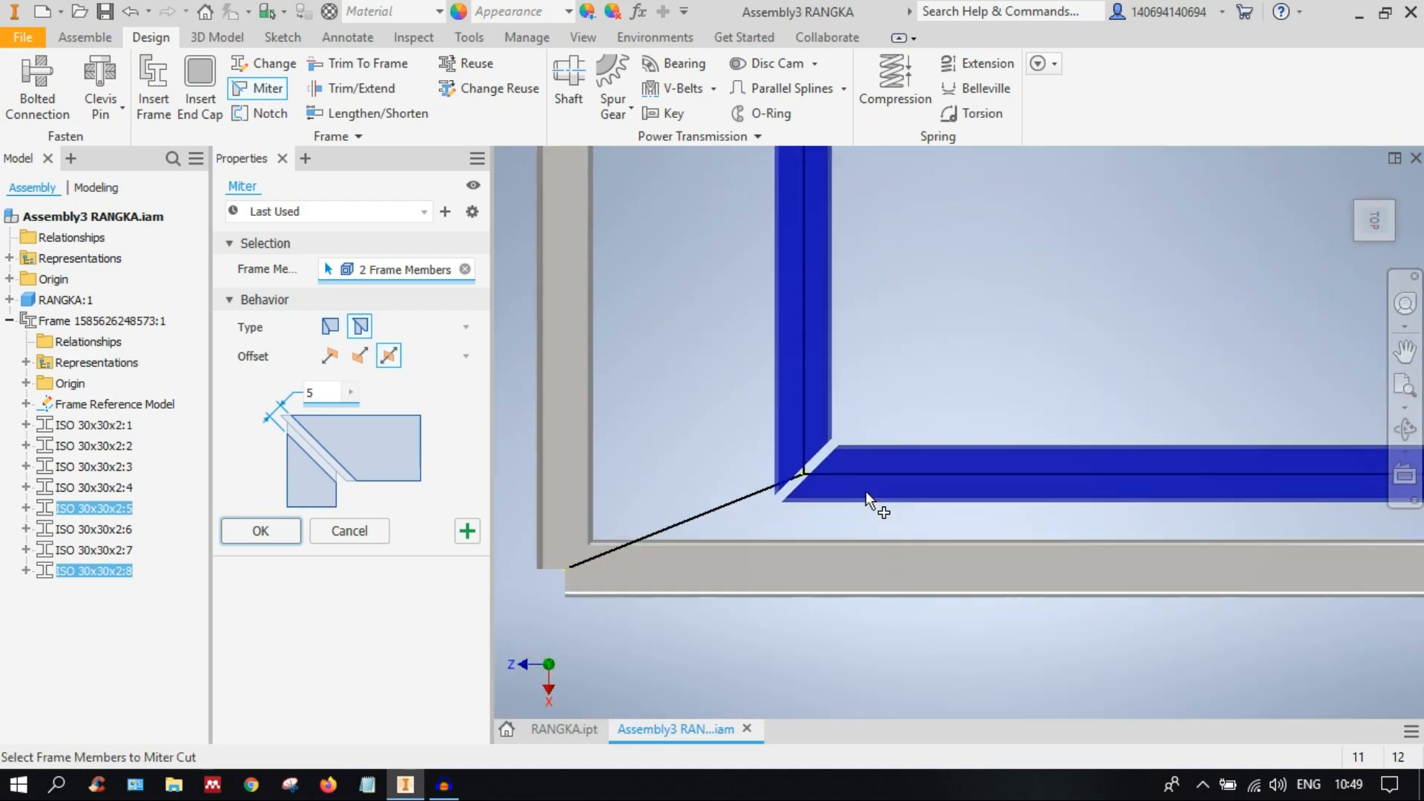
Step: Apply the miter to the two selected top members as a full miter cut with an offset of 0
click(329, 327)
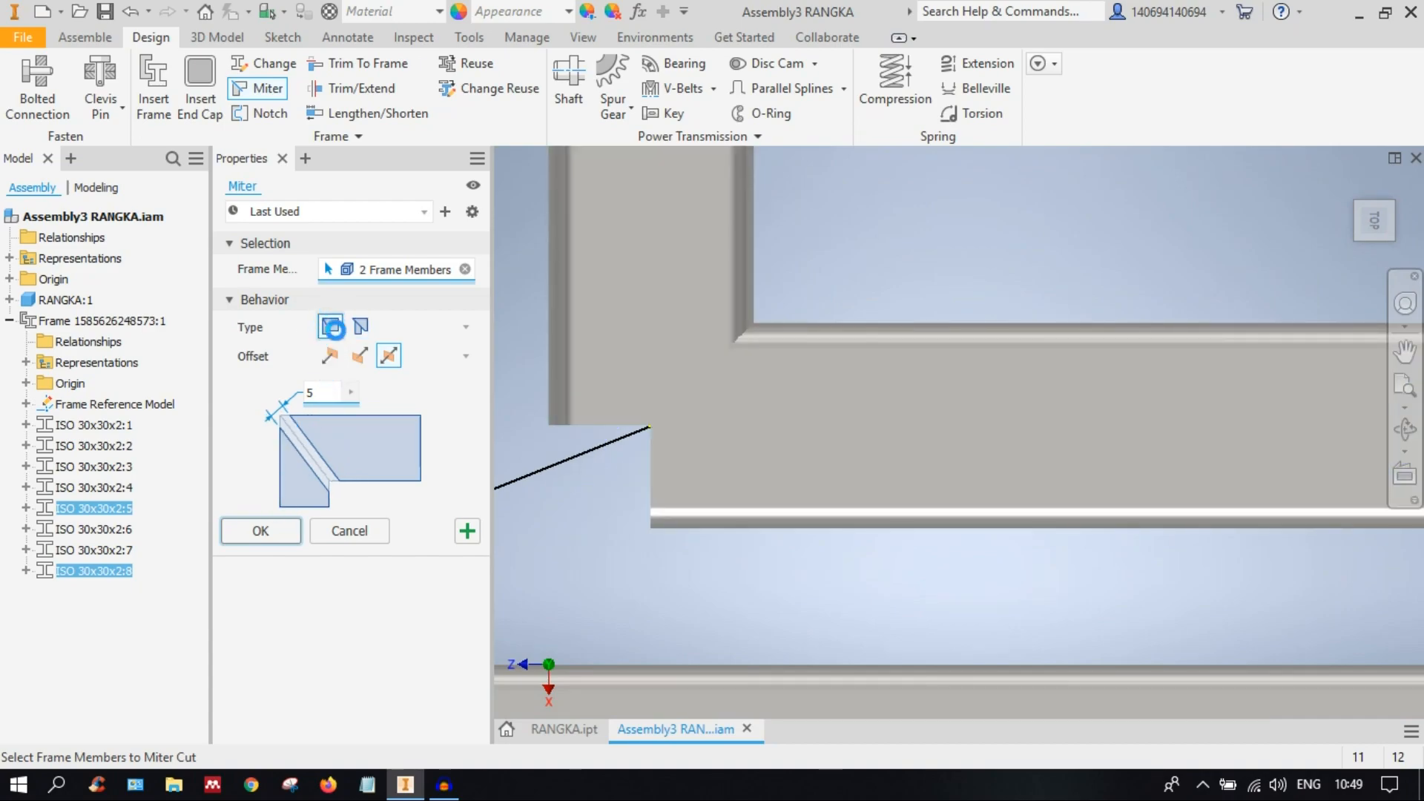
key(BackSpace)
text(0)
click(248, 531)
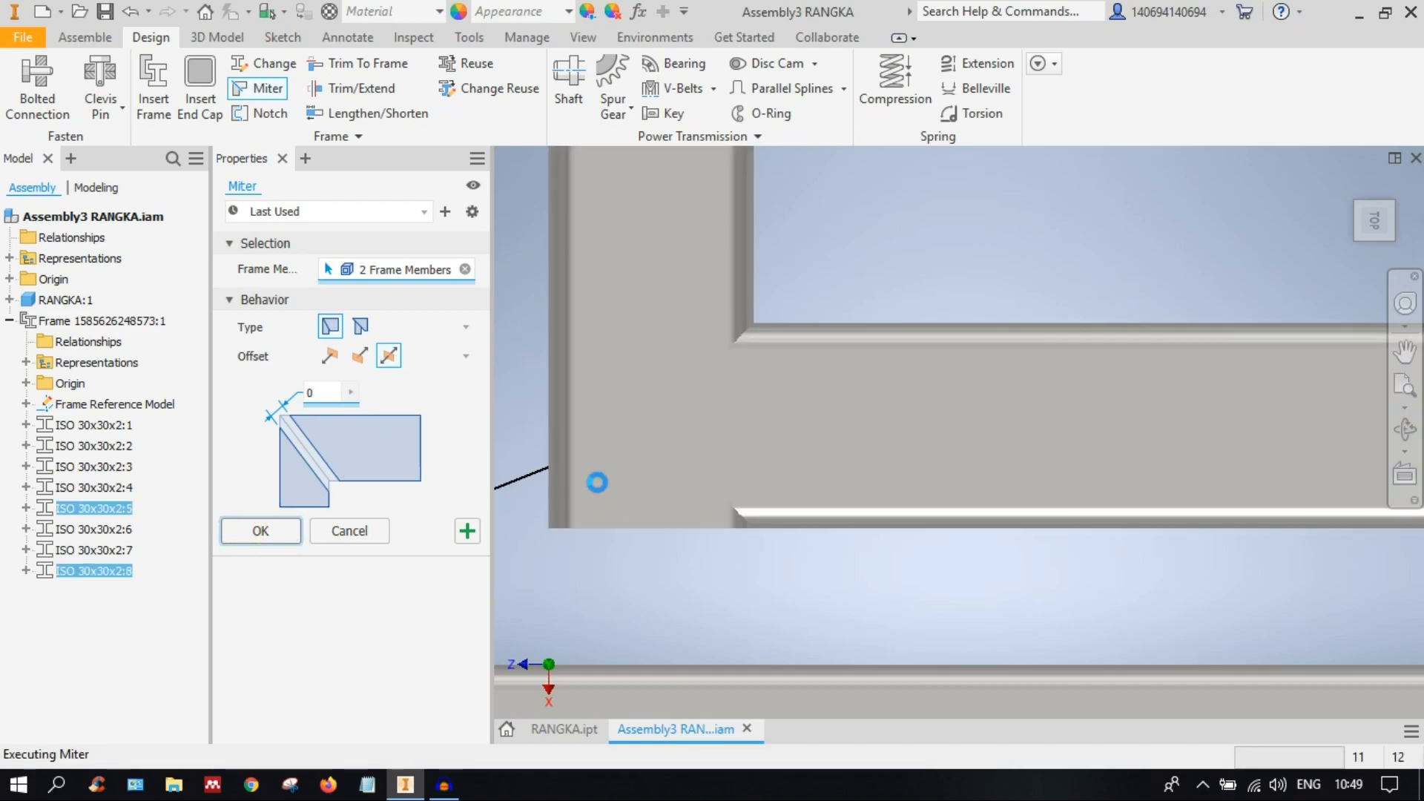
Step: Examine the mitered top corner up close and compare it with the other corners of the frame
shift+middle_drag(802, 467, 805, 384)
scroll(636, 300, down, 3)
middle_drag(636, 300, 691, 554)
scroll(675, 447, down, 5)
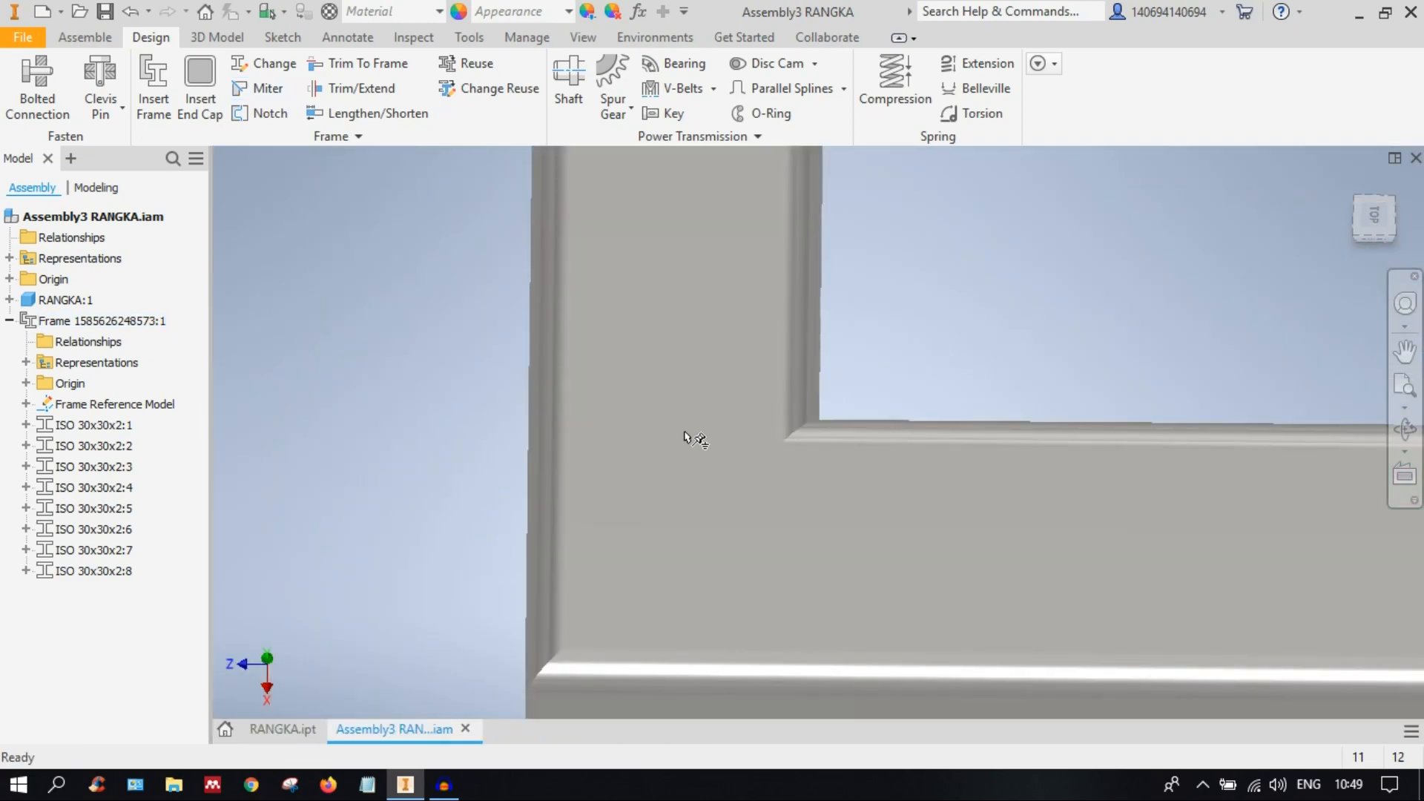
scroll(683, 438, up, 3)
scroll(694, 402, up, 5)
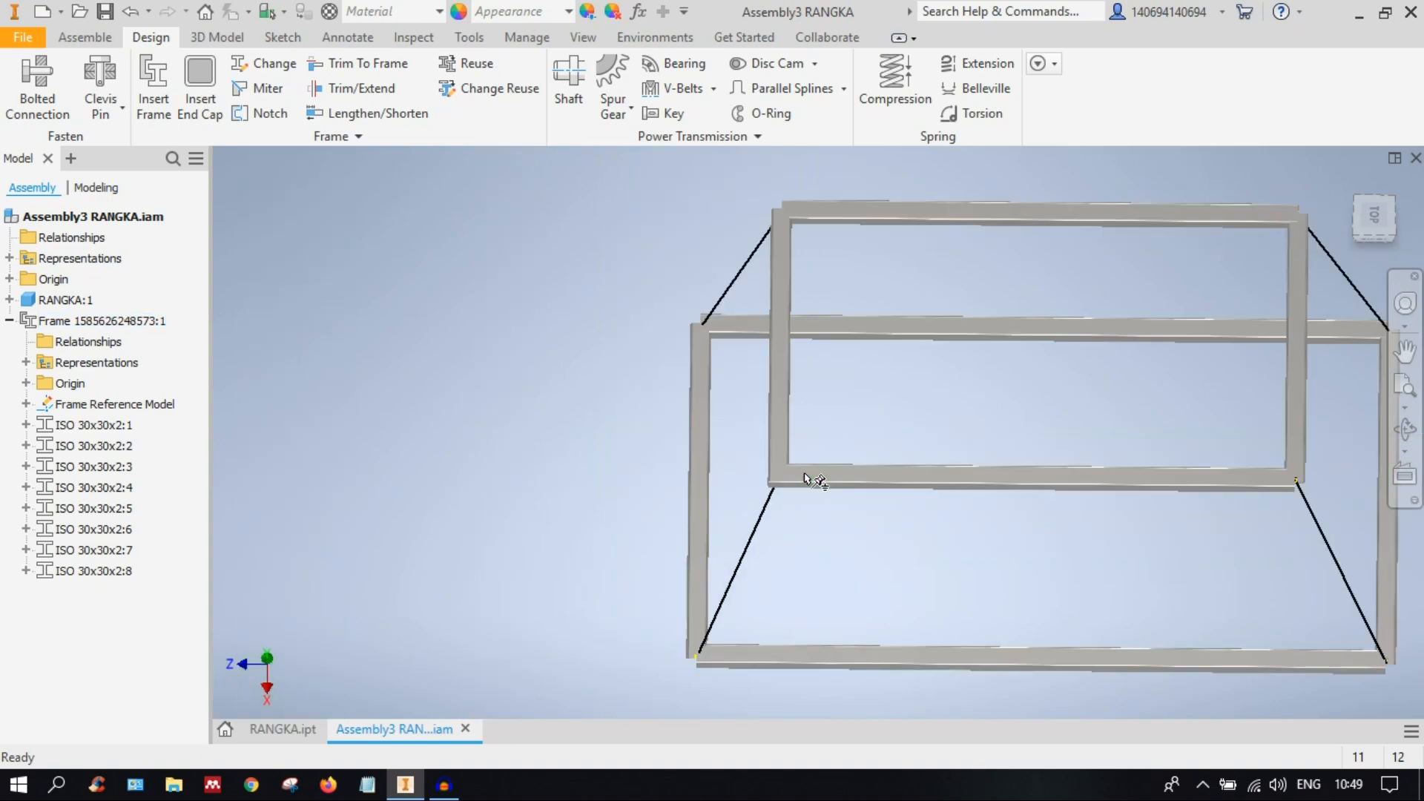
middle_drag(1011, 415, 794, 498)
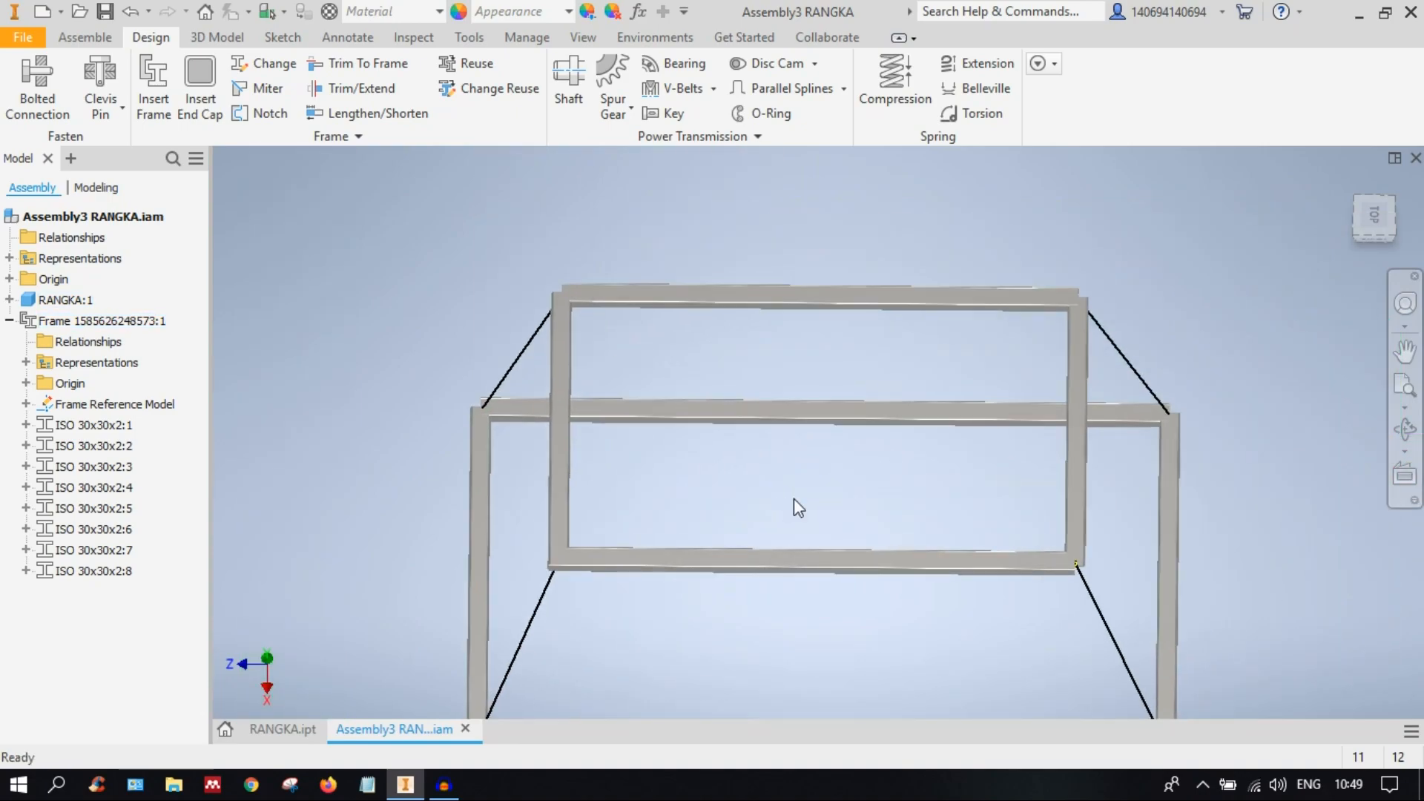
Step: Apply a full miter cut with 0 mm offset to all four members of the top rectangle
click(154, 93)
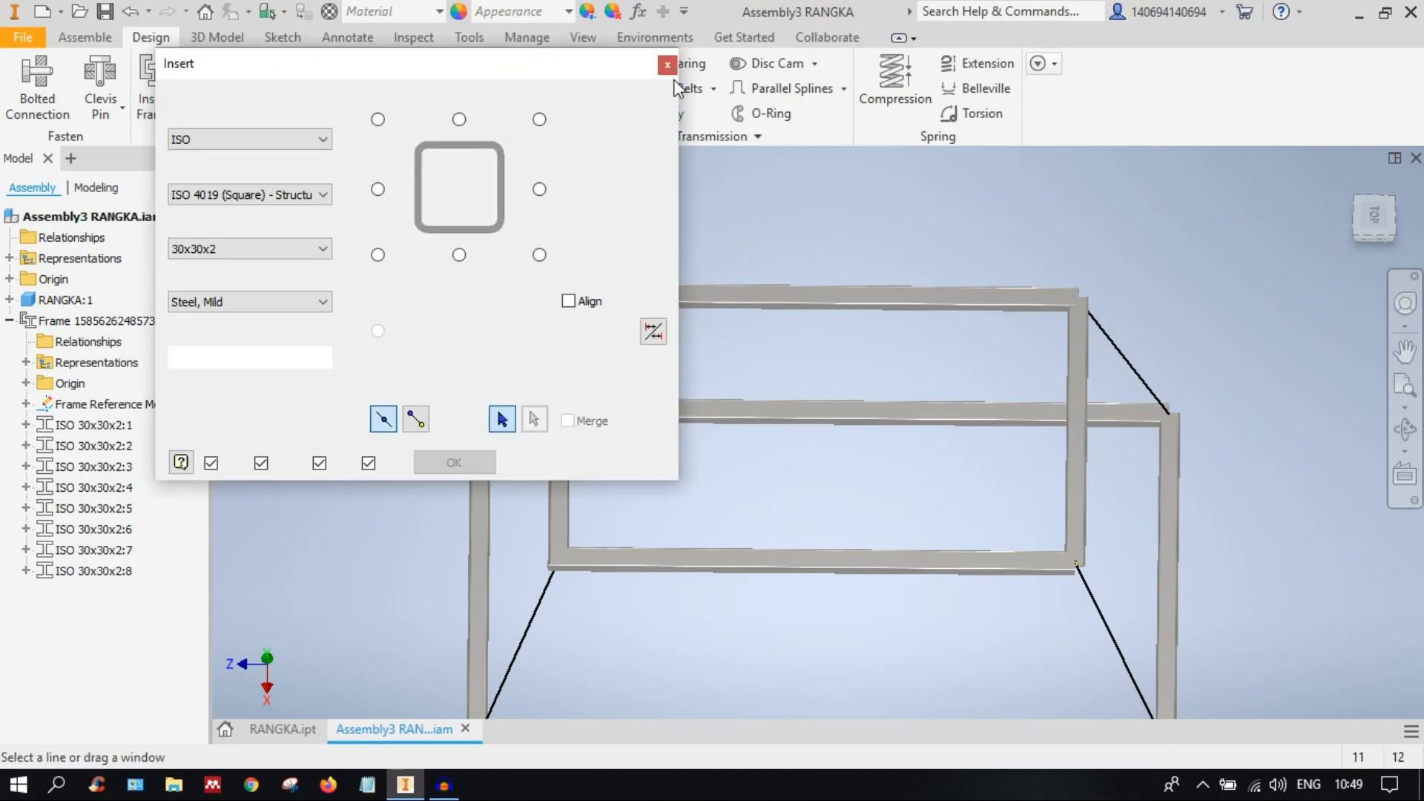
click(674, 63)
click(273, 92)
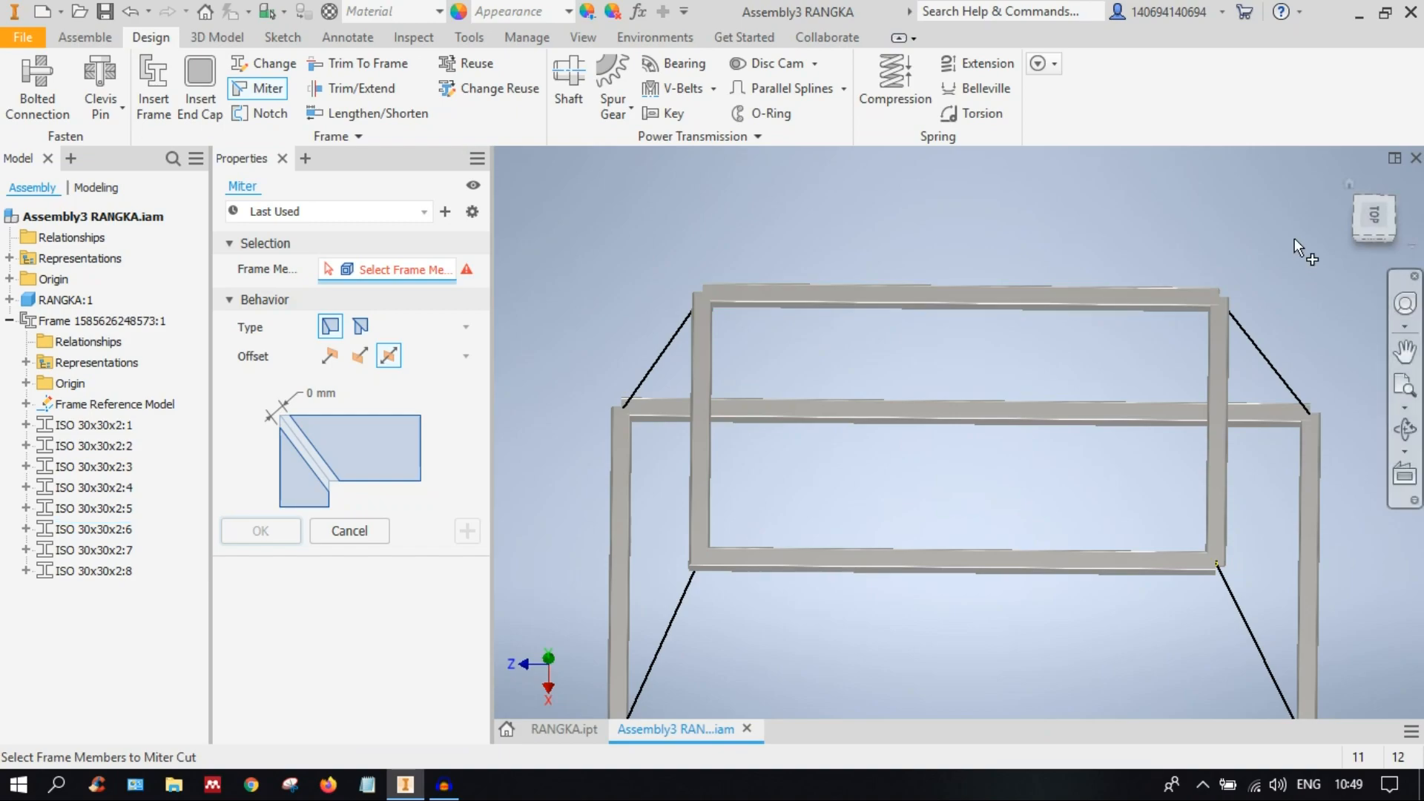
click(1368, 239)
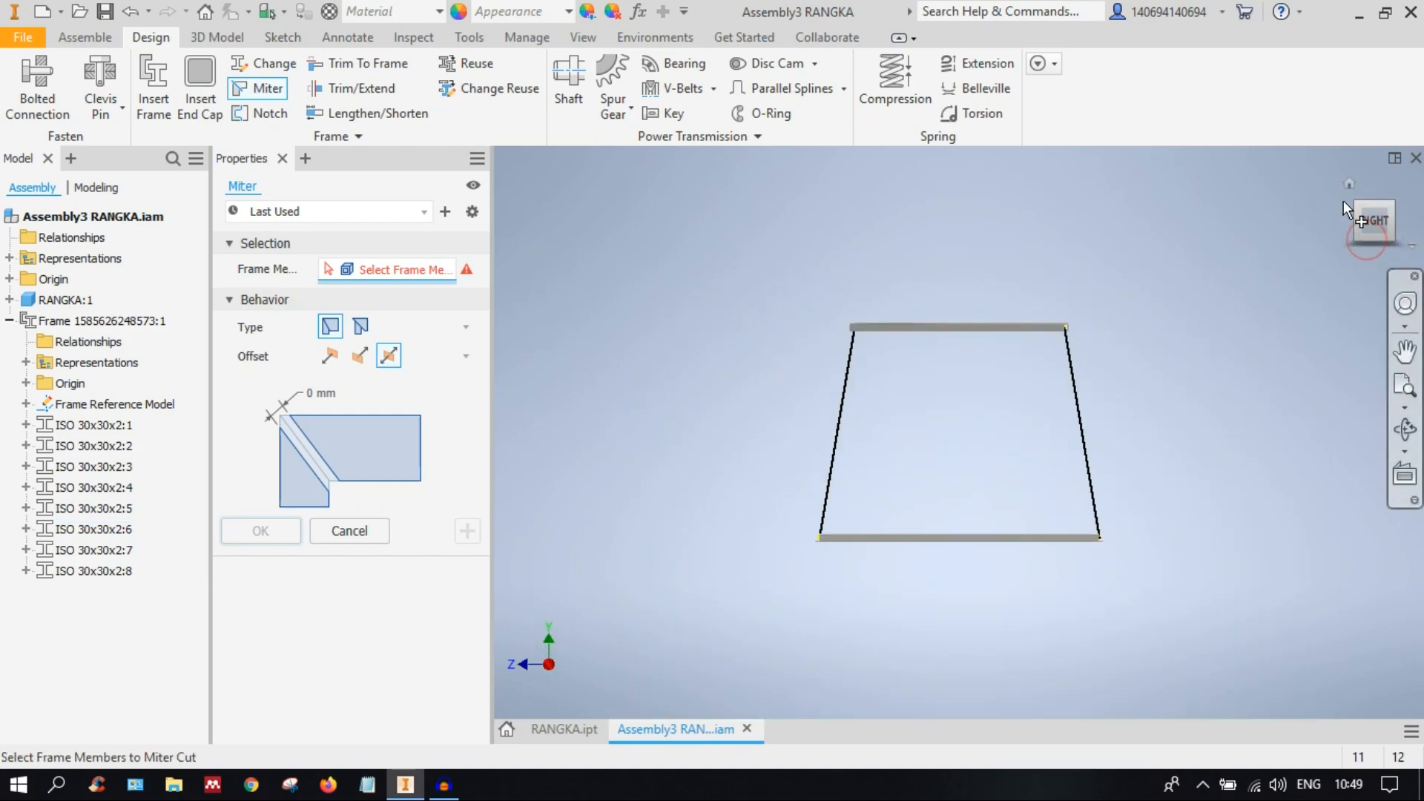
click(1392, 206)
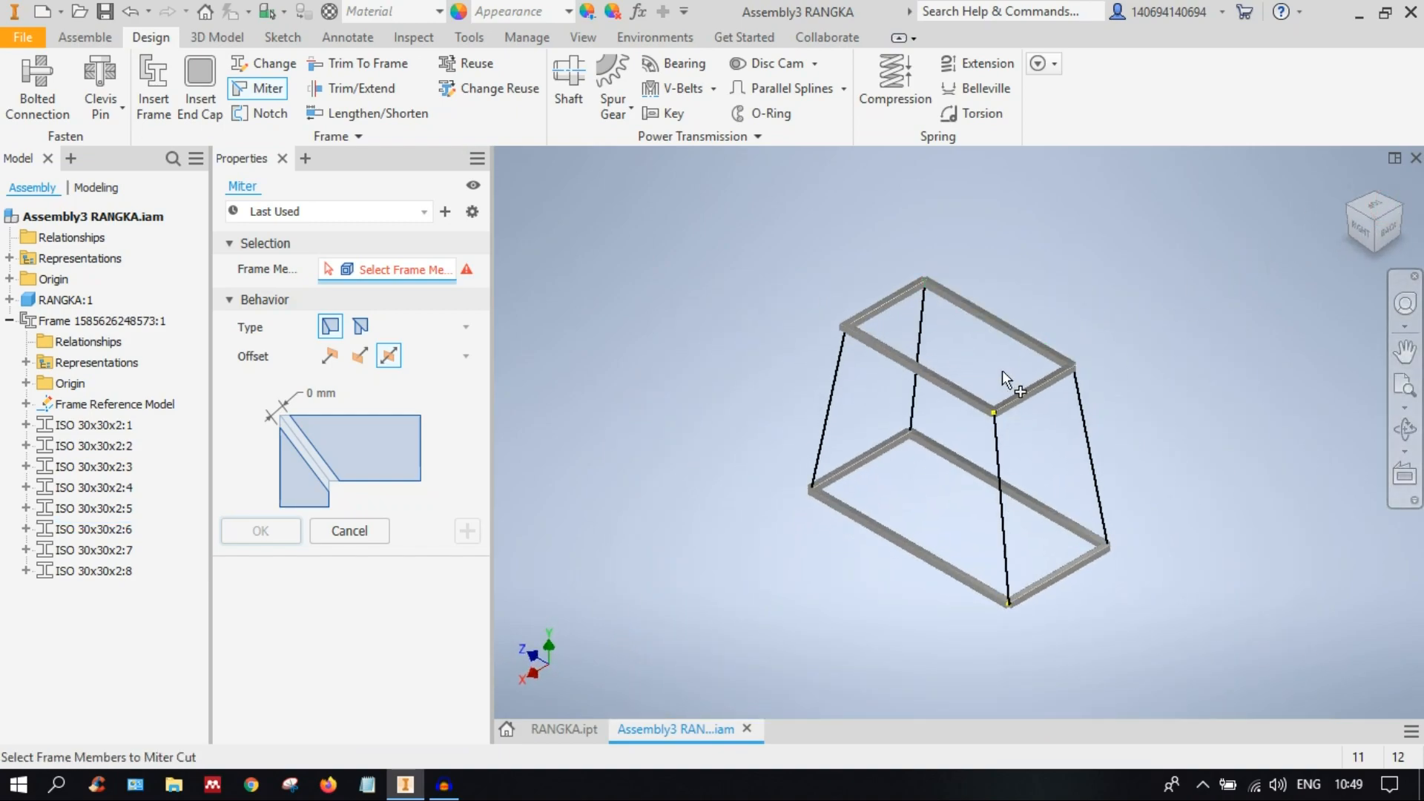
scroll(936, 377, up, 5)
click(827, 387)
click(1121, 470)
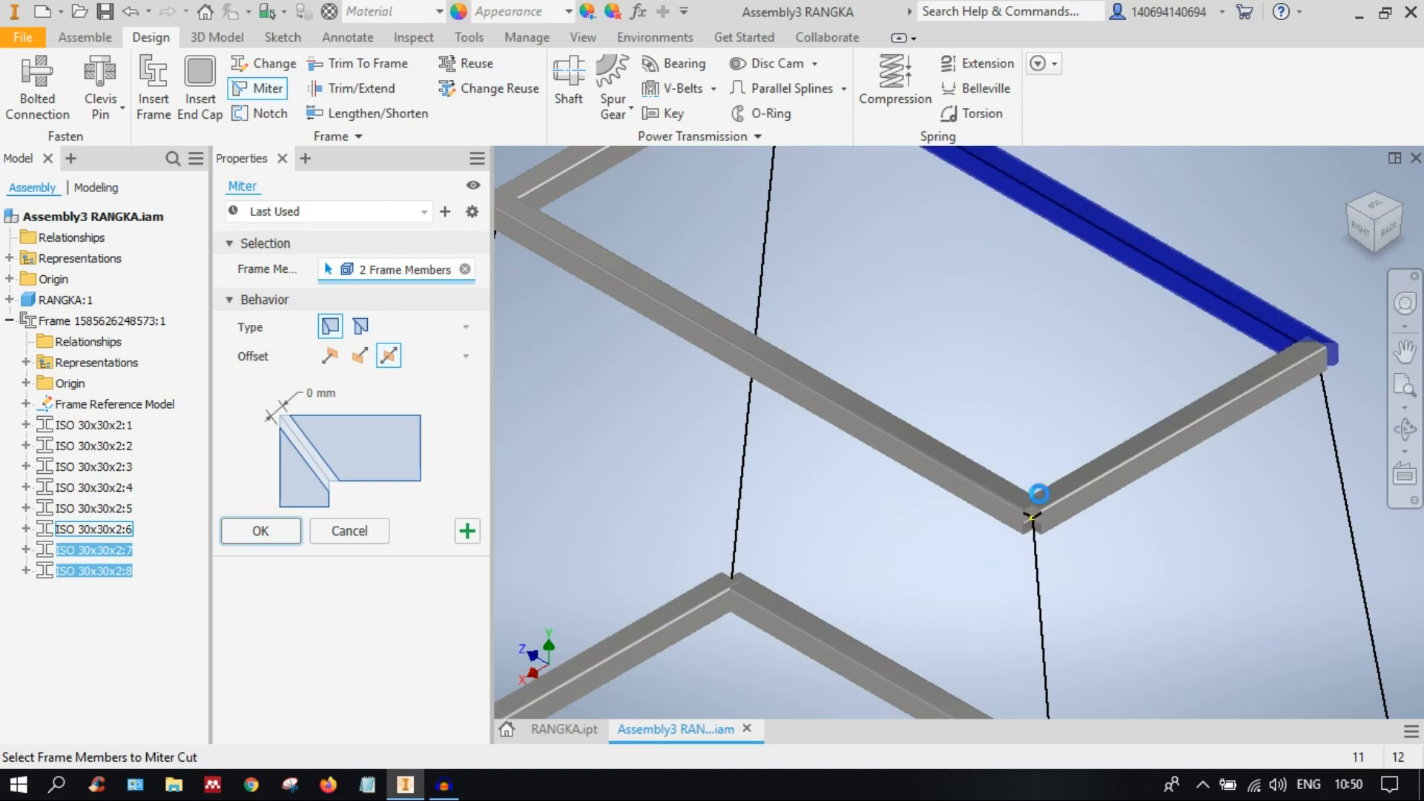
middle_drag(966, 245, 1062, 534)
click(842, 359)
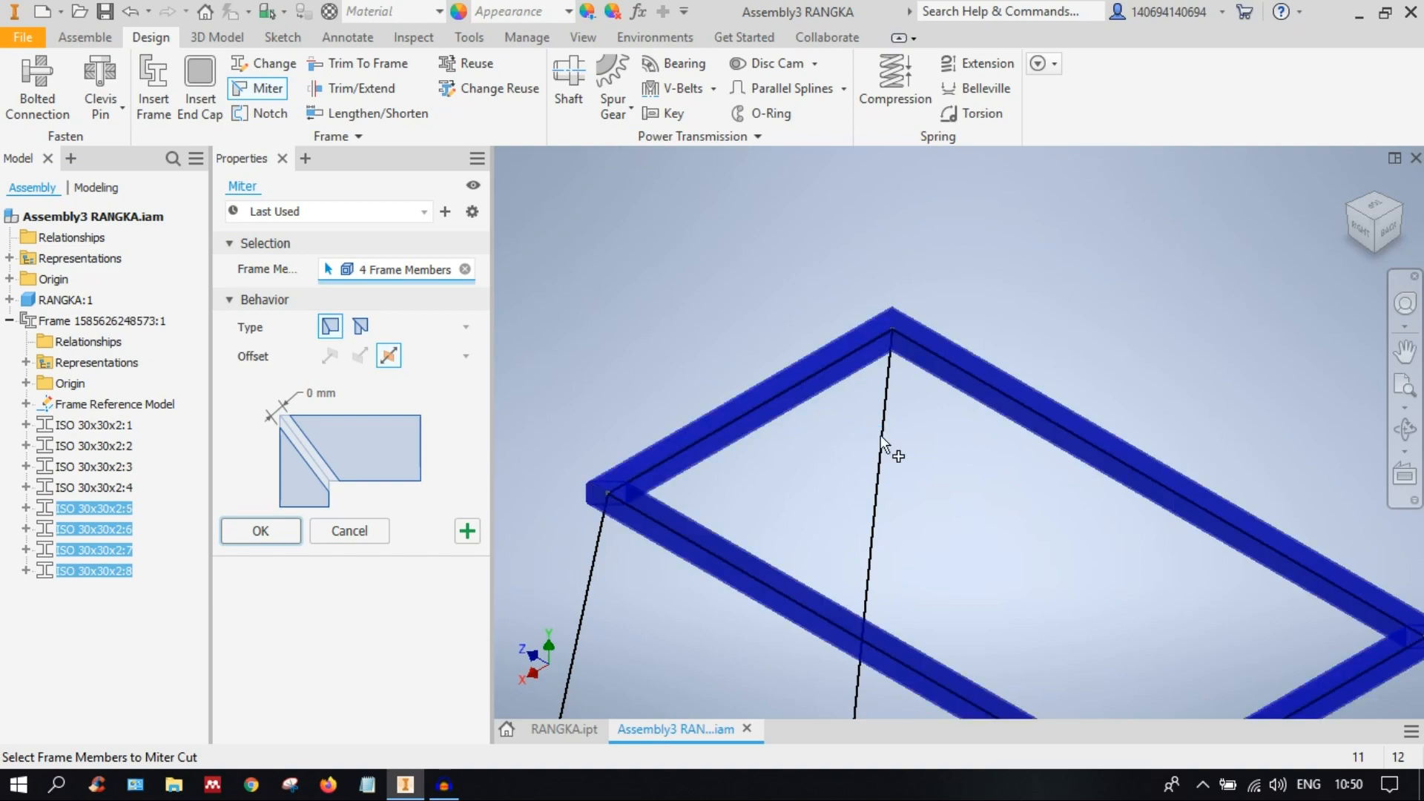
middle_drag(975, 565, 781, 375)
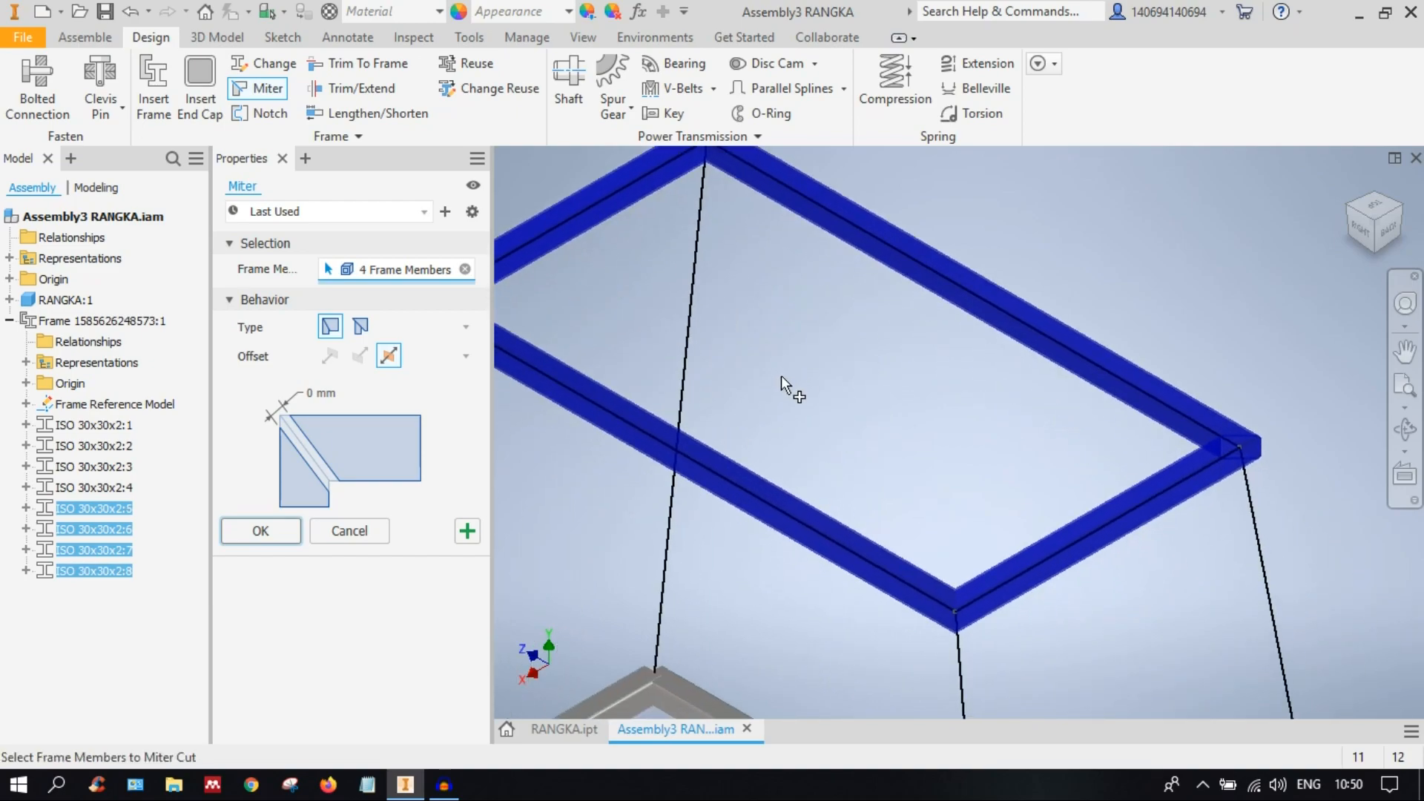
click(272, 532)
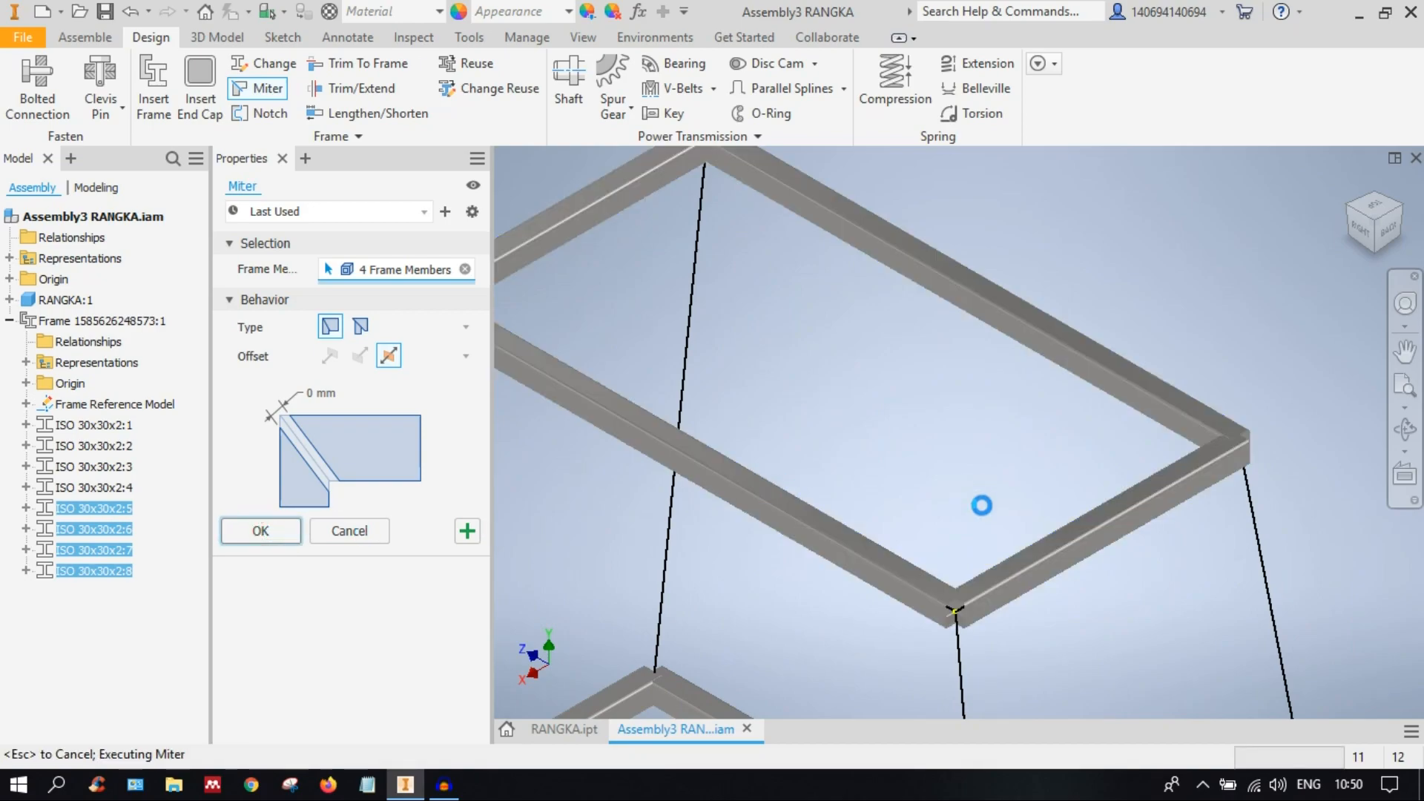
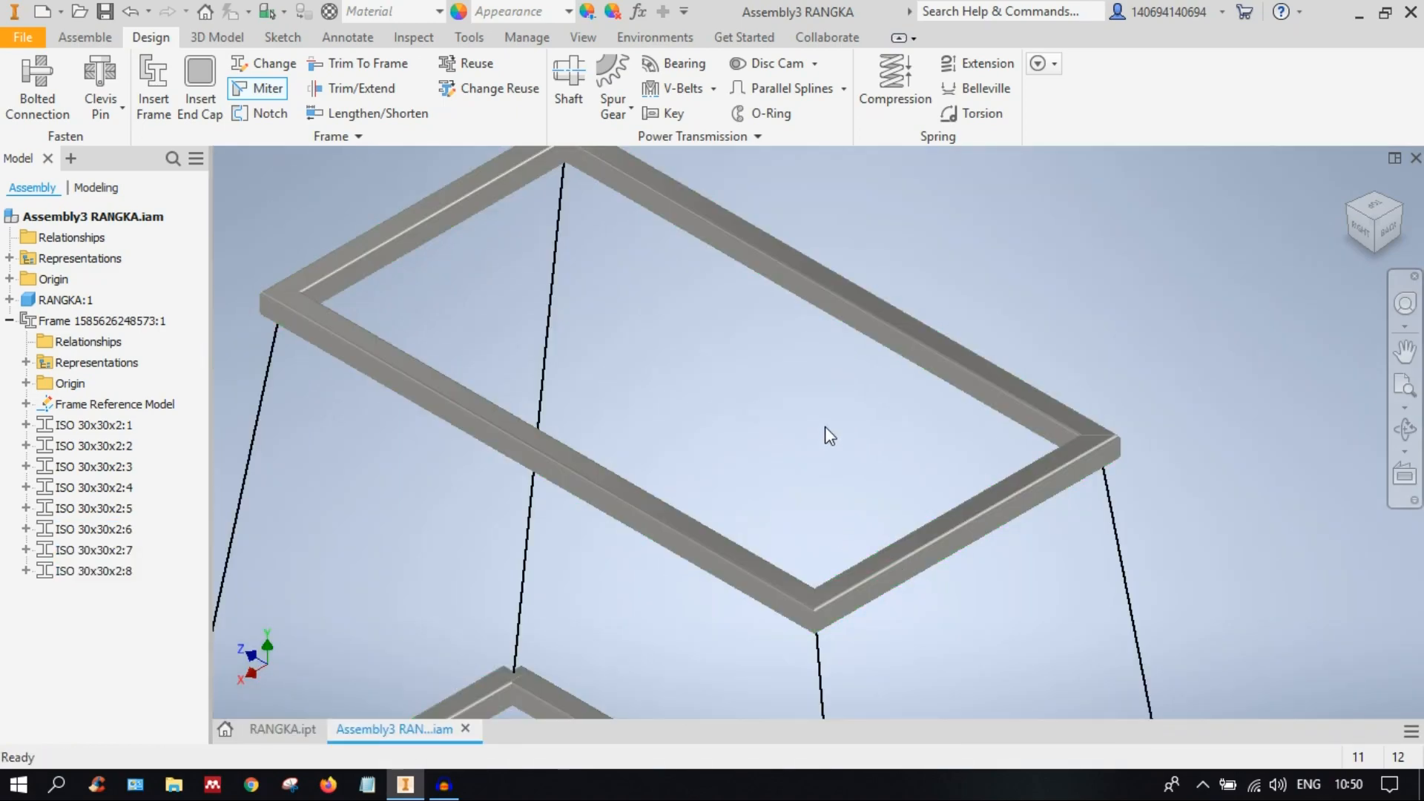
Step: Inspect the mitered corners of the top rectangle from above, next to the bottom rectangle's corners
scroll(748, 434, up, 3)
click(1381, 208)
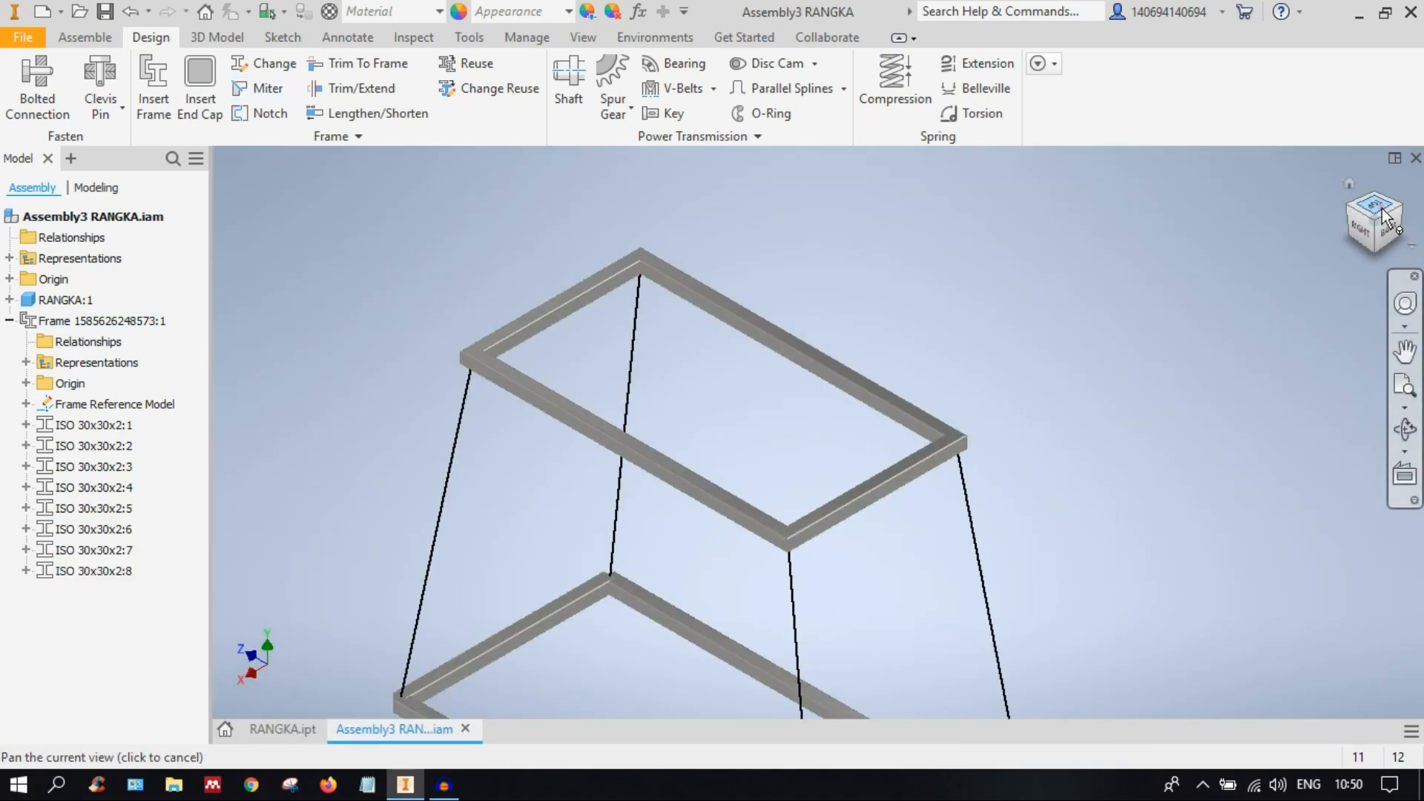
scroll(768, 384, down, 5)
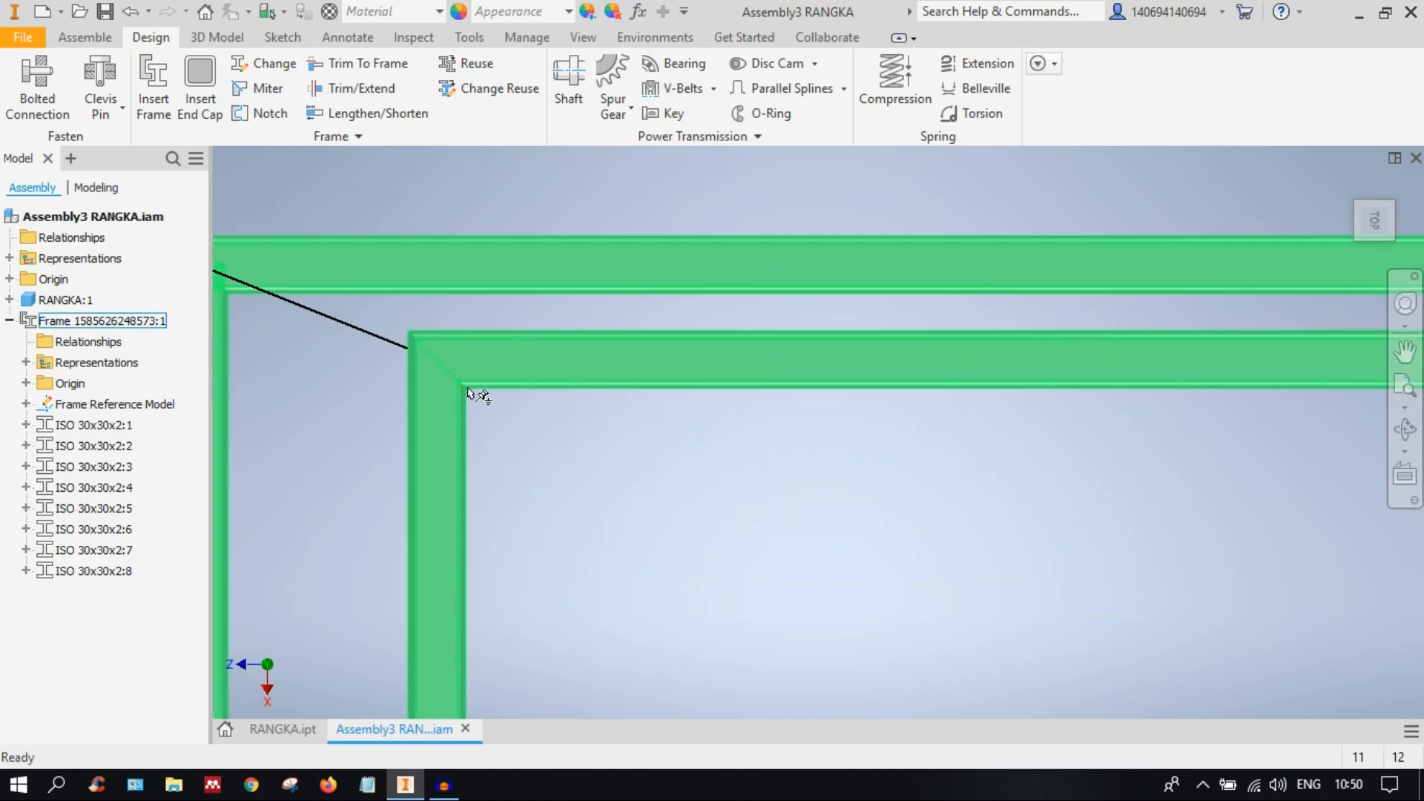
scroll(756, 438, up, 5)
middle_drag(906, 492, 575, 327)
scroll(870, 571, down, 5)
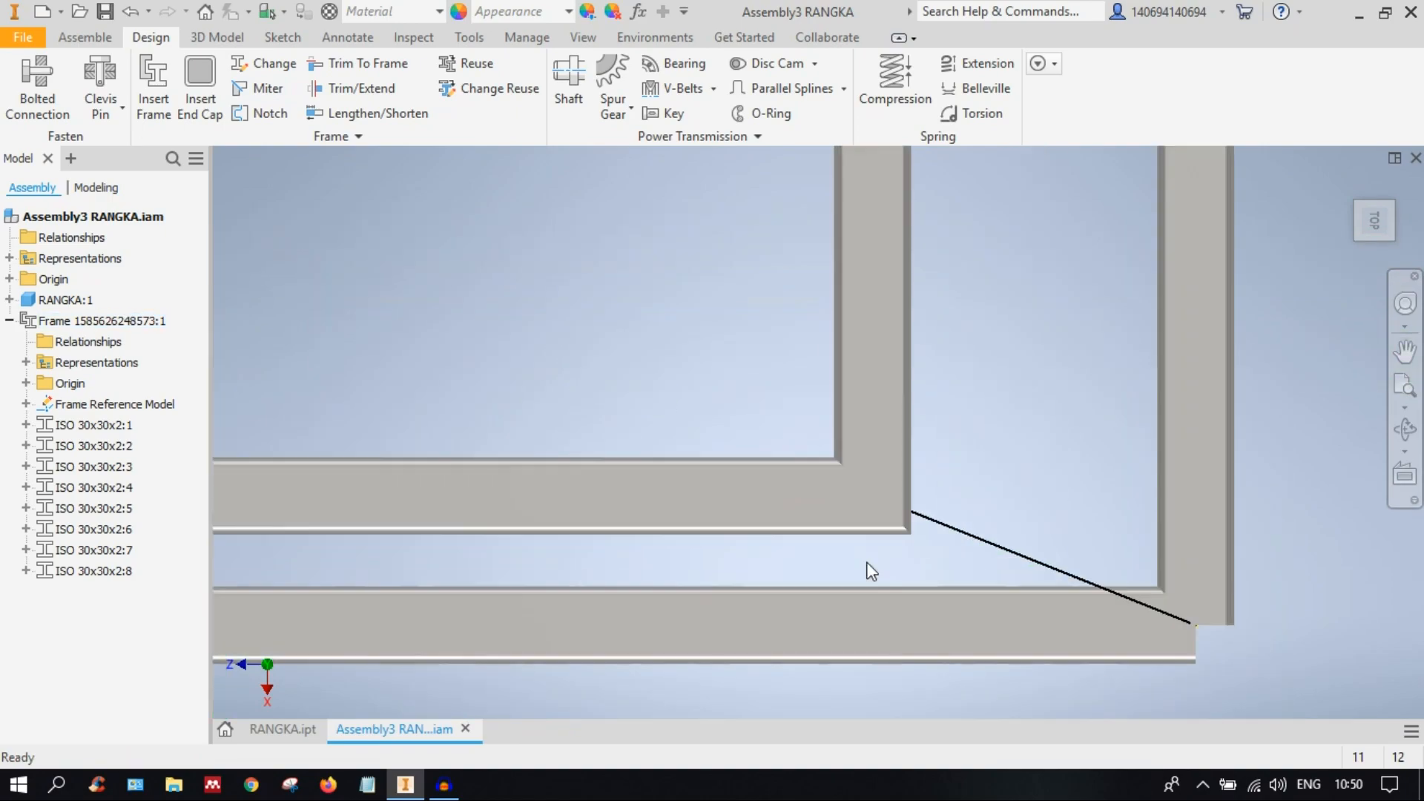
Step: Examine the mitered top corner and the unfinished bottom rectangle corner up close, from above and from an isometric angle
scroll(833, 512, up, 2)
shift+middle_drag(833, 511, 769, 470)
scroll(866, 430, up, 3)
middle_drag(866, 430, 1068, 437)
shift+middle_drag(820, 478, 894, 452)
click(1356, 221)
scroll(881, 523, down, 5)
middle_drag(810, 598, 1000, 530)
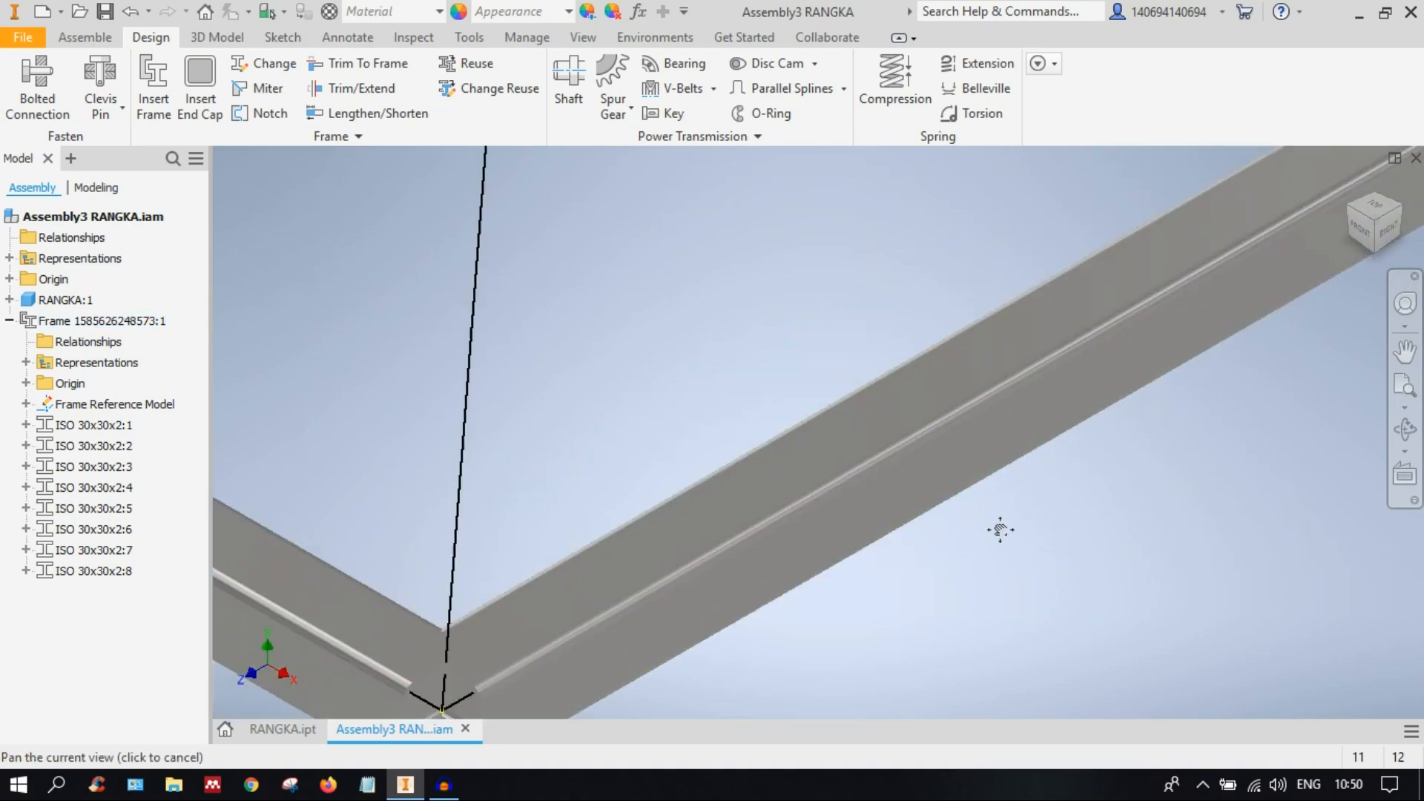
scroll(1000, 529, up, 4)
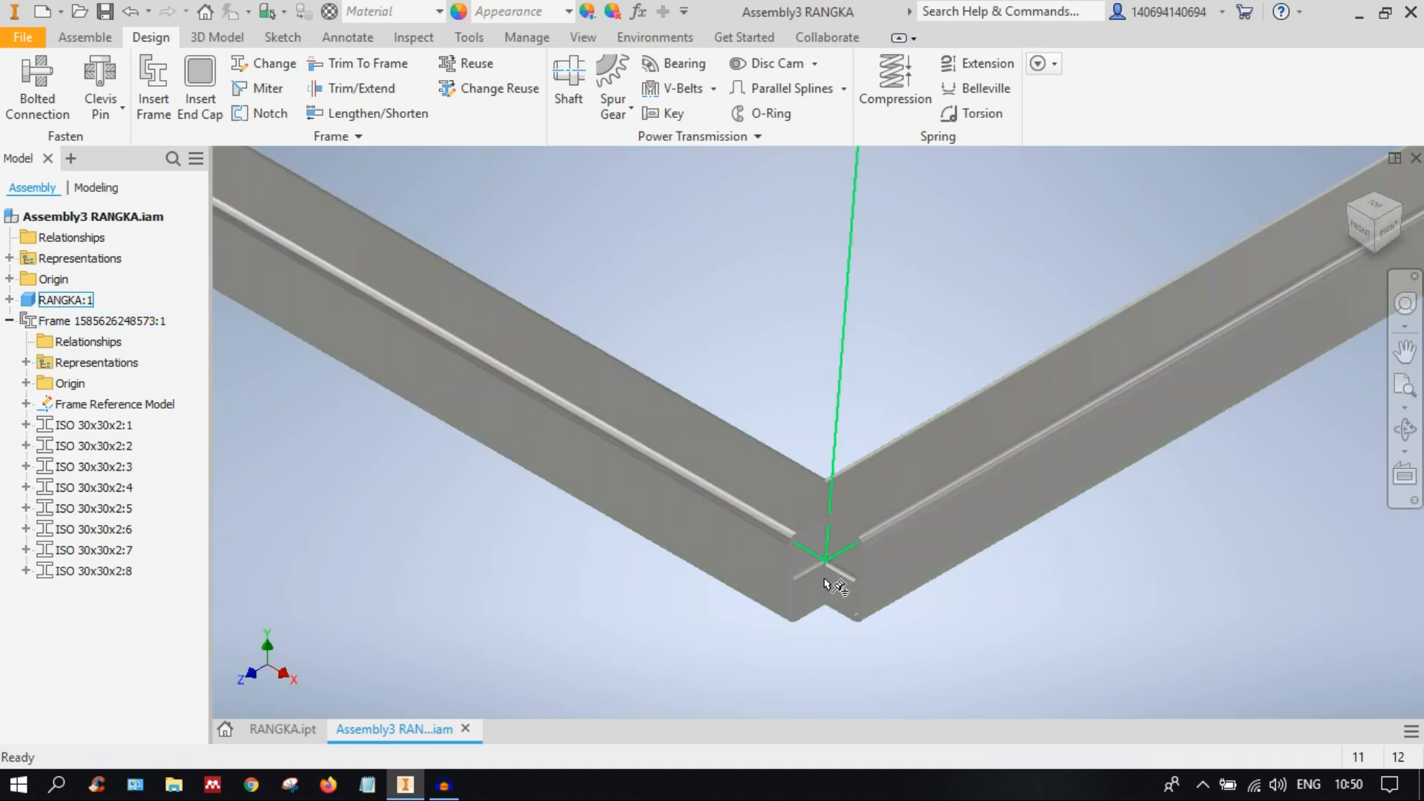
click(723, 512)
click(751, 335)
Step: Switch the visual style to Wireframe with Hidden Edges and inspect where the two bottom members overlap at the corner
click(579, 37)
click(397, 86)
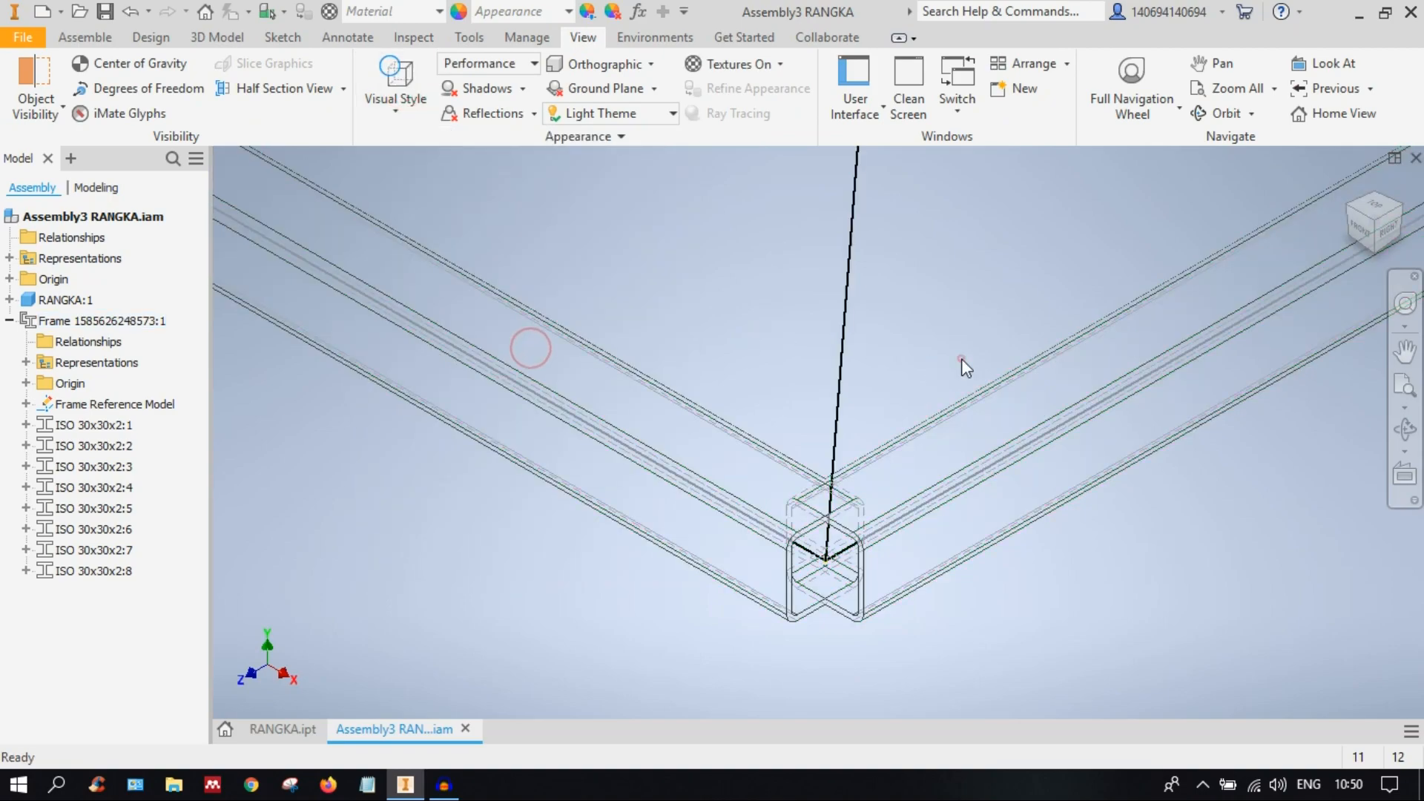
scroll(815, 516, up, 5)
middle_drag(889, 451, 816, 417)
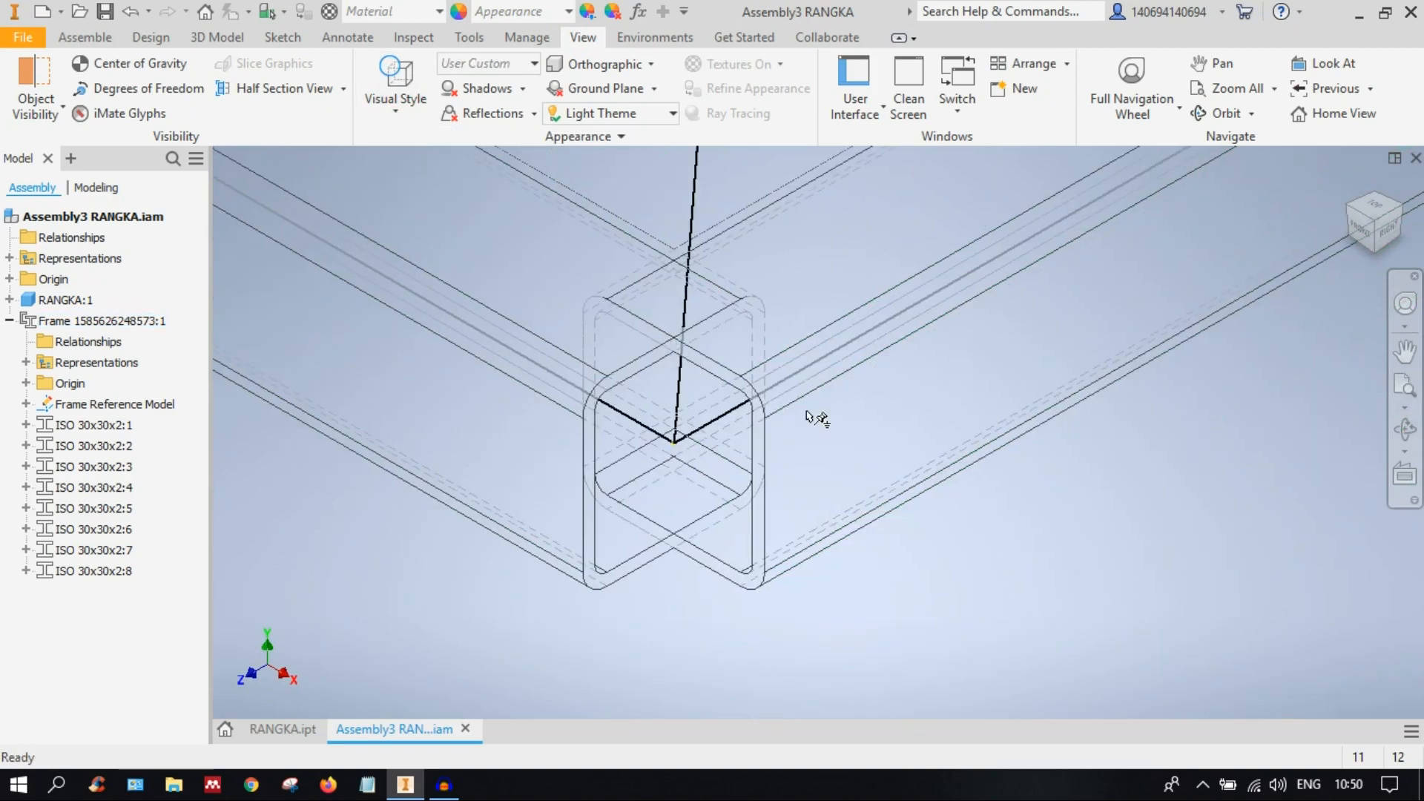
scroll(1068, 549, down, 5)
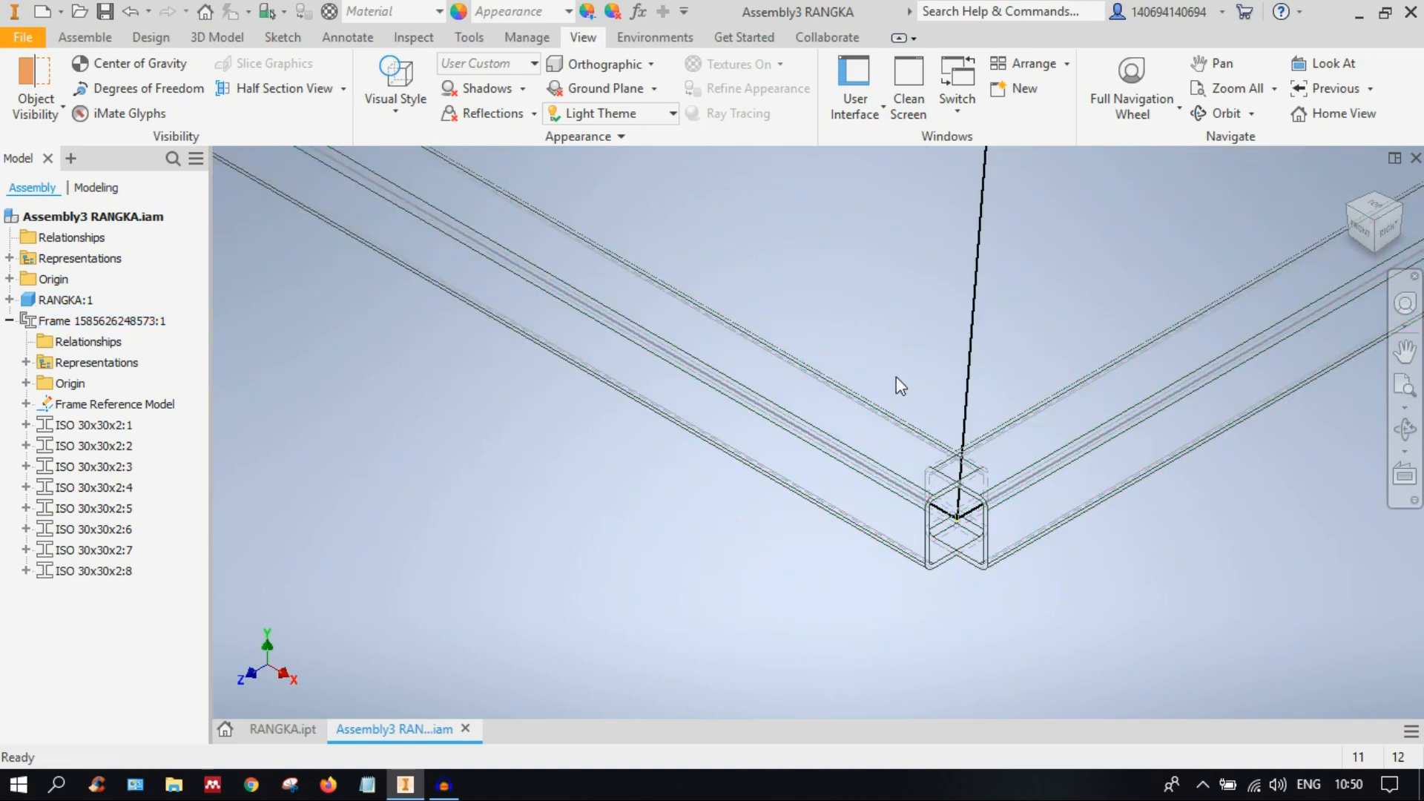
Step: Change the visual style to Wireframe and center the bottom corner in view
click(393, 98)
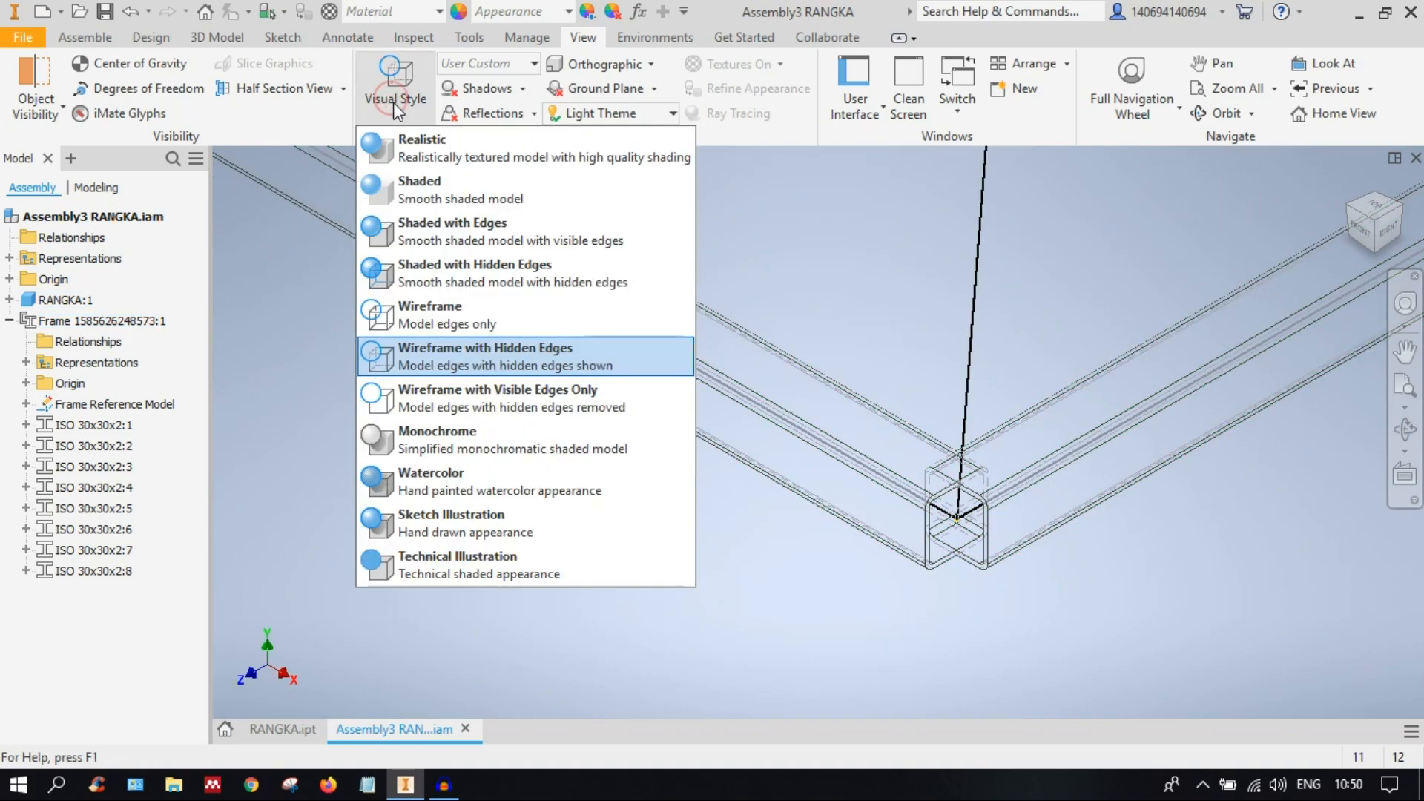
click(467, 326)
middle_drag(995, 500, 733, 482)
Step: Change the visual style to Monochrome and examine the overlapping member ends at the bottom corner
click(393, 98)
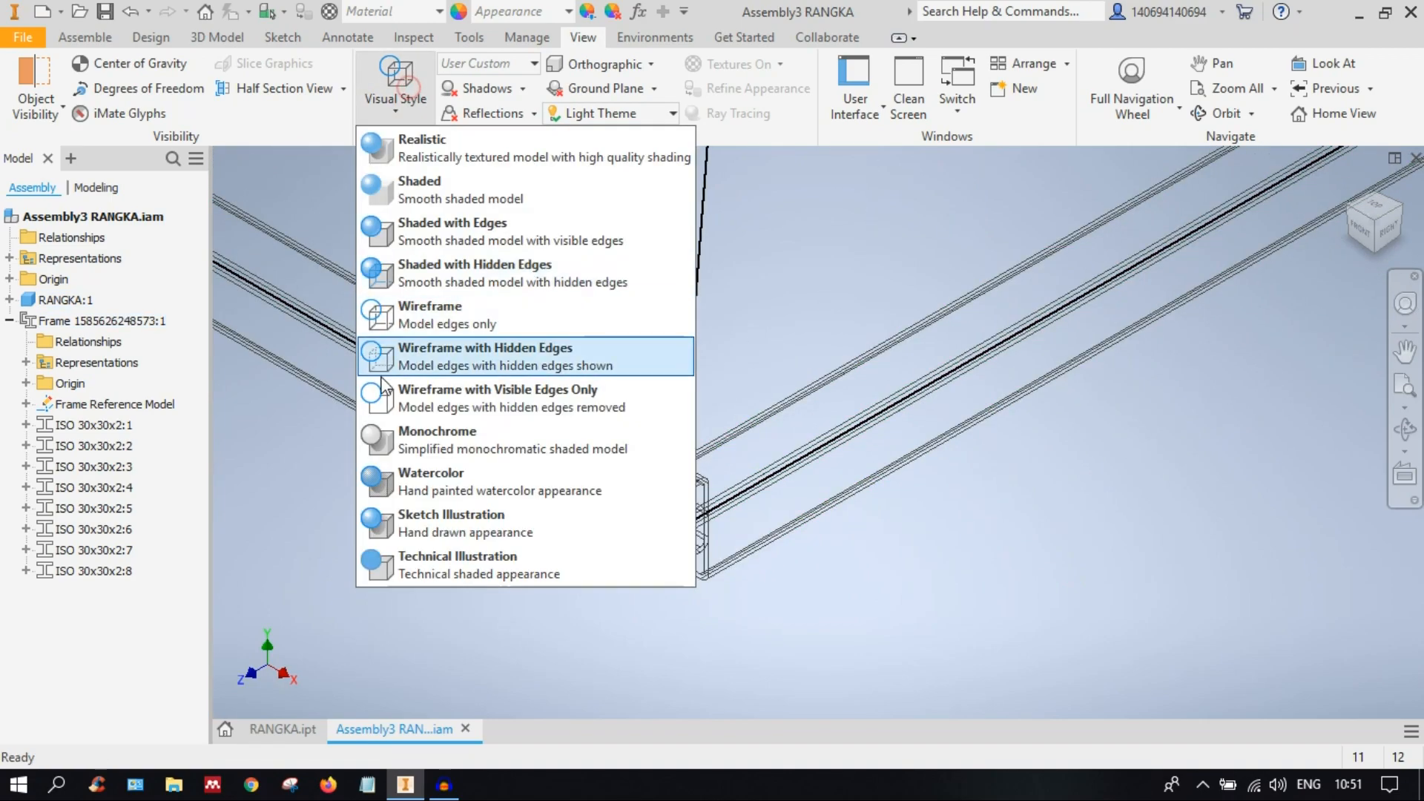
click(470, 455)
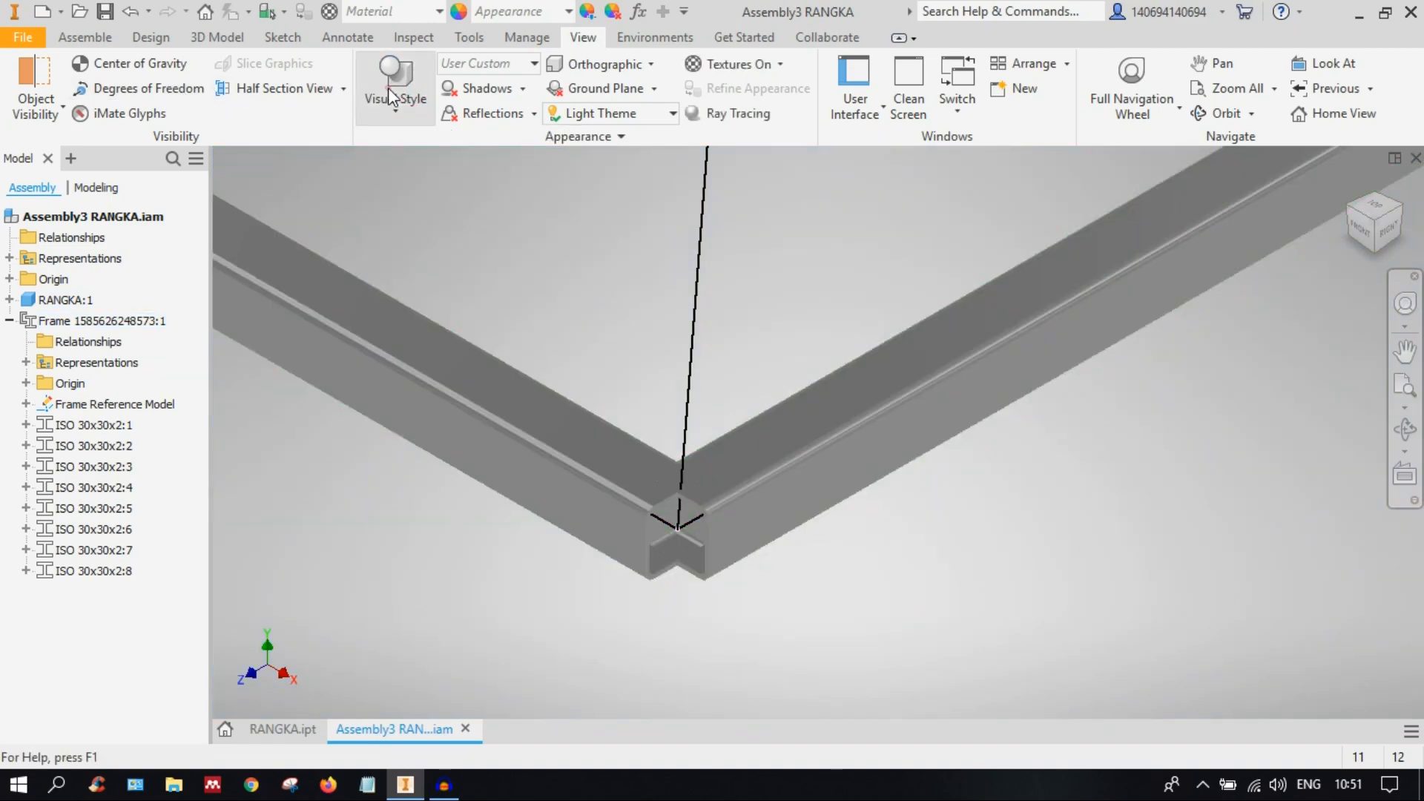
click(387, 87)
scroll(996, 588, up, 10)
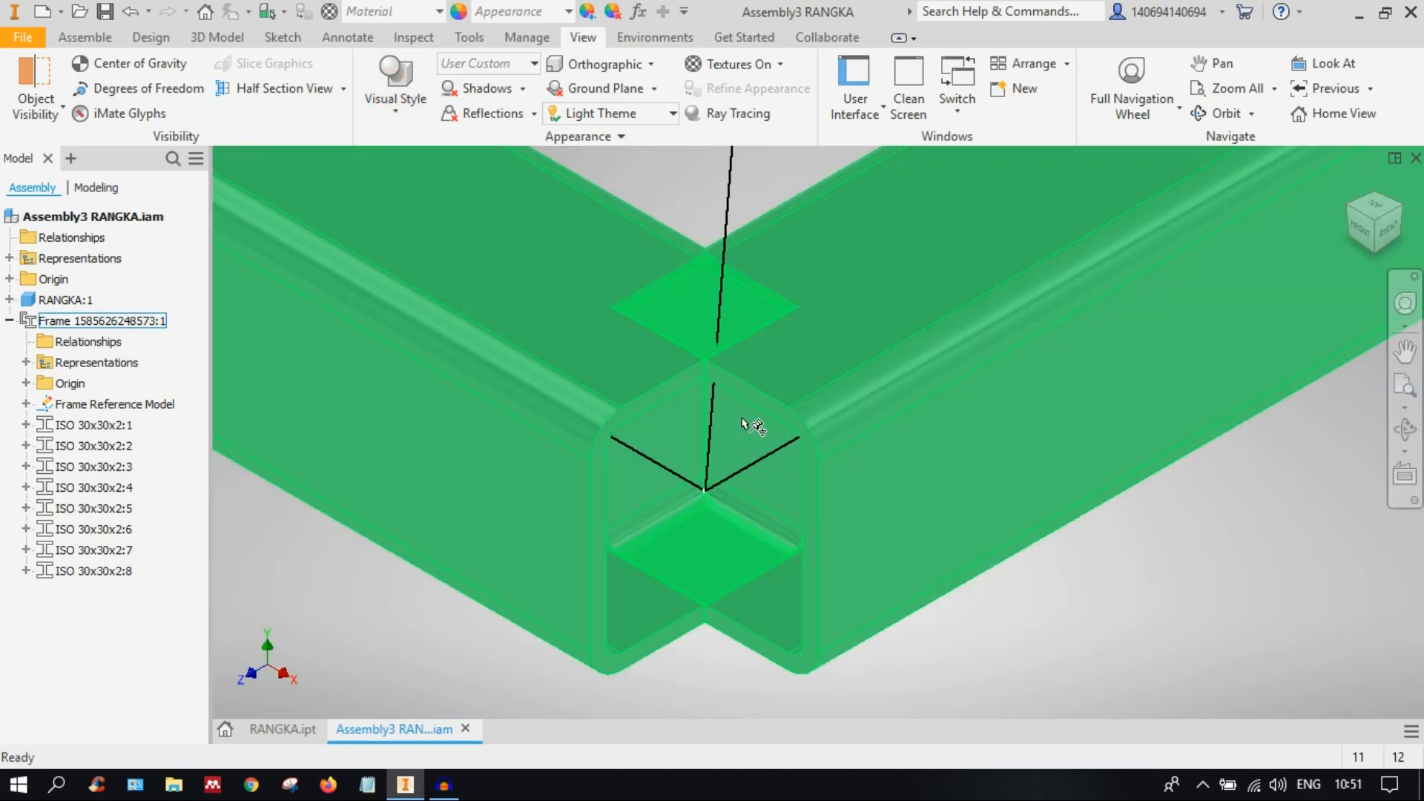
scroll(753, 423, down, 5)
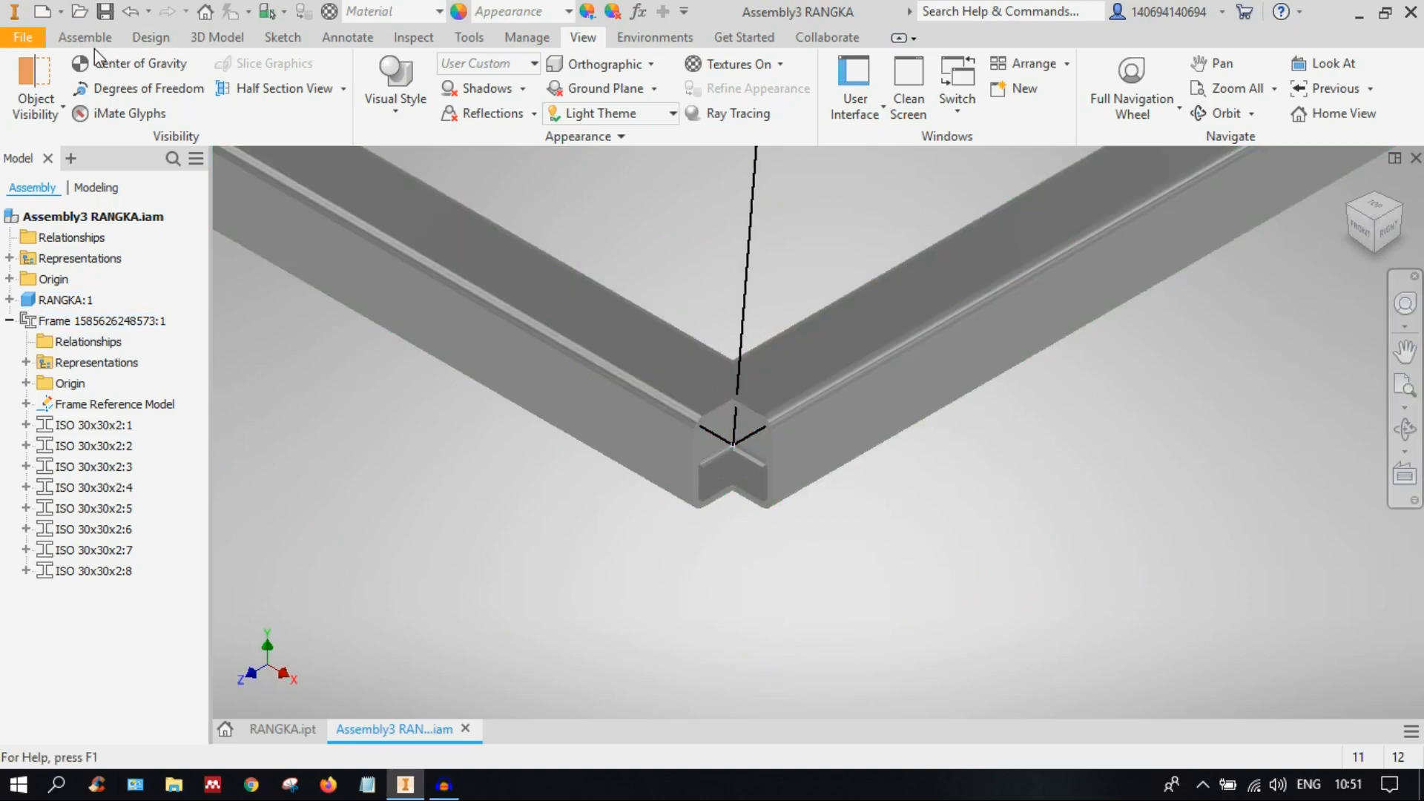
Step: Set up a Basic Profile notch at the bottom corner, cutting member ISO 30x30x2:4 with ISO 30x30x2:1 as the notch tool
click(151, 38)
click(272, 114)
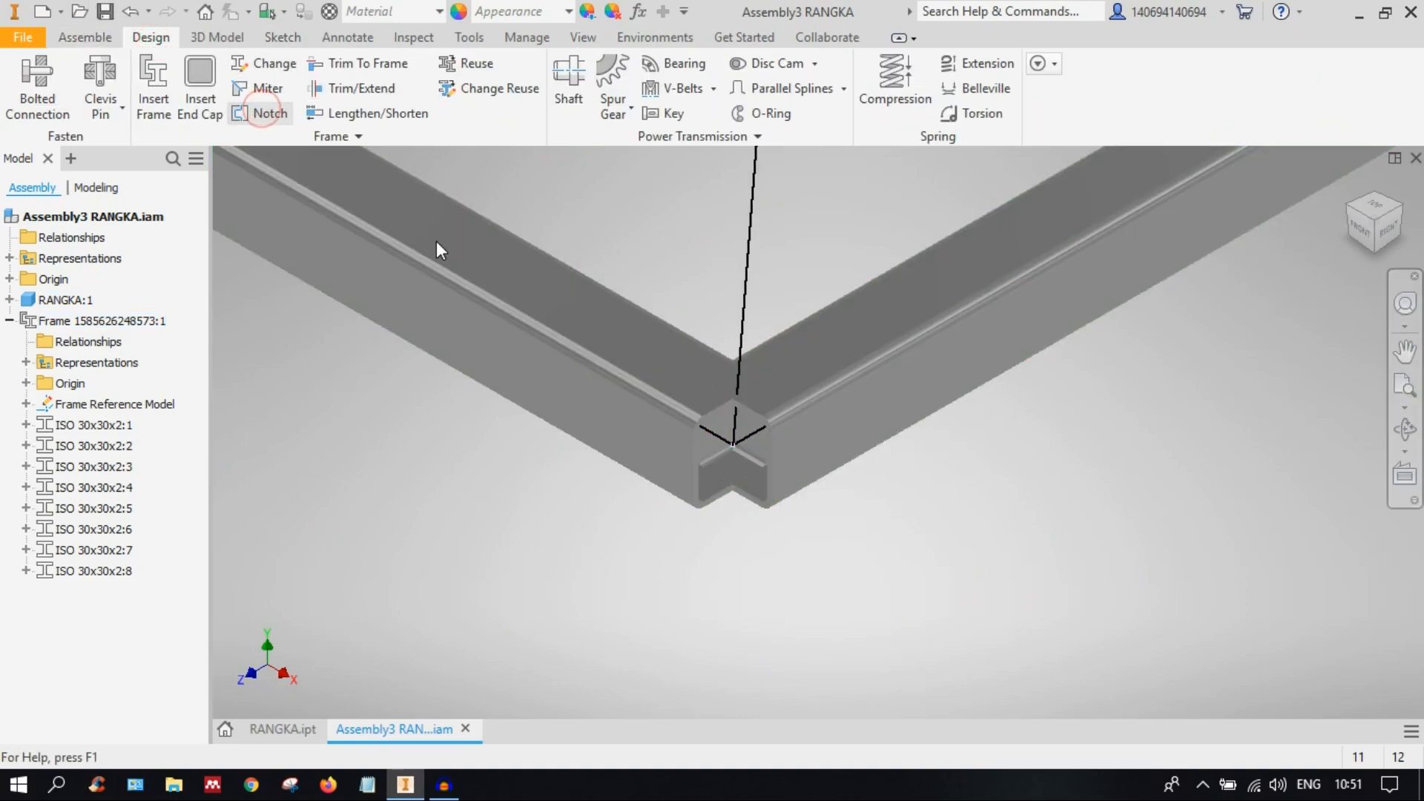
click(261, 118)
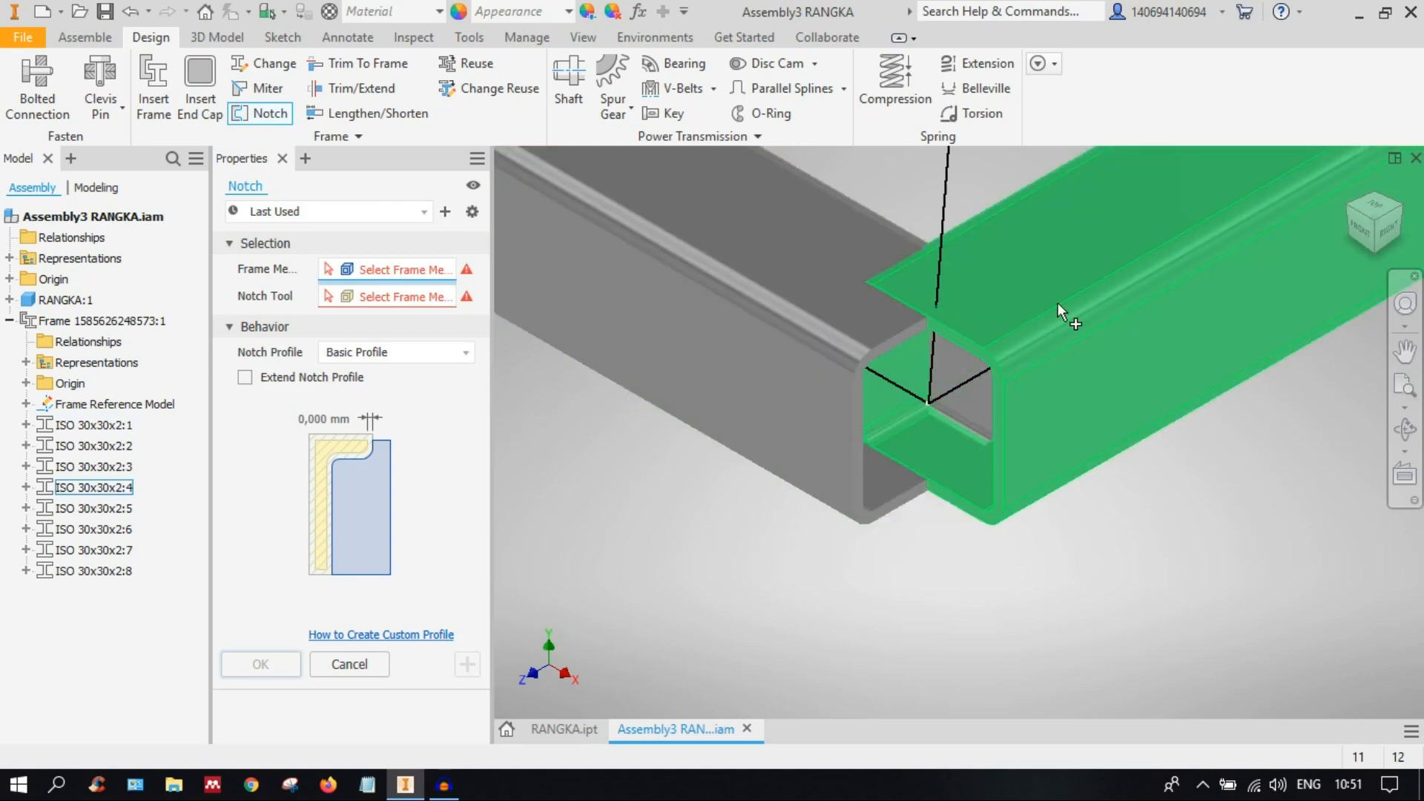
click(1061, 291)
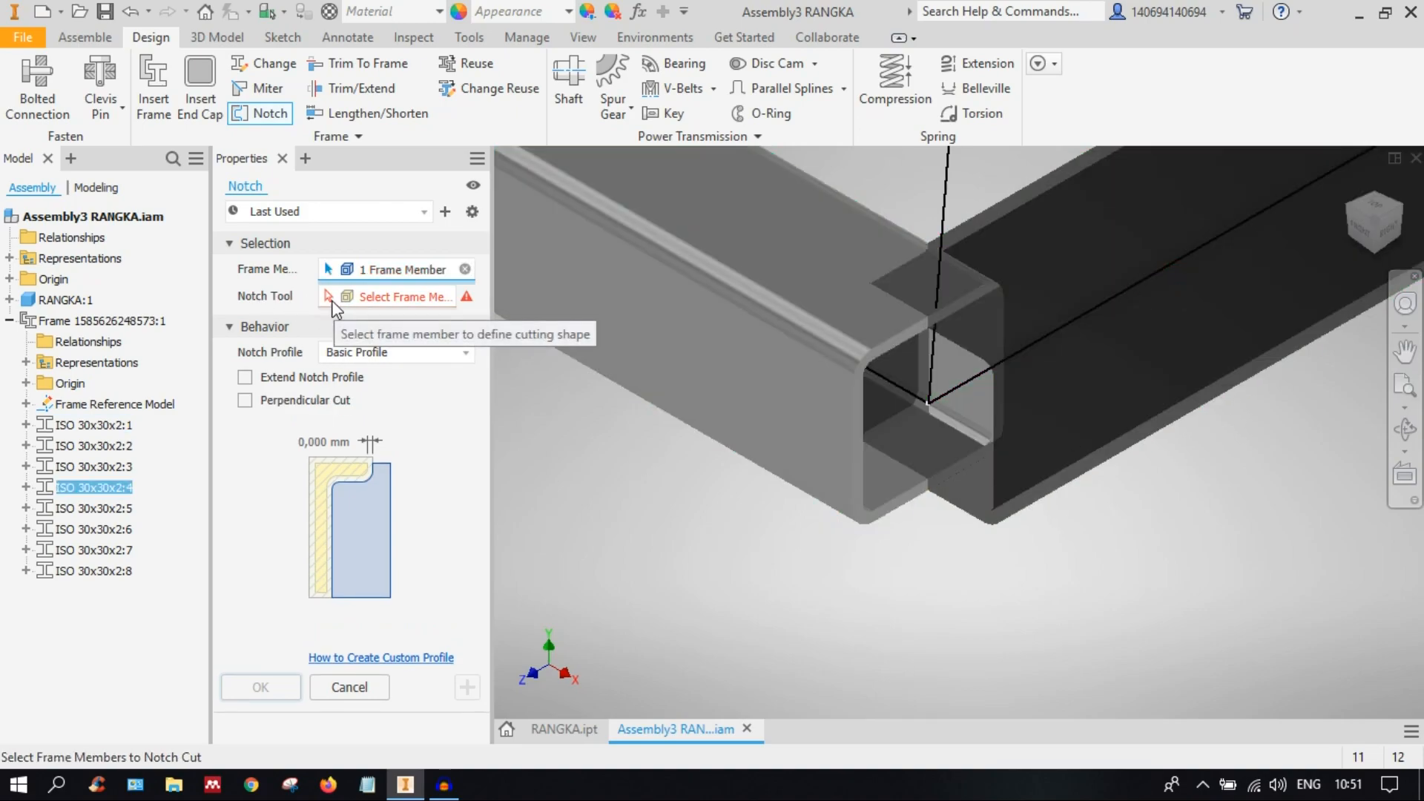
click(369, 297)
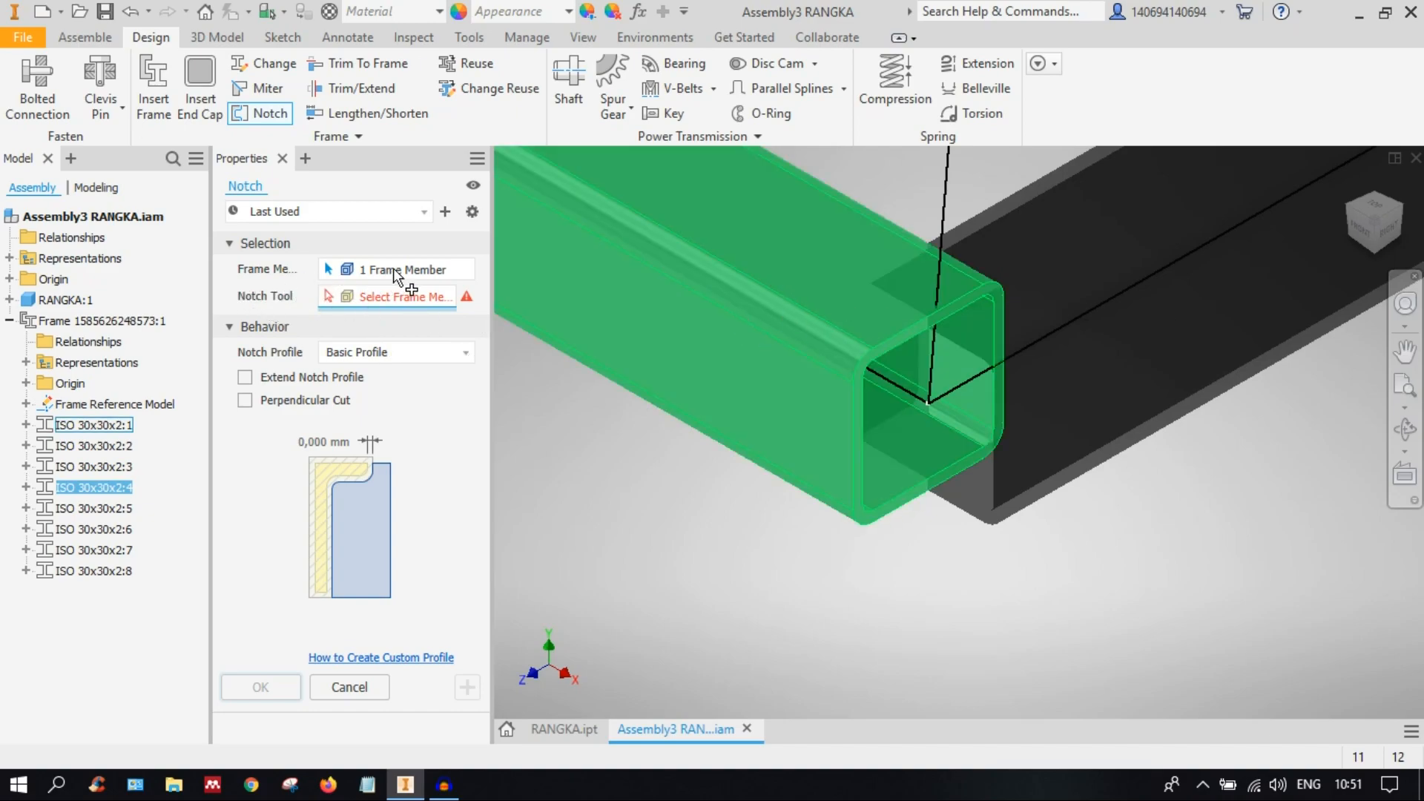
click(543, 276)
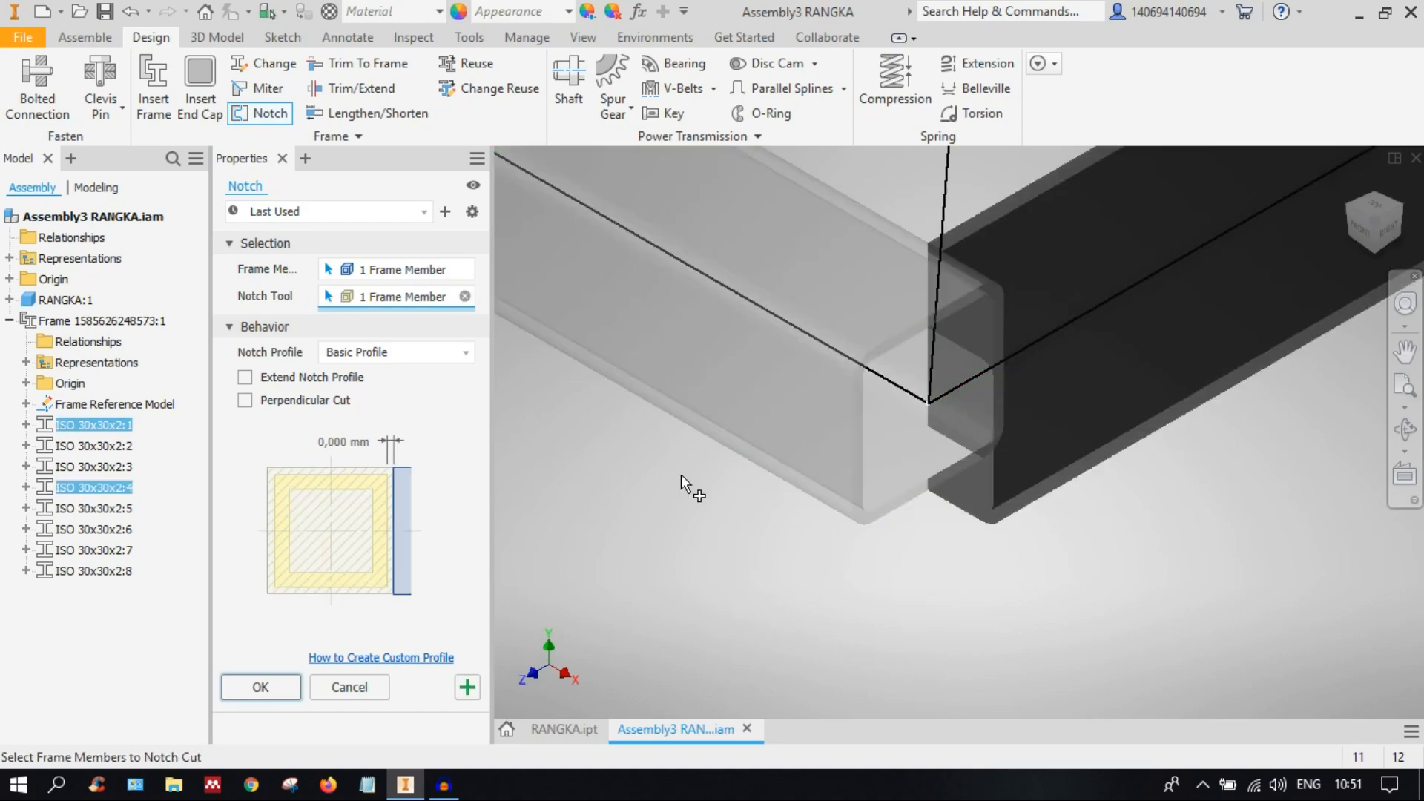
scroll(990, 456, down, 1)
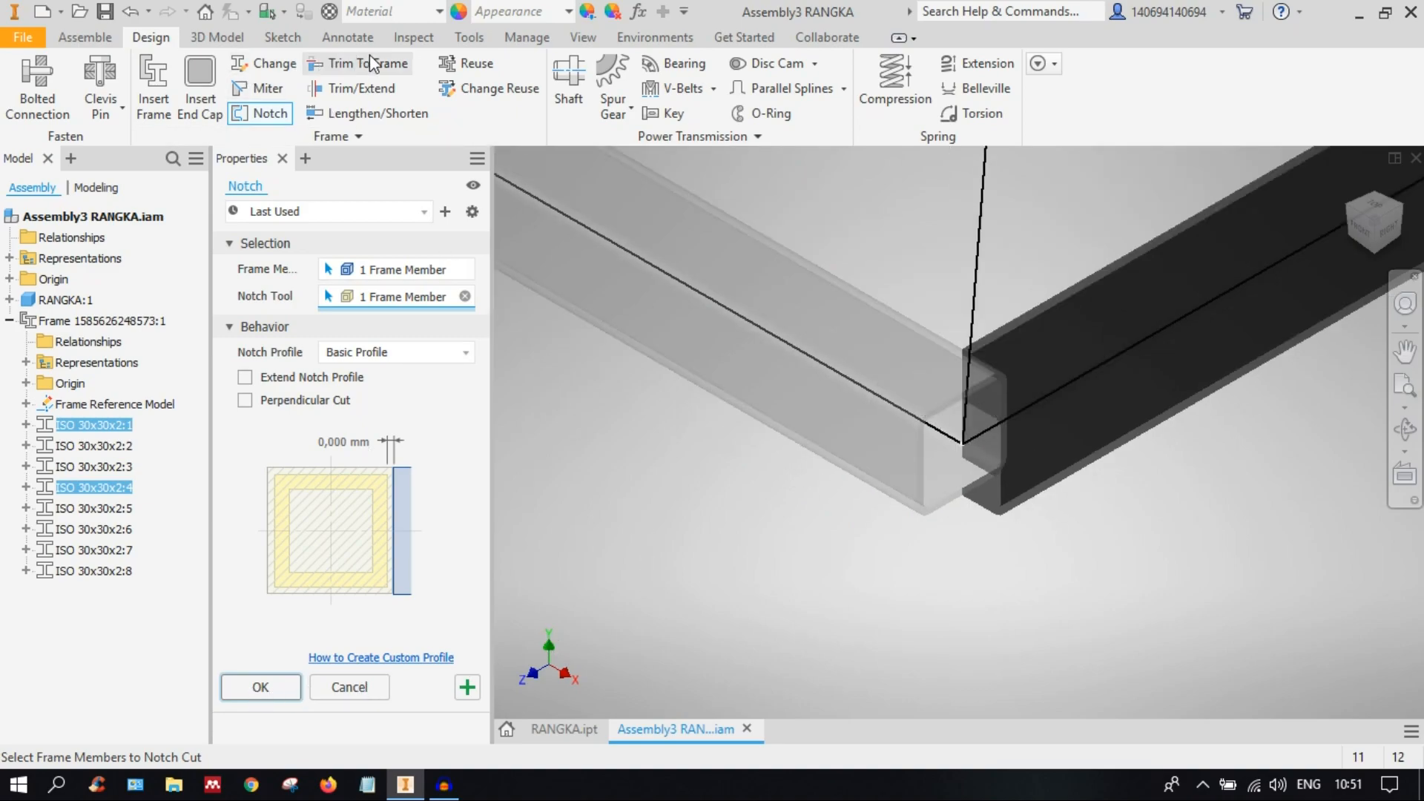
Step: Set the visual style to Realistic
click(583, 38)
click(396, 85)
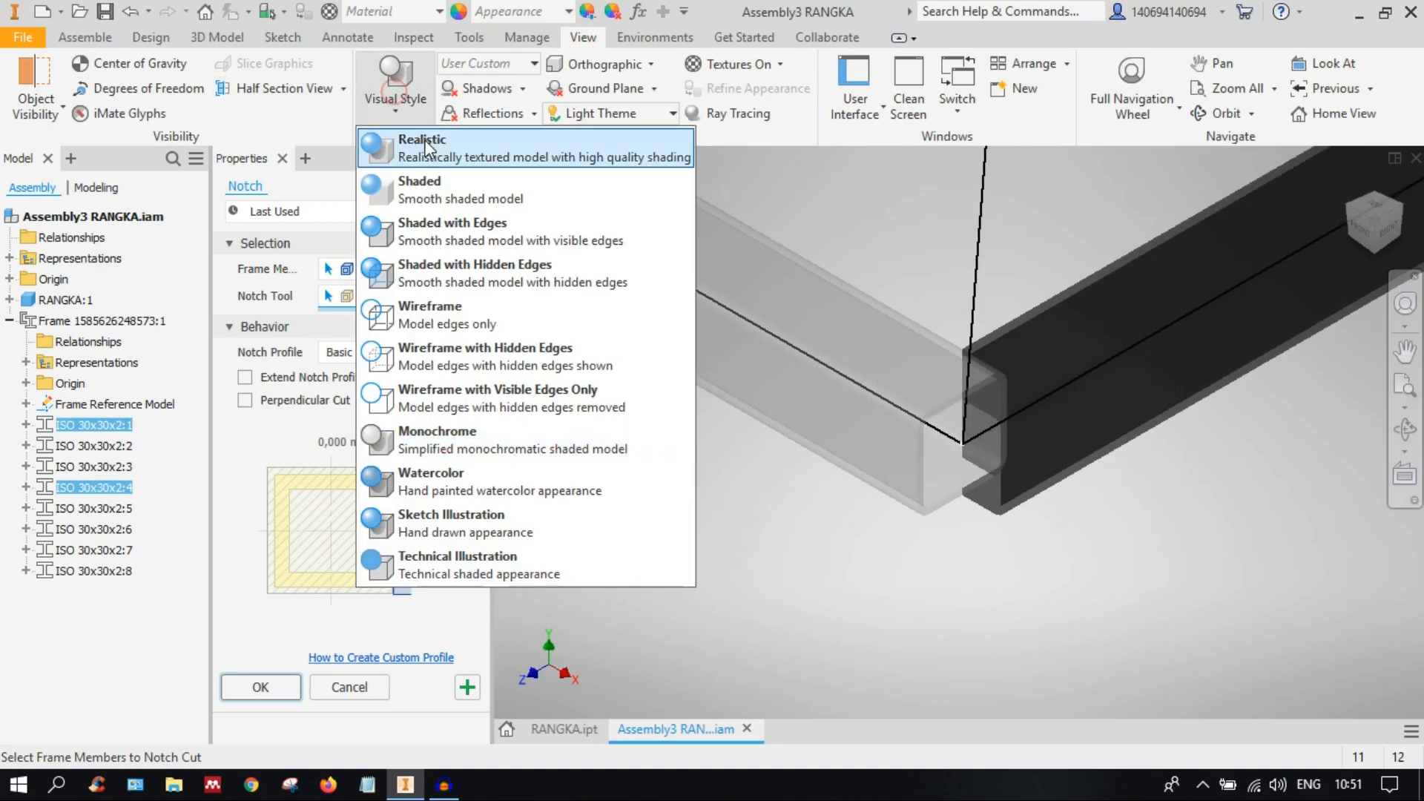
click(421, 141)
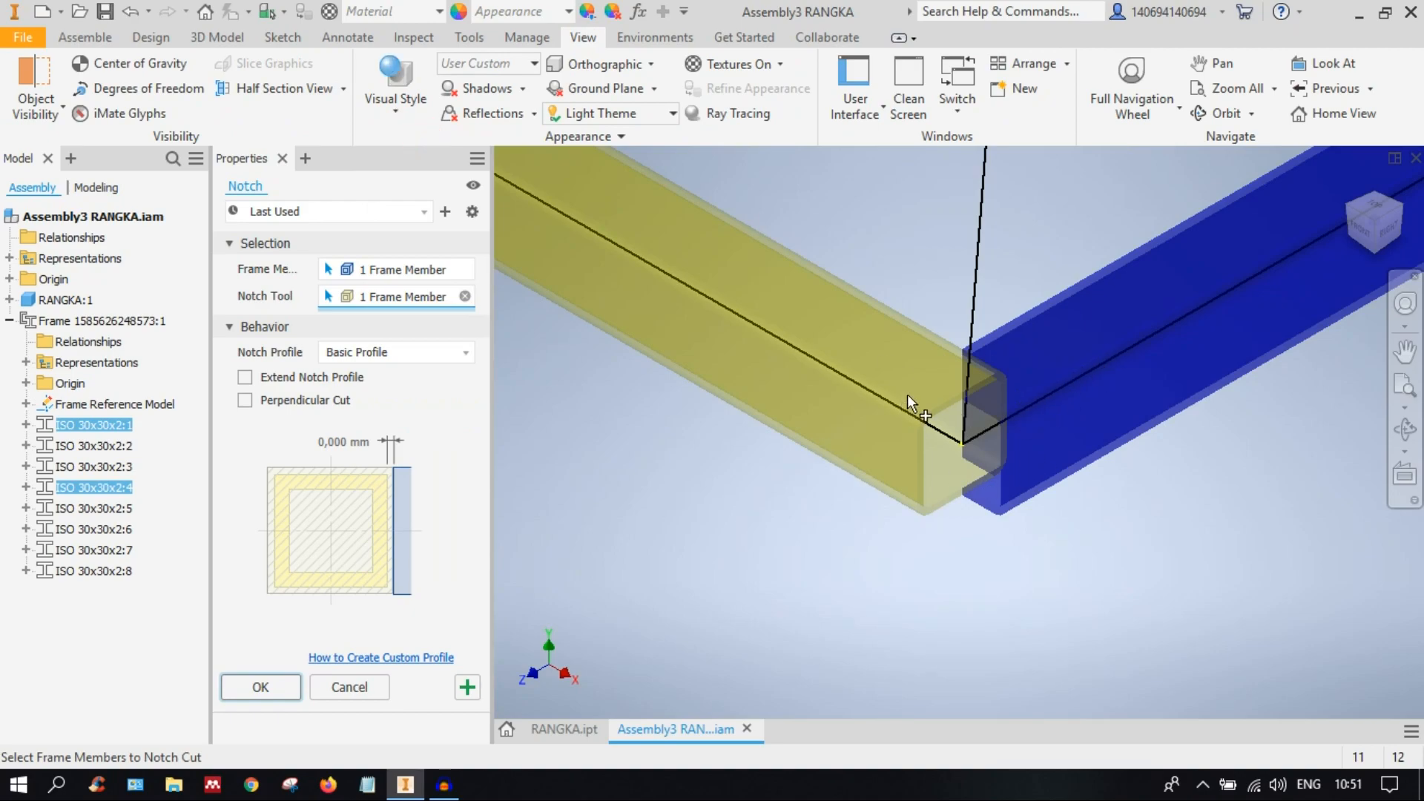
Step: Apply the notch and inspect the cut between the two bottom members up close, from above and in isometric view
click(266, 687)
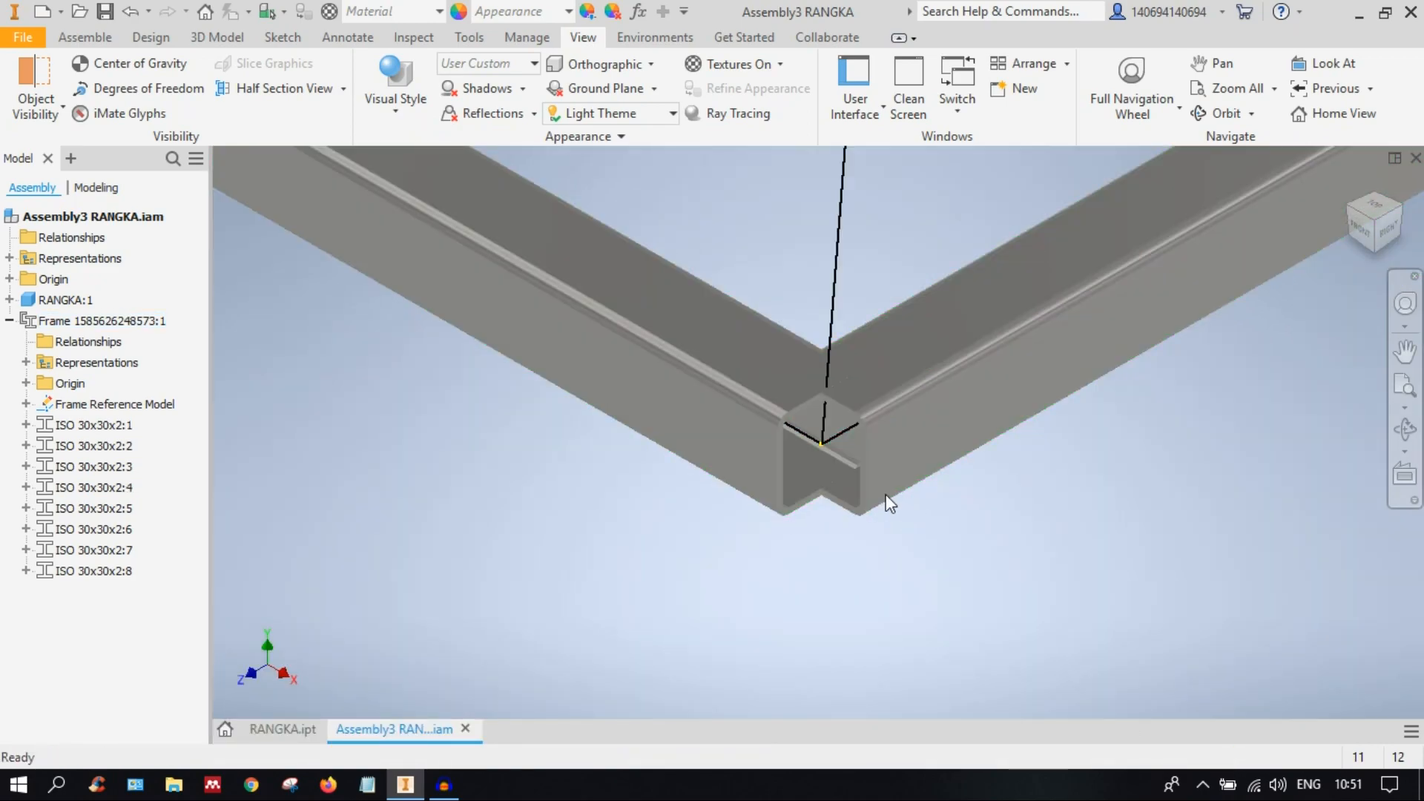
scroll(886, 497, down, 5)
scroll(935, 594, up, 3)
click(998, 317)
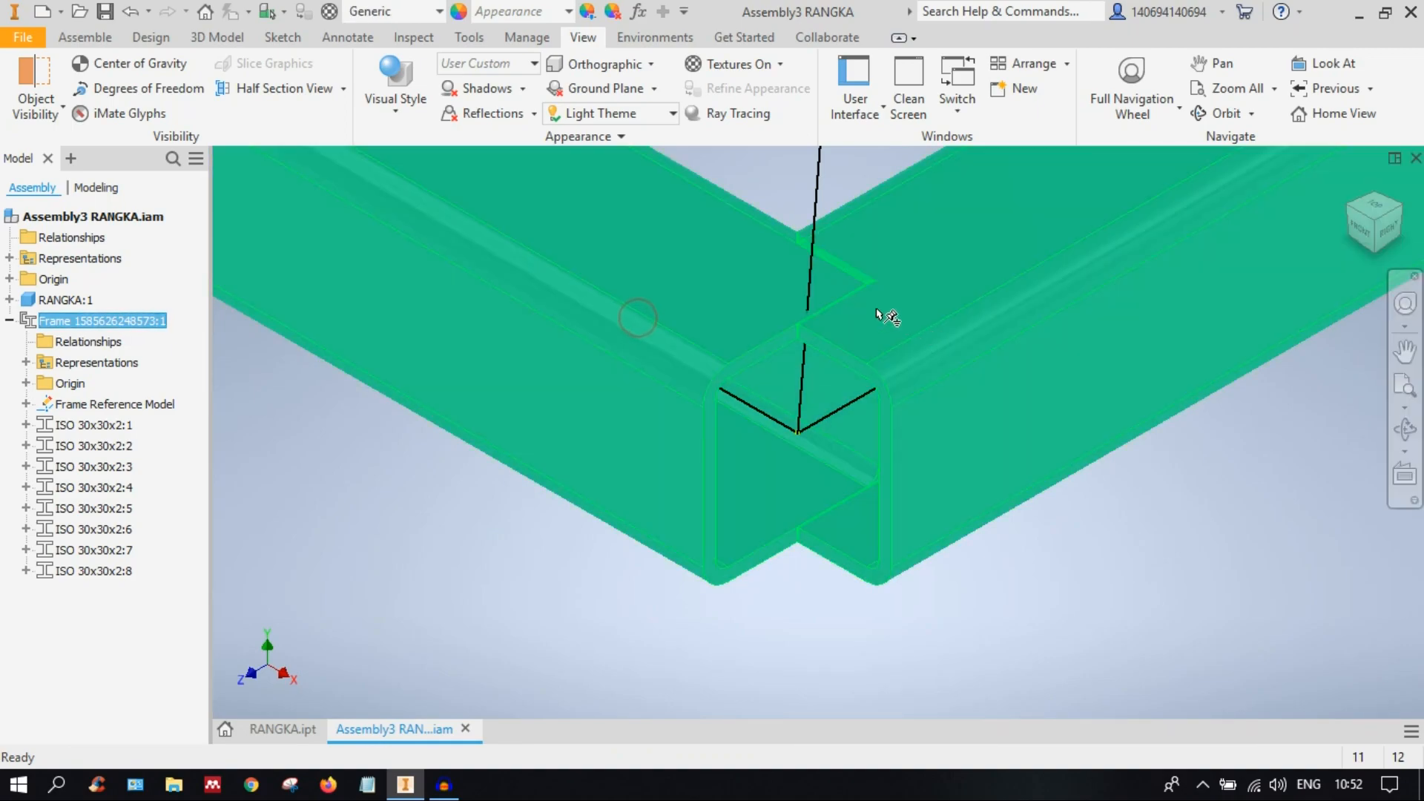
scroll(841, 300, down, 3)
scroll(842, 306, up, 3)
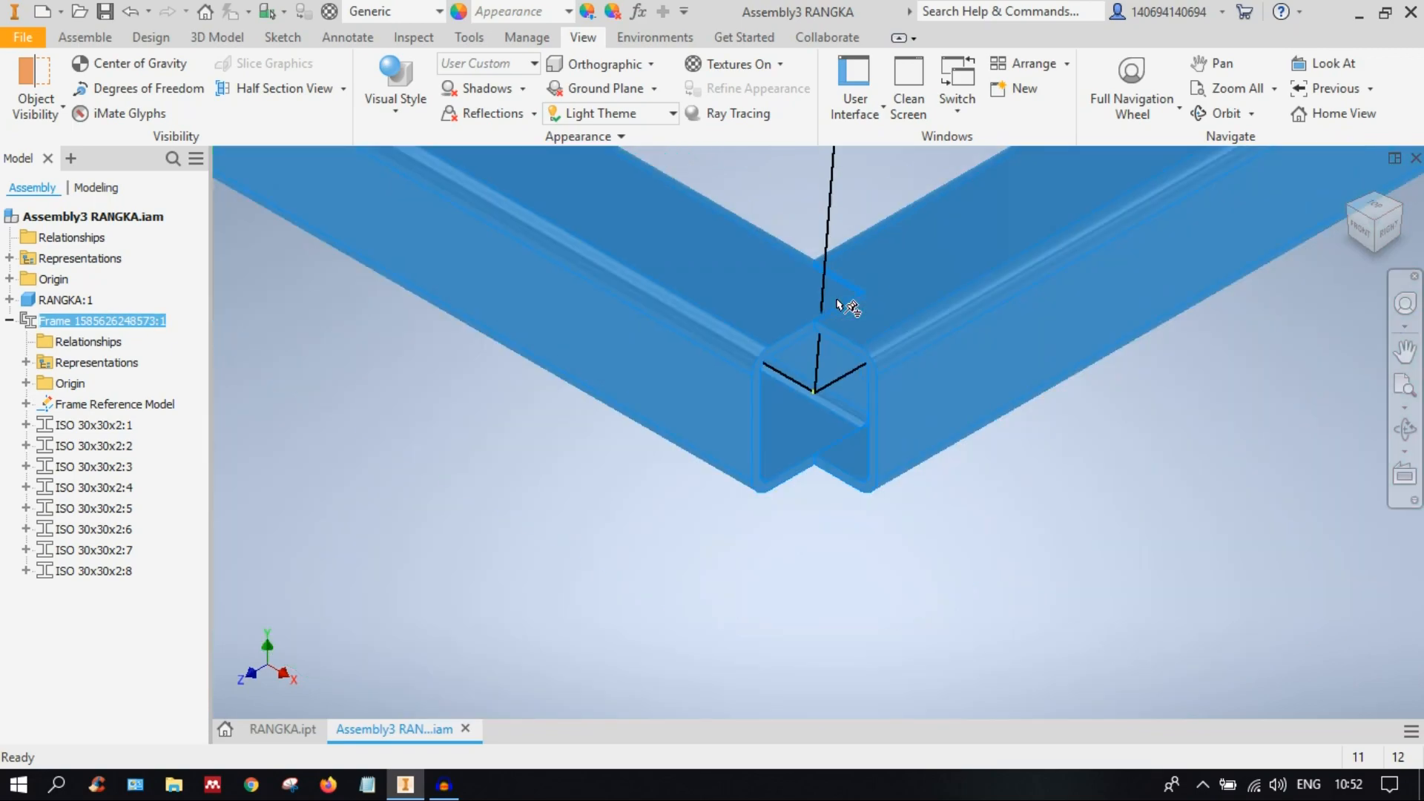
scroll(824, 279, down, 3)
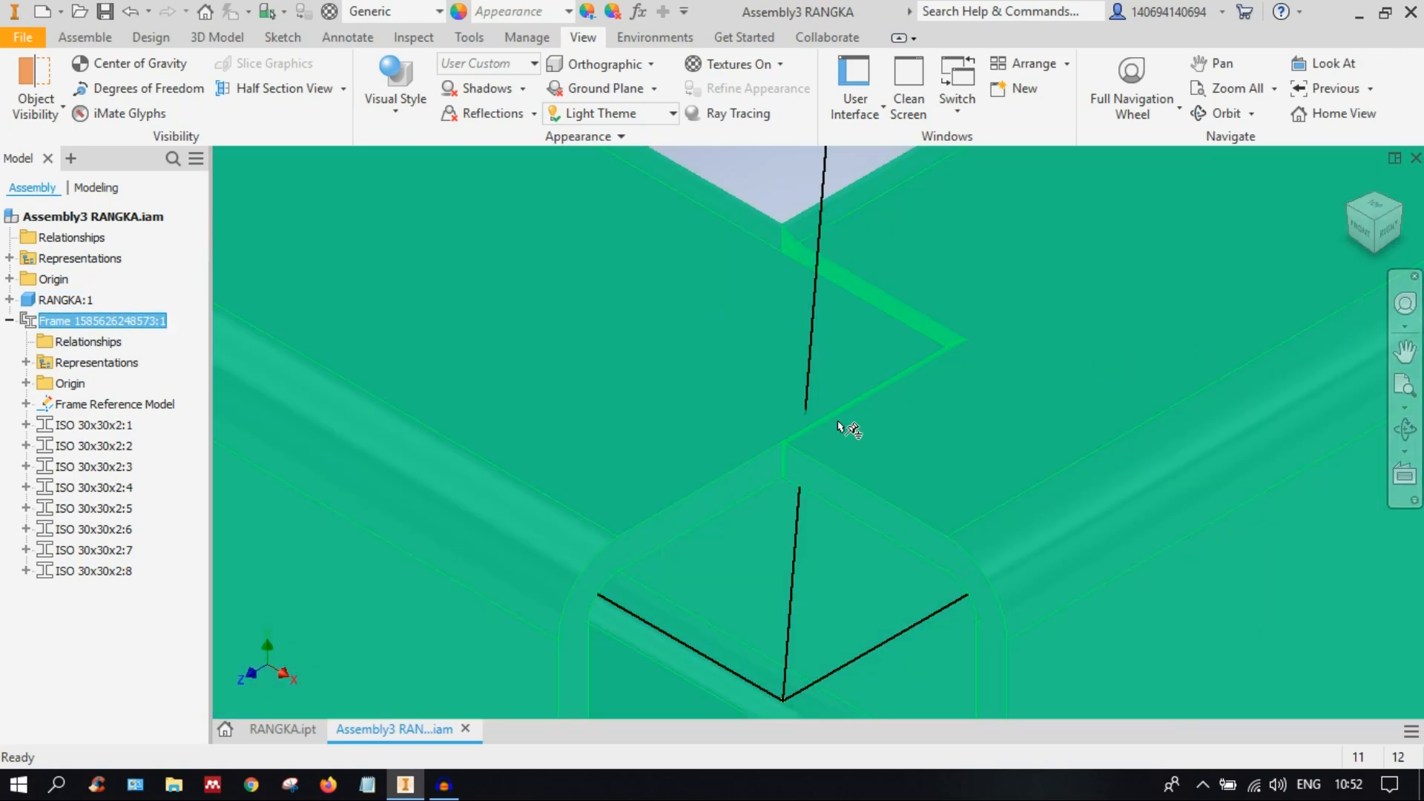
scroll(1024, 469, up, 3)
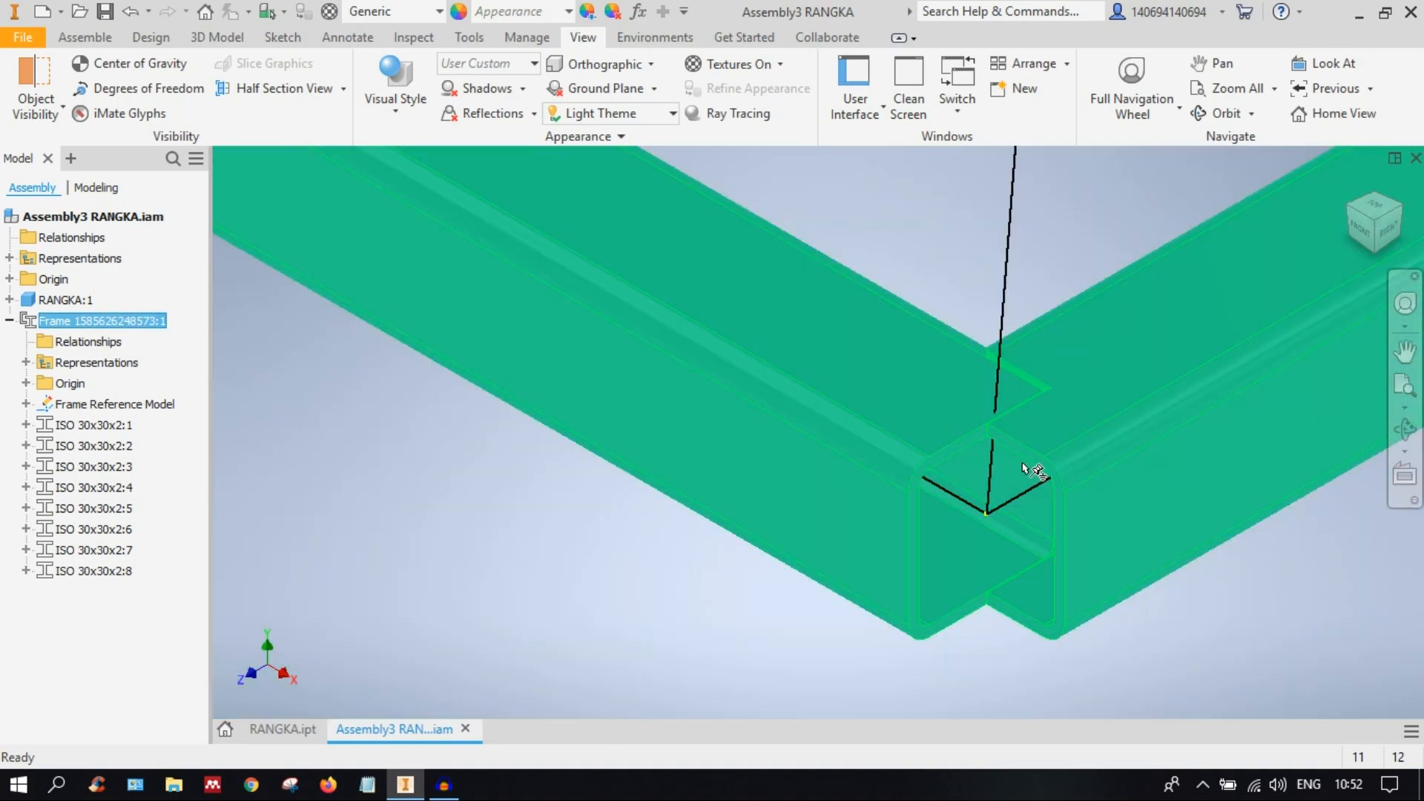
click(1375, 208)
scroll(690, 523, down, 6)
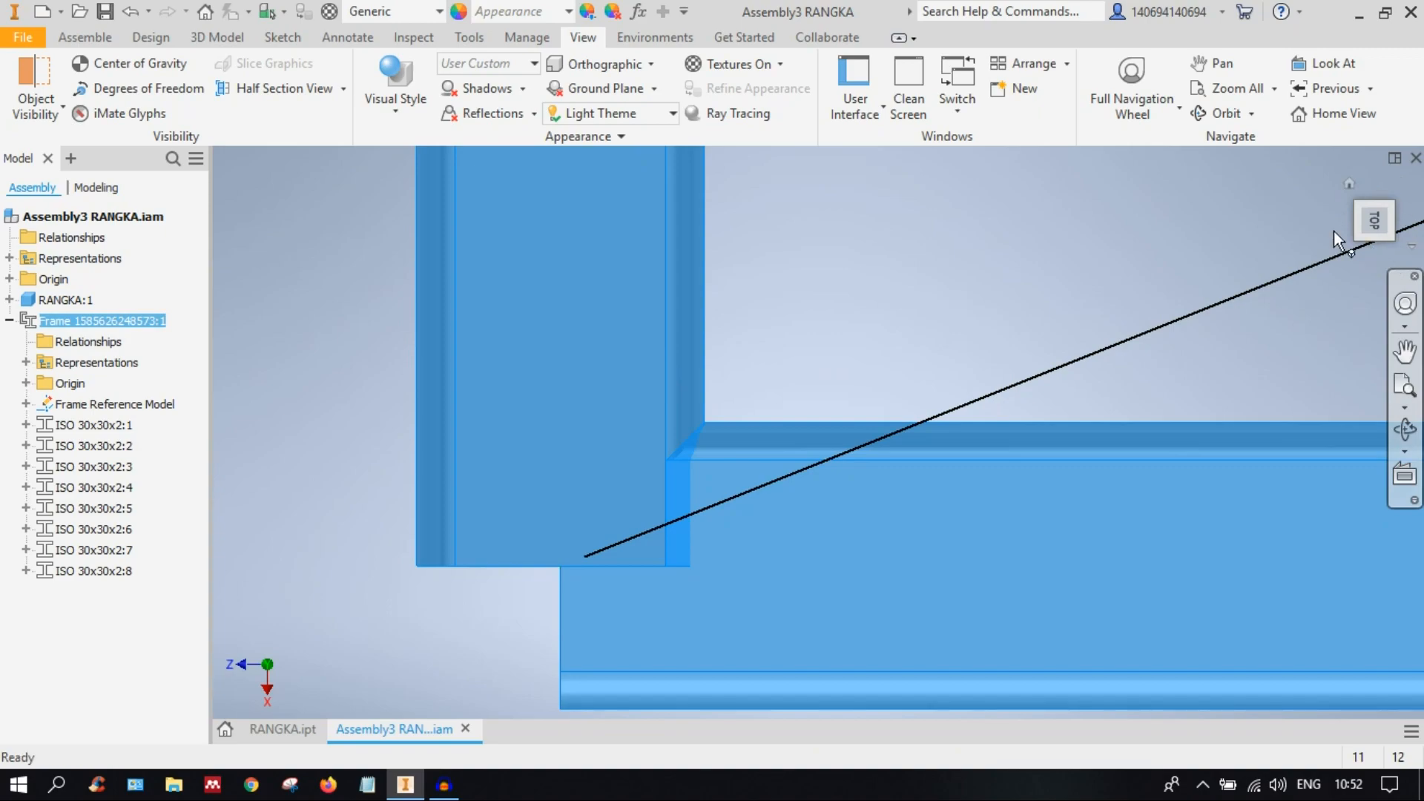
click(1377, 247)
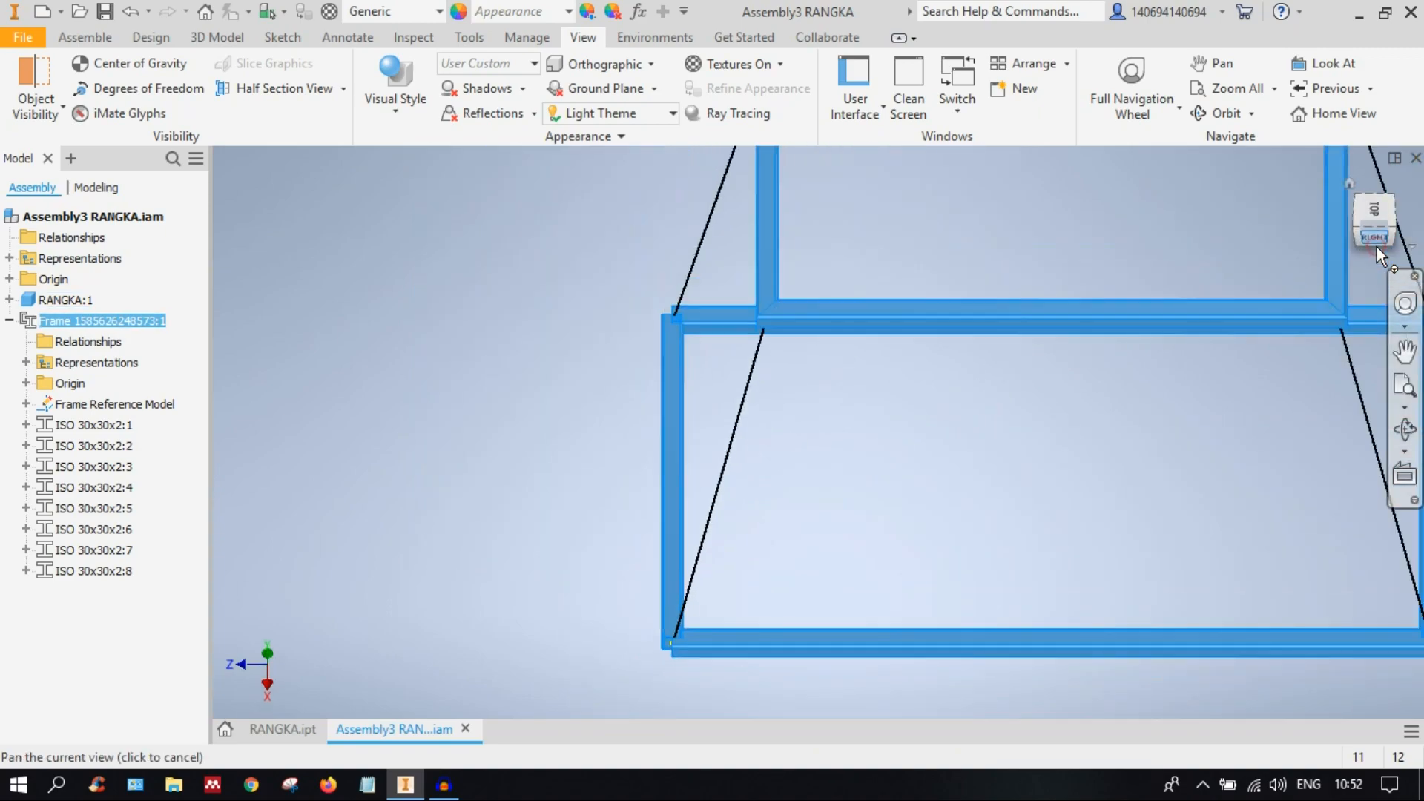
click(1358, 208)
scroll(759, 608, up, 5)
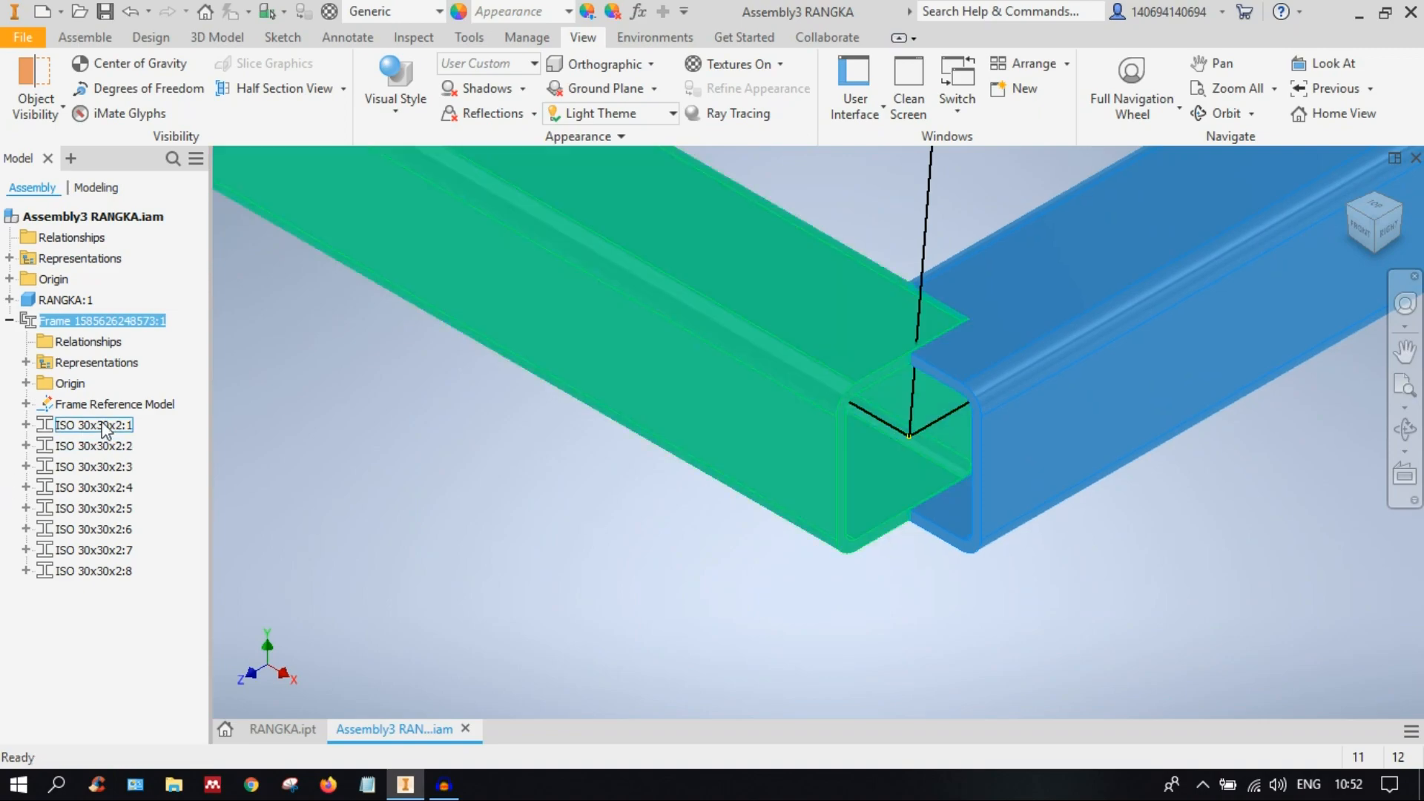
Step: Hide frame member ISO 30x30x2:1 and inspect the notched end of the adjoining member from different sides
click(104, 427)
right_click(101, 424)
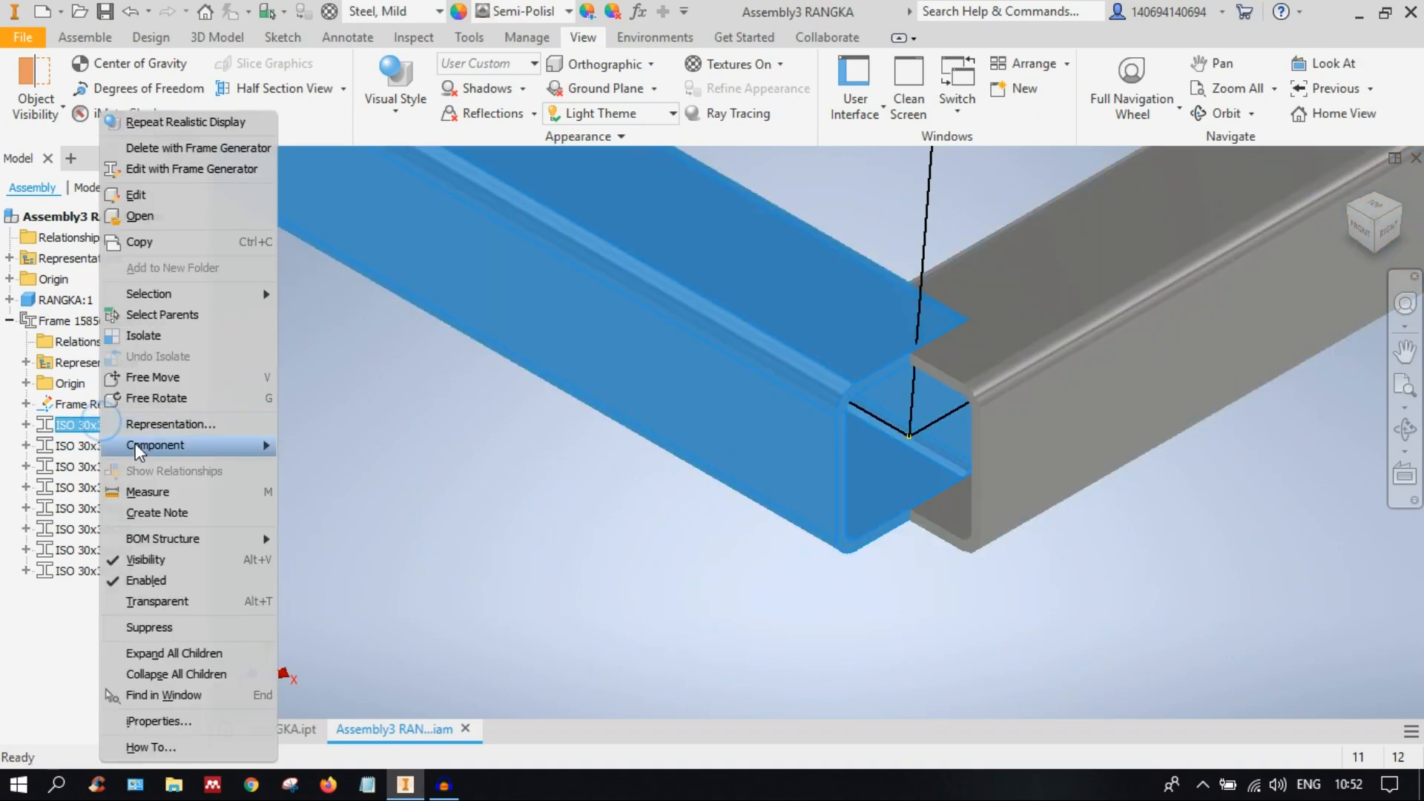
click(157, 560)
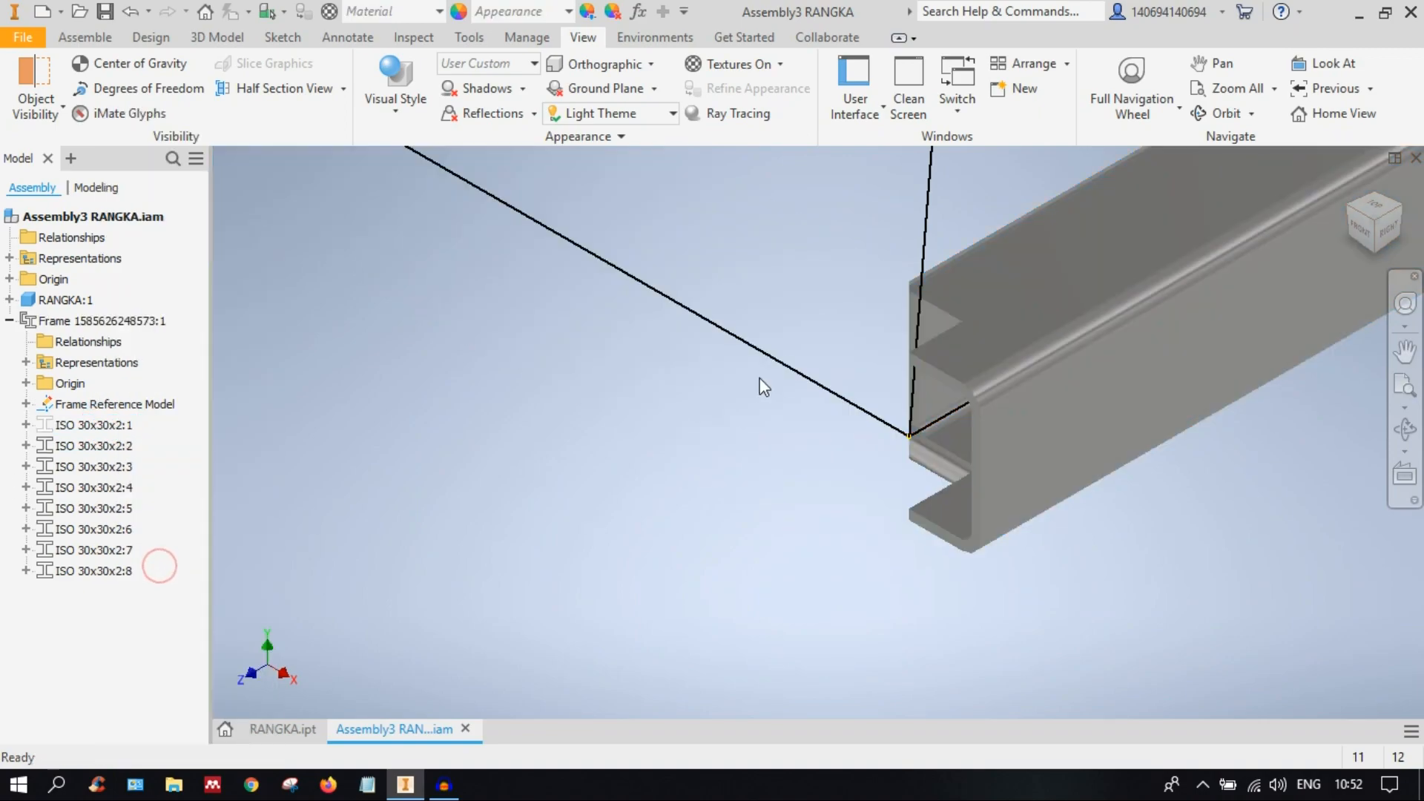
click(1355, 217)
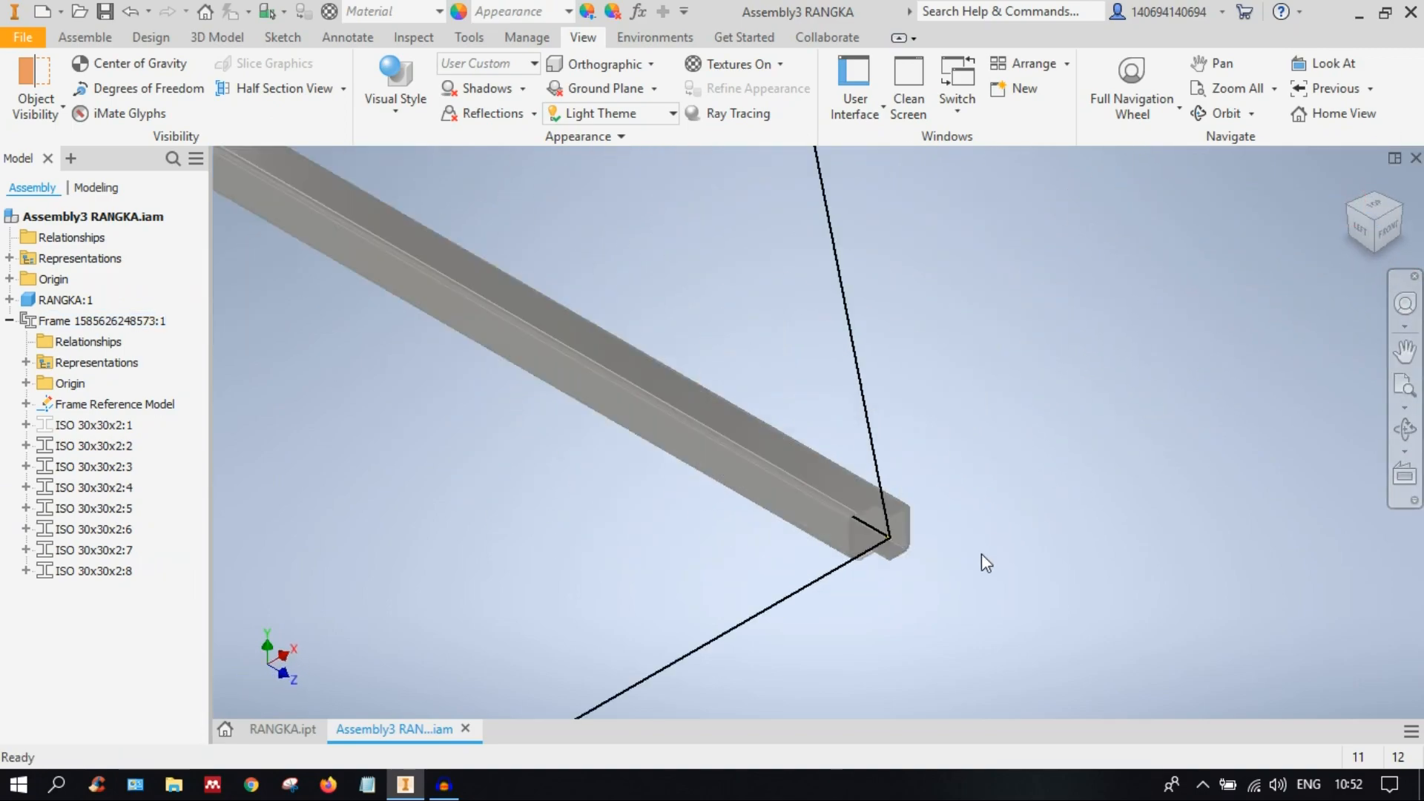
scroll(847, 571, down, 5)
middle_drag(903, 435, 880, 547)
scroll(891, 468, up, 3)
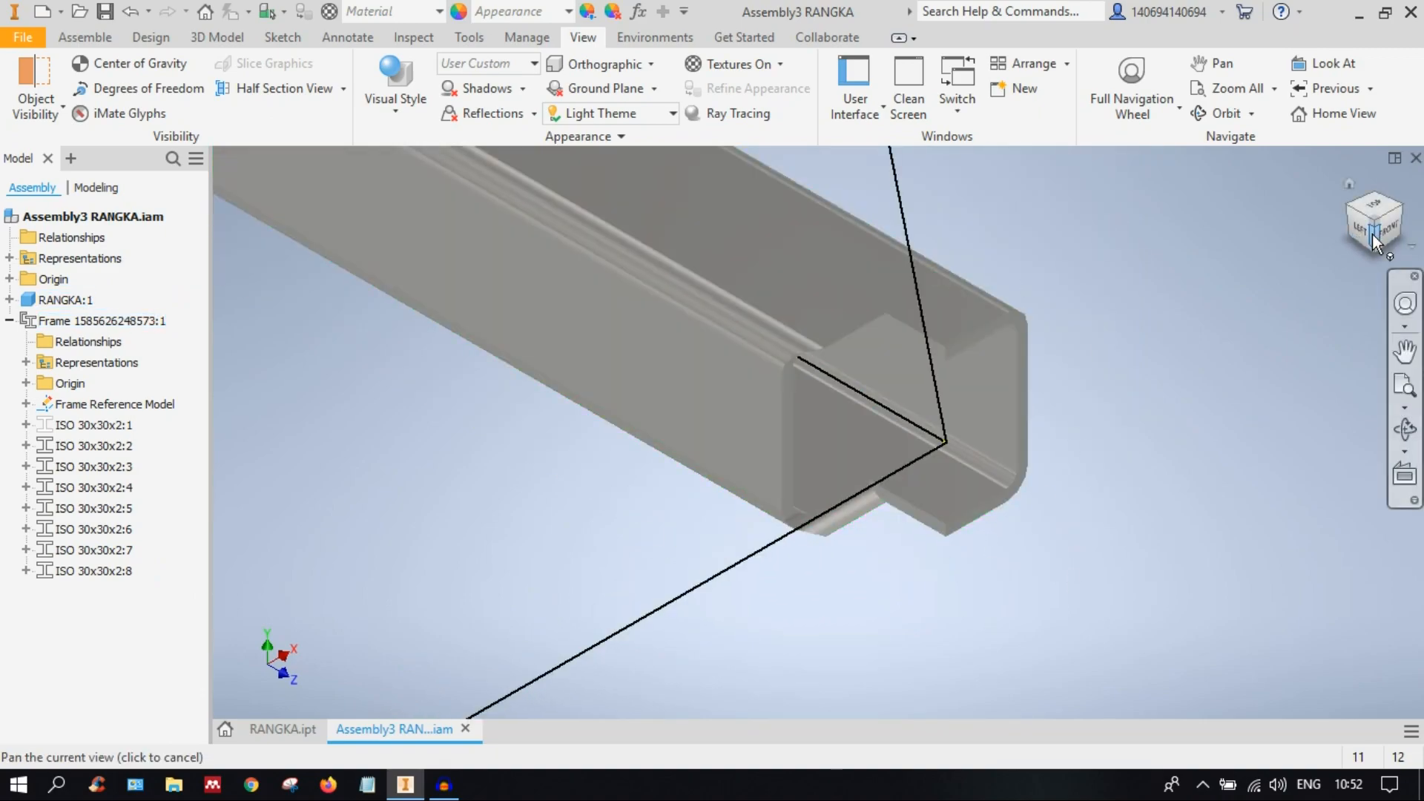
click(1403, 210)
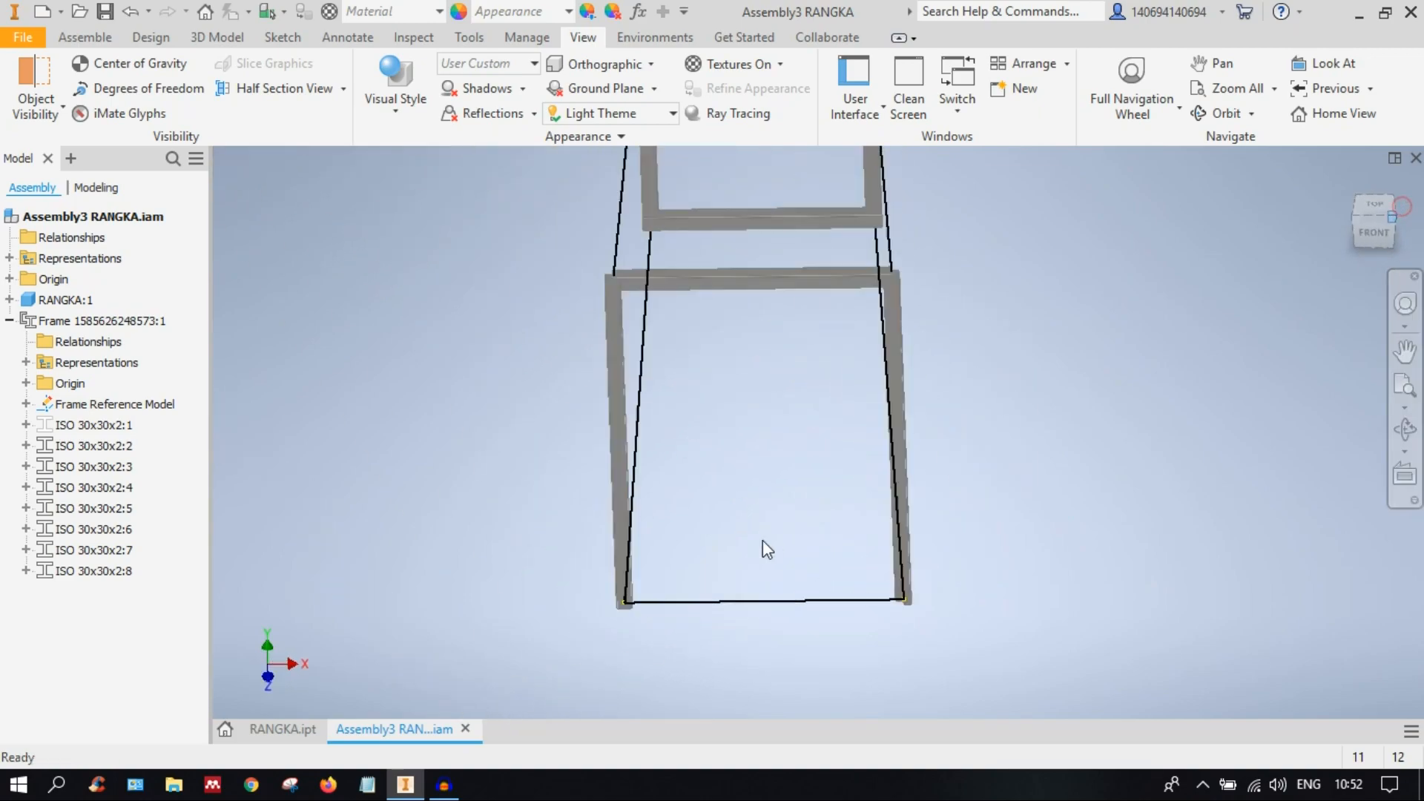
Step: Turn the visibility of frame member ISO 30x30x2:1 back on and view the notched corner
click(67, 424)
right_click(68, 424)
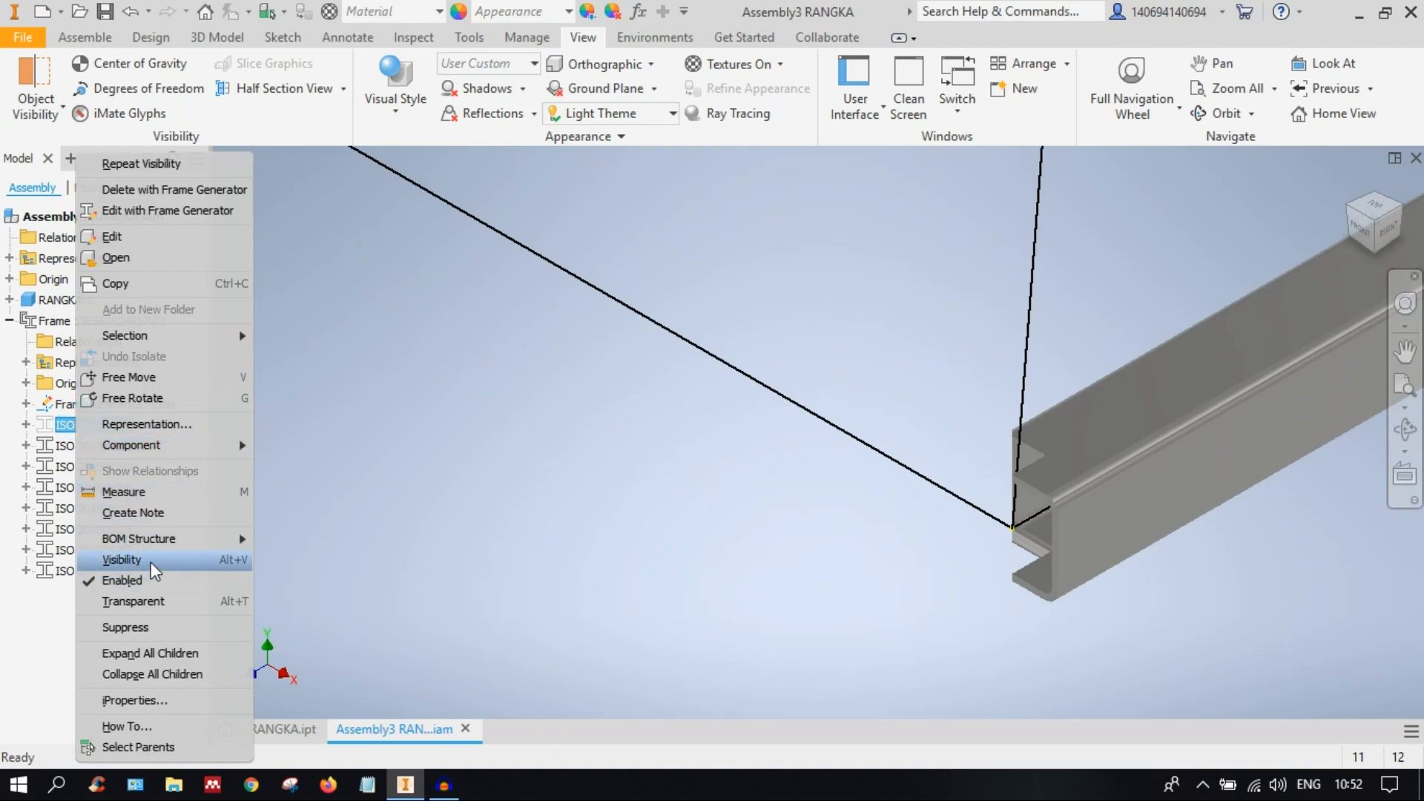
click(123, 560)
scroll(1128, 539, down, 5)
scroll(1124, 537, up, 5)
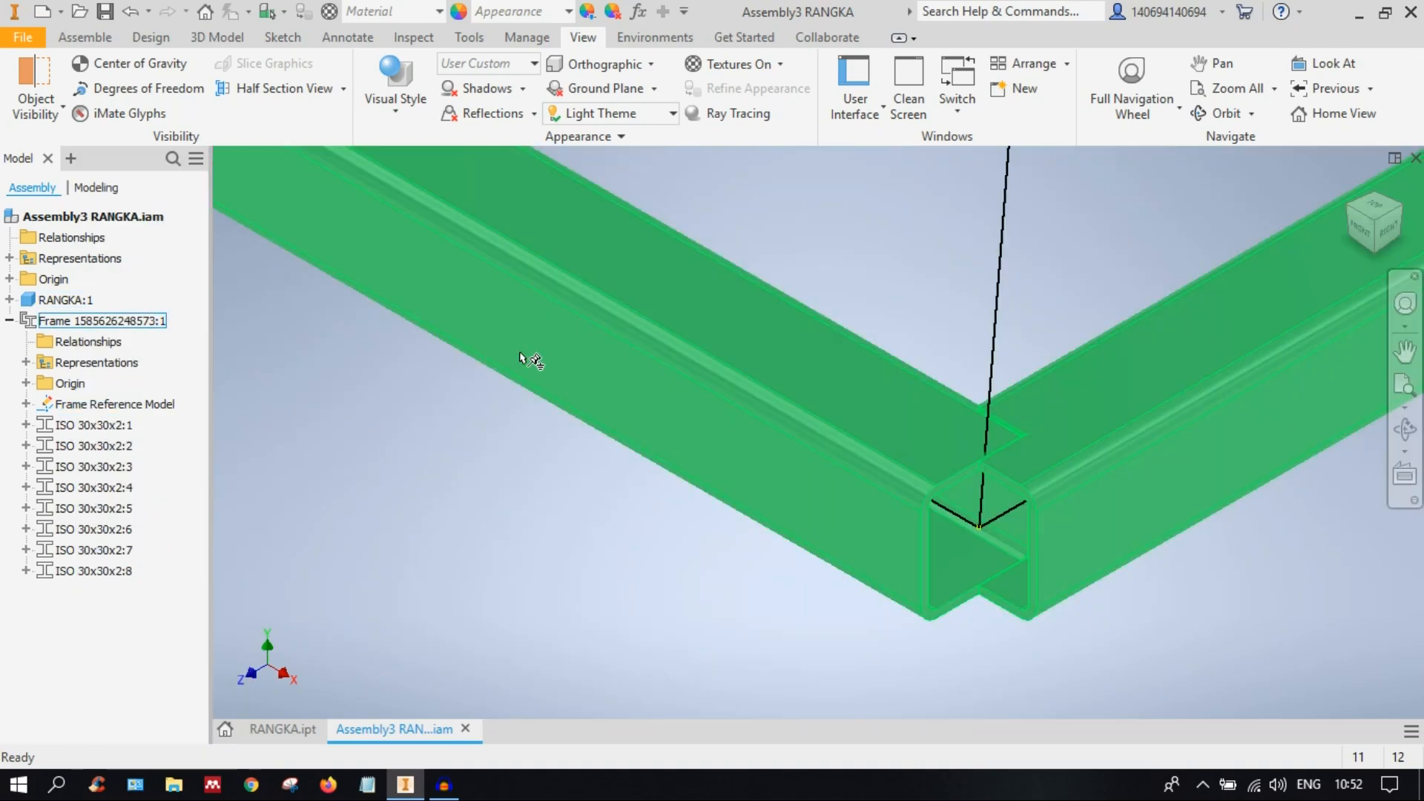
Step: Undo the visibility changes of ISO 30x30x2:1 and the notch on ISO 30x30x2:4
click(129, 10)
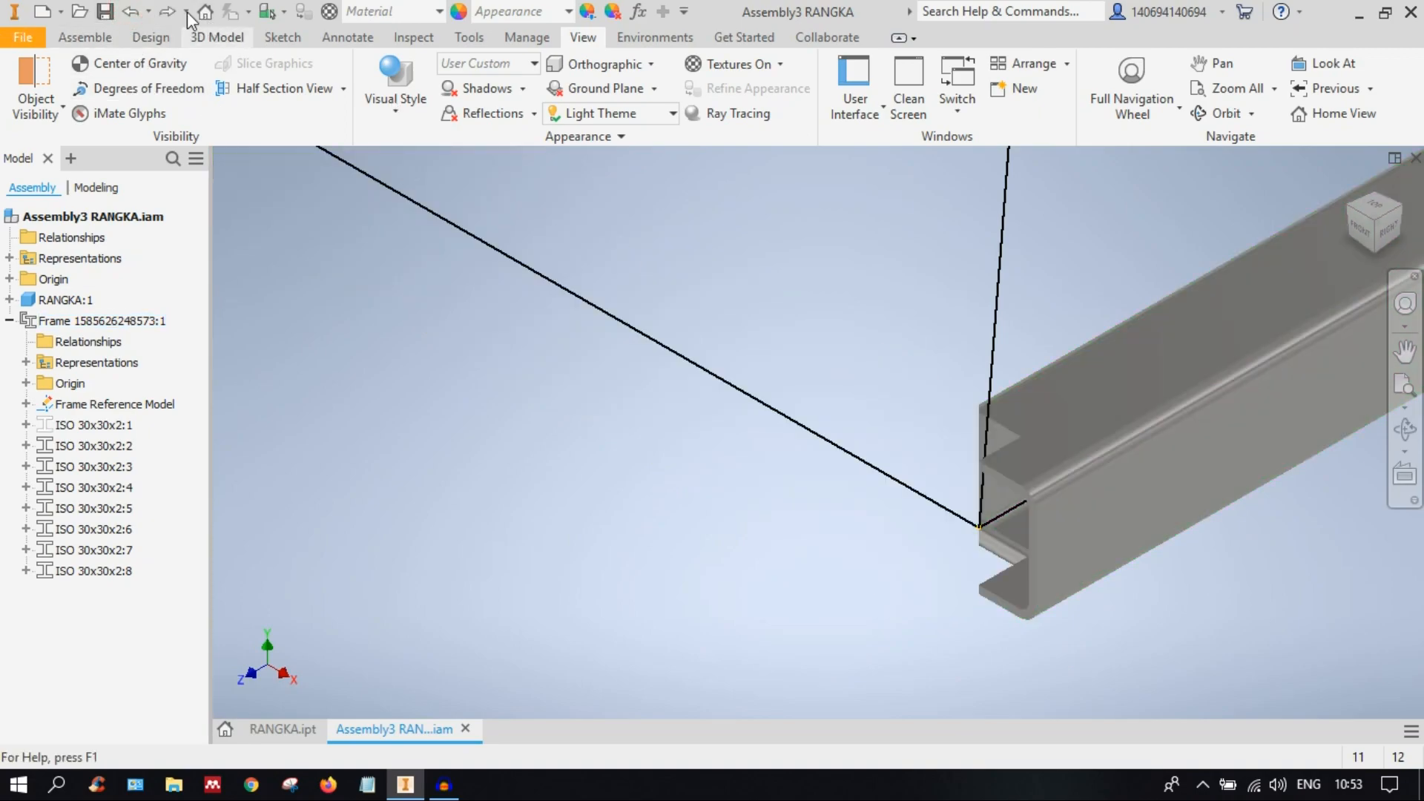
click(120, 10)
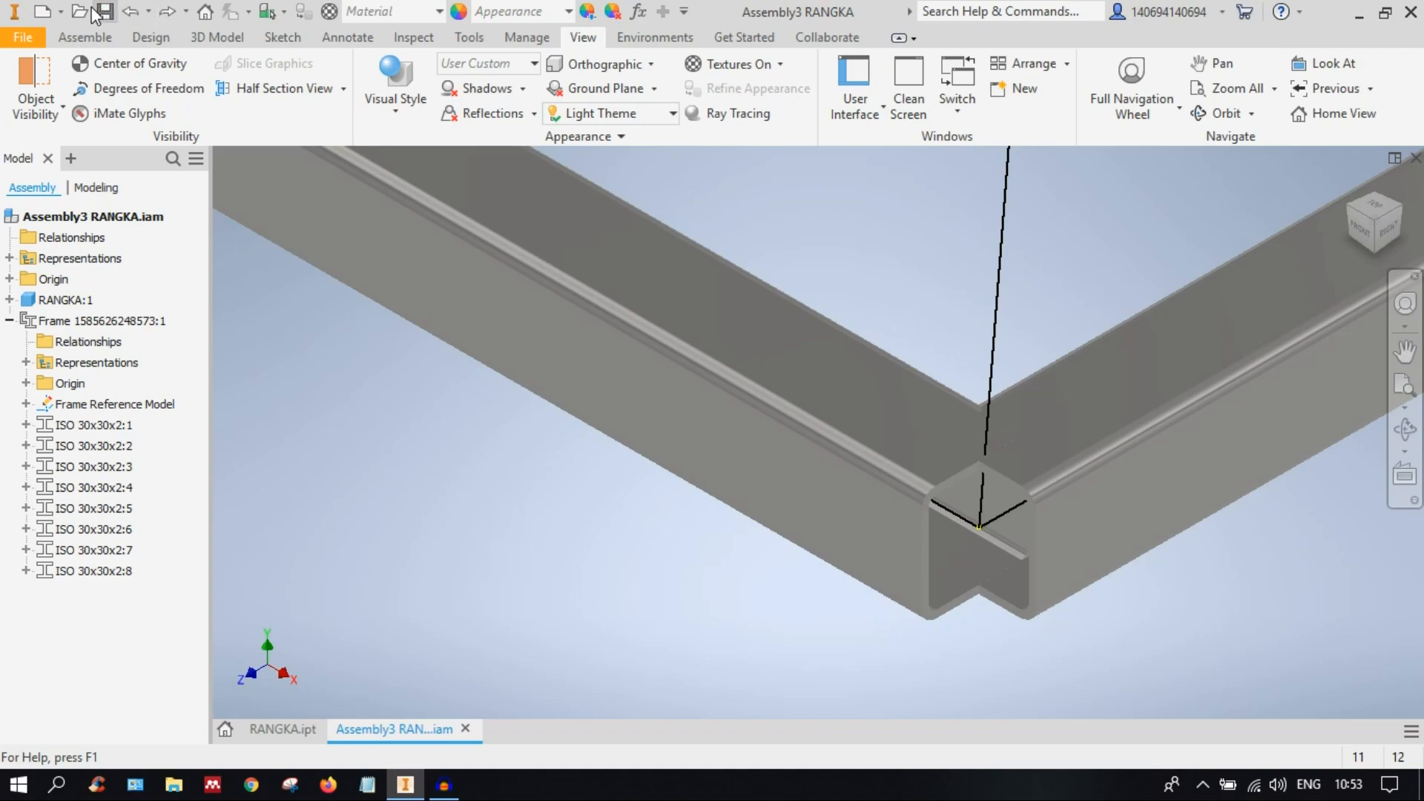
click(27, 444)
click(28, 444)
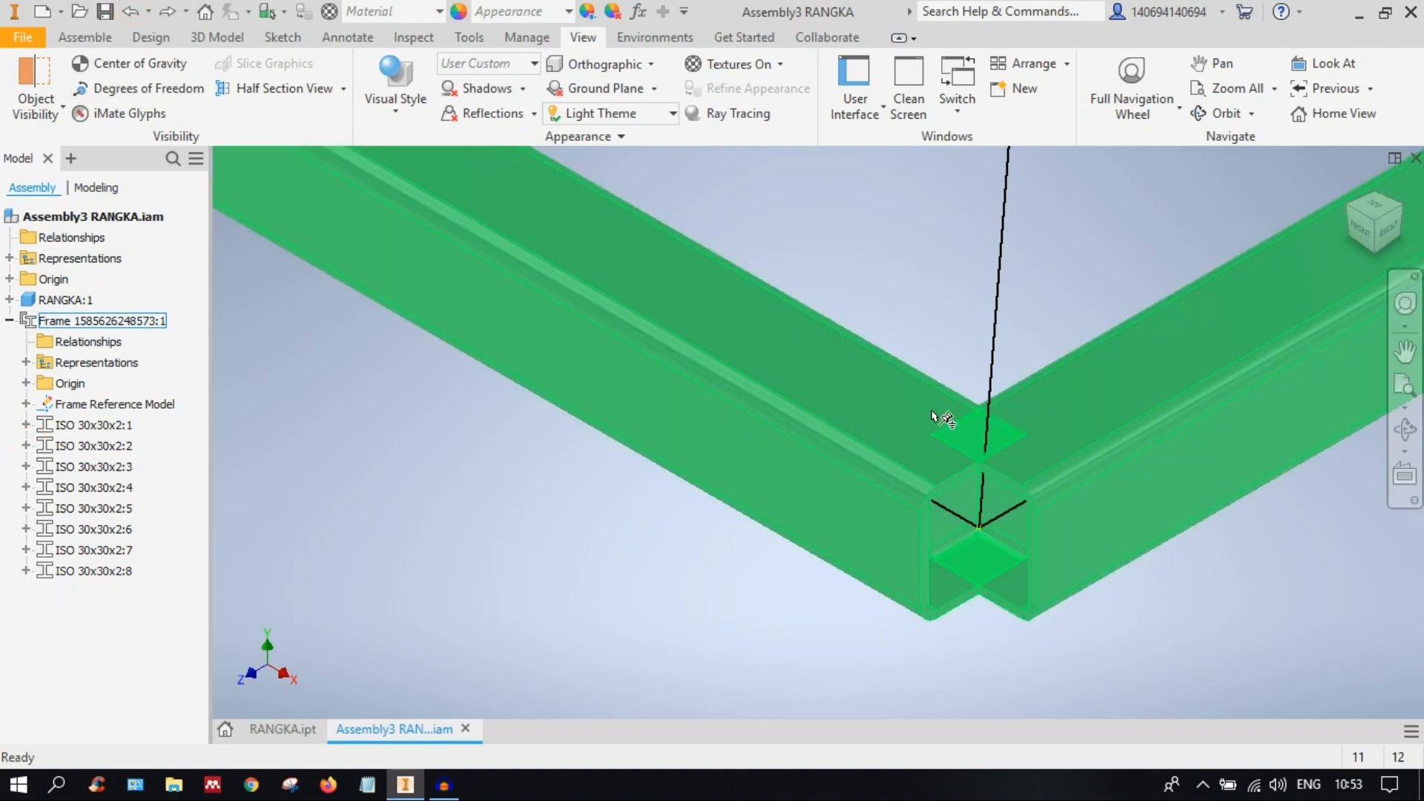
scroll(752, 429, up, 2)
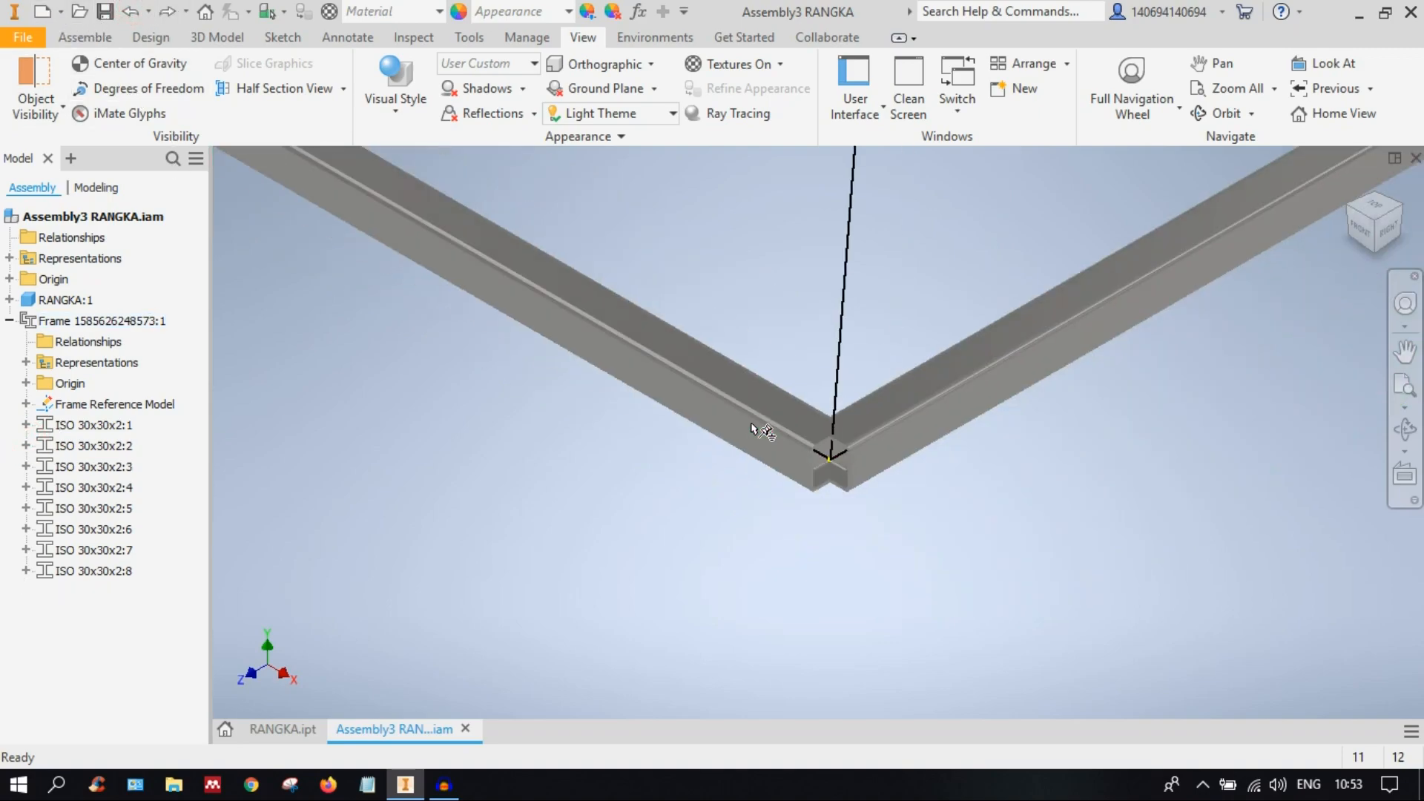
Step: Set up Trim To Frame at the open lower corner, with ISO 30x30x2:4 as the first member and ISO 30x30x2:1 as the second
click(163, 34)
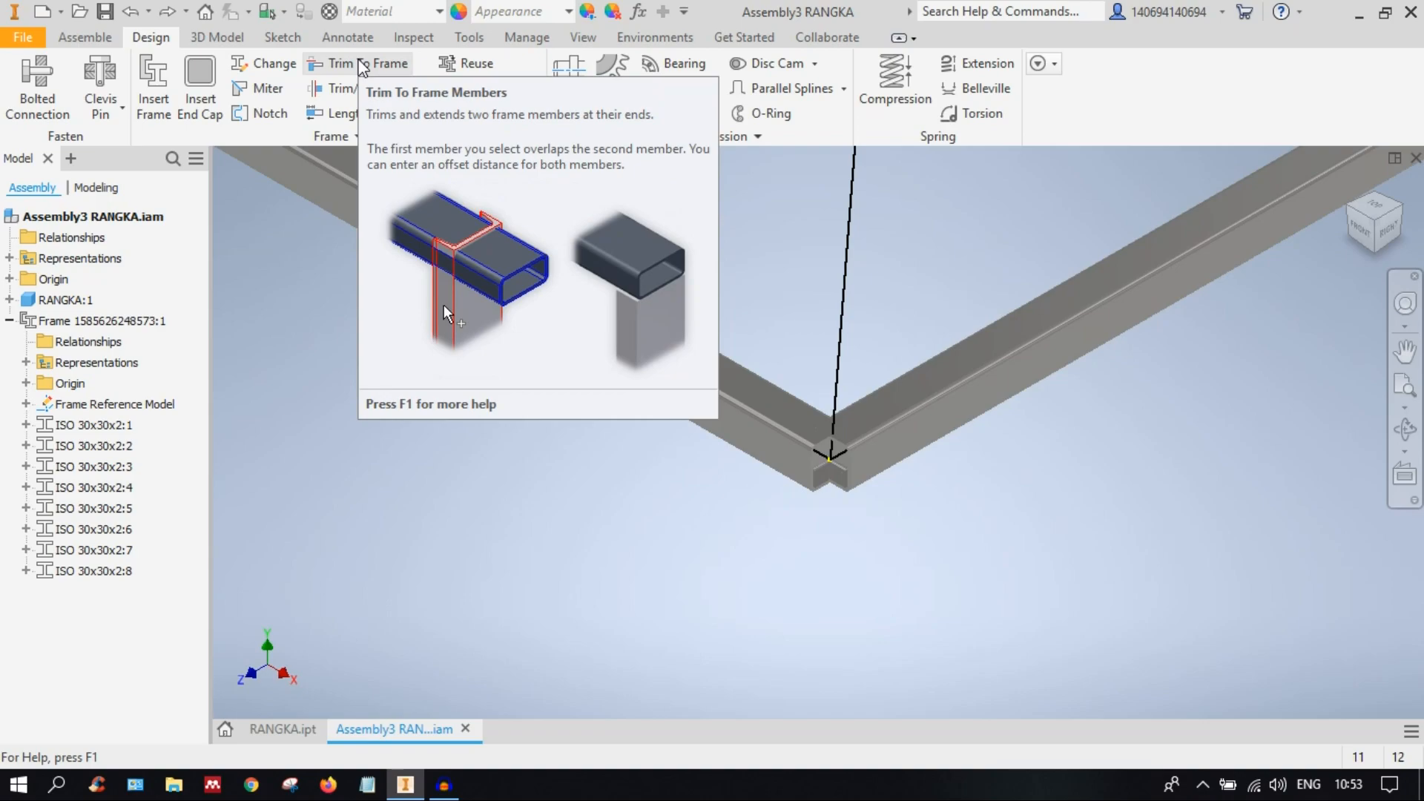
scroll(825, 479, down, 5)
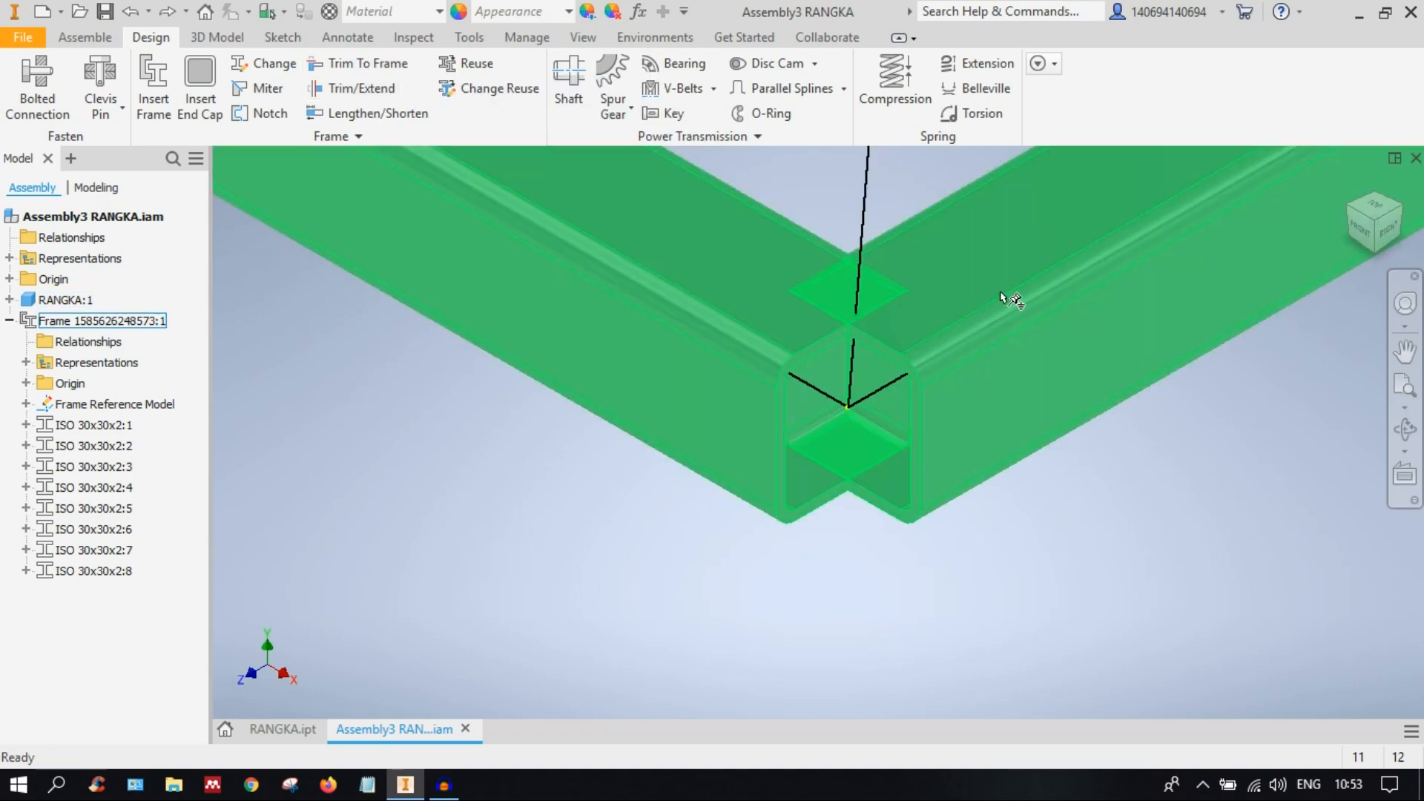
scroll(1032, 417, up, 3)
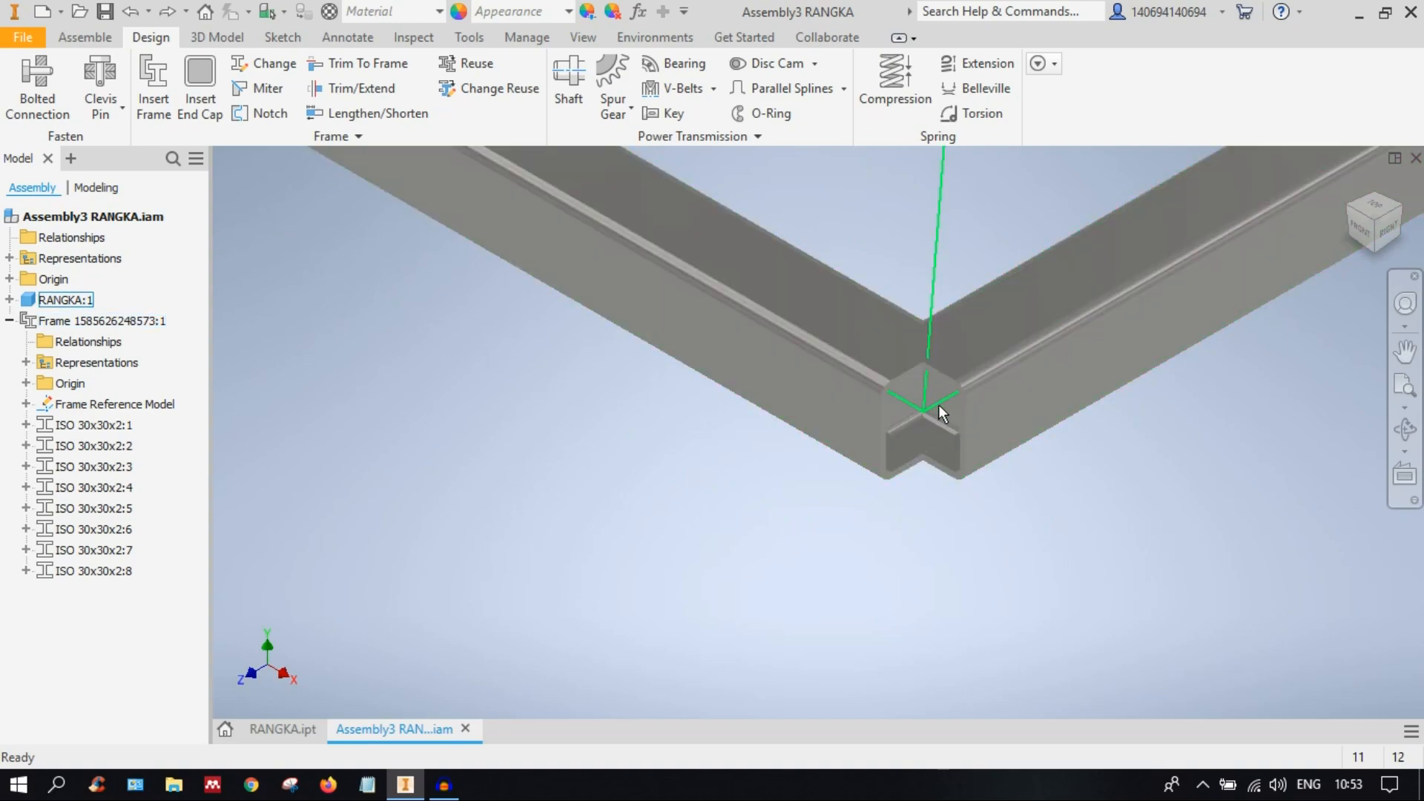
middle_drag(1063, 475, 945, 489)
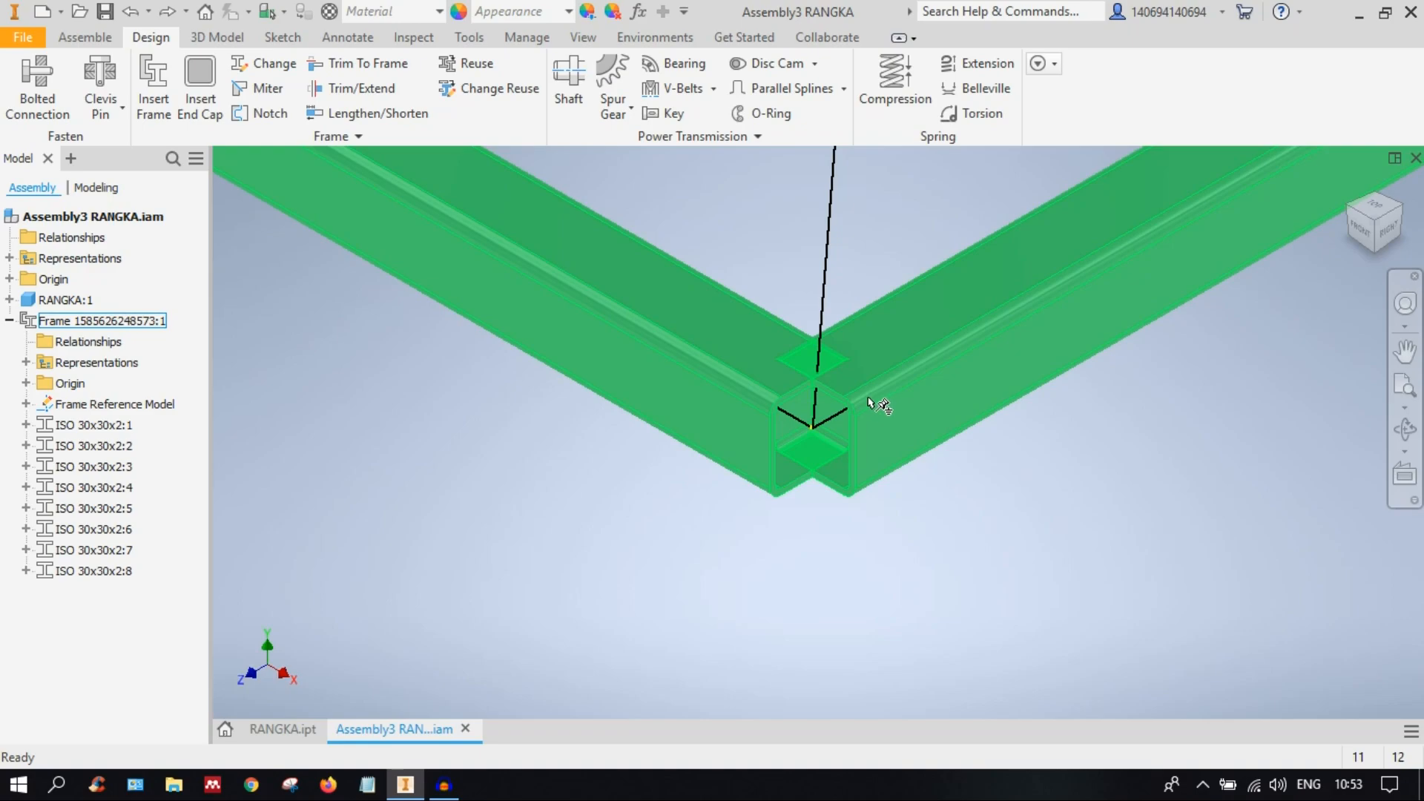
scroll(868, 398, up, 3)
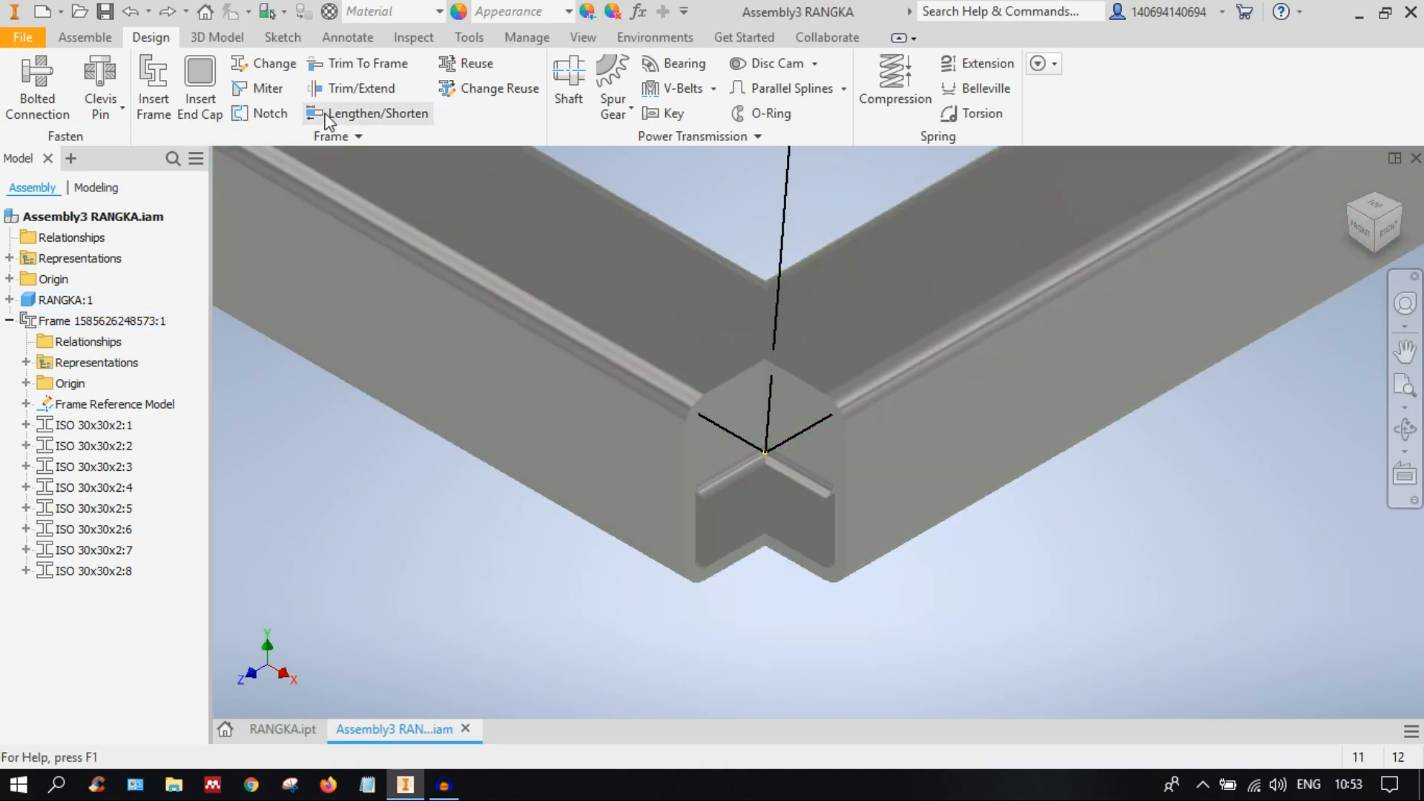
click(362, 68)
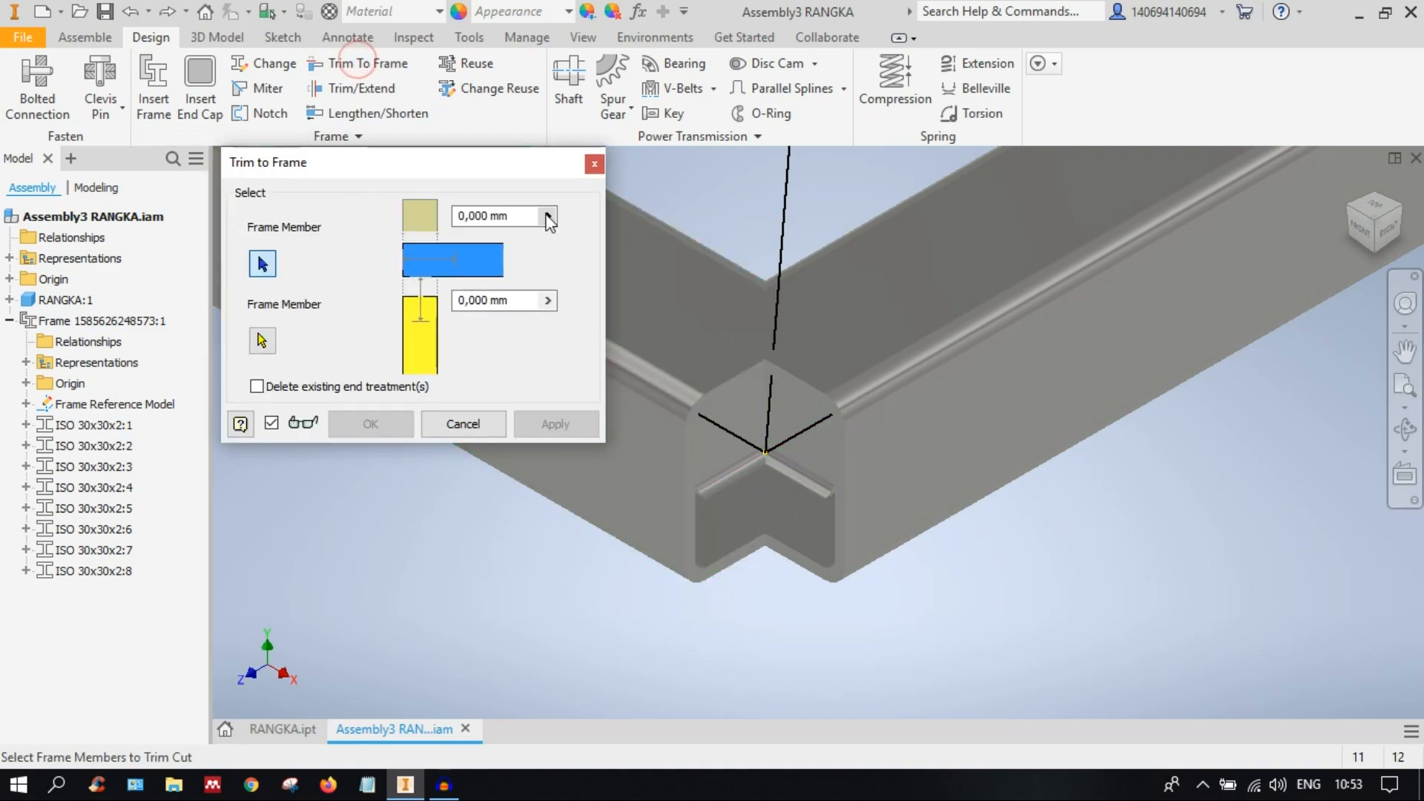
middle_drag(648, 341, 773, 352)
click(1124, 323)
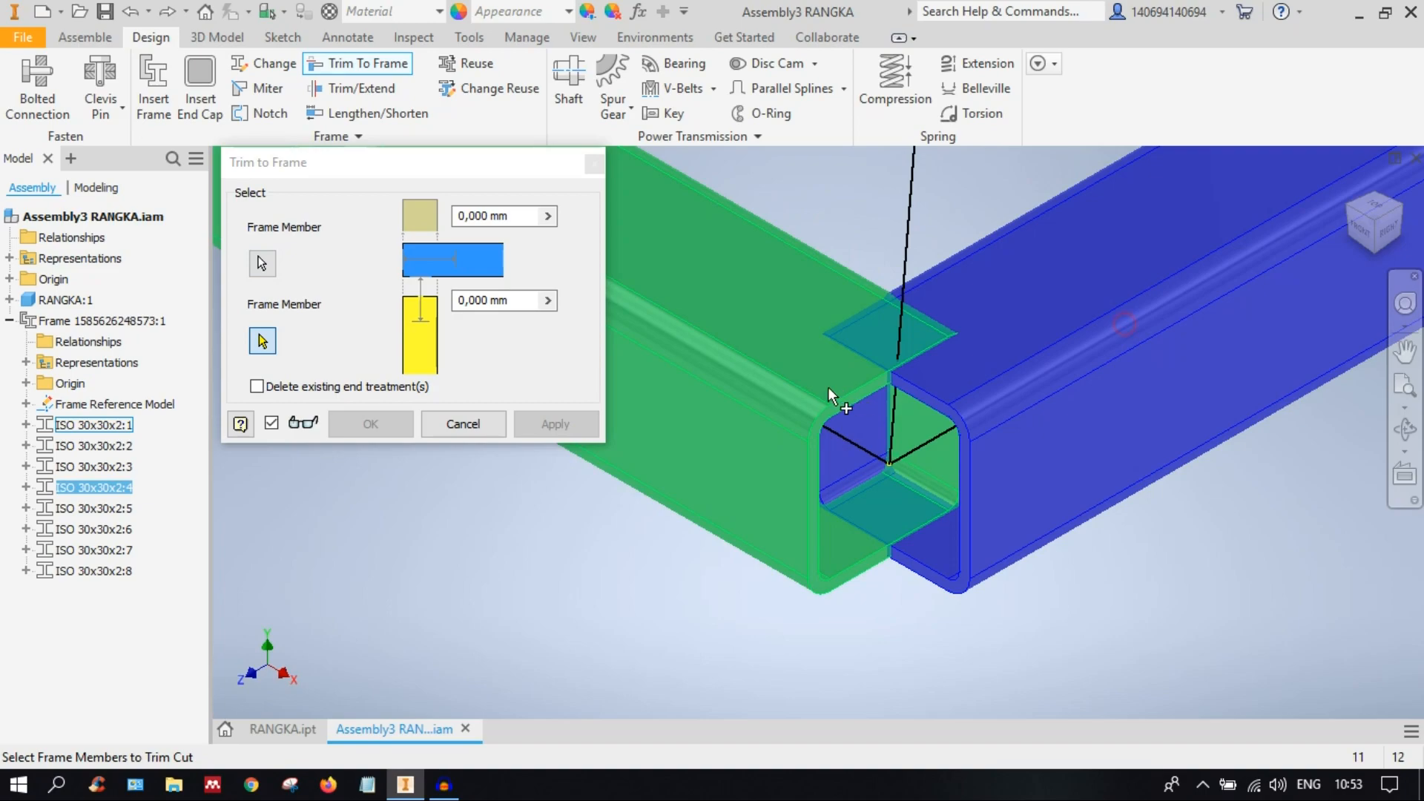
click(794, 349)
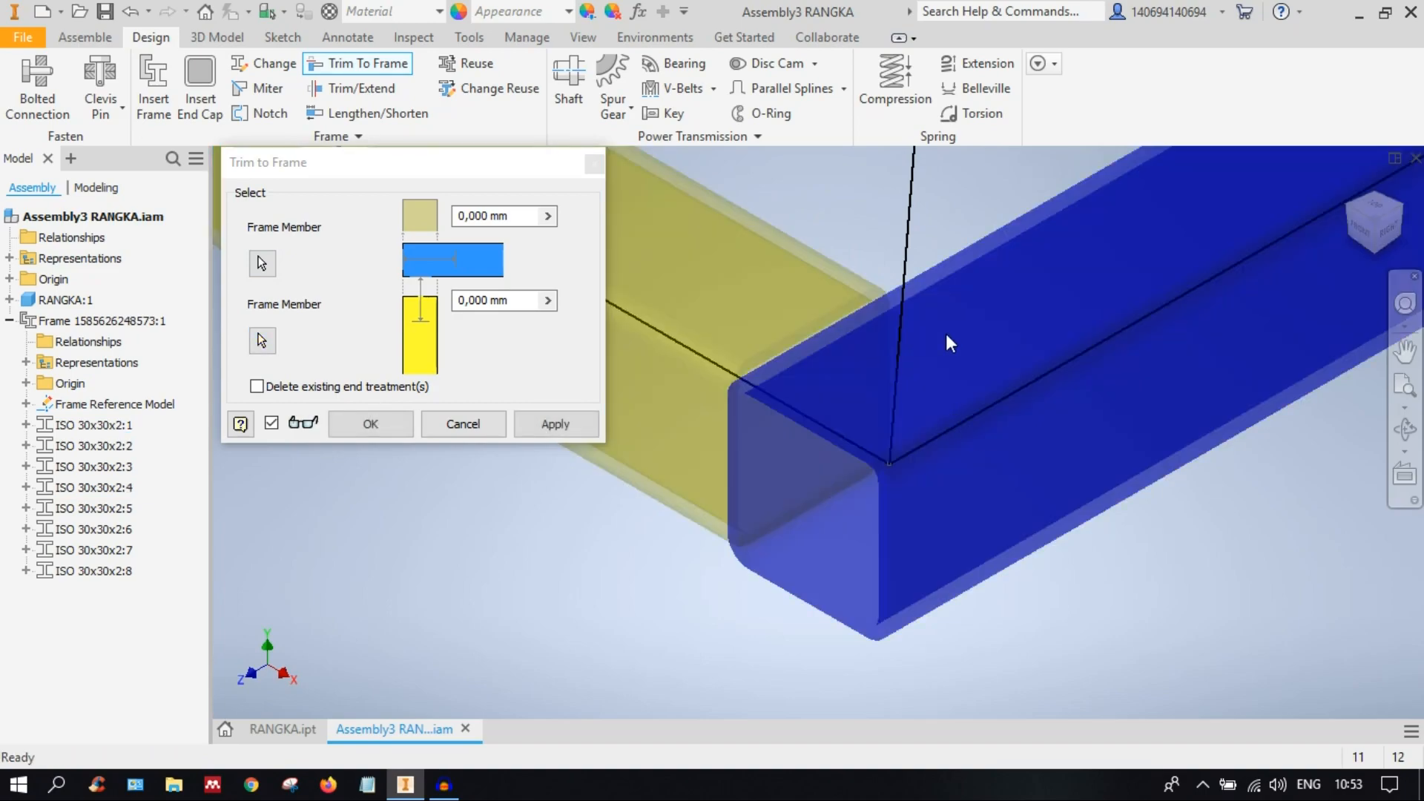
scroll(840, 421, up, 2)
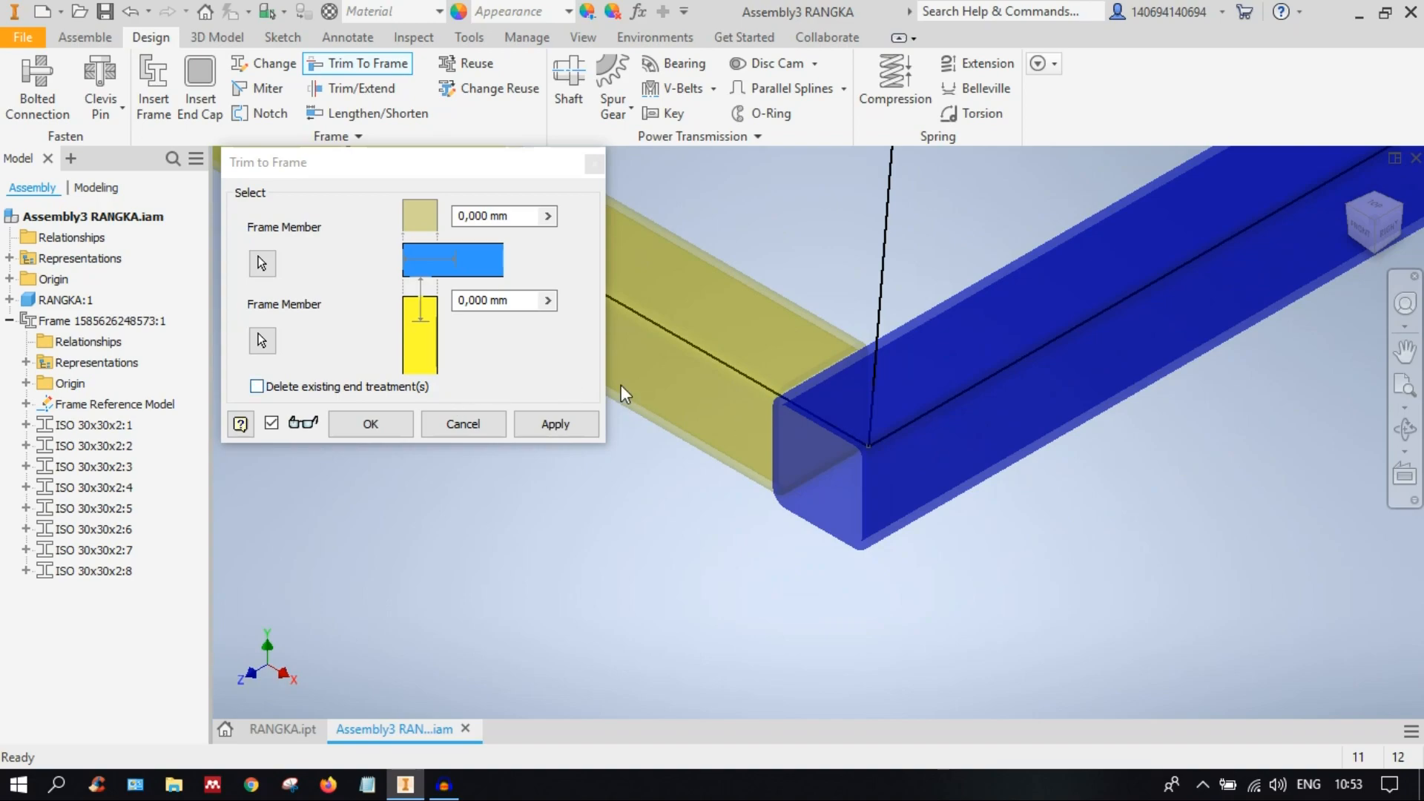
scroll(843, 417, up, 4)
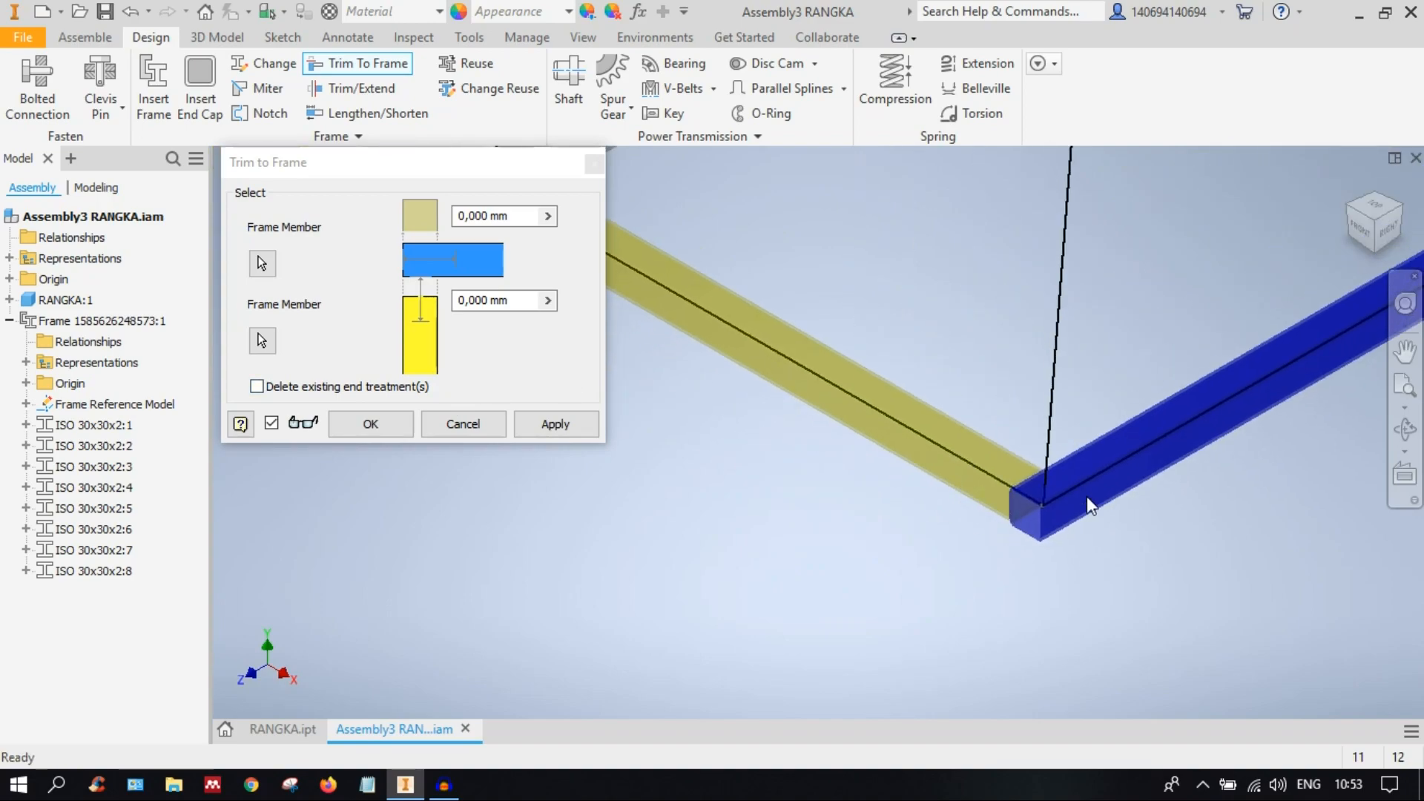
scroll(1040, 507, down, 2)
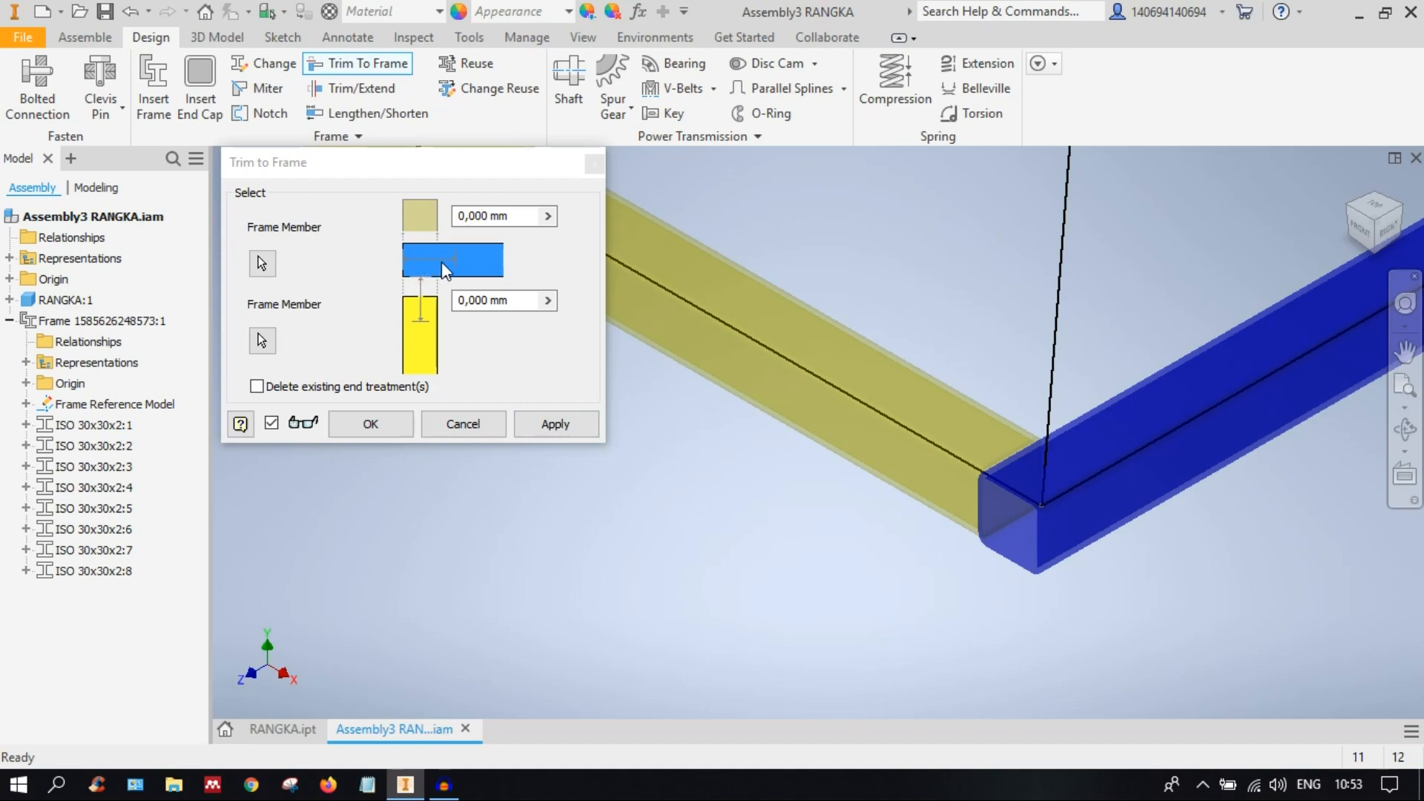
click(411, 216)
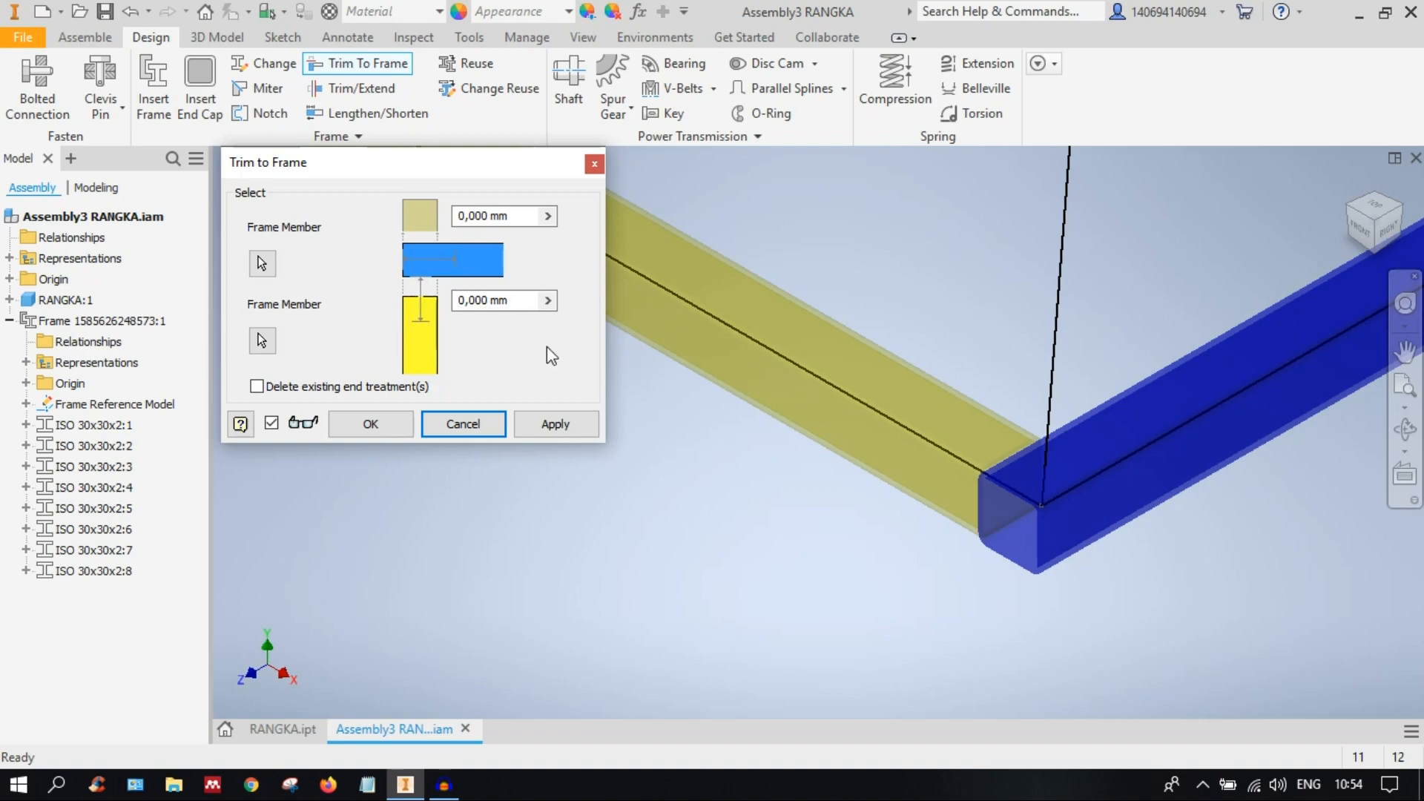
Step: Try a 5 mm offset for the second frame member and preview the gap at the corner from above
click(1376, 212)
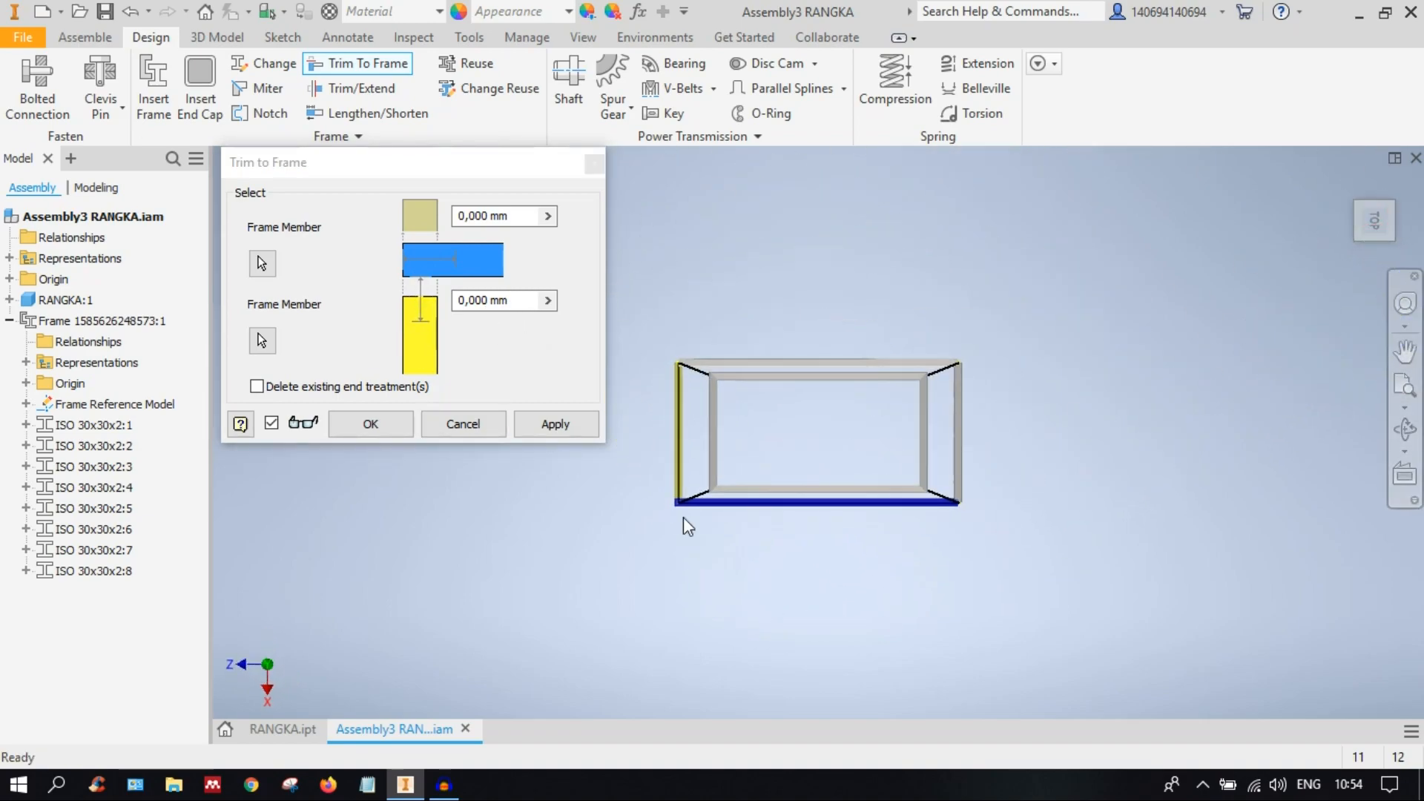
scroll(730, 533, up, 10)
click(503, 300)
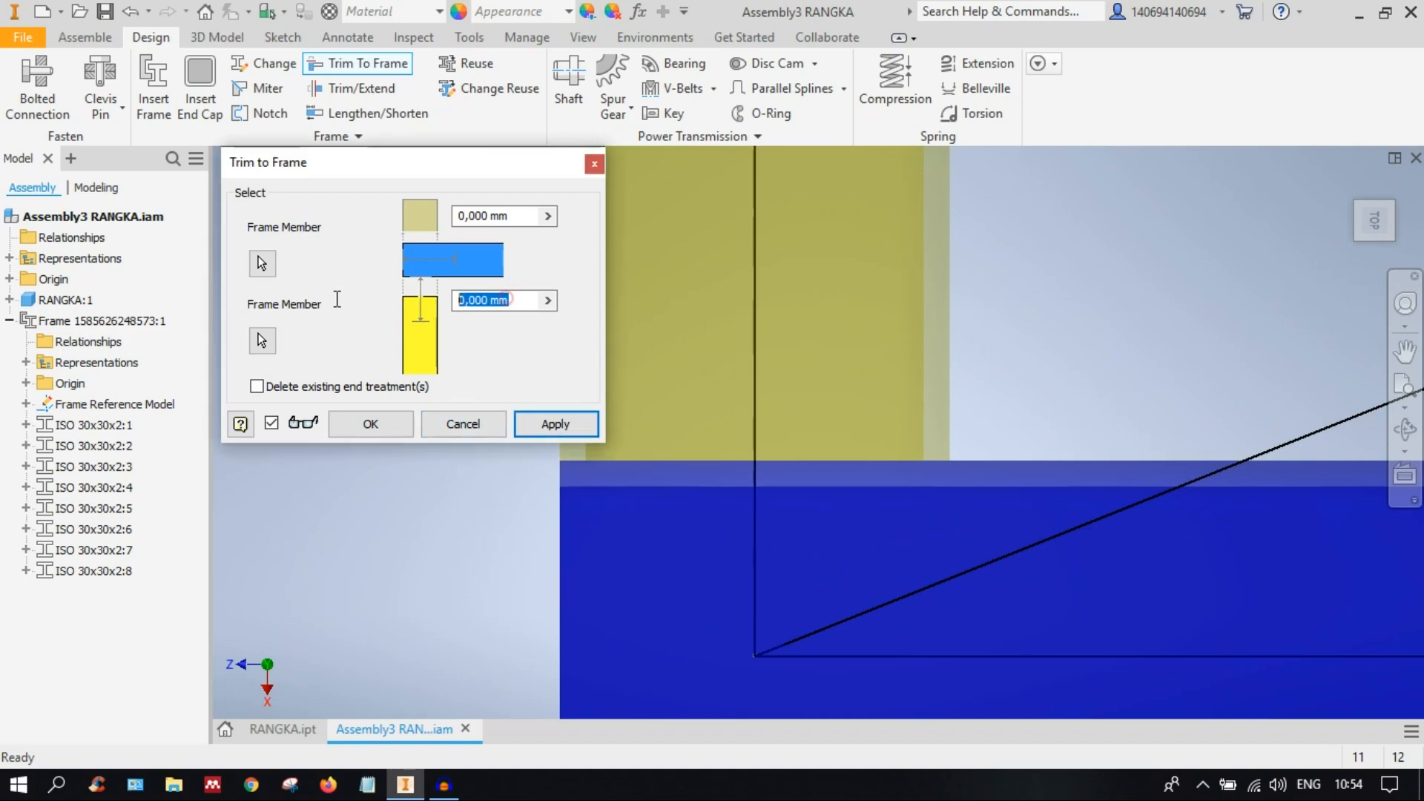
text(5)
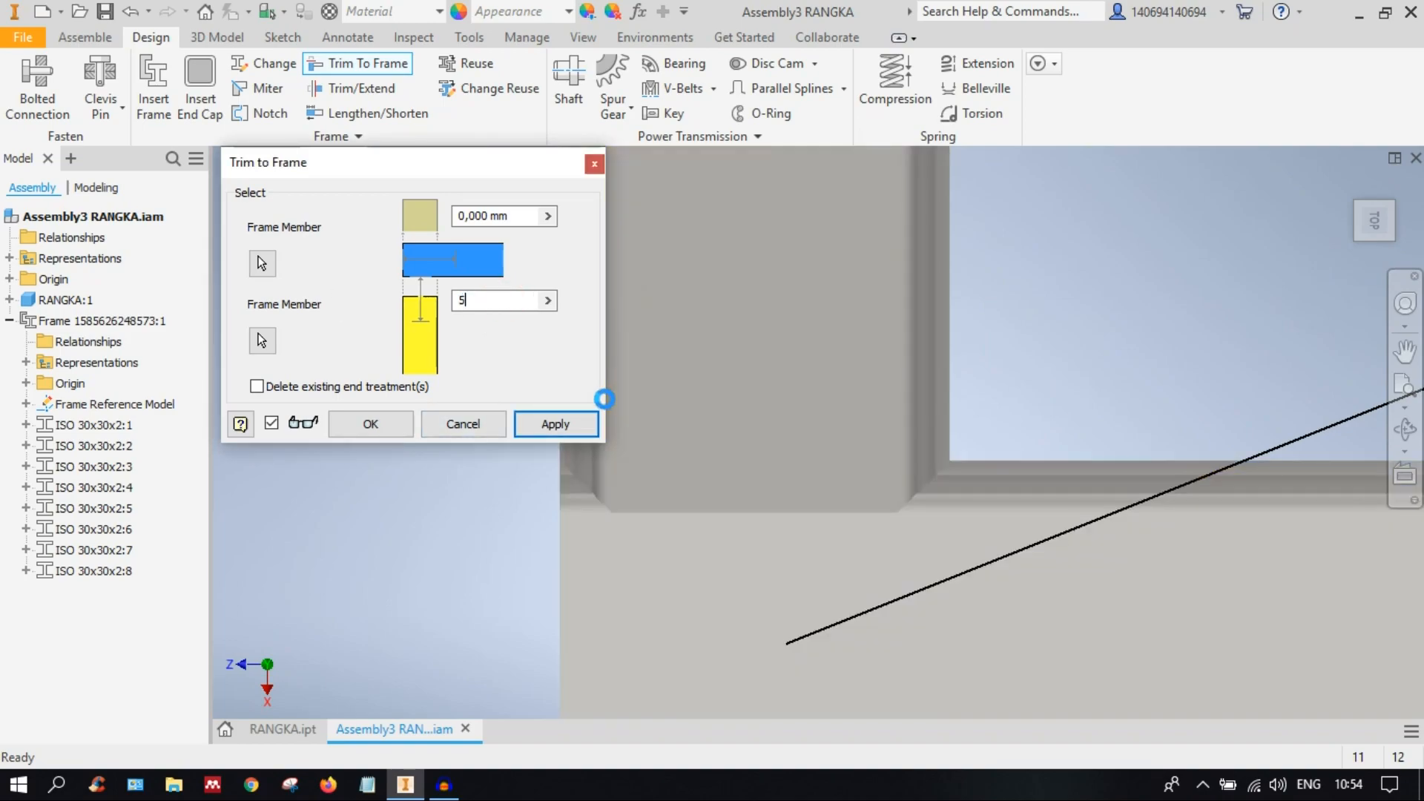
scroll(842, 437, up, 4)
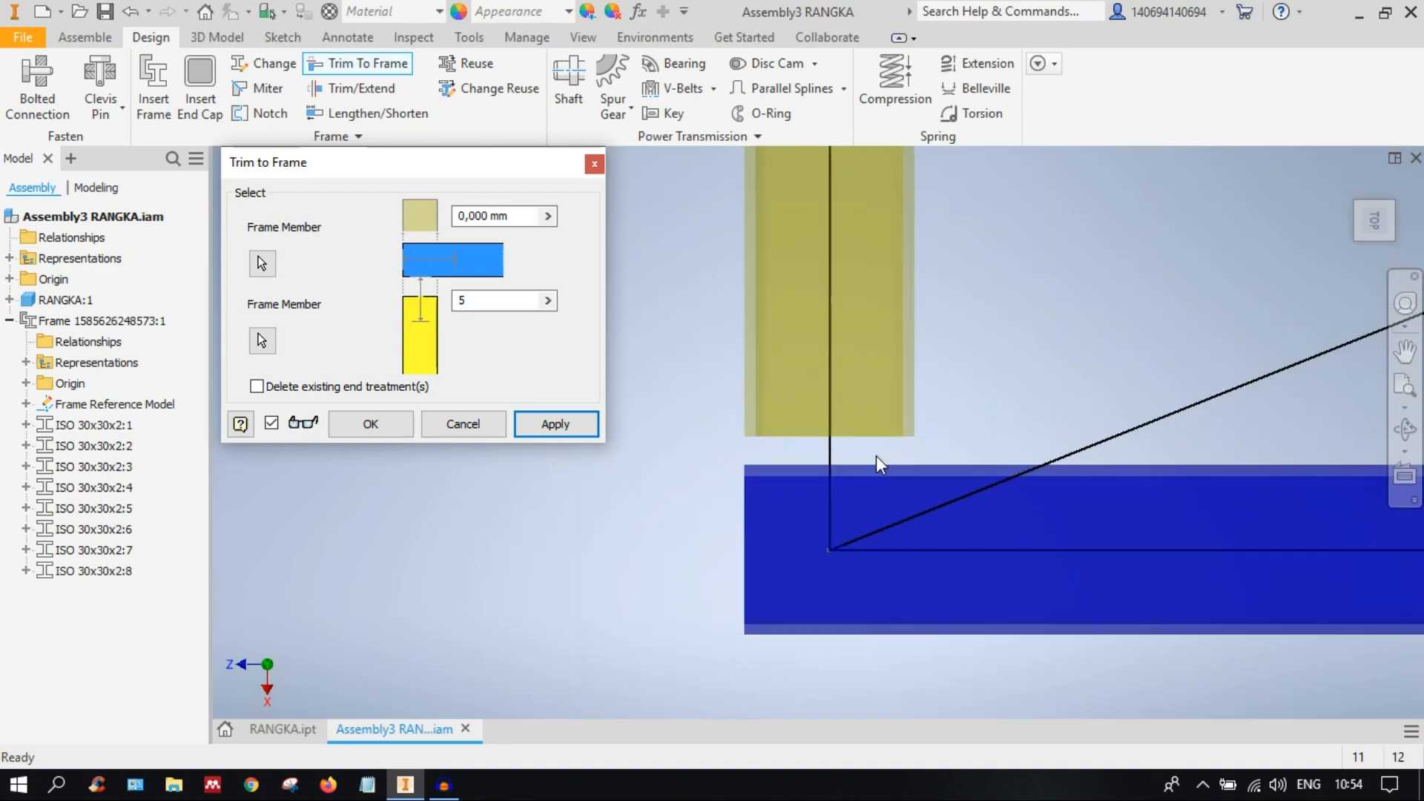
Step: Set the second frame member's offset to 0 mm and complete the corner trim
double_click(478, 300)
text(0)
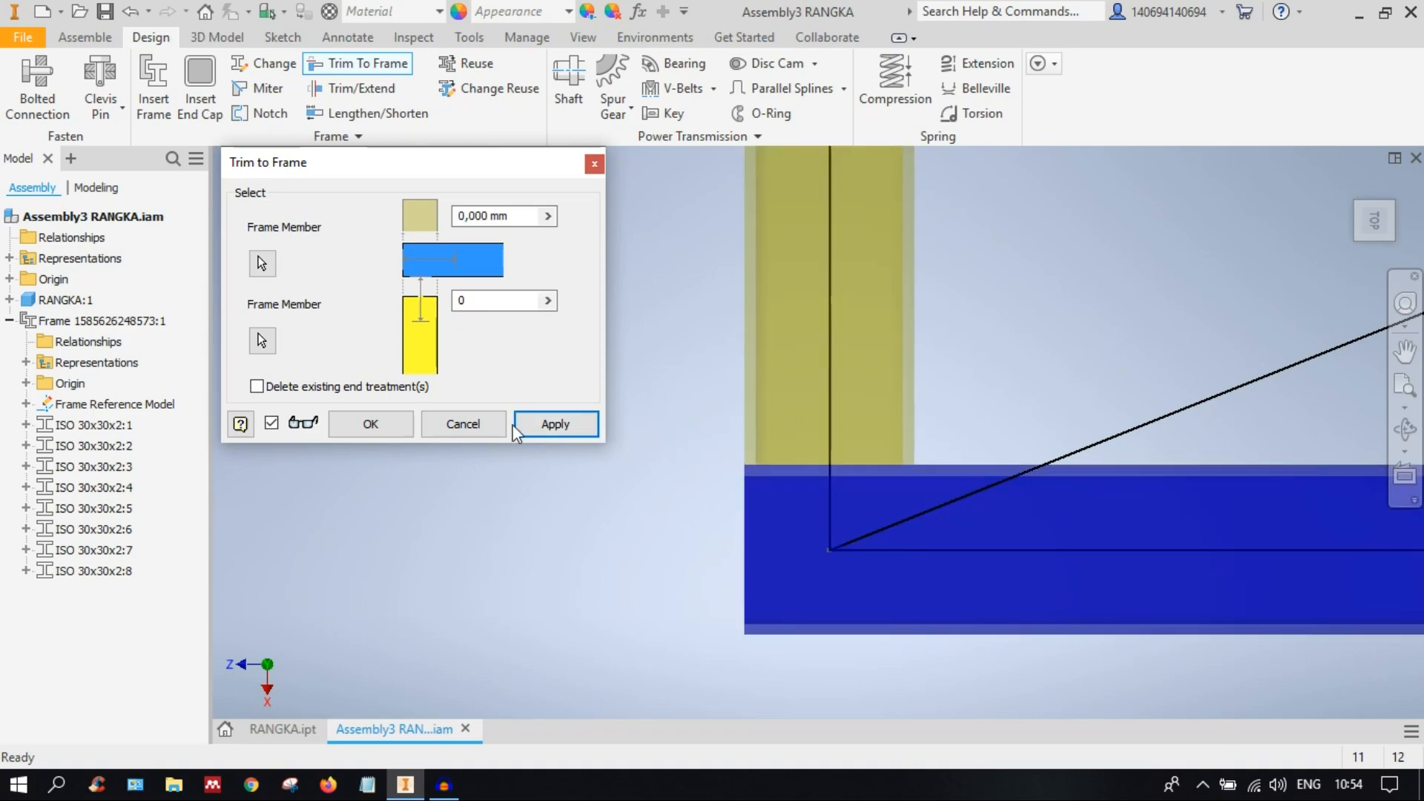
click(367, 424)
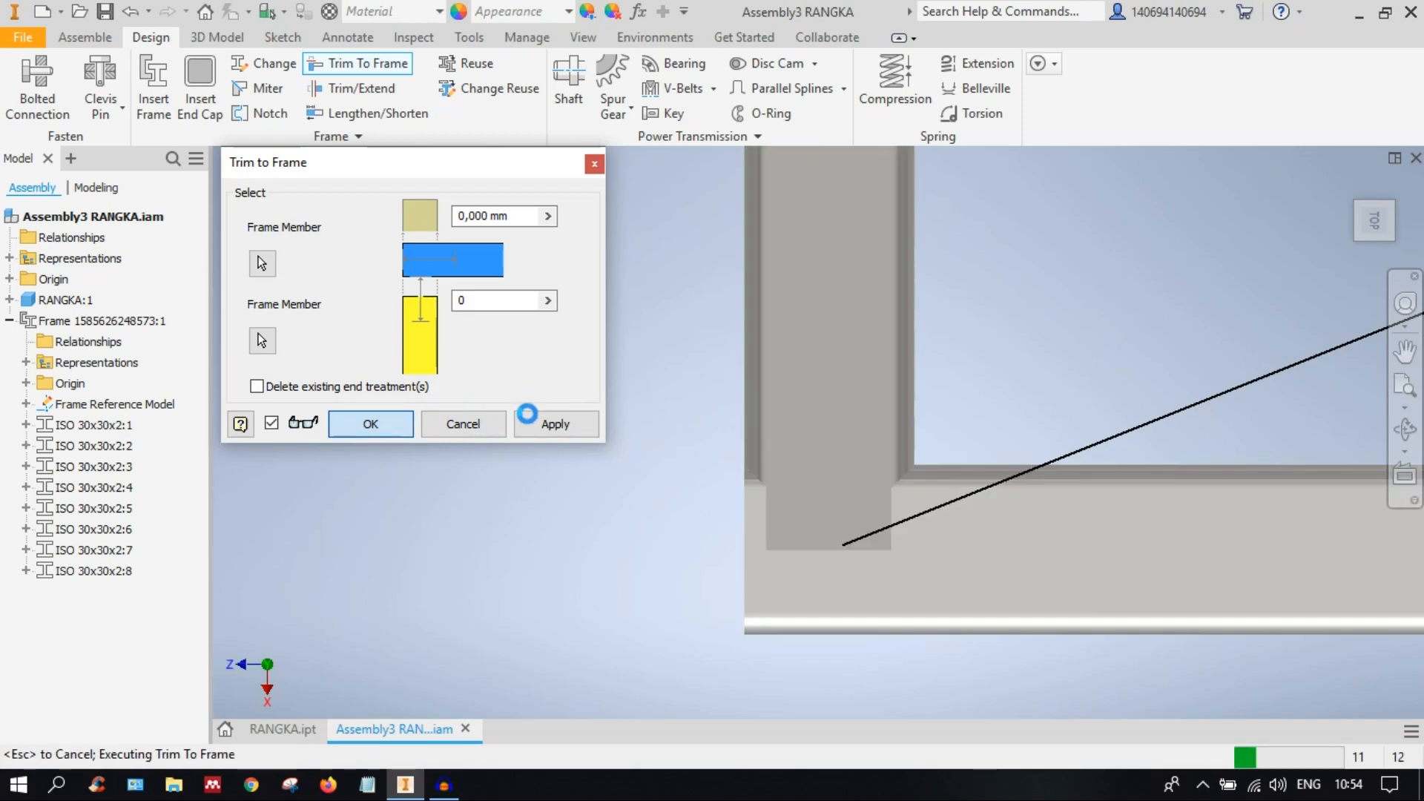
key(Escape)
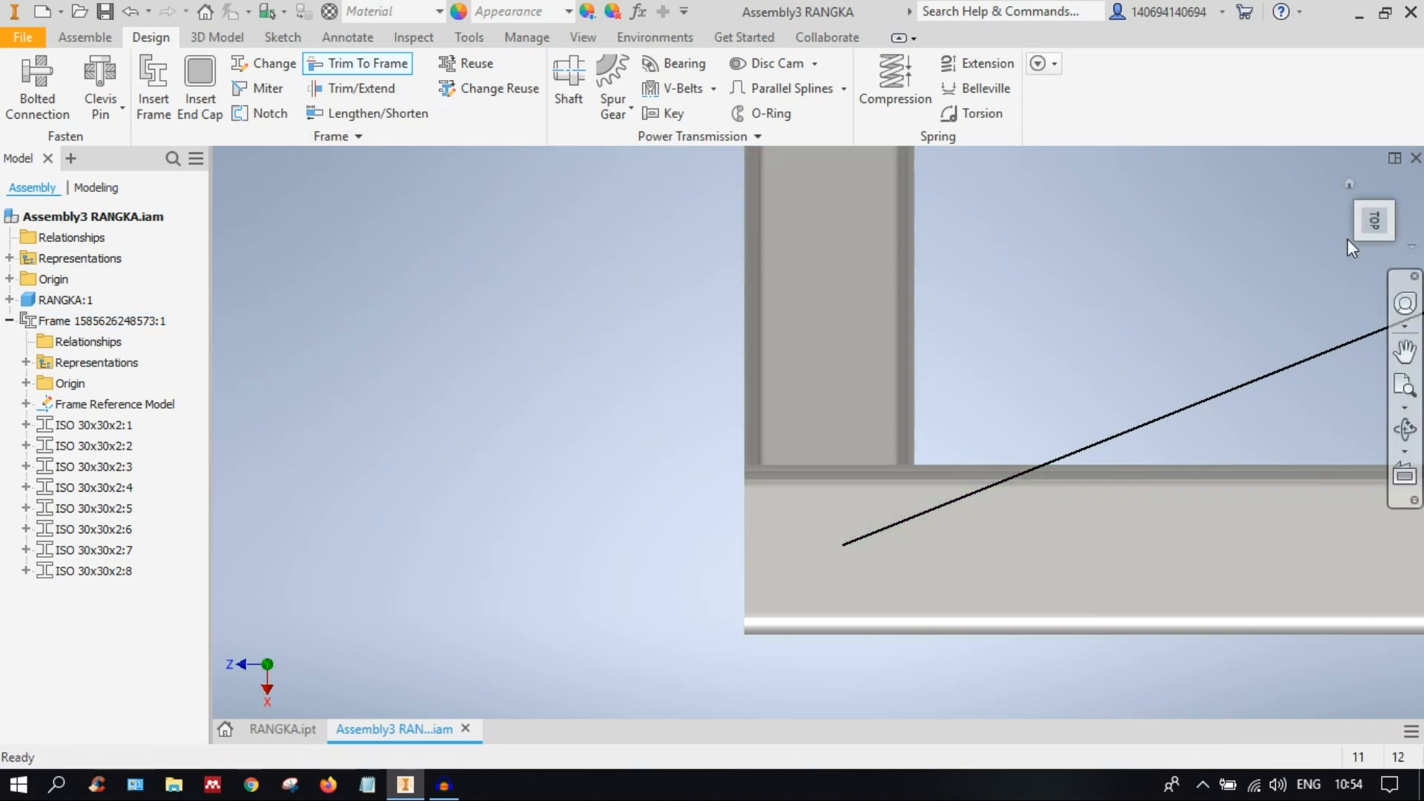
click(1368, 247)
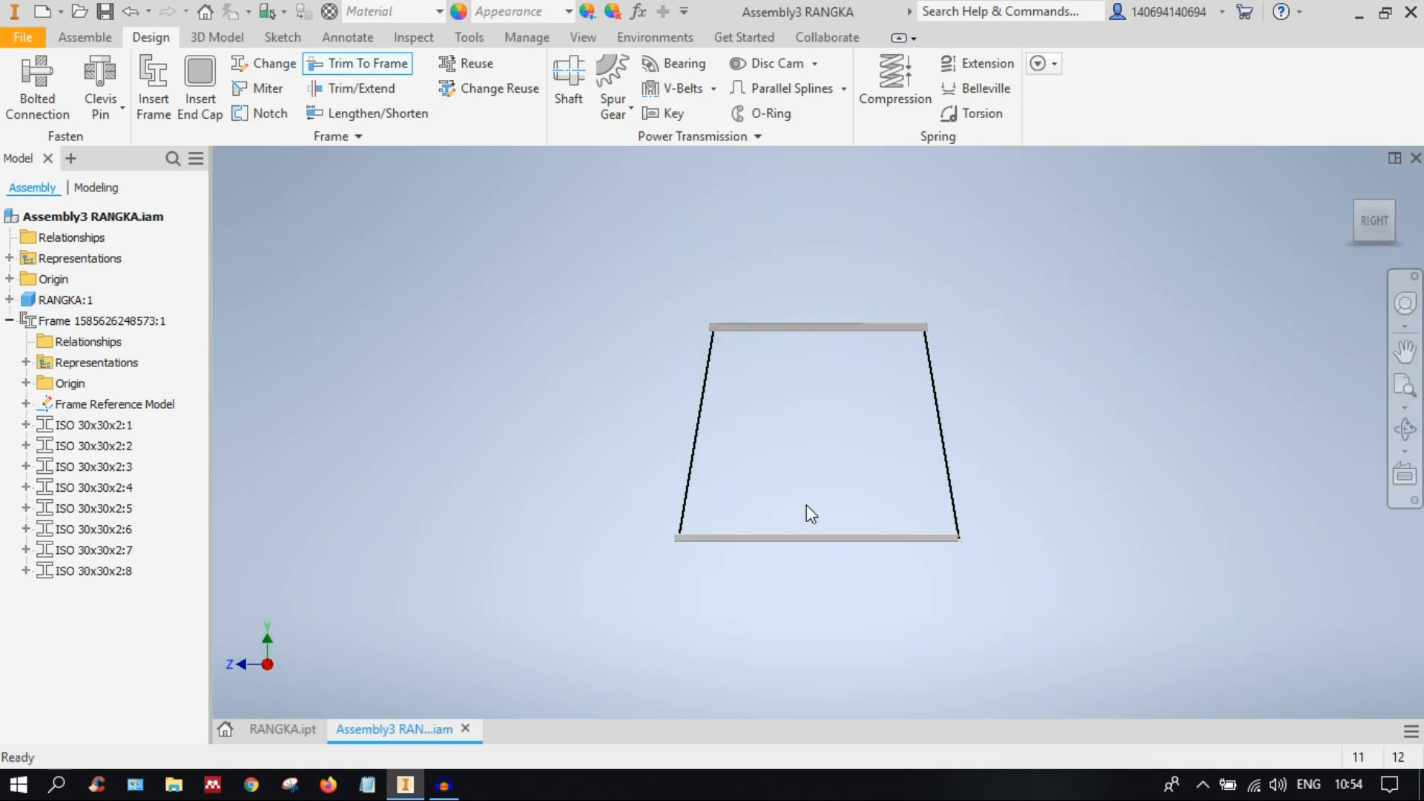
click(1357, 212)
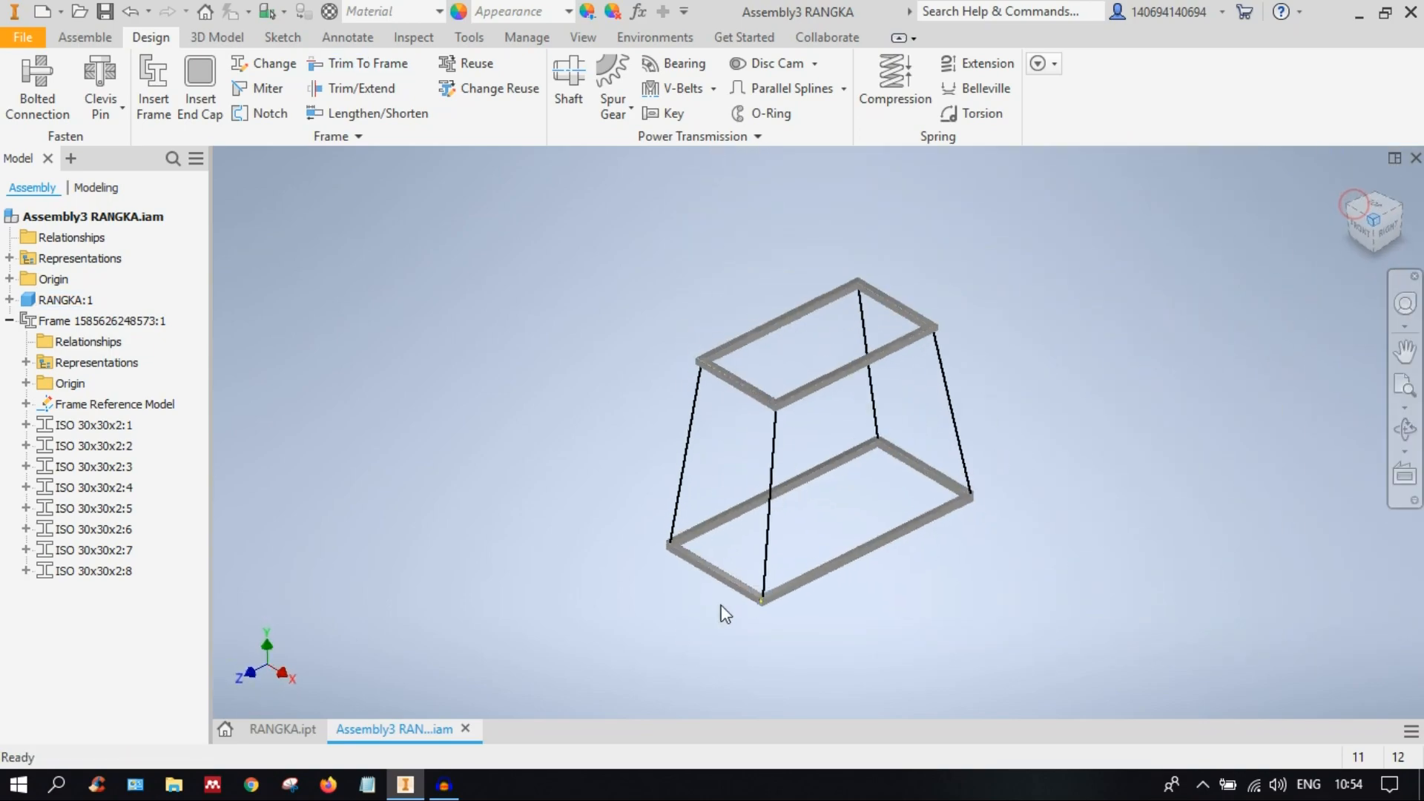
scroll(724, 603, up, 5)
middle_drag(800, 584, 830, 477)
middle_drag(701, 468, 817, 474)
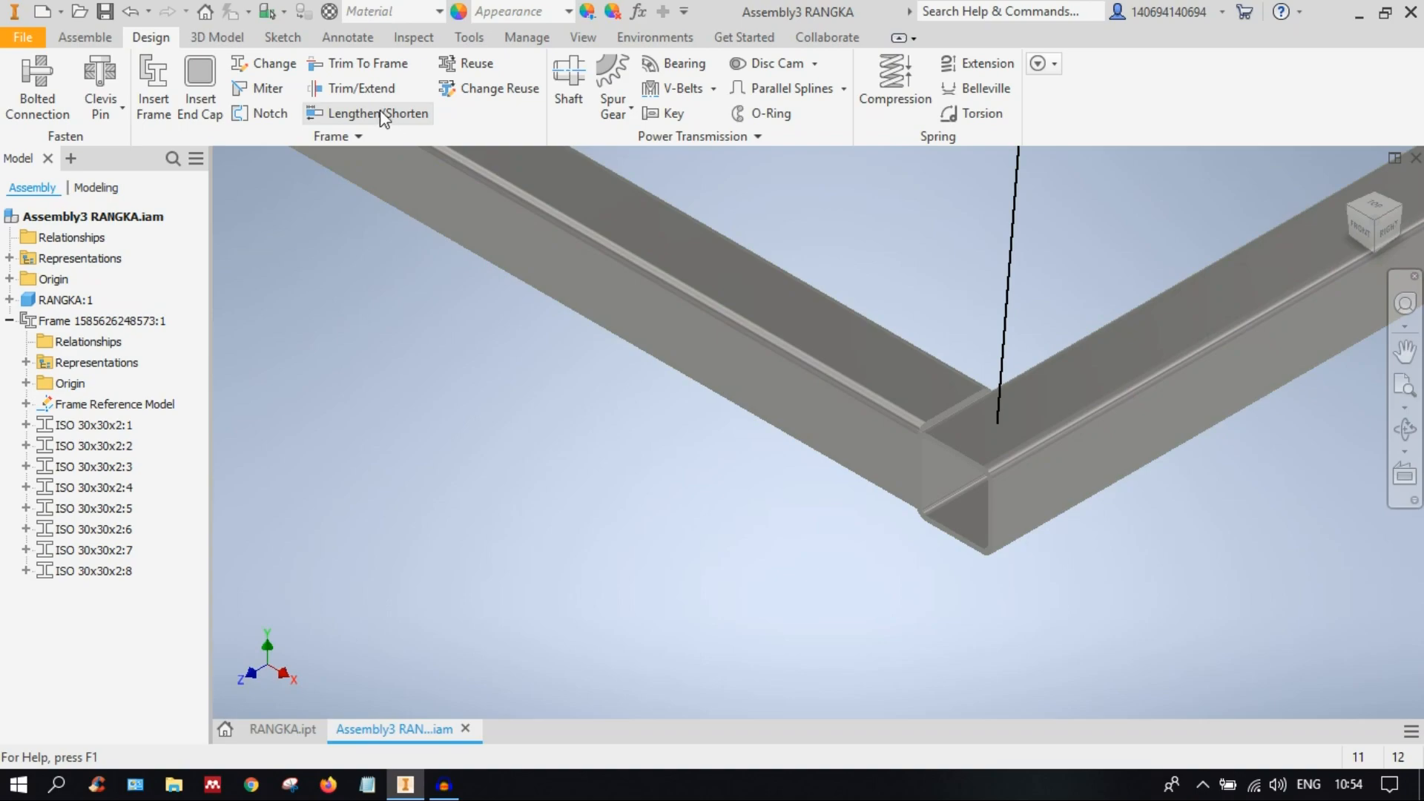
click(360, 88)
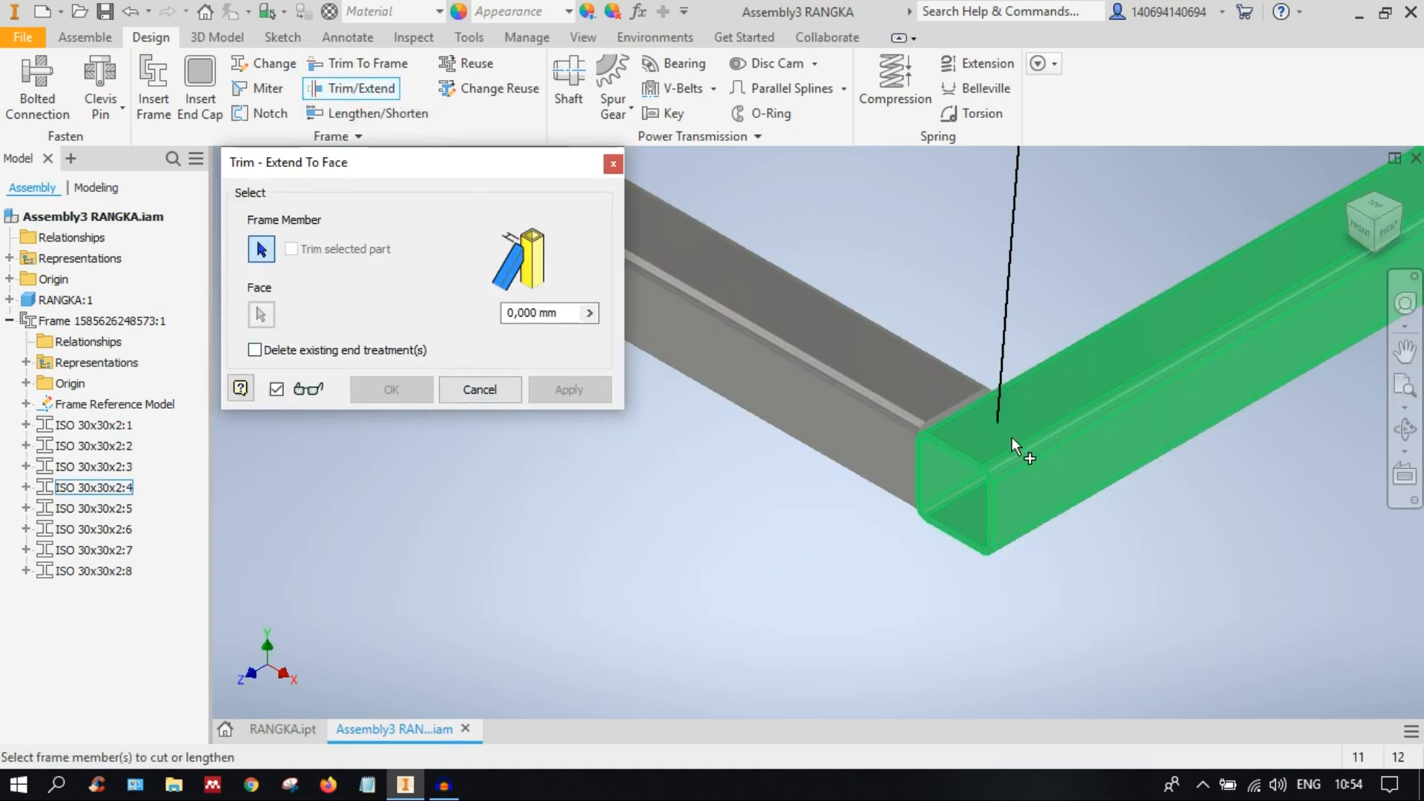
middle_drag(905, 455, 985, 475)
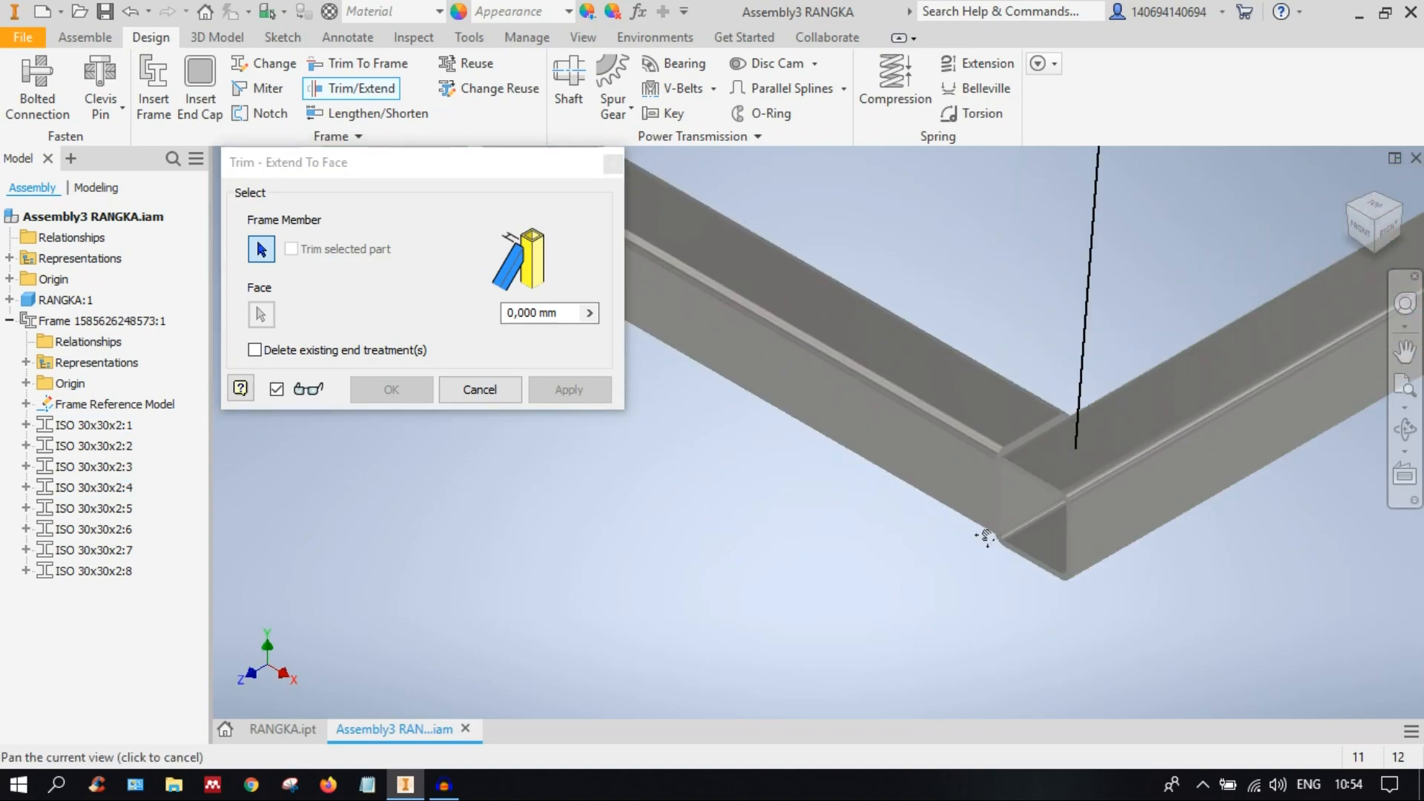
click(902, 343)
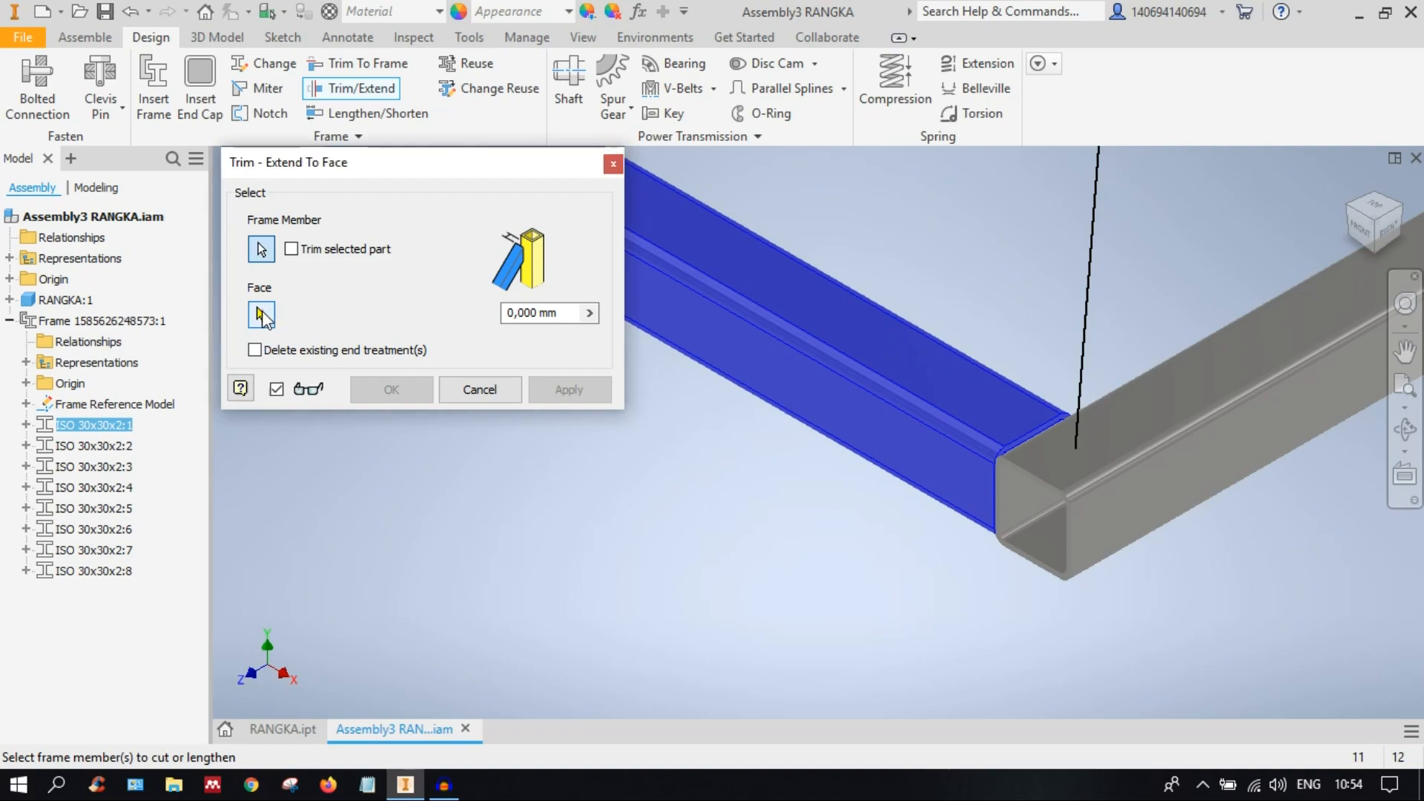
click(1344, 208)
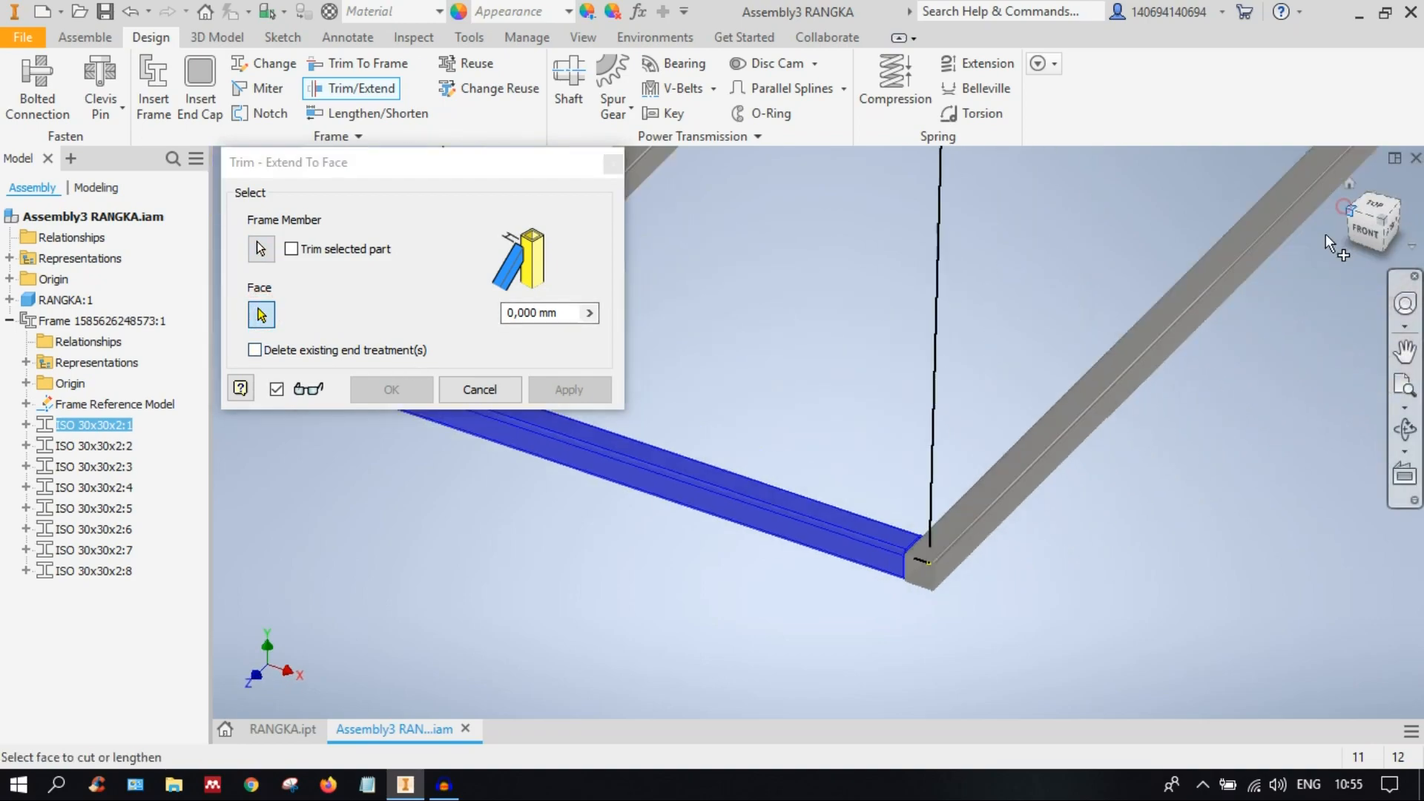
scroll(953, 570, down, 8)
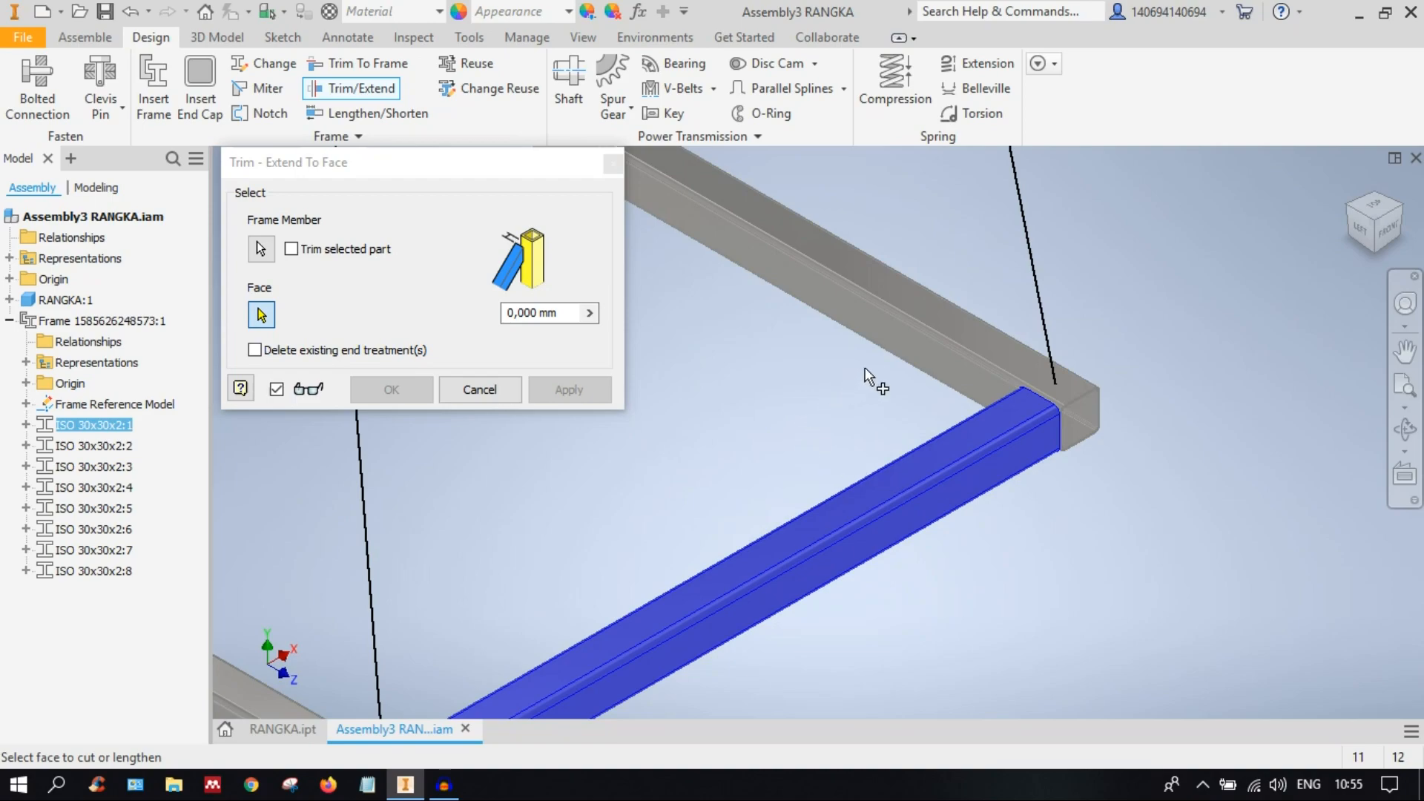
click(930, 347)
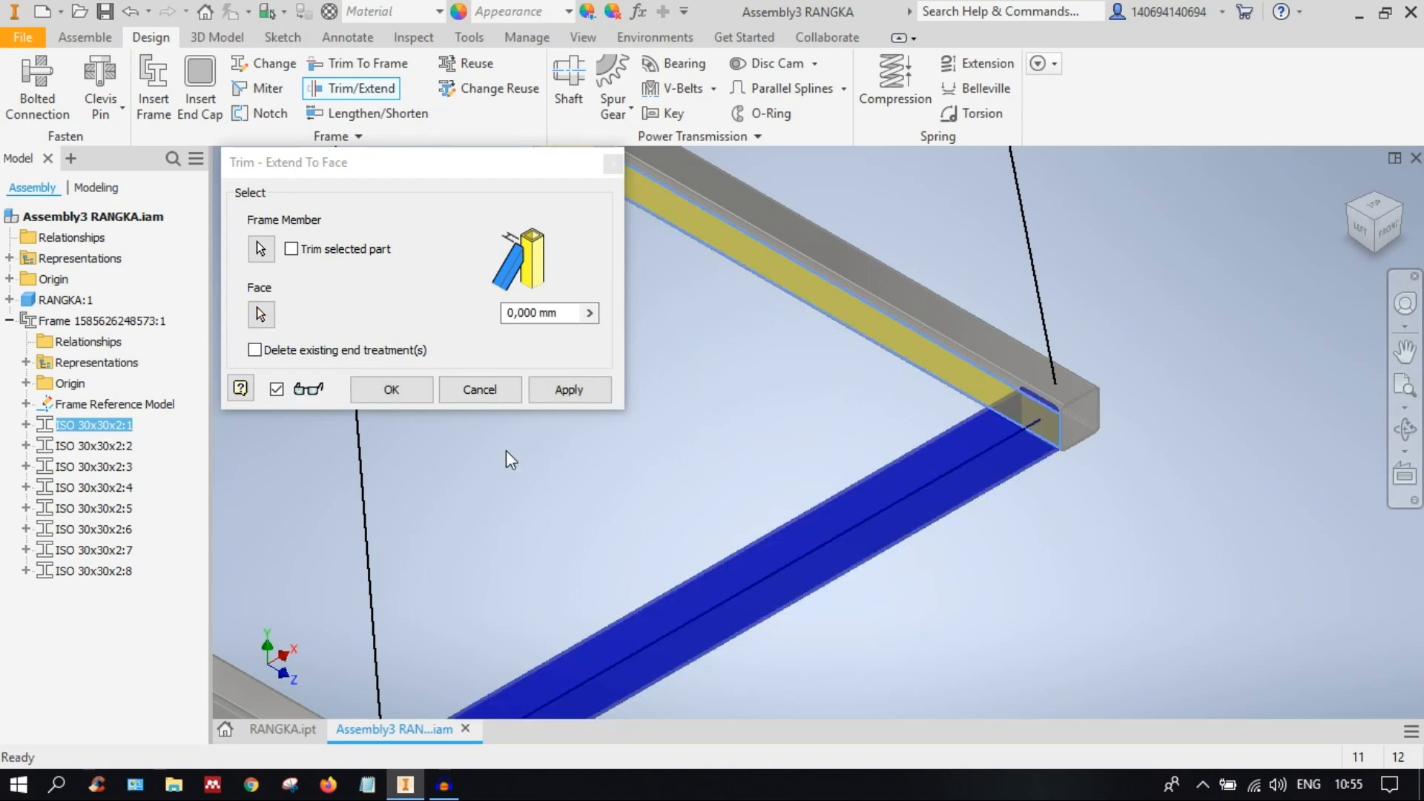
click(478, 391)
Step: Set up Trim/Extend at the overlapping lower corner, with ISO 30x30x2:1 as the frame member and the inner side face of ISO 30x30x2:2 as the target
middle_drag(853, 526, 1173, 295)
scroll(721, 554, down, 5)
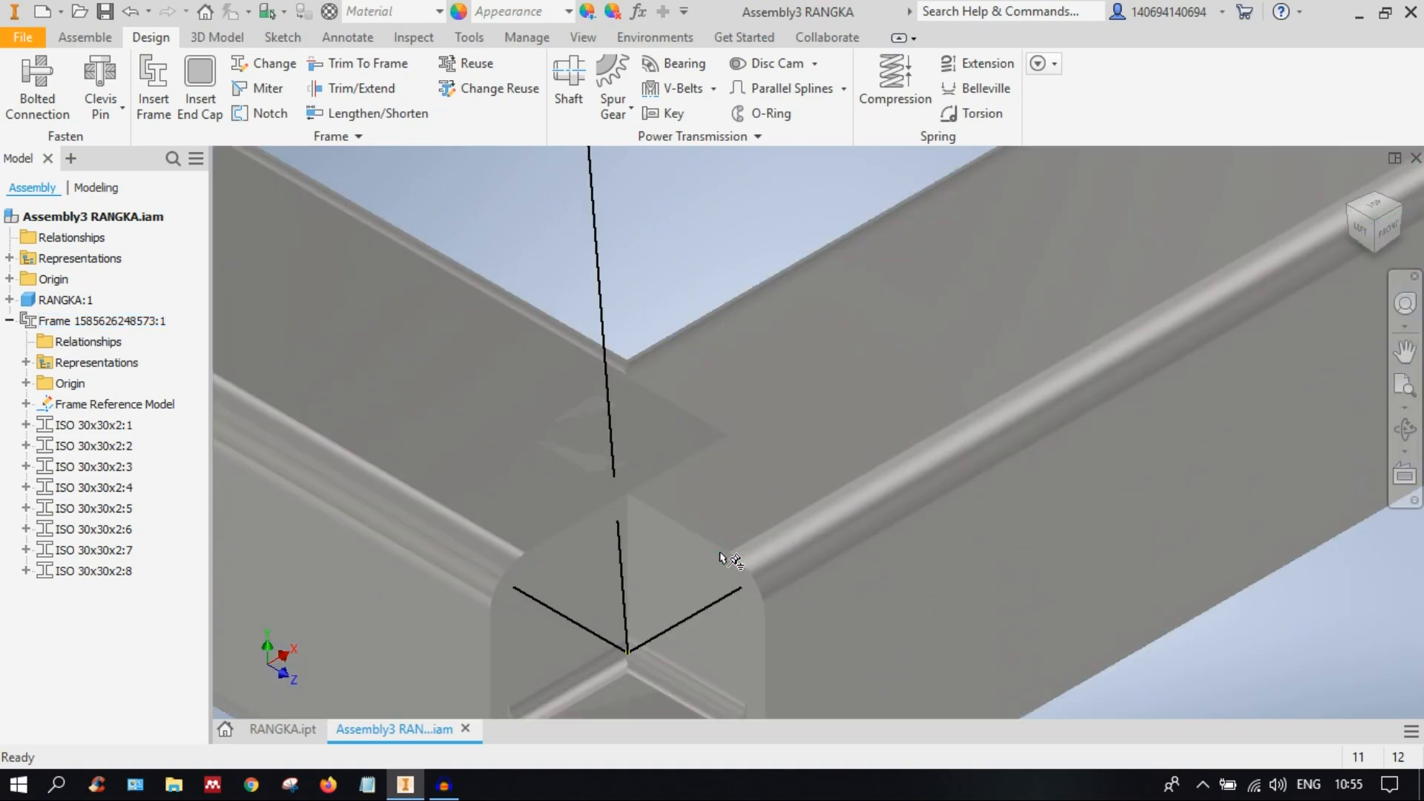
scroll(723, 554, up, 3)
middle_drag(733, 585, 758, 505)
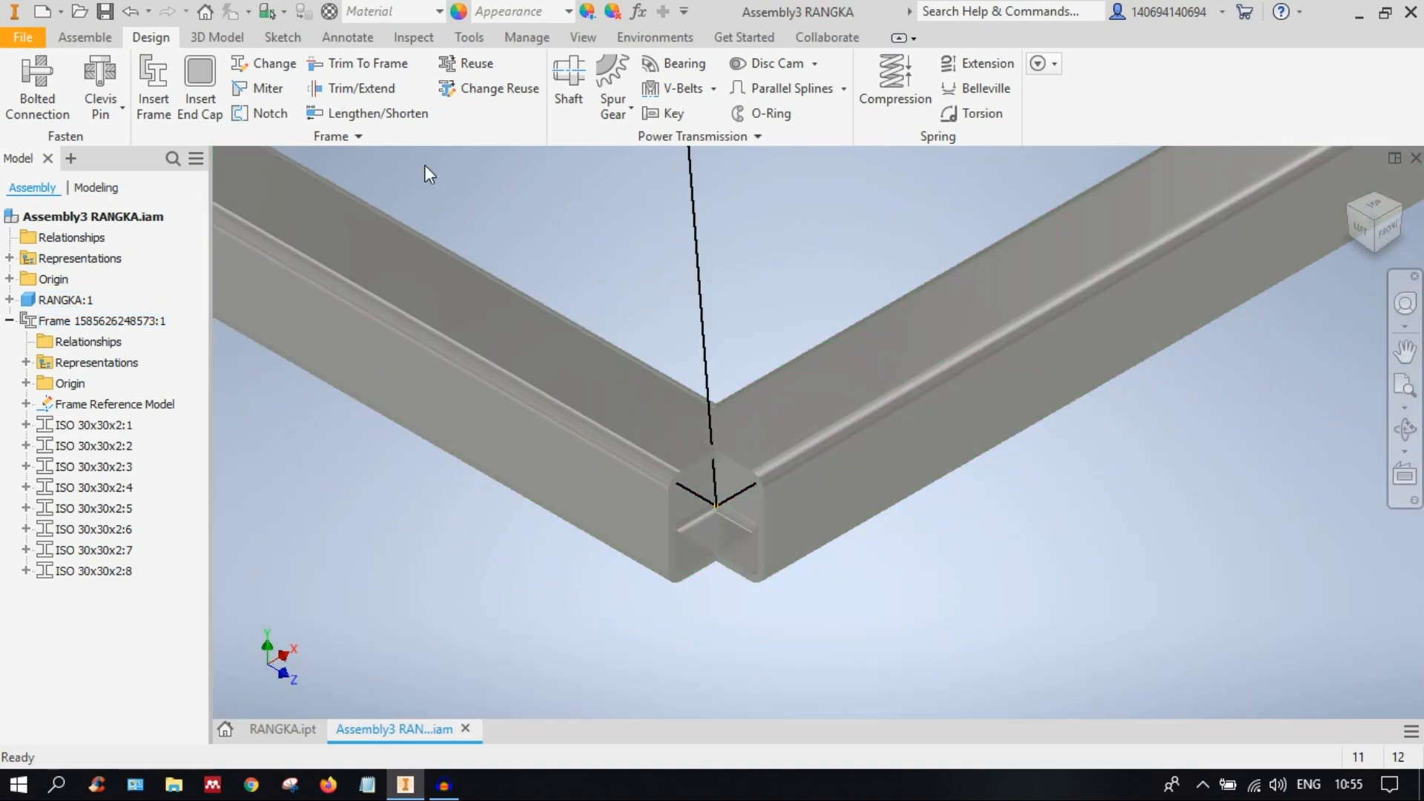
click(367, 86)
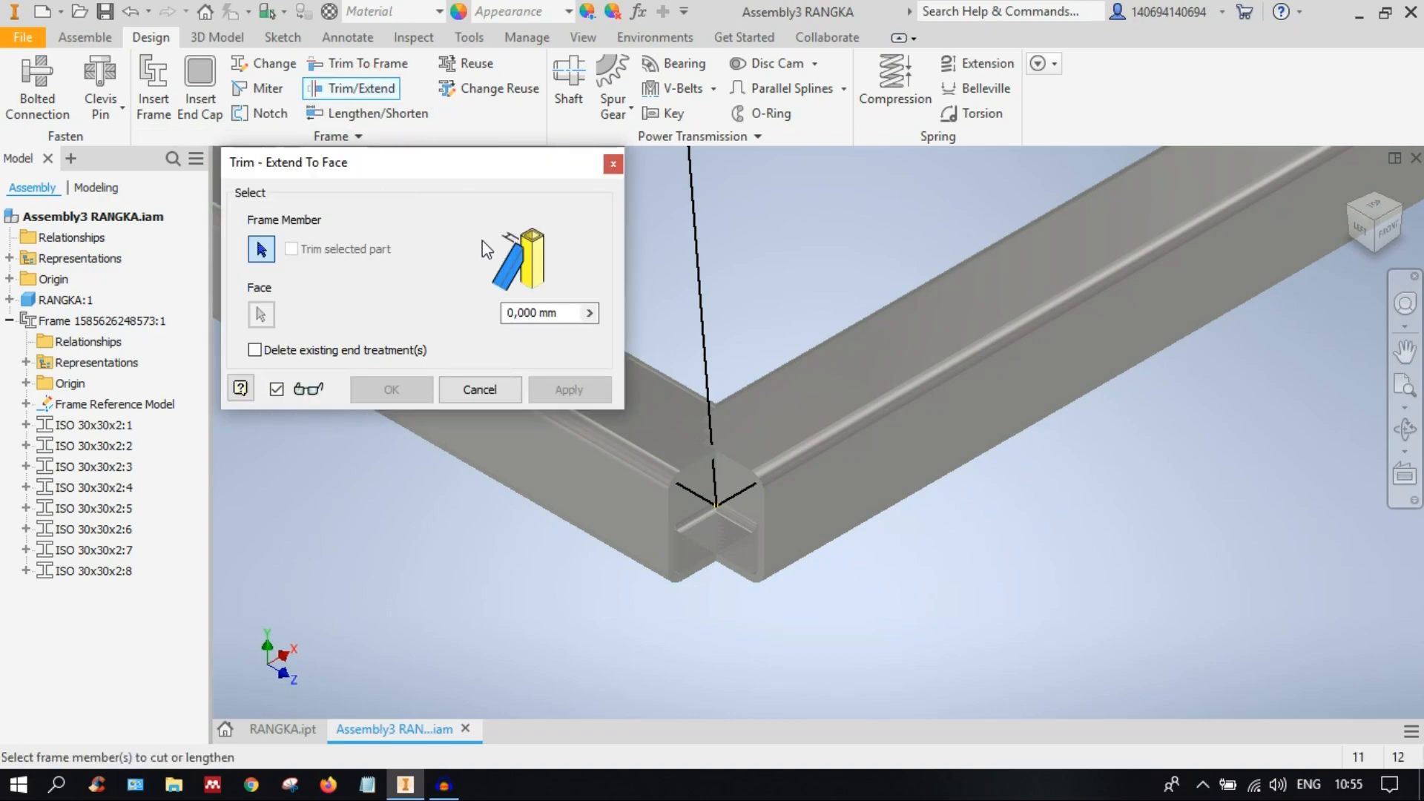
middle_drag(864, 342, 1011, 328)
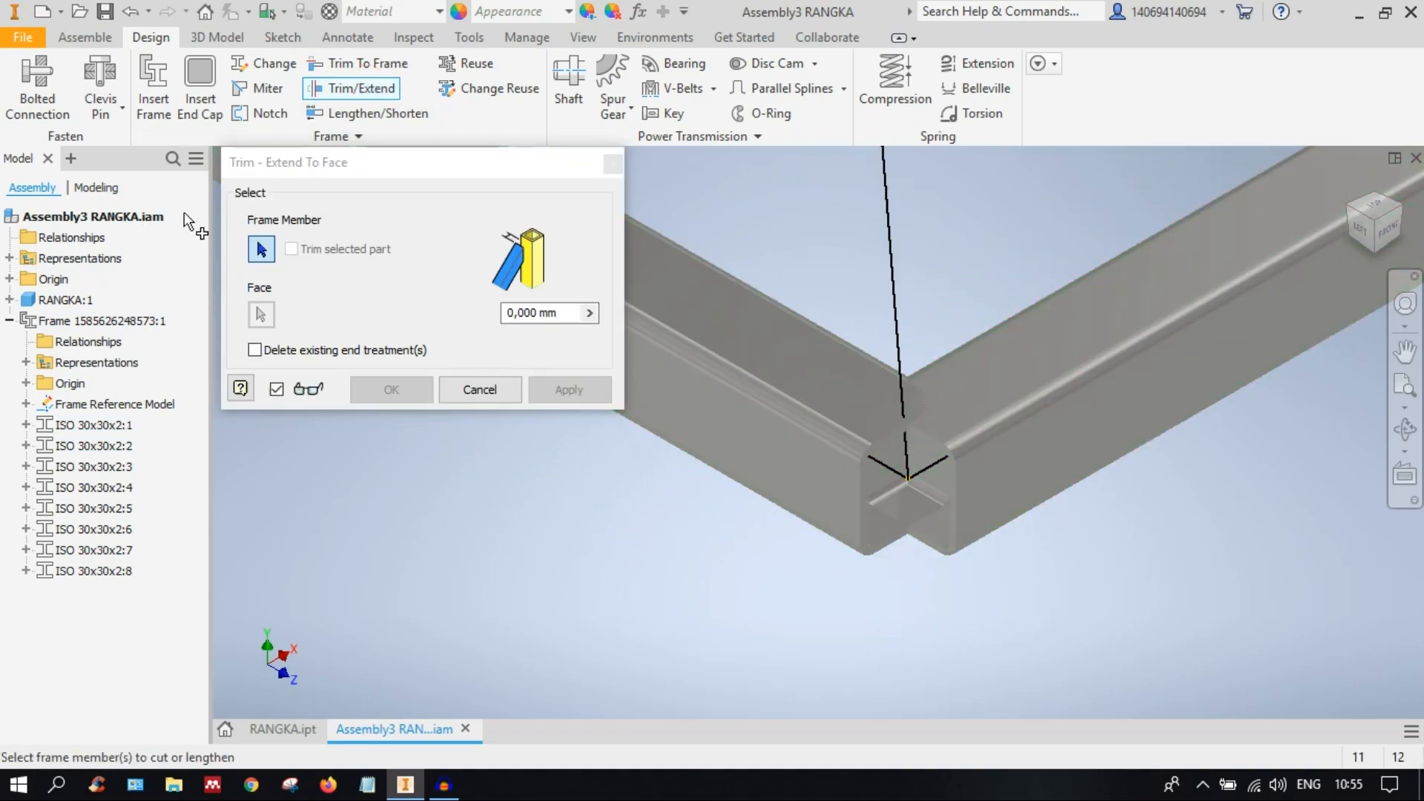
click(1123, 367)
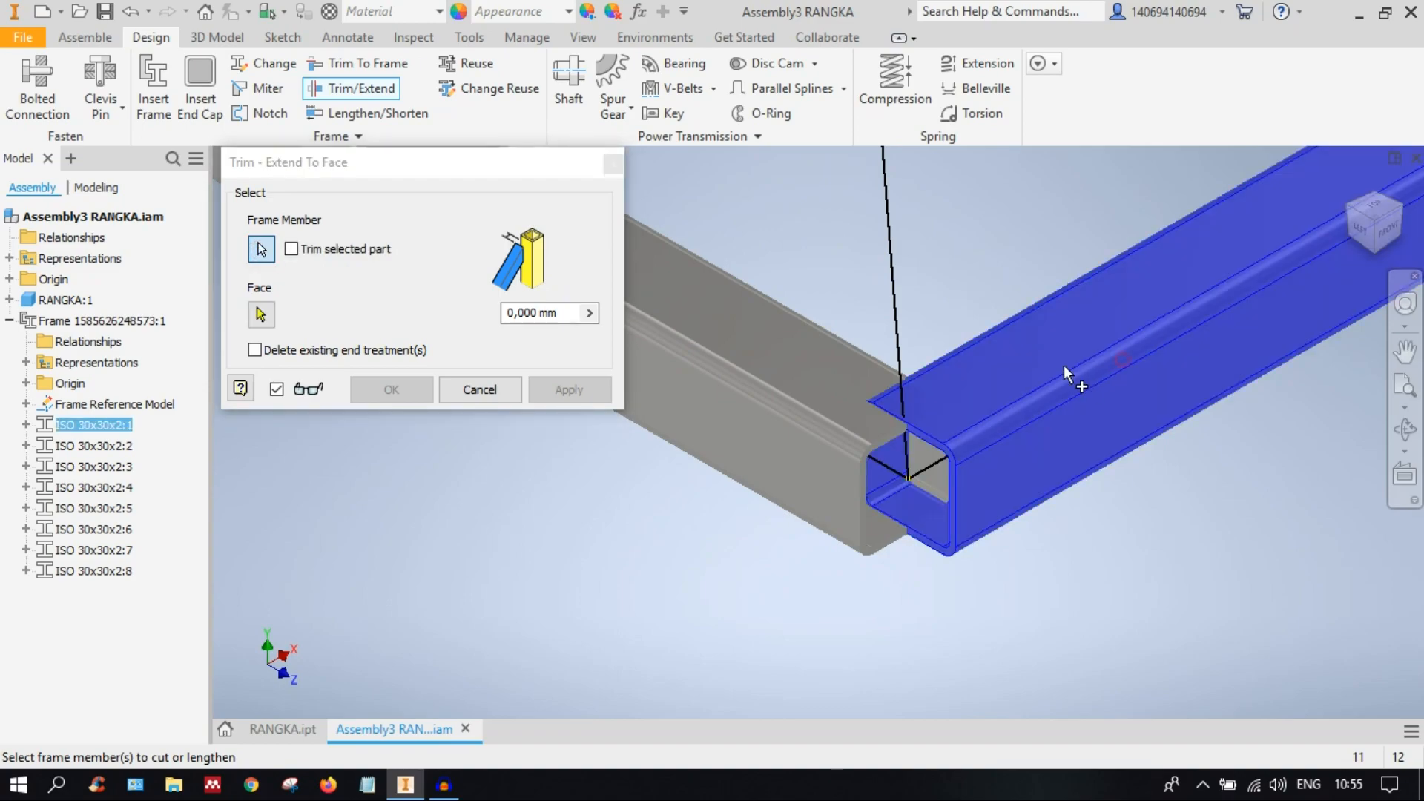
click(261, 314)
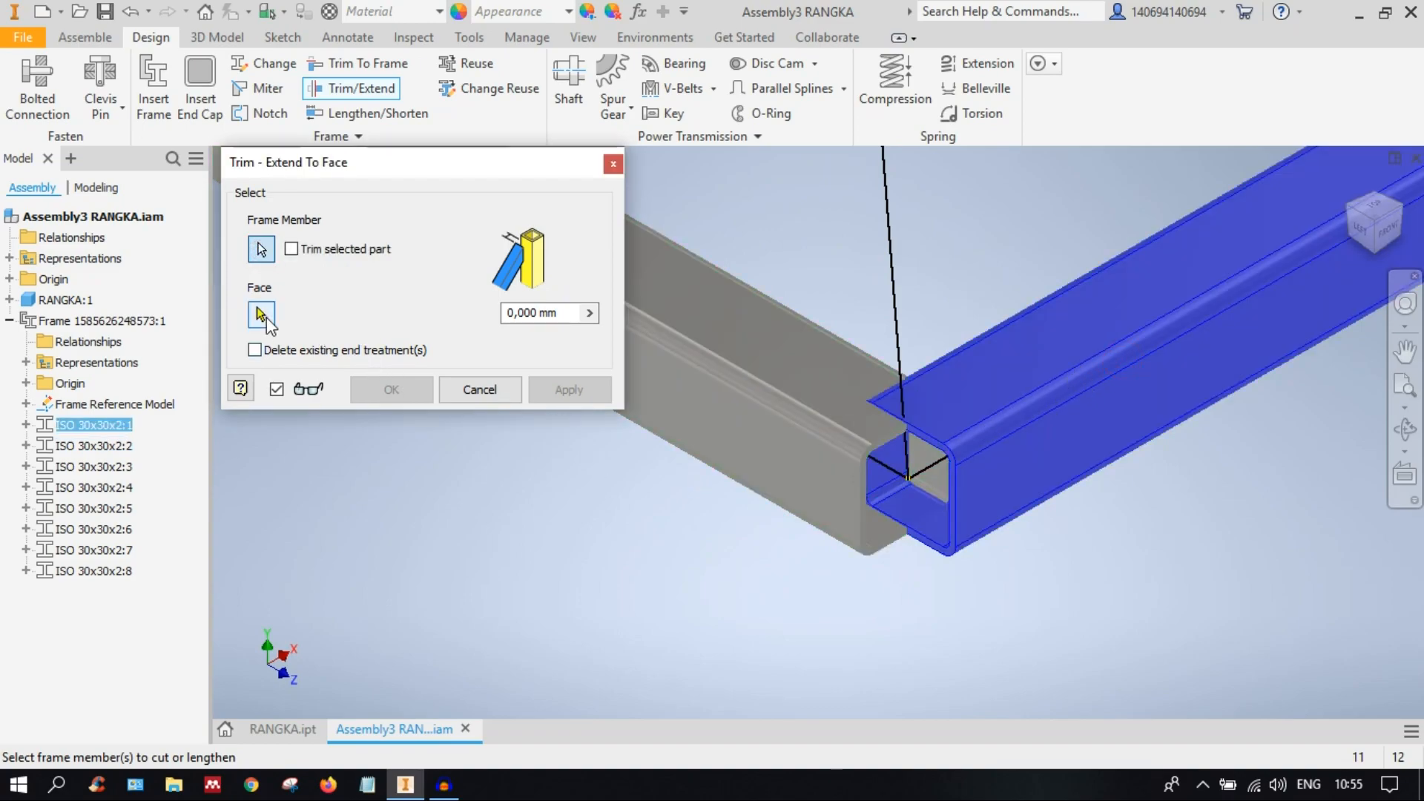
click(1382, 206)
scroll(691, 545, up, 5)
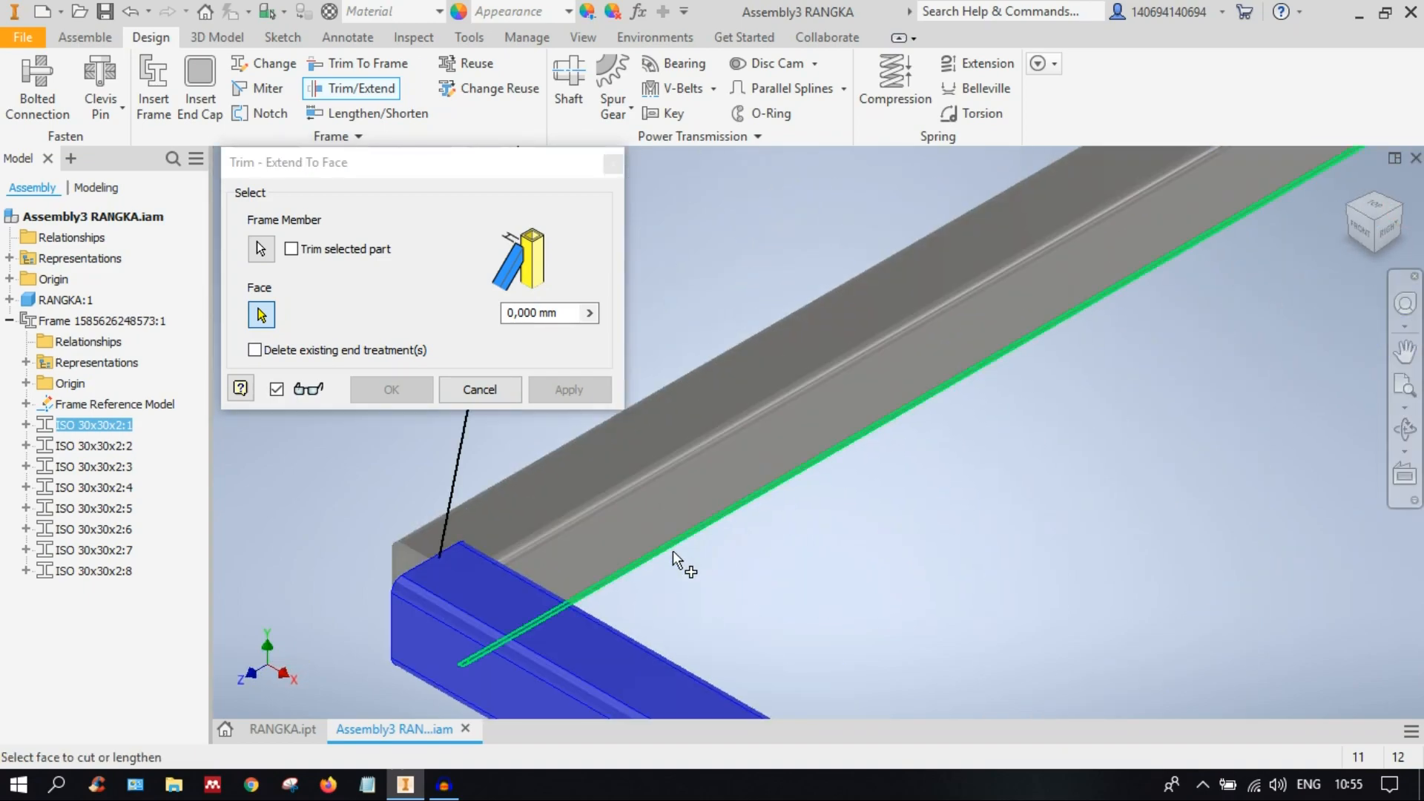
click(583, 549)
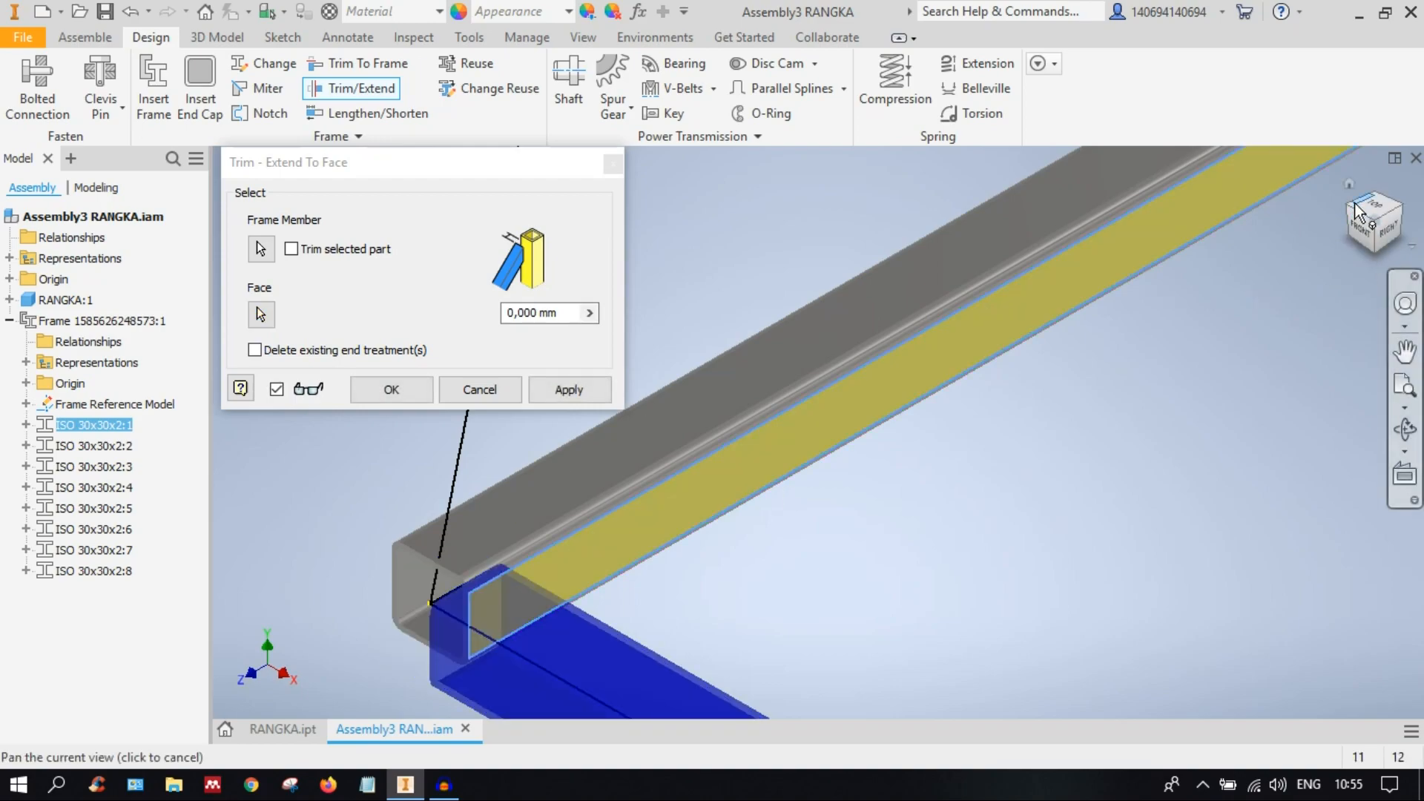
Step: Check the trim preview at the corner from the front and from an isometric angle, and apply the trim with a 0 mm offset
click(1363, 244)
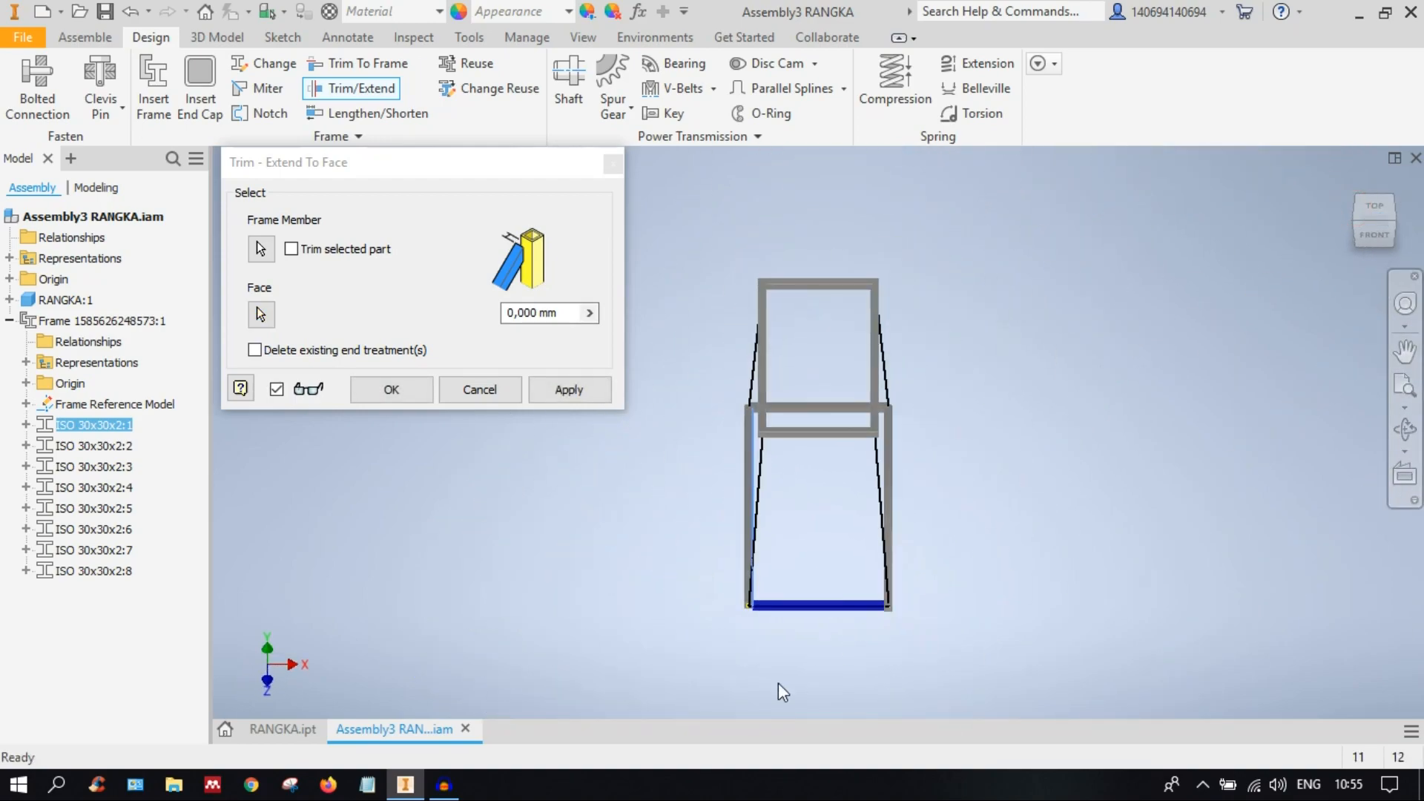
scroll(744, 636, down, 6)
scroll(866, 297, down, 4)
middle_drag(986, 359, 1160, 480)
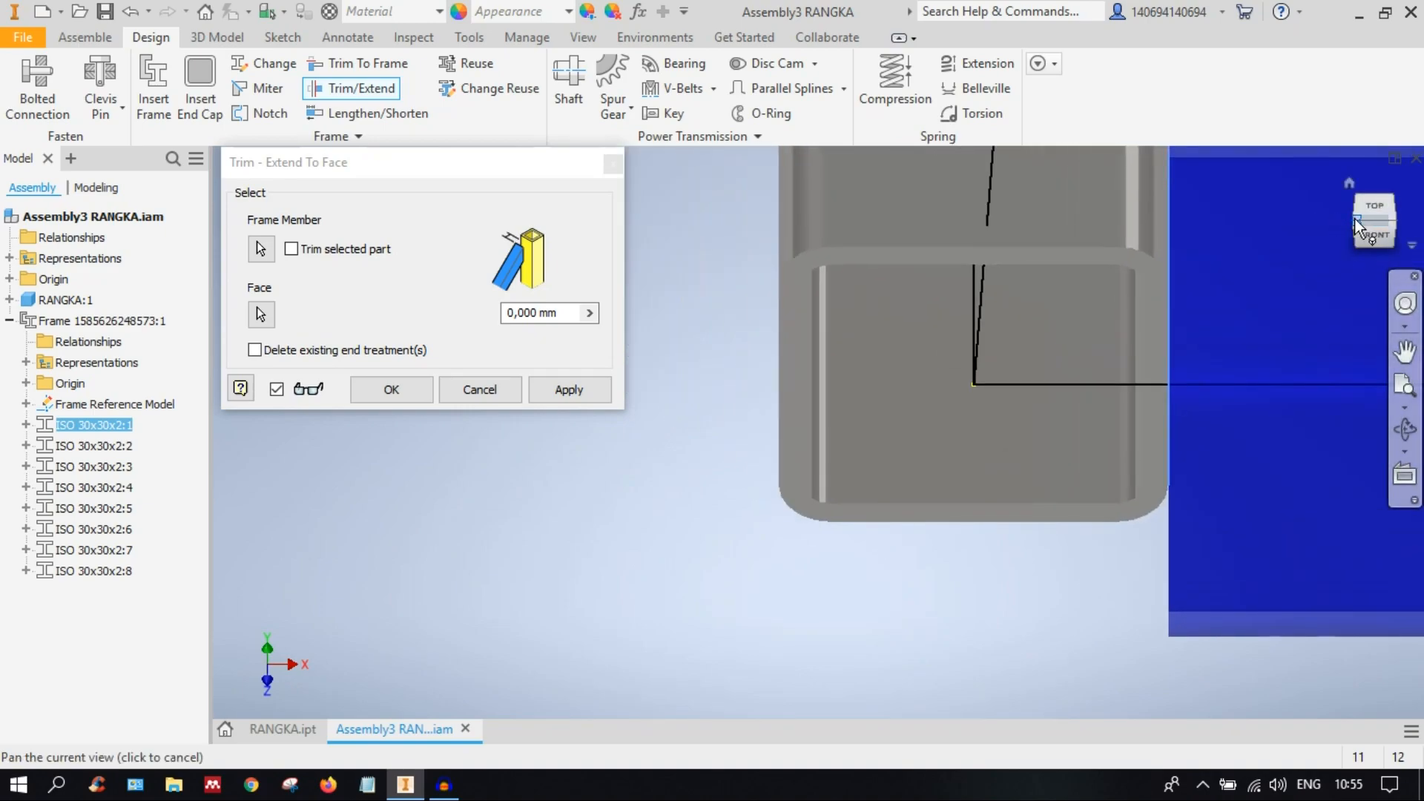
click(1357, 226)
scroll(853, 579, down, 8)
middle_drag(897, 563, 1055, 562)
scroll(807, 540, down, 5)
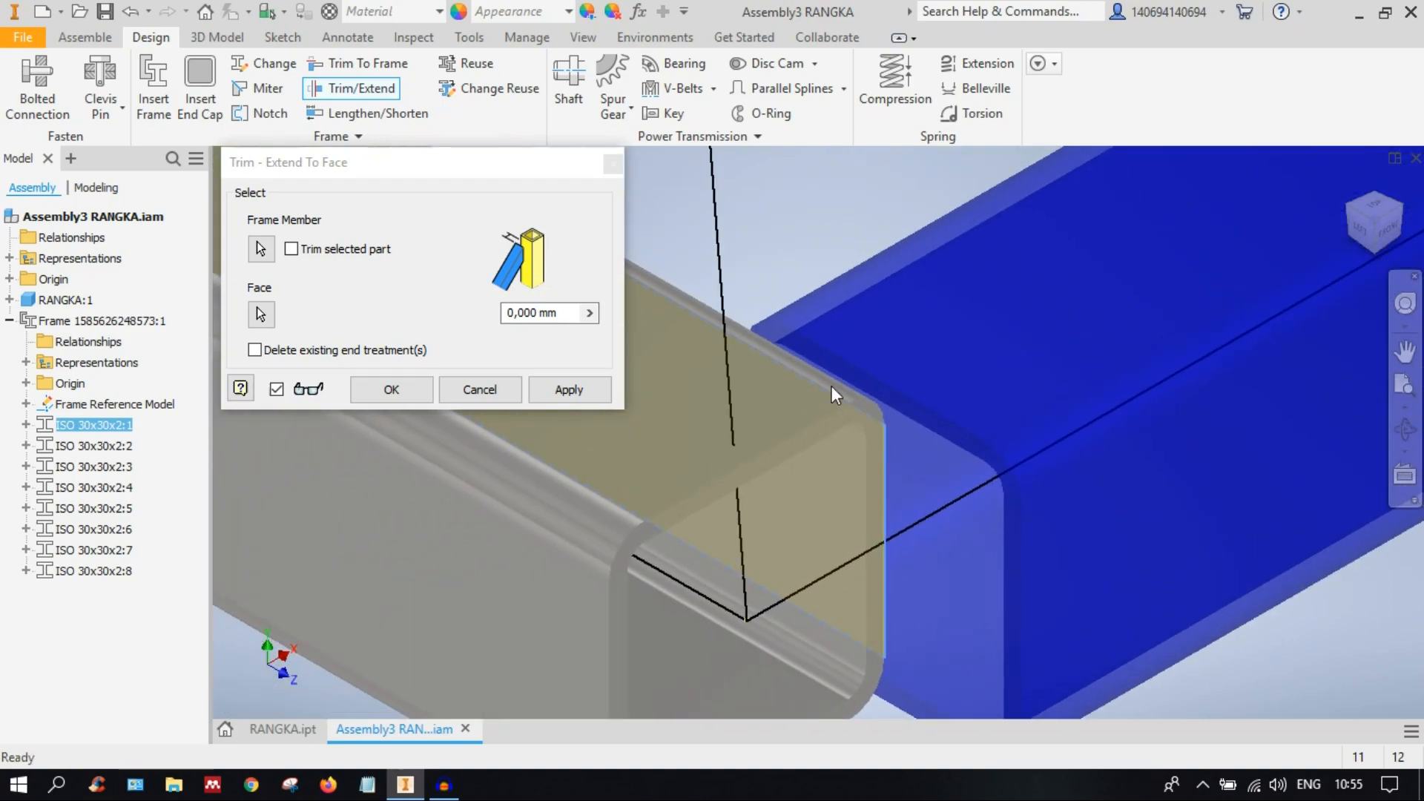
click(407, 393)
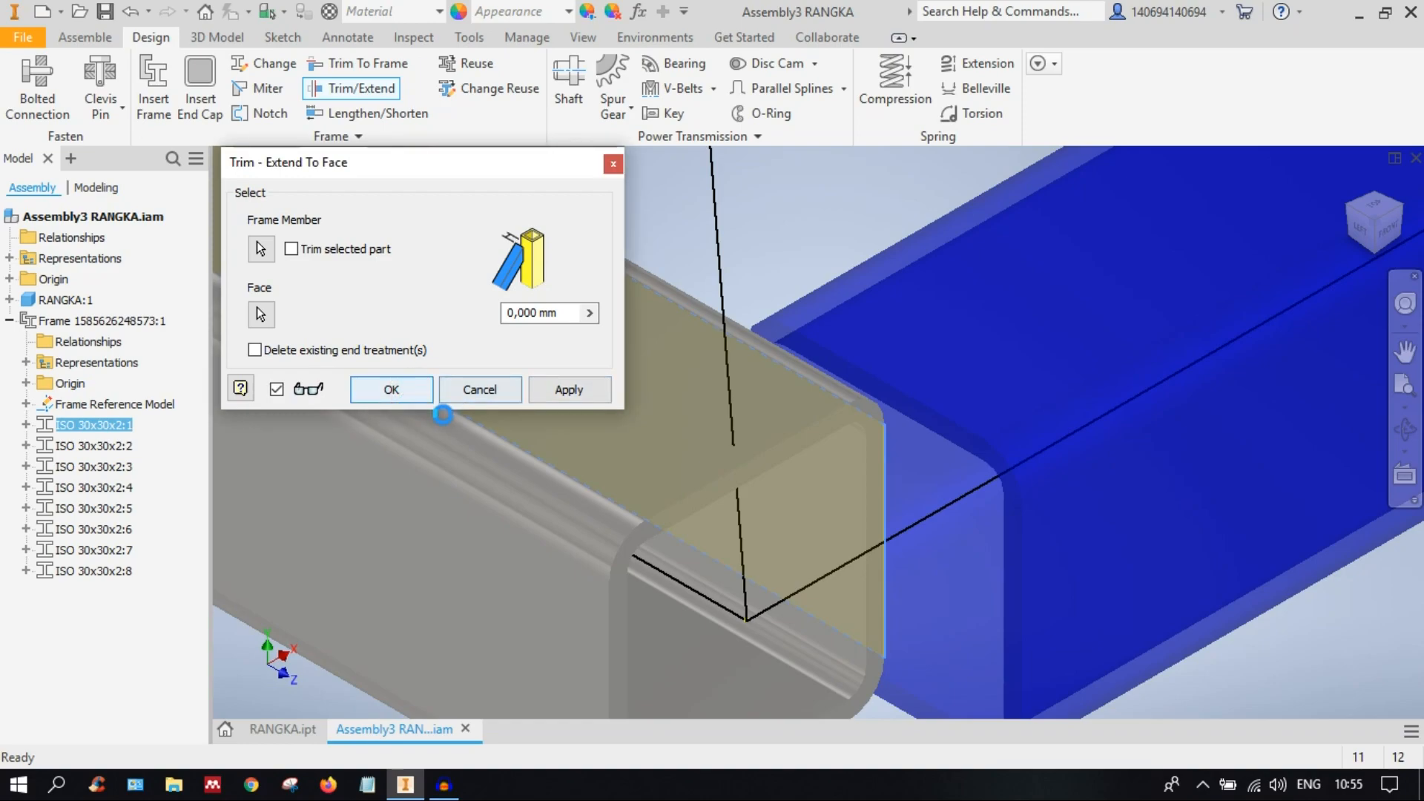
scroll(919, 319, up, 4)
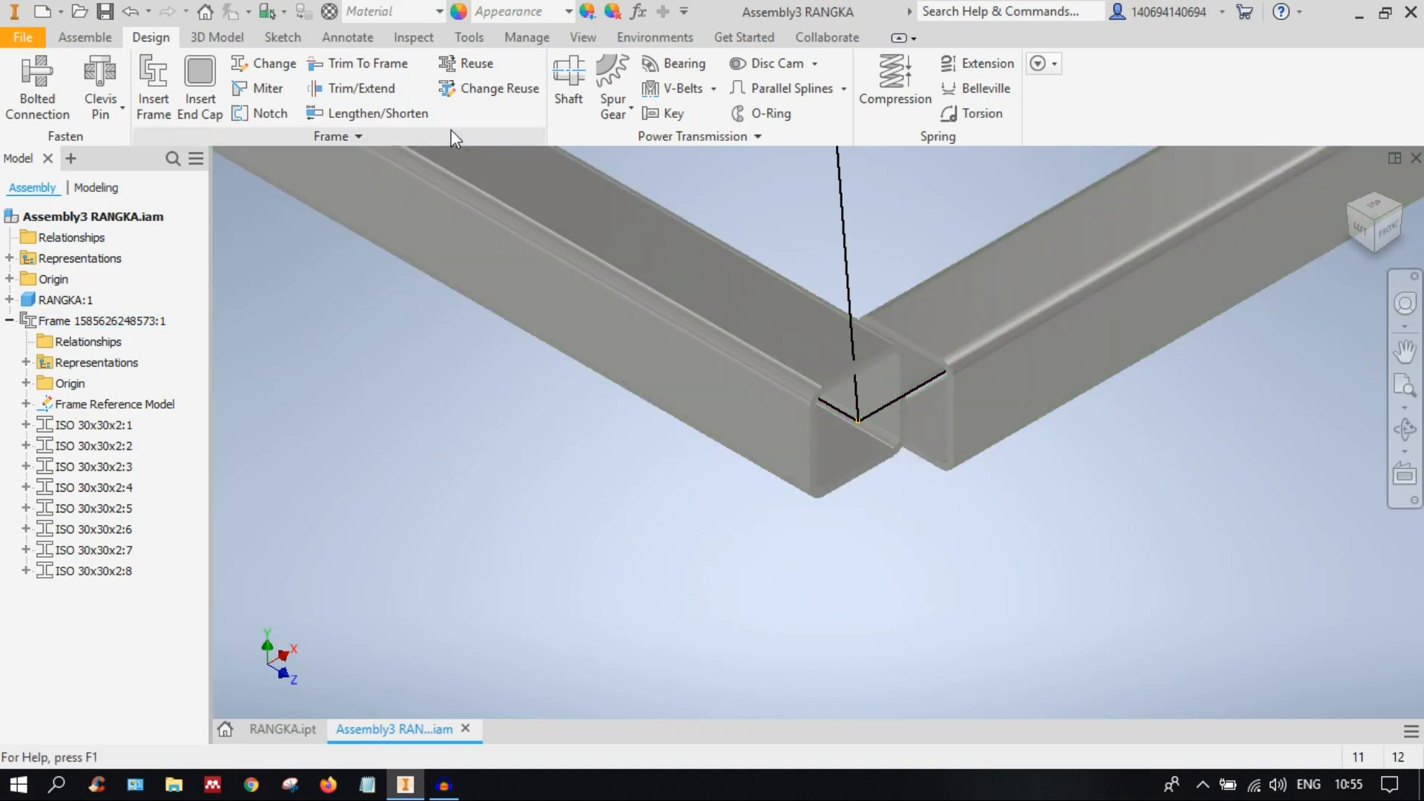
Step: Start Lengthen/Shorten on frame member ISO 30x30x2:2 with a symmetric offset at both ends
click(380, 117)
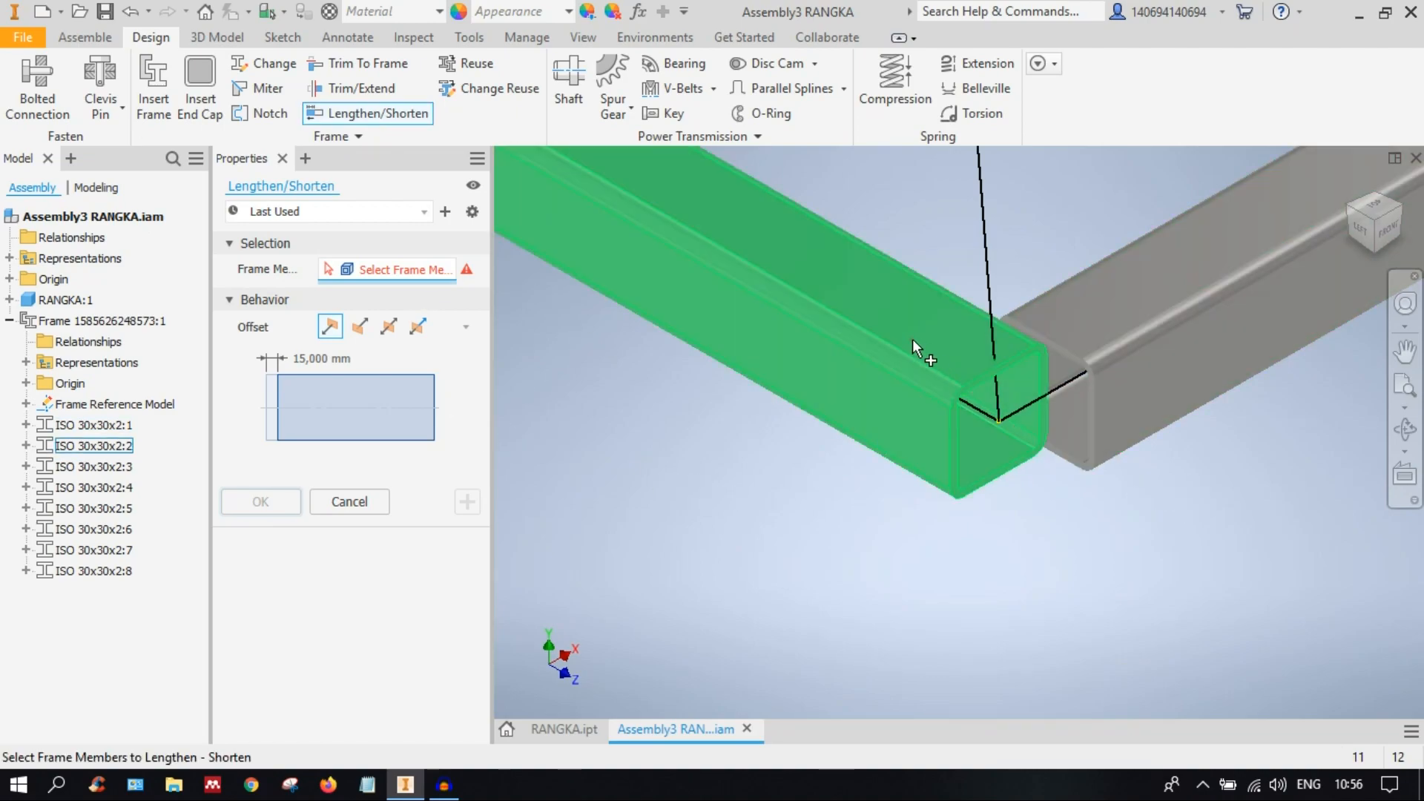
click(754, 344)
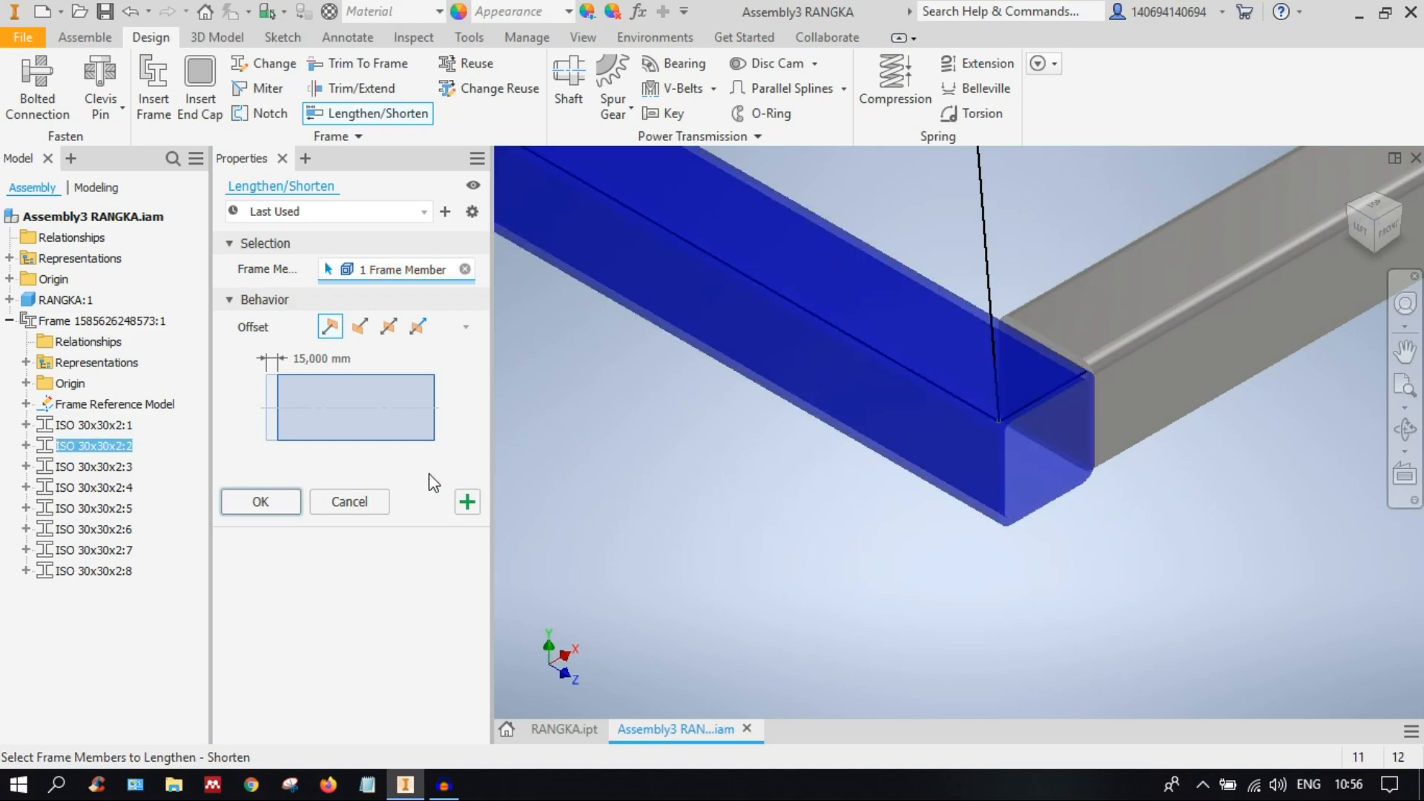
scroll(777, 401, down, 5)
middle_drag(777, 401, 972, 448)
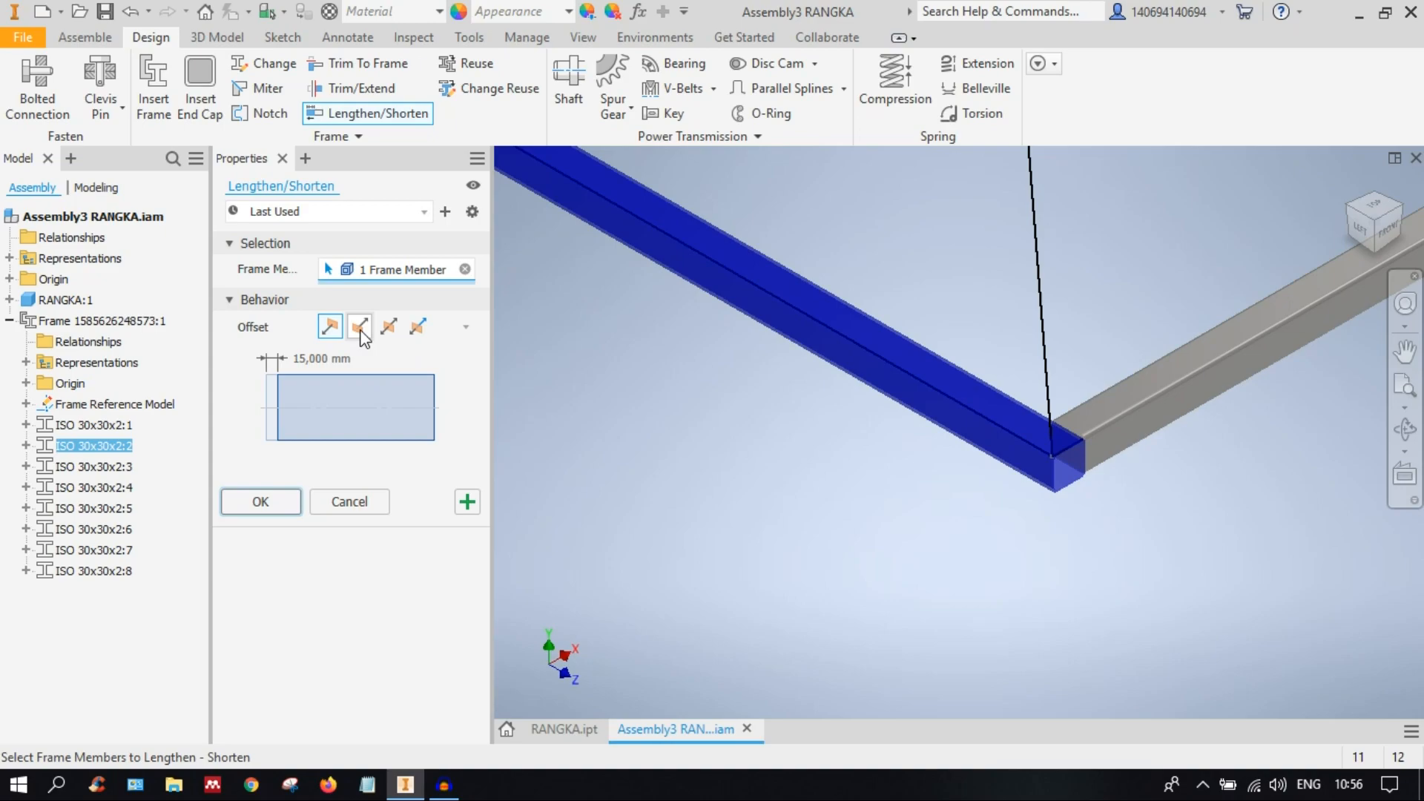
click(388, 328)
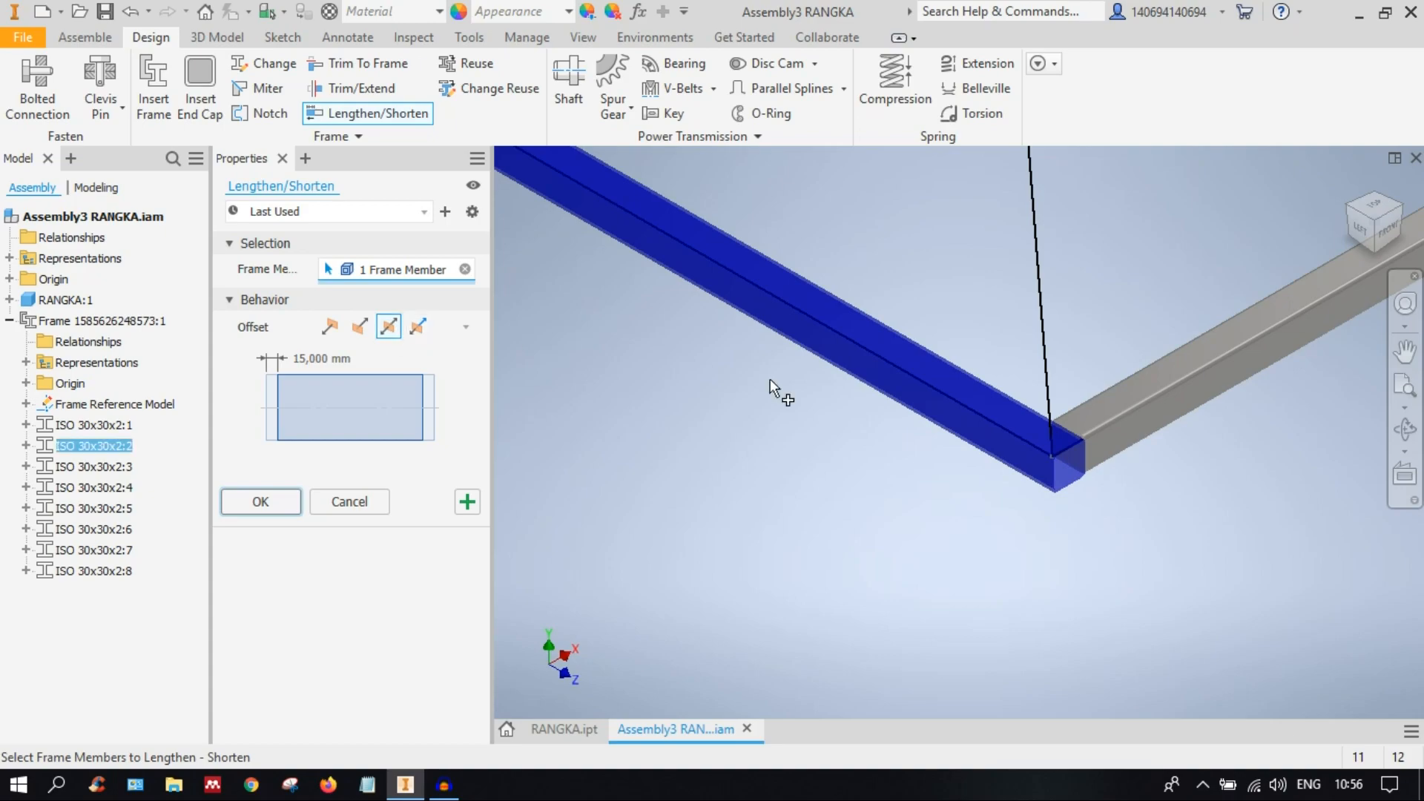
scroll(1038, 398, up, 2)
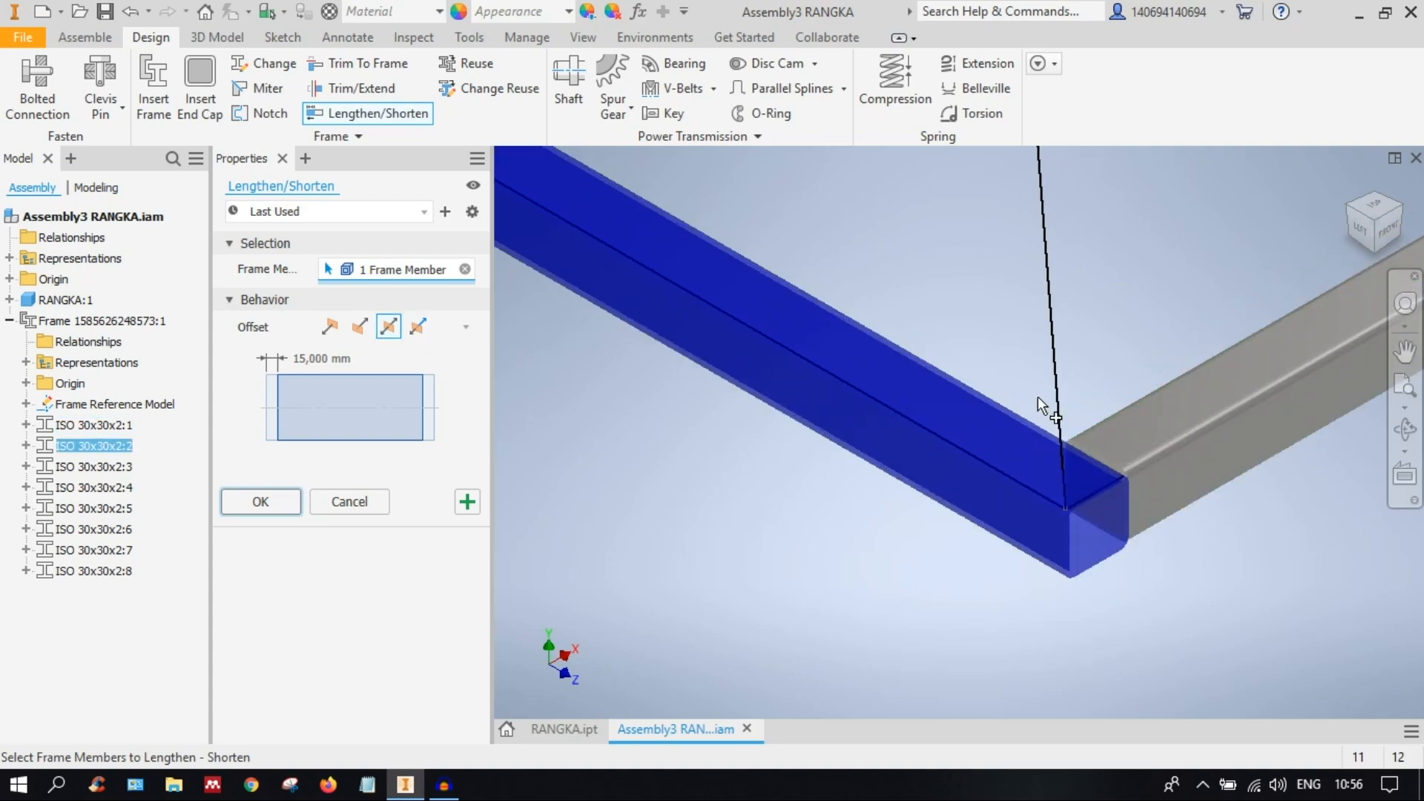
Step: Try a 20 mm symmetric offset for the frame member and reset it to 0 mm
click(296, 358)
drag(297, 359, 439, 359)
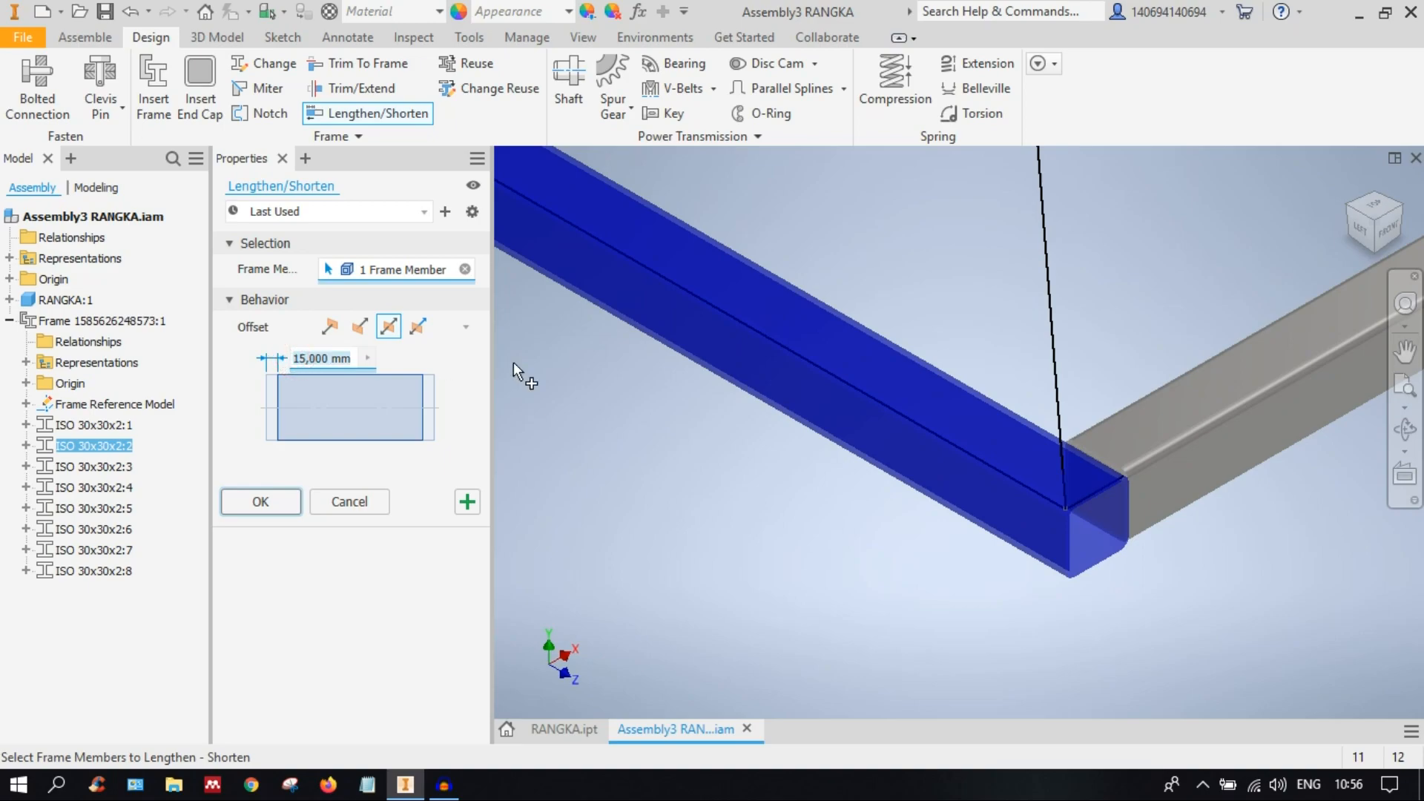
text(20)
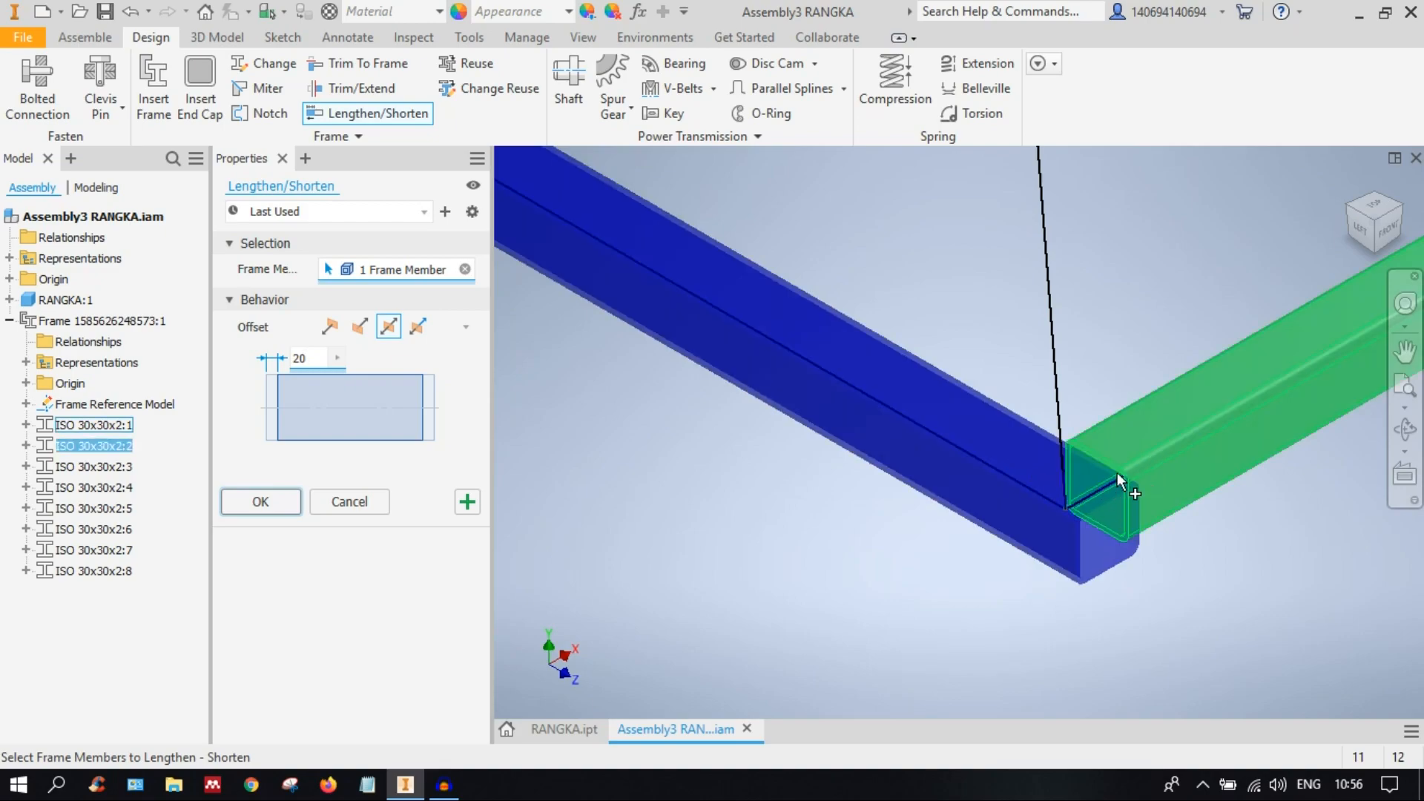
key(BackSpace)
key(BackSpace)
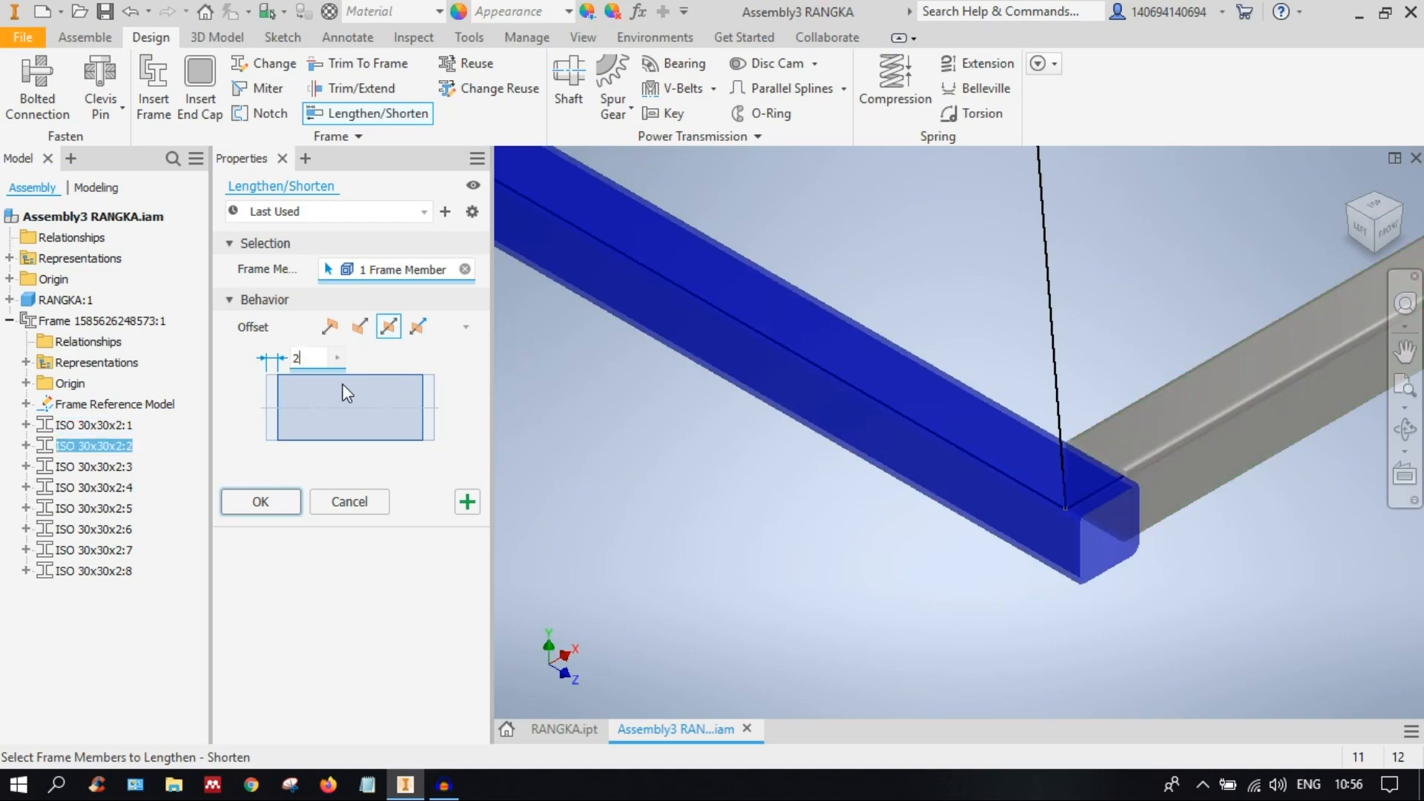
text(0)
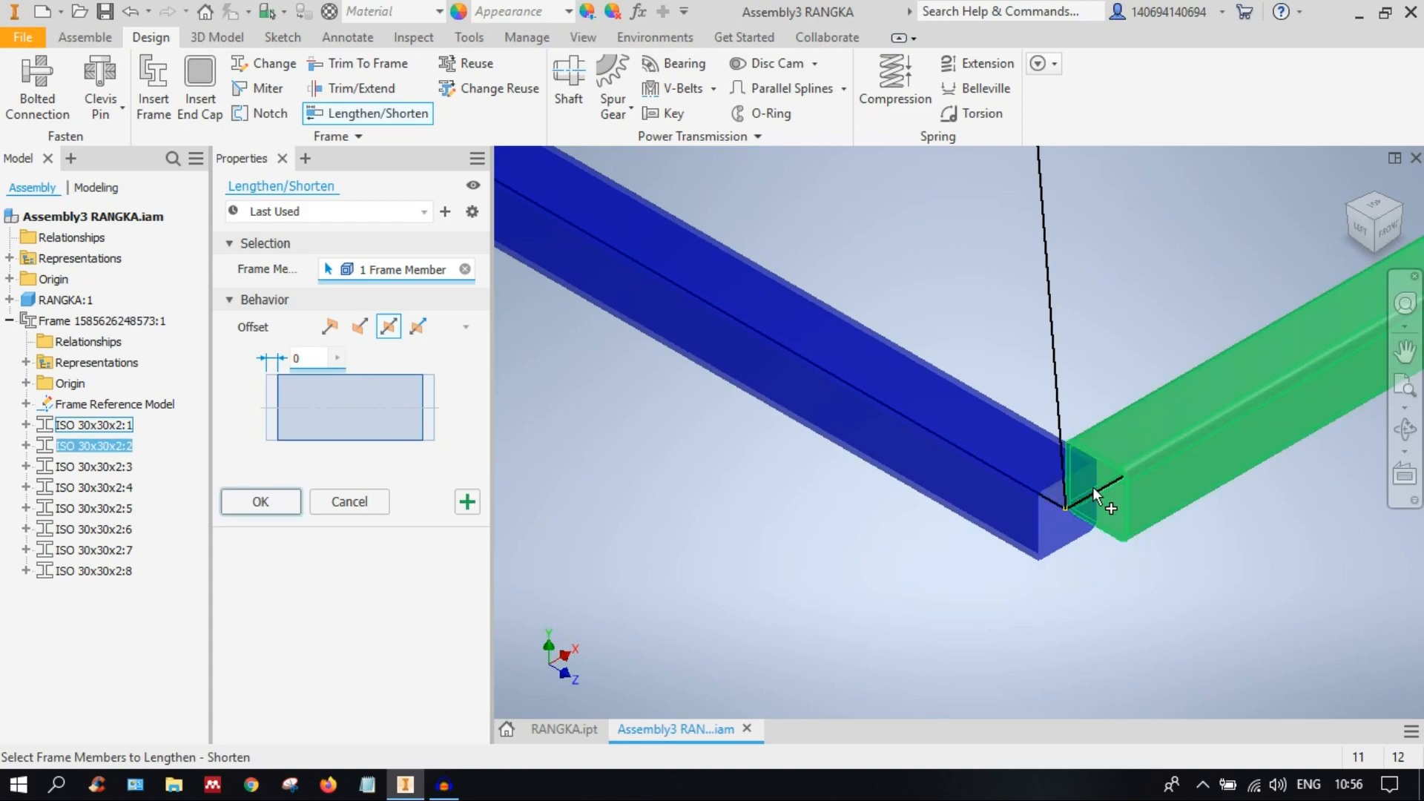
Step: From the top view, set the symmetric offset to 20 mm and preview the lengthening at both ends of the member
scroll(1068, 512, up, 3)
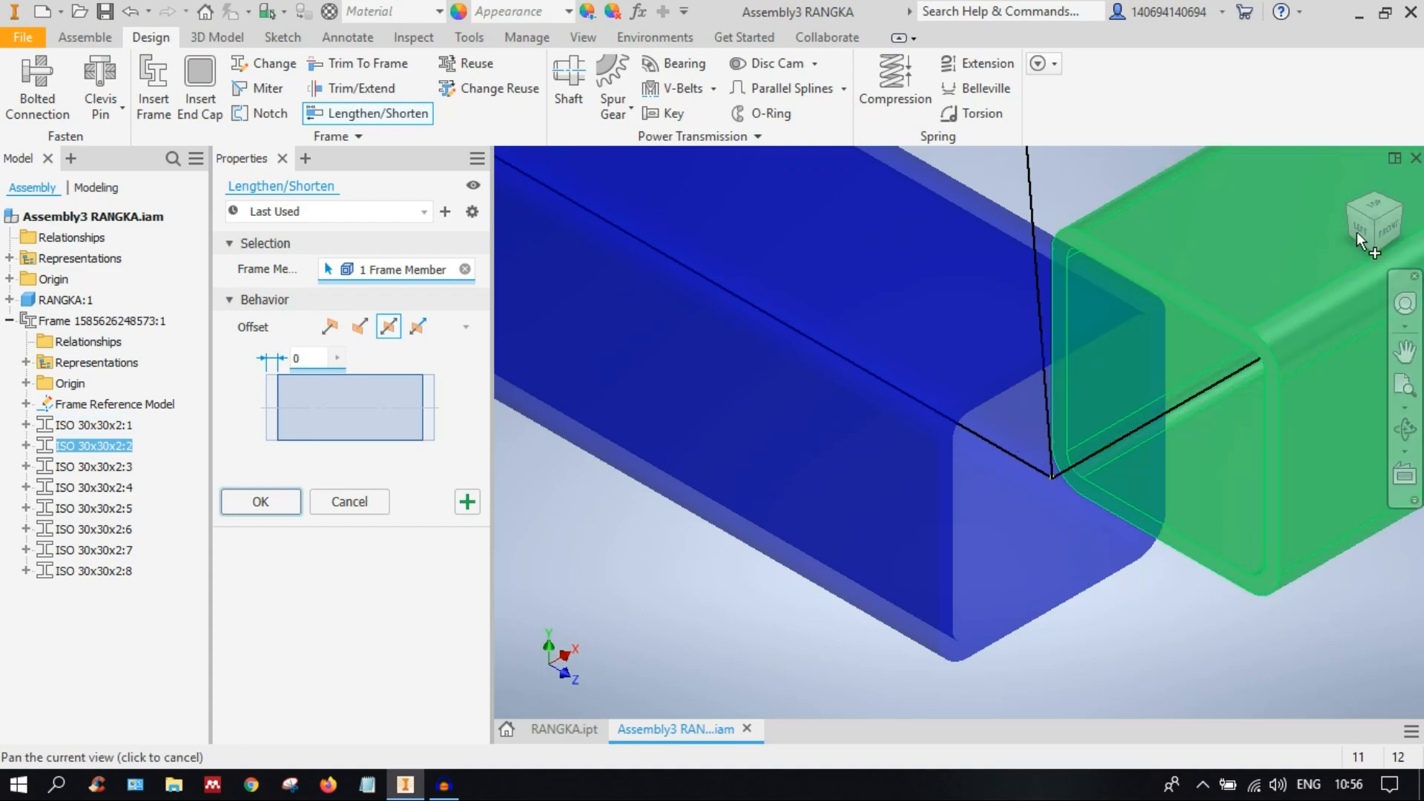
click(1373, 213)
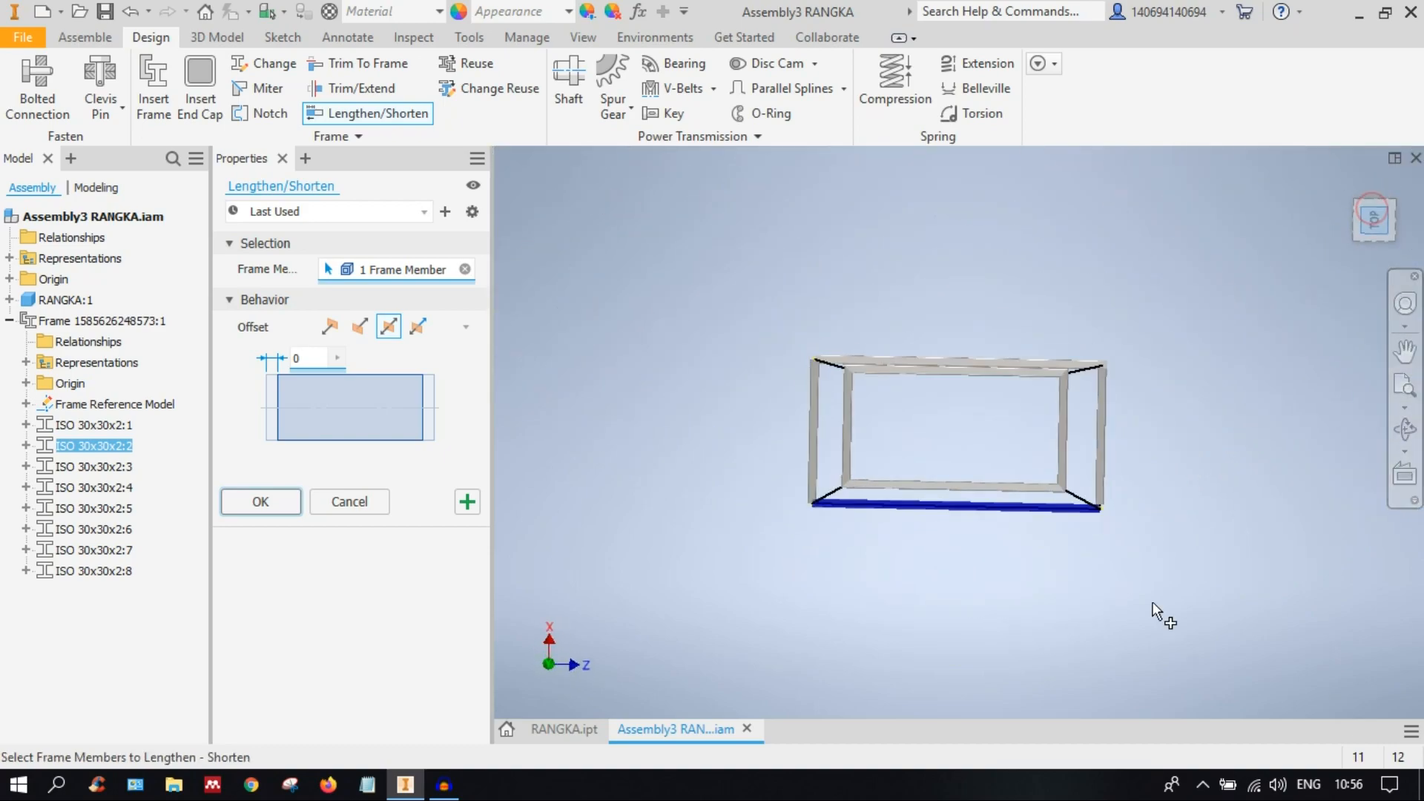
middle_drag(1089, 387, 1101, 462)
middle_drag(1172, 425, 833, 446)
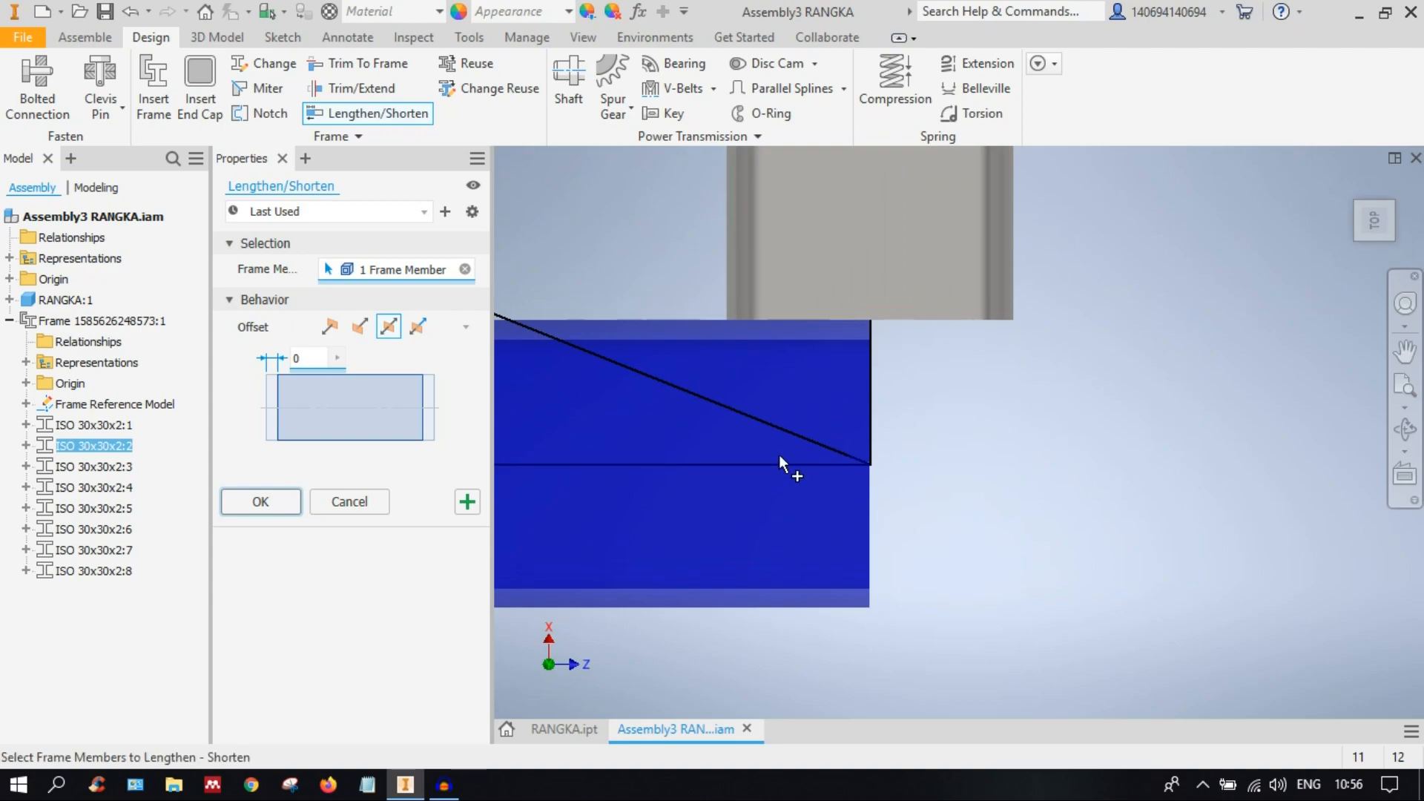
text(20)
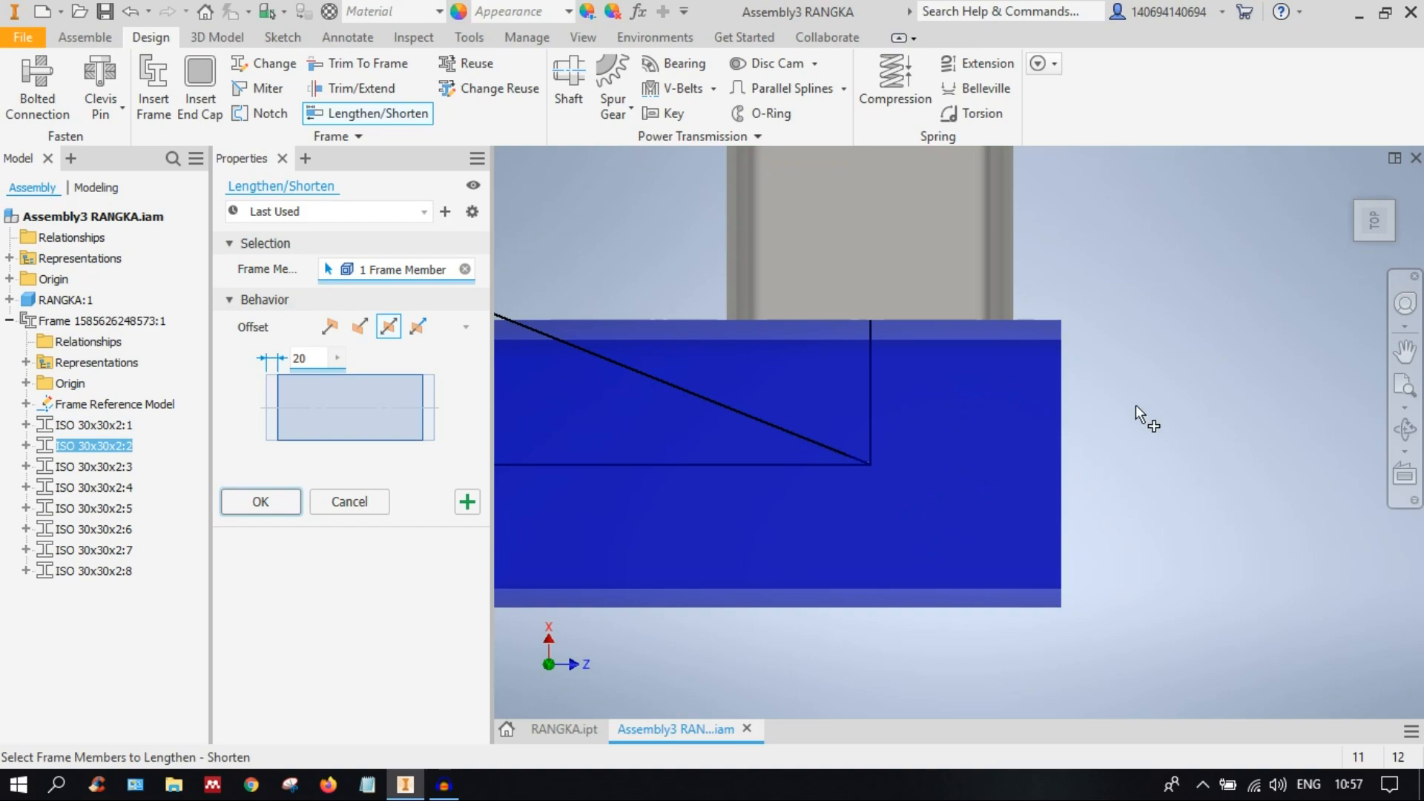
scroll(1076, 430, down, 3)
scroll(906, 496, down, 3)
scroll(773, 458, up, 5)
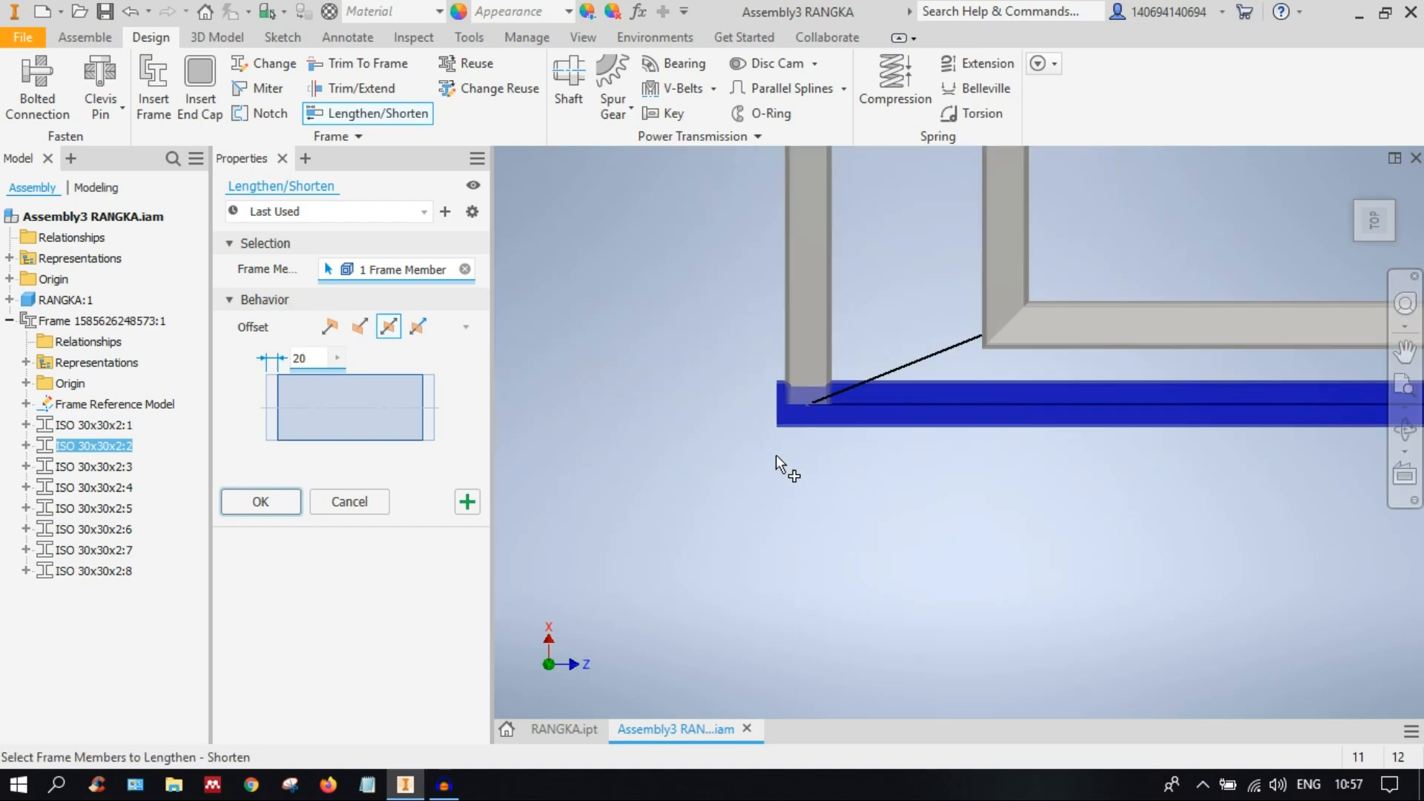
scroll(773, 458, up, 4)
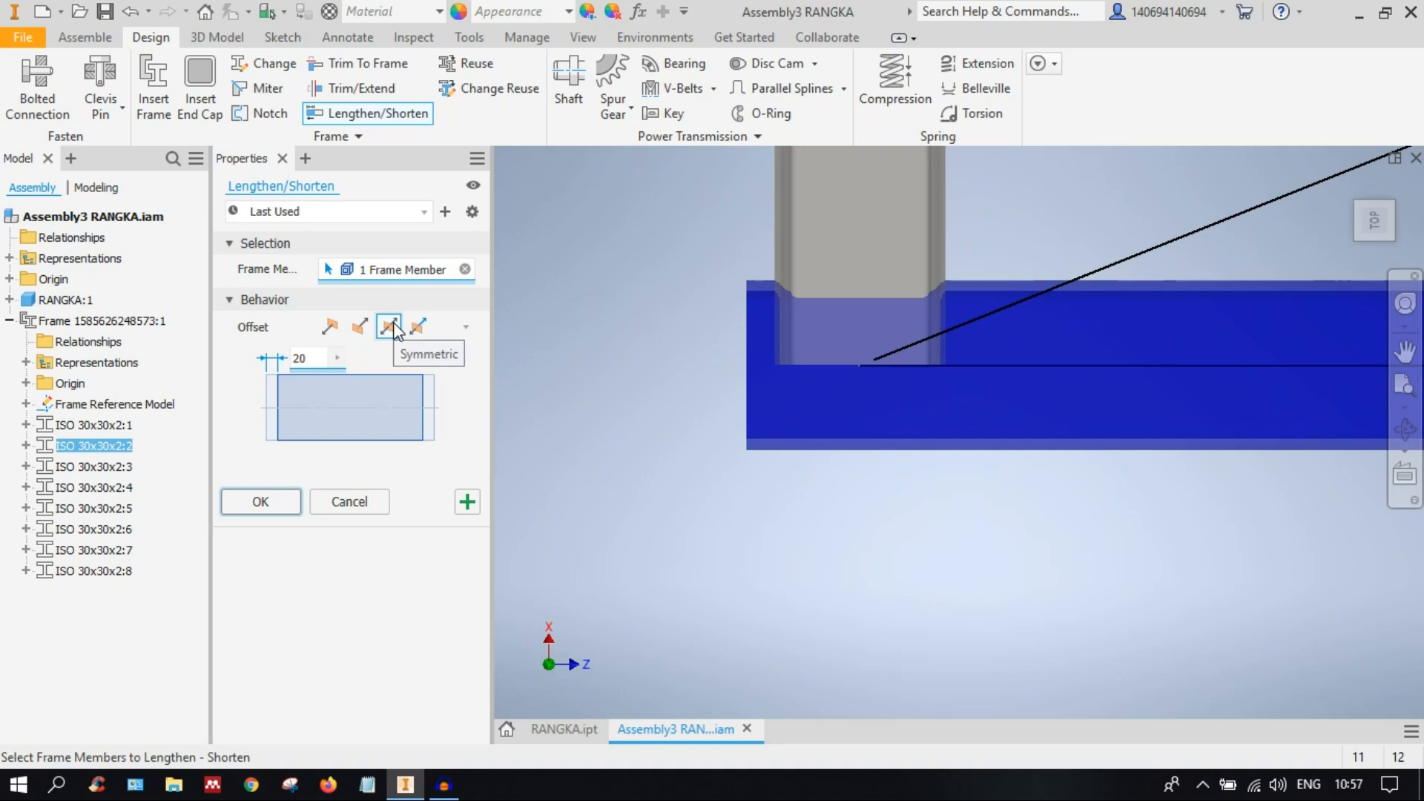
Step: Switch the Lengthen/Shorten offset to one end only and compare both ends of ISO 30x30x2:2 from above
click(330, 327)
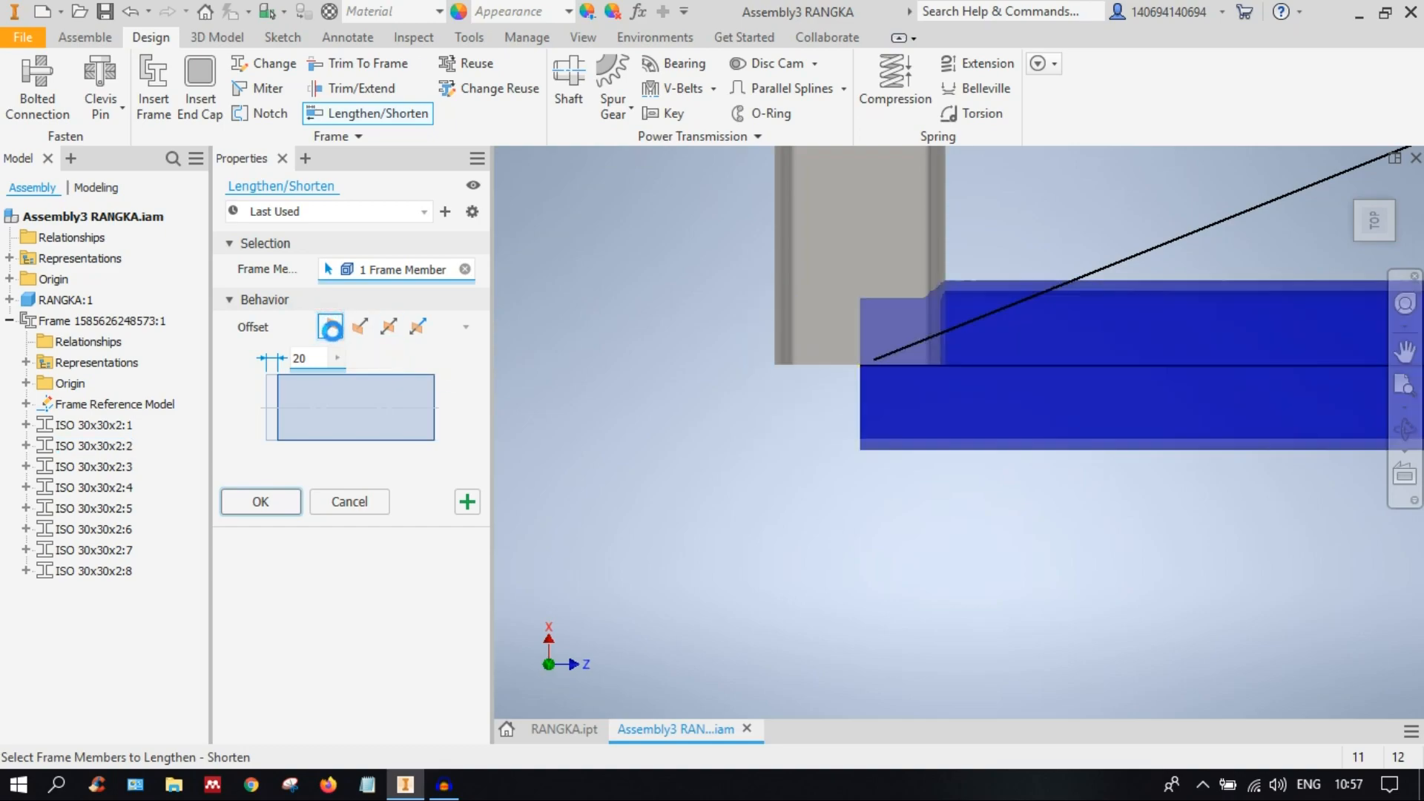
scroll(798, 368, up, 3)
middle_drag(1328, 361, 803, 380)
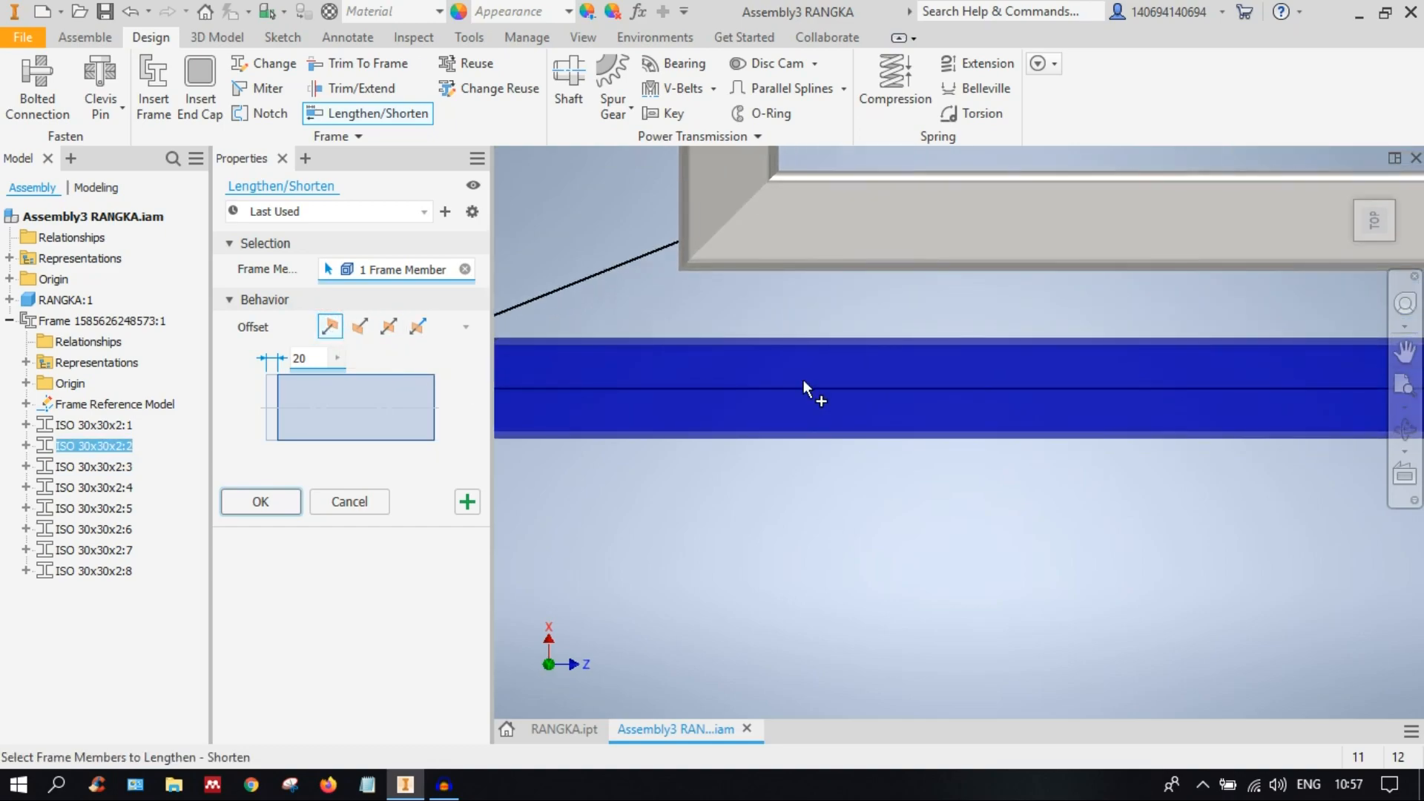
scroll(949, 385, up, 5)
middle_drag(1082, 384, 388, 376)
scroll(983, 394, down, 3)
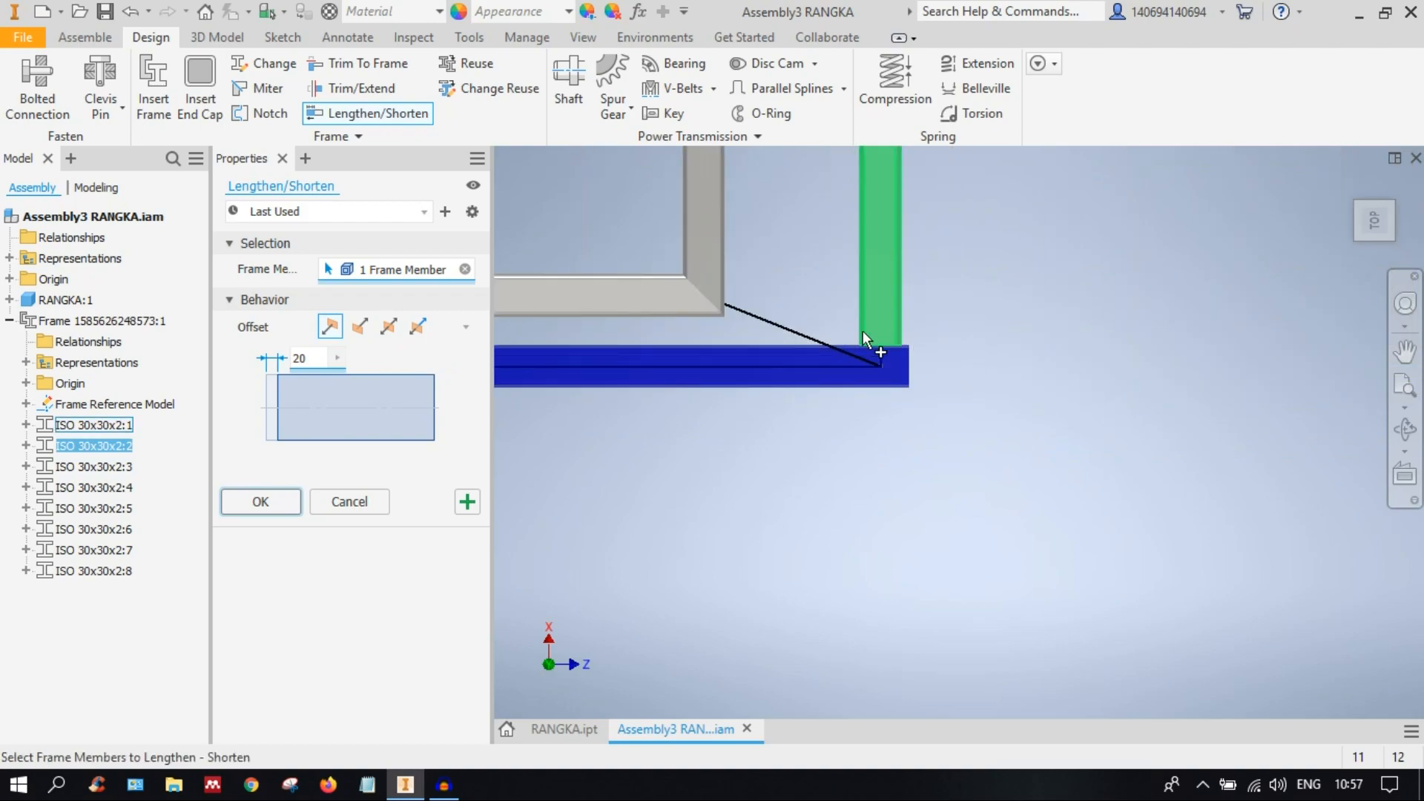
middle_drag(670, 408, 1320, 470)
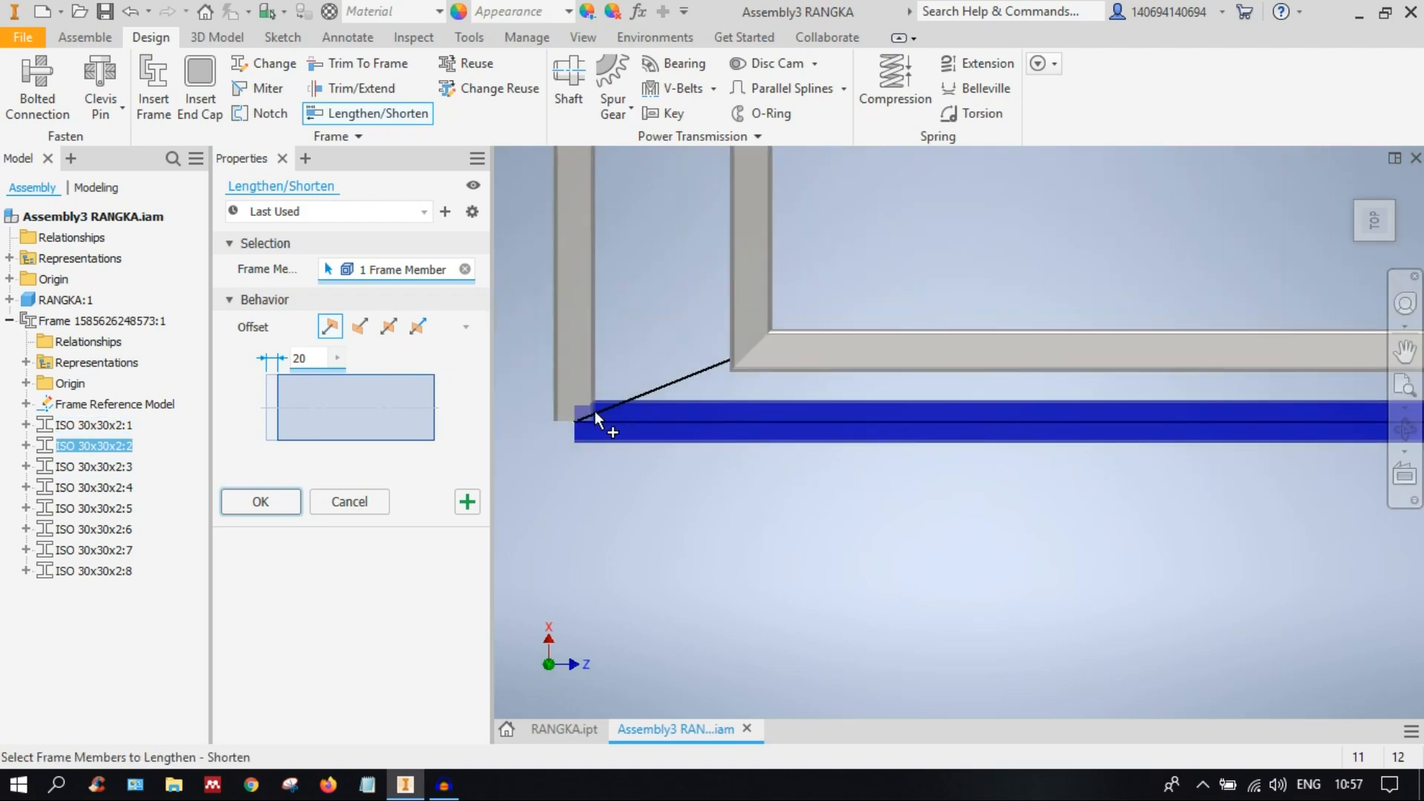
scroll(594, 411, down, 1)
scroll(627, 447, up, 5)
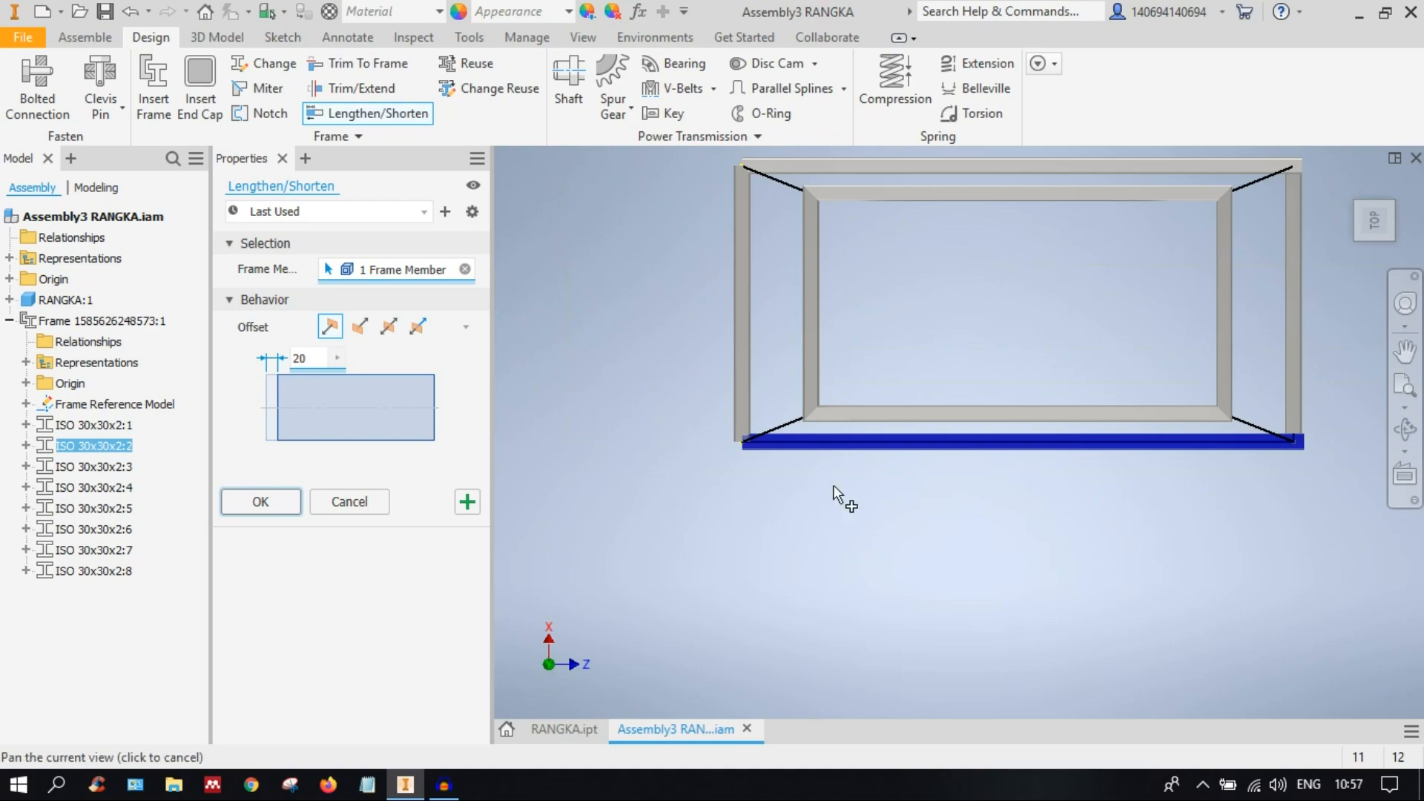
middle_drag(833, 486, 455, 437)
scroll(946, 393, down, 5)
middle_drag(817, 414, 867, 439)
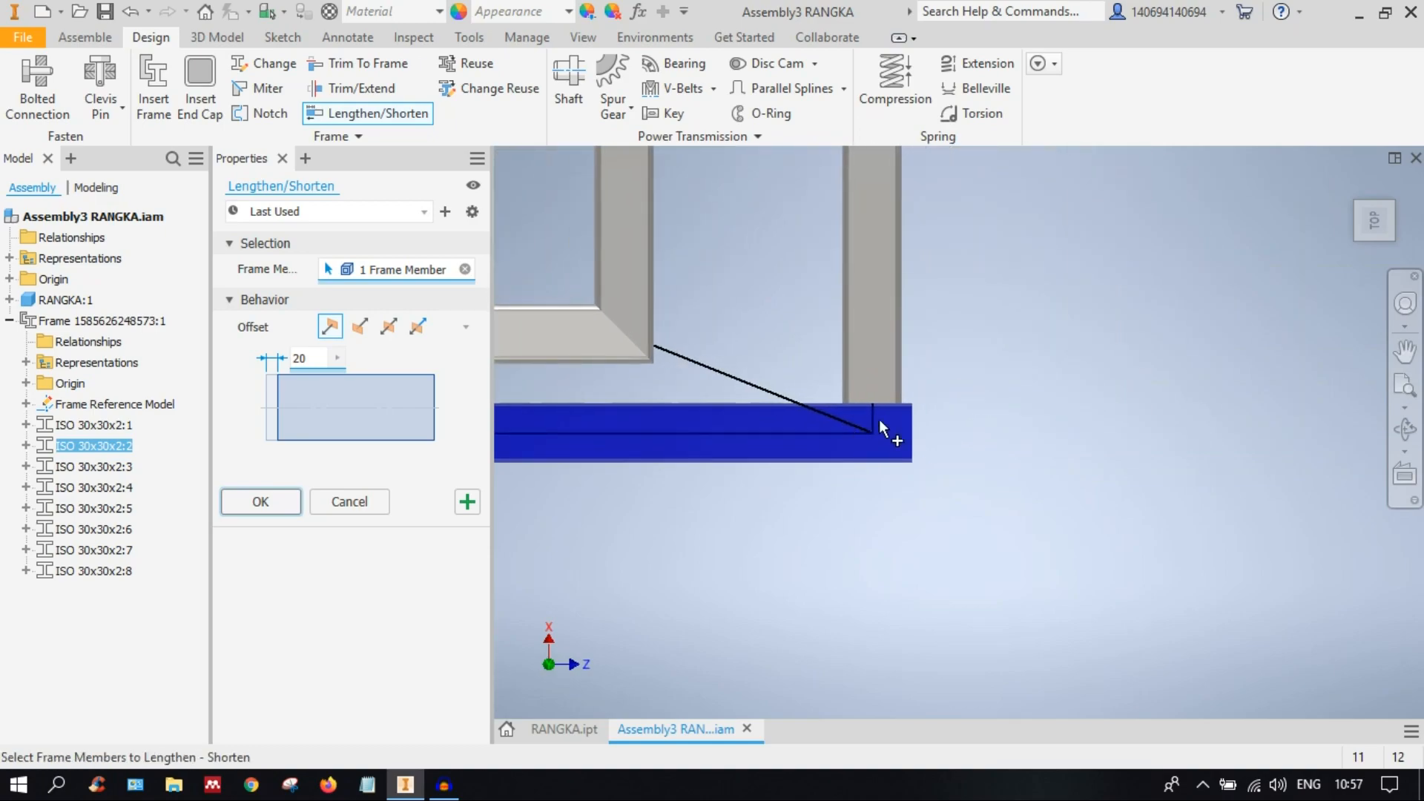
scroll(880, 420, down, 3)
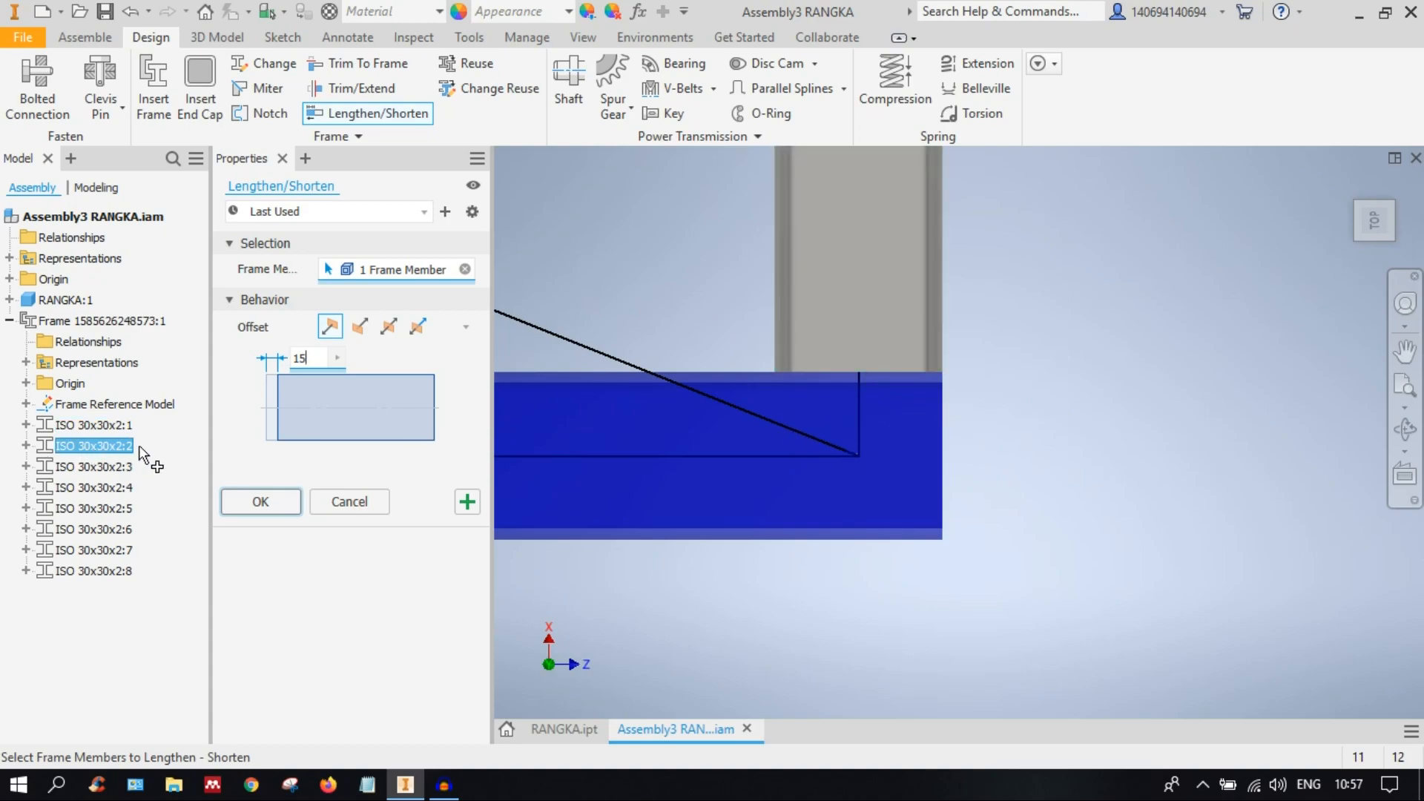
Step: Examine both ends of ISO 30x30x2:2 from above with the 15 mm offset at one end only
scroll(785, 487, up, 3)
middle_drag(785, 487, 1212, 476)
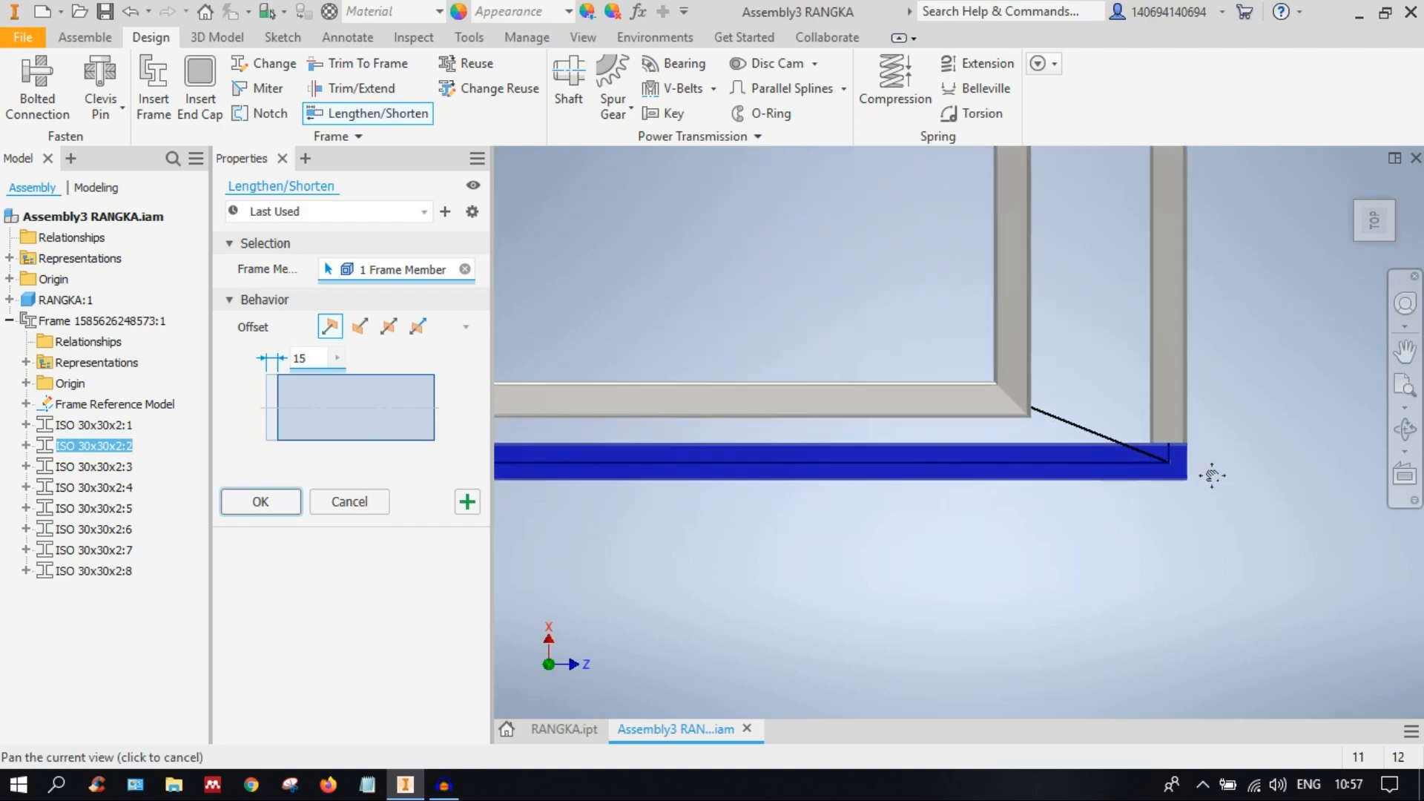
scroll(1212, 476, up, 5)
scroll(957, 445, down, 5)
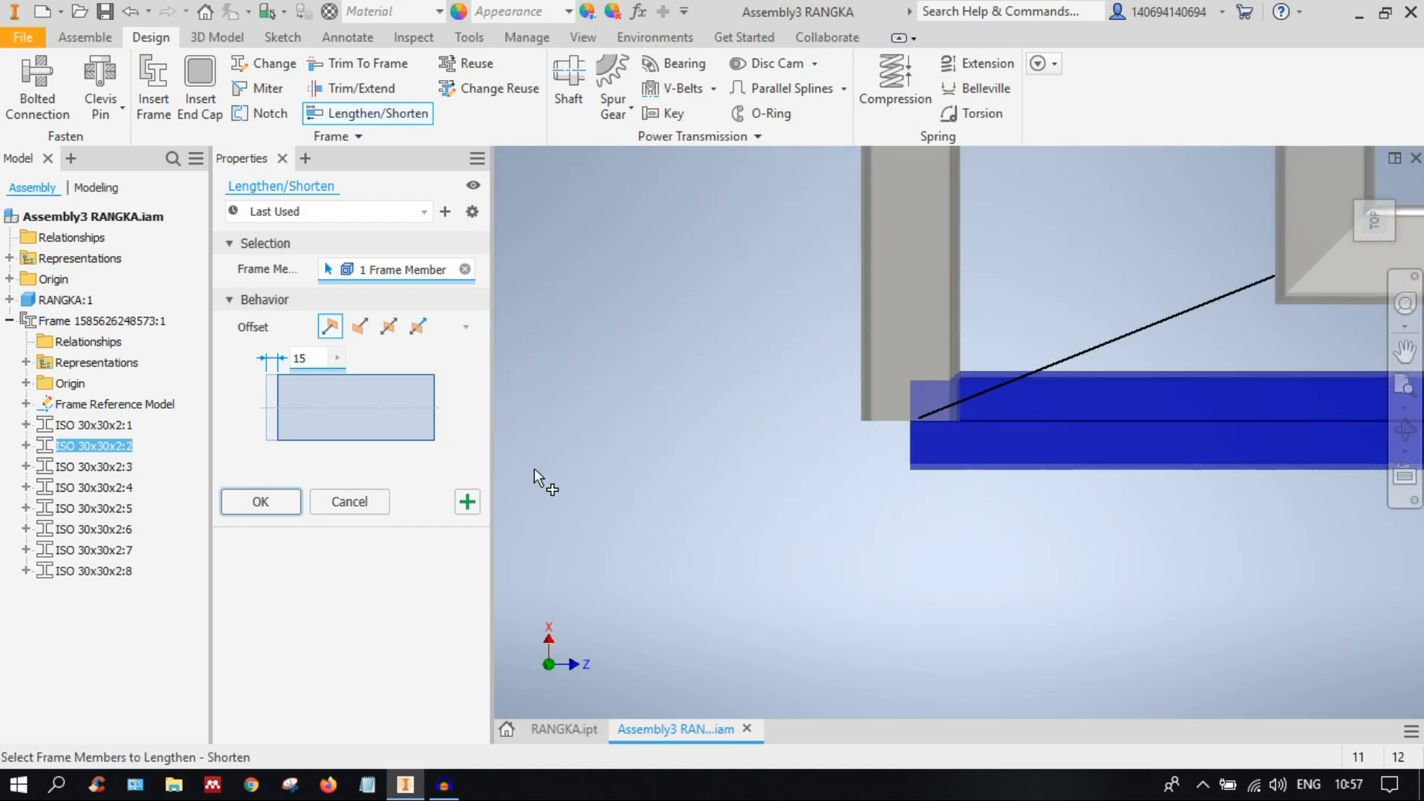
middle_drag(979, 445, 676, 494)
scroll(705, 494, up, 2)
scroll(889, 502, up, 3)
middle_drag(889, 502, 811, 430)
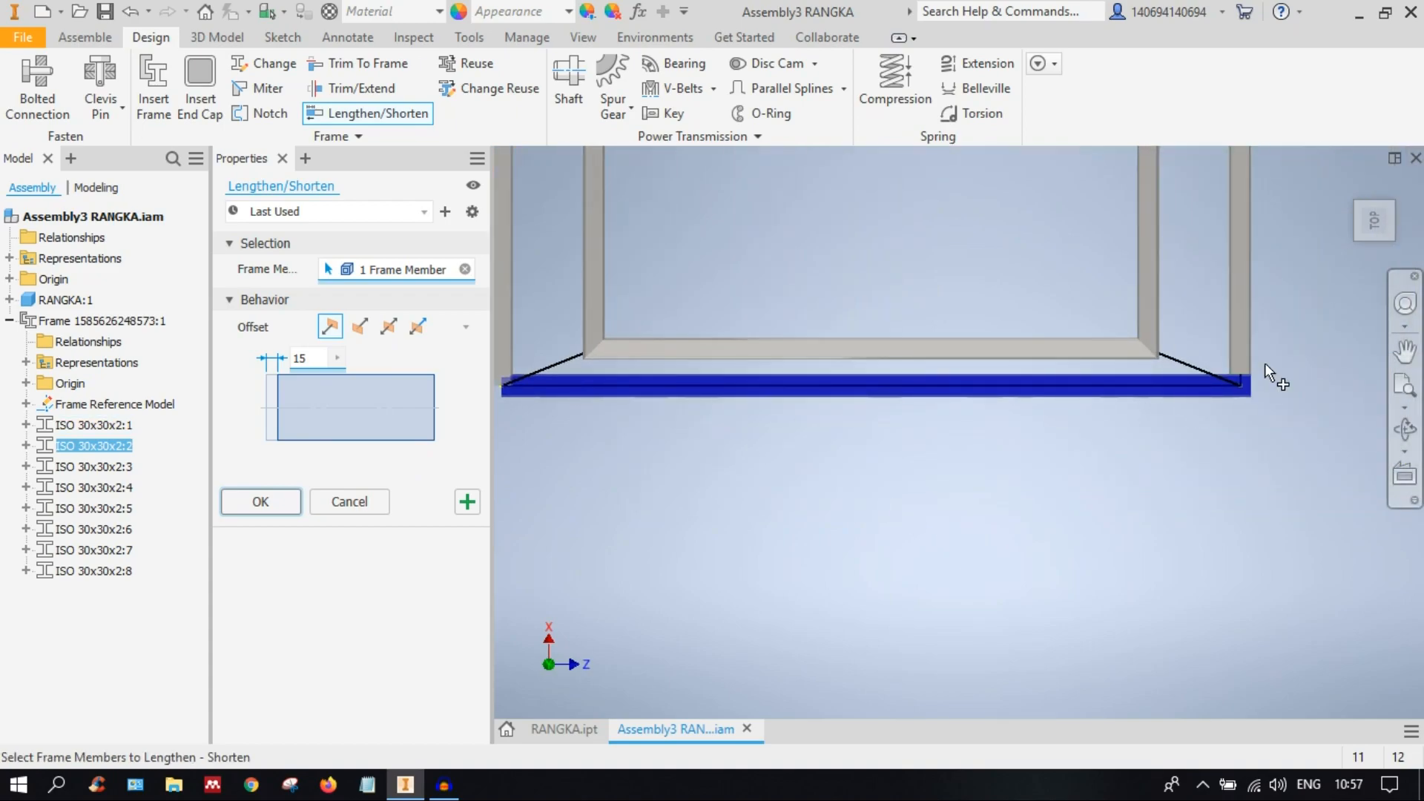
scroll(599, 402, down, 2)
middle_drag(599, 403, 638, 409)
scroll(598, 460, down, 3)
scroll(951, 476, up, 3)
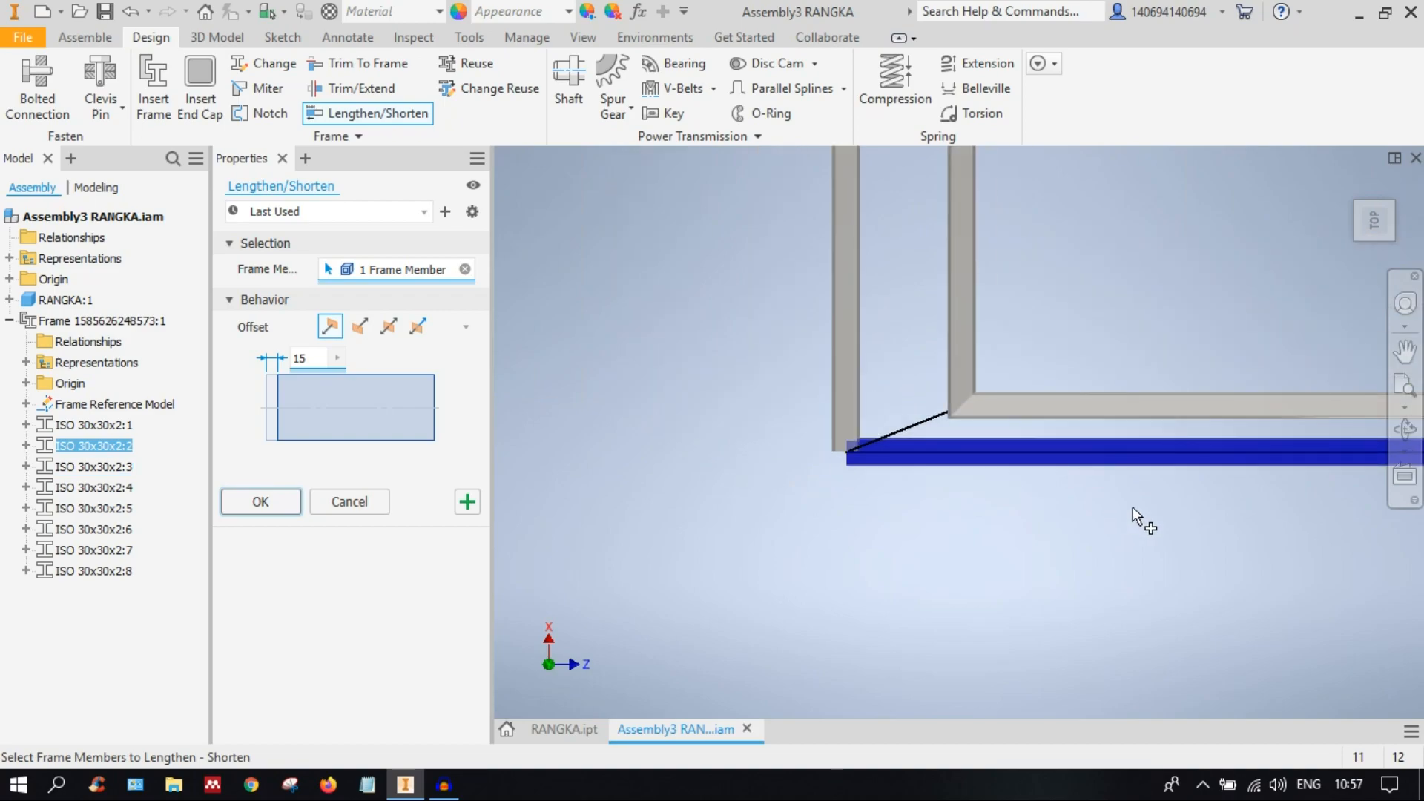
middle_drag(1133, 506, 999, 504)
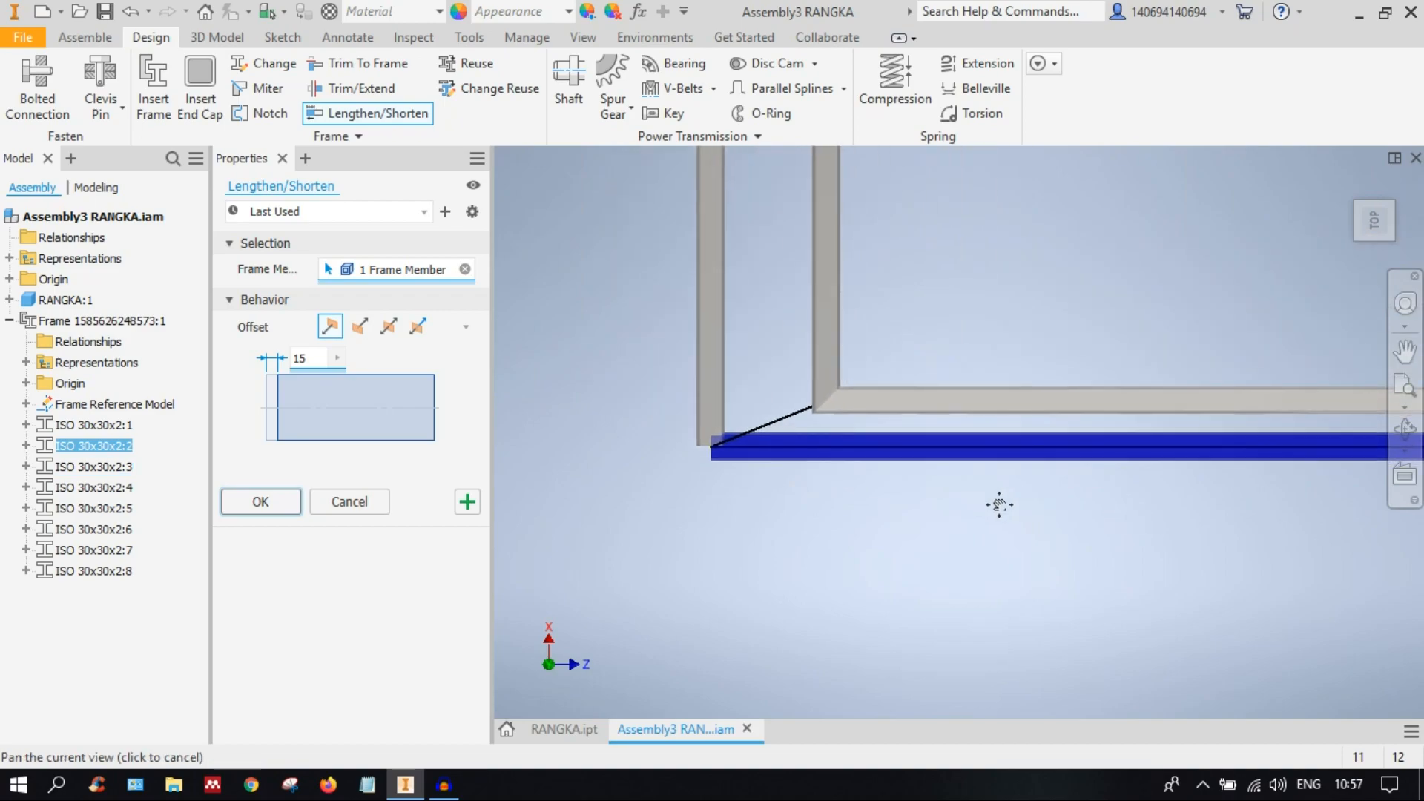
Step: Flip the 15 mm Lengthen/Shorten offset to the opposite end of ISO 30x30x2:2 and check that corner
click(358, 331)
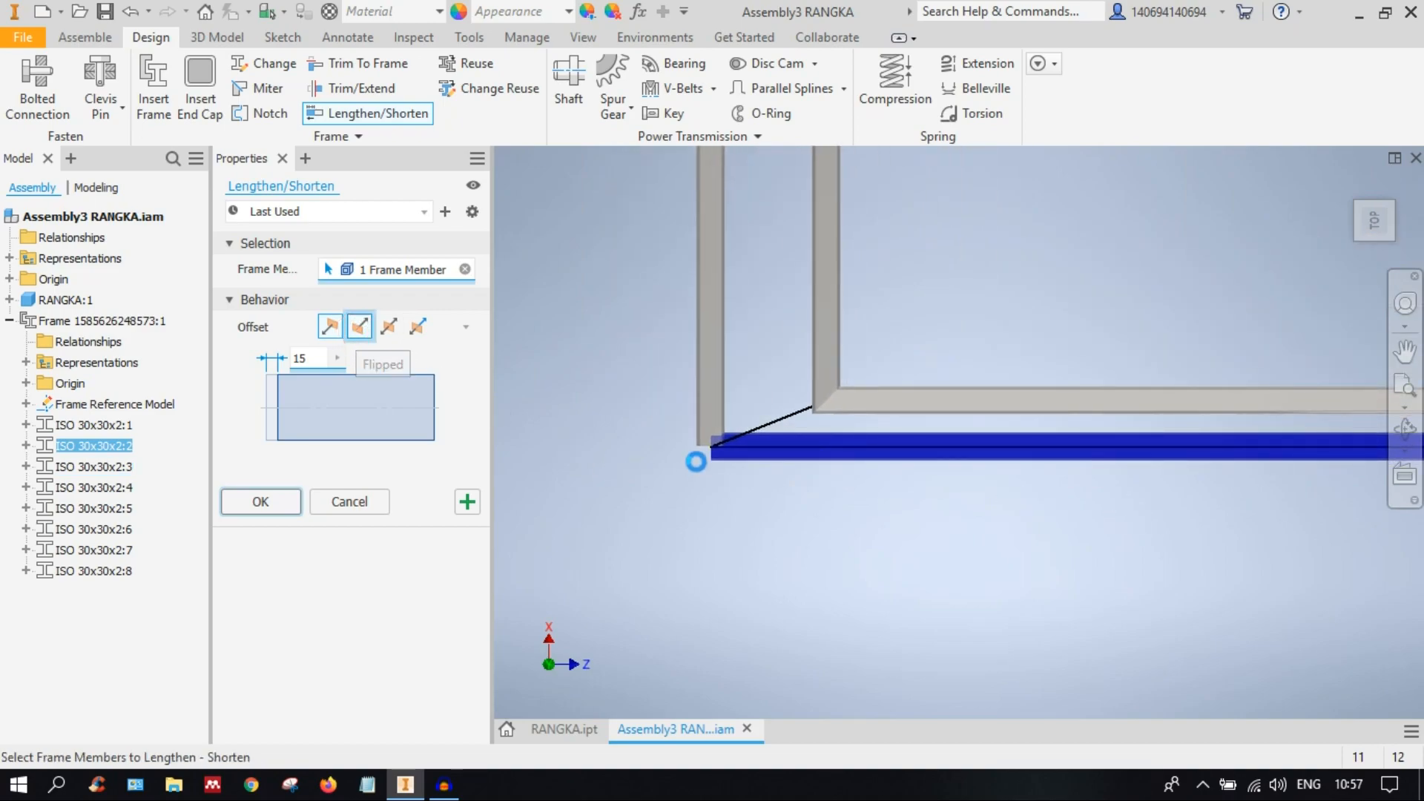
scroll(705, 443, down, 3)
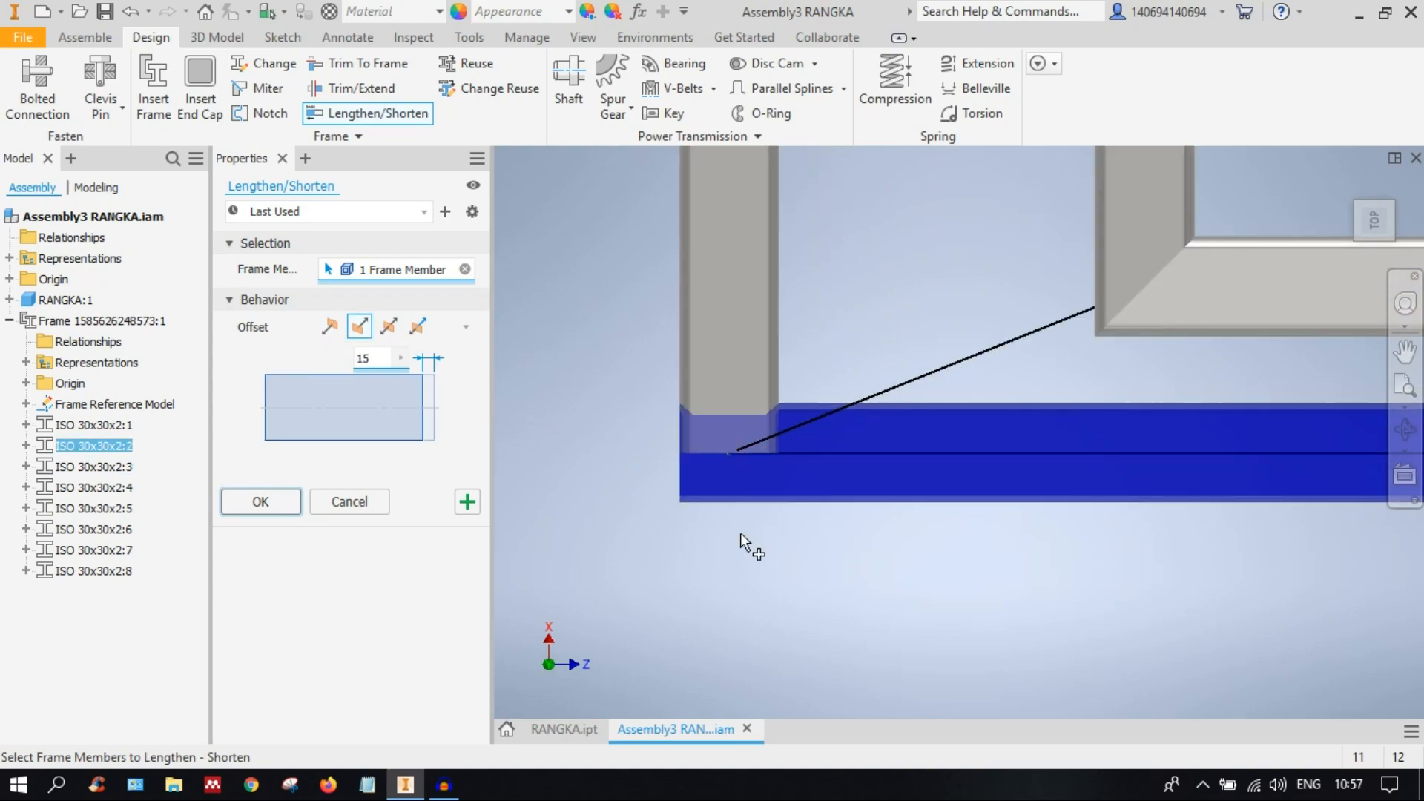
scroll(673, 392, up, 4)
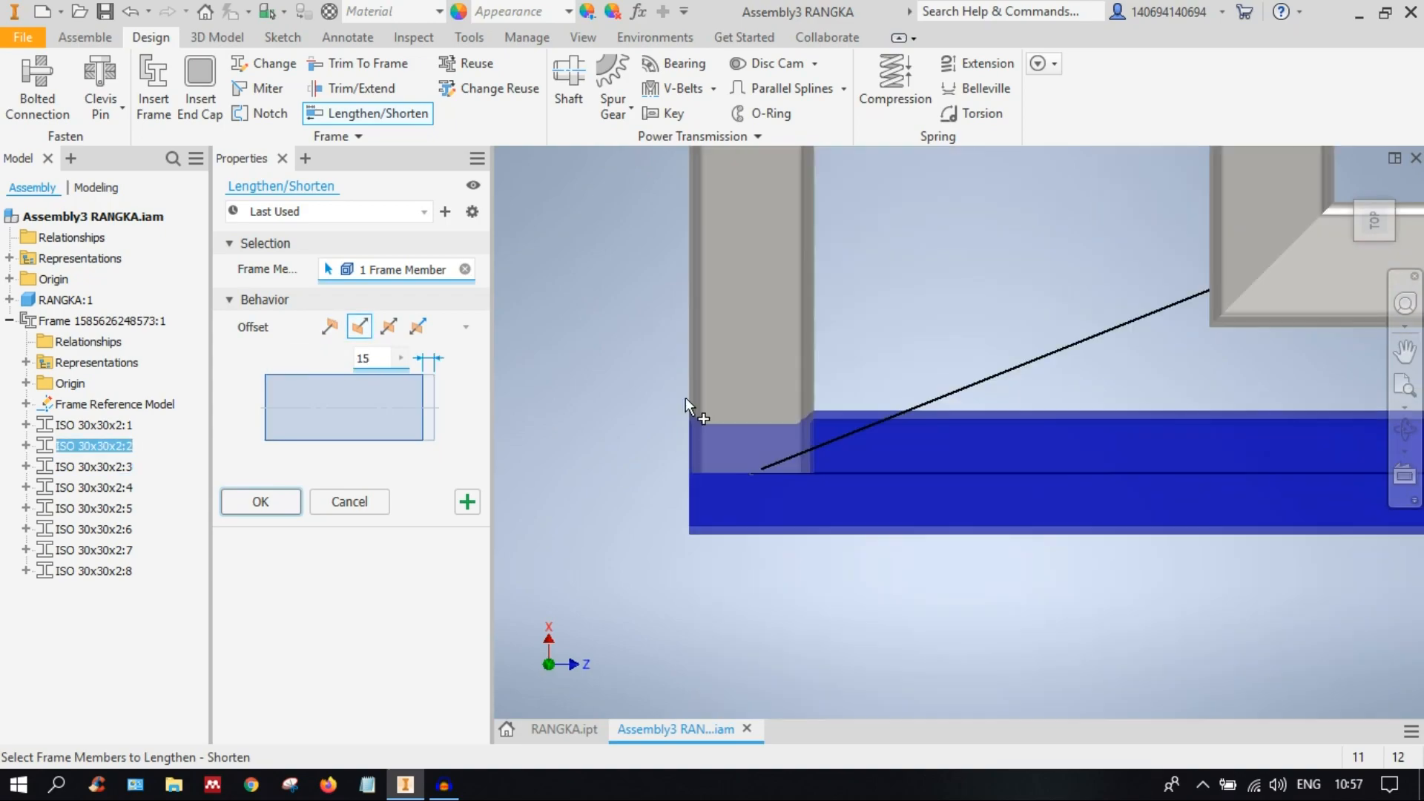
middle_drag(910, 435, 641, 444)
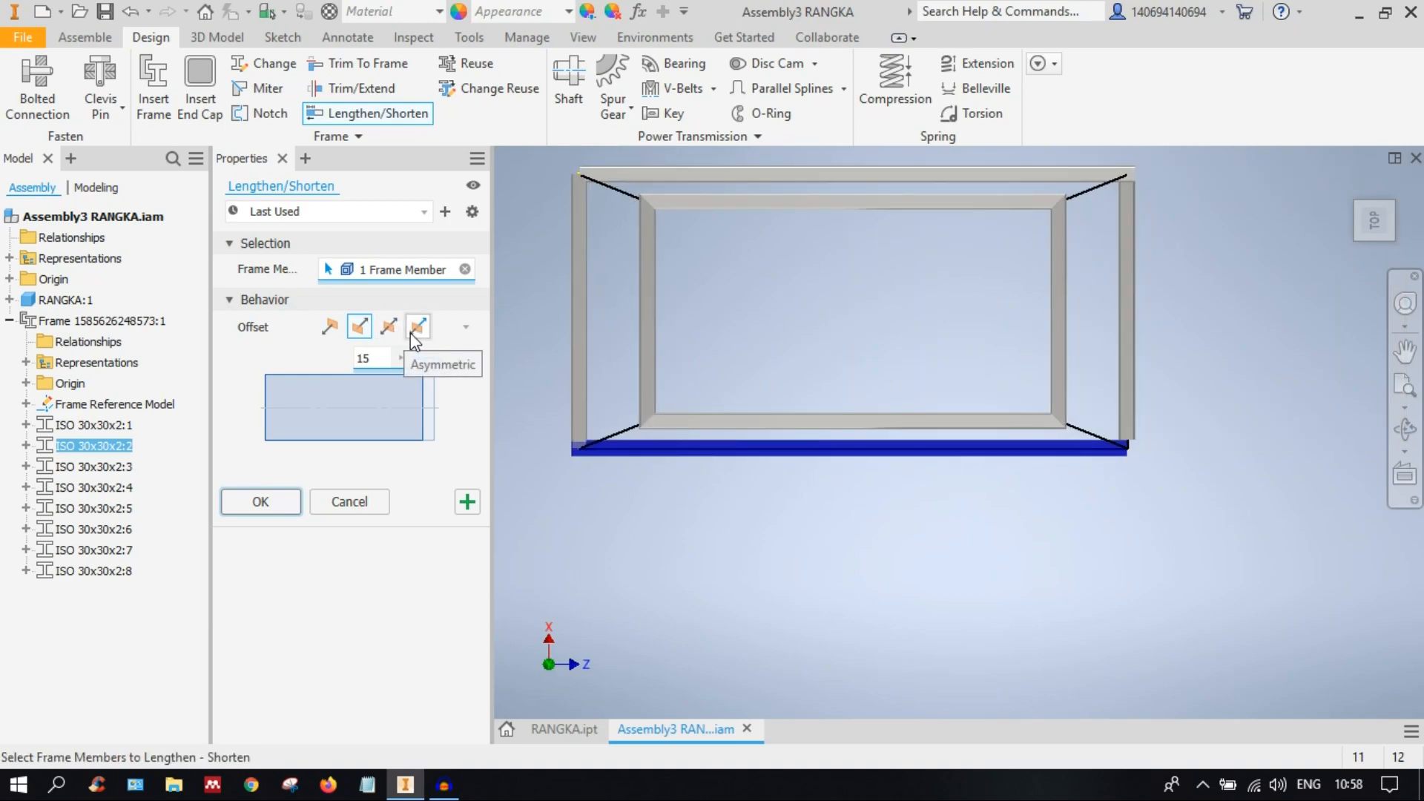
Step: Try an asymmetric offset on ISO 30x30x2:2 with 15 mm at one end and 30 mm at the other, inspecting both ends
click(413, 329)
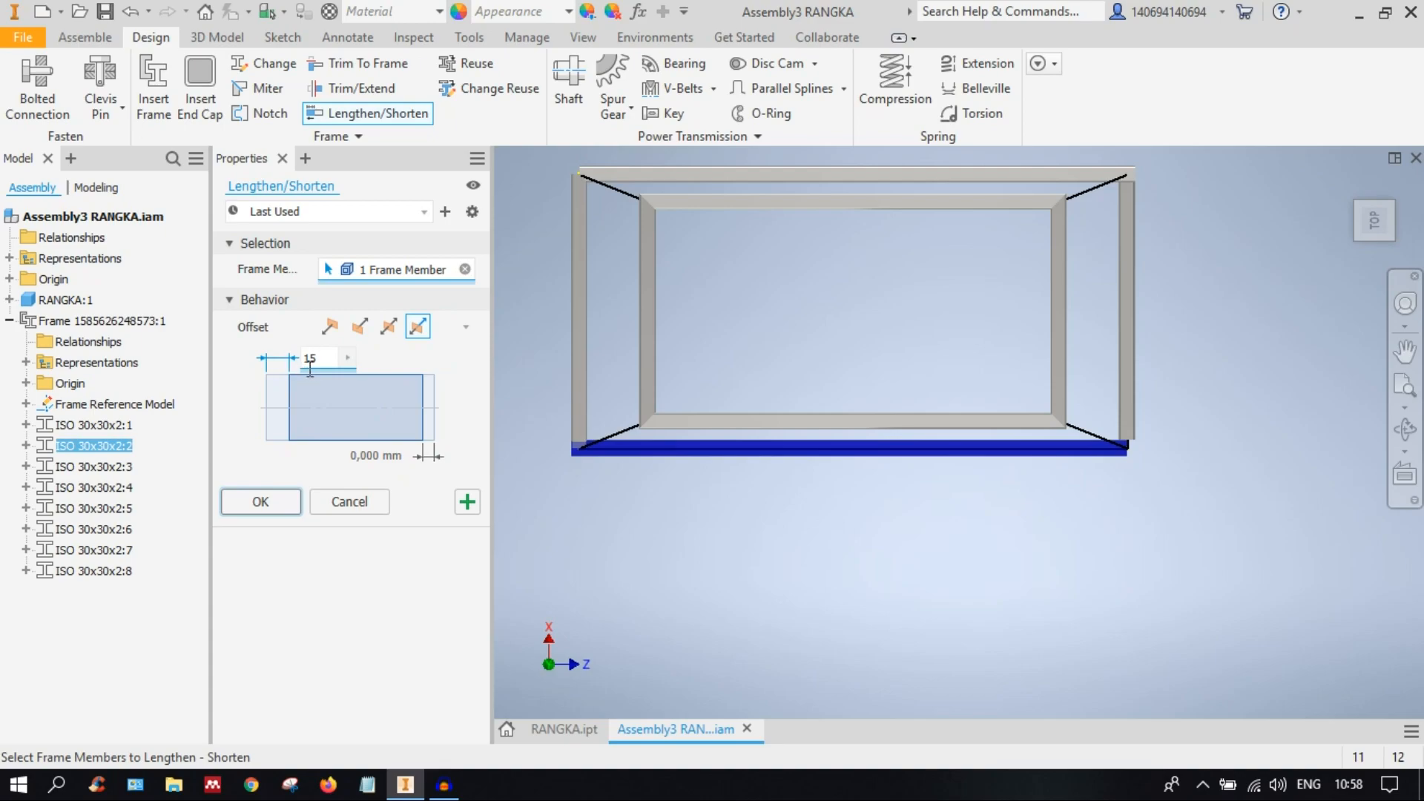
click(407, 466)
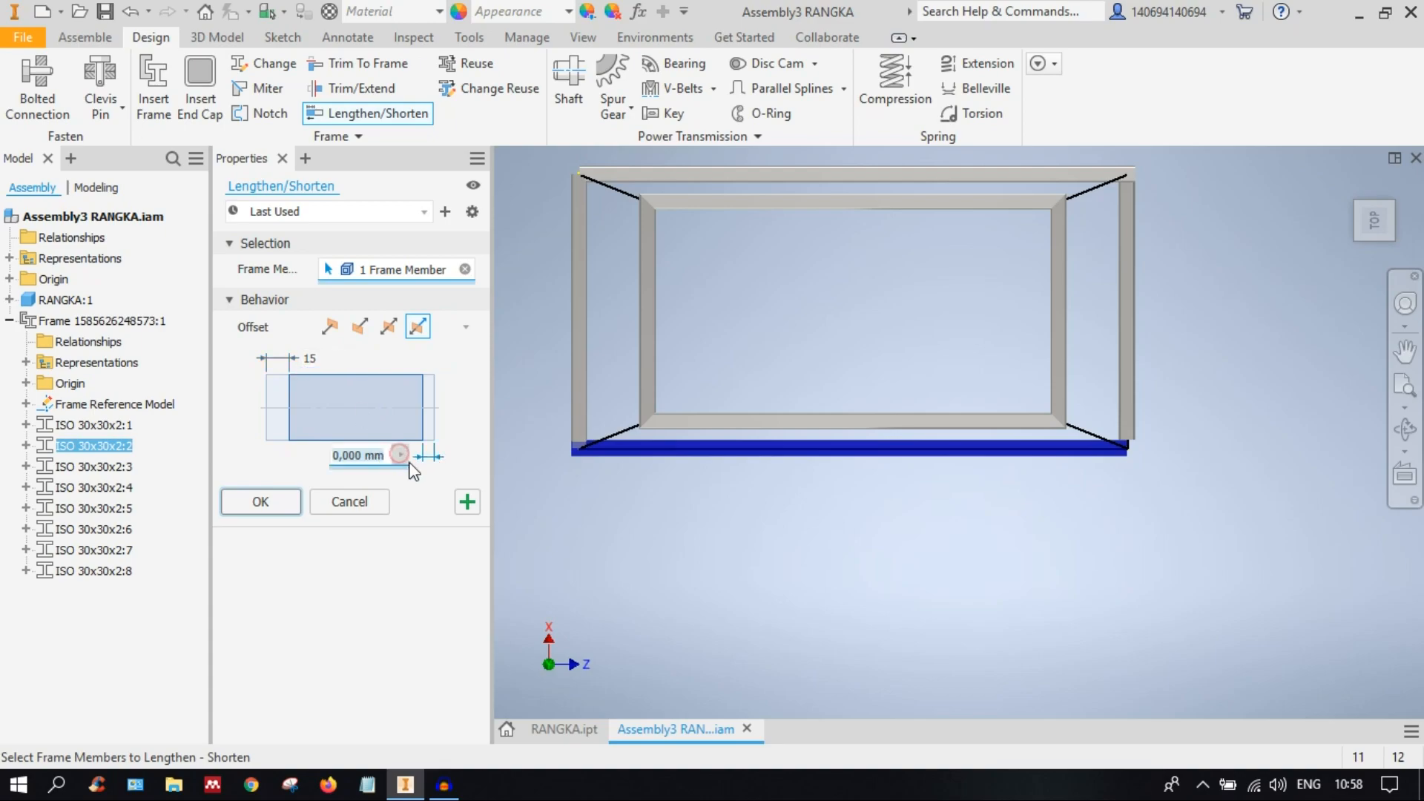
text(30)
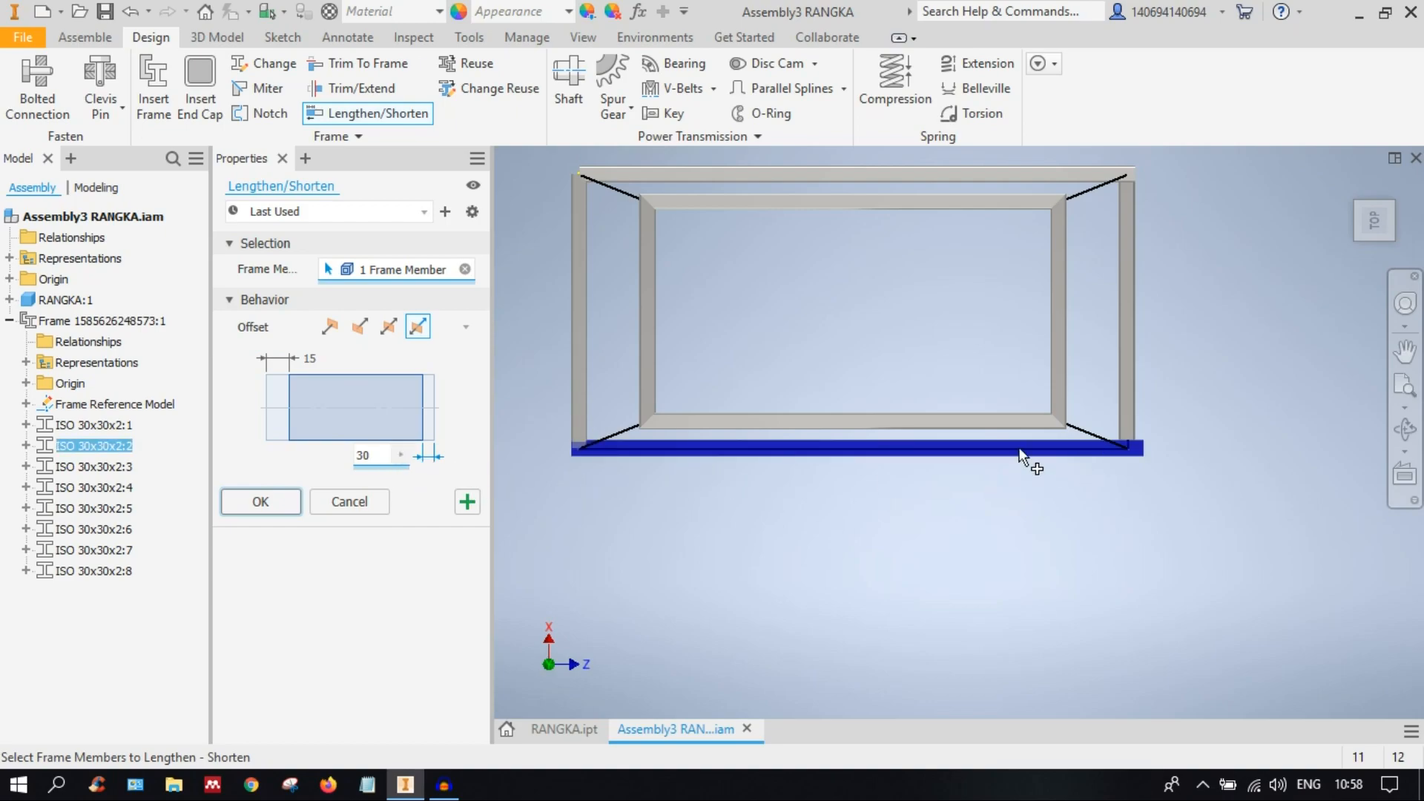
scroll(636, 452, down, 3)
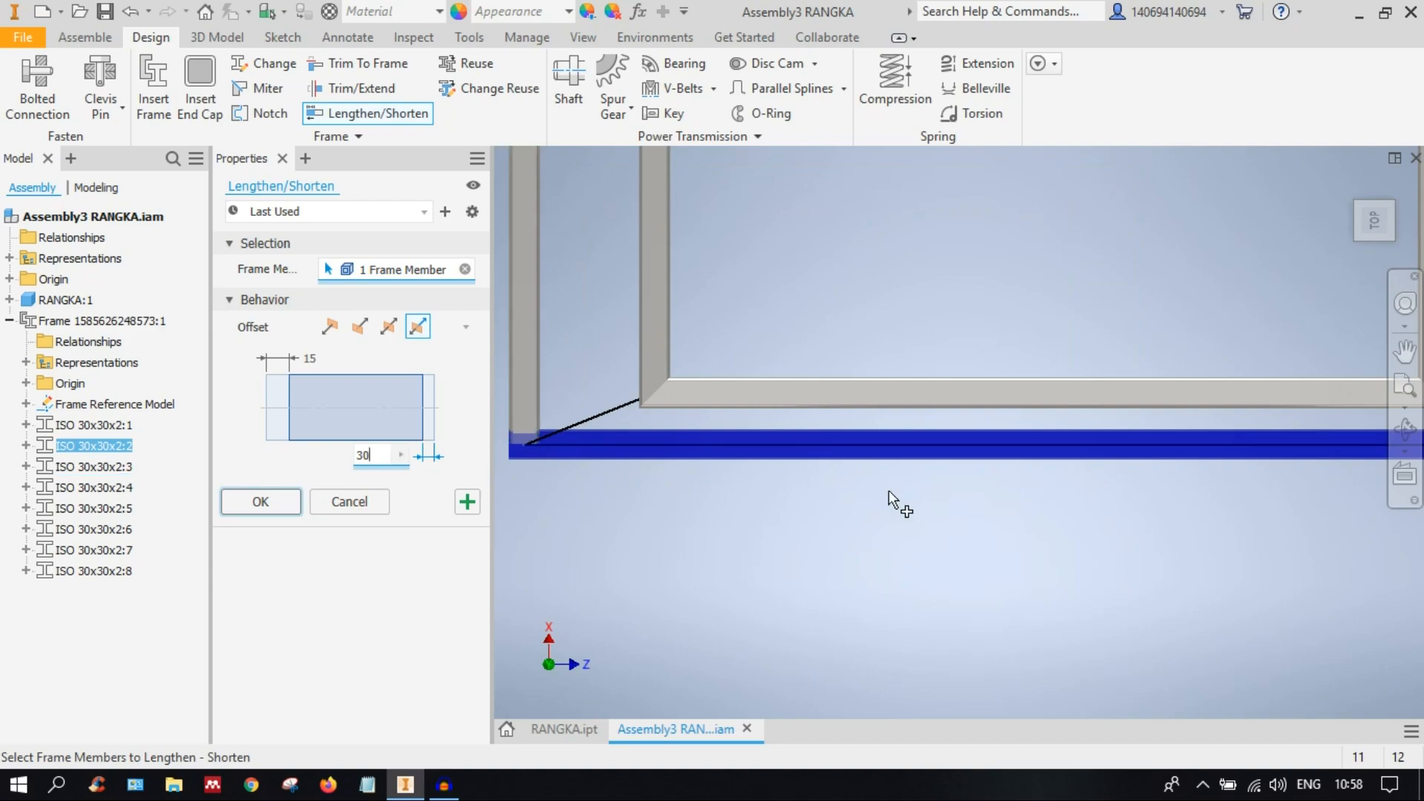
middle_drag(1224, 508, 544, 502)
middle_drag(661, 470, 1114, 386)
scroll(1075, 454, down, 3)
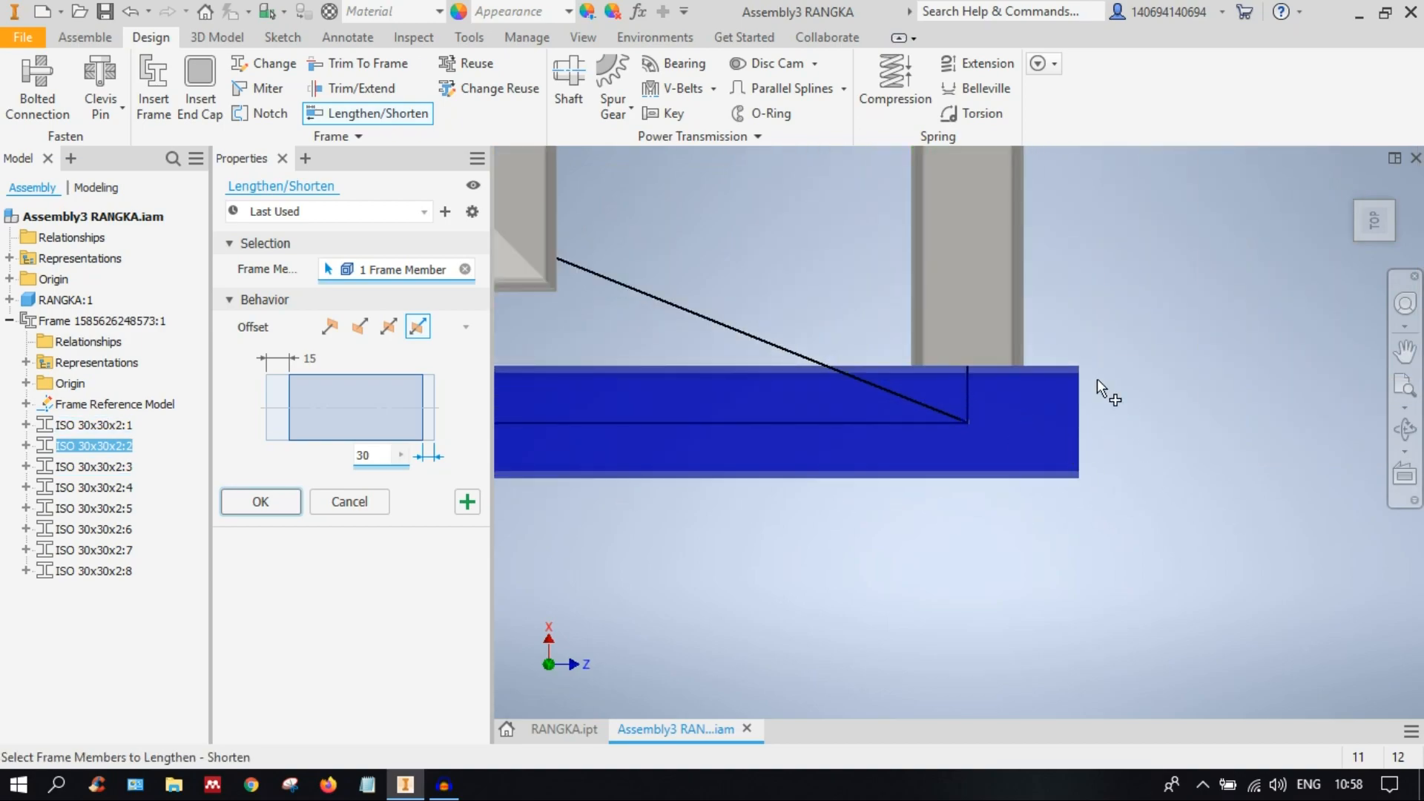
scroll(856, 463, up, 3)
middle_drag(856, 463, 1254, 486)
scroll(671, 429, down, 4)
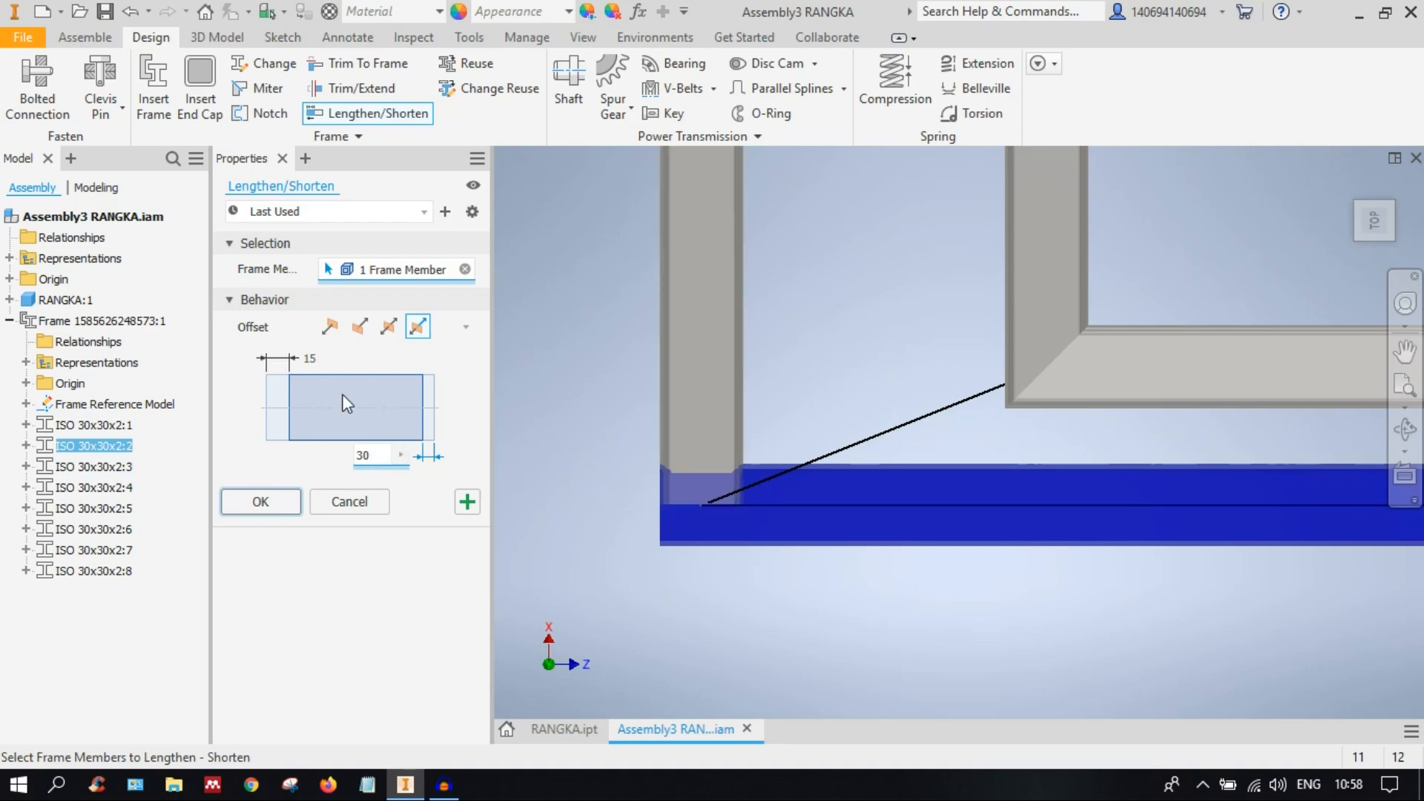
scroll(907, 460, down, 10)
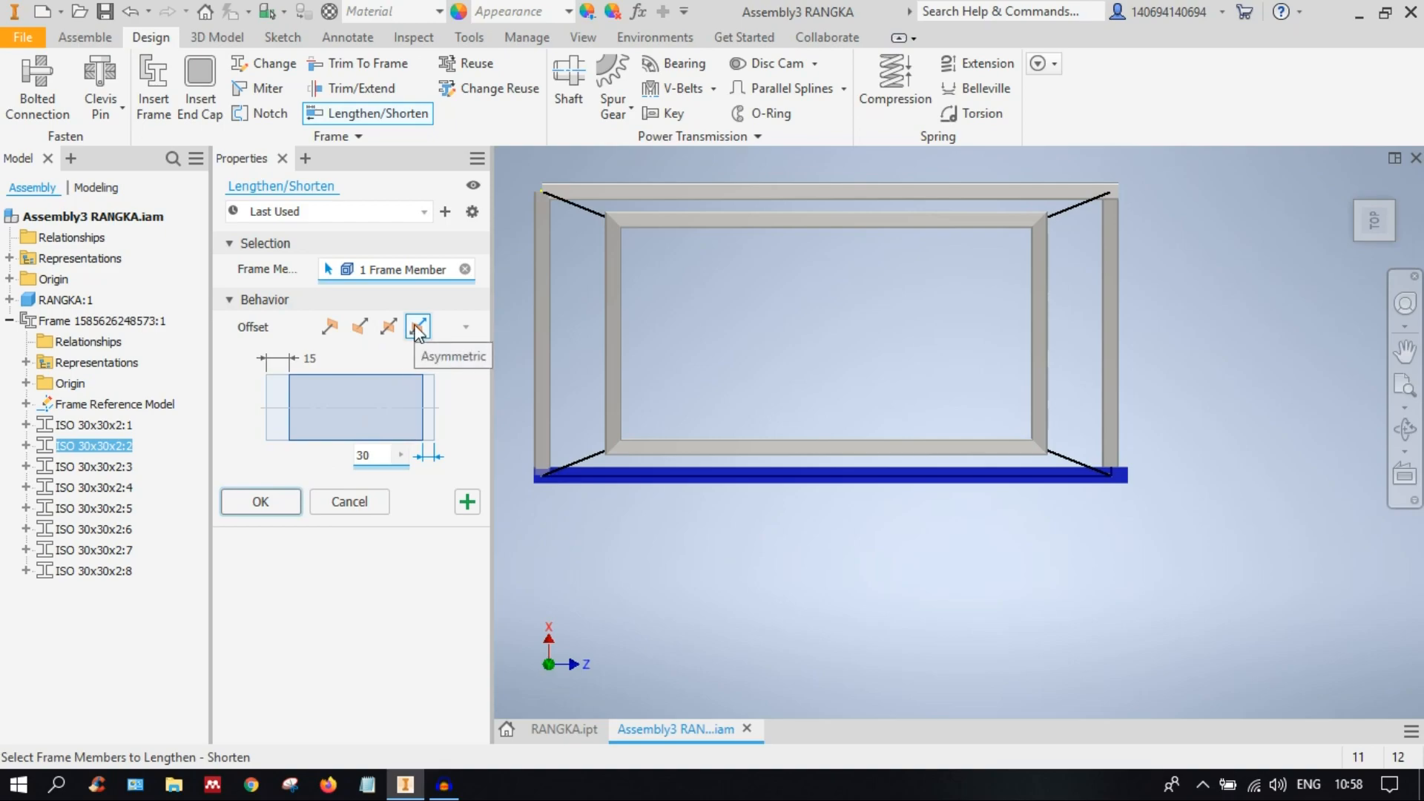
Step: Switch the offset to symmetric at 15 mm and apply the lengthening to ISO 30x30x2:2
click(388, 325)
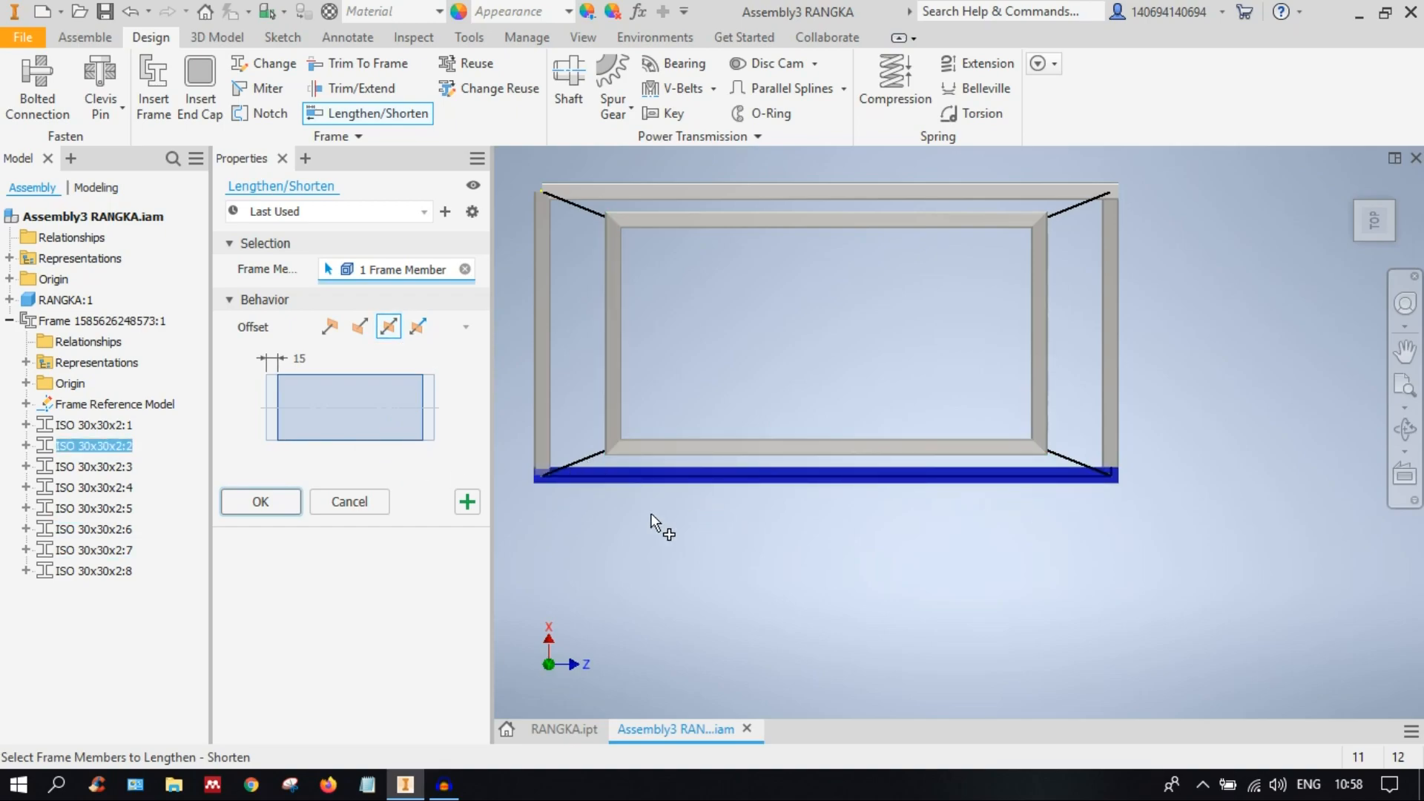
click(260, 502)
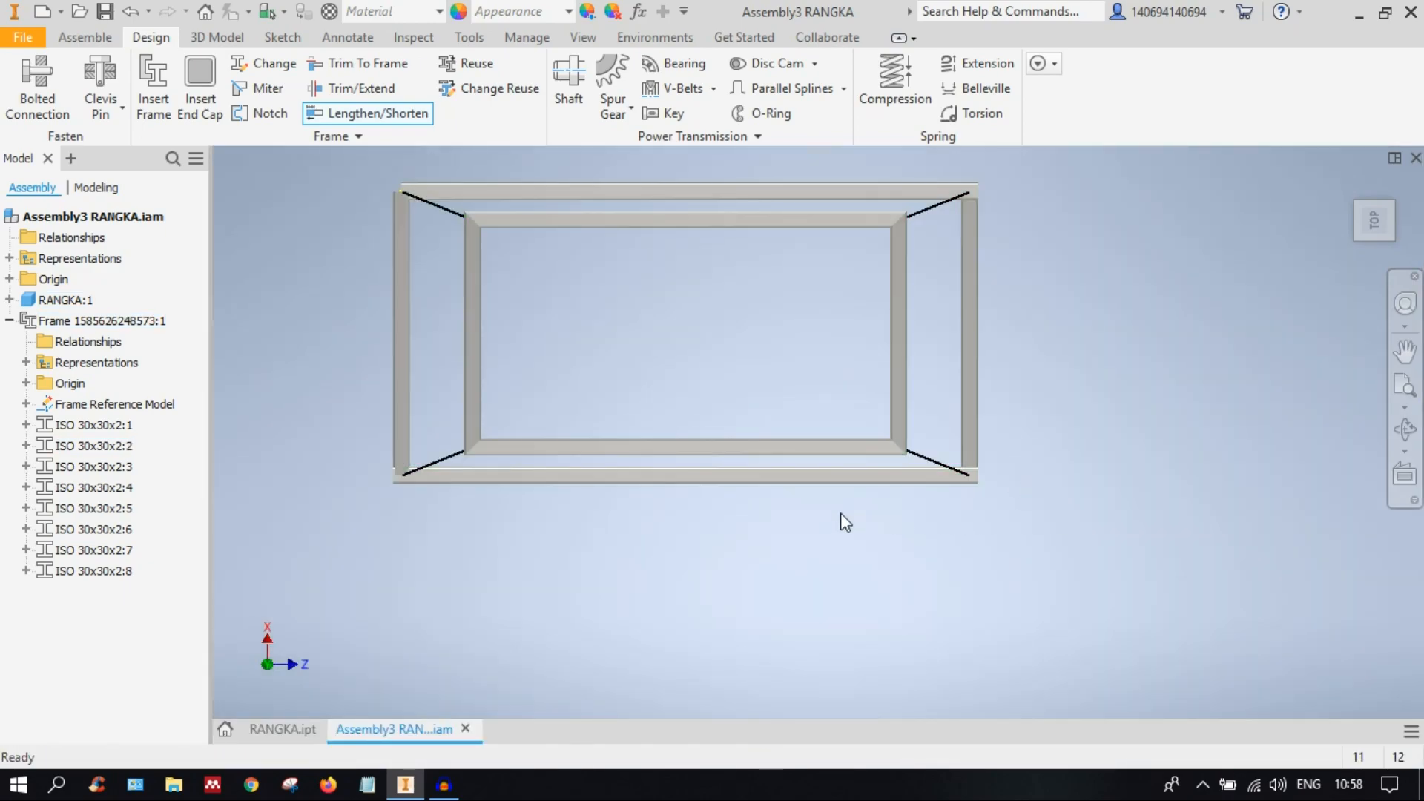
Step: Inspect the lengthened member's corner joint up close, including from the back and from an angled overall view
shift+middle_drag(611, 553, 692, 501)
shift+middle_drag(569, 497, 357, 495)
scroll(359, 496, up, 7)
middle_drag(630, 562, 872, 503)
scroll(873, 502, down, 5)
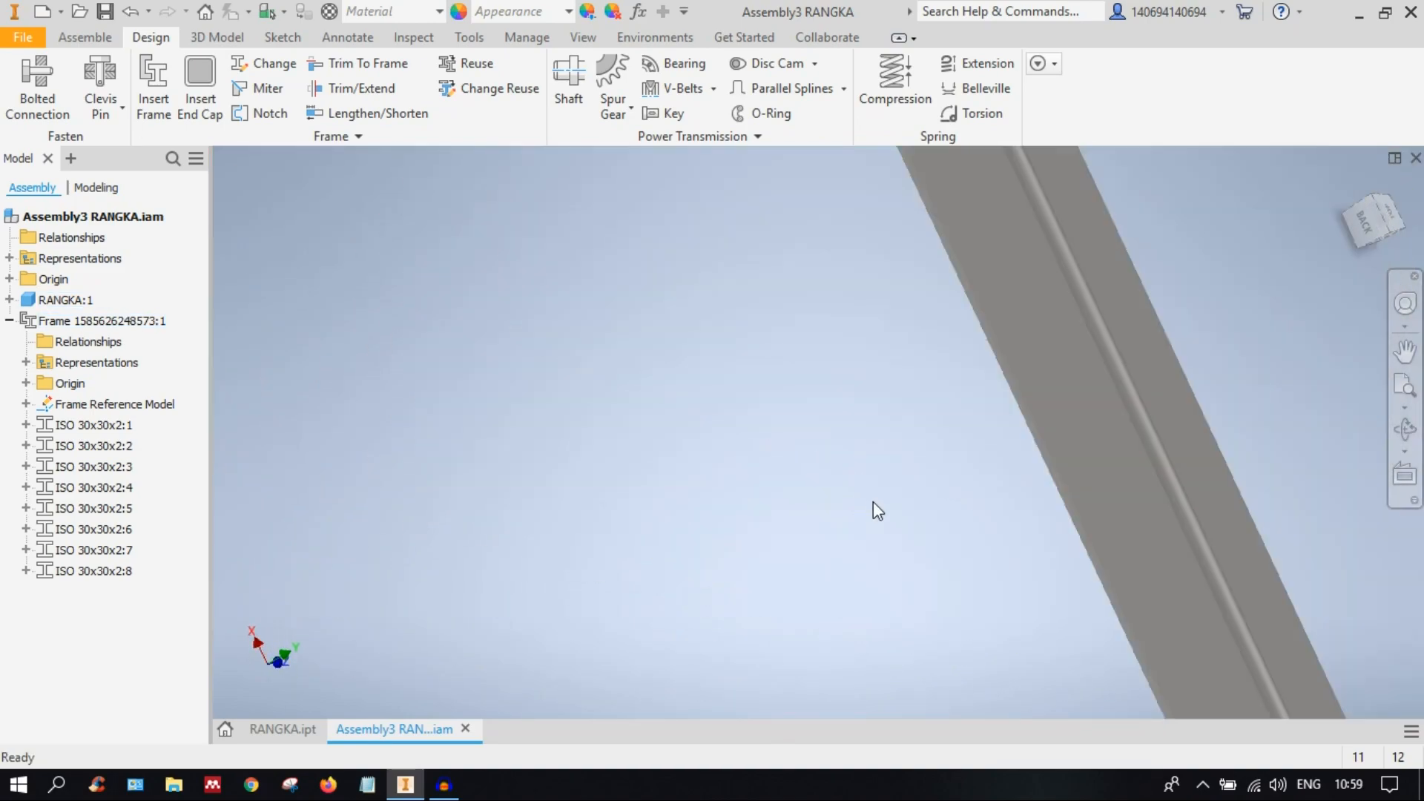
middle_drag(1105, 521, 819, 283)
scroll(779, 441, up, 3)
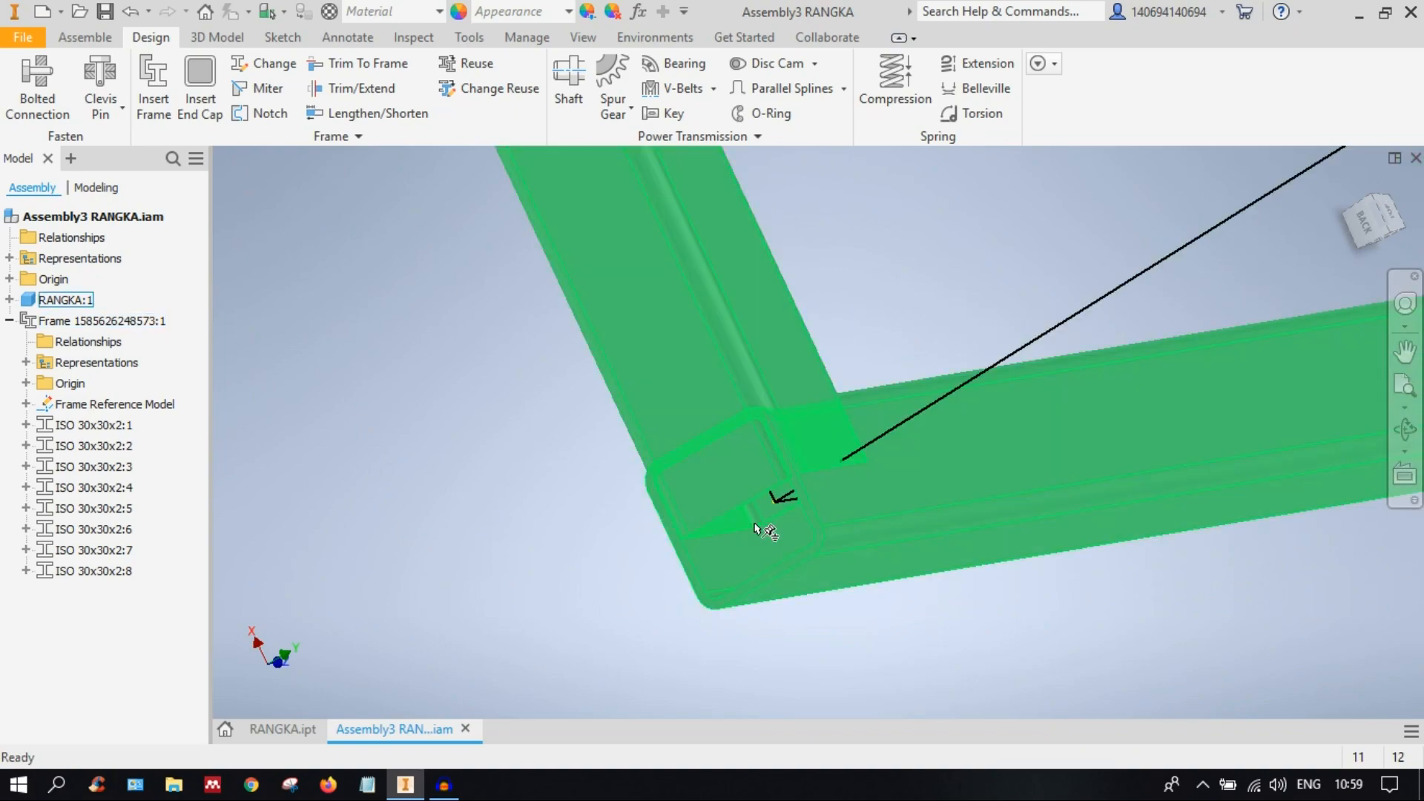
scroll(738, 530, up, 3)
scroll(758, 450, down, 3)
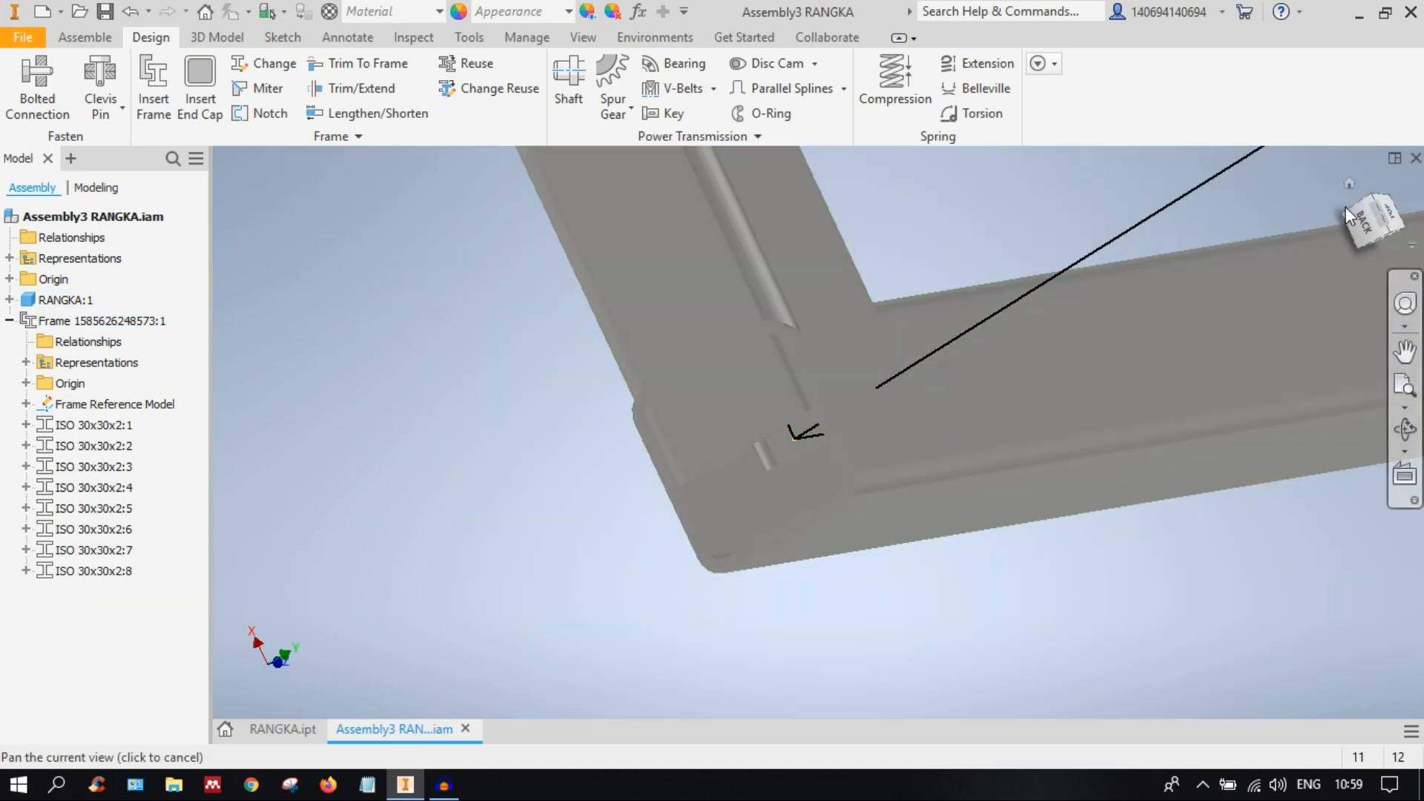
click(1368, 232)
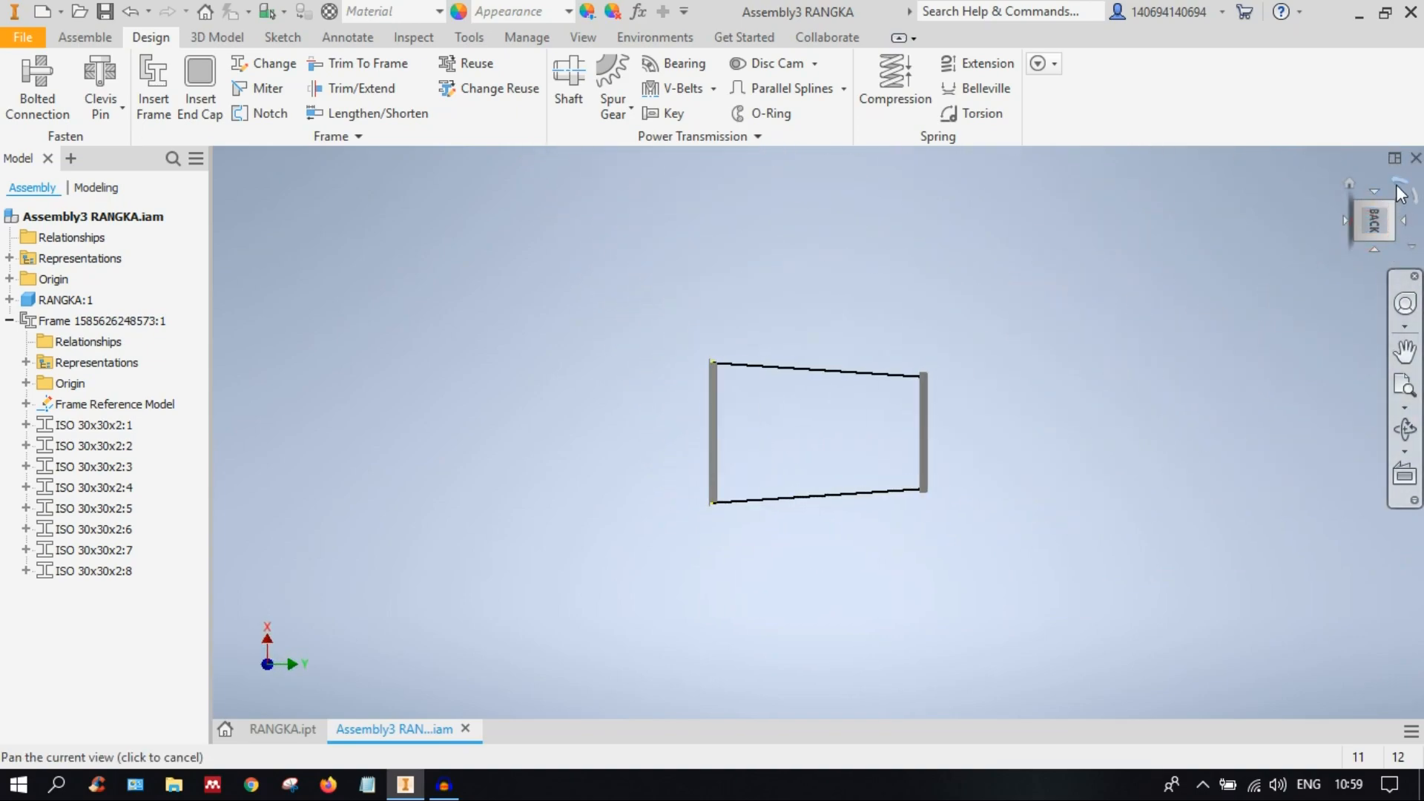
click(1399, 209)
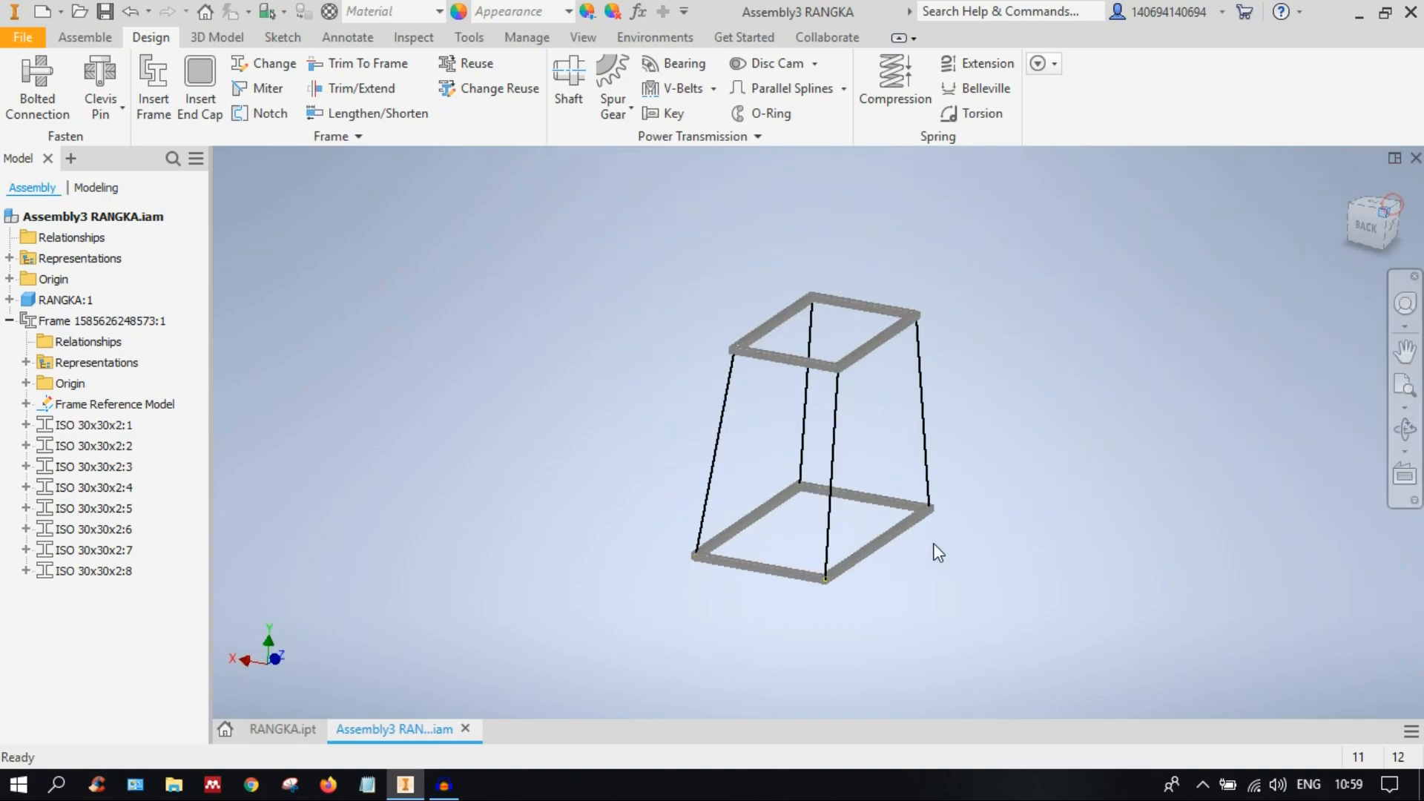
Step: Trim ISO 30x30x2:3 to the inner side face of ISO 30x30x2:2 with Trim/Extend at 0 mm offset
scroll(772, 615, up, 10)
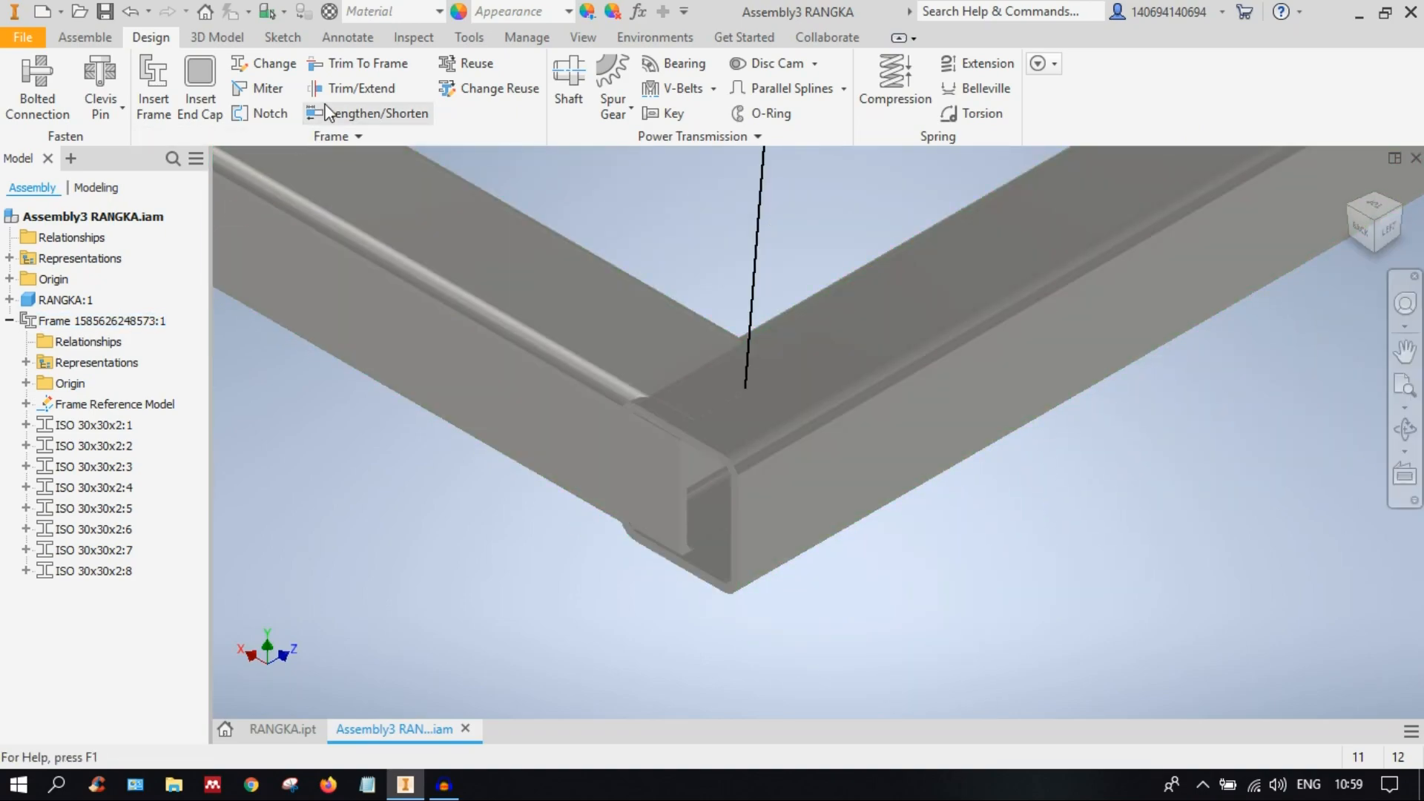
click(363, 89)
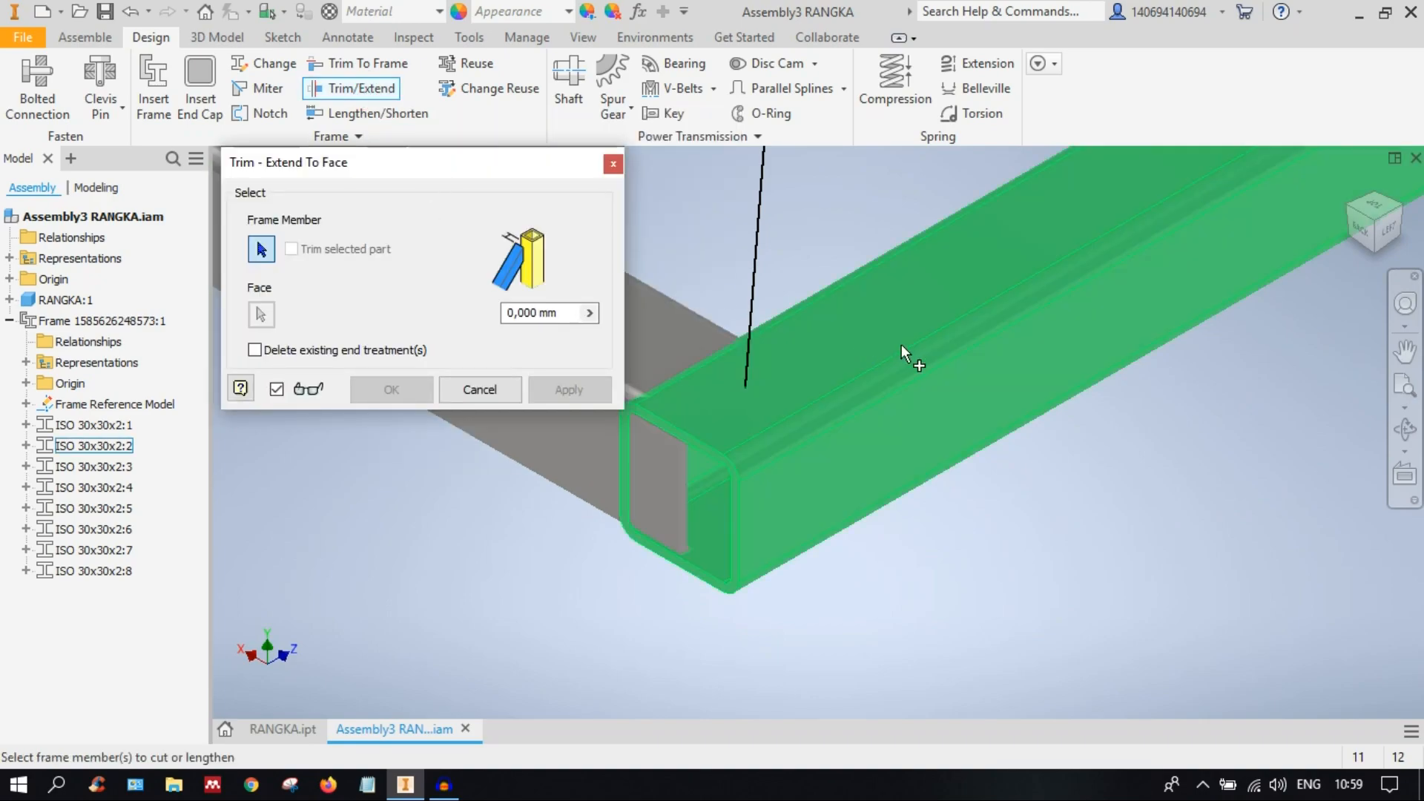
middle_drag(901, 345, 1138, 344)
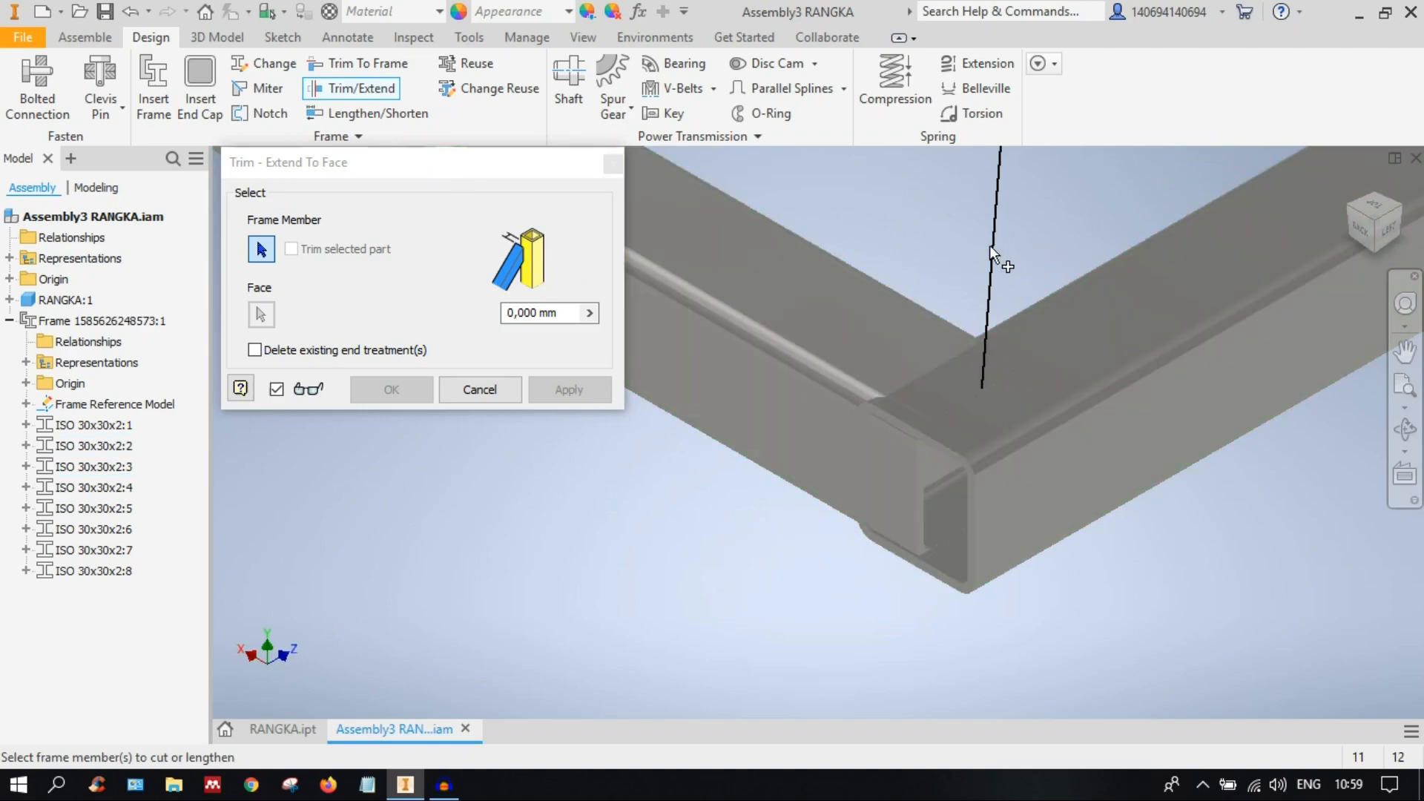
click(840, 328)
click(263, 316)
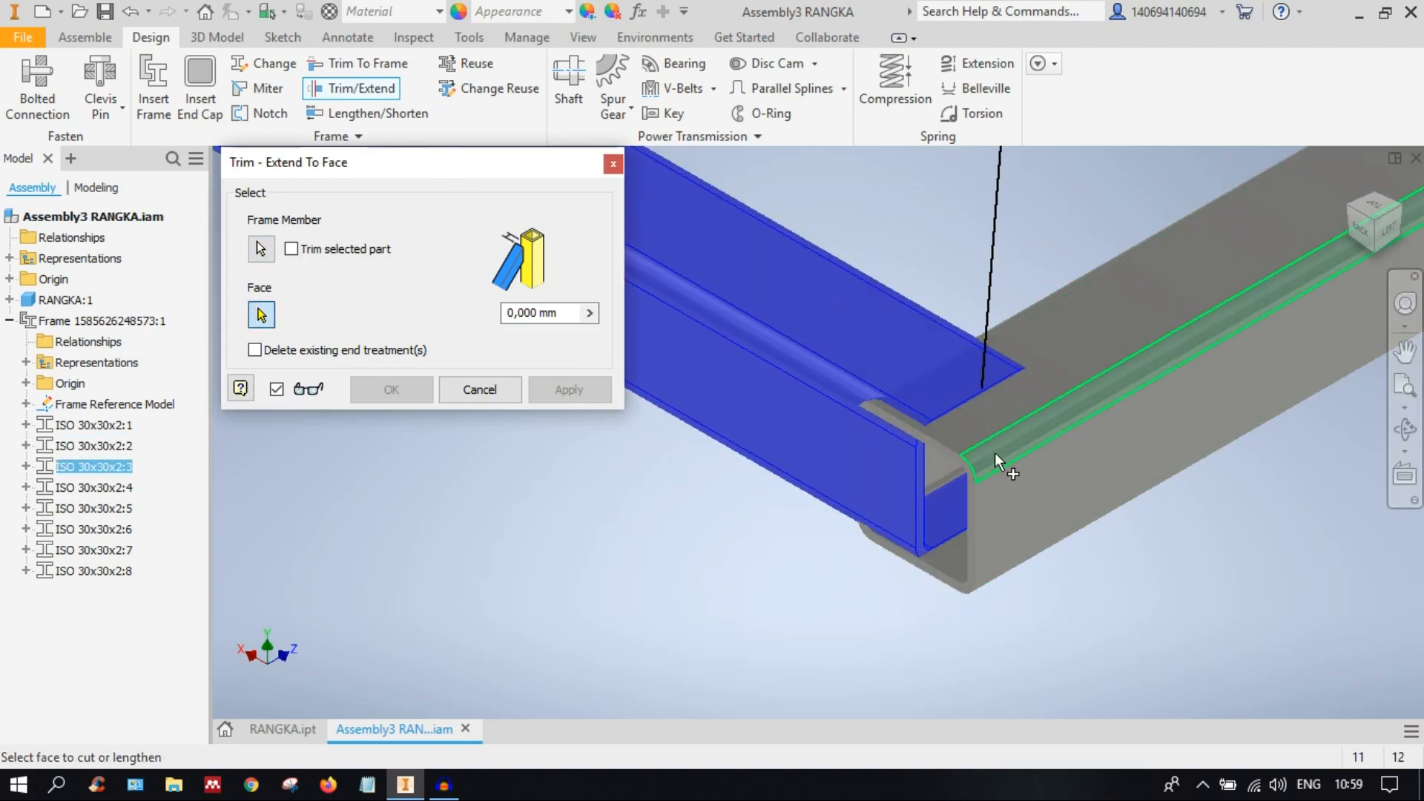
shift+middle_drag(920, 460, 973, 470)
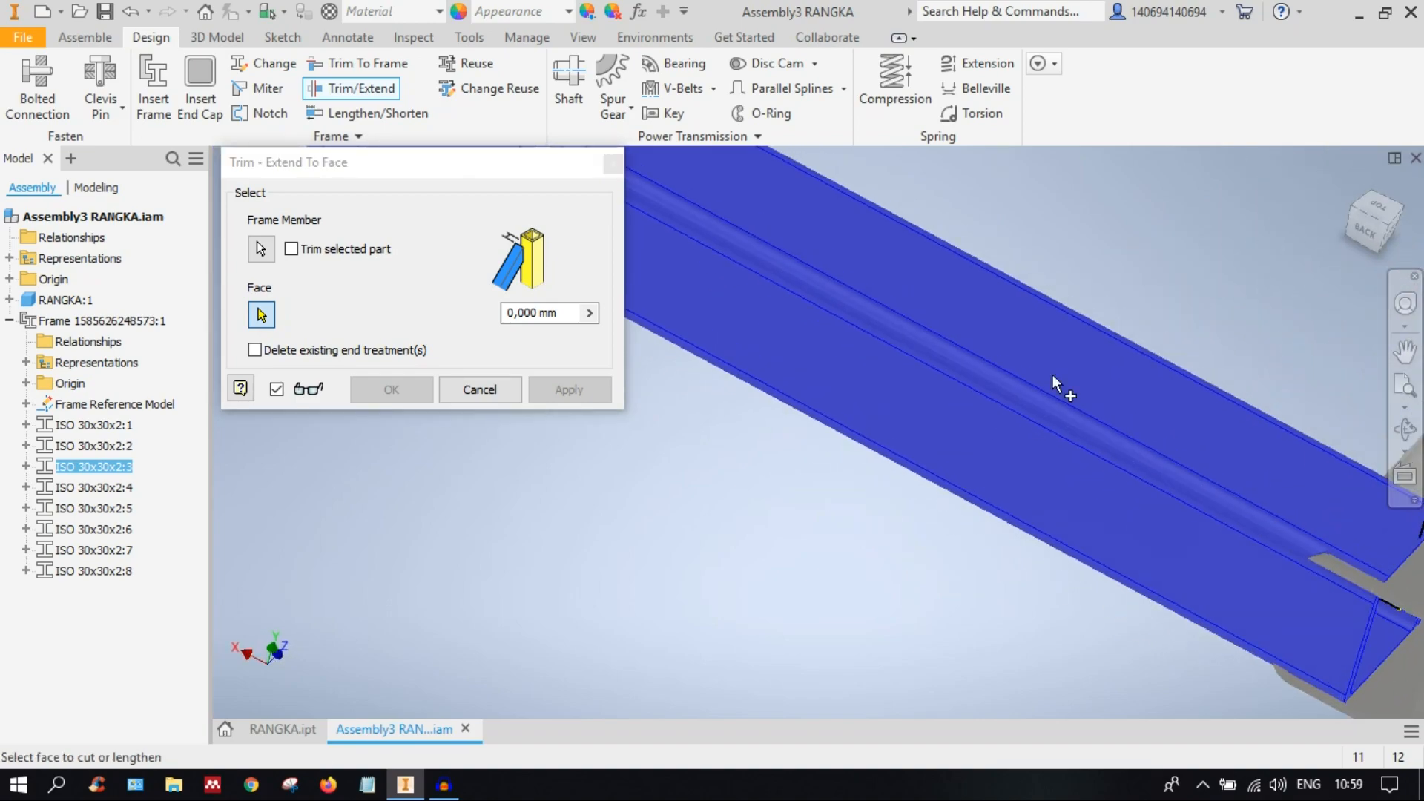
click(1350, 199)
scroll(958, 487, down, 8)
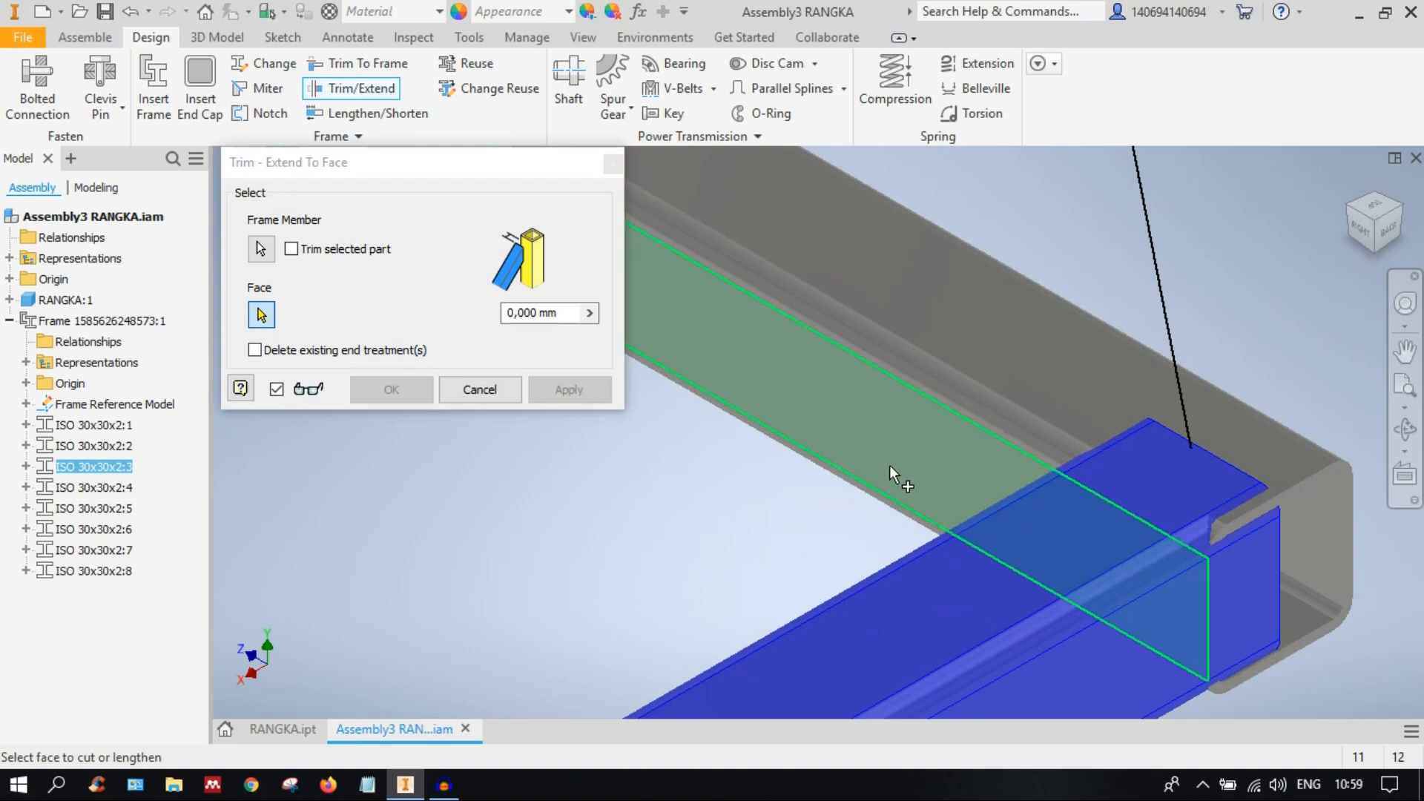
click(882, 423)
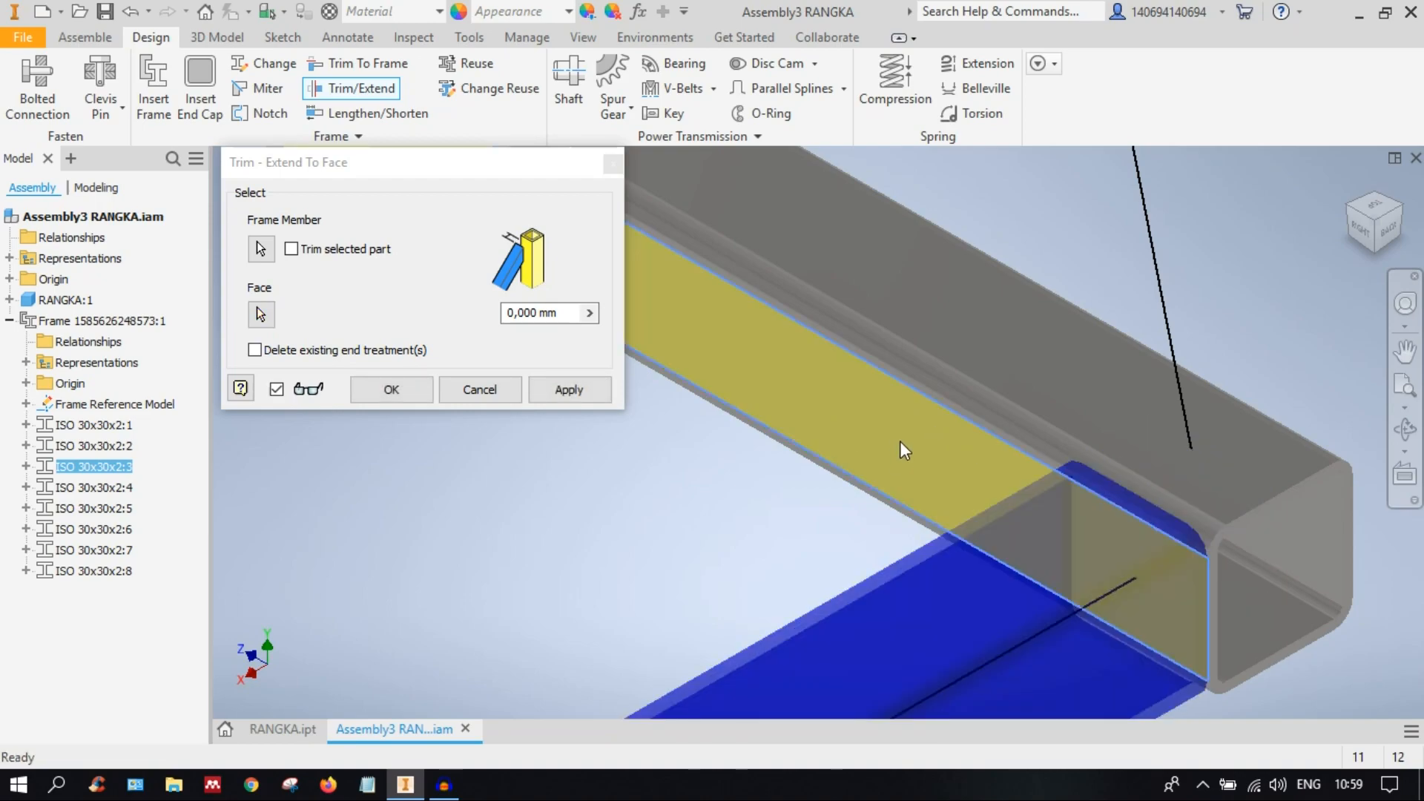
click(391, 389)
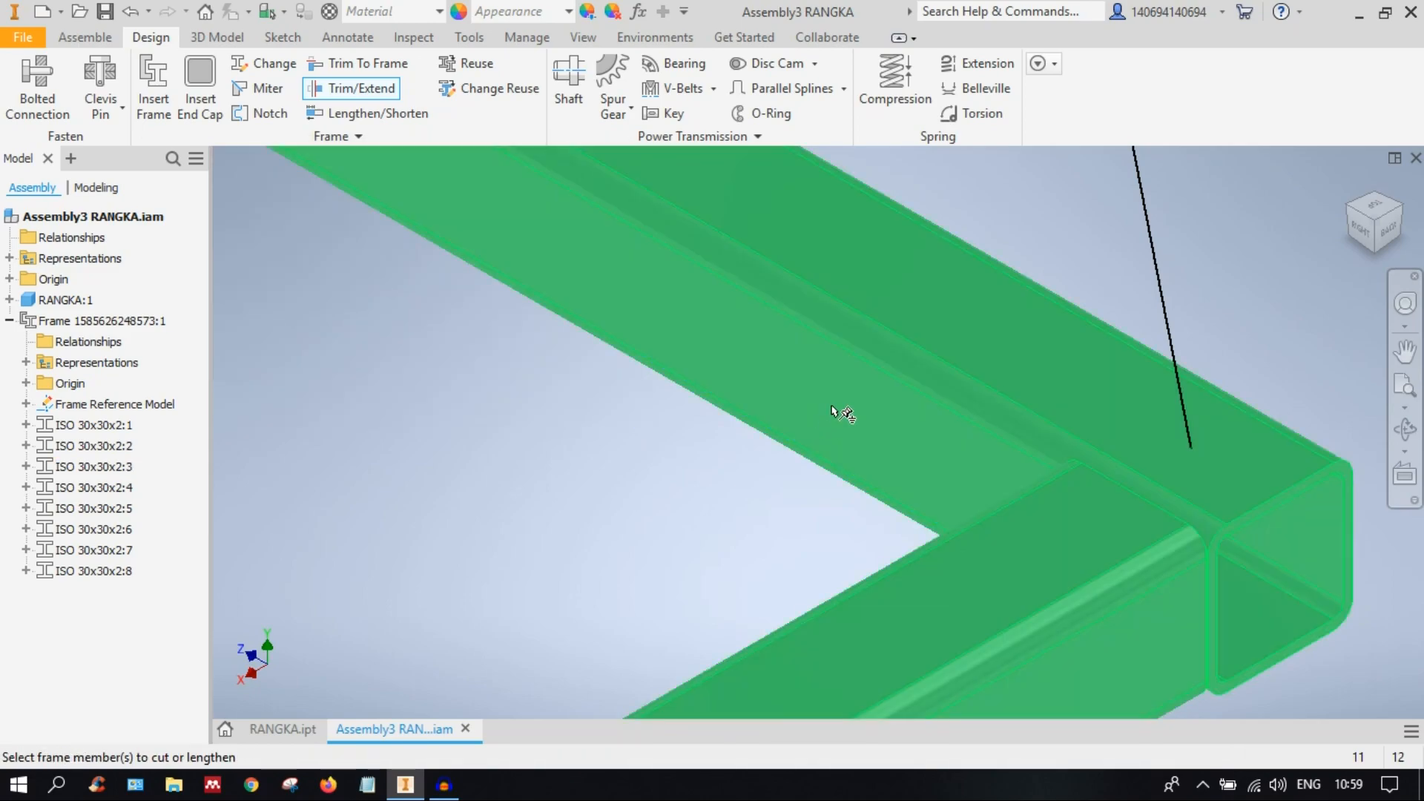
Step: Trim ISO 30x30x2:3 to the inner side face of ISO 30x30x2:4 with Trim/Extend at 0 mm offset
middle_drag(727, 437, 1060, 281)
scroll(1061, 281, up, 5)
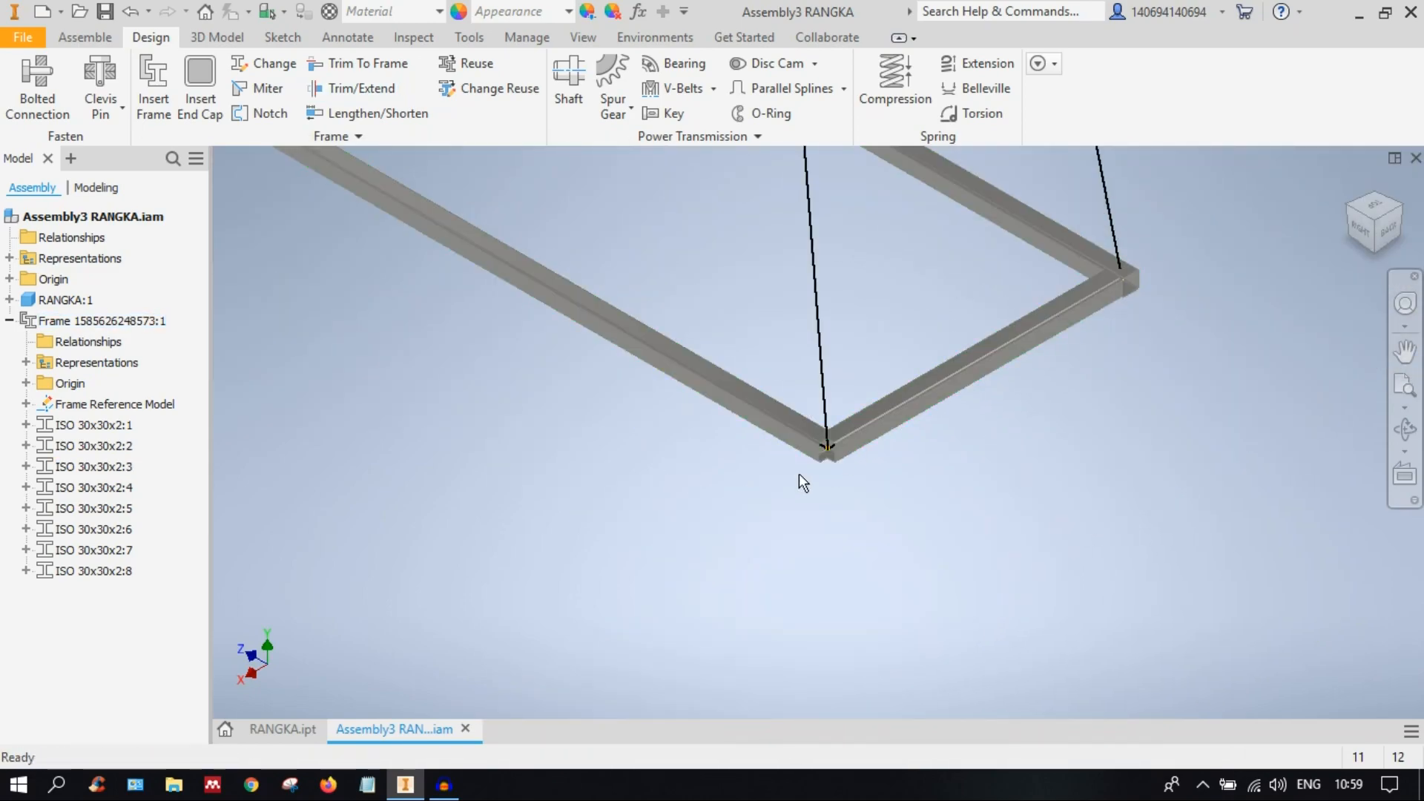
scroll(796, 476, down, 5)
middle_drag(892, 414, 658, 541)
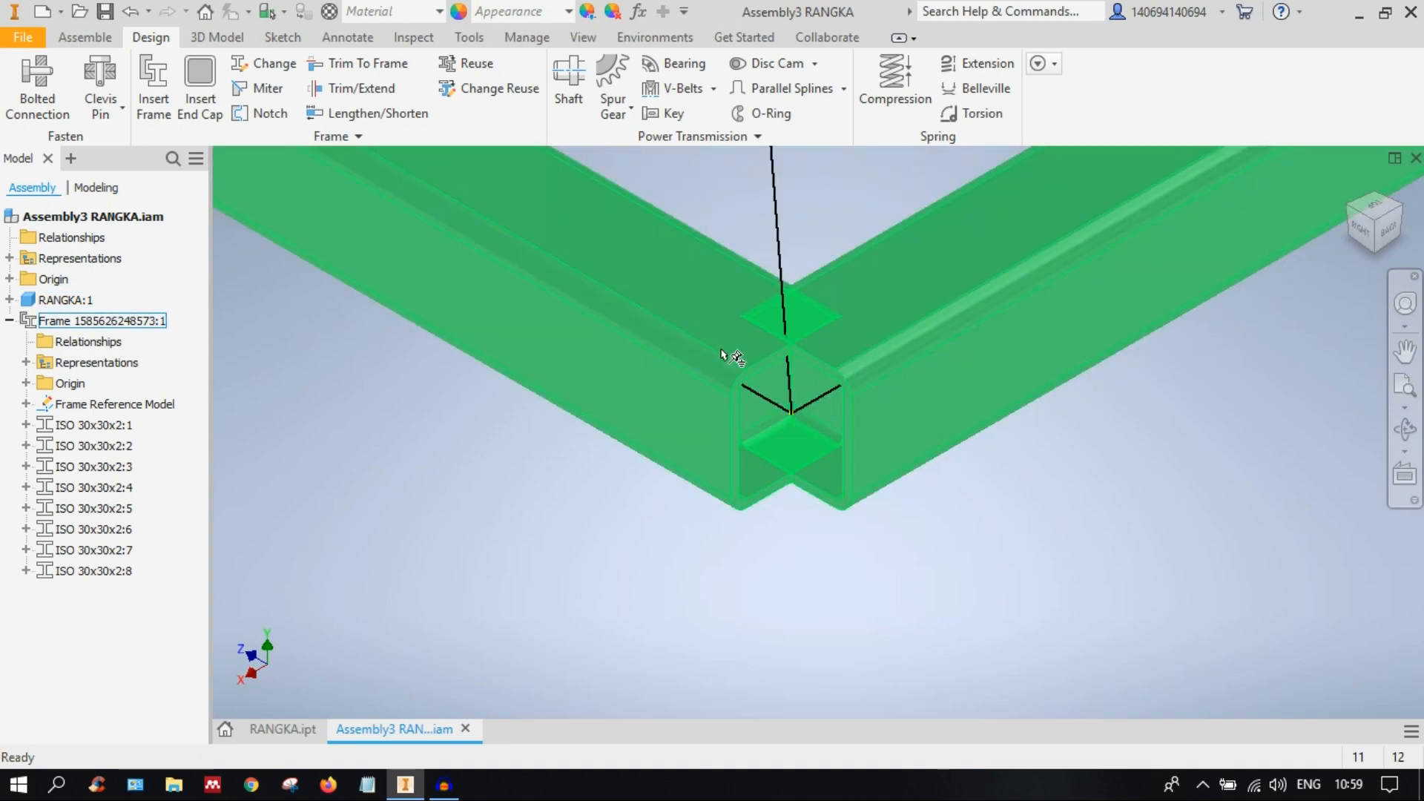
click(362, 89)
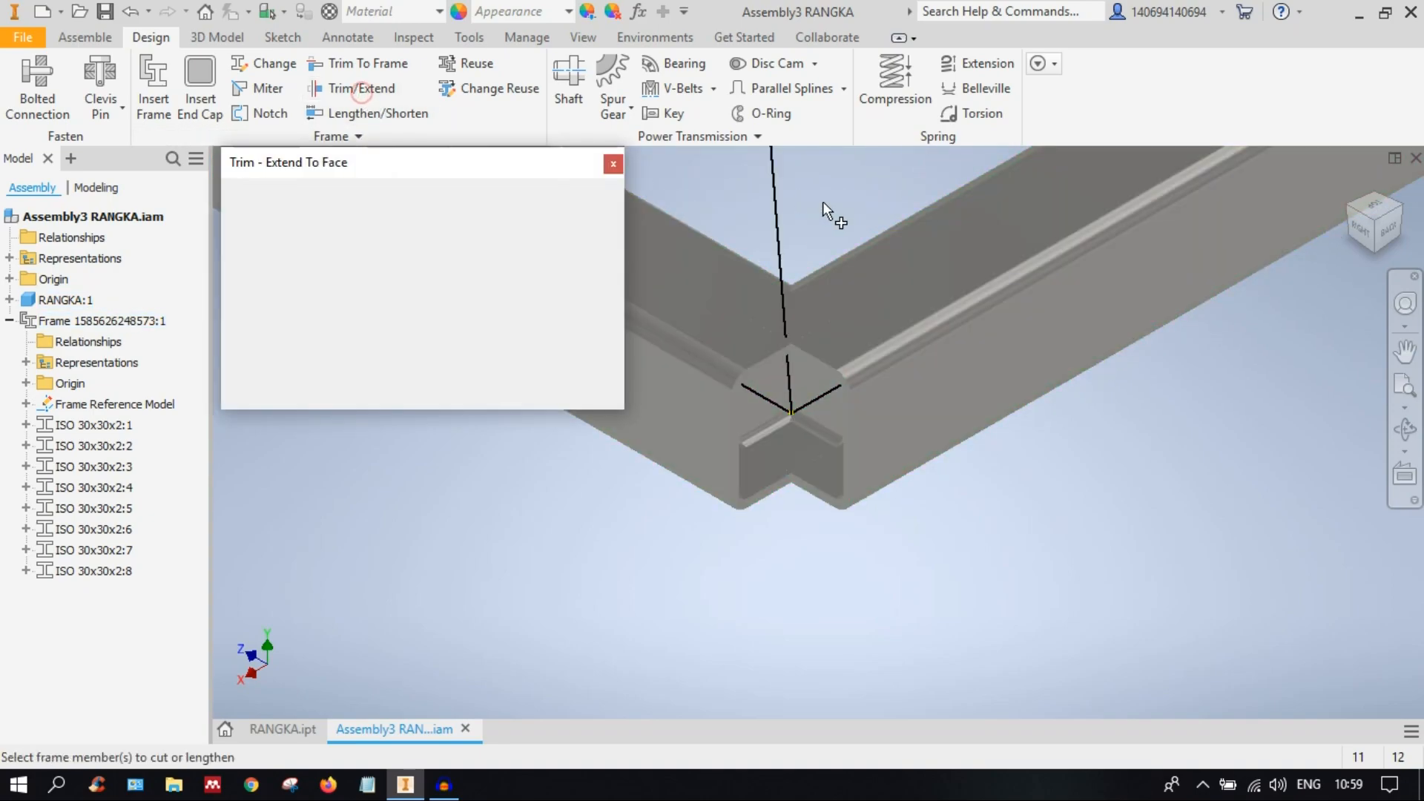
click(996, 296)
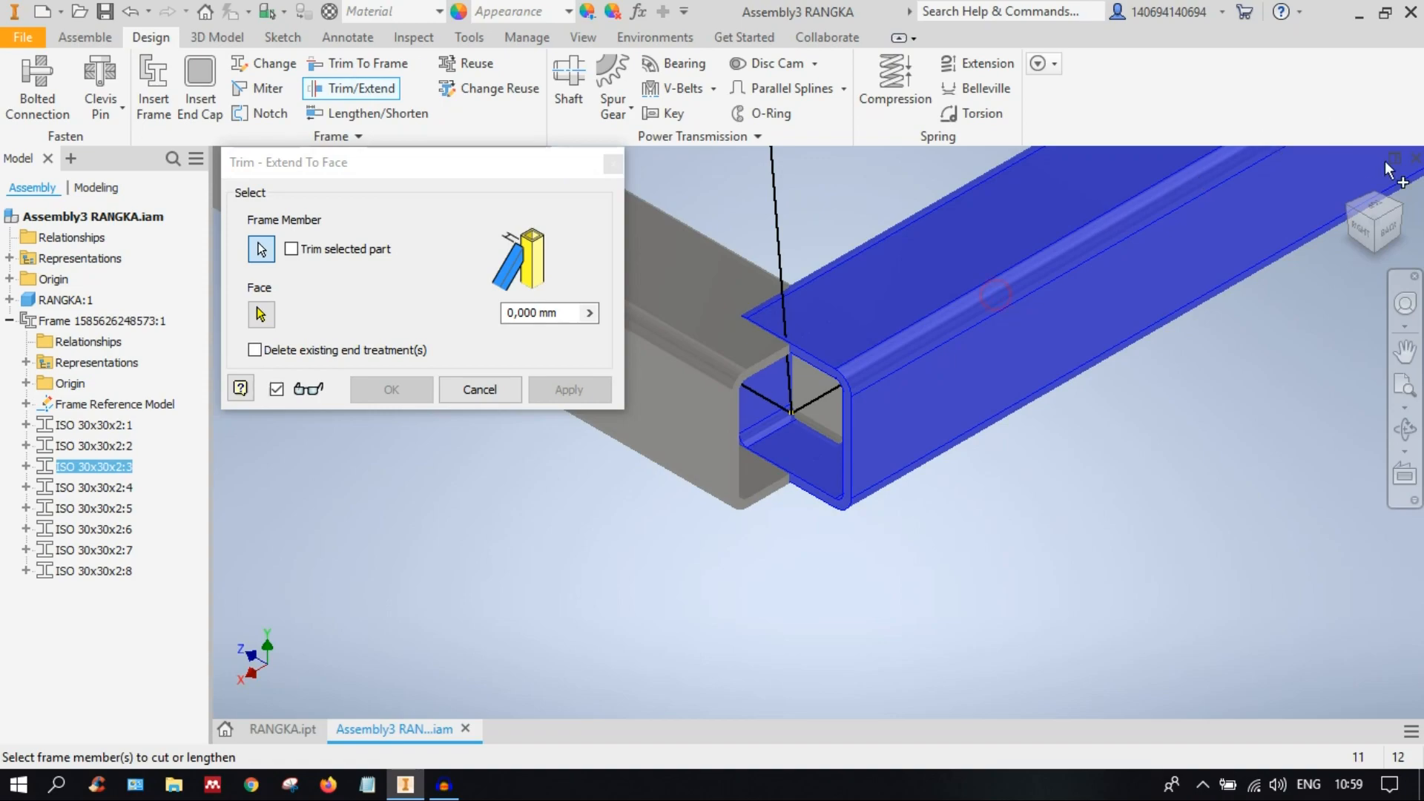
click(1394, 204)
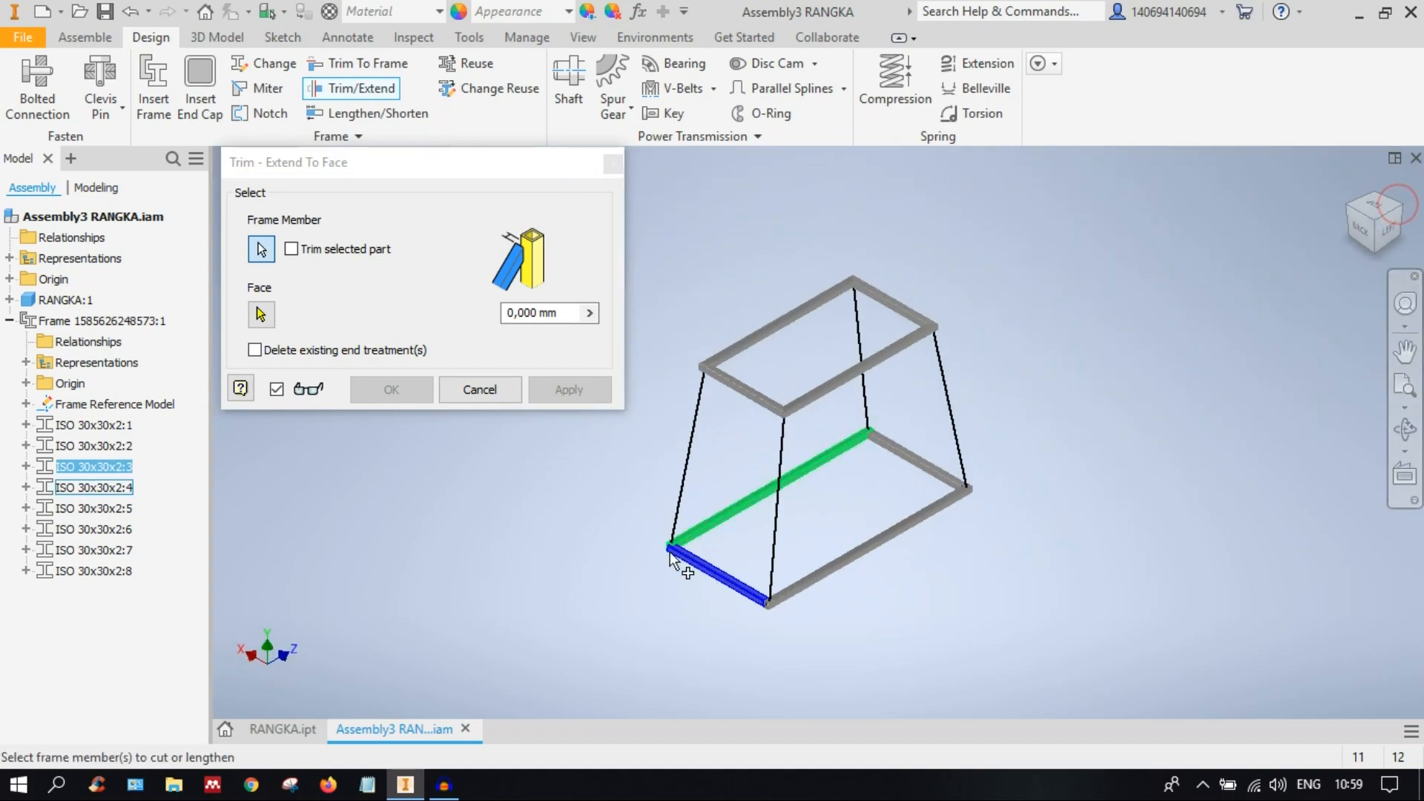
scroll(670, 540, up, 8)
click(261, 316)
click(749, 497)
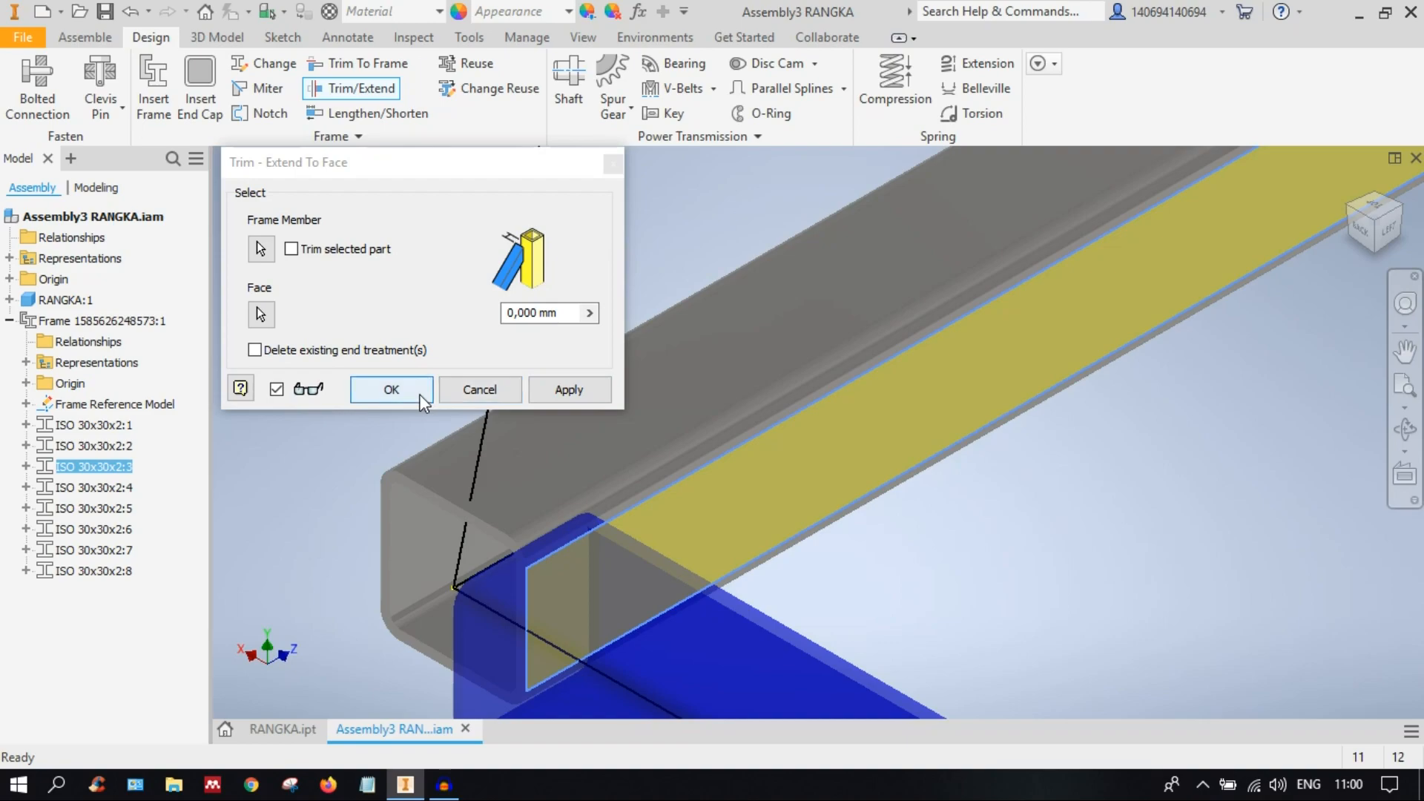
click(394, 389)
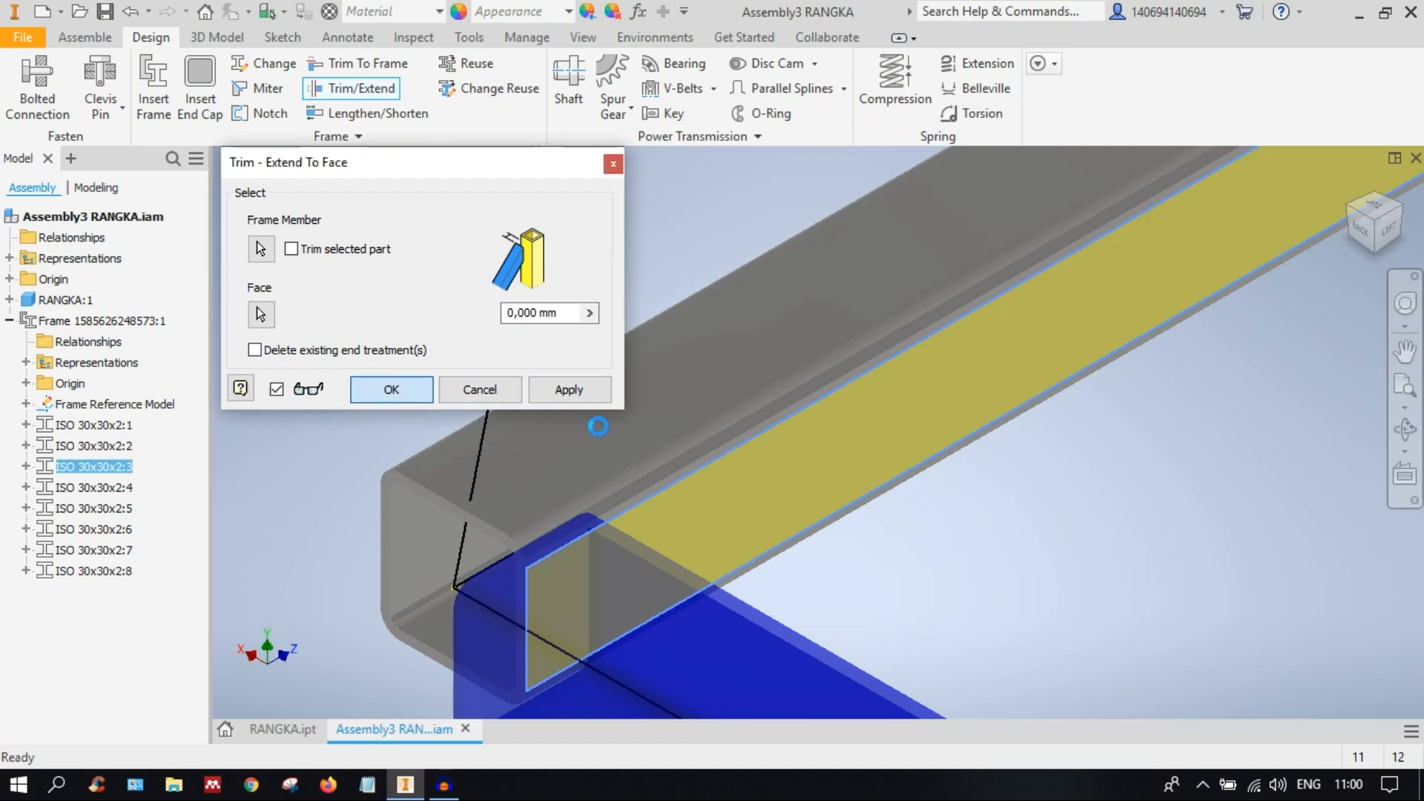
Step: Lengthen ISO 30x30x2:4 by 15 mm at one end only with Lengthen/Shorten, checking both ends of the member
scroll(753, 408, down, 5)
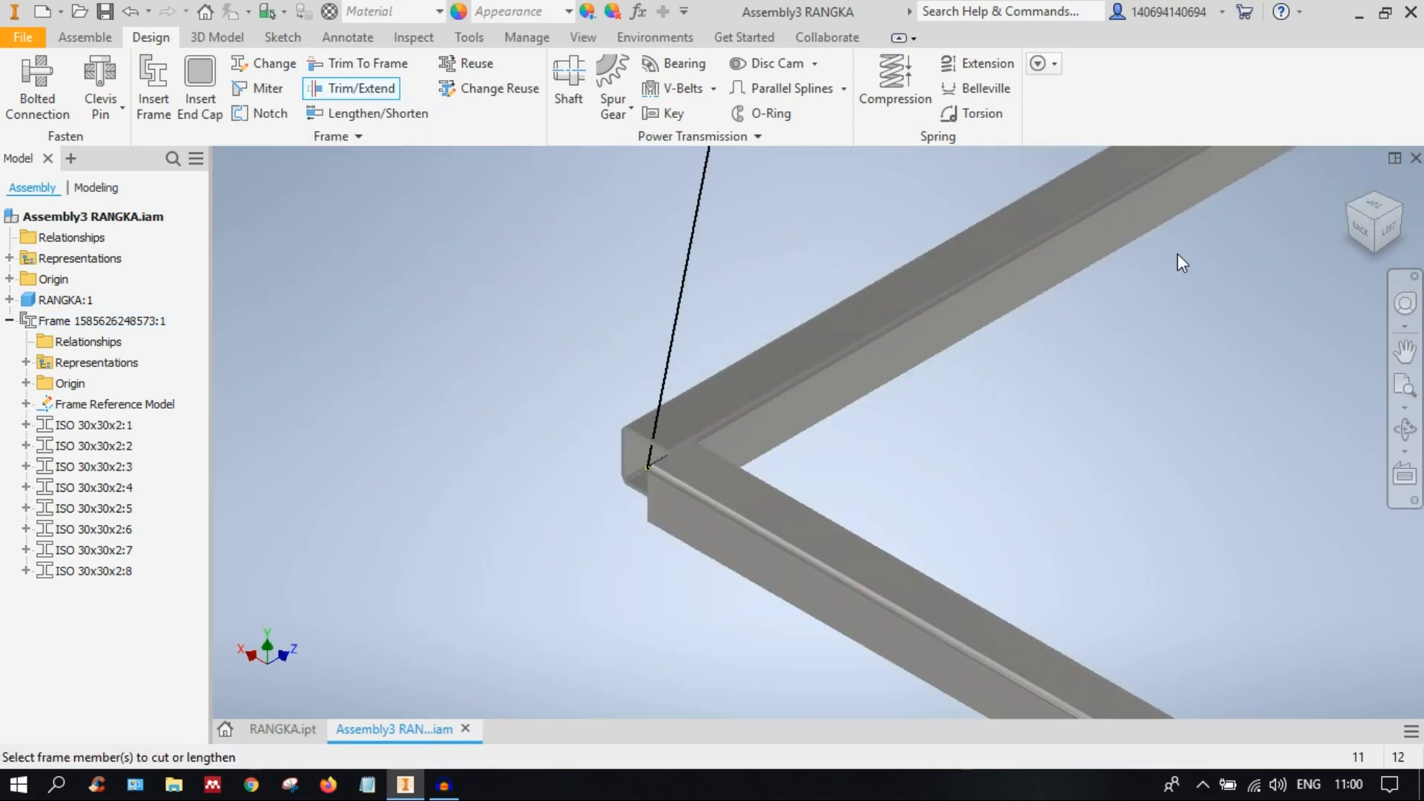
click(1348, 204)
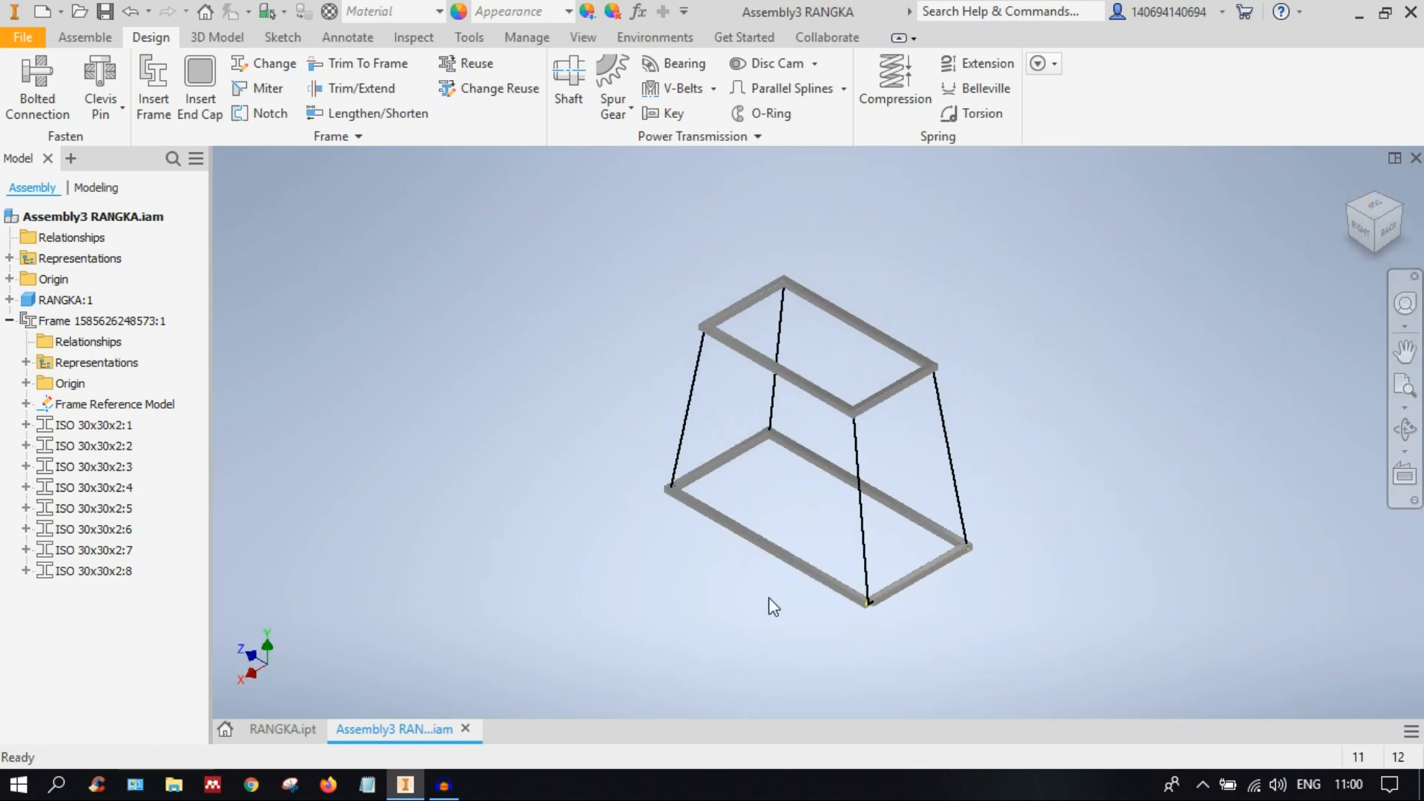
scroll(755, 597, up, 10)
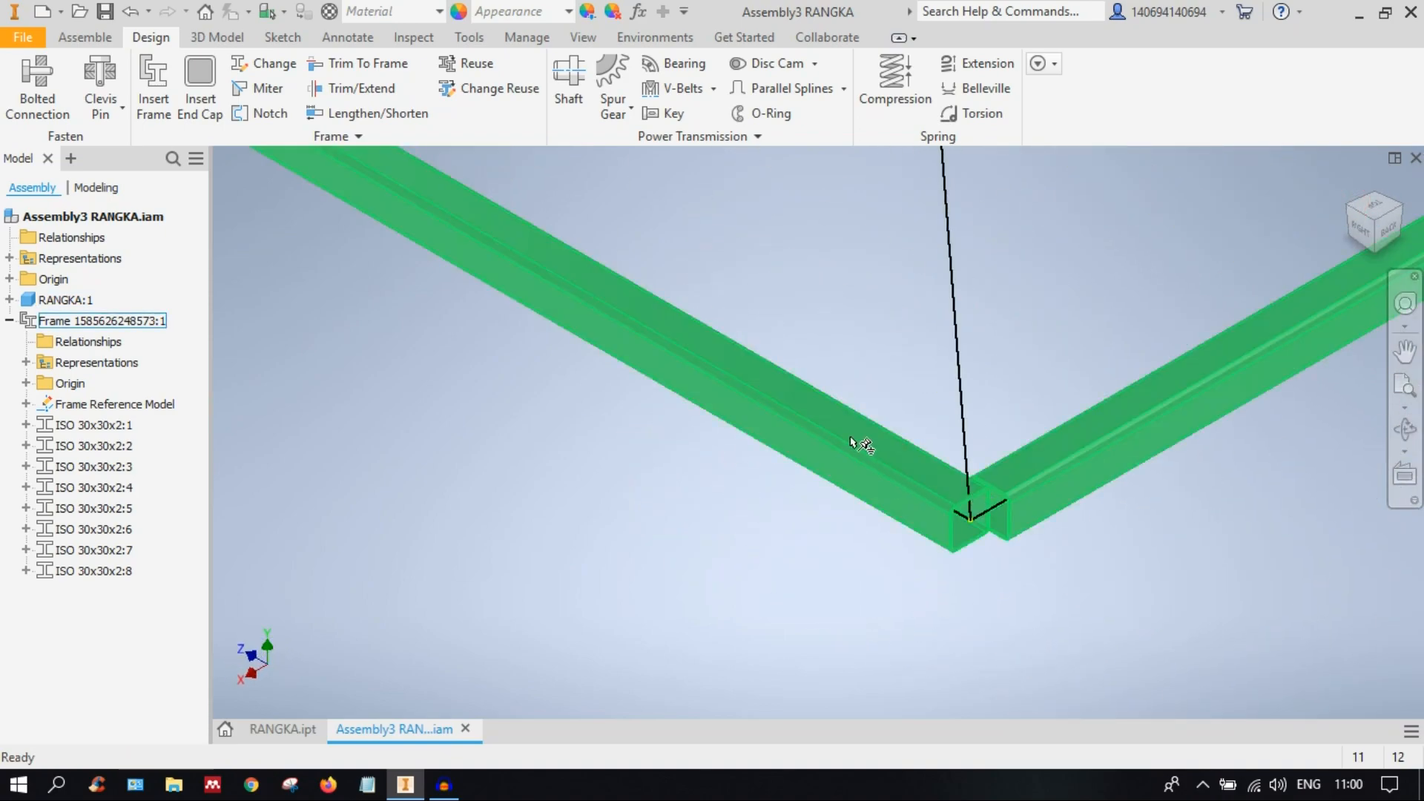
click(388, 115)
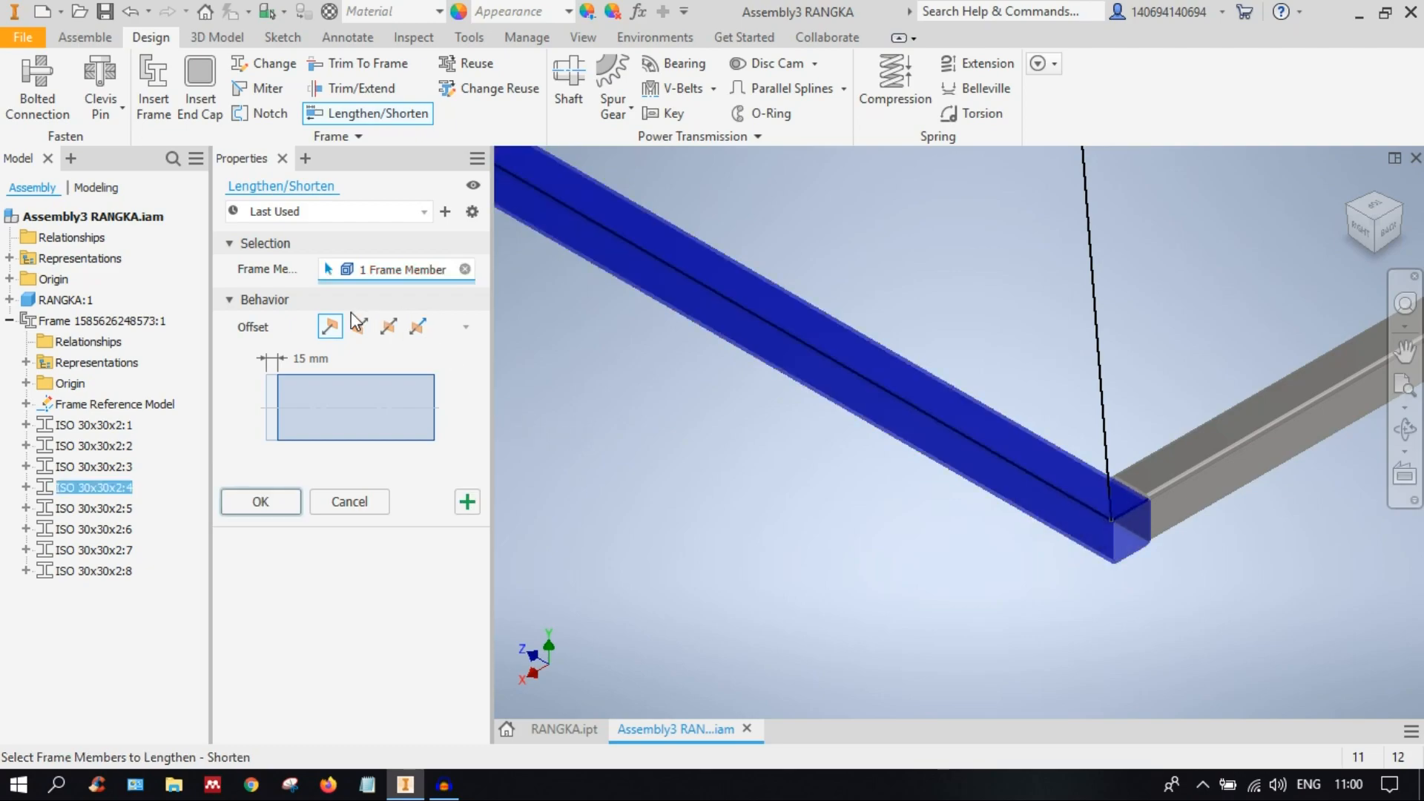
scroll(776, 393, up, 3)
middle_drag(708, 358, 1176, 576)
scroll(634, 229, down, 2)
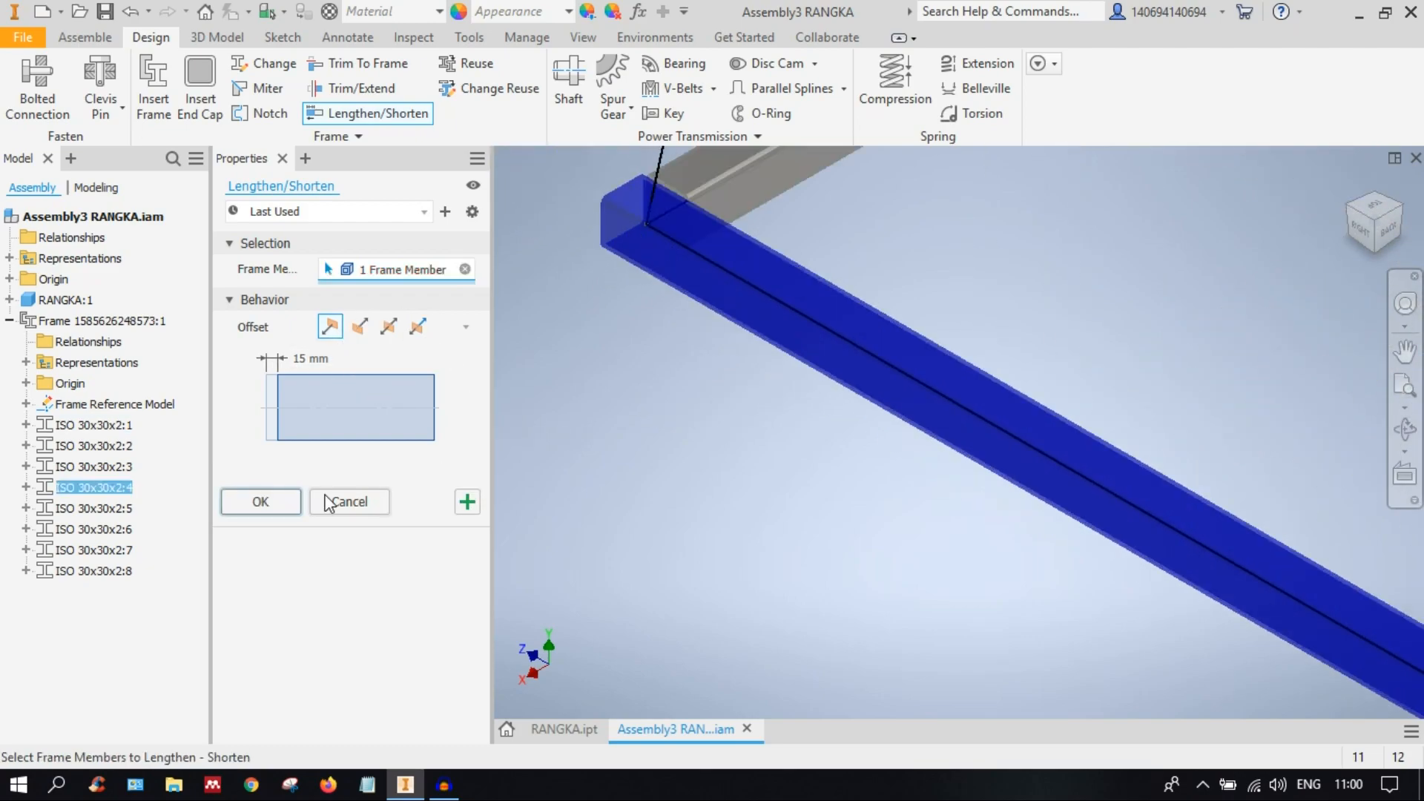
click(276, 502)
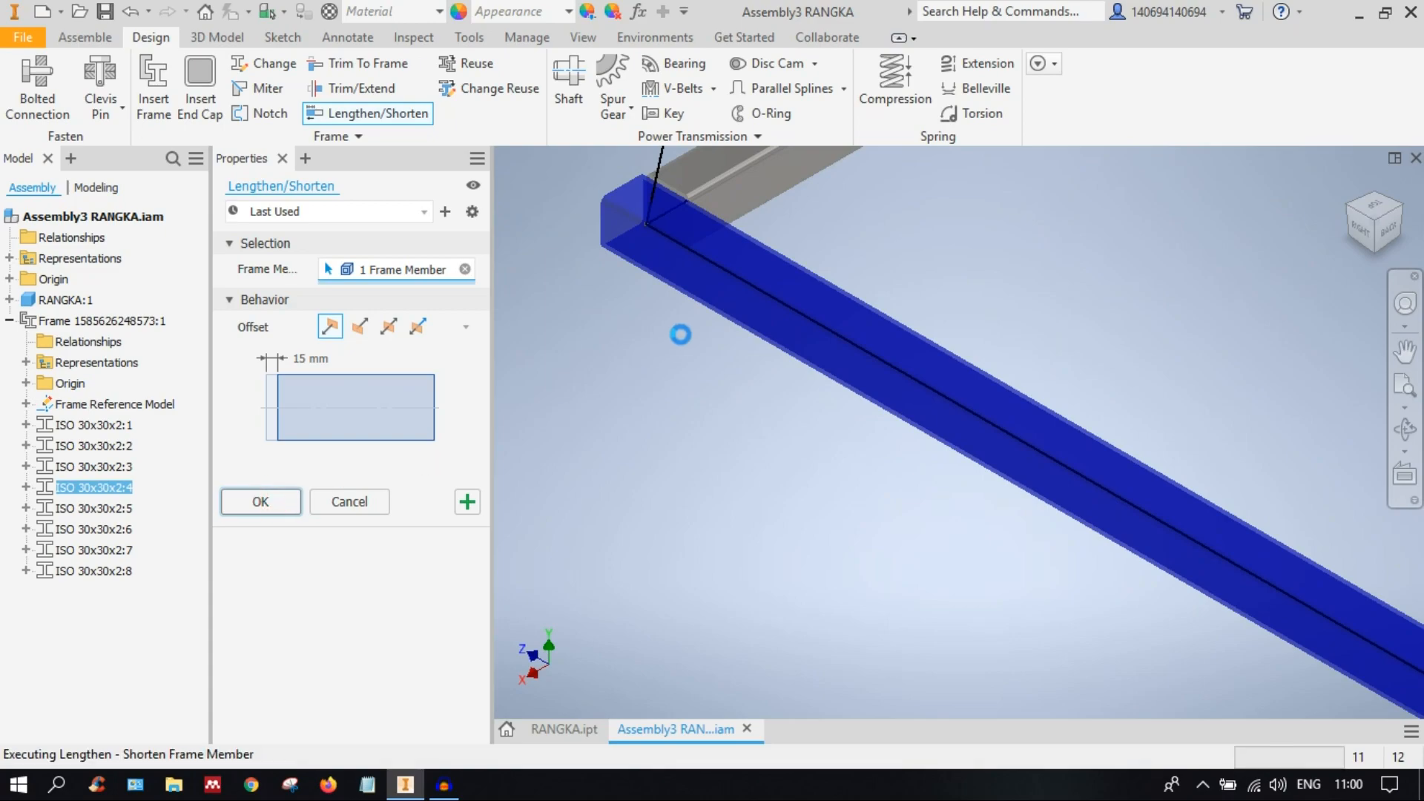
Step: Examine the corner joints around the base rectangle and look over the whole frame with its upper rectangle
middle_drag(961, 265, 818, 544)
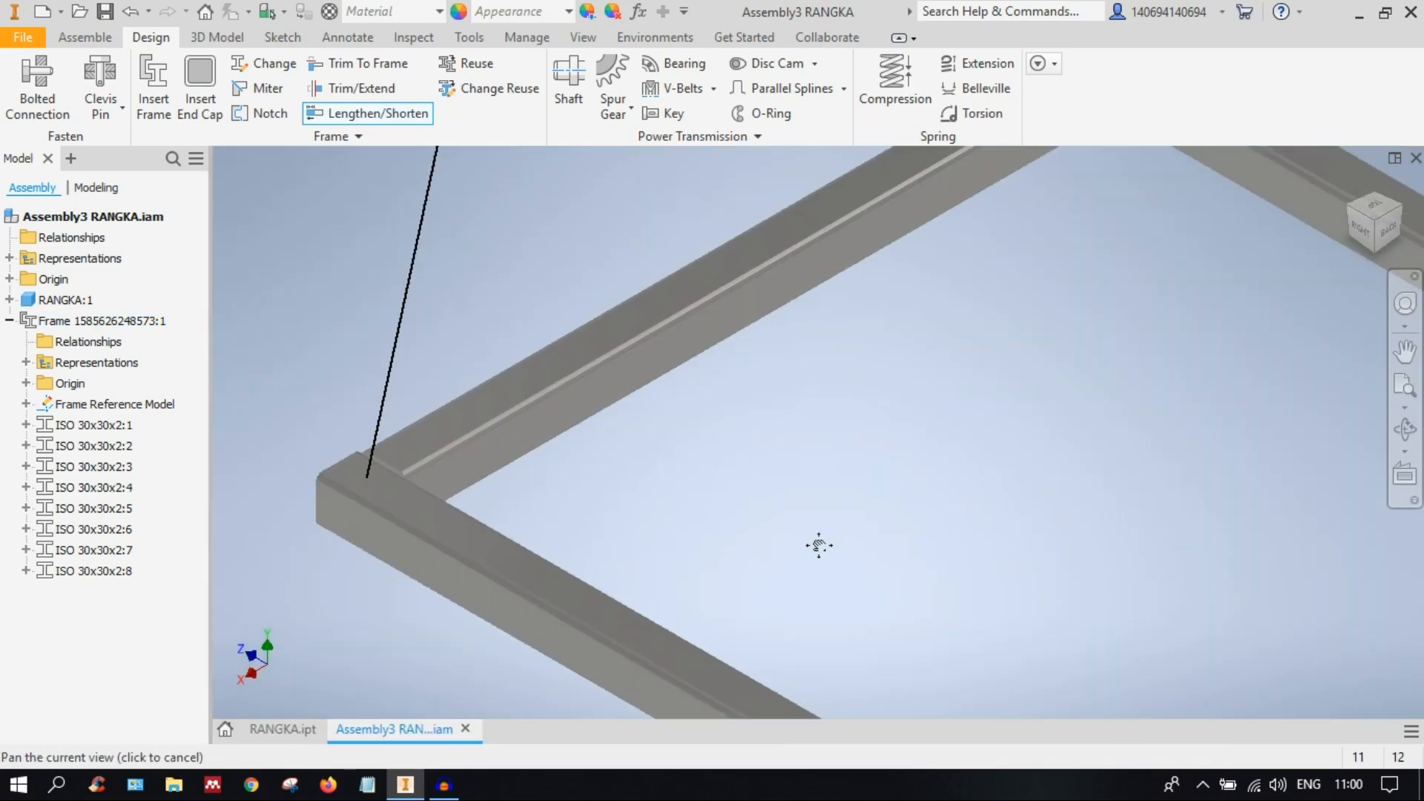
scroll(828, 493, up, 3)
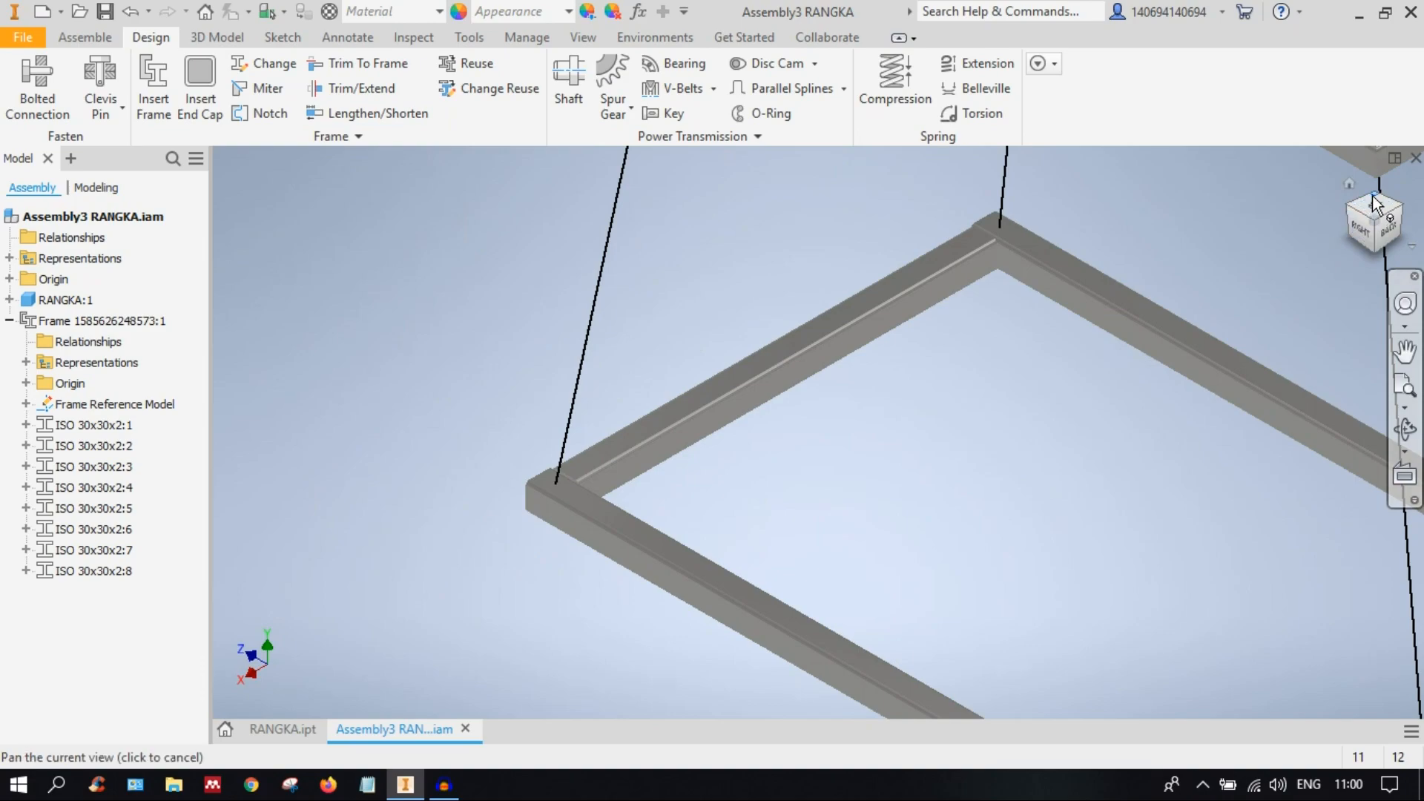
middle_drag(1068, 388, 492, 213)
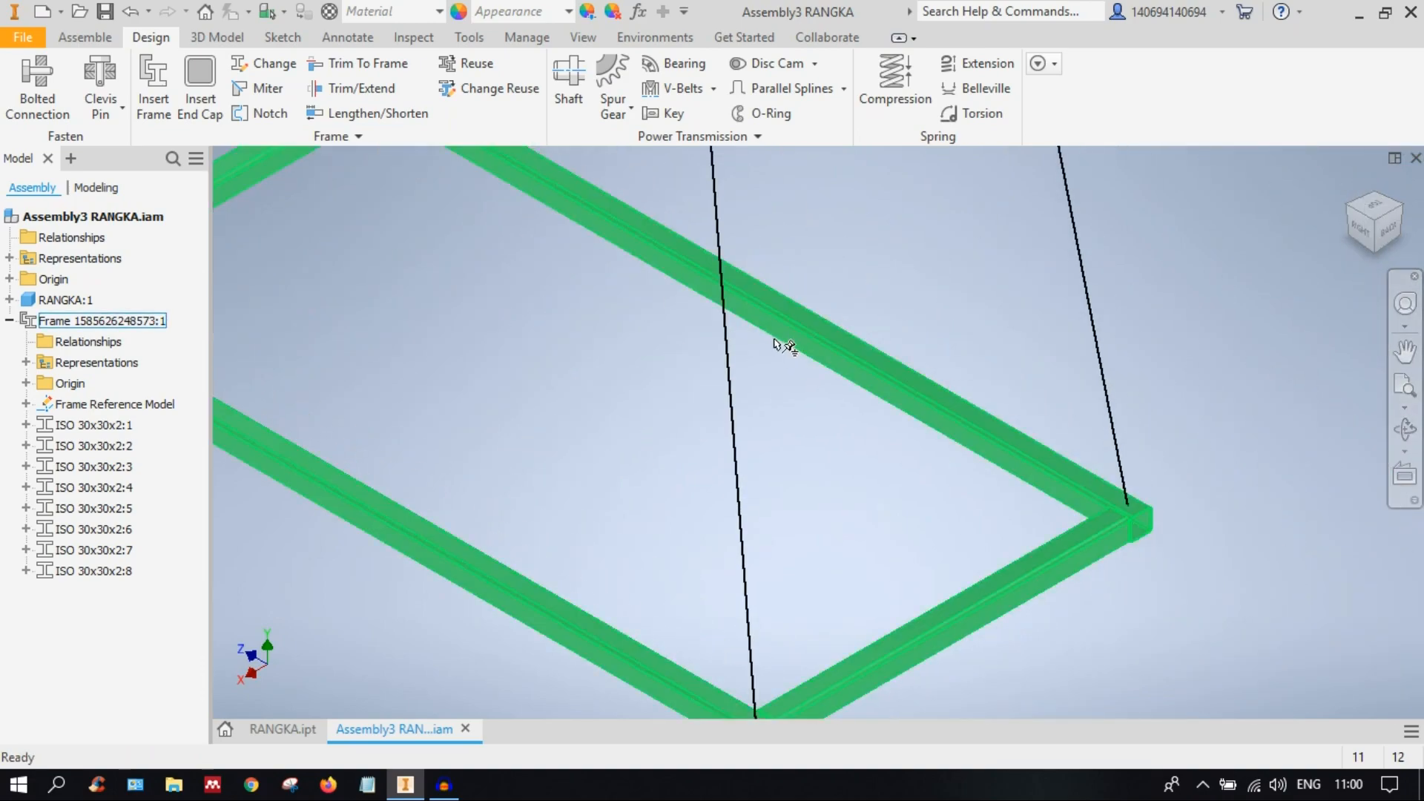
scroll(664, 425, up, 4)
middle_drag(636, 353, 722, 463)
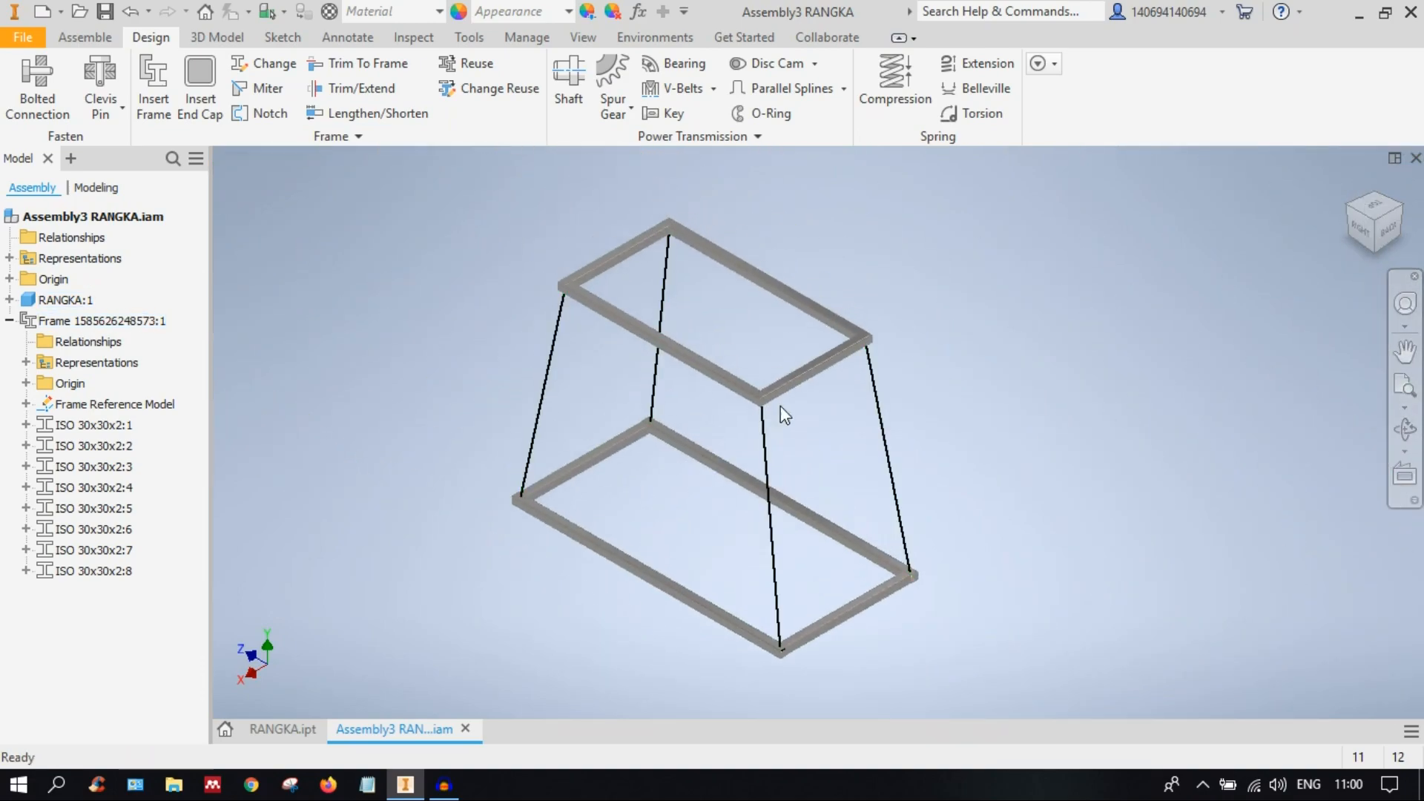
scroll(773, 396, down, 5)
scroll(730, 388, down, 2)
scroll(744, 371, up, 3)
middle_drag(725, 382, 824, 303)
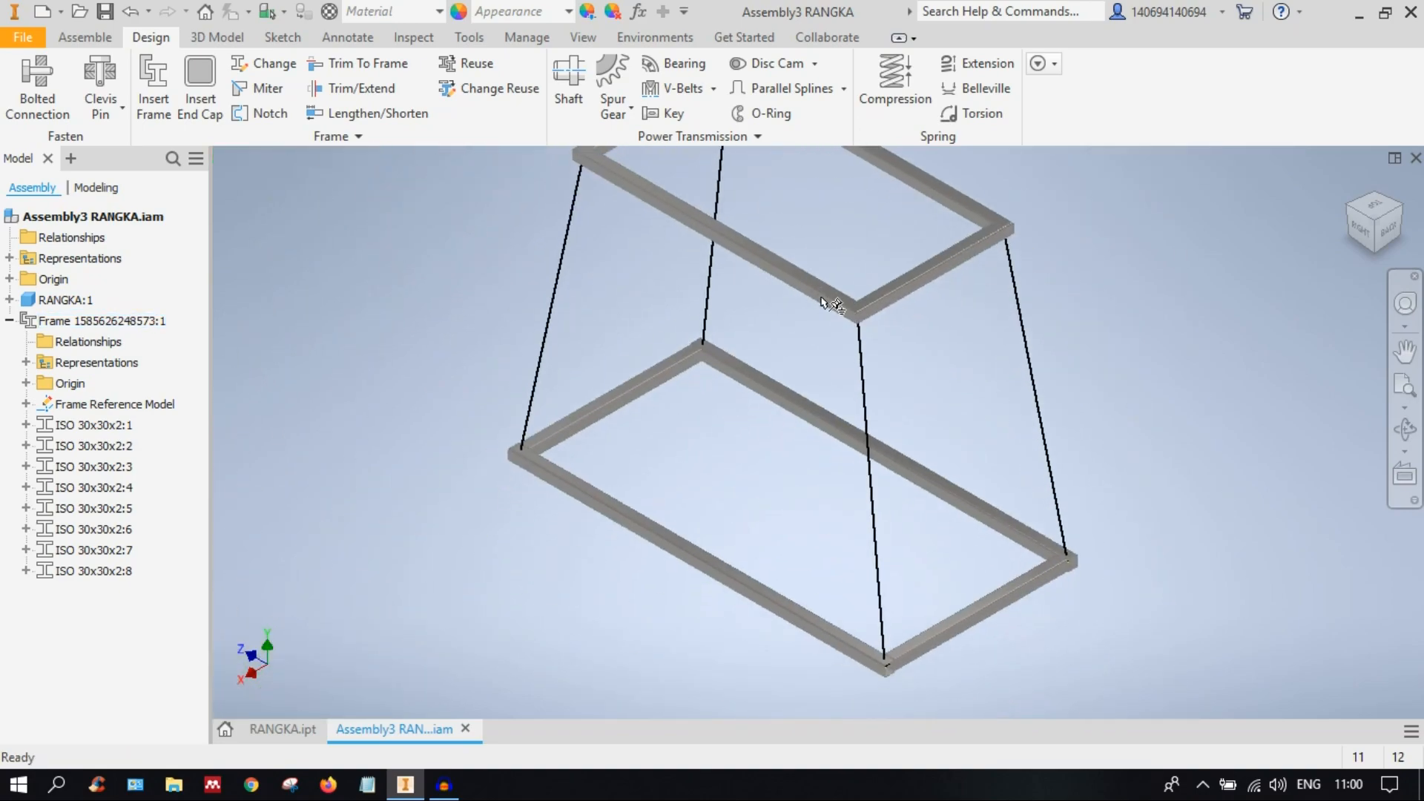
Step: Select the four slanted leg lines for centred ISO 4019 square 30x30x2 members in Steel, Mild with Insert Frame
click(164, 85)
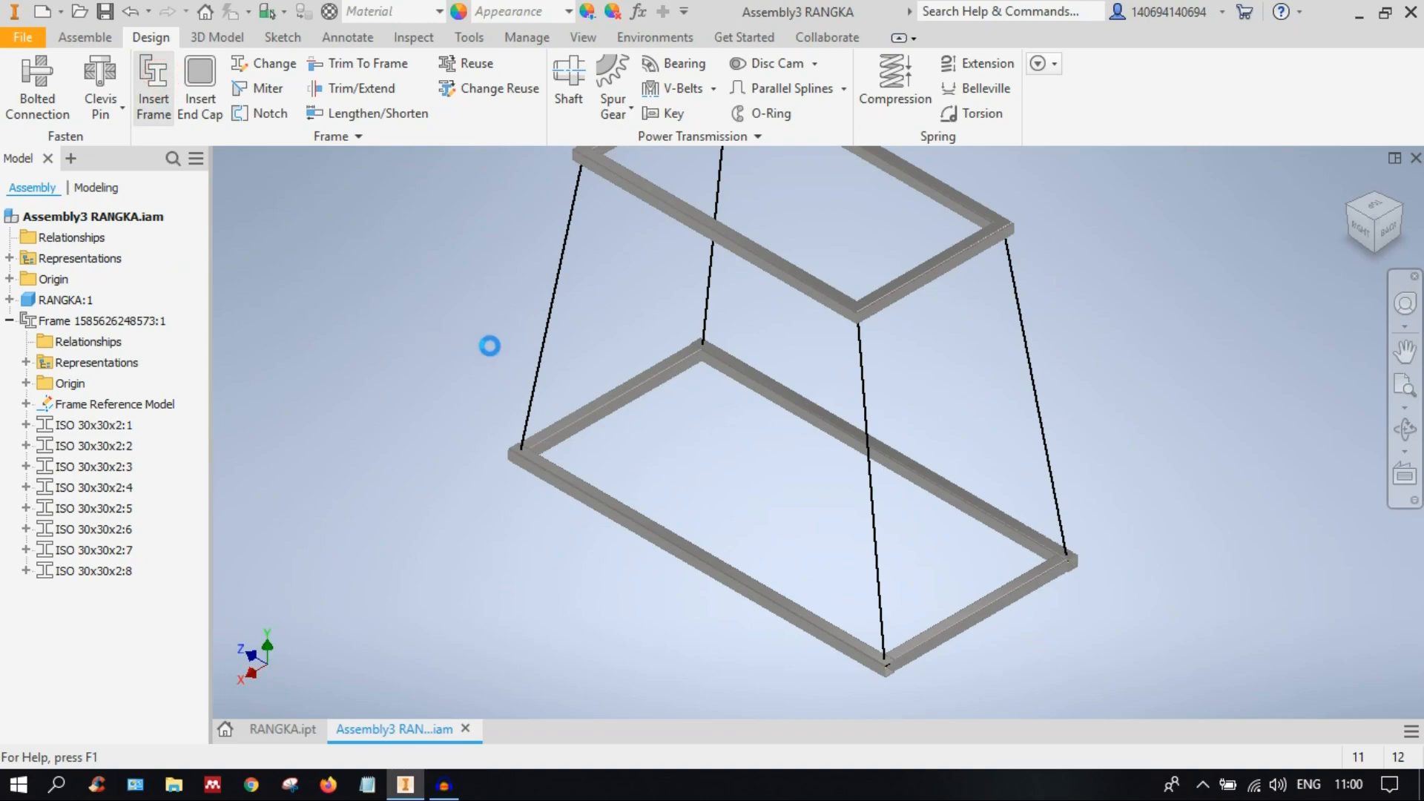
middle_drag(809, 336, 1068, 395)
middle_drag(858, 352, 888, 397)
scroll(901, 390, down, 3)
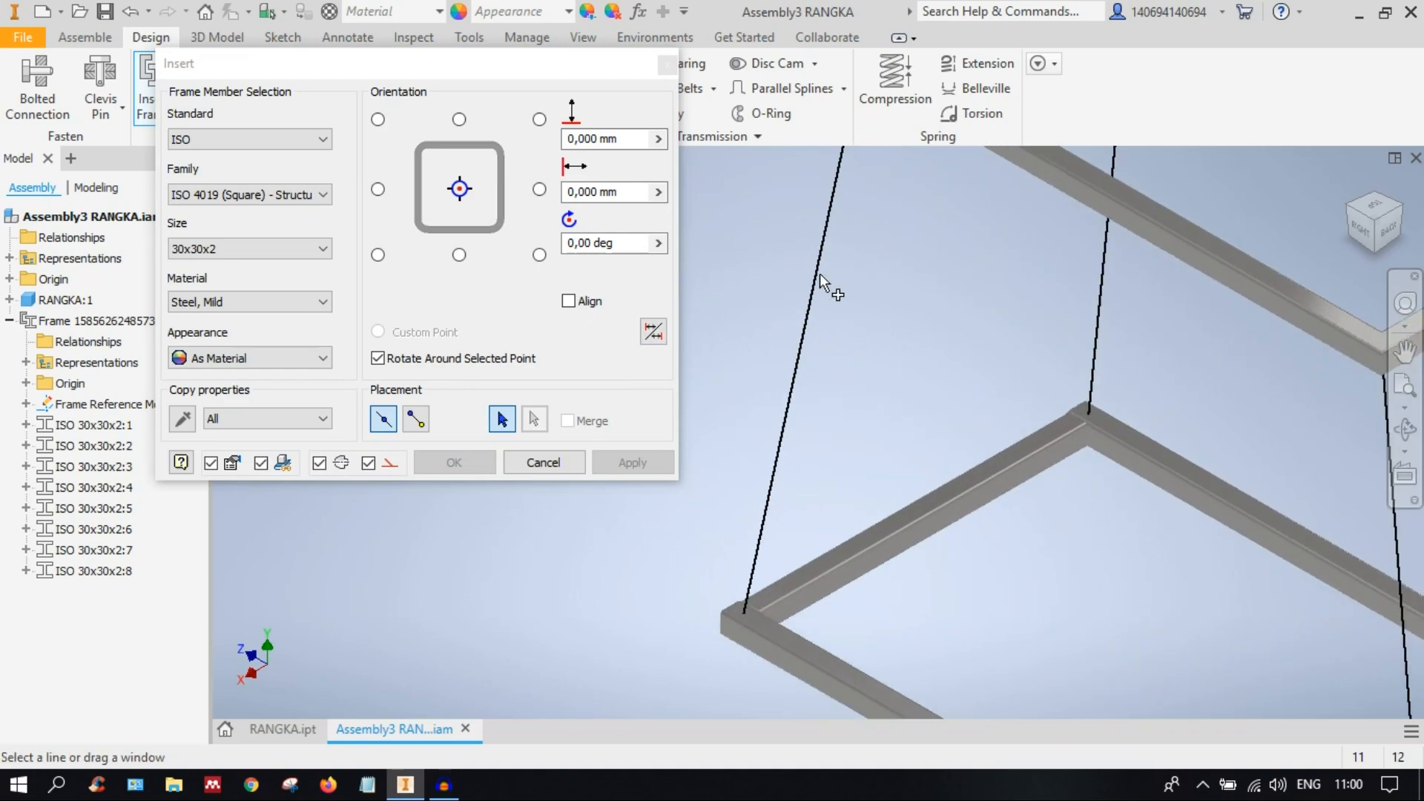
click(1102, 287)
scroll(874, 306, up, 8)
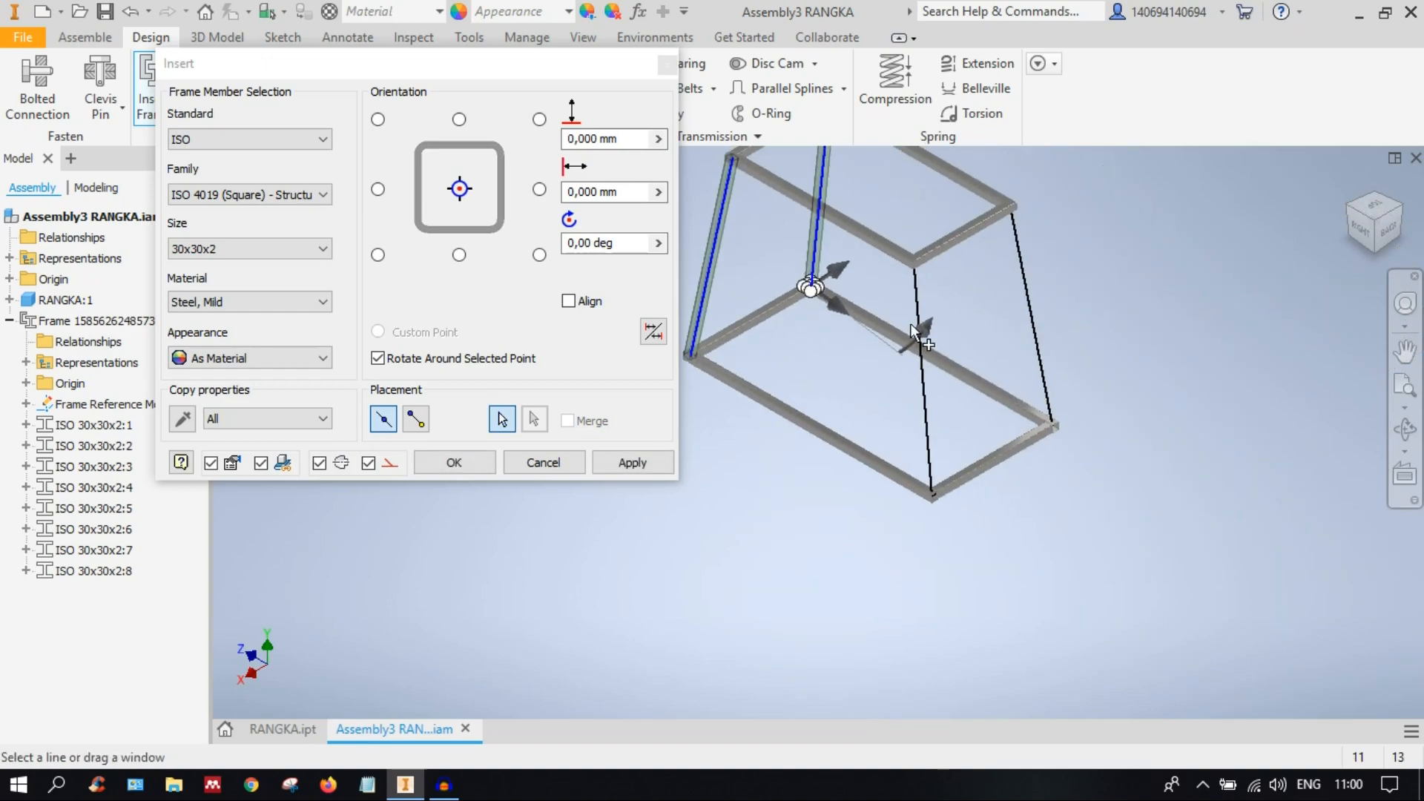
click(1165, 280)
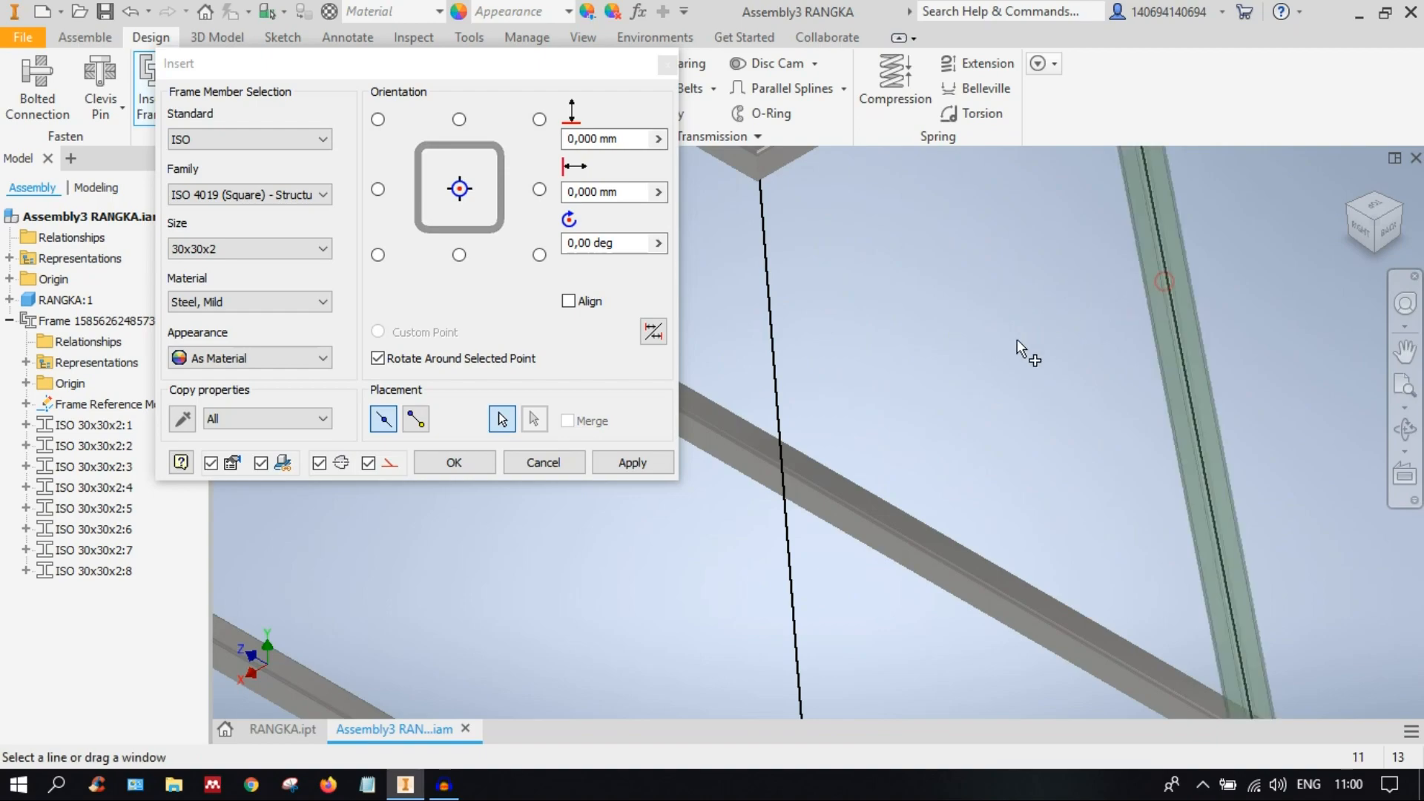
click(778, 376)
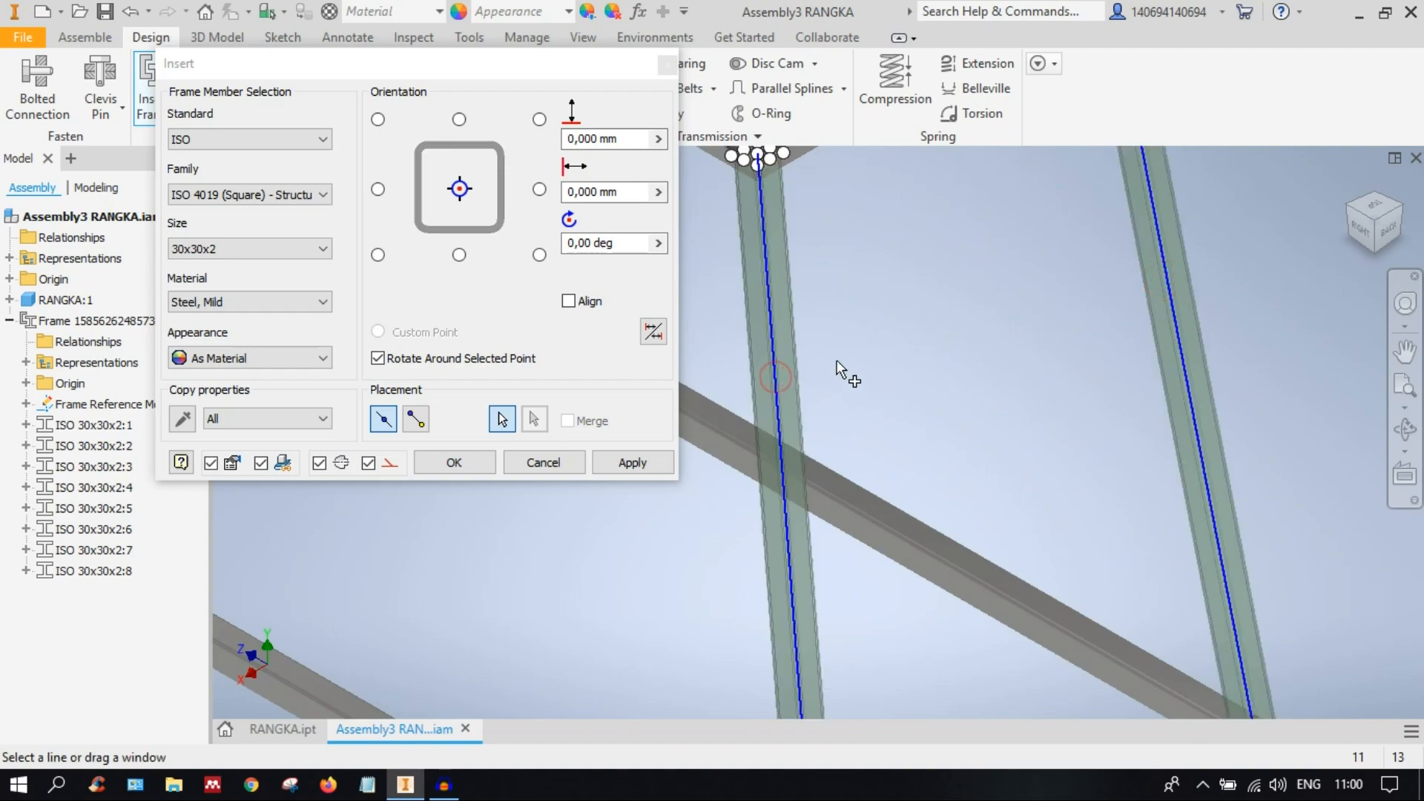
Step: Check the leg previews at the base corners and from the right side, and create the four leg members
scroll(780, 319, down, 2)
scroll(889, 363, down, 3)
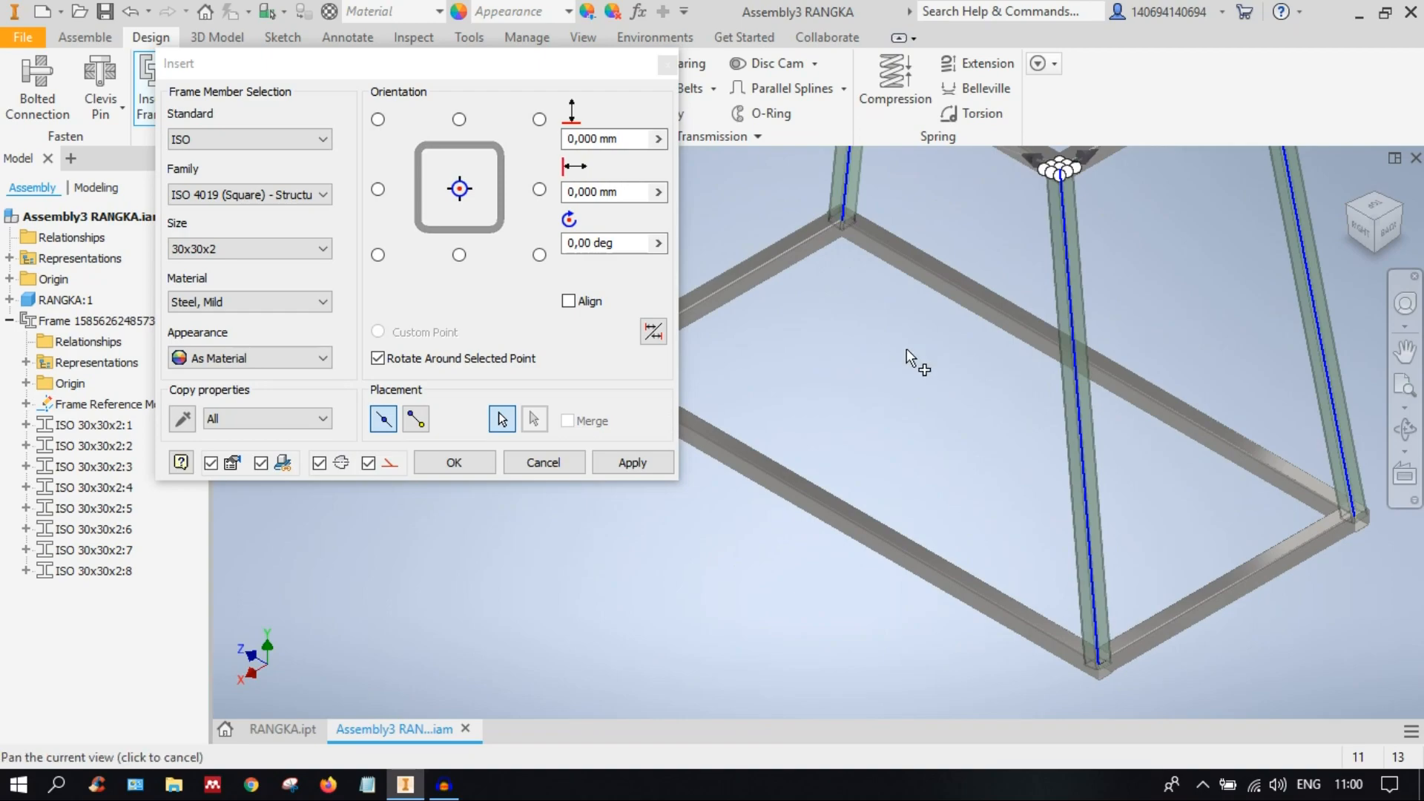
scroll(912, 386, up, 6)
scroll(848, 402, up, 5)
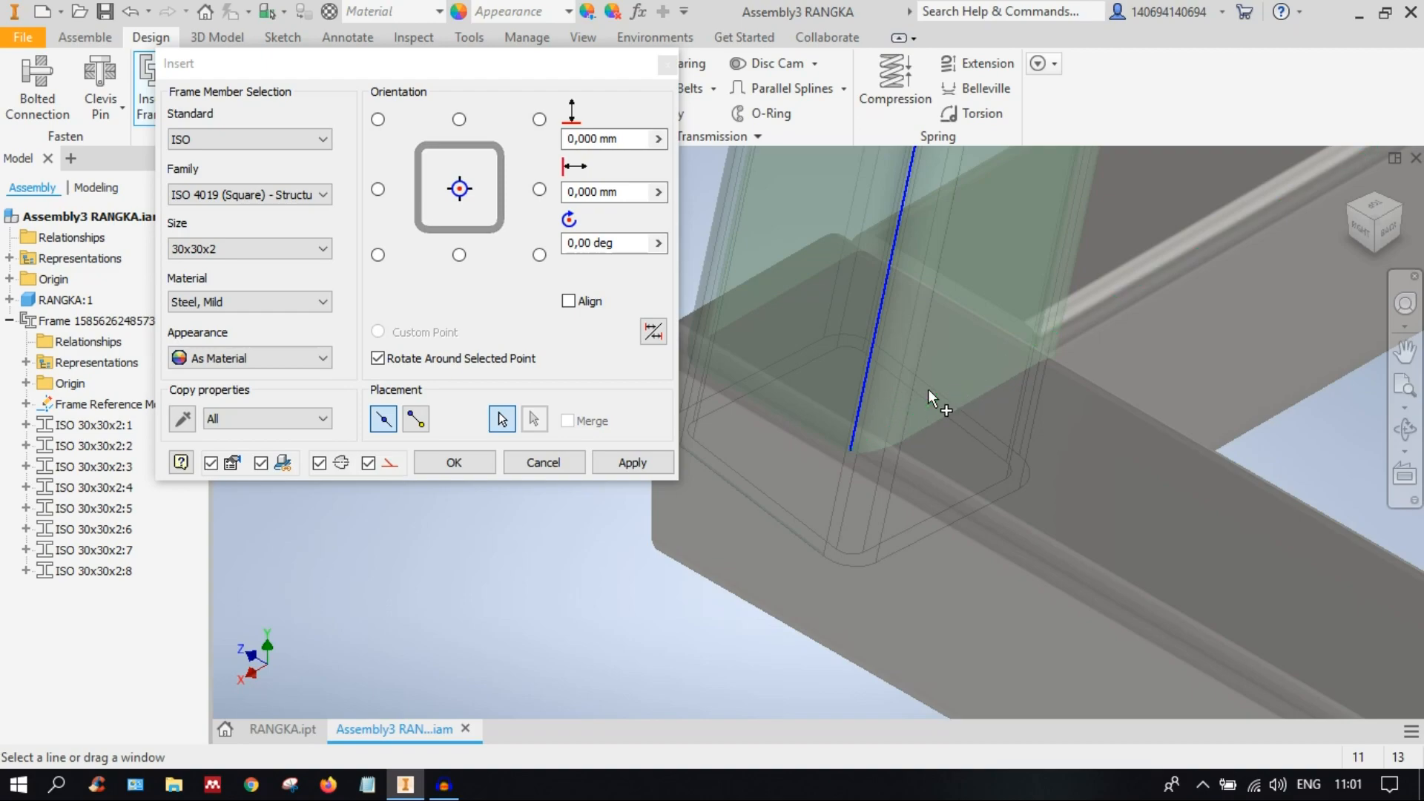
click(1367, 236)
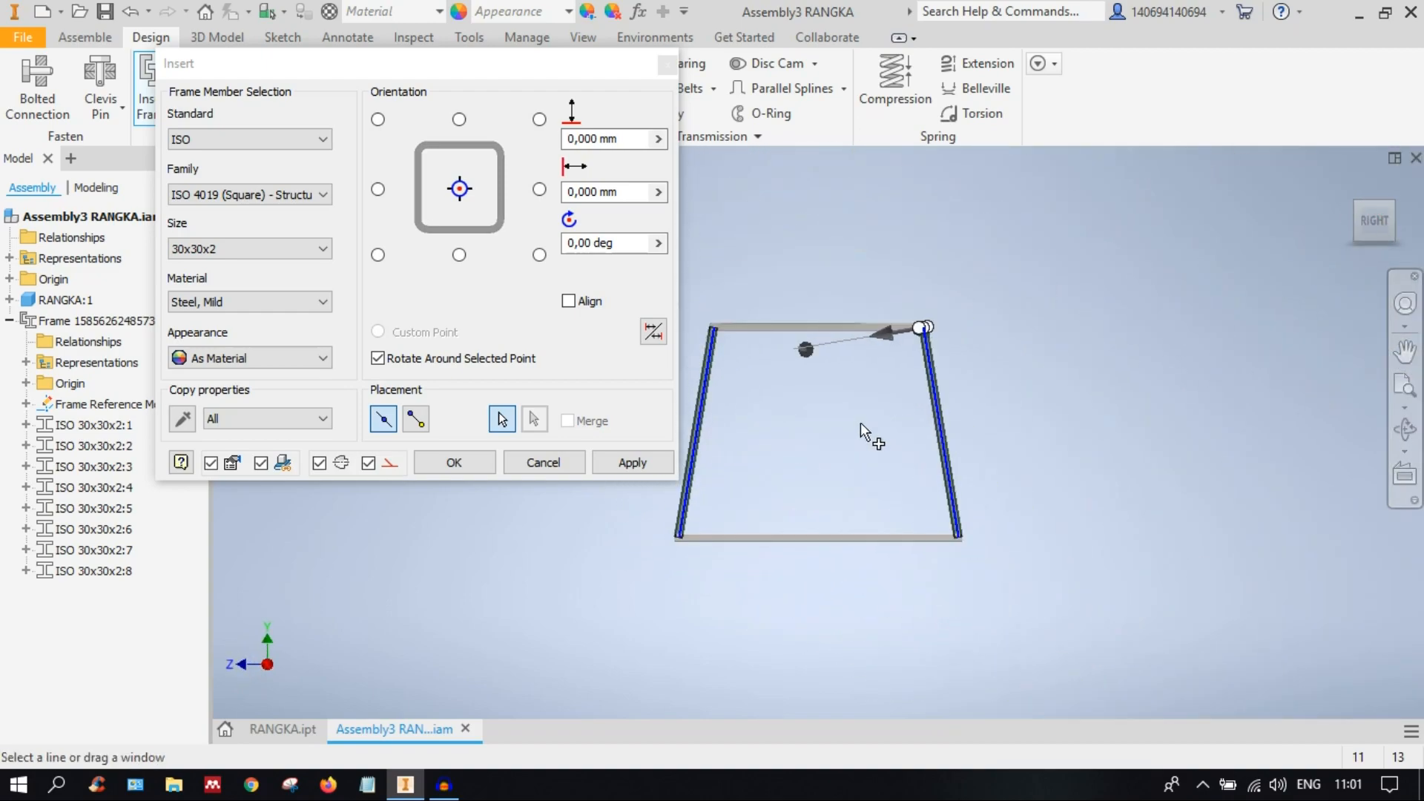
key(F6)
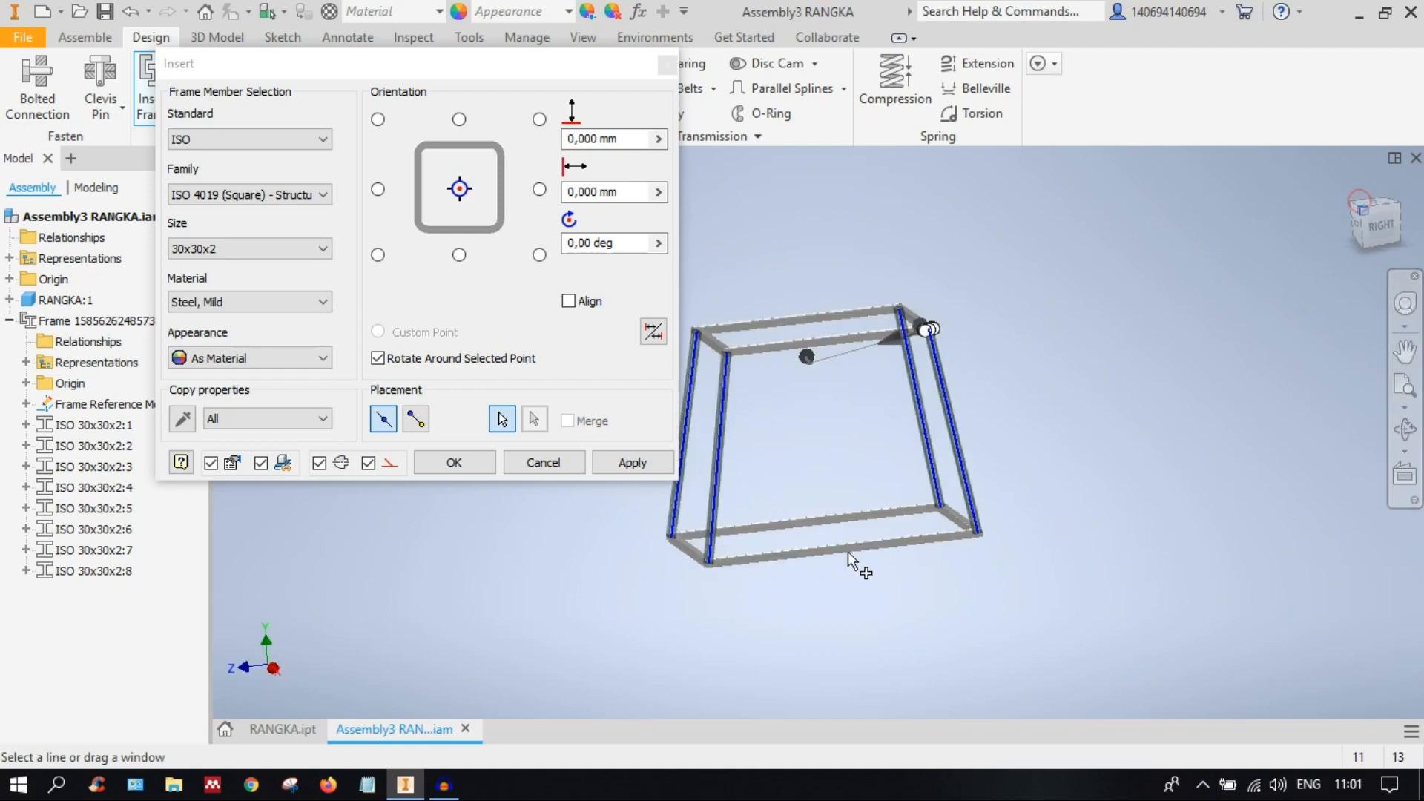
scroll(846, 575, up, 5)
scroll(835, 590, up, 4)
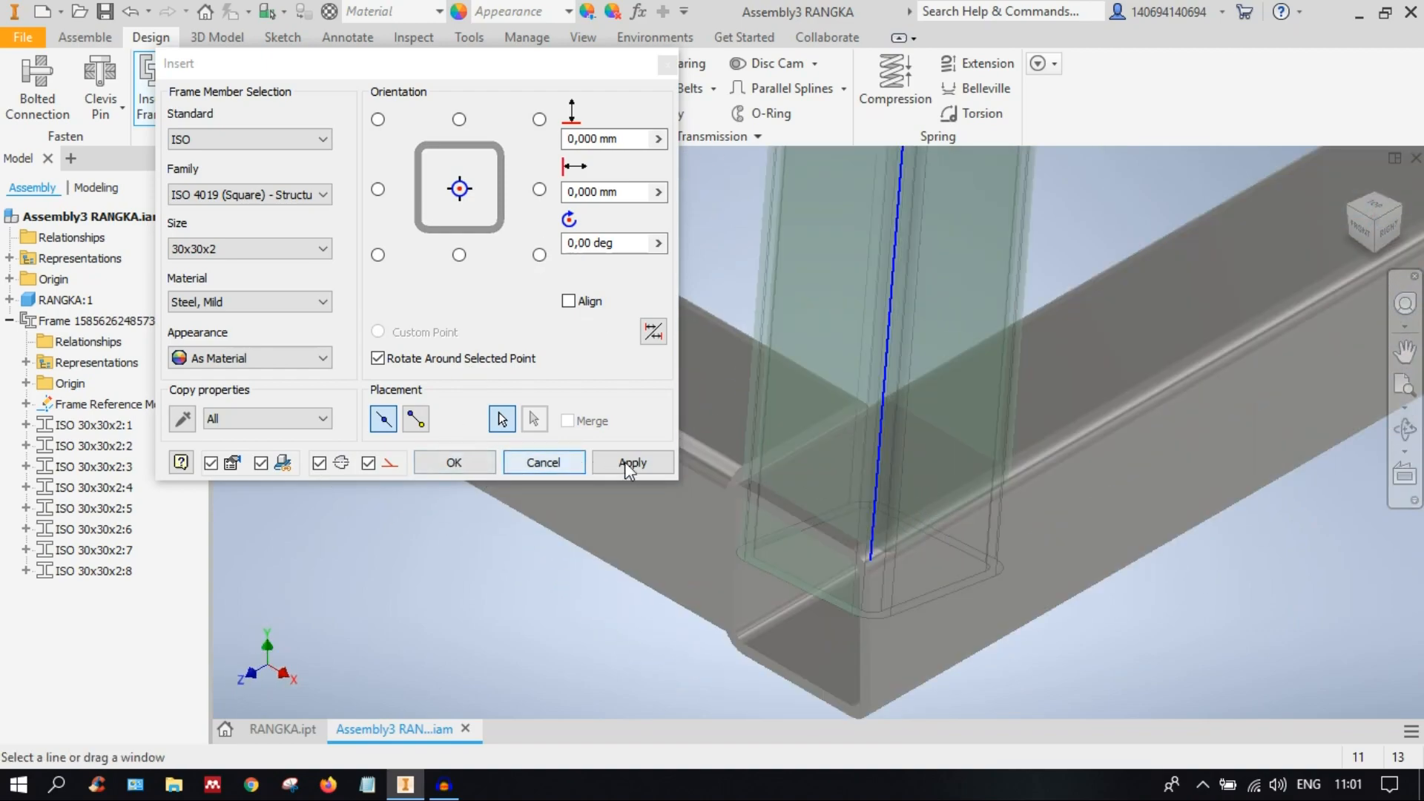
click(445, 465)
click(688, 528)
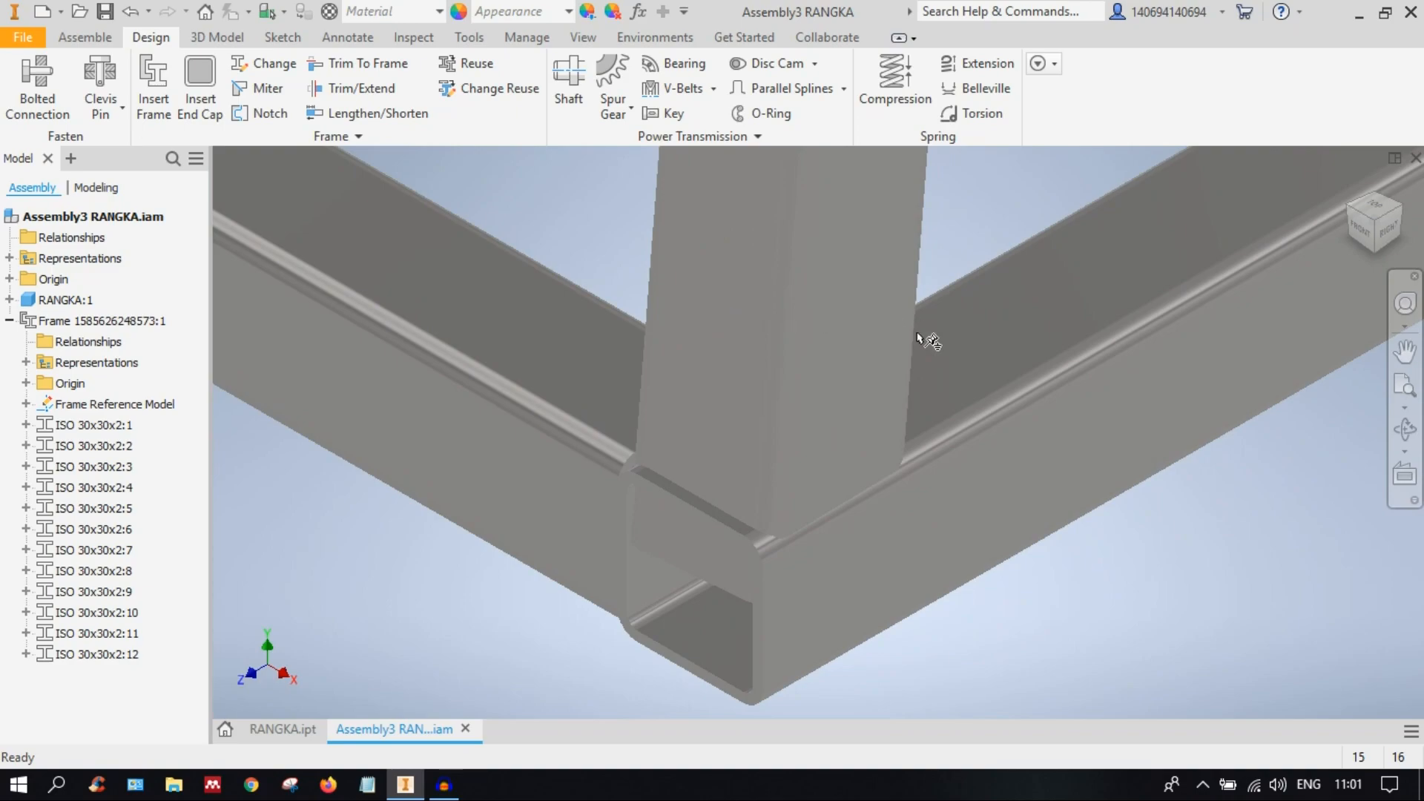
Step: Miter the slanted leg ISO 30x30x2:9 with base member ISO 30x30x2:4 at their shared bottom corner, with a 0 mm gap
scroll(913, 326, down, 5)
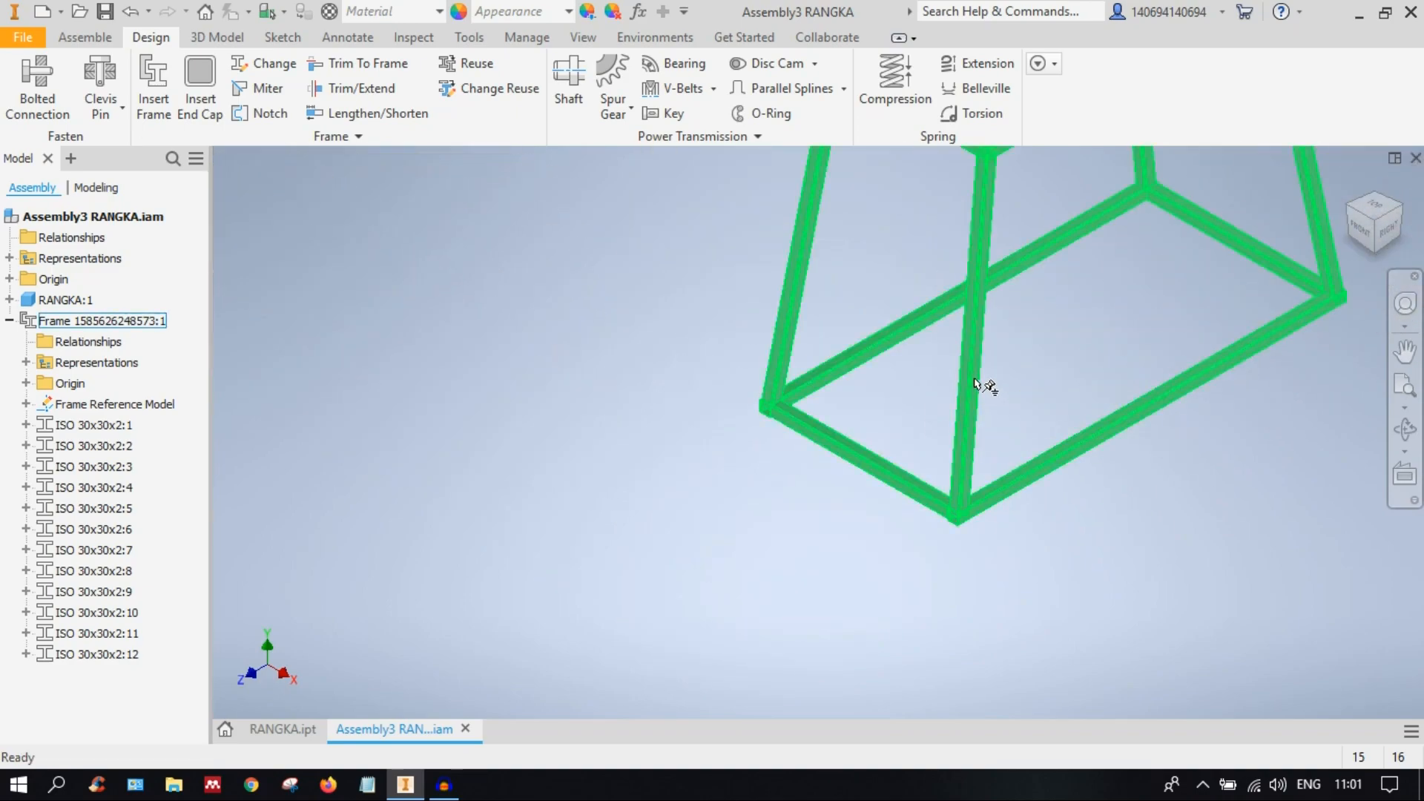
scroll(776, 413, down, 3)
click(261, 90)
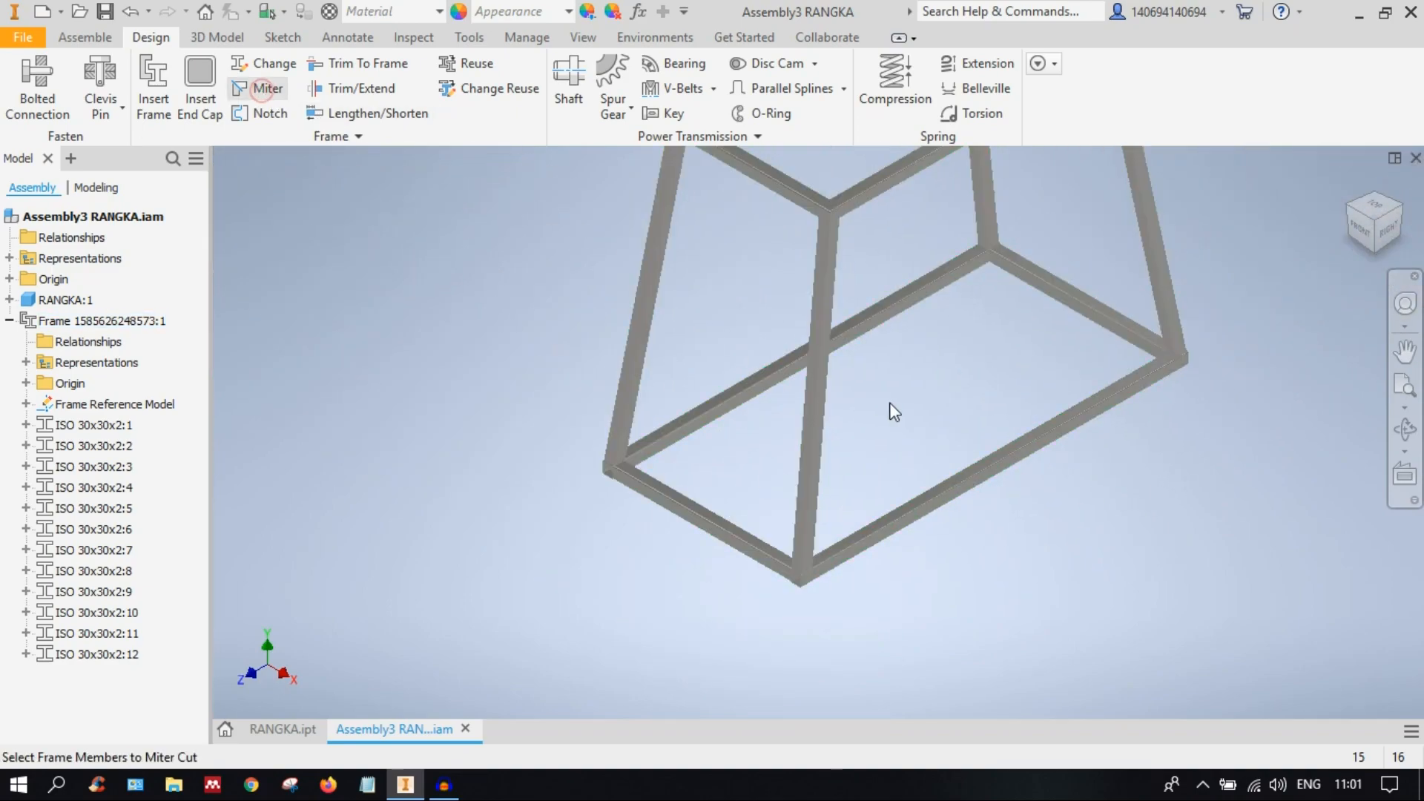
click(946, 479)
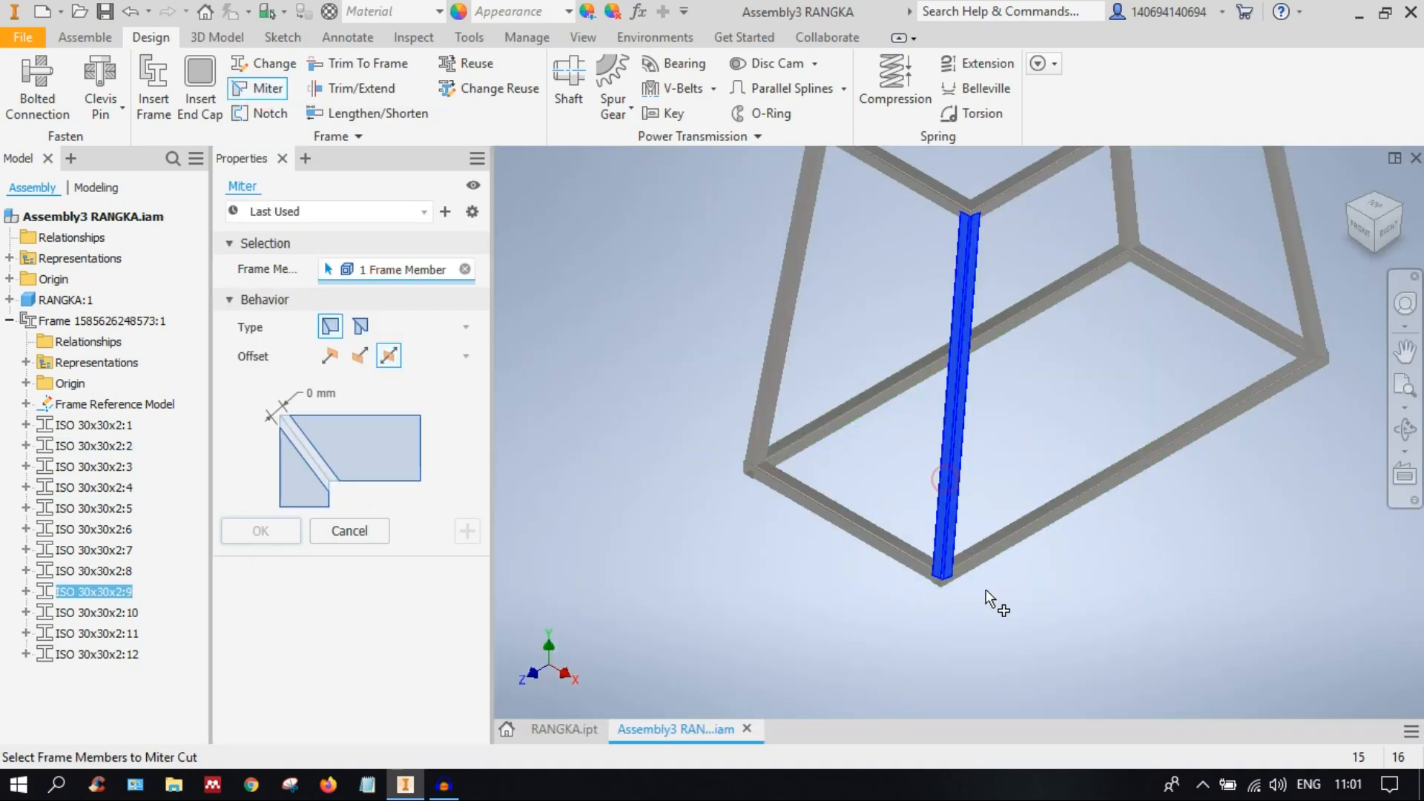
scroll(984, 593, up, 5)
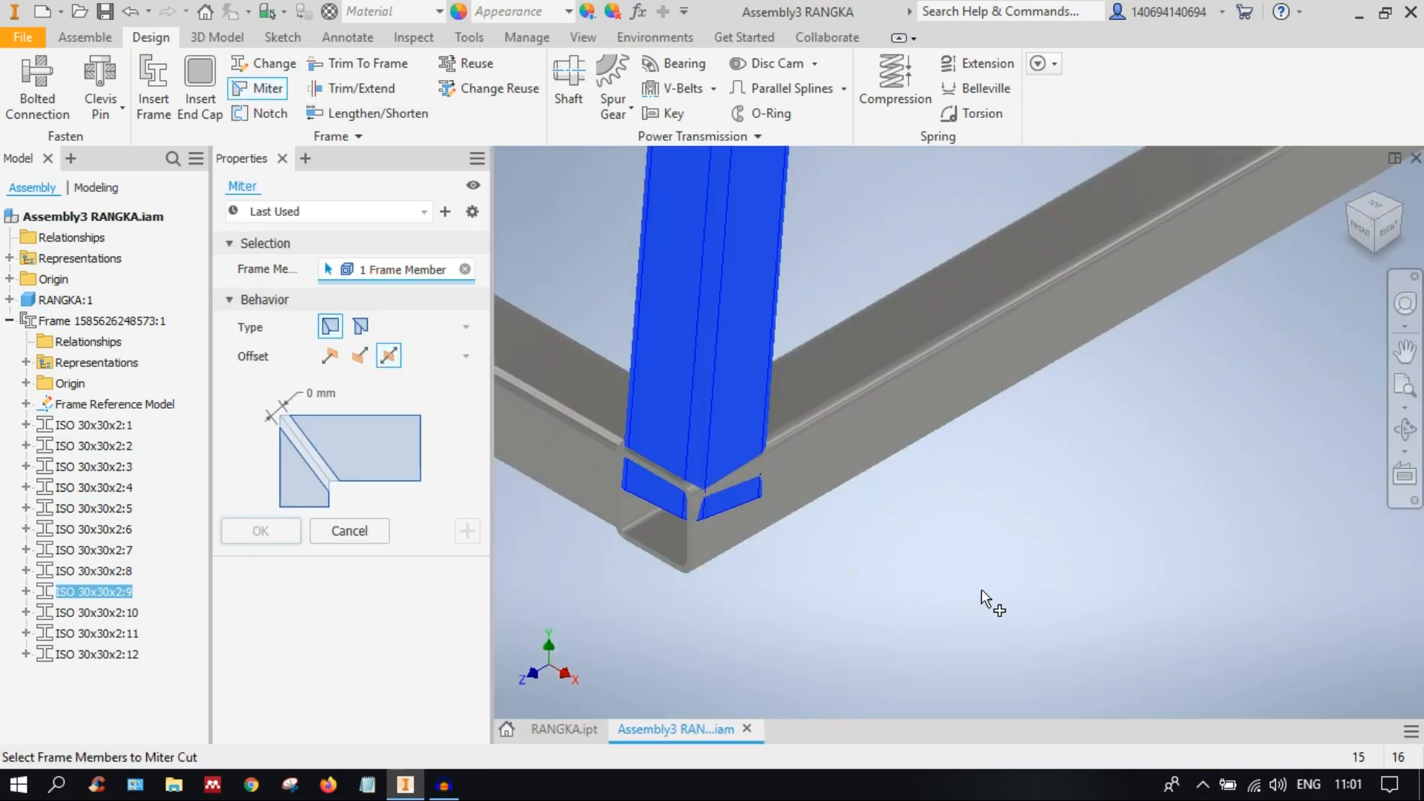
click(934, 401)
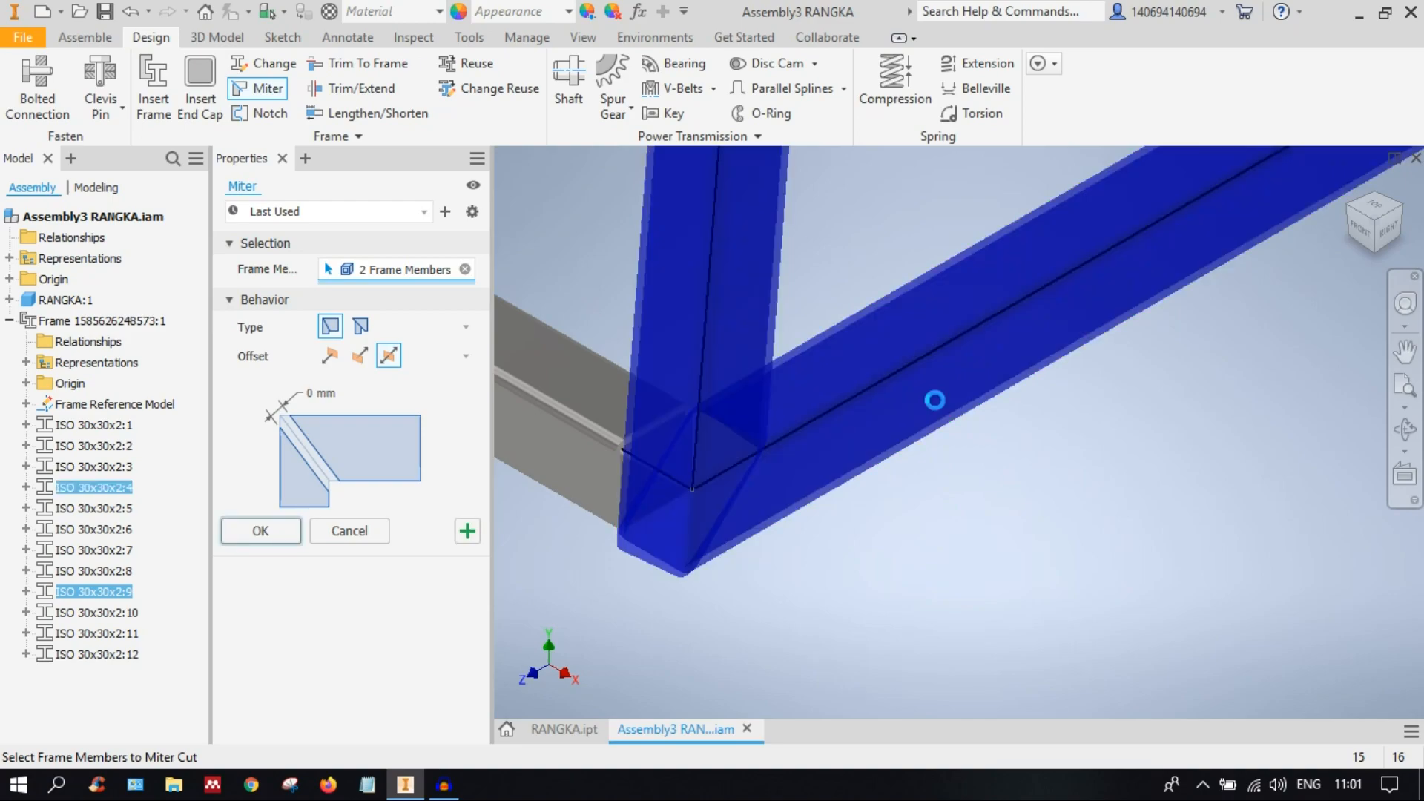
middle_drag(918, 470, 1170, 461)
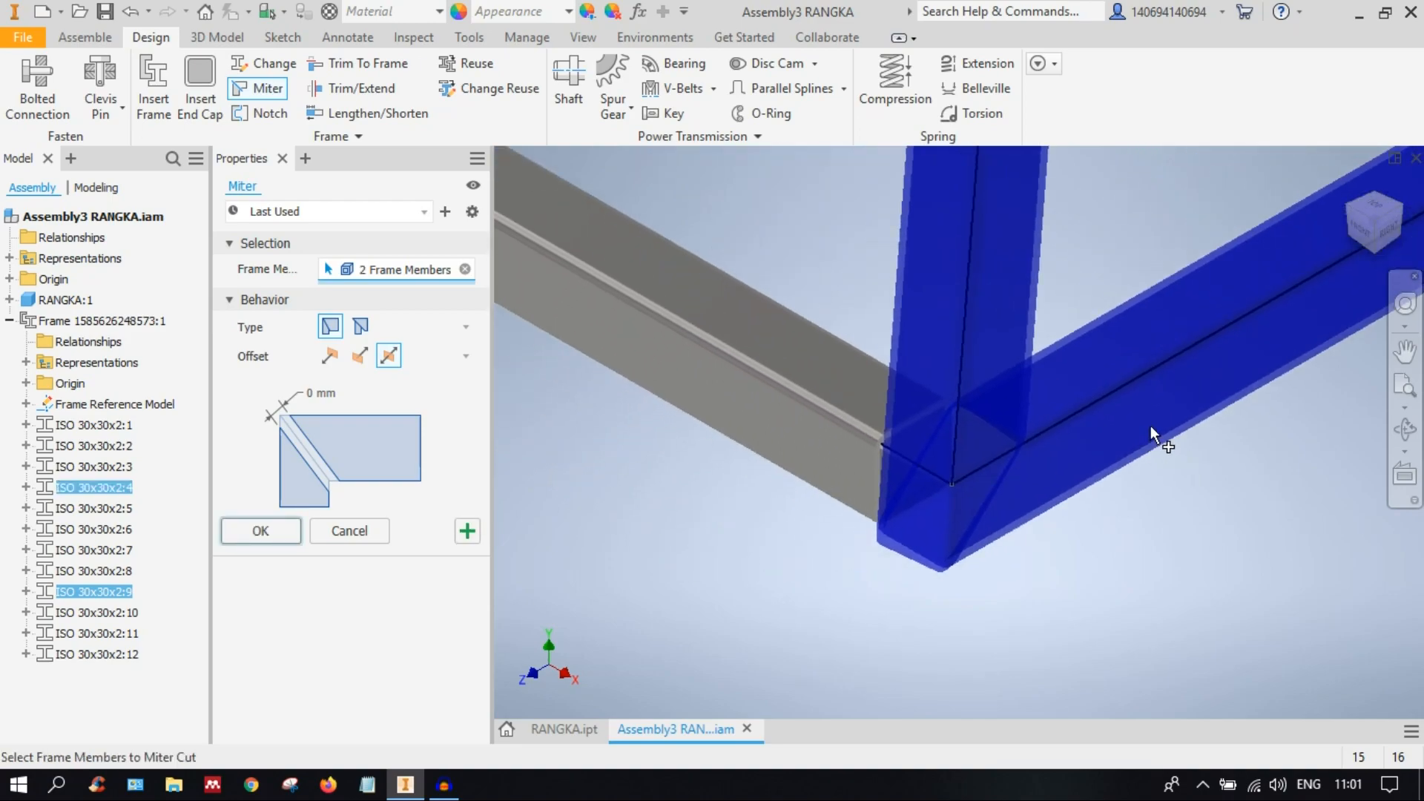
click(288, 534)
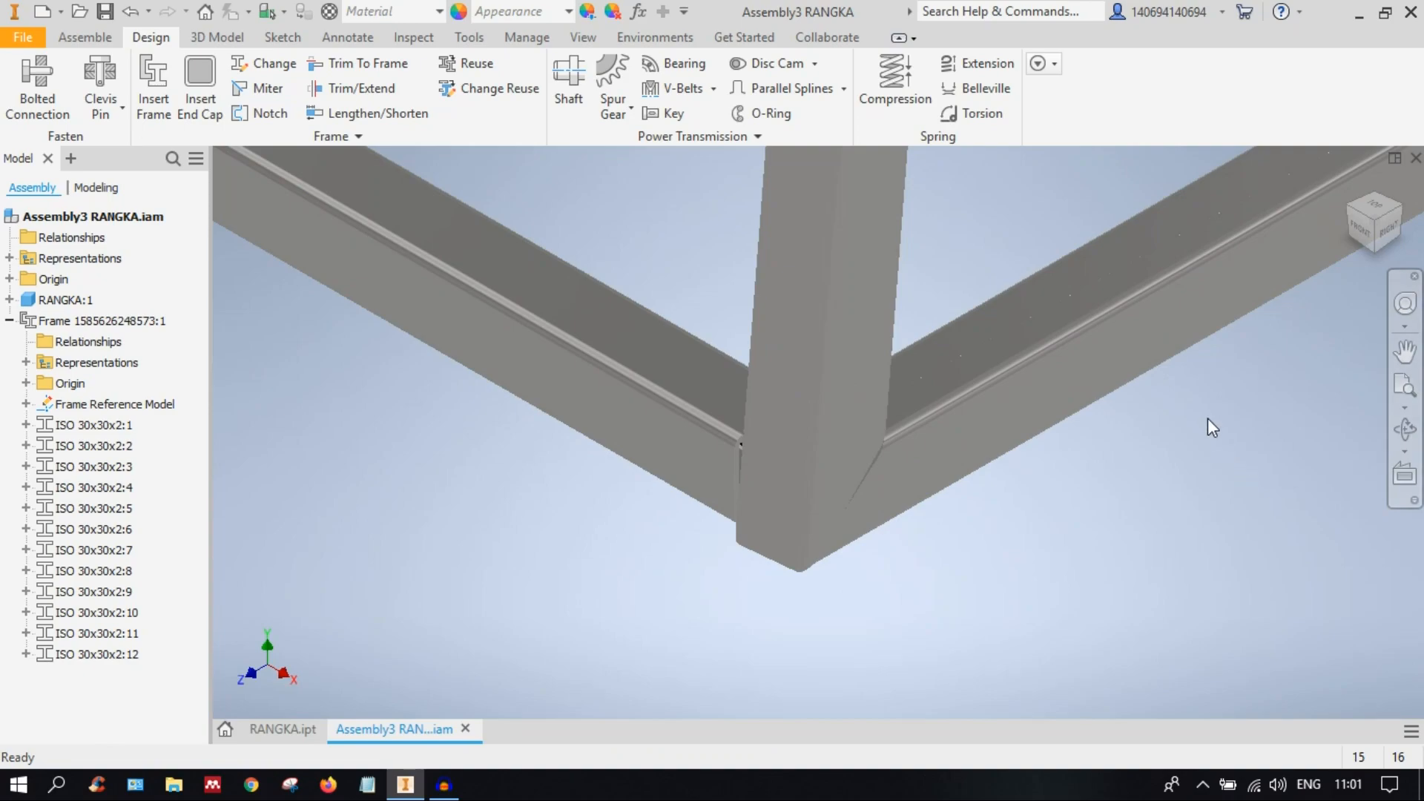
Step: Miter the slanted leg ISO 30x30x2:10 with base member ISO 30x30x2:2 at their bottom corner, with a 0 mm gap
scroll(1208, 416, up, 3)
middle_drag(926, 359, 901, 482)
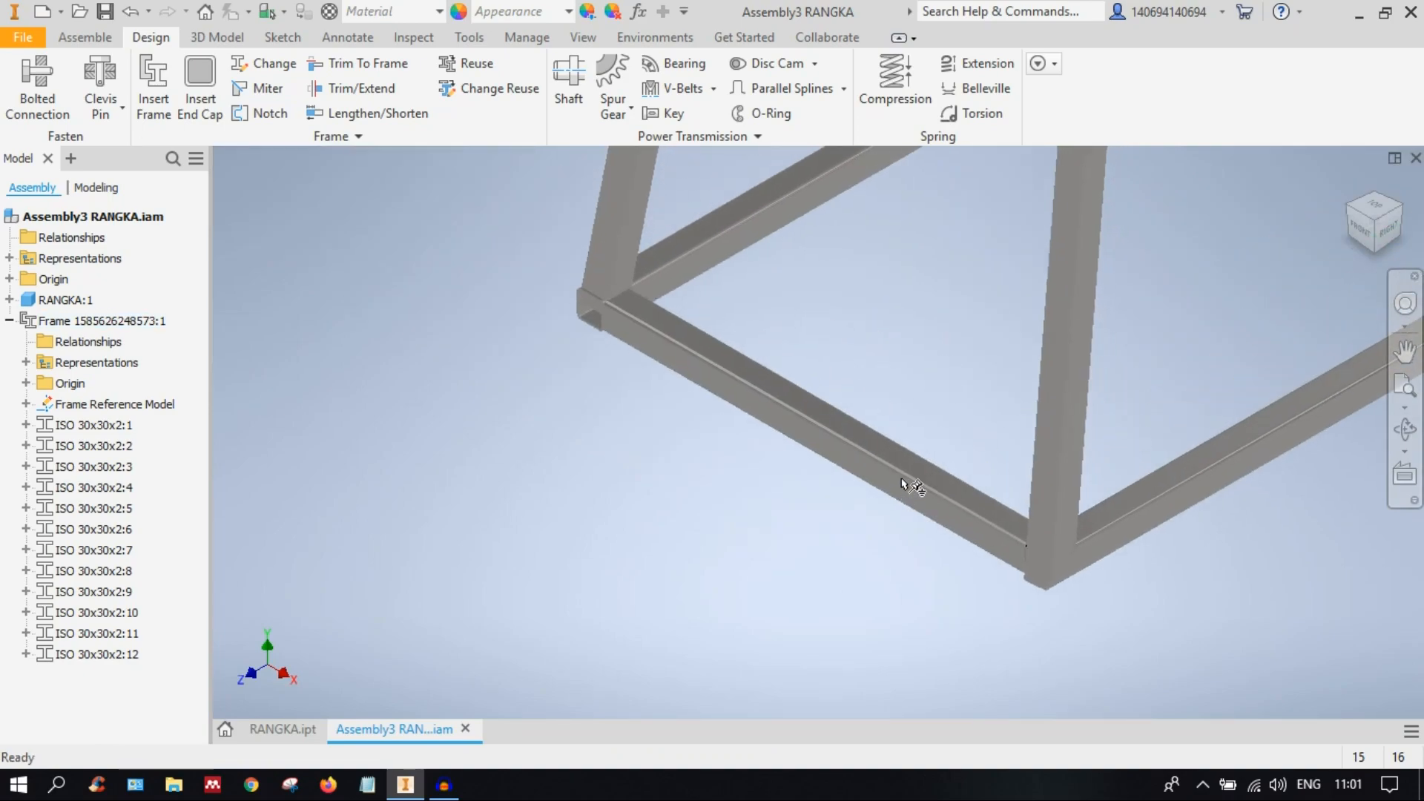
middle_drag(901, 429, 859, 493)
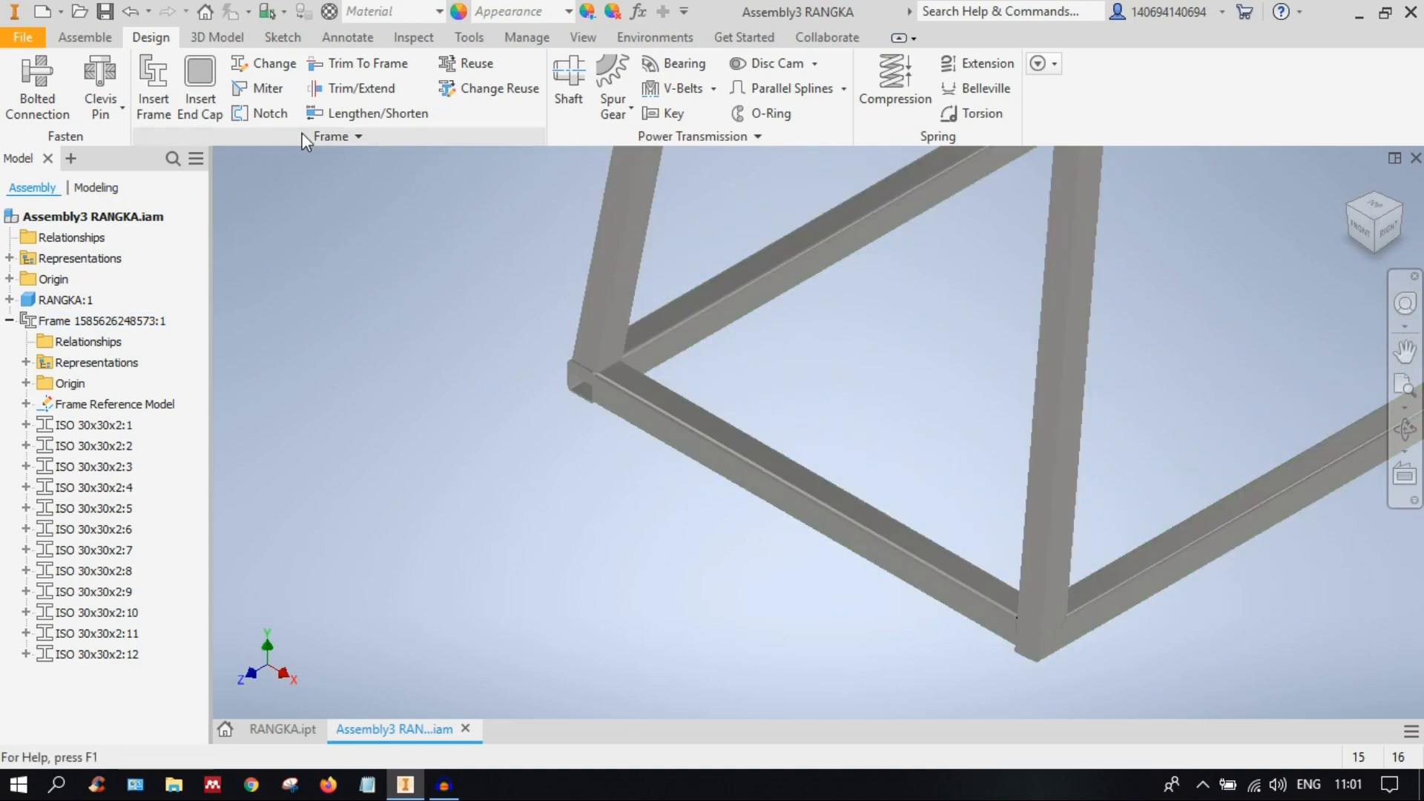
click(237, 82)
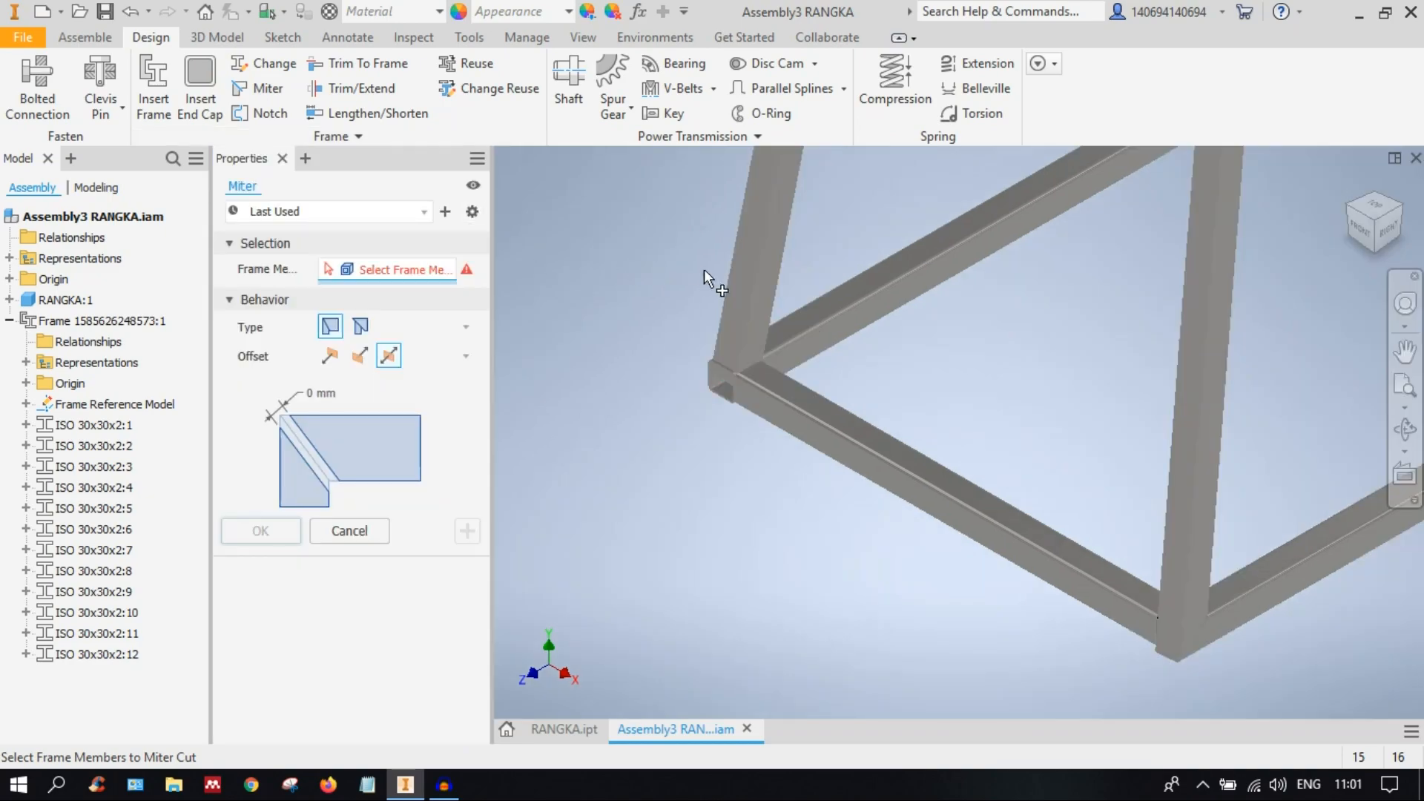
scroll(750, 296, up, 5)
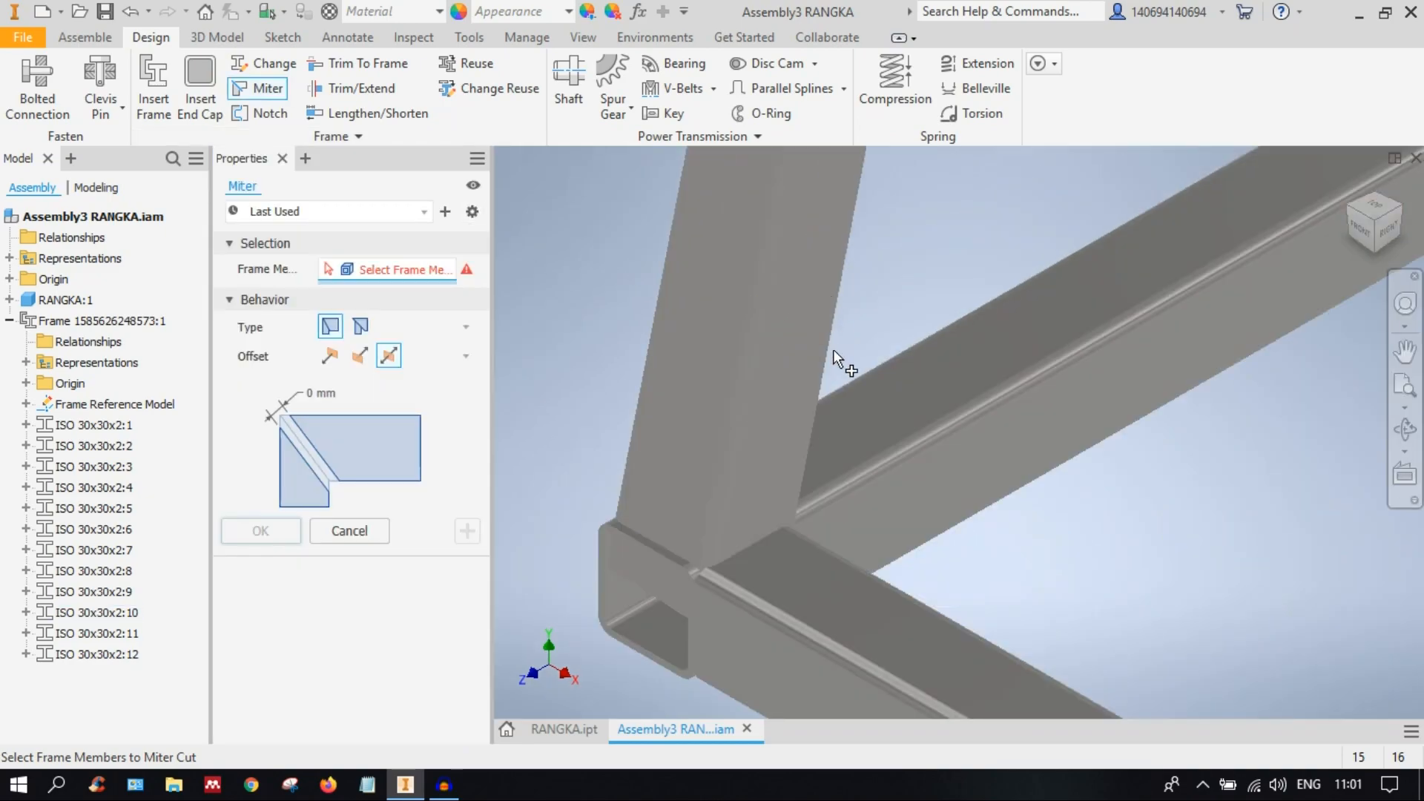
click(763, 323)
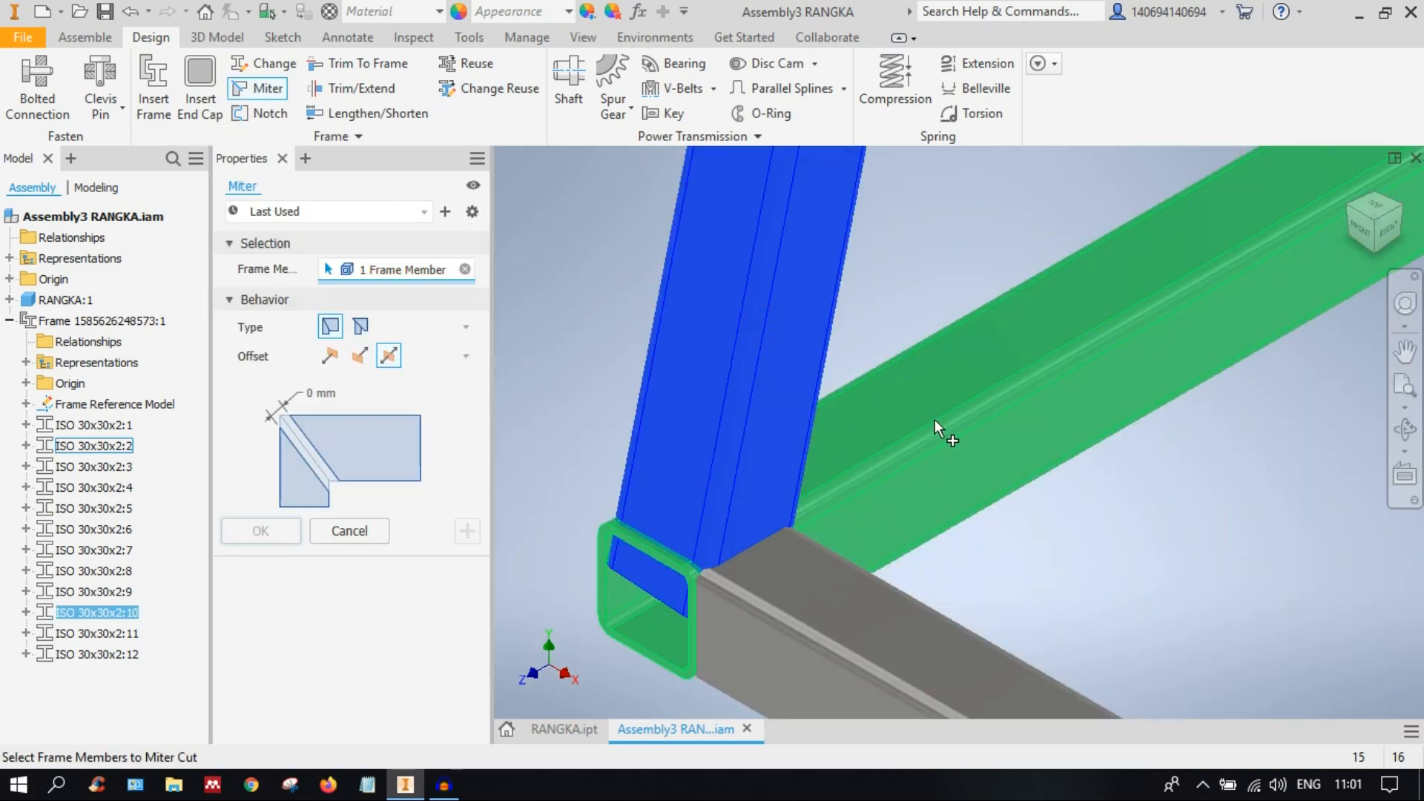
click(935, 419)
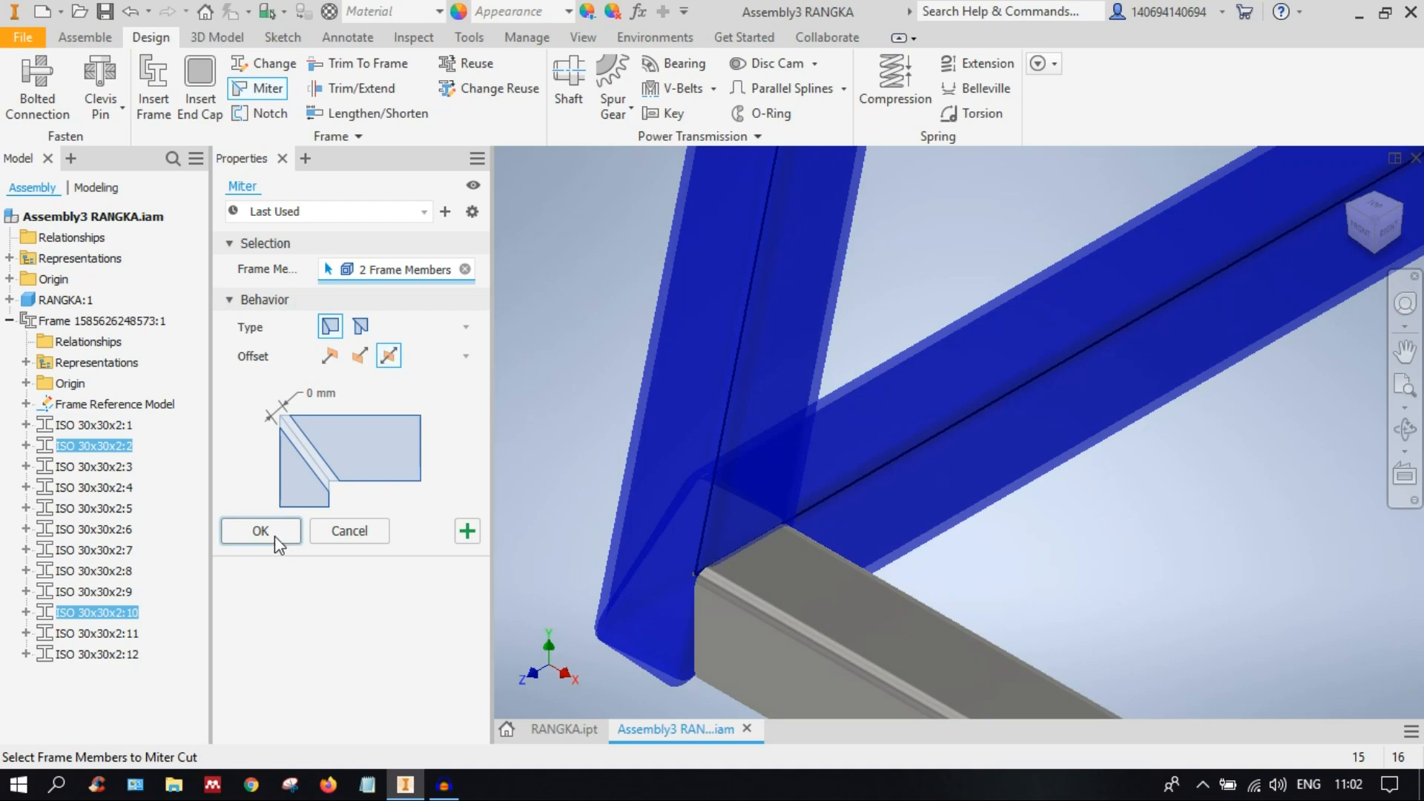
click(270, 534)
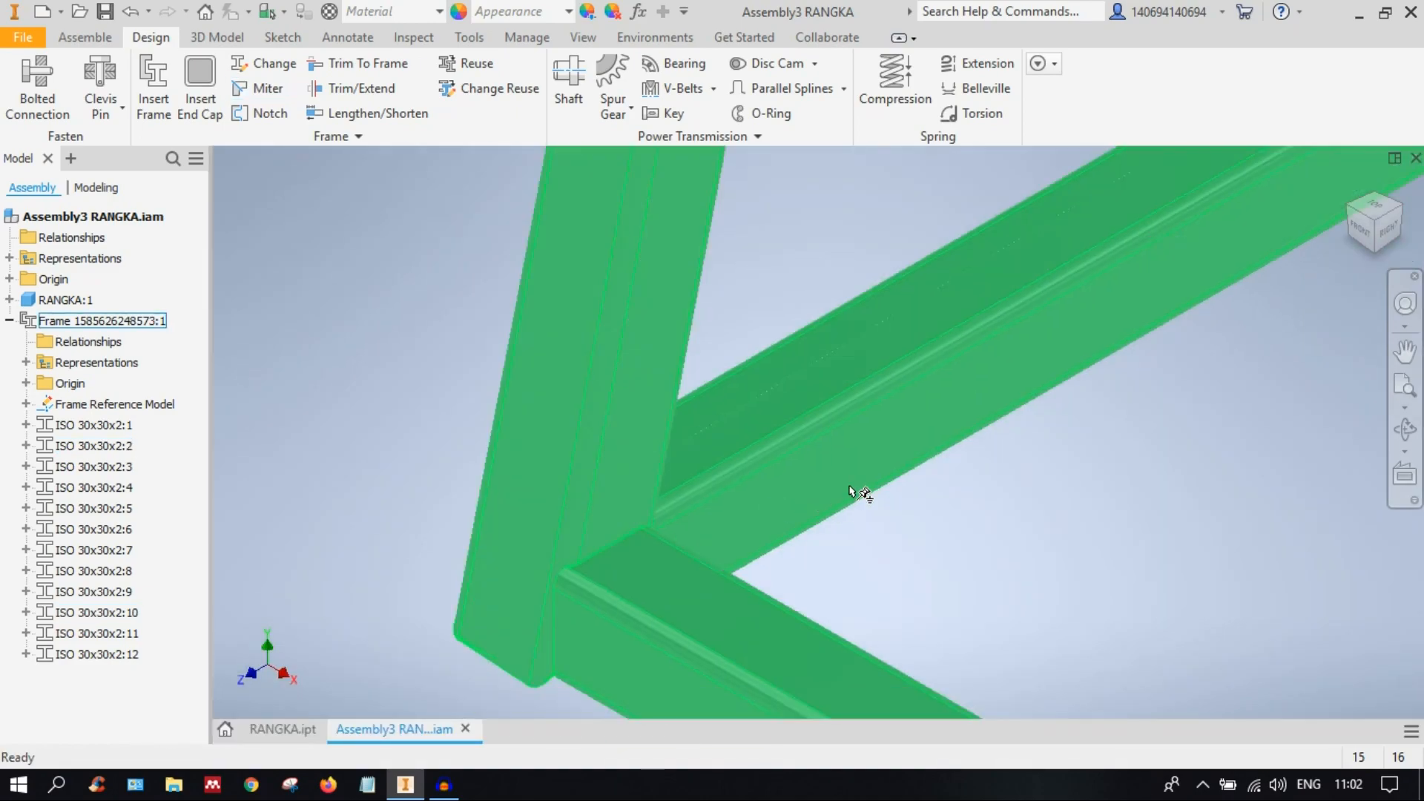
Step: Miter the slanted leg ISO 30x30x2:12 with the far end of base member ISO 30x30x2:4, with a 0 mm gap
scroll(851, 490, up, 4)
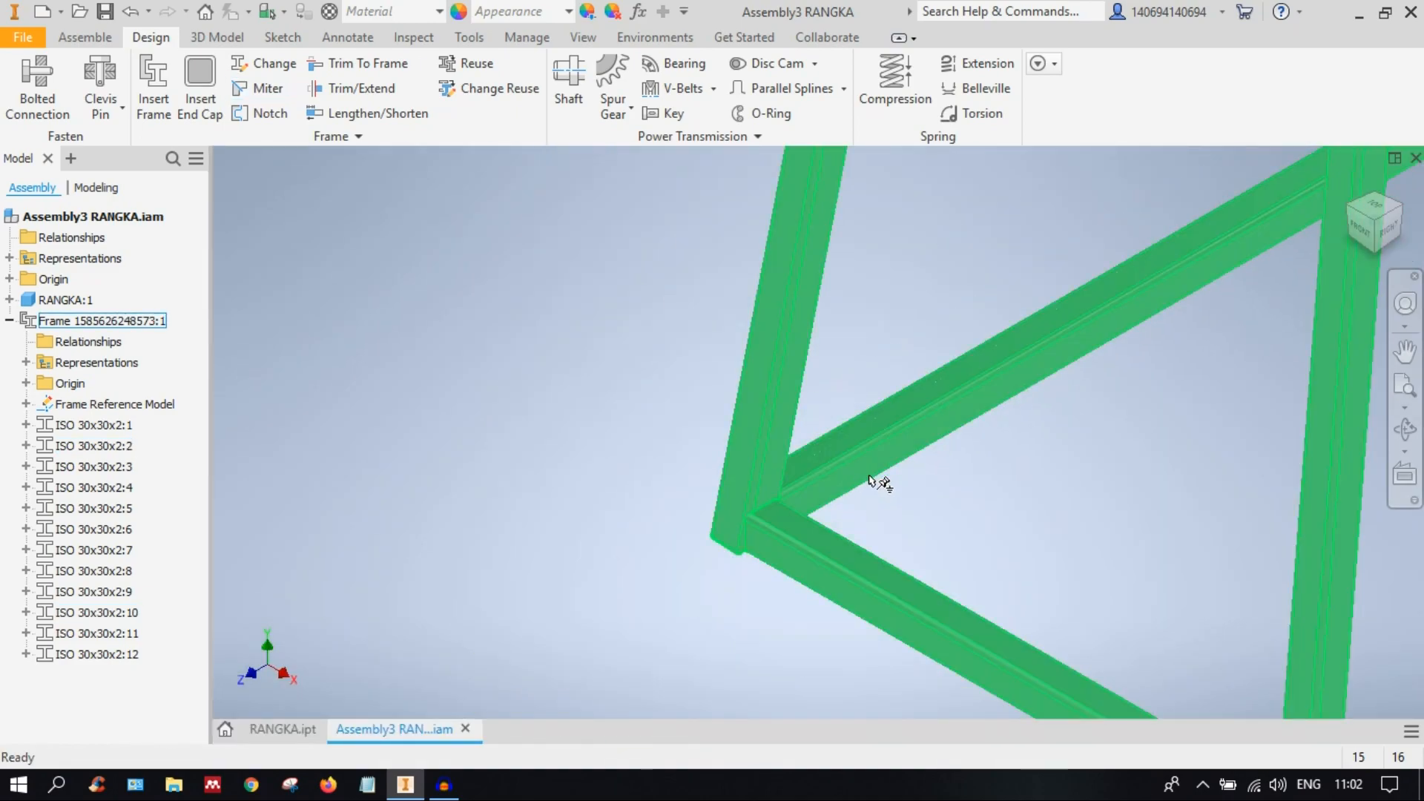
middle_drag(872, 480, 568, 333)
scroll(783, 358, up, 3)
middle_drag(853, 425, 401, 672)
scroll(1085, 435, down, 2)
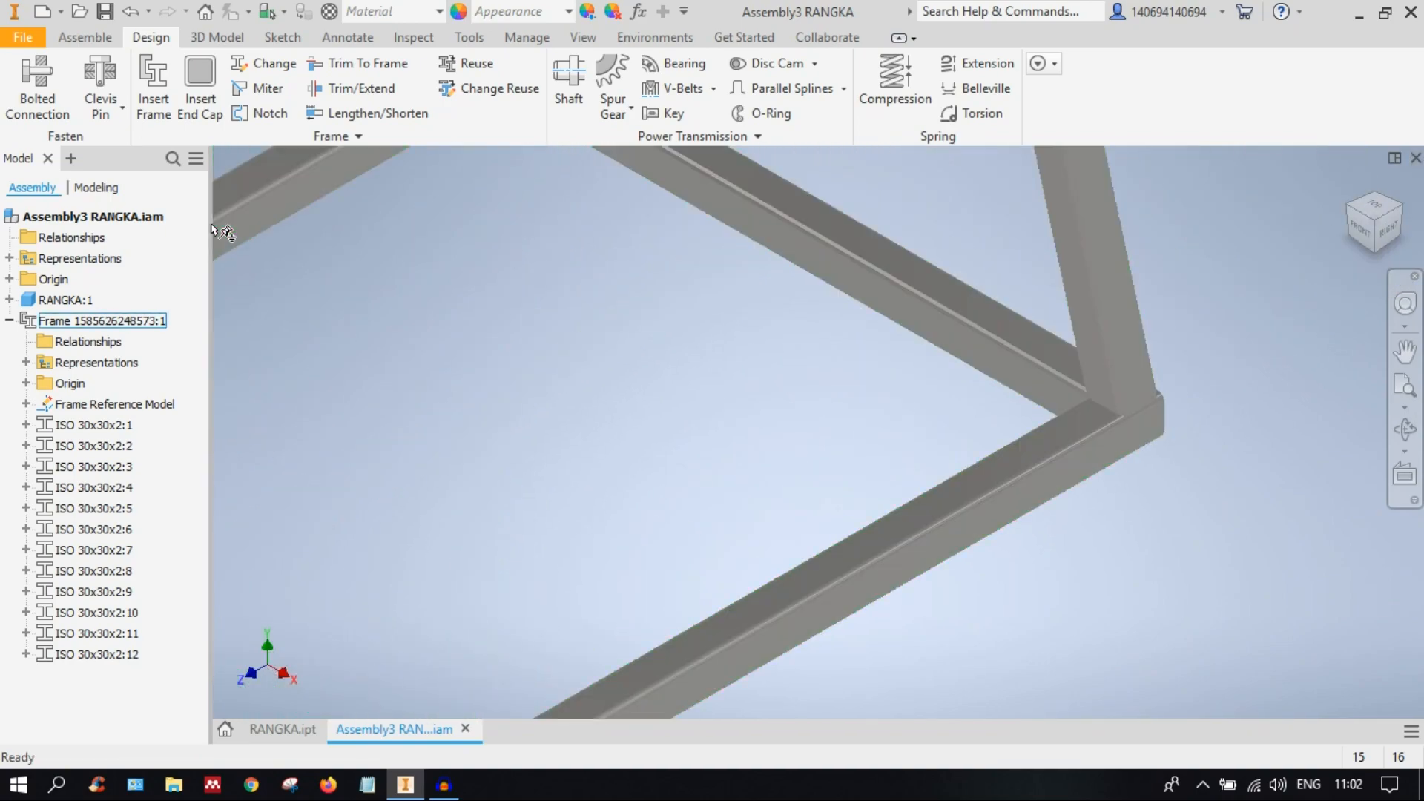
click(268, 87)
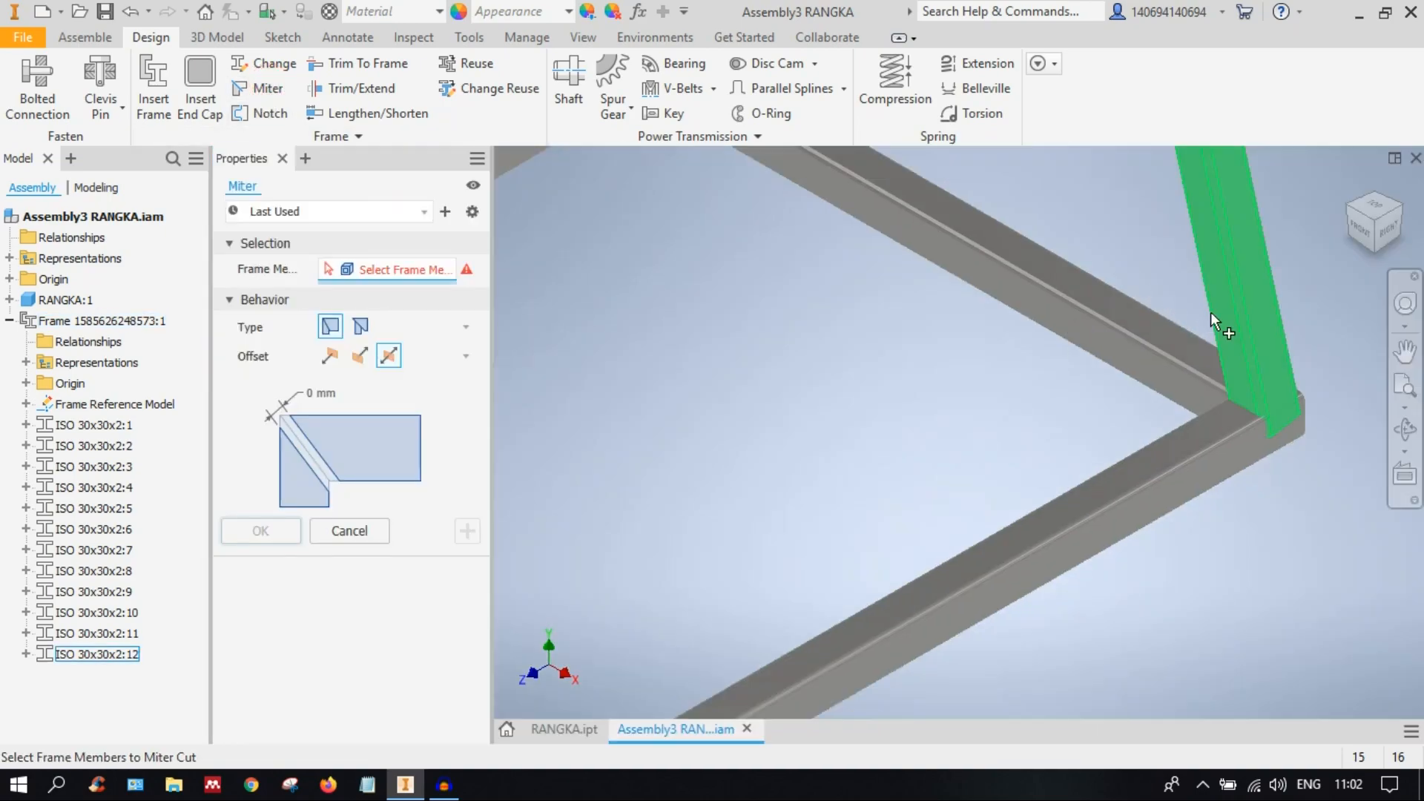
click(1241, 310)
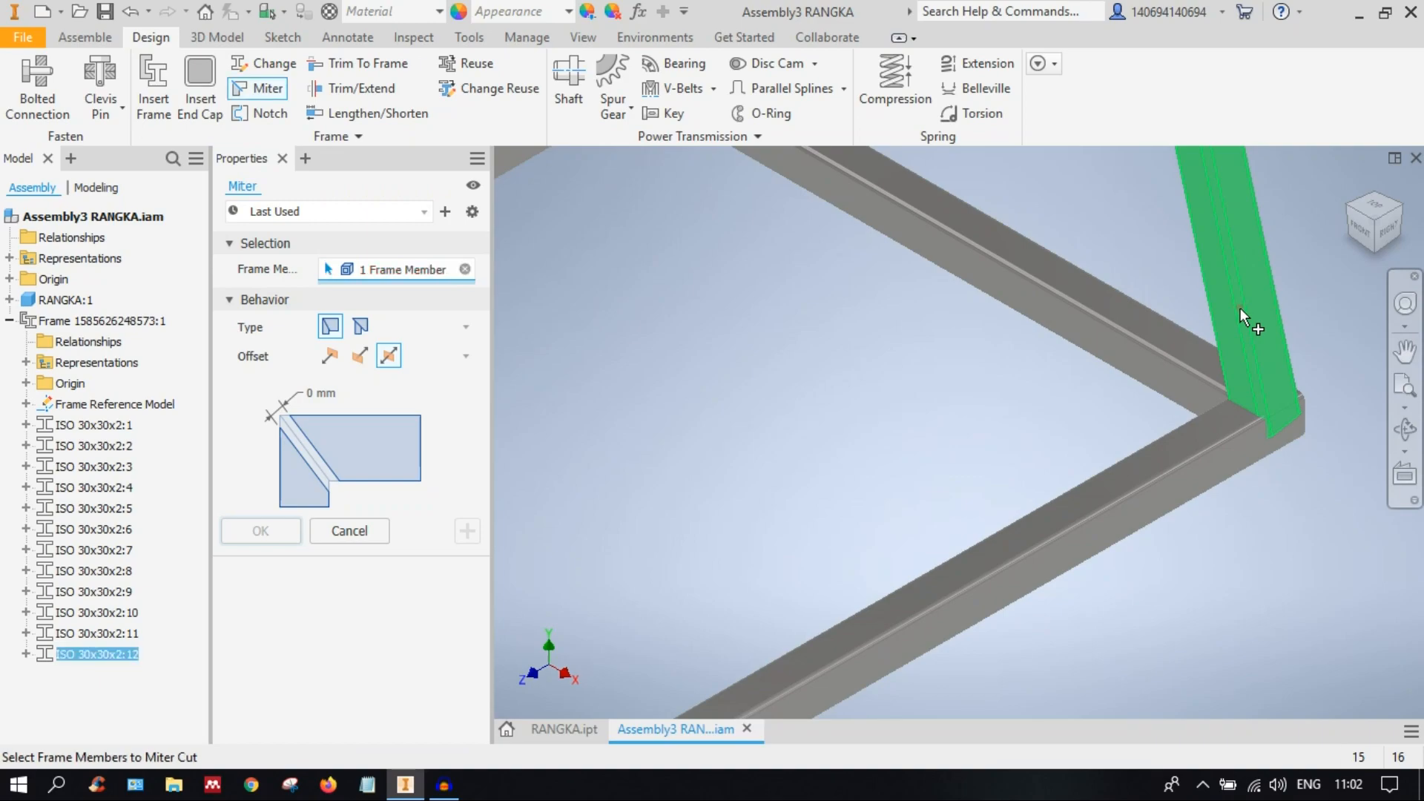
click(1182, 483)
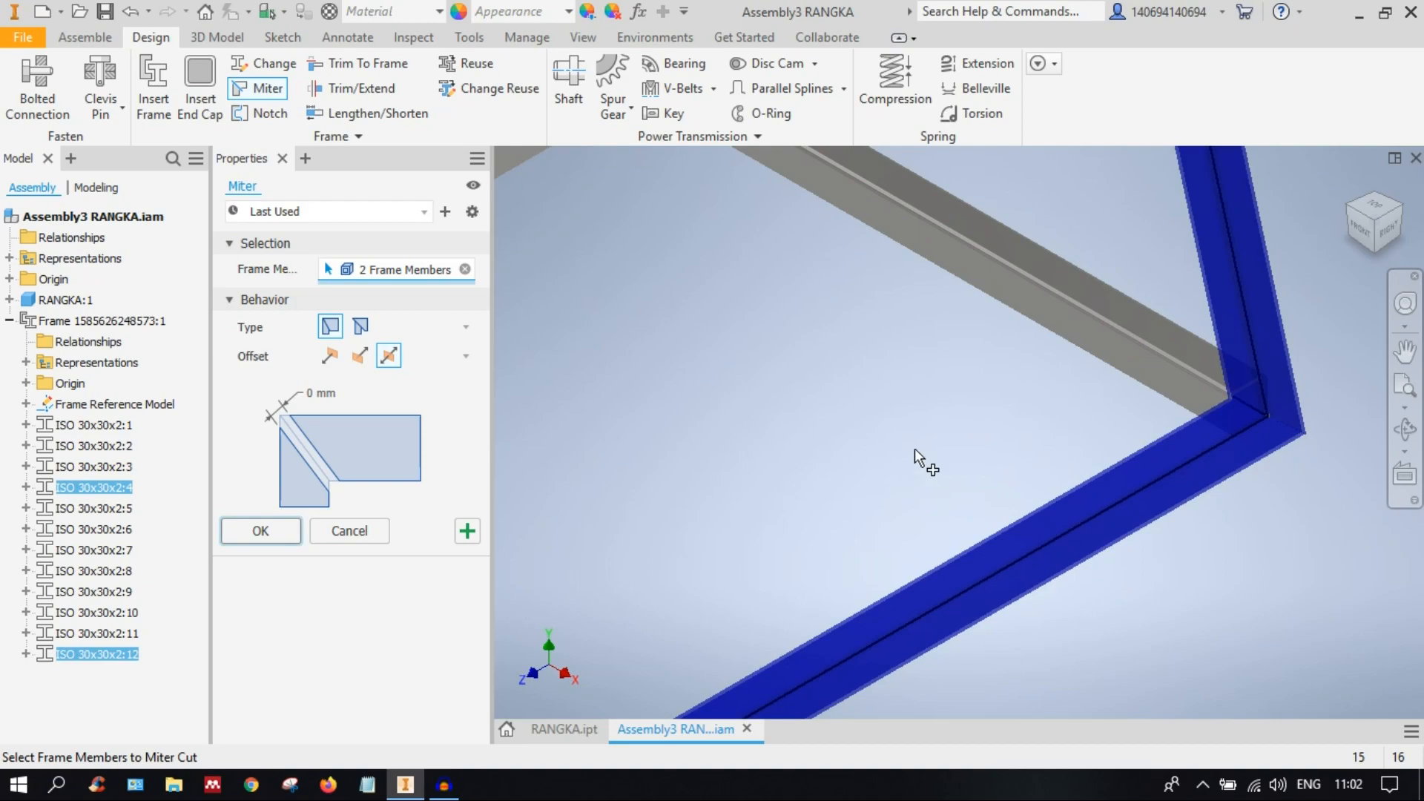
middle_drag(843, 359, 968, 479)
click(278, 534)
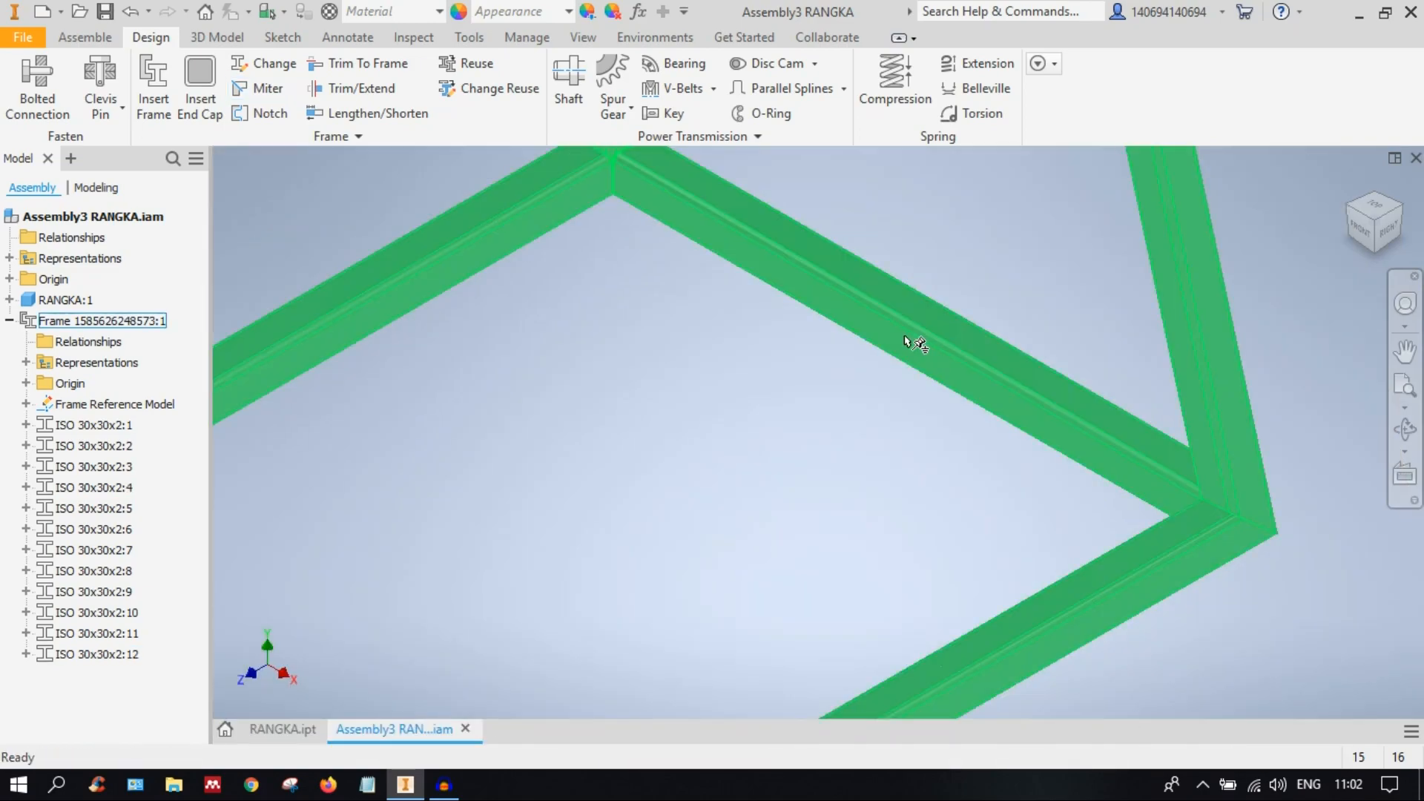
Step: View the frame from the back-left and miter the slanted leg ISO 30x30x2:11 with the long base member at the remaining untreated bottom corner
middle_drag(915, 354, 972, 415)
scroll(971, 416, down, 5)
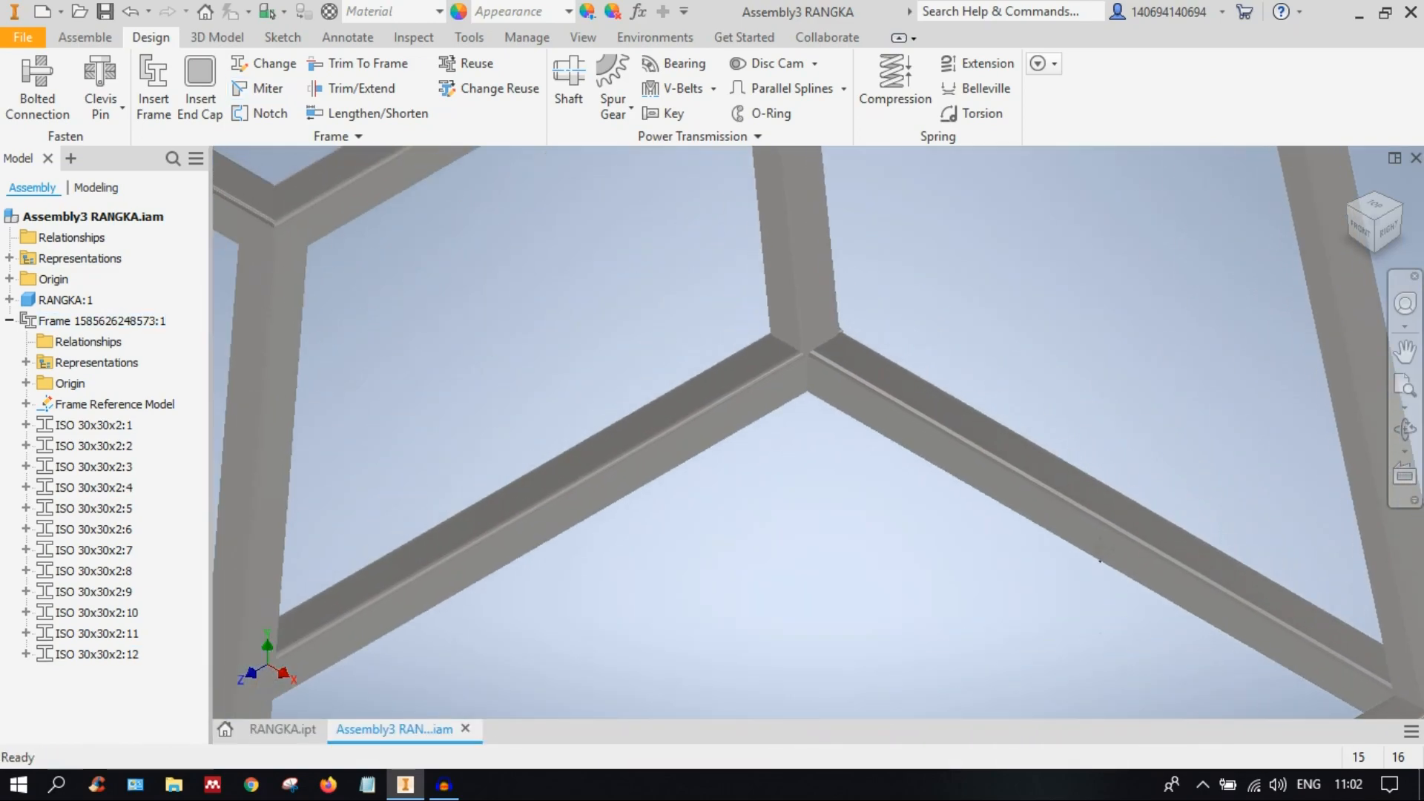
click(1374, 190)
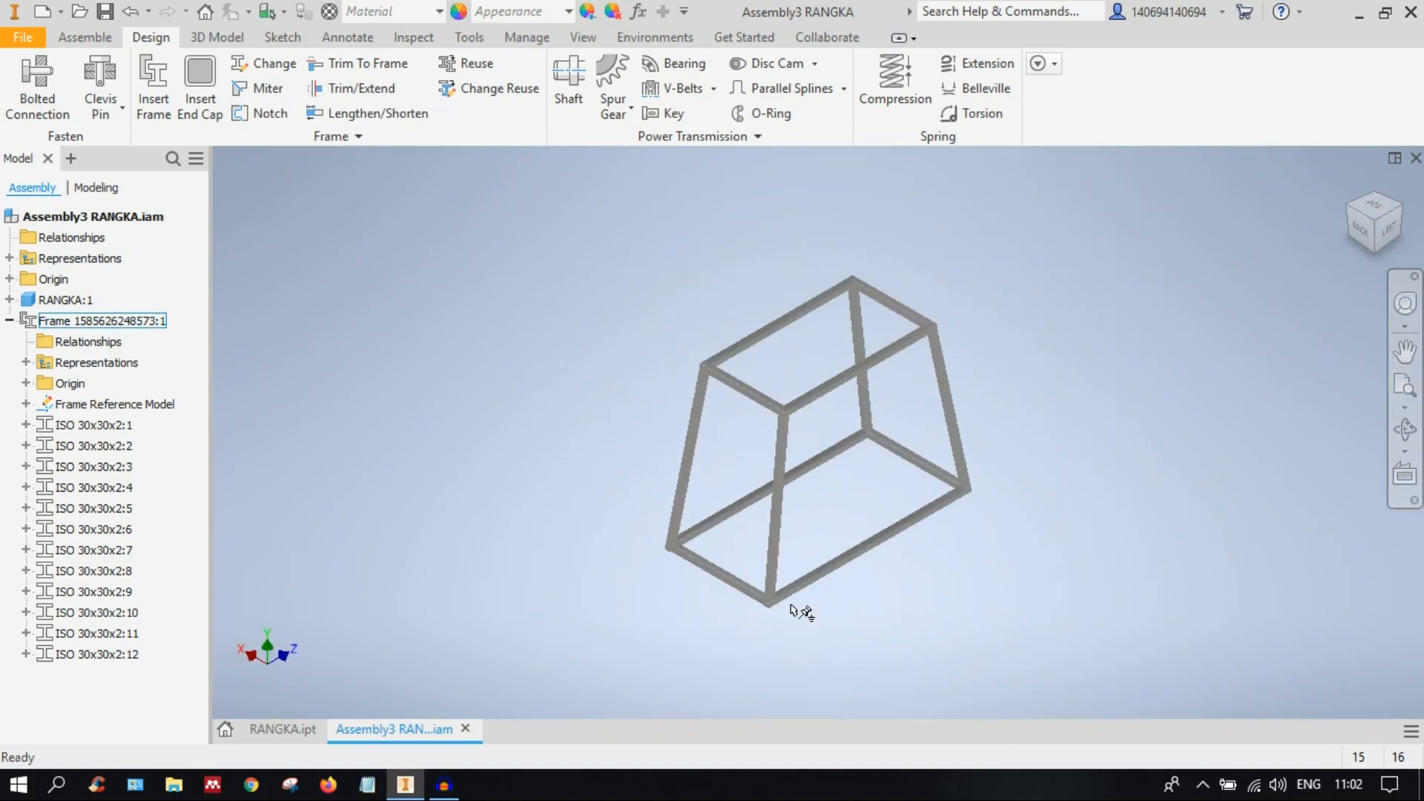
scroll(801, 610, up, 5)
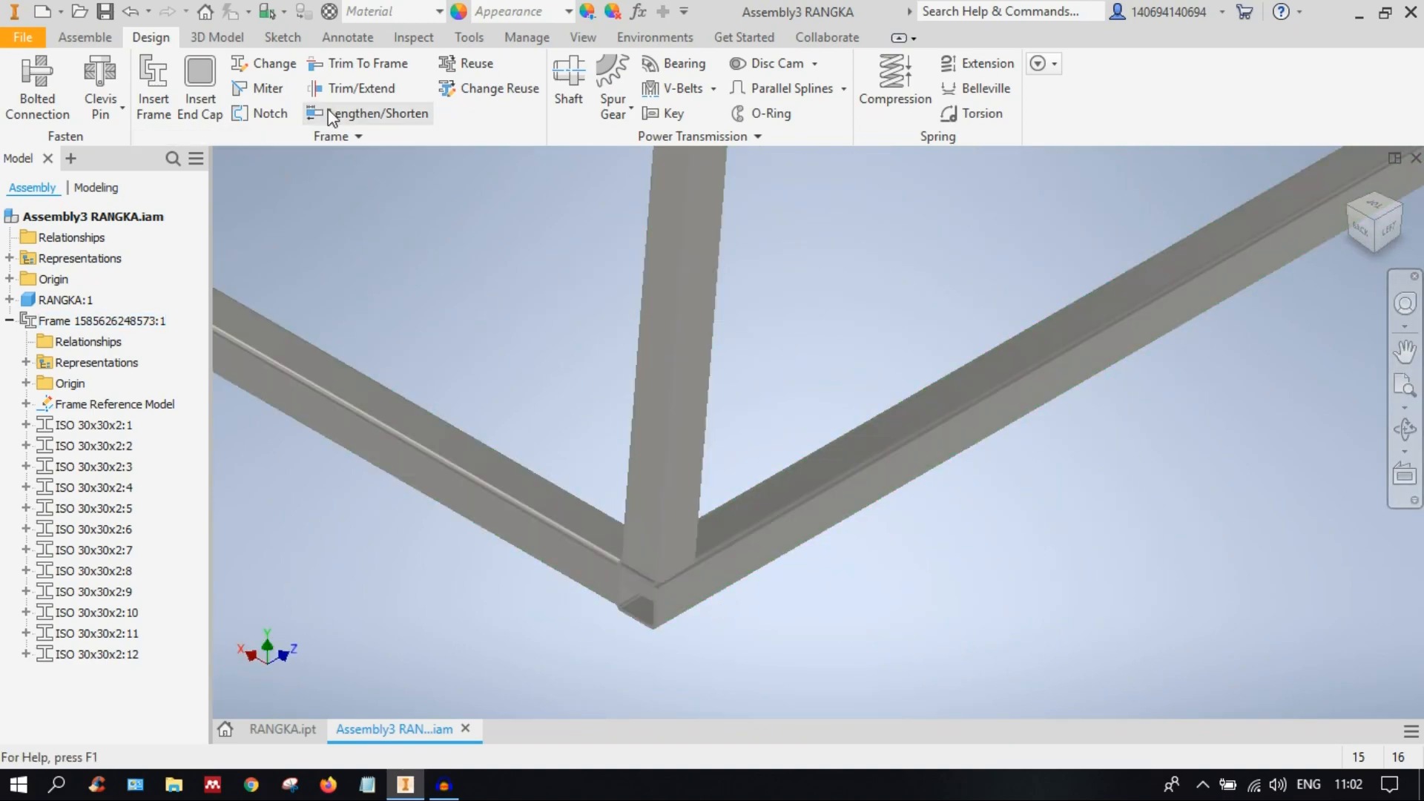
click(251, 86)
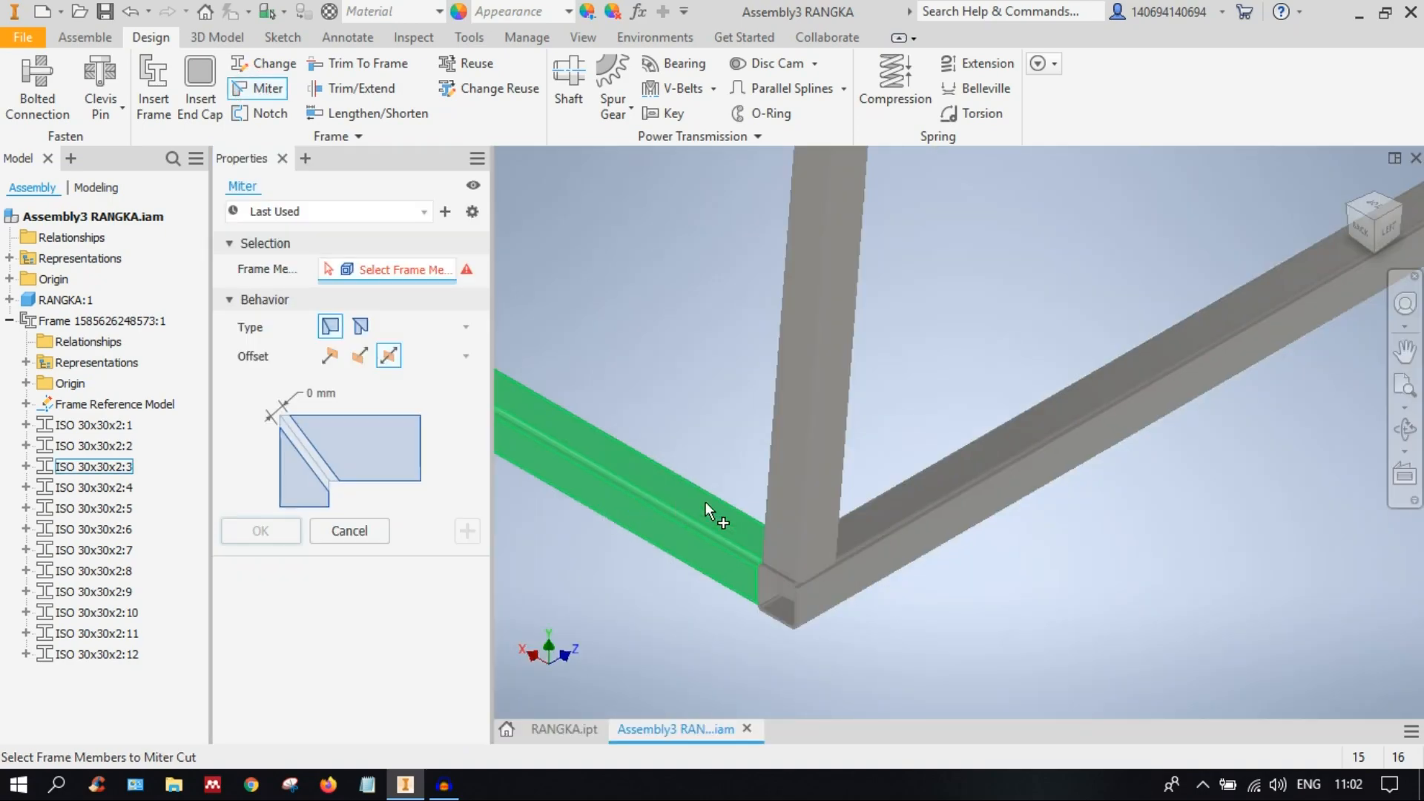
scroll(780, 509, up, 5)
scroll(781, 509, down, 5)
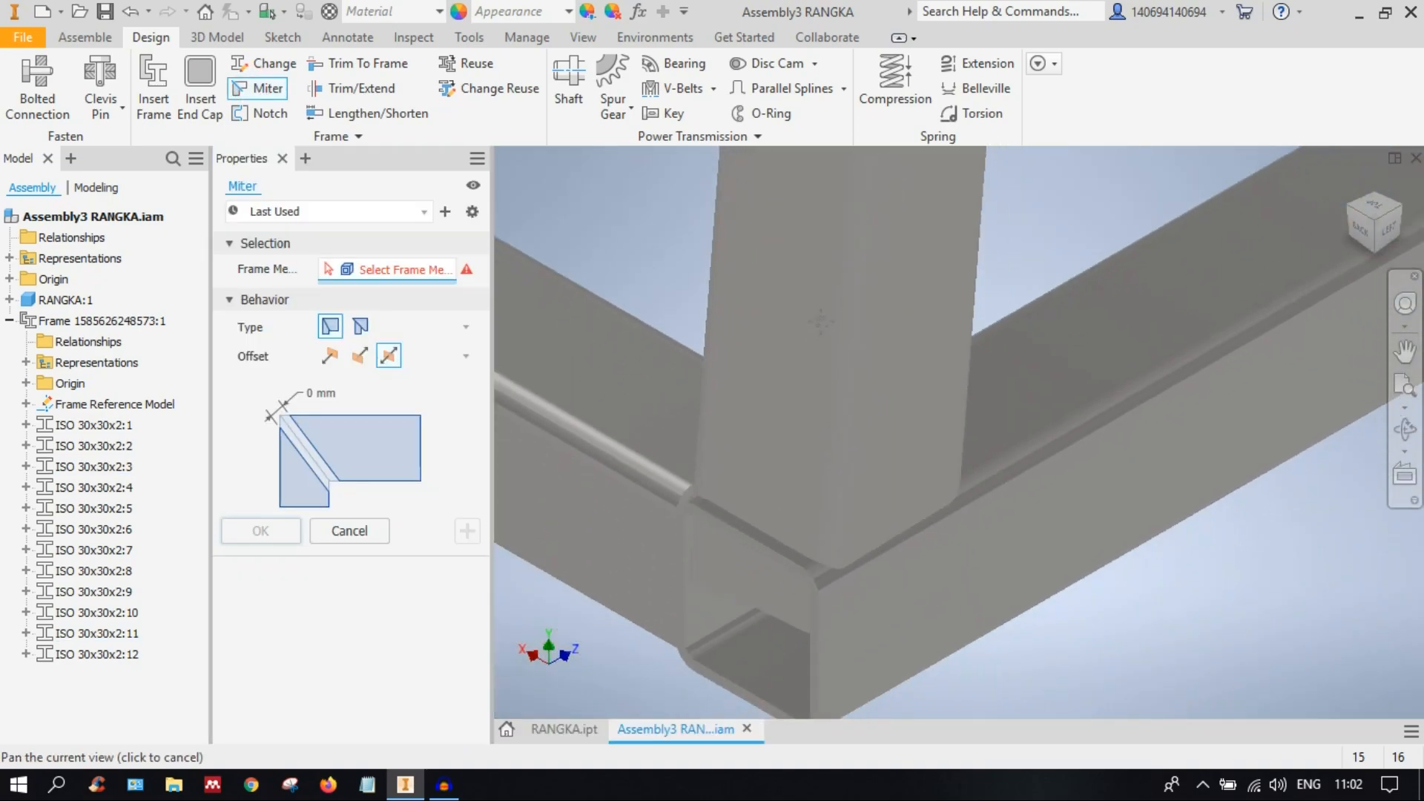
click(896, 338)
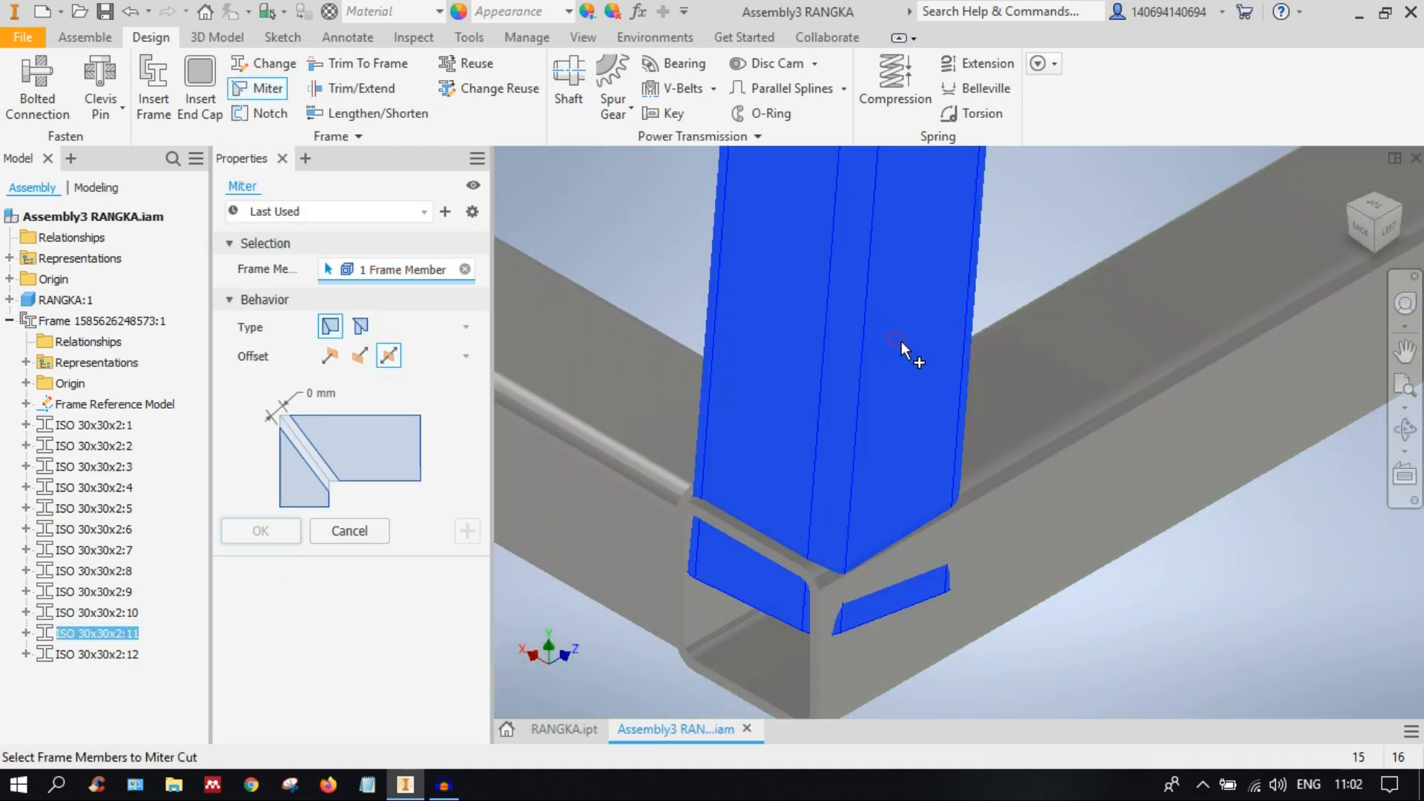
click(1089, 487)
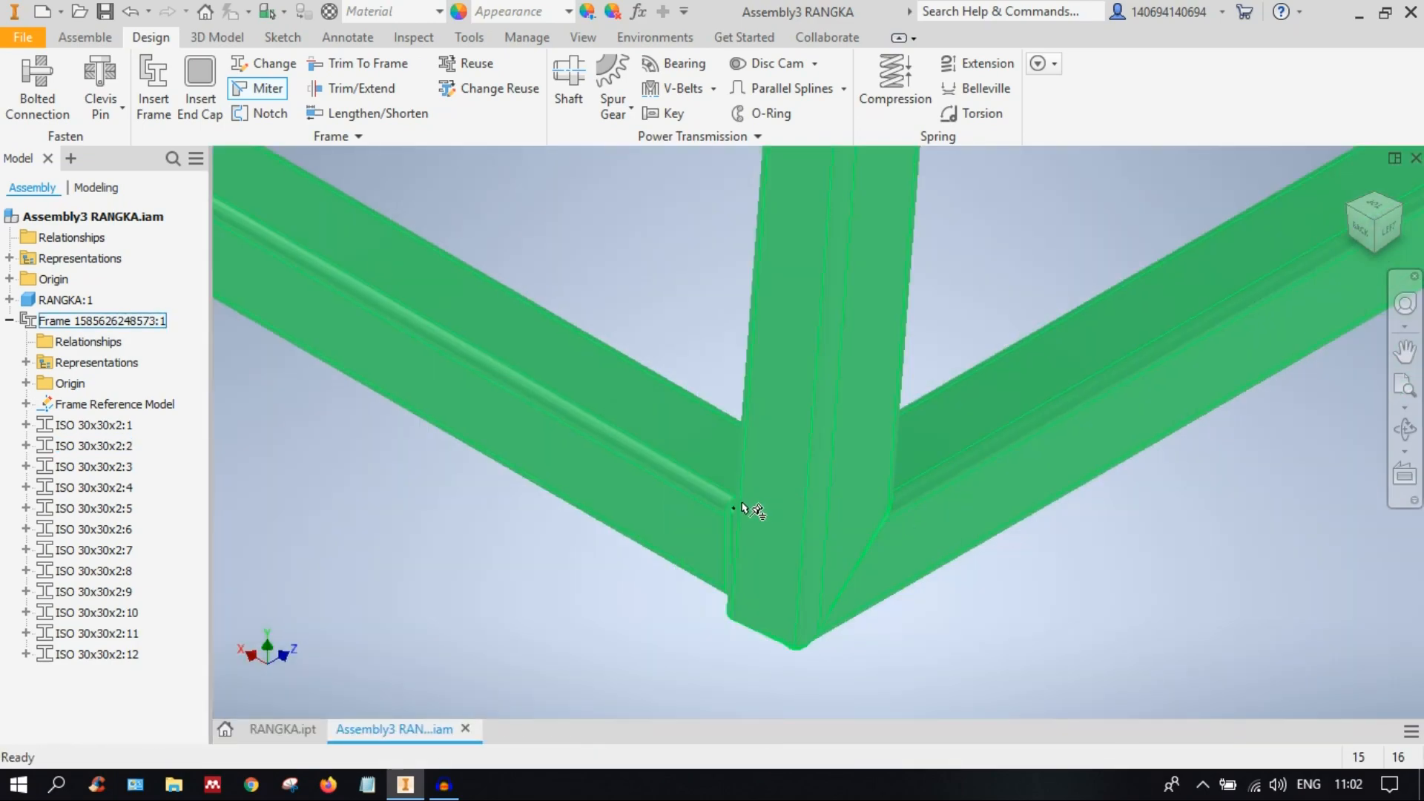
Step: Examine the mitered leg joints at the corners of the base rectangle
scroll(744, 508, up, 3)
middle_drag(406, 465, 603, 554)
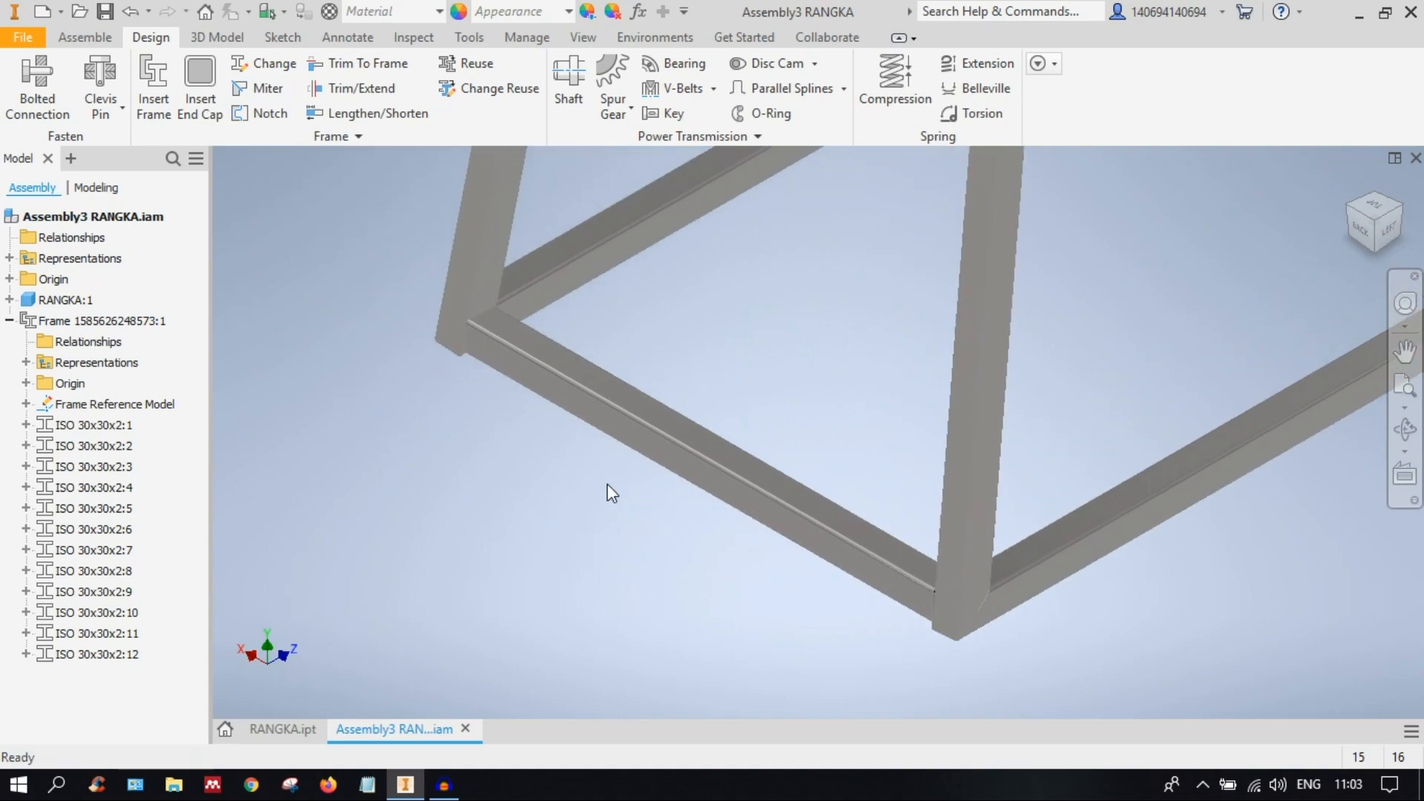
scroll(576, 481, up, 4)
middle_drag(780, 499, 861, 551)
scroll(741, 572, down, 5)
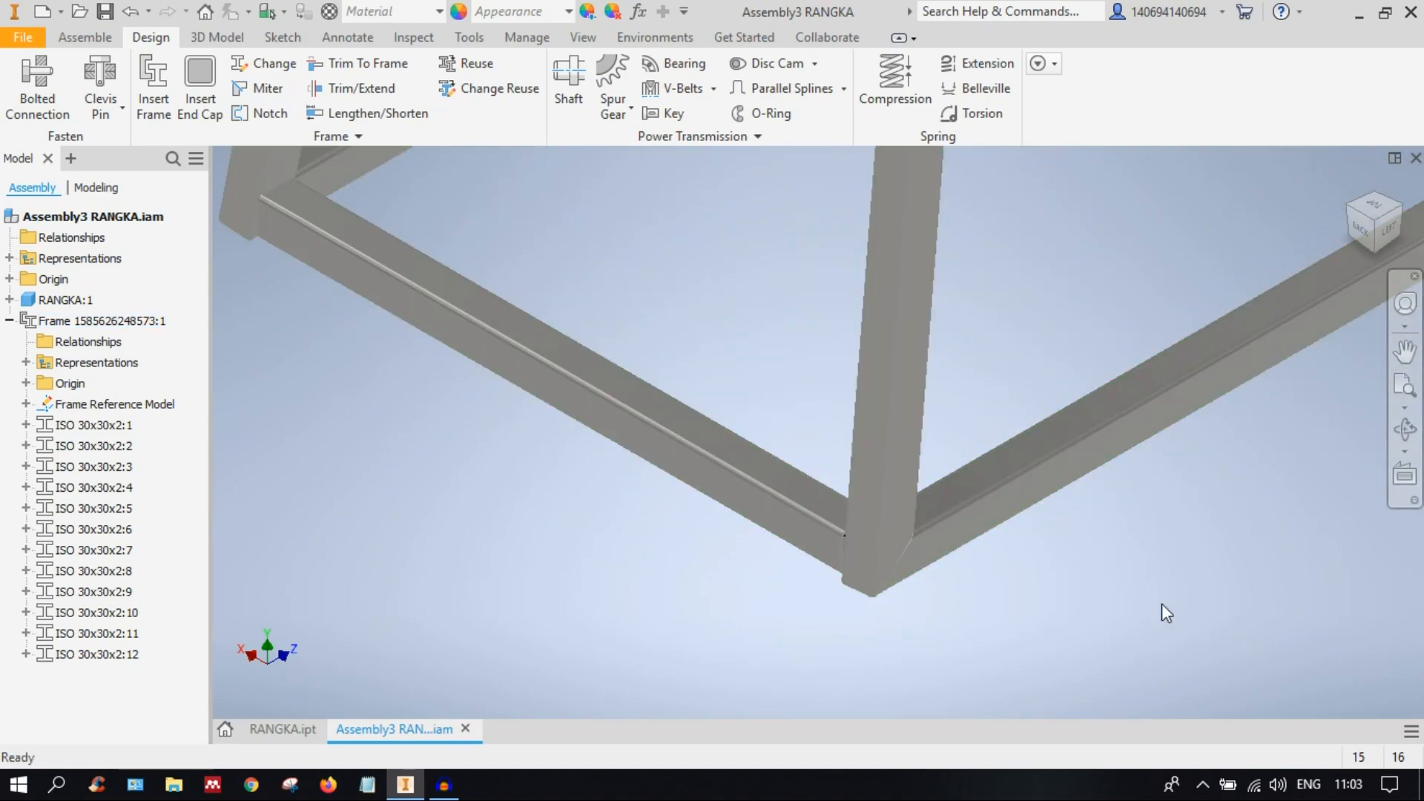
scroll(969, 553, up, 5)
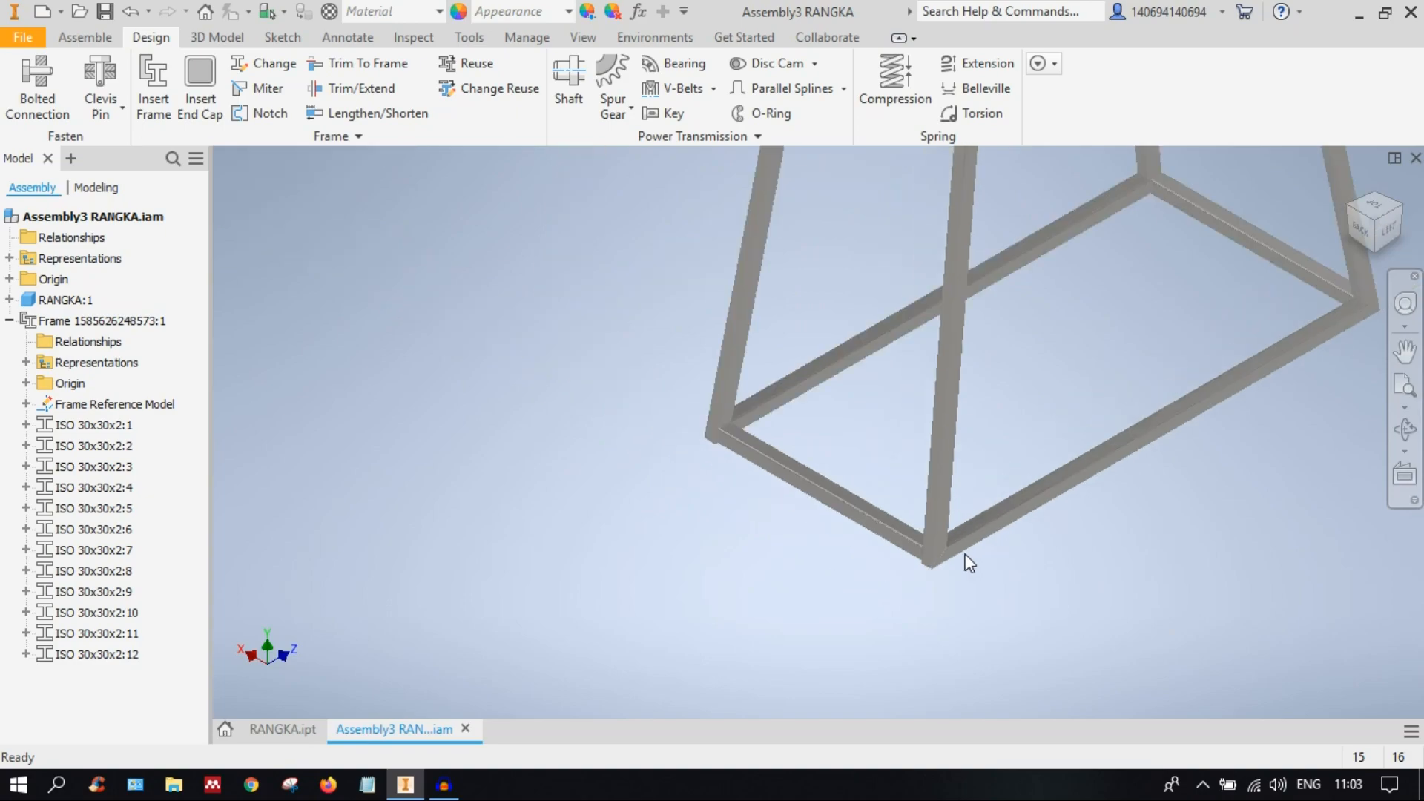
Step: Examine how the slanted legs meet the corners of the upper rectangle, from the whole frame down to one overlapping joint
middle_drag(979, 413, 881, 598)
scroll(891, 343, down, 3)
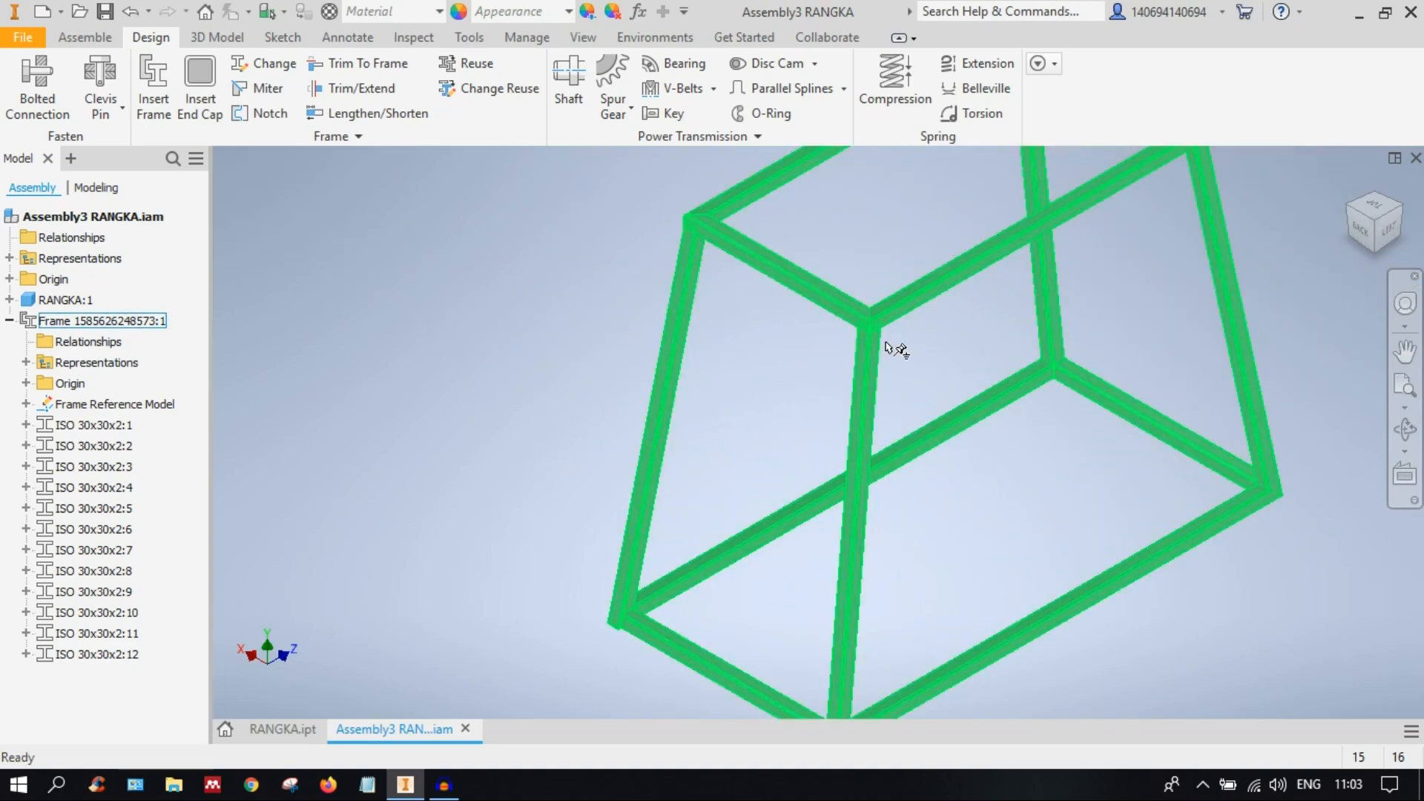
scroll(724, 291, down, 4)
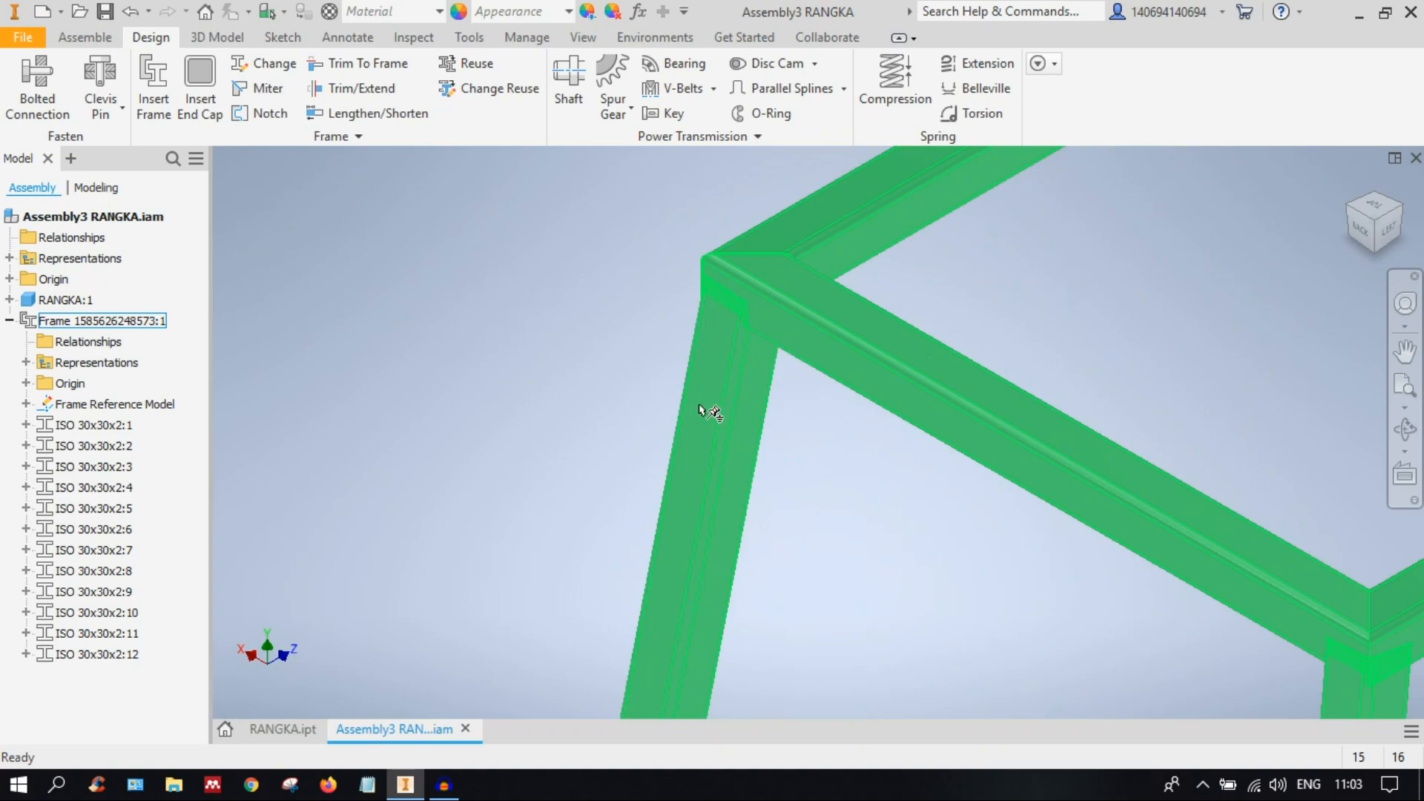
scroll(686, 428, down, 5)
middle_drag(755, 304, 701, 606)
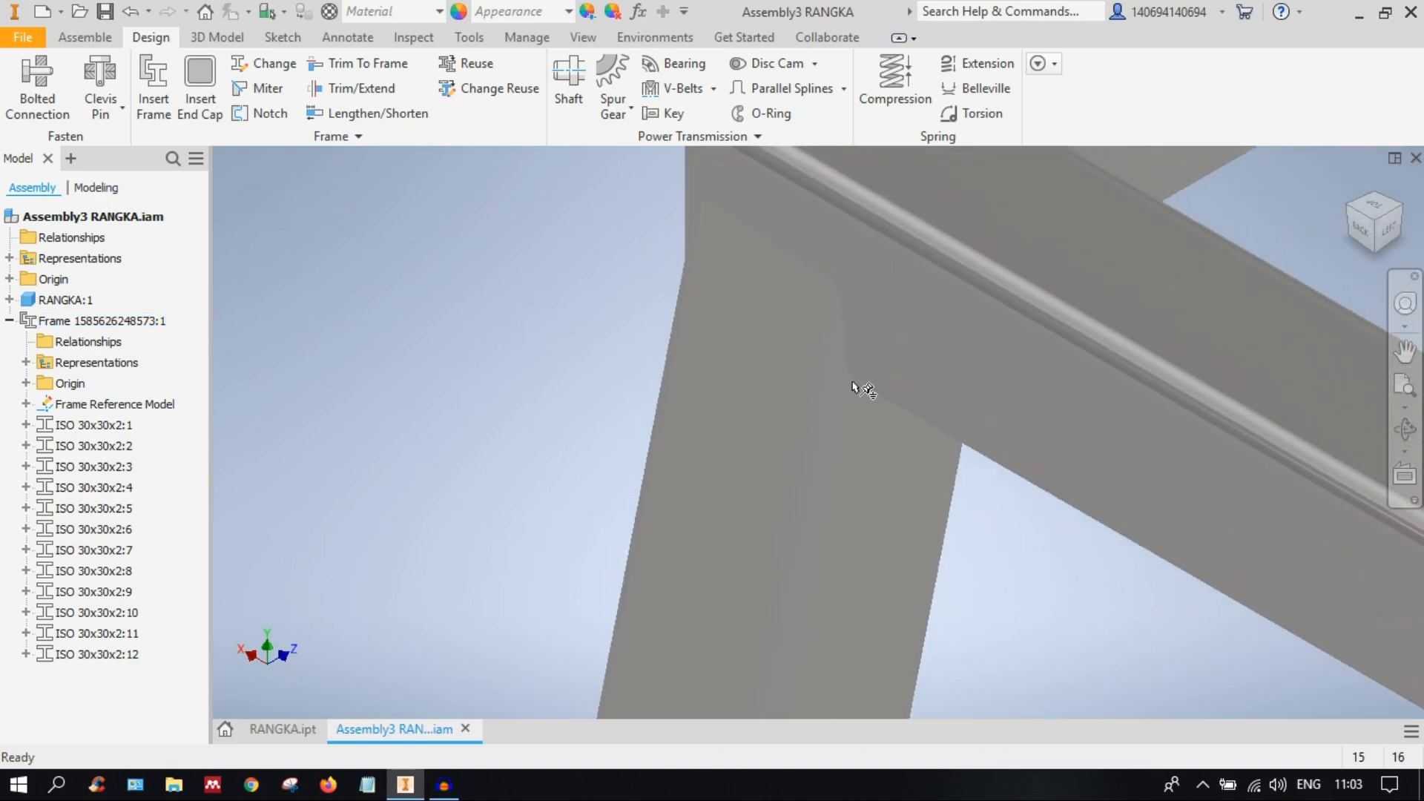
scroll(755, 512, up, 4)
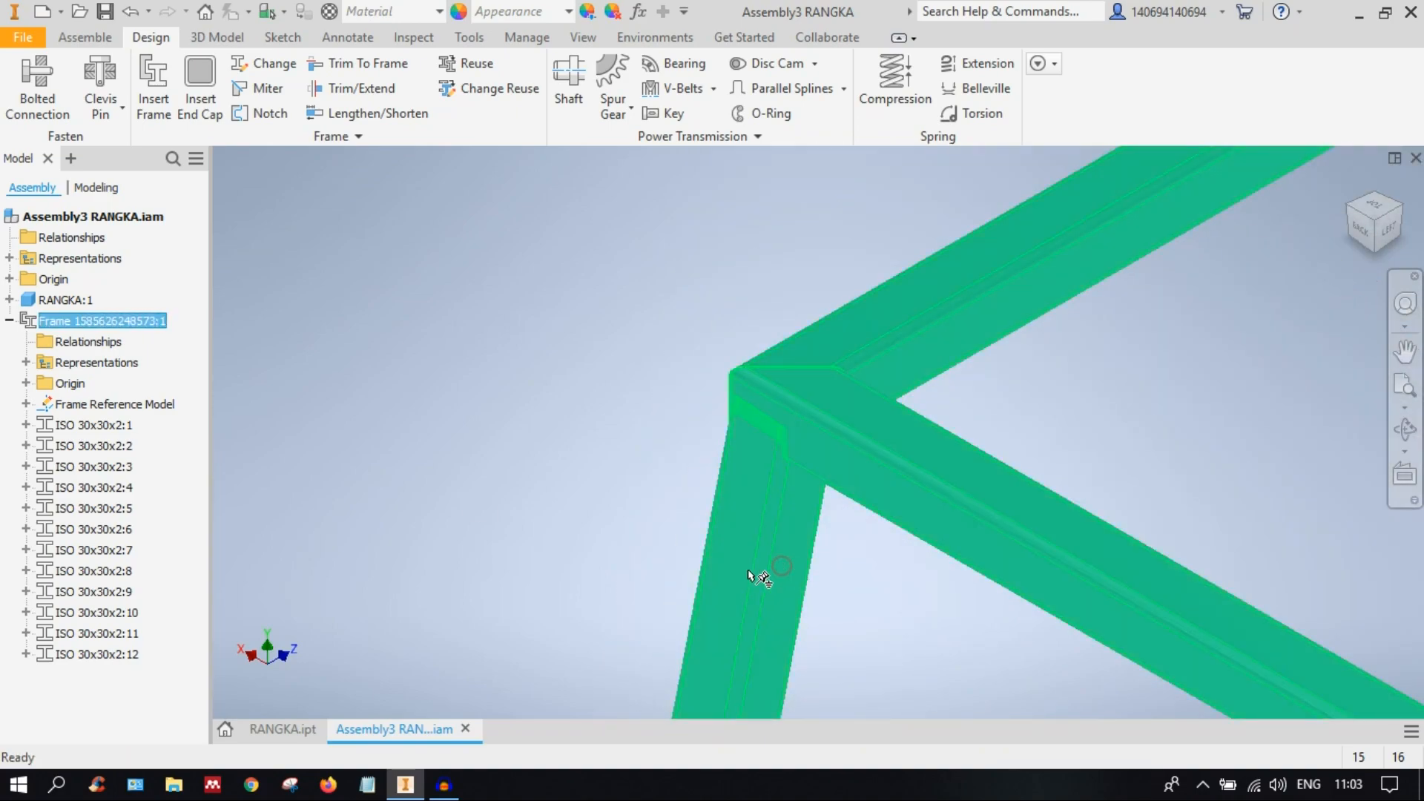
click(786, 572)
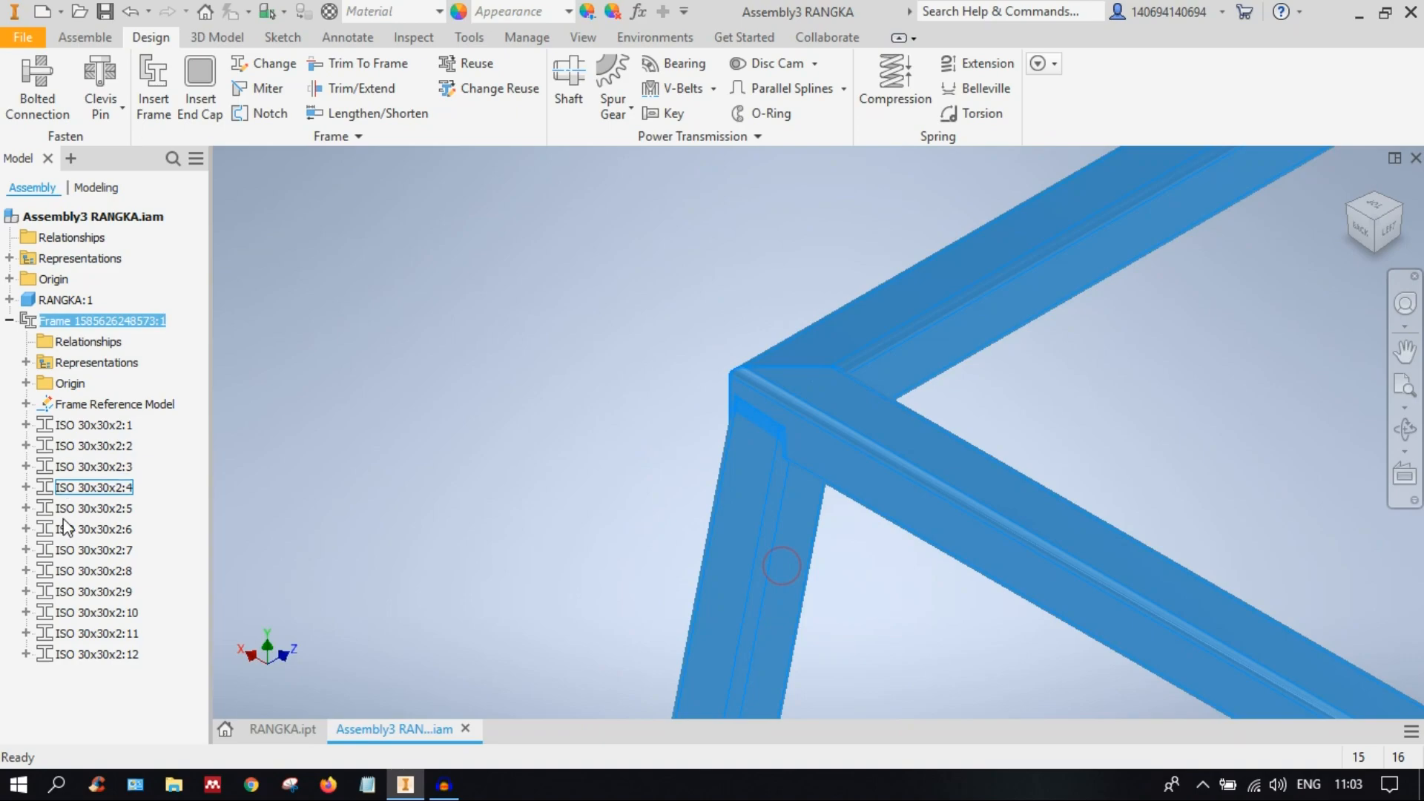
Step: Select the slanted leg ISO 30x30x2:12 and display the frame as Wireframe with Hidden Edges to inspect its overlap at the upper corner
click(81, 653)
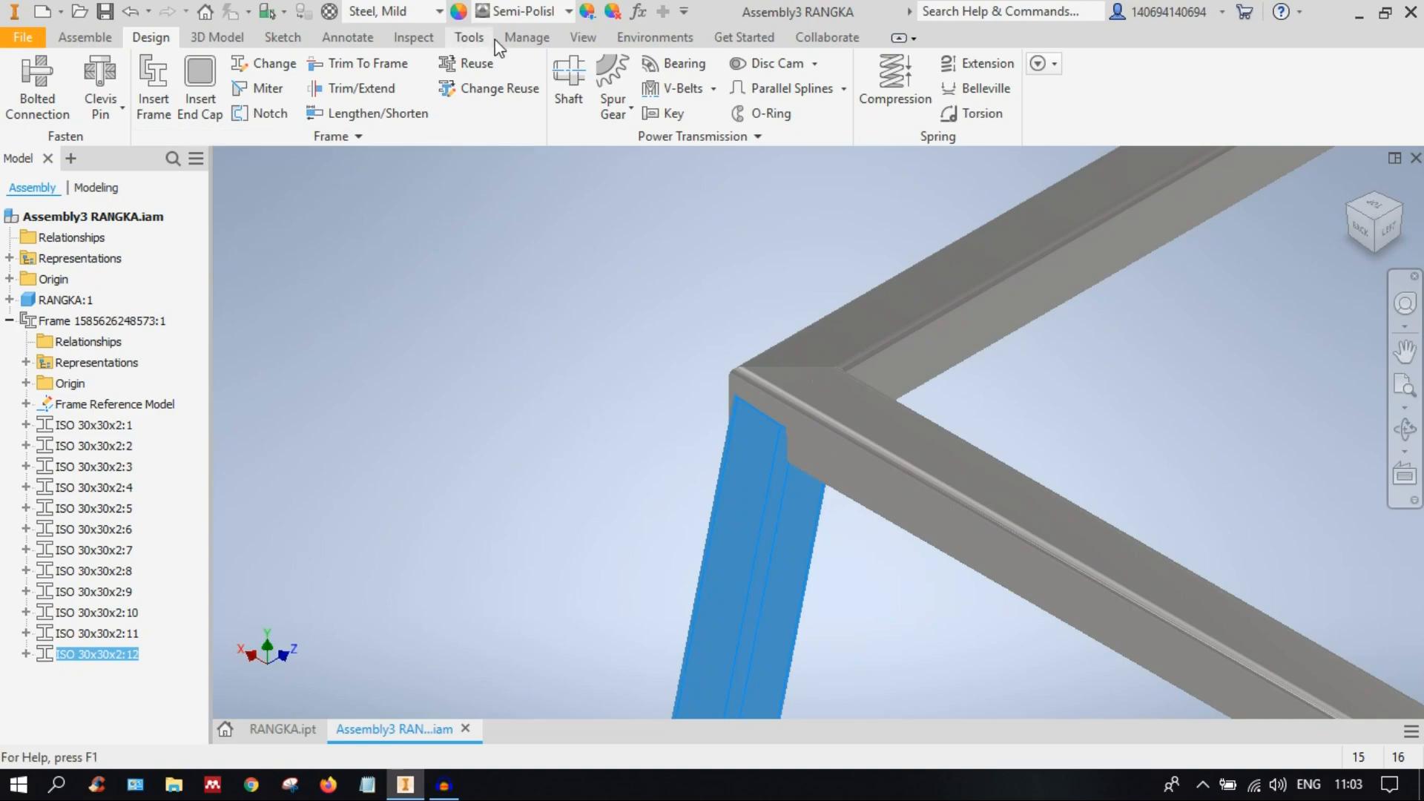
click(583, 38)
click(393, 85)
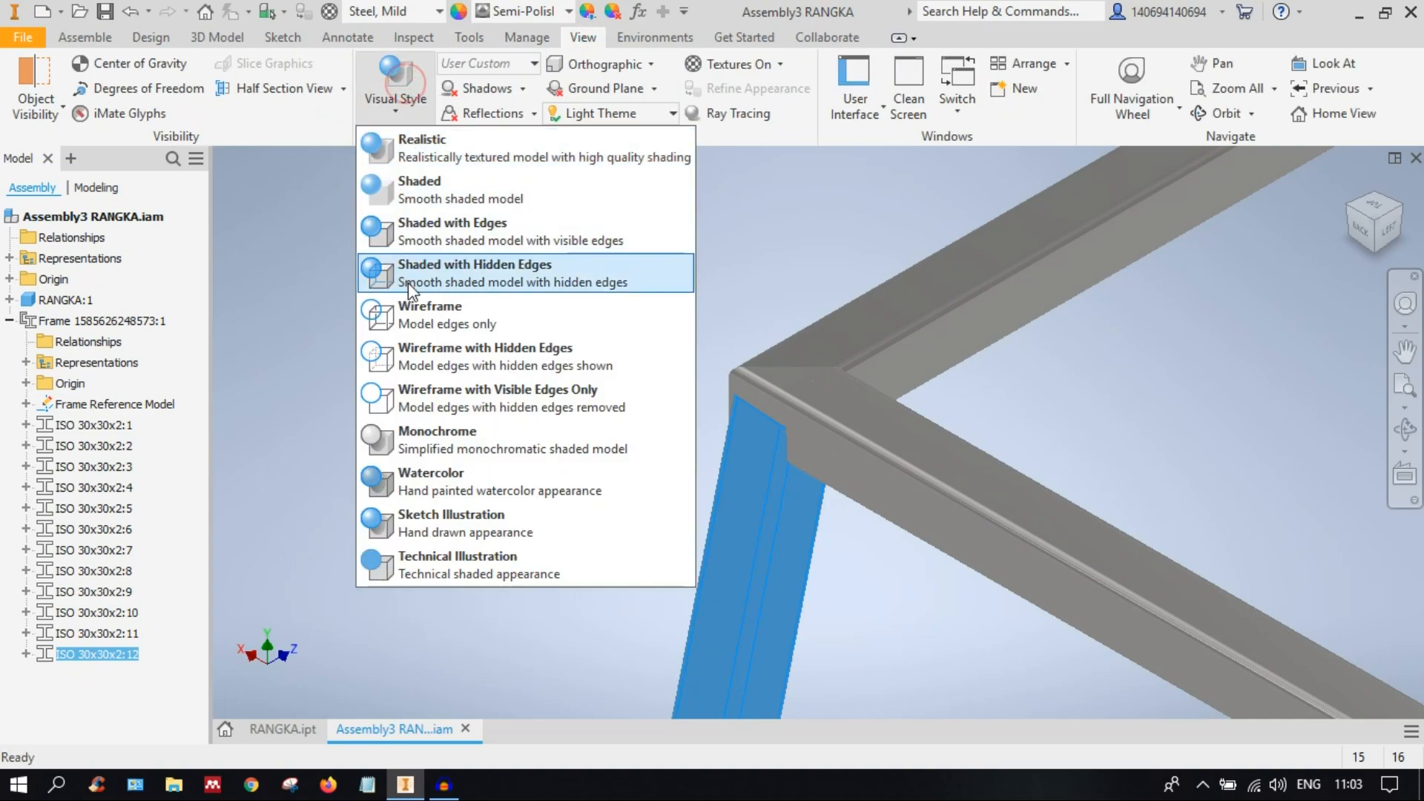
click(416, 346)
scroll(789, 458, down, 4)
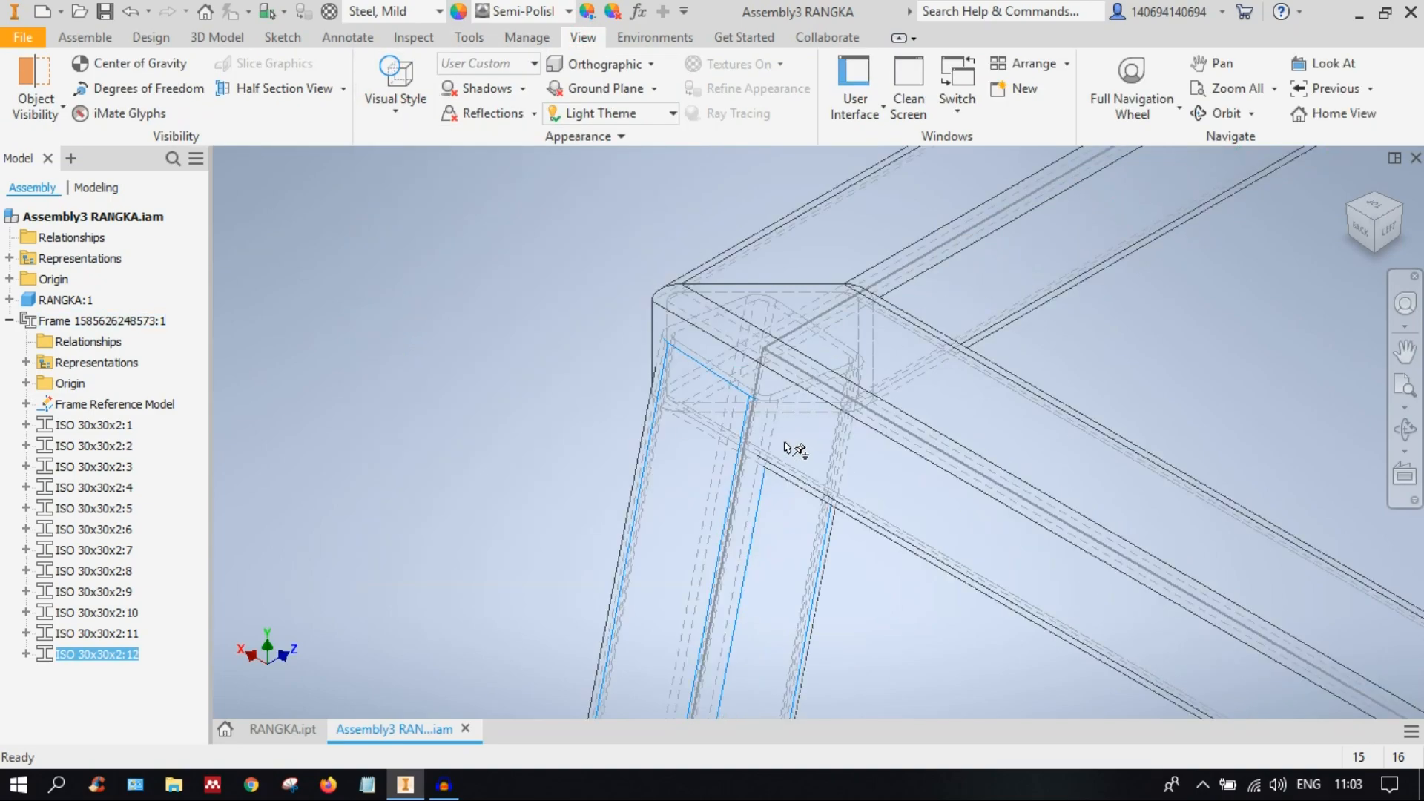
Step: Compare the corner joint in Wireframe with Visible Edges Only, and return to Wireframe with Hidden Edges
click(397, 88)
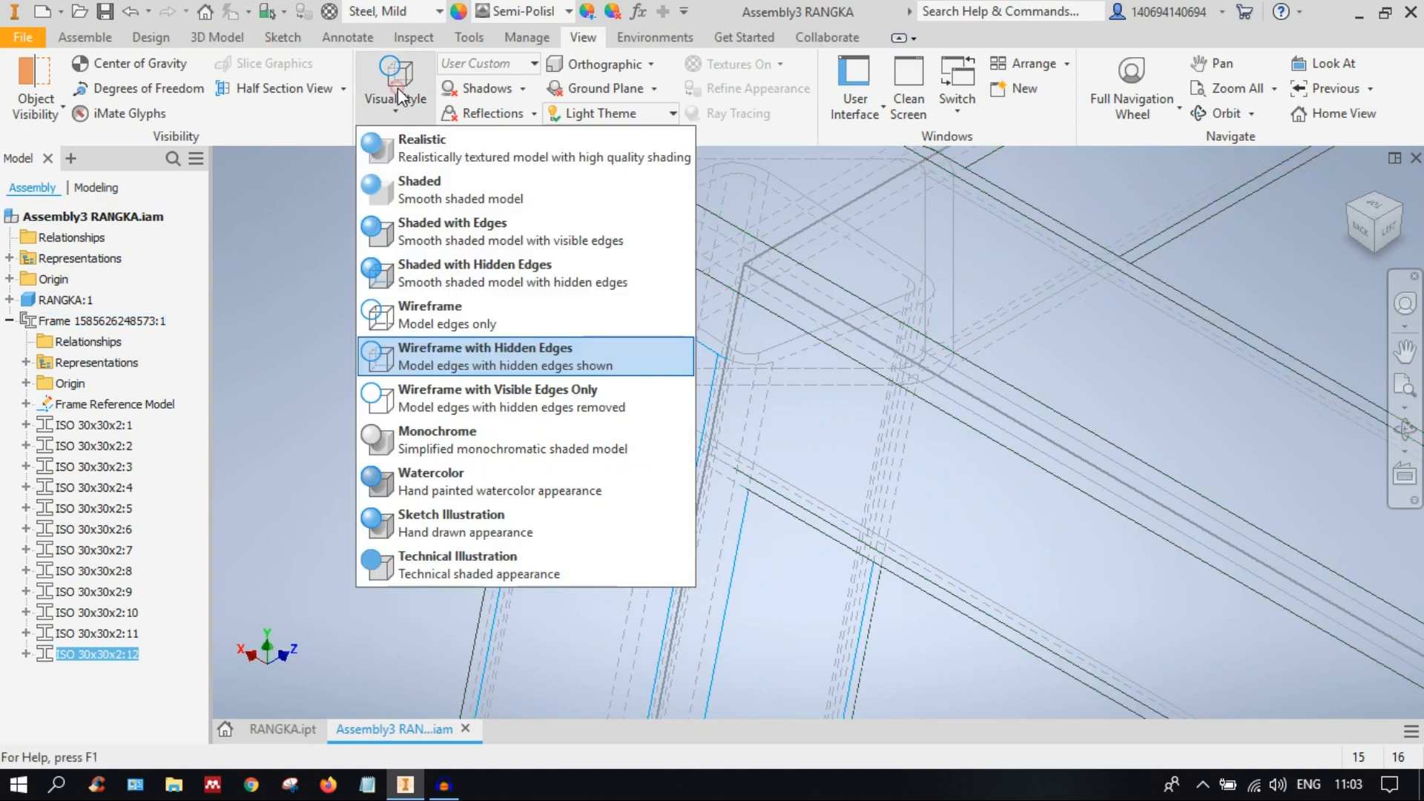
click(434, 409)
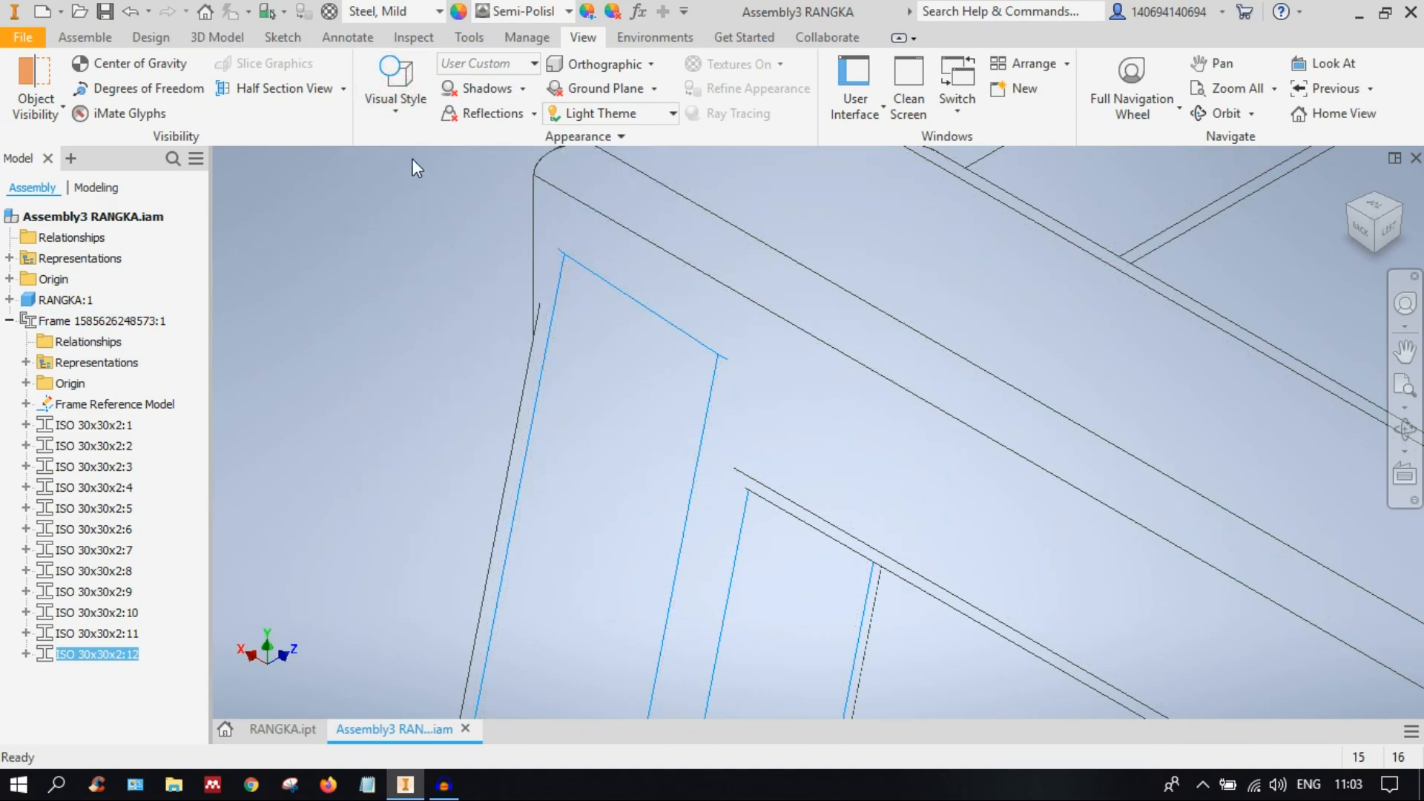
click(419, 113)
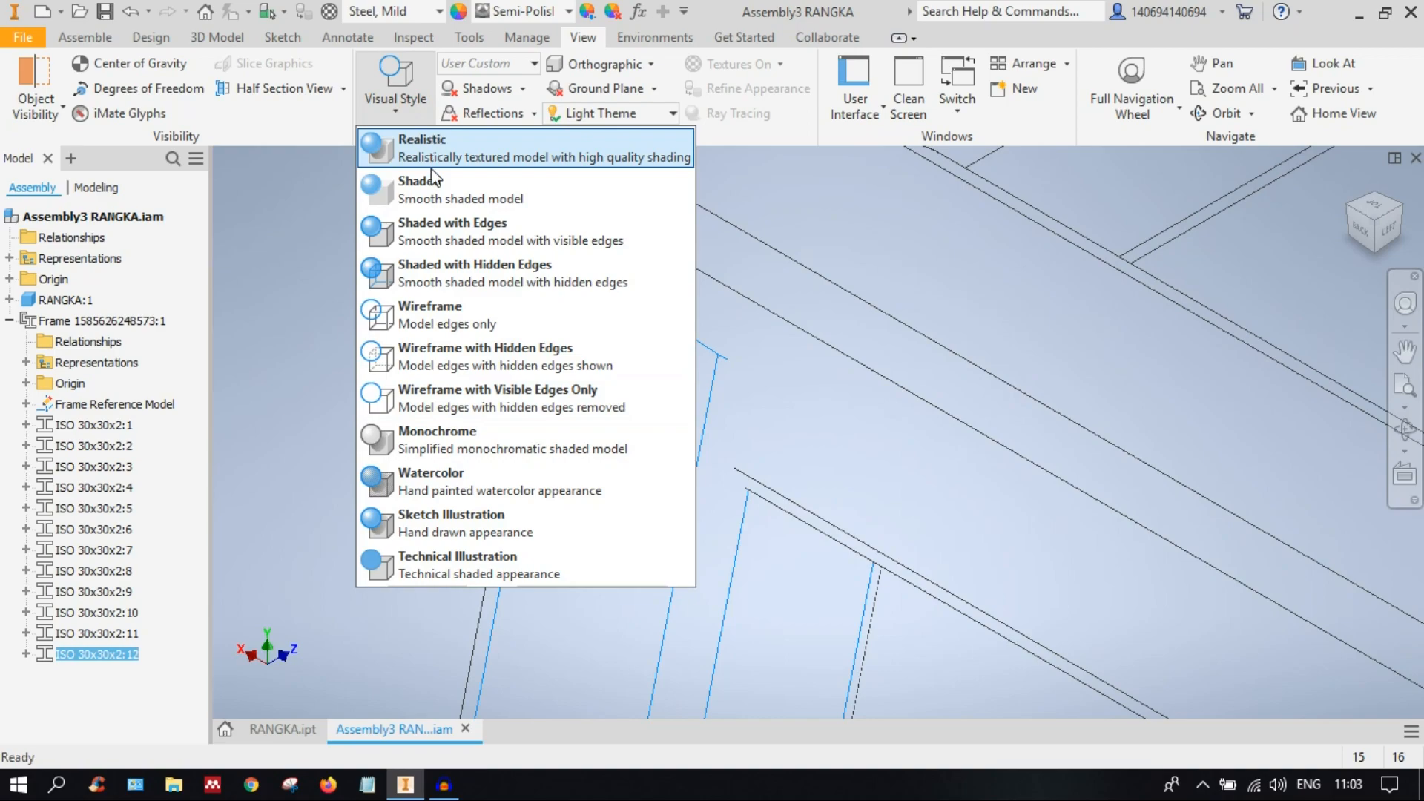
click(497, 345)
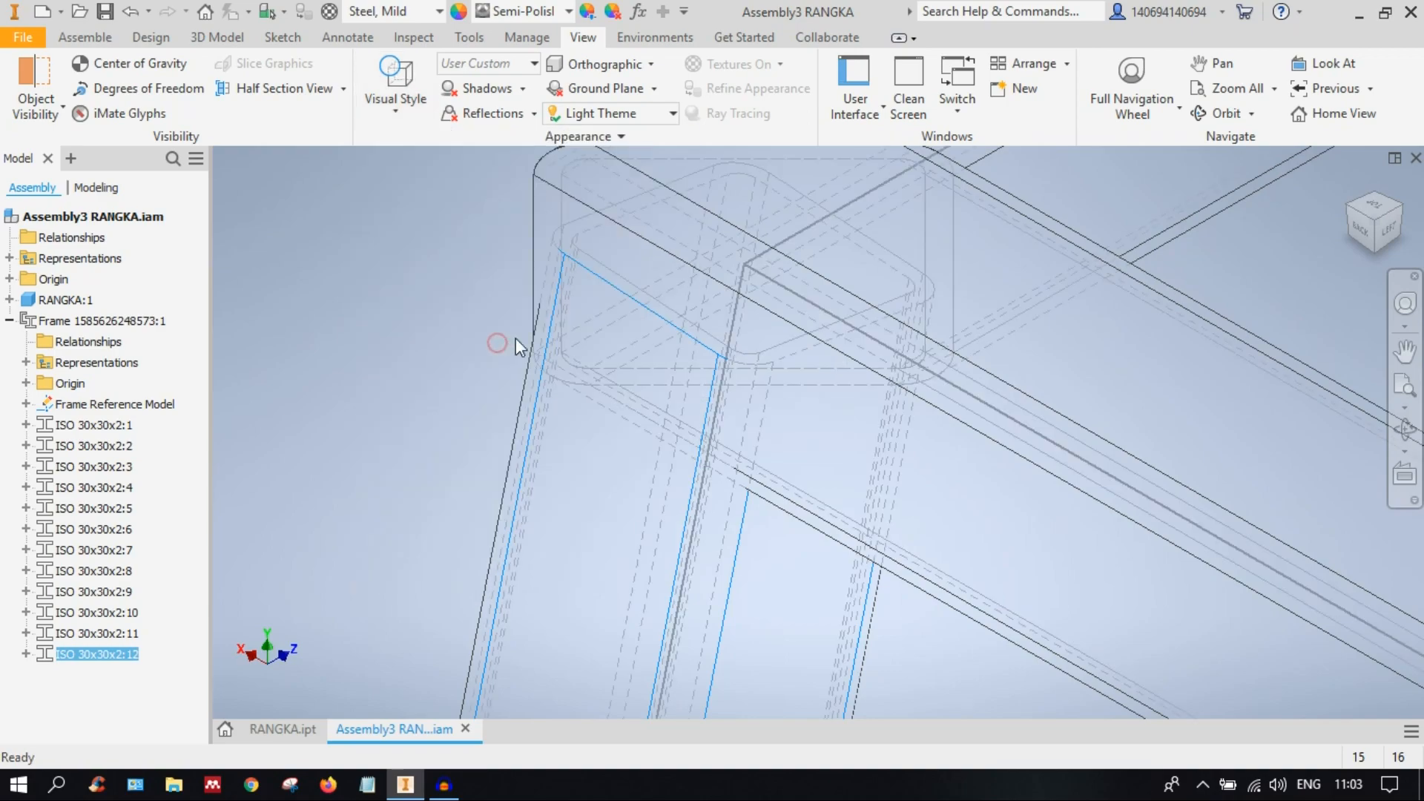
scroll(516, 326, down, 2)
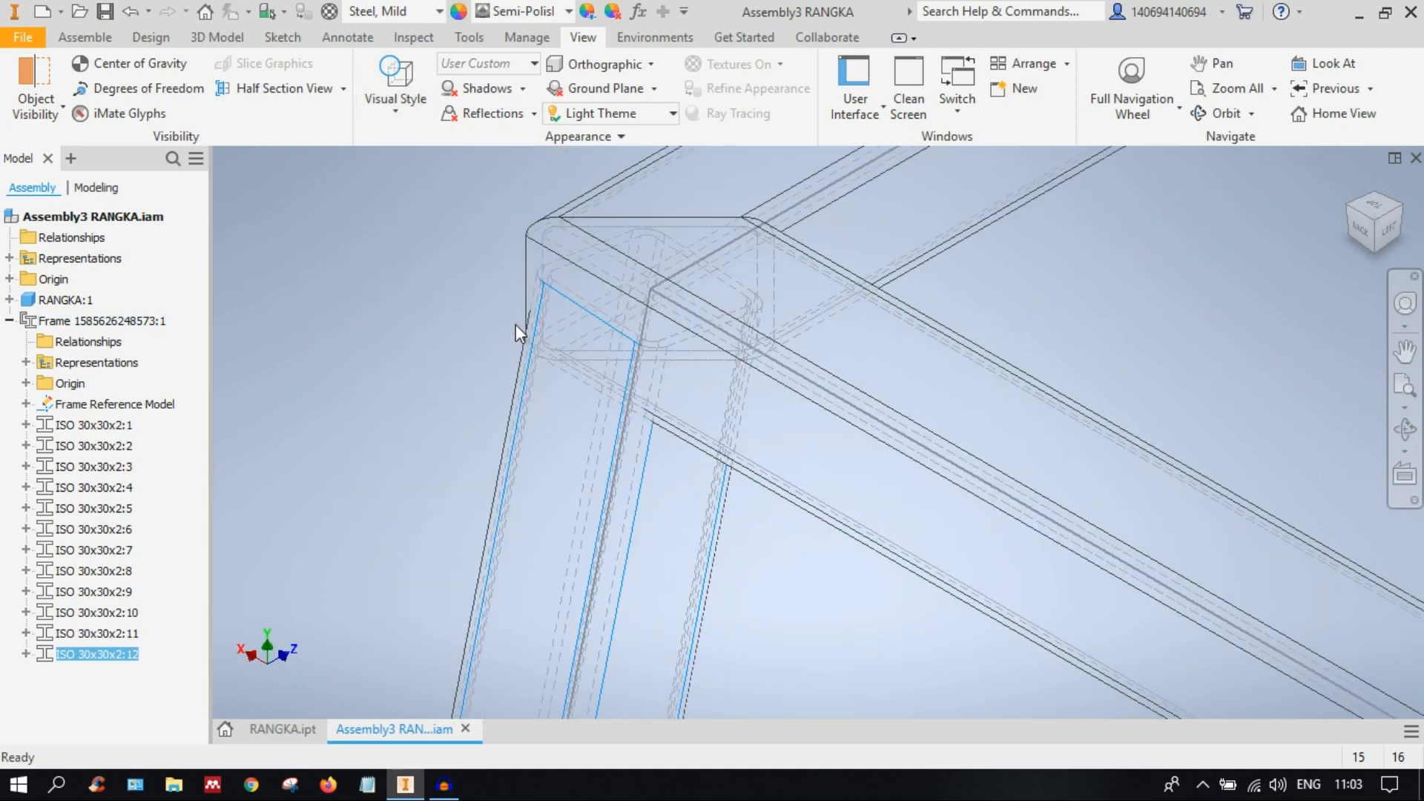
Step: Restore the Realistic visual style and clear the leg selection
click(412, 105)
click(421, 142)
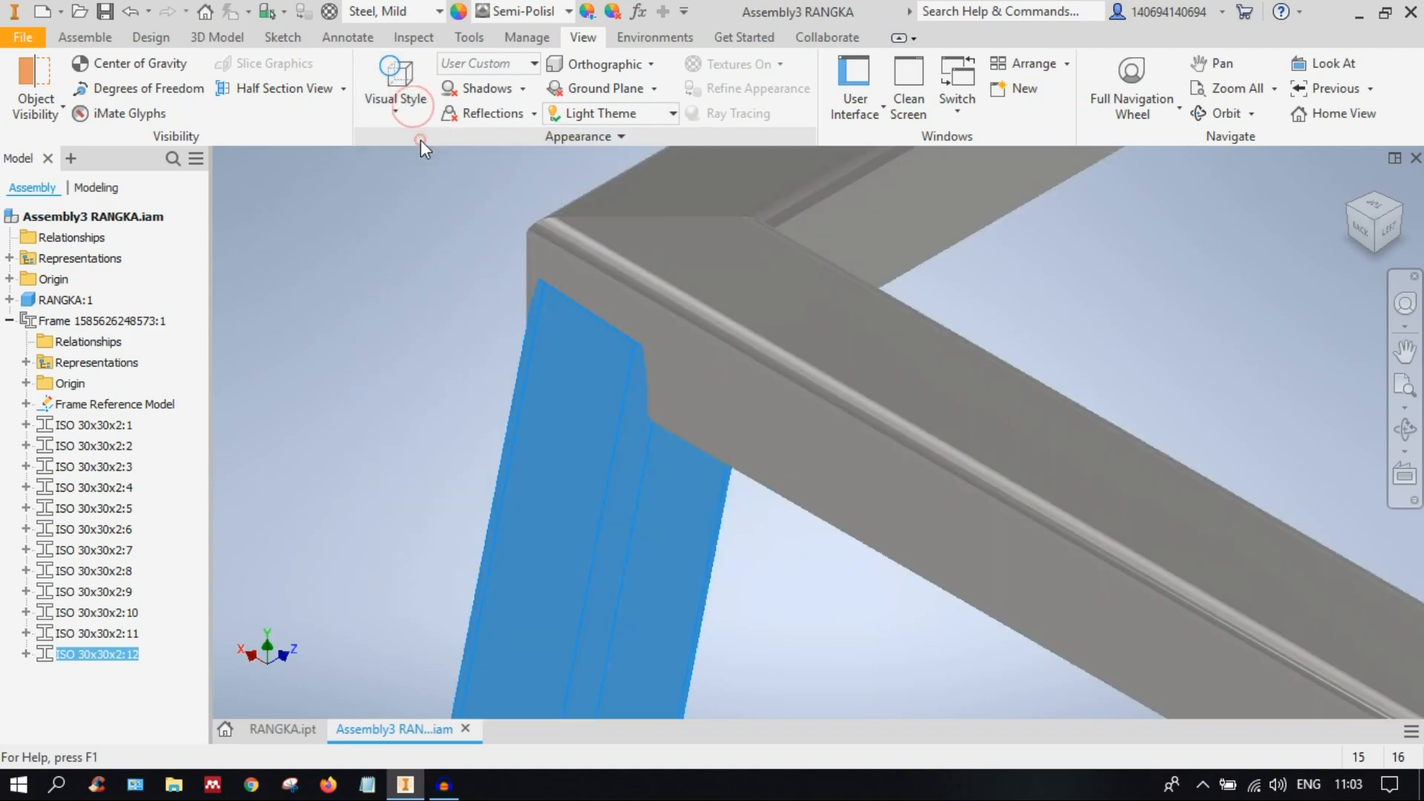
click(331, 351)
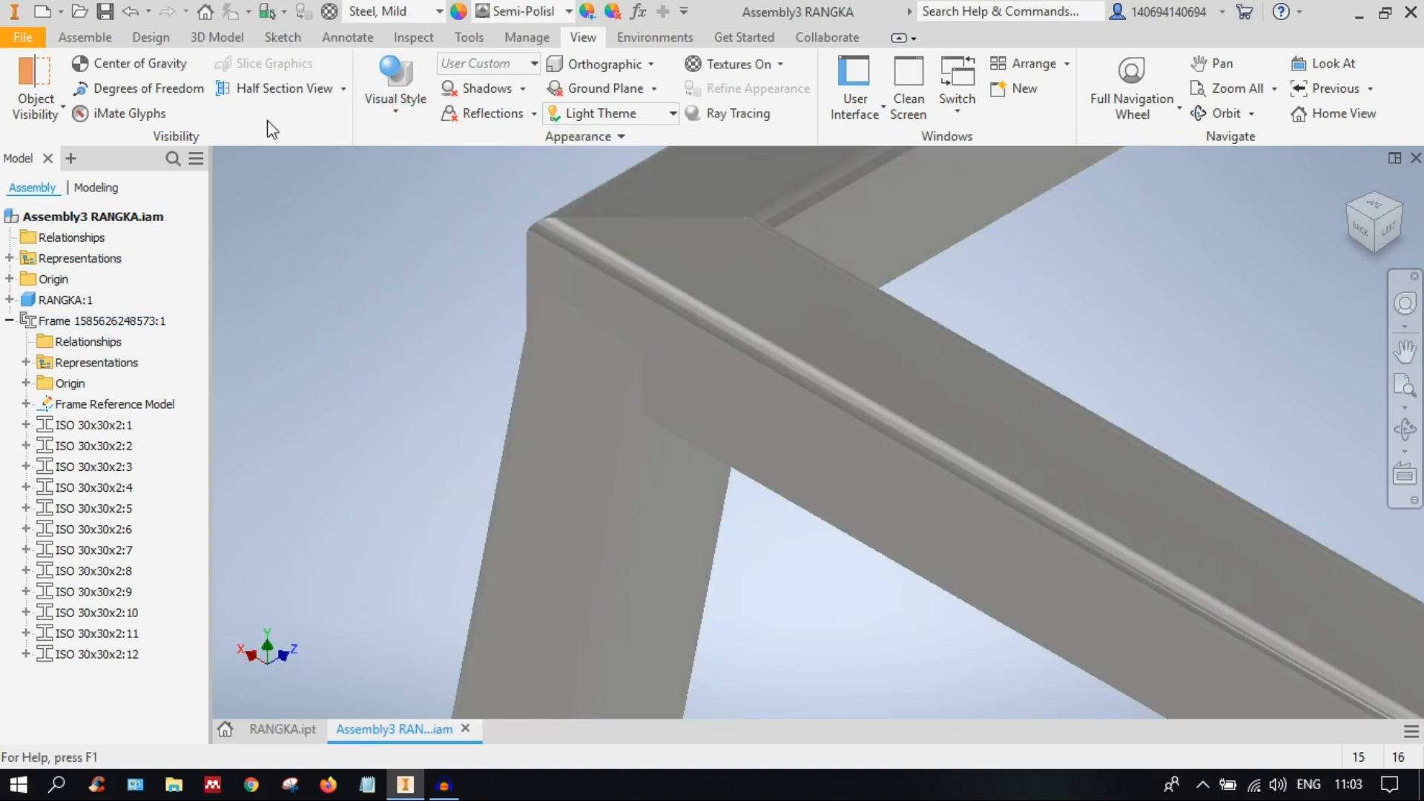
Step: Trim the slanted leg ISO 30x30x2:12 to the underside face of the adjoining upper rectangle member with Trim/Extend, using a 0 mm offset
click(161, 36)
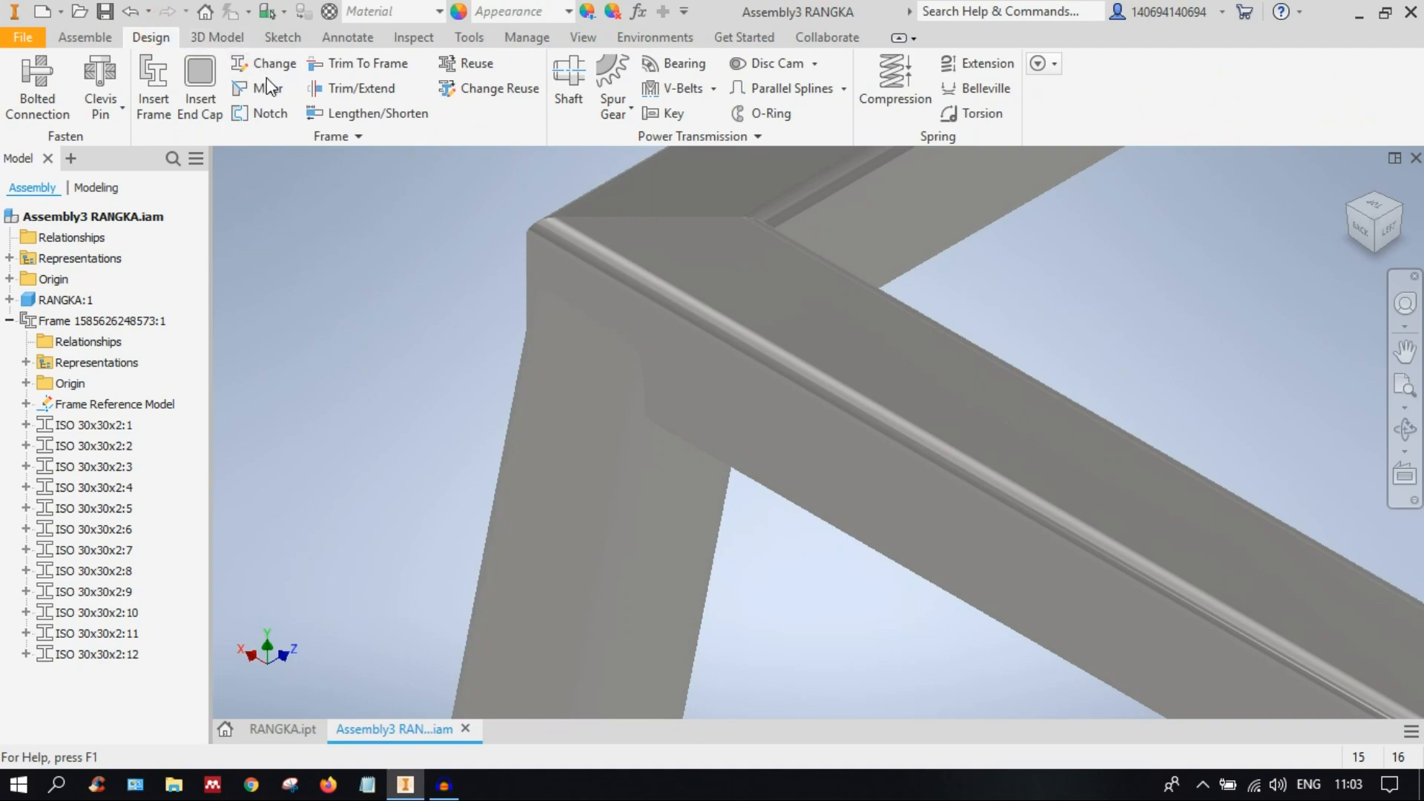
click(338, 93)
middle_drag(753, 301, 1010, 142)
click(785, 454)
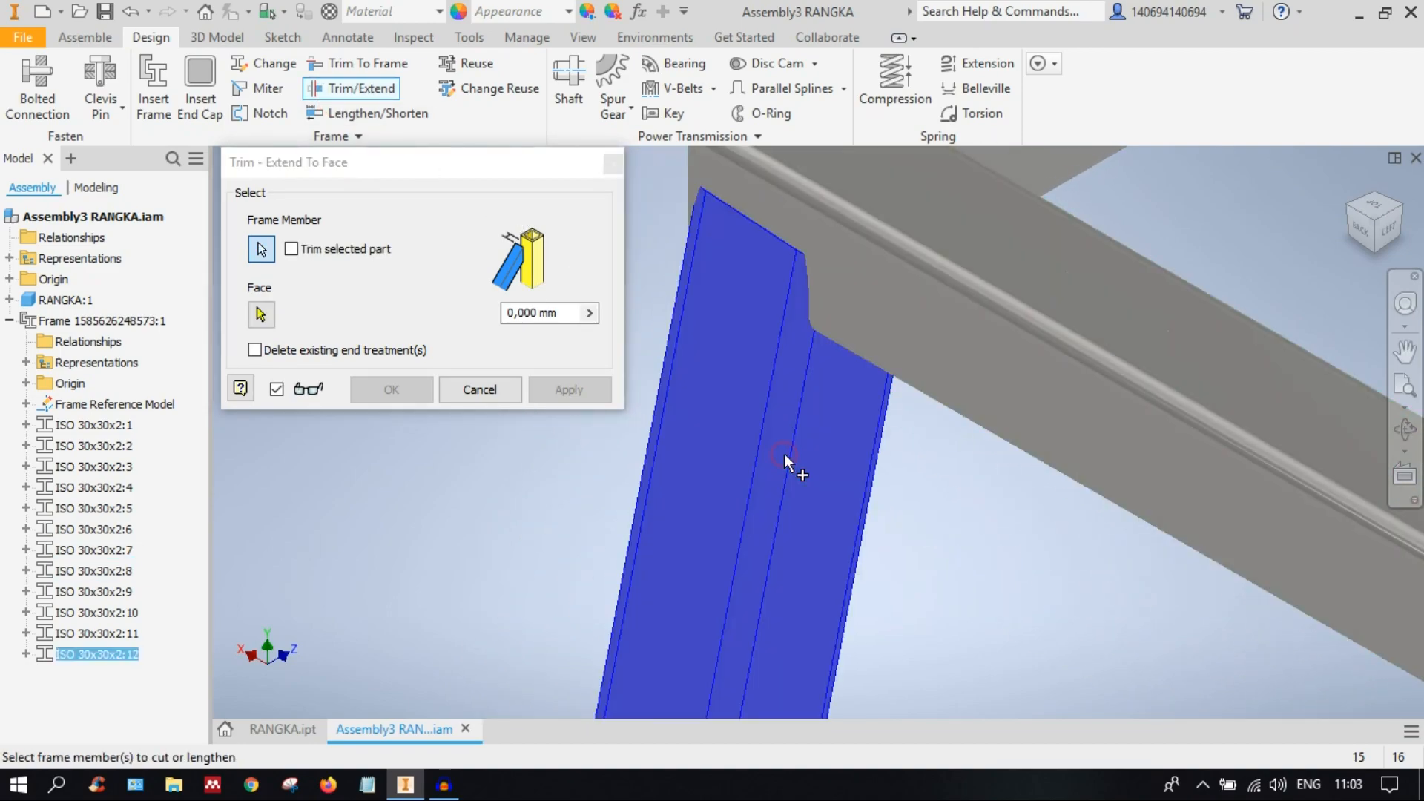
scroll(853, 500, down, 5)
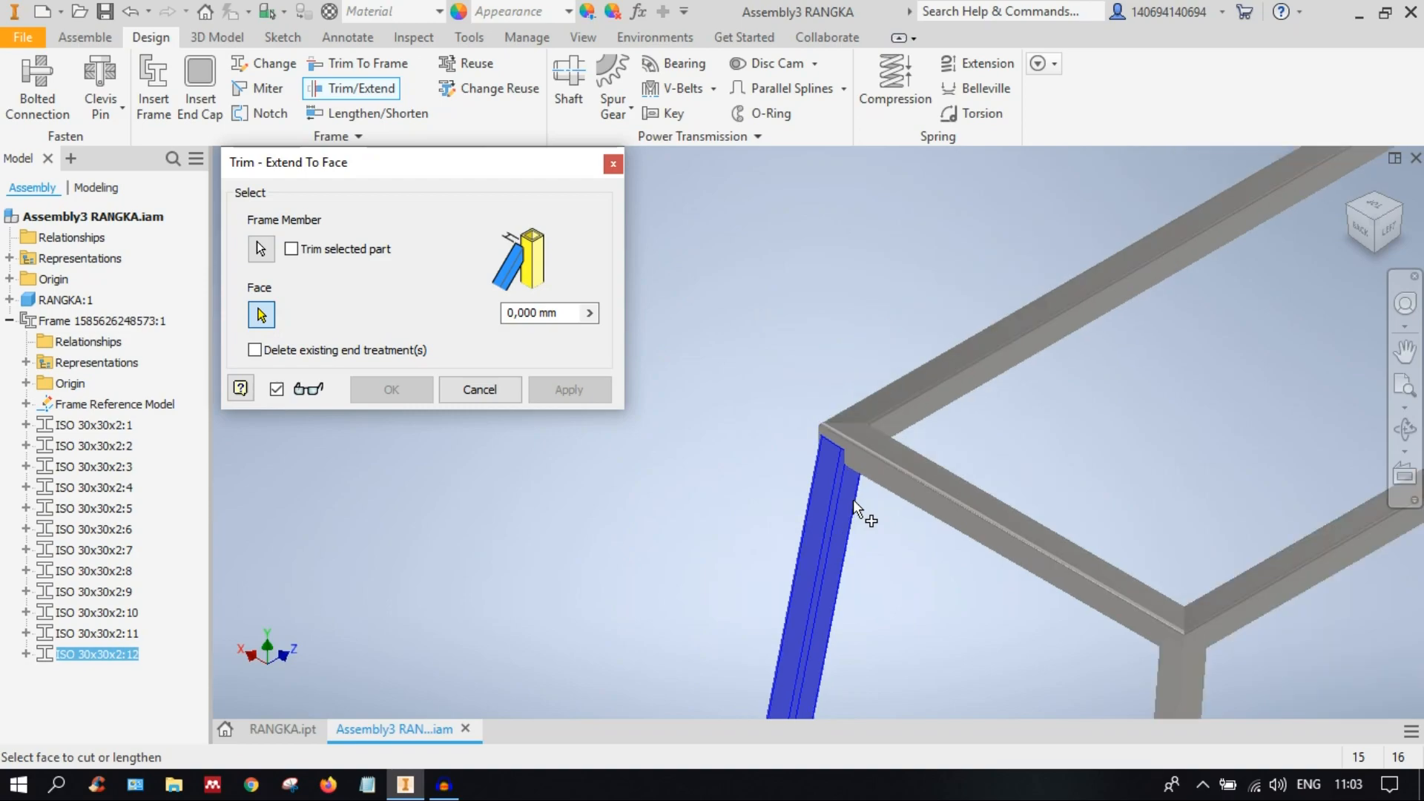
shift+middle_drag(846, 497, 808, 345)
scroll(806, 339, up, 3)
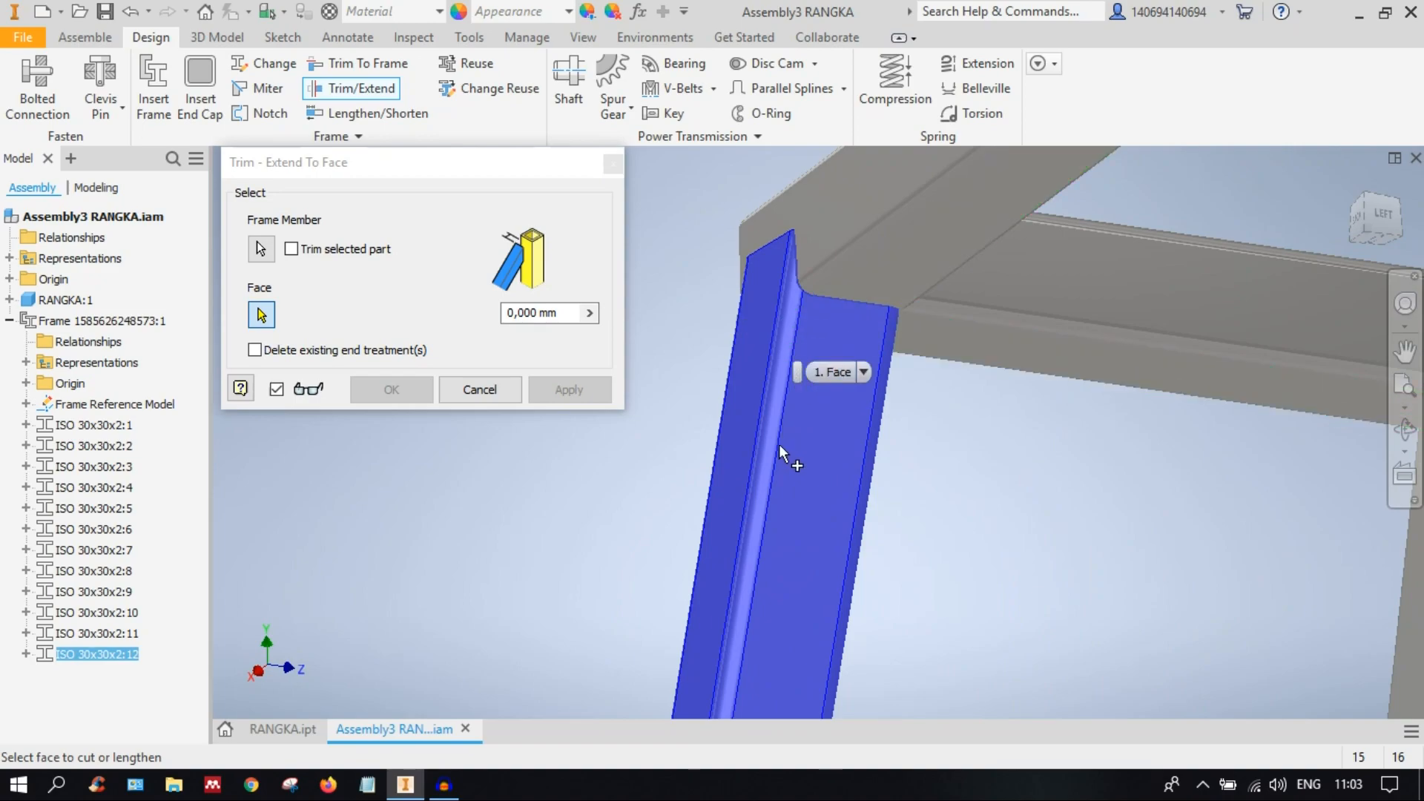
scroll(775, 475, down, 2)
scroll(853, 395, down, 3)
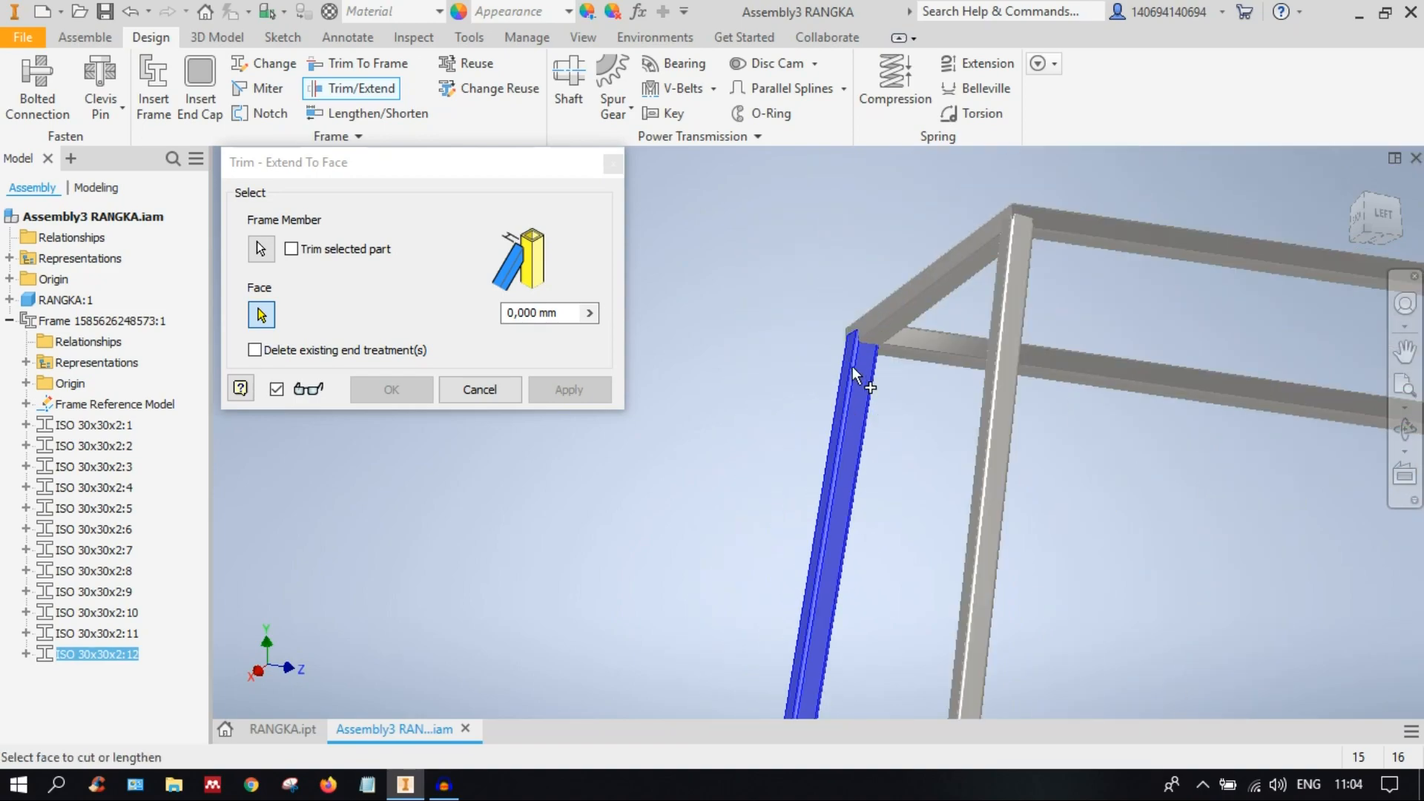
scroll(853, 389, up, 2)
scroll(853, 389, up, 4)
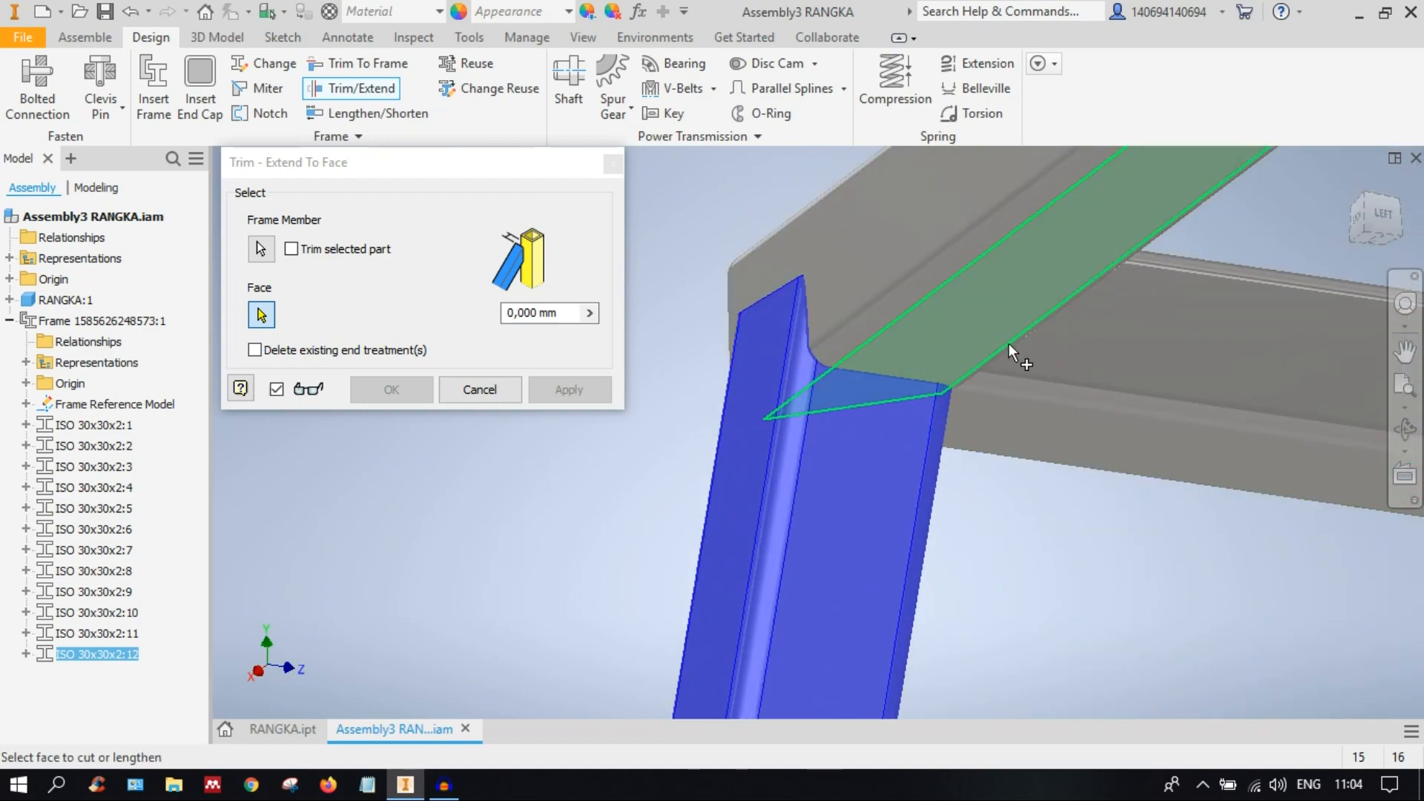
shift+middle_drag(1007, 345, 1020, 401)
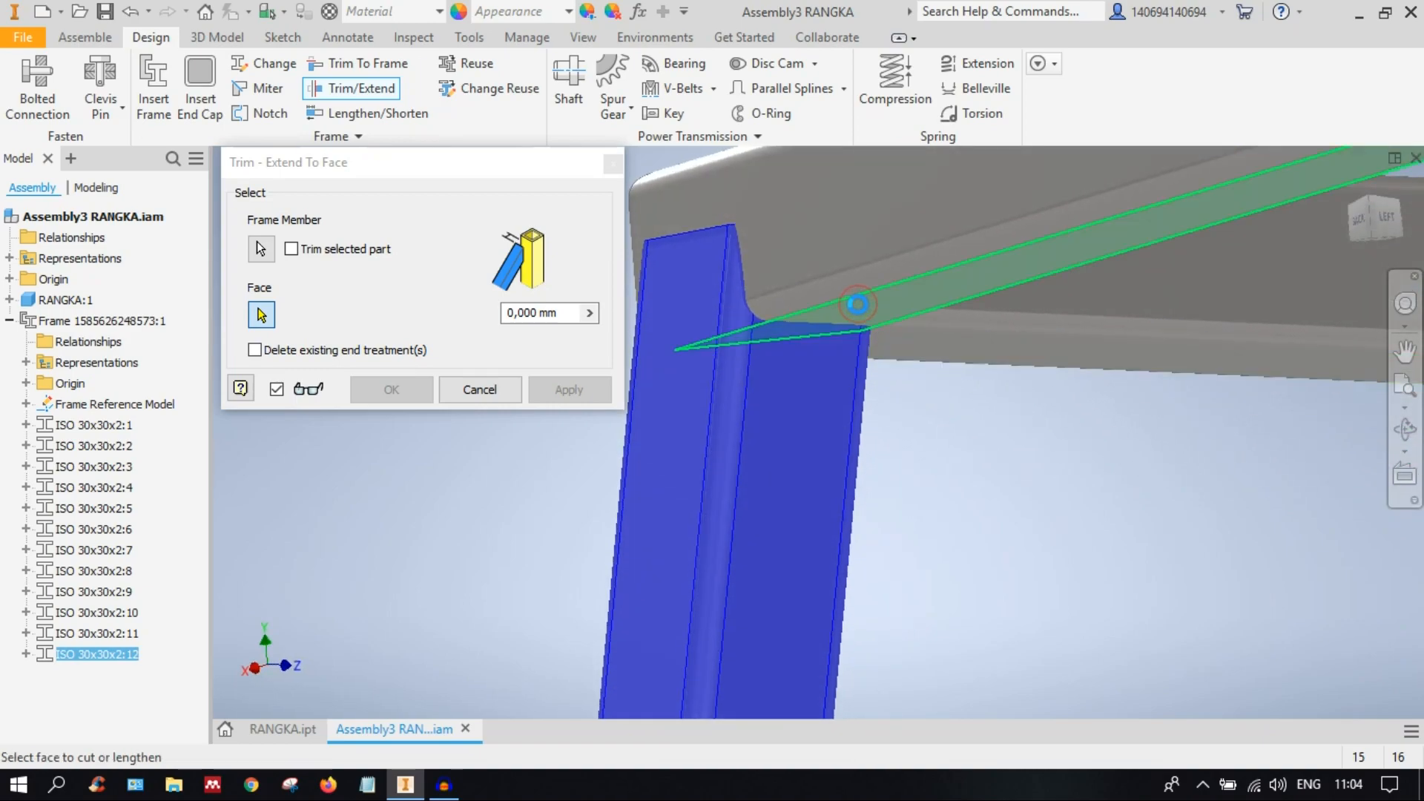
click(858, 304)
shift+middle_drag(861, 363, 879, 369)
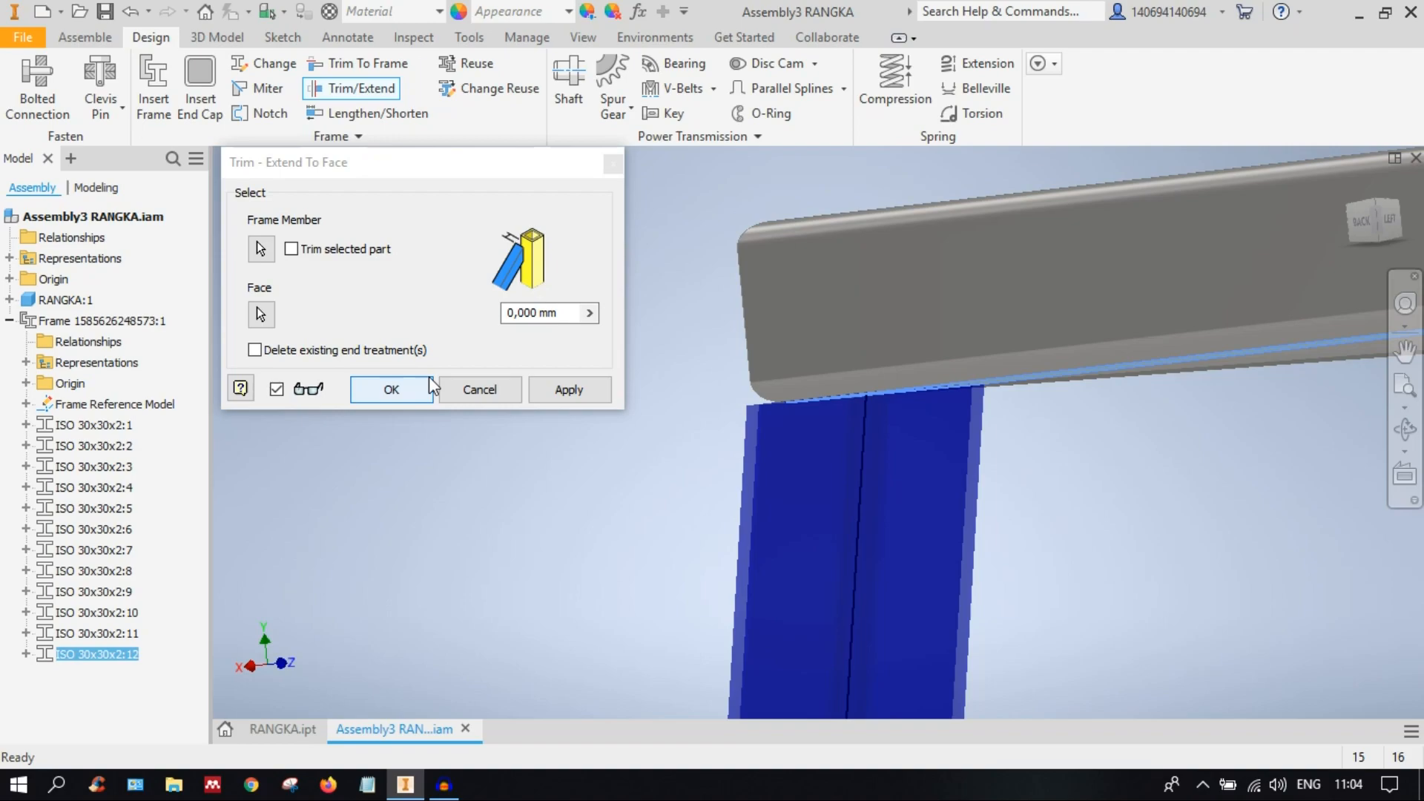
click(394, 389)
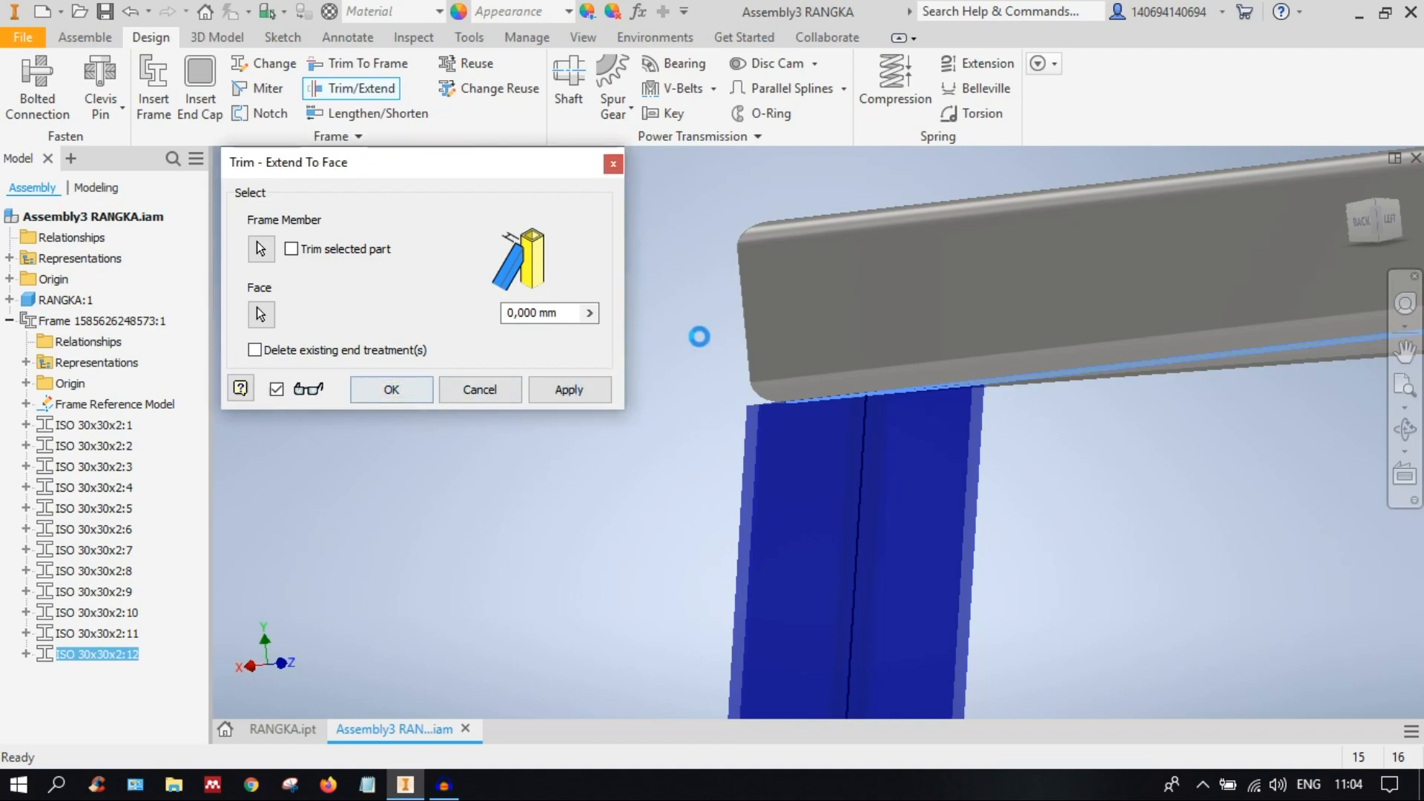
Step: Examine the trimmed leg end under the upper corner from the back side
shift+middle_drag(1008, 419, 1026, 432)
middle_drag(1026, 486, 749, 328)
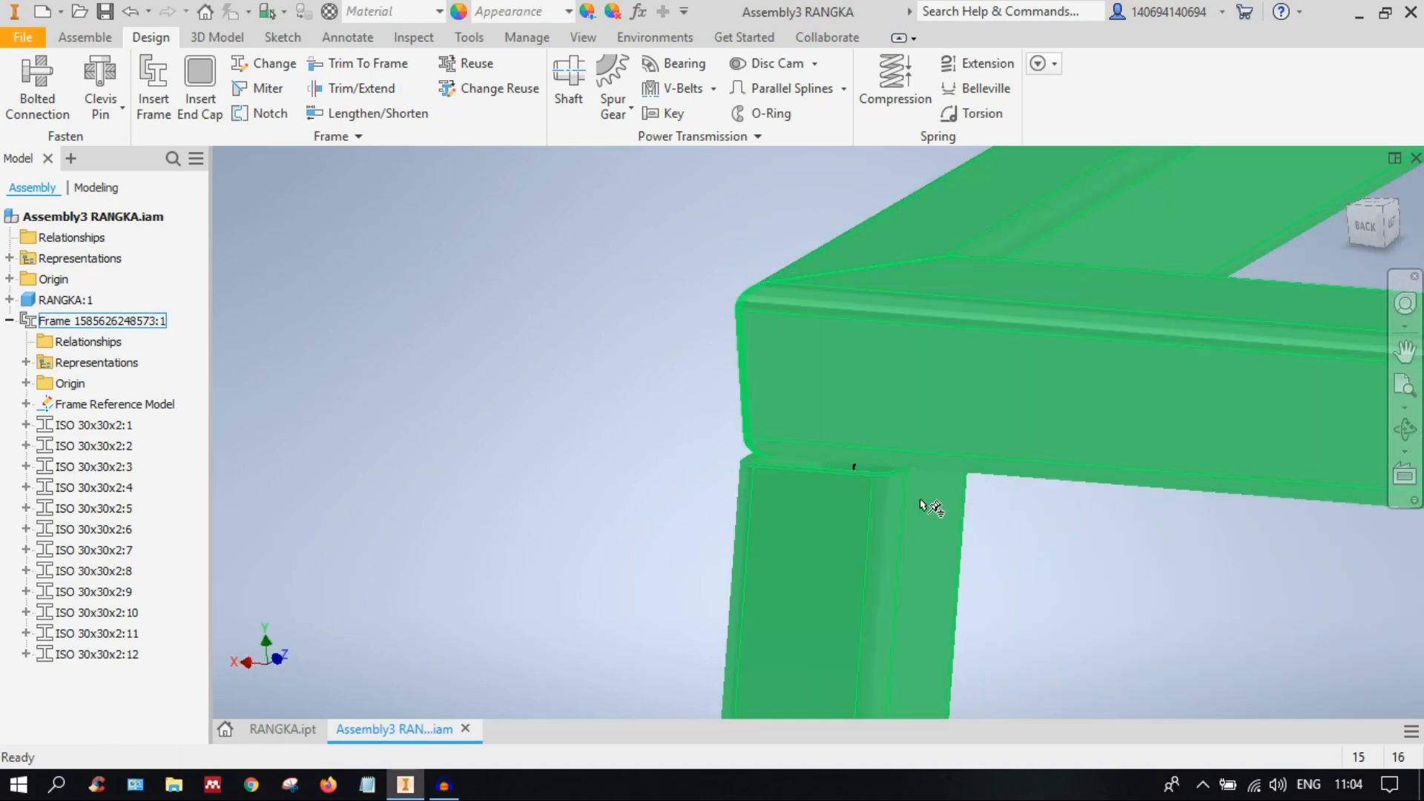
scroll(954, 515, up, 1)
shift+middle_drag(782, 491, 808, 468)
middle_drag(838, 387, 927, 516)
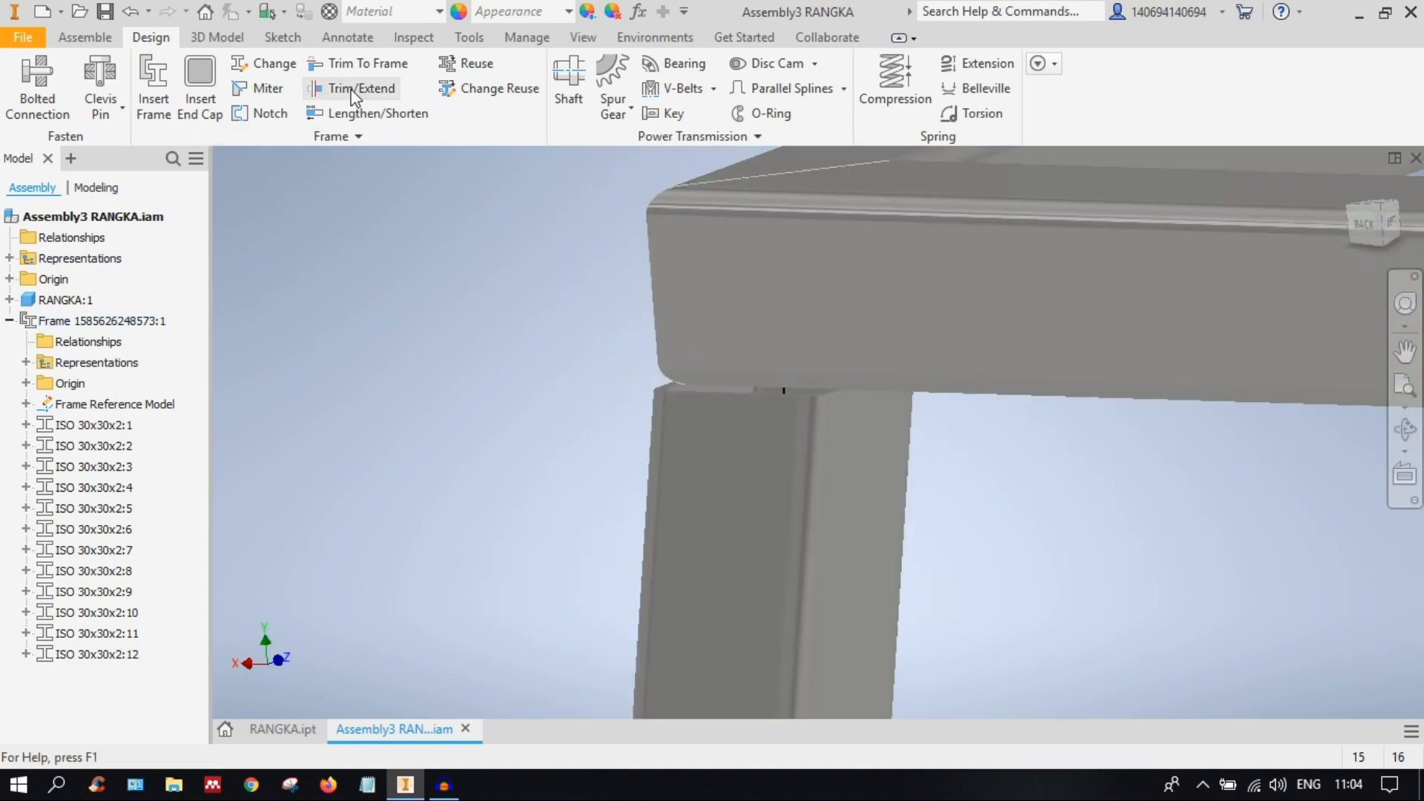
scroll(834, 442, down, 2)
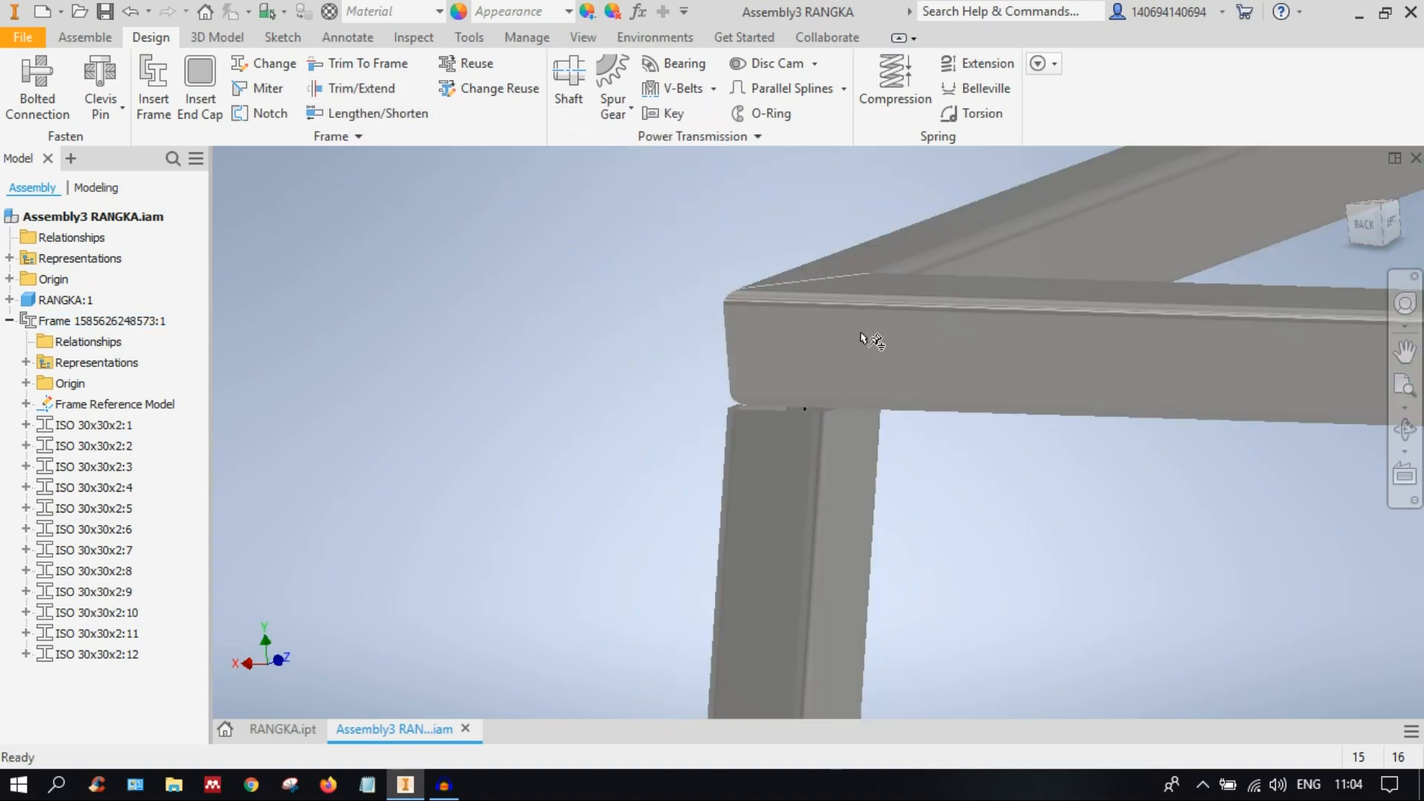
Step: Hide the upper member ISO 30x30x2:7 and examine the trimmed leg end against the remaining upper member
click(969, 359)
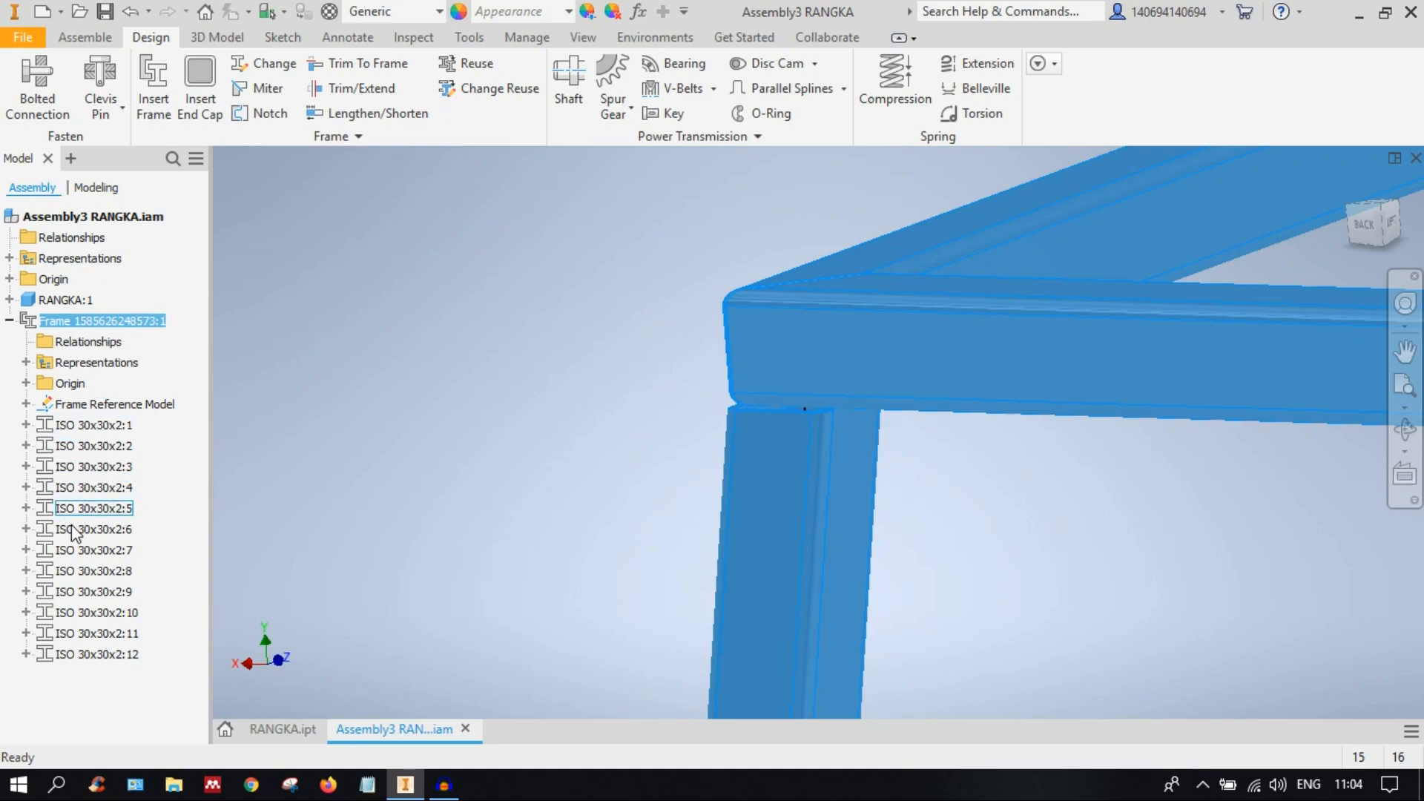
click(78, 591)
click(83, 550)
click(91, 487)
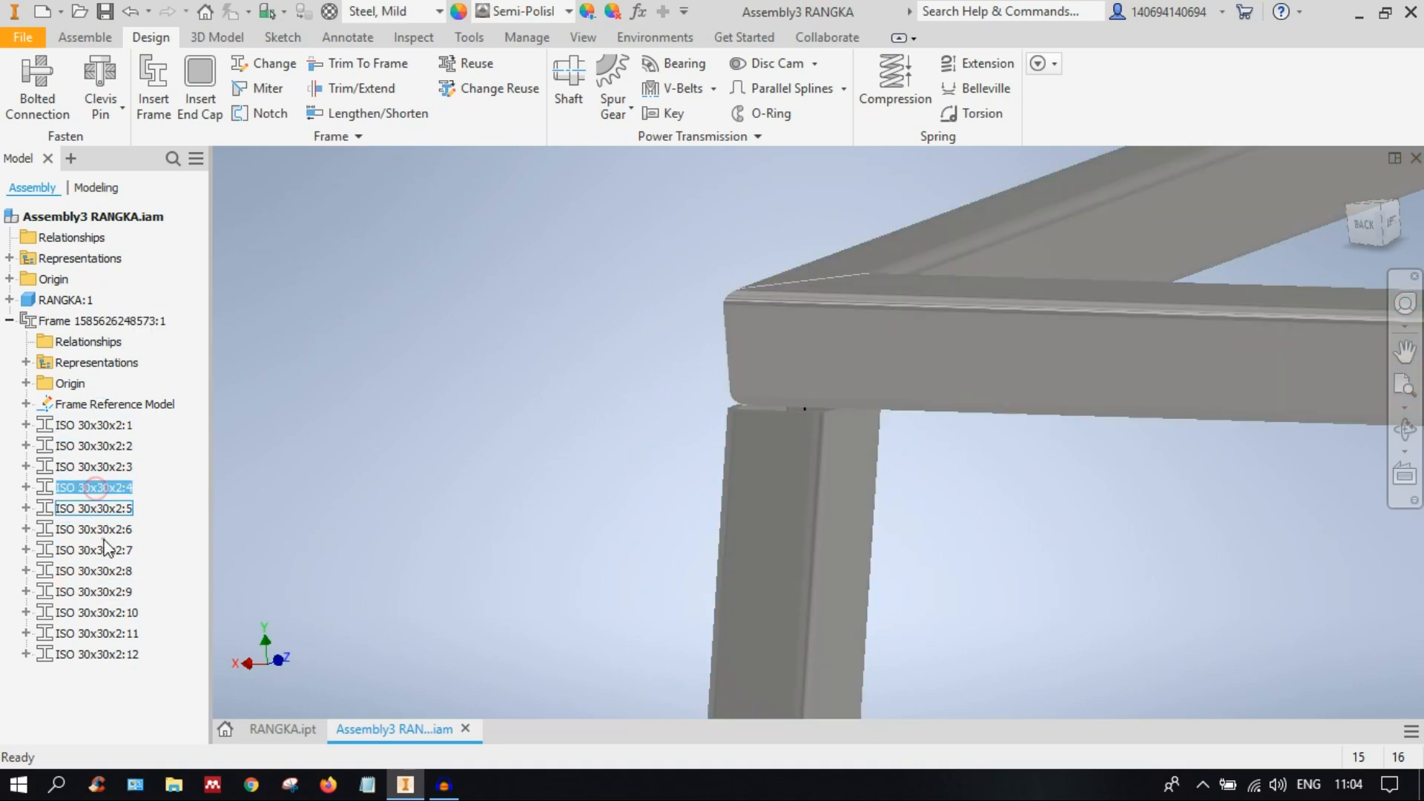
click(91, 550)
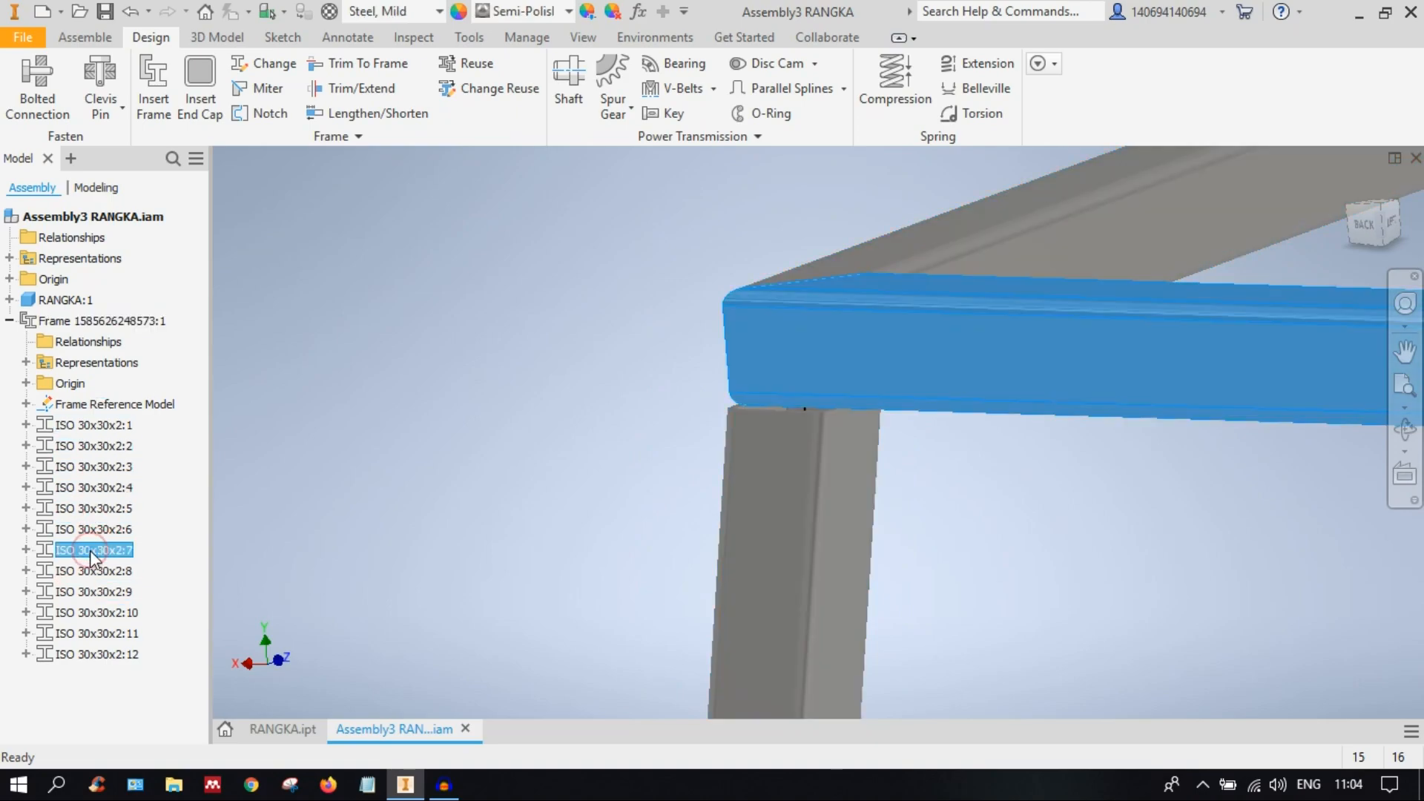
right_click(91, 551)
click(134, 559)
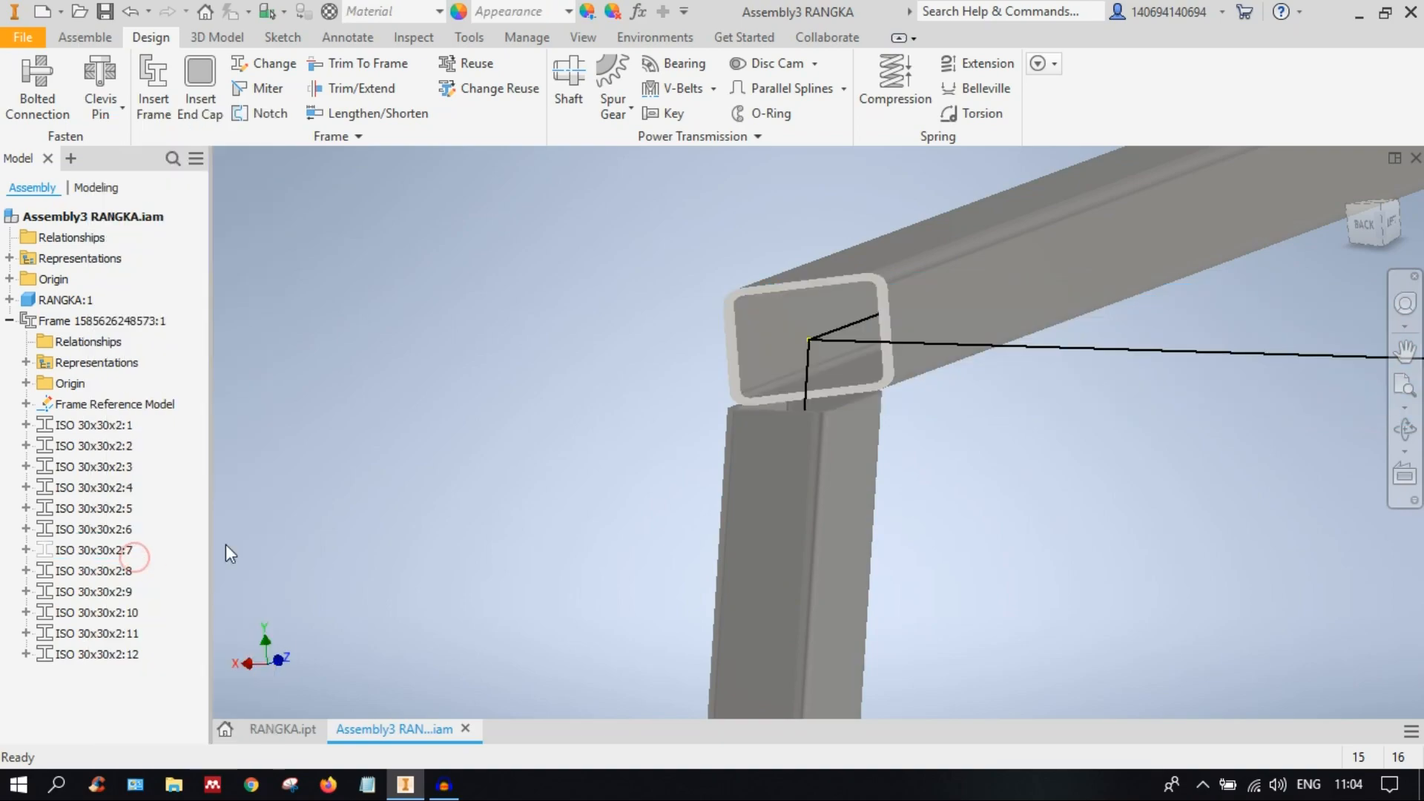
scroll(772, 438, down, 3)
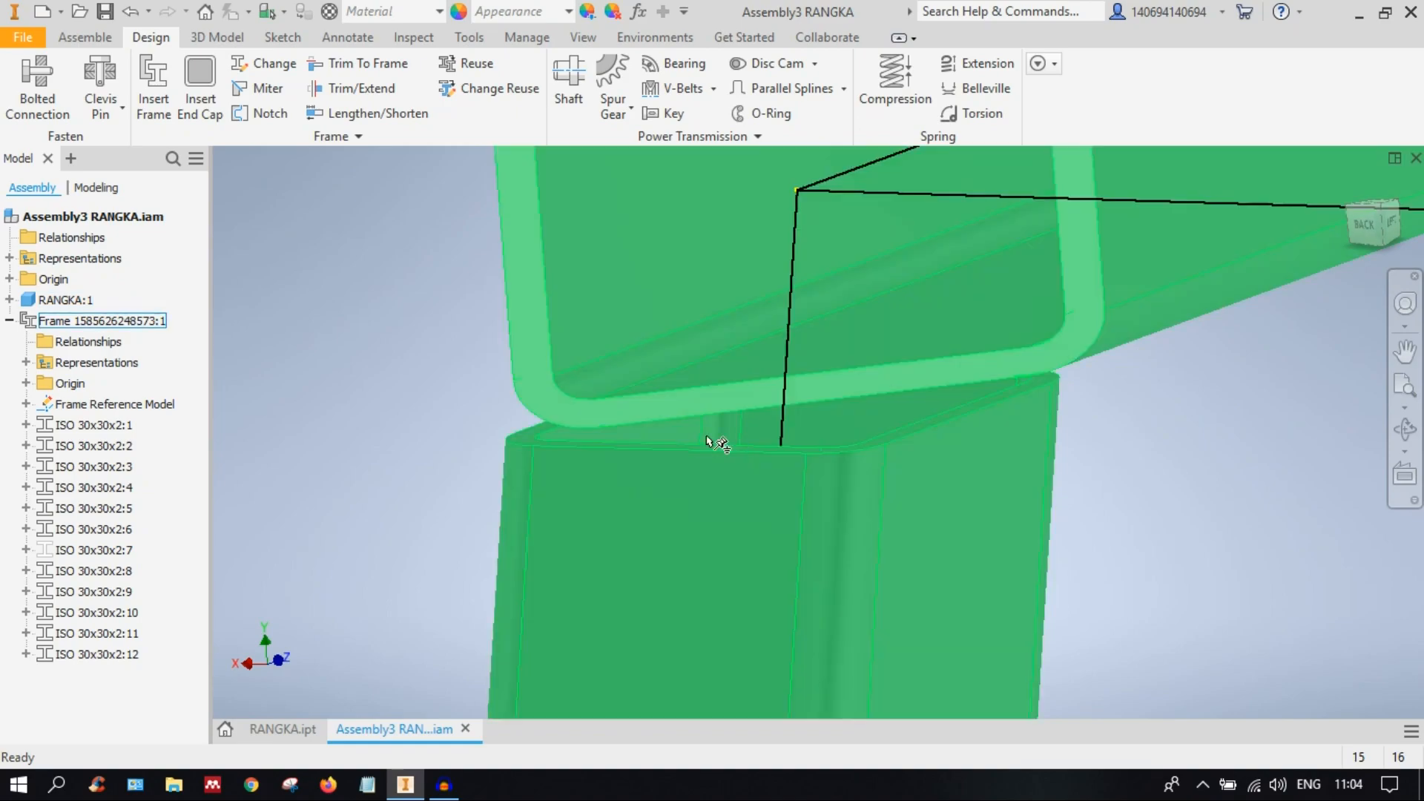
middle_drag(533, 438, 633, 460)
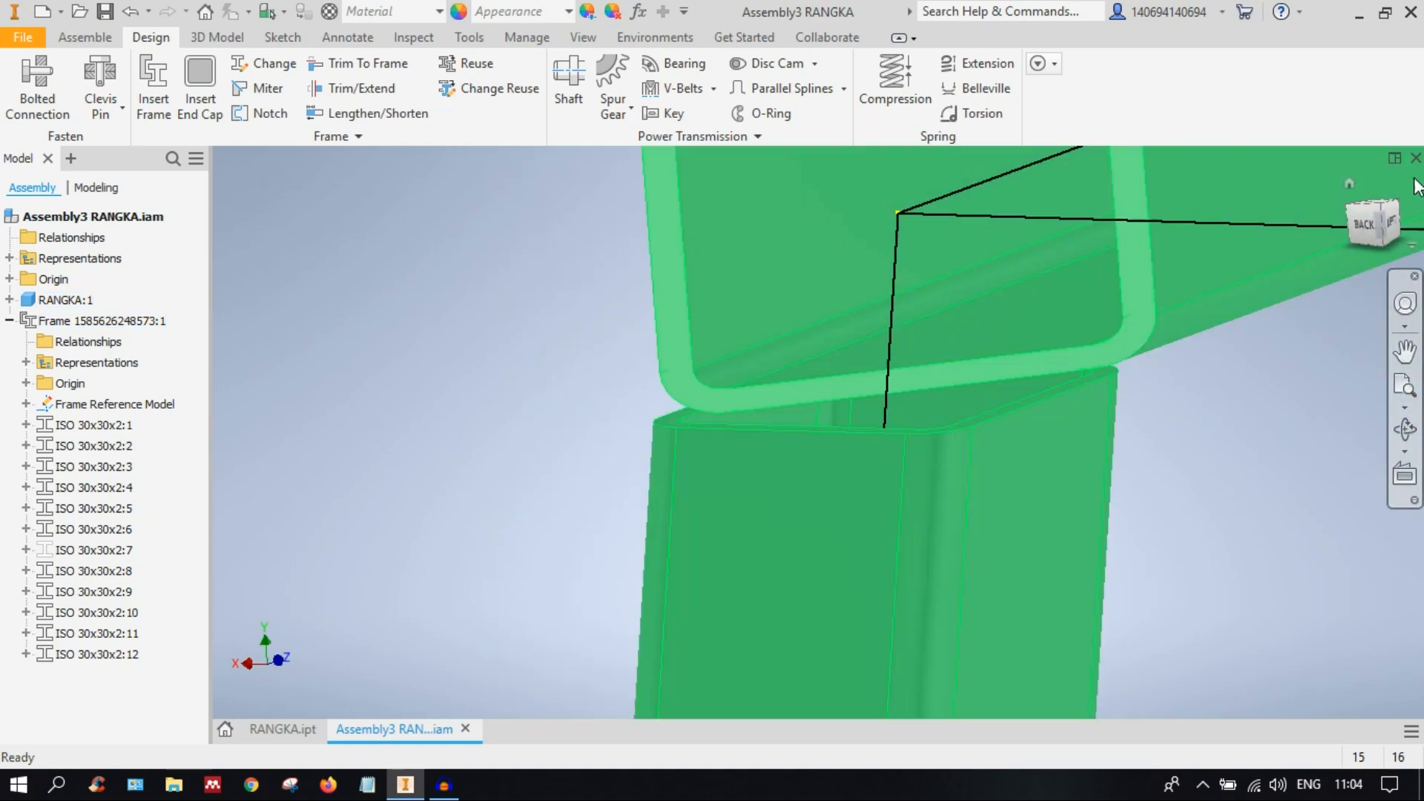
Step: View the frame from the back-left isometric direction and examine the exposed upper corner and trimmed leg end up close
click(1384, 215)
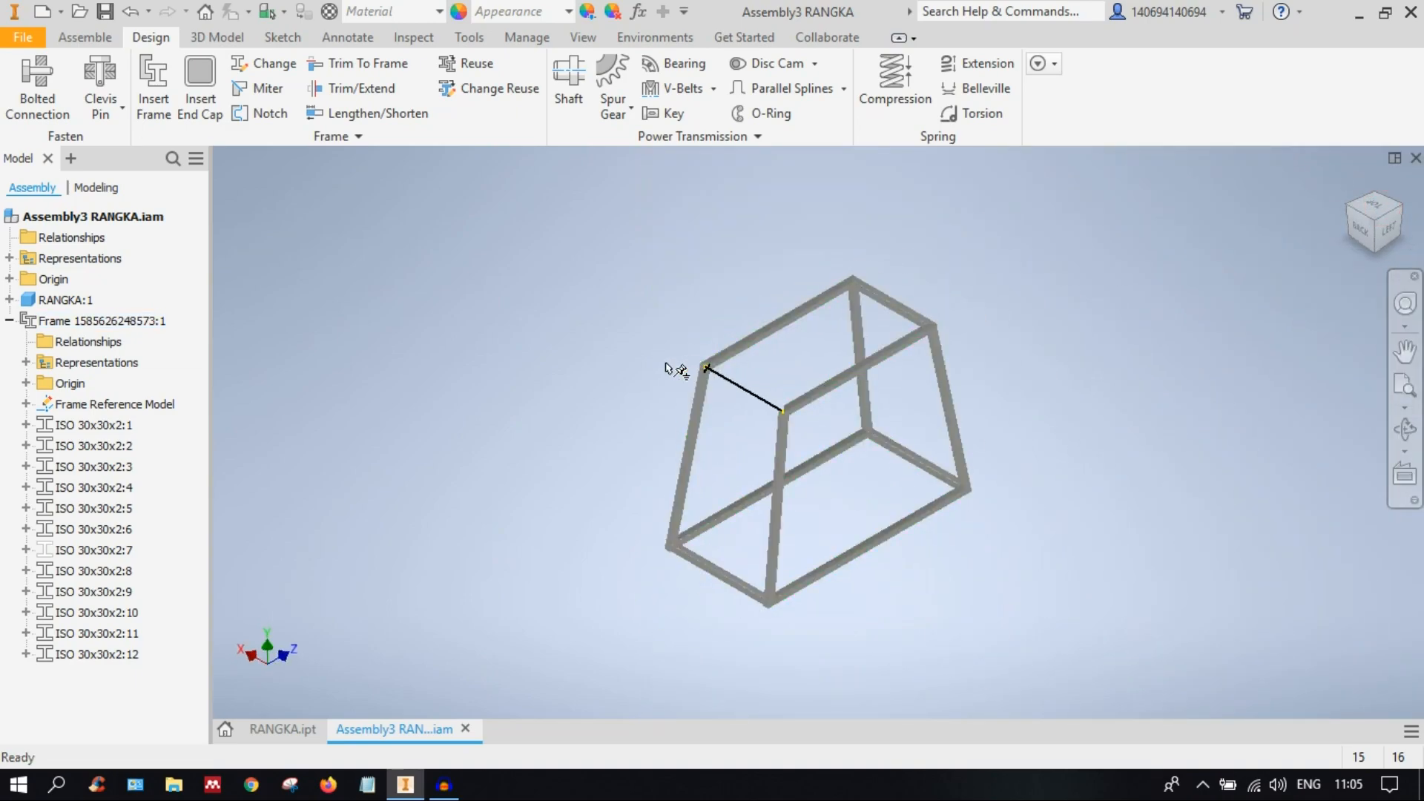
scroll(985, 373, down, 4)
scroll(986, 371, down, 3)
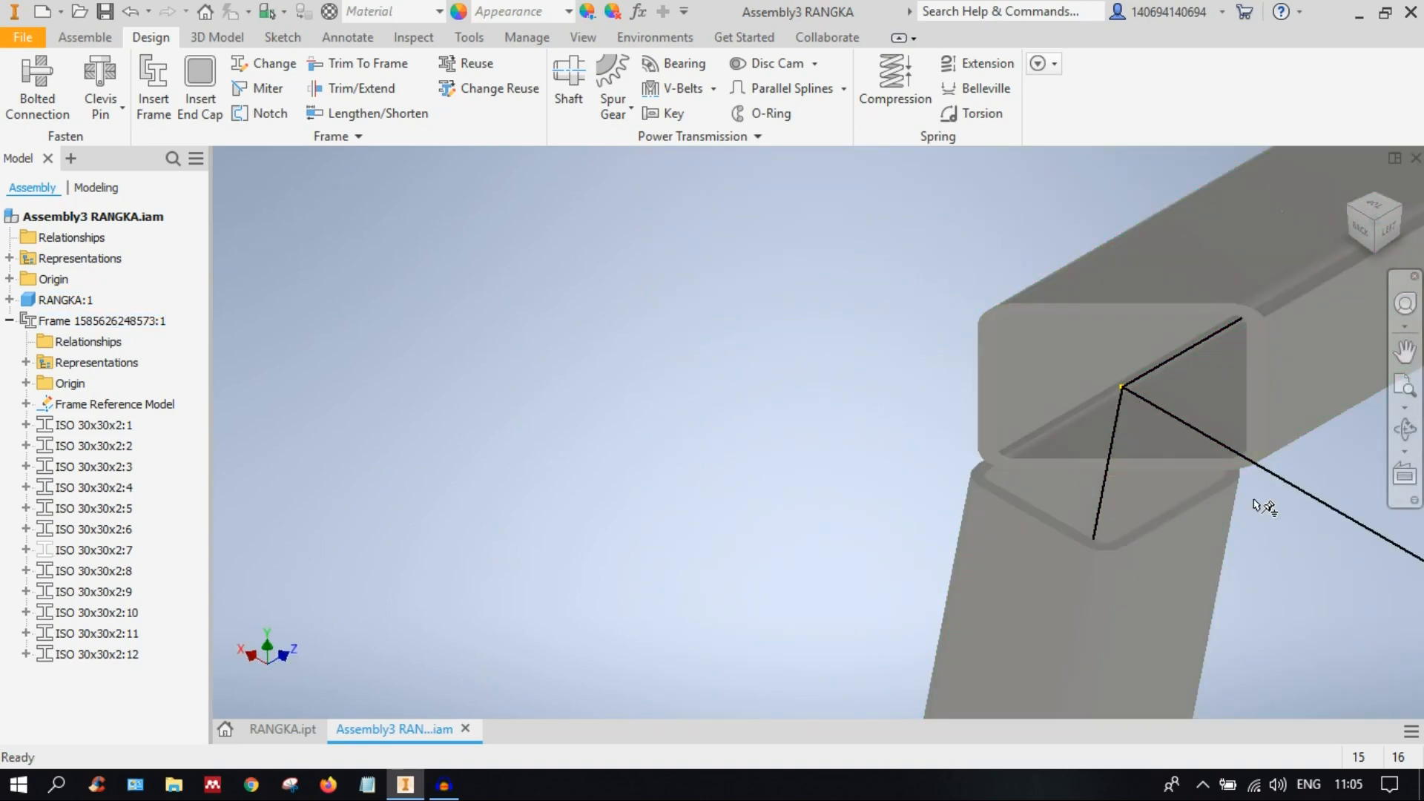
middle_drag(1323, 518, 821, 490)
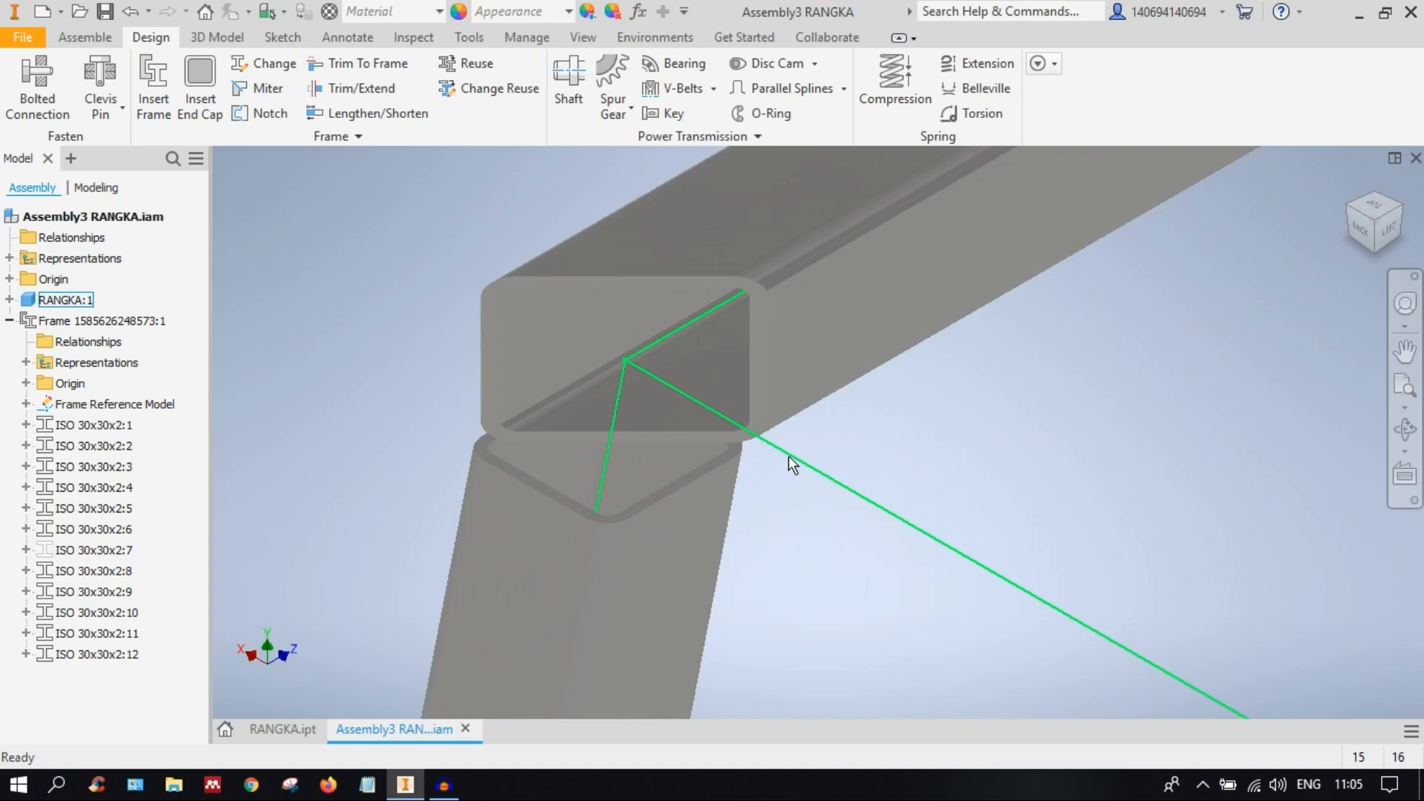
scroll(850, 456, up, 2)
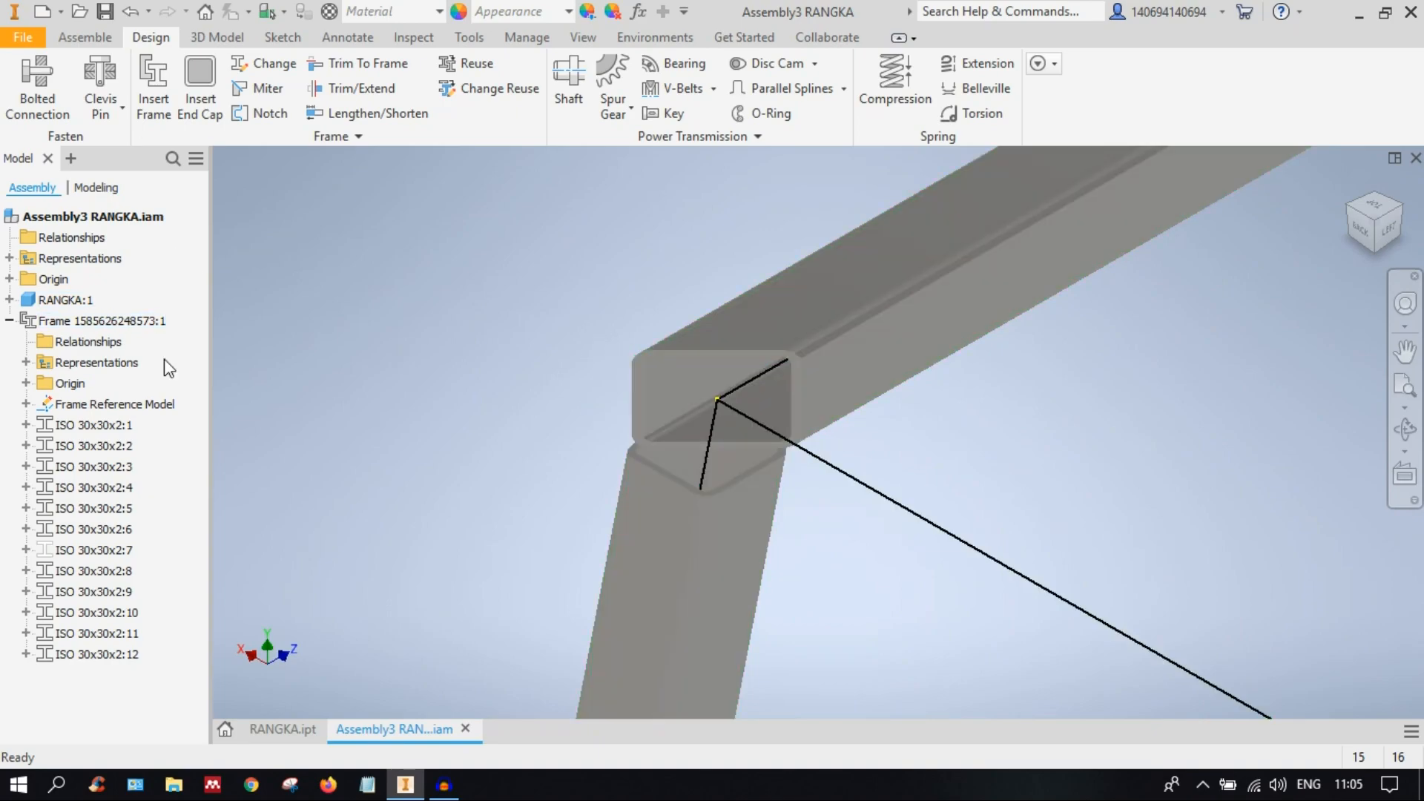
Step: Make the upper member ISO 30x30x2:7 visible again and view the completed corner joint
right_click(113, 550)
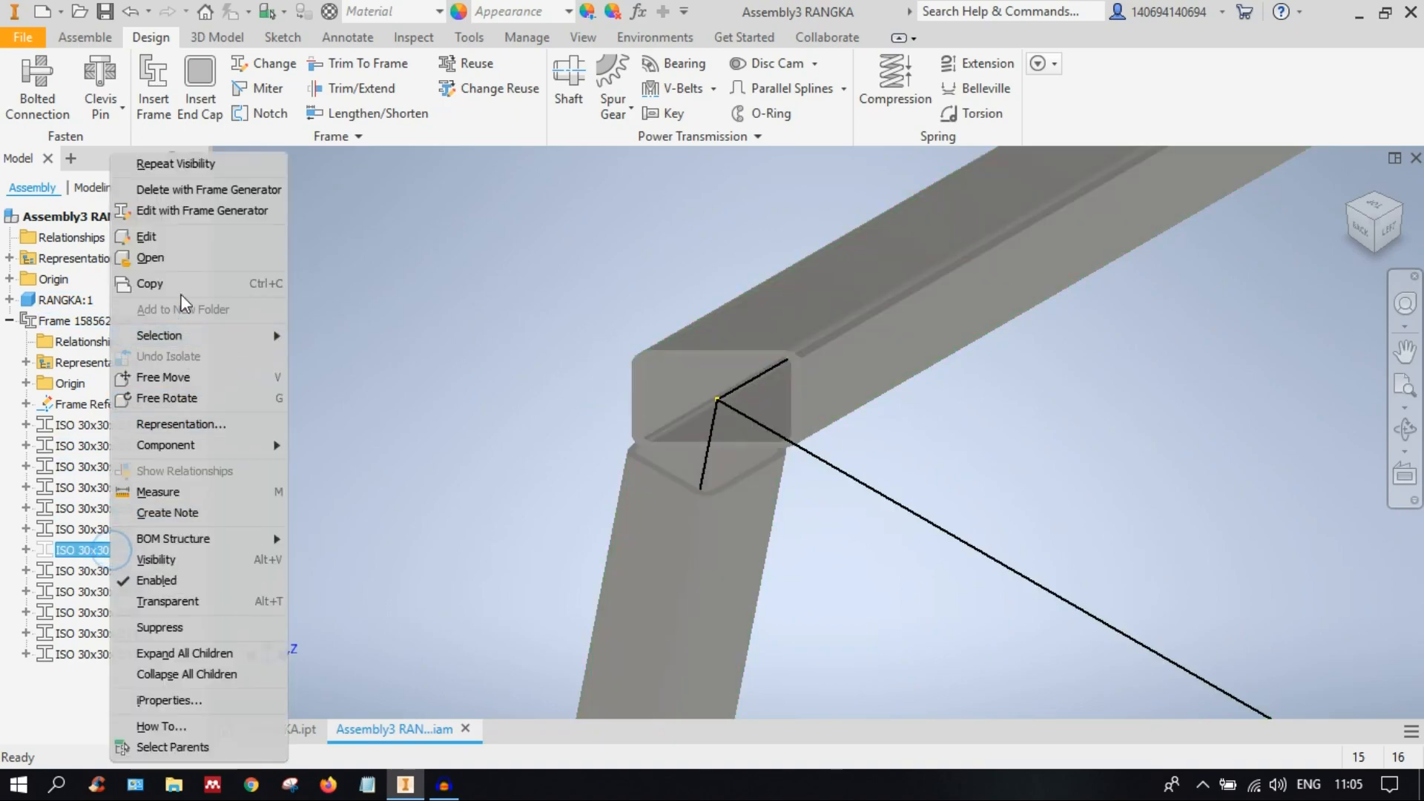
click(181, 568)
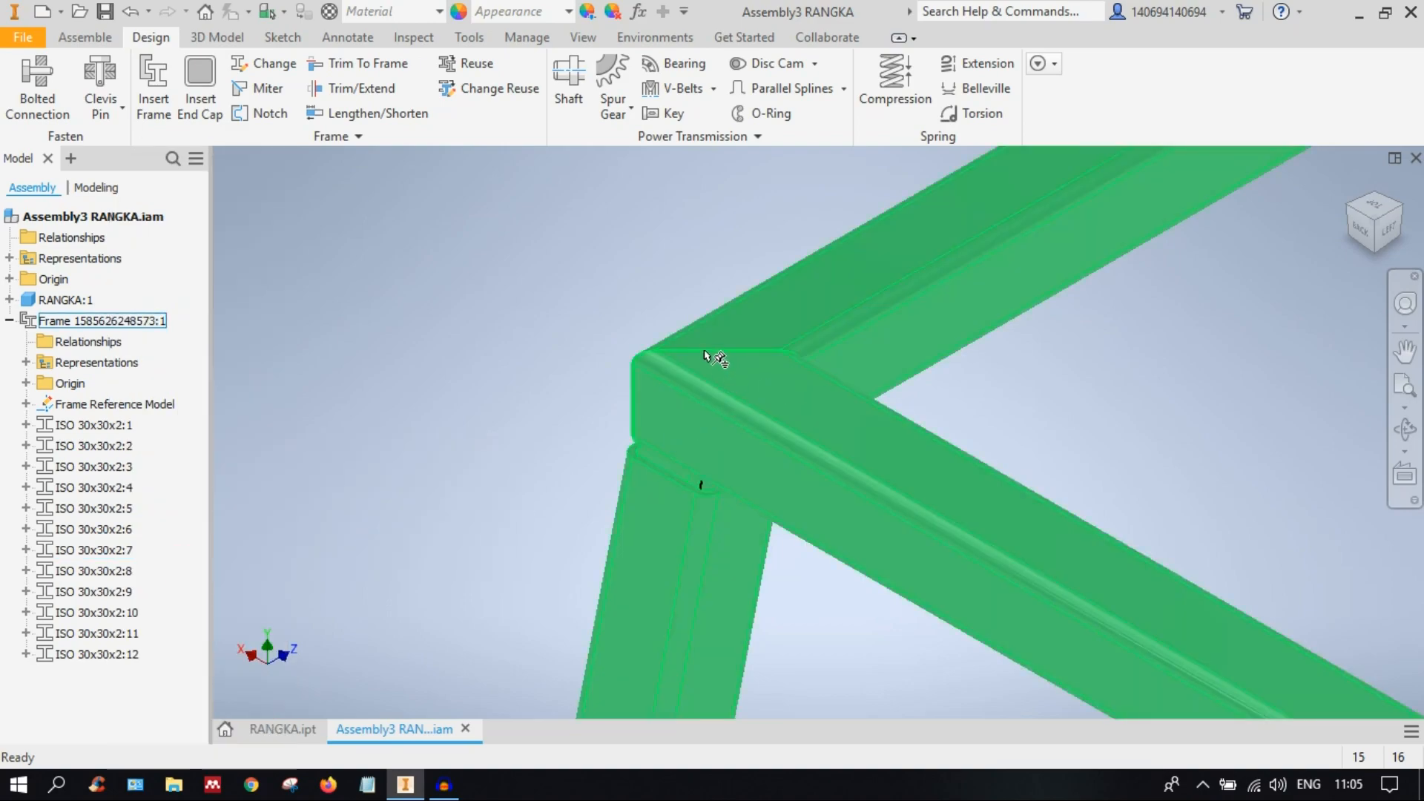
scroll(717, 358, down, 5)
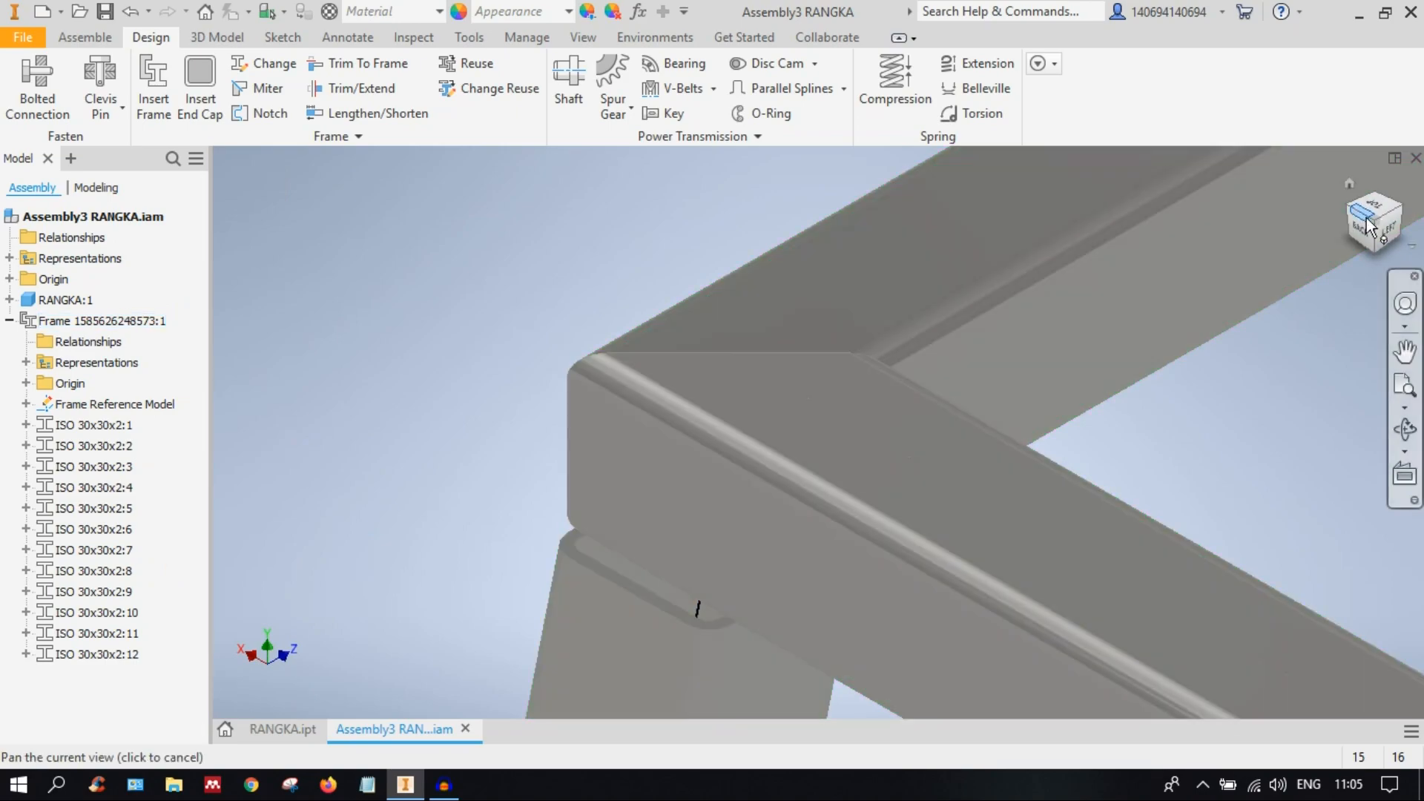
Step: Examine the trimmed leg joint at the upper corner from above and view the whole frame from the back
click(1372, 206)
scroll(741, 553, down, 10)
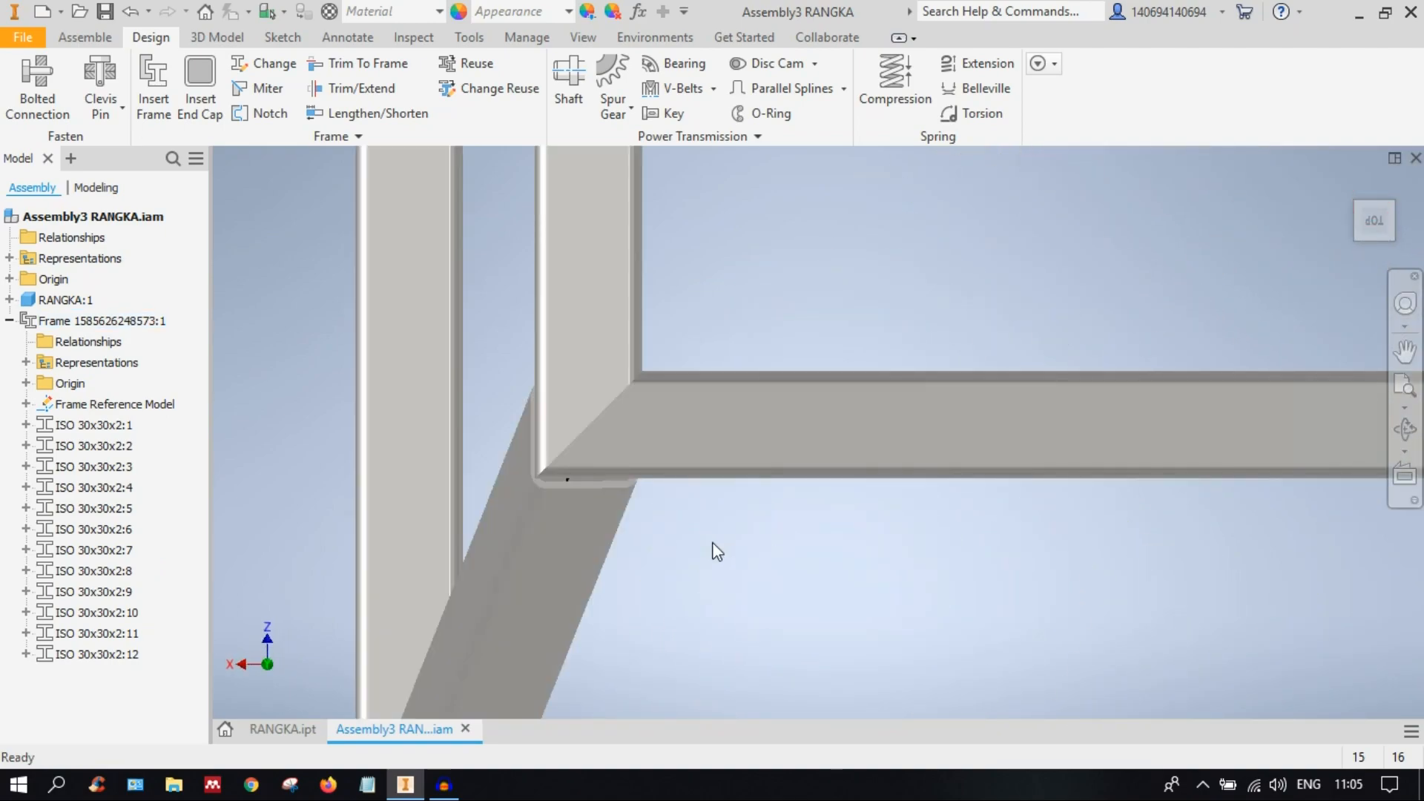
scroll(587, 490, up, 3)
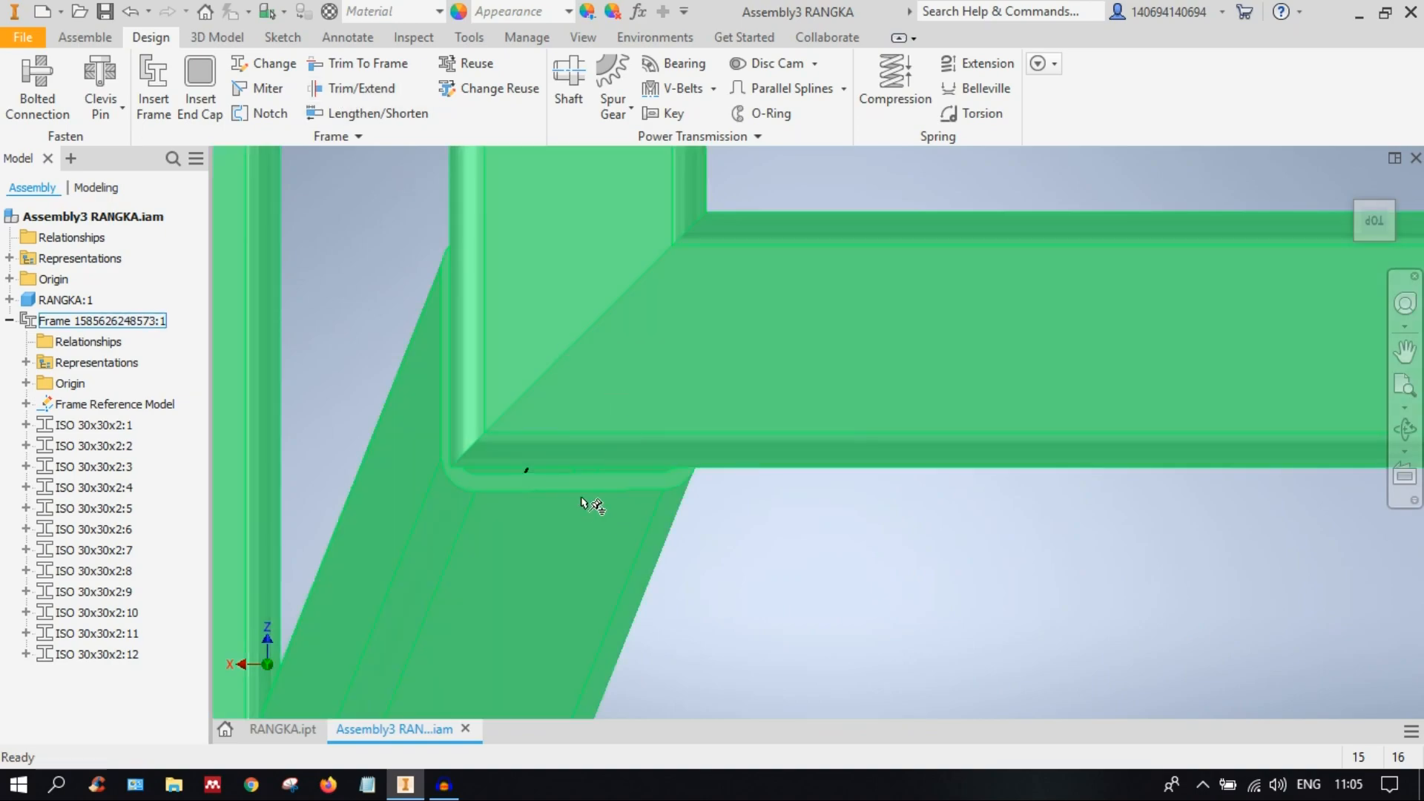
scroll(591, 504, down, 2)
scroll(592, 481, up, 3)
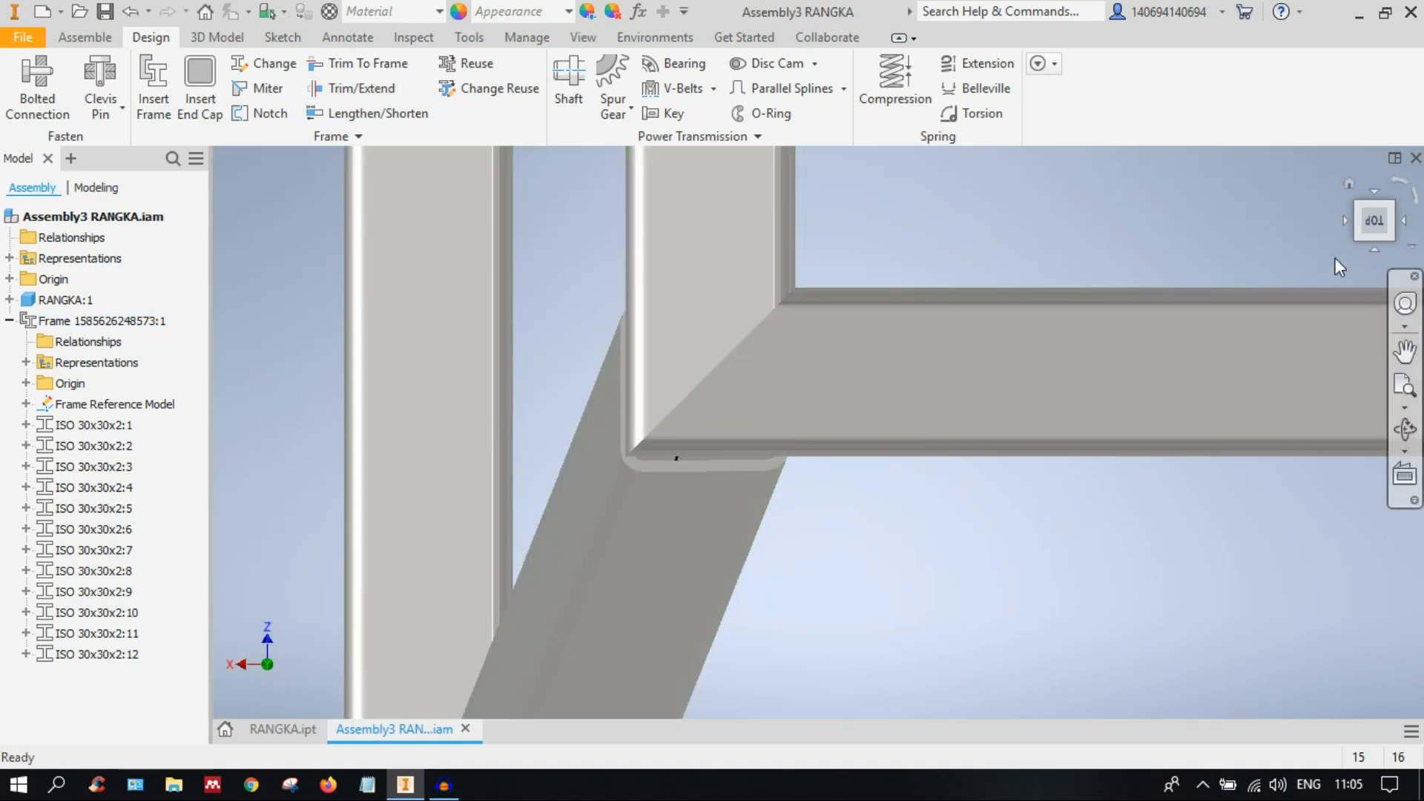
click(1375, 251)
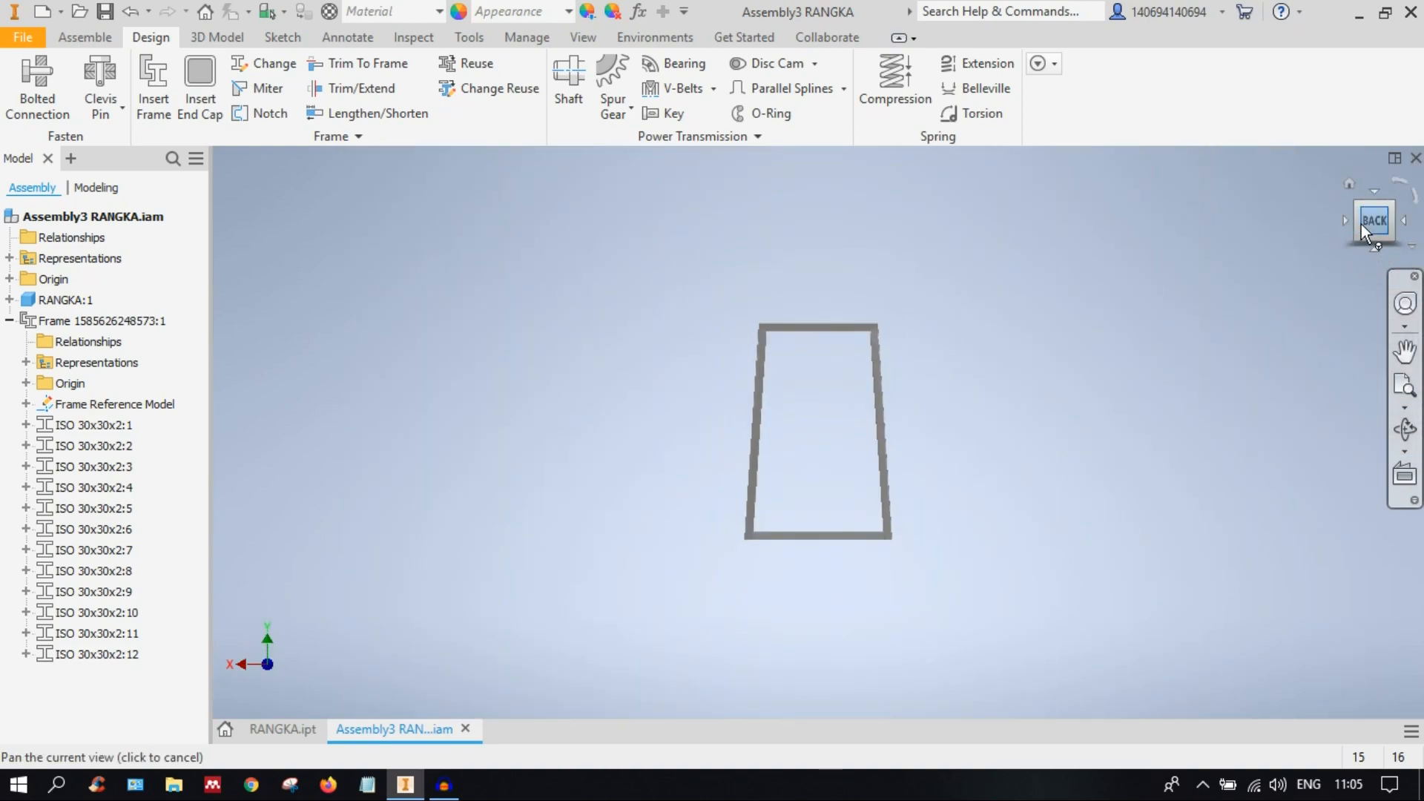
click(1390, 206)
scroll(712, 375, down, 6)
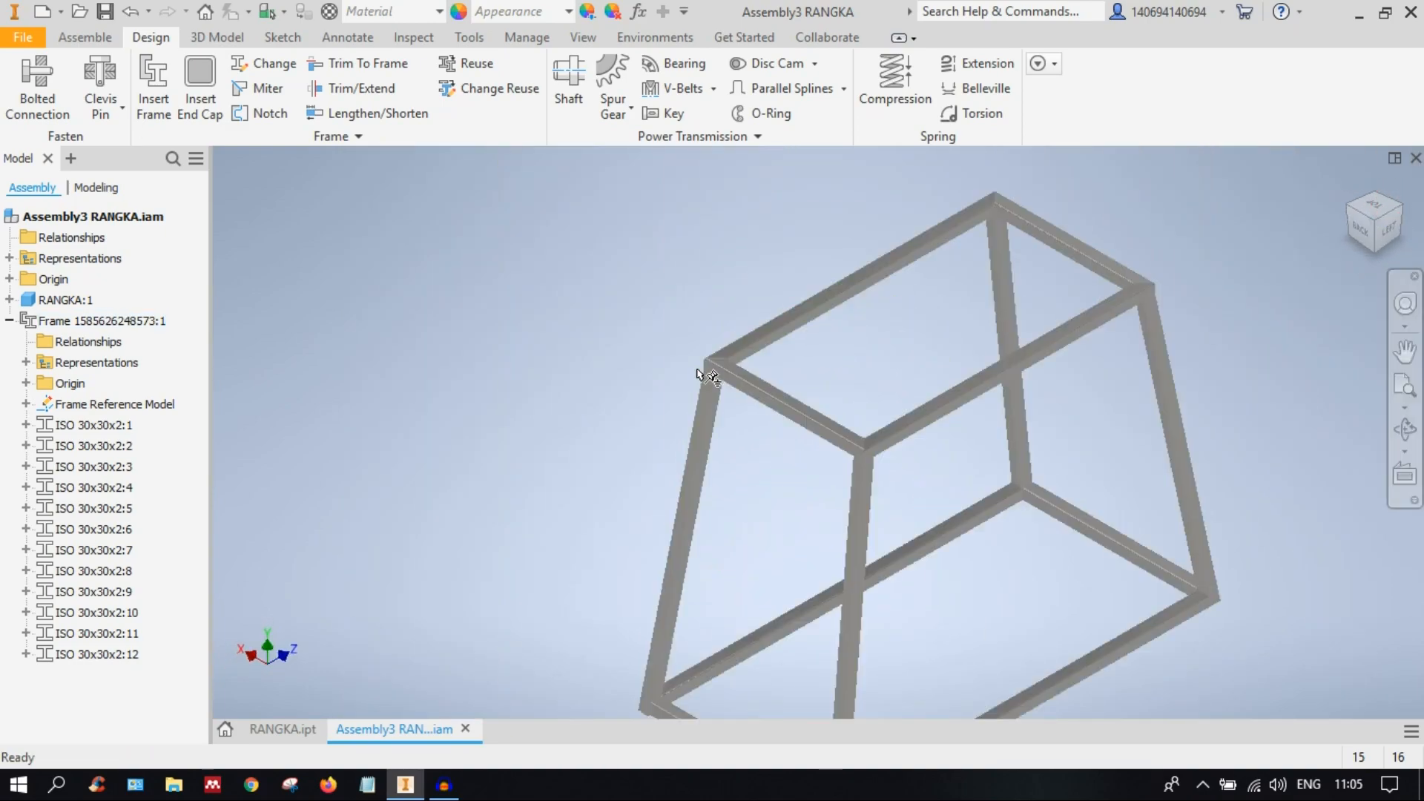
Step: Undo the last trim on the leg end at the upper corner
scroll(705, 386, down, 5)
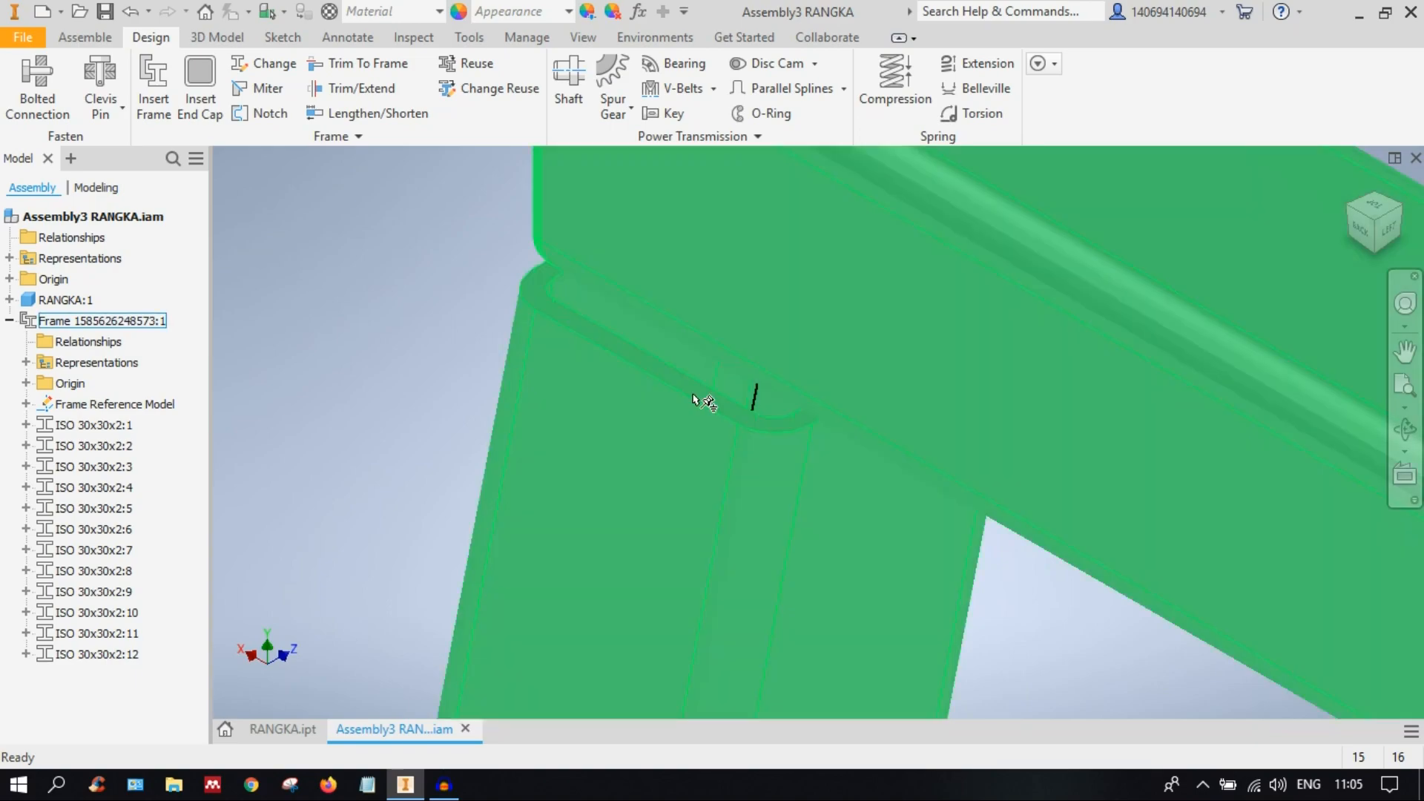
scroll(694, 398, down, 4)
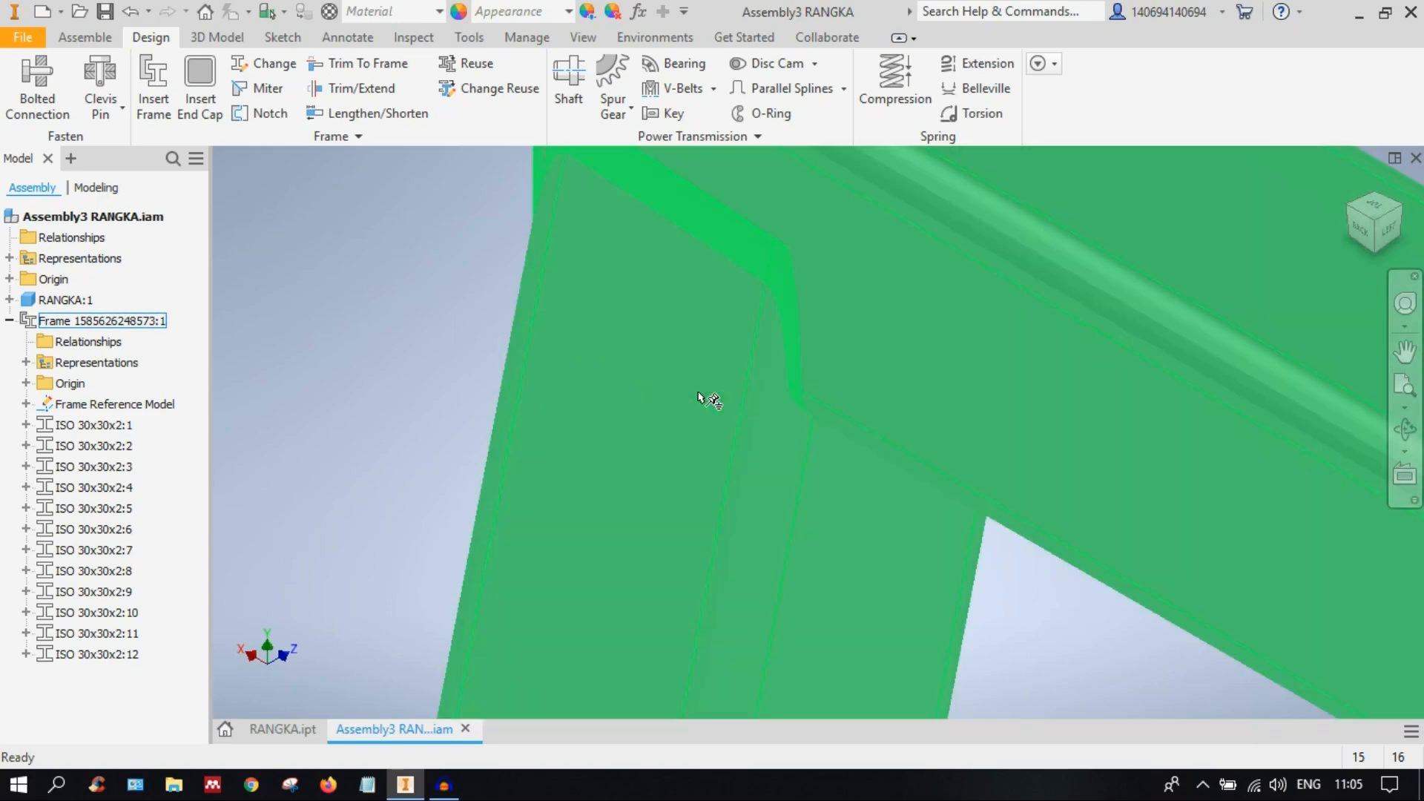
scroll(831, 319, up, 5)
scroll(549, 404, down, 5)
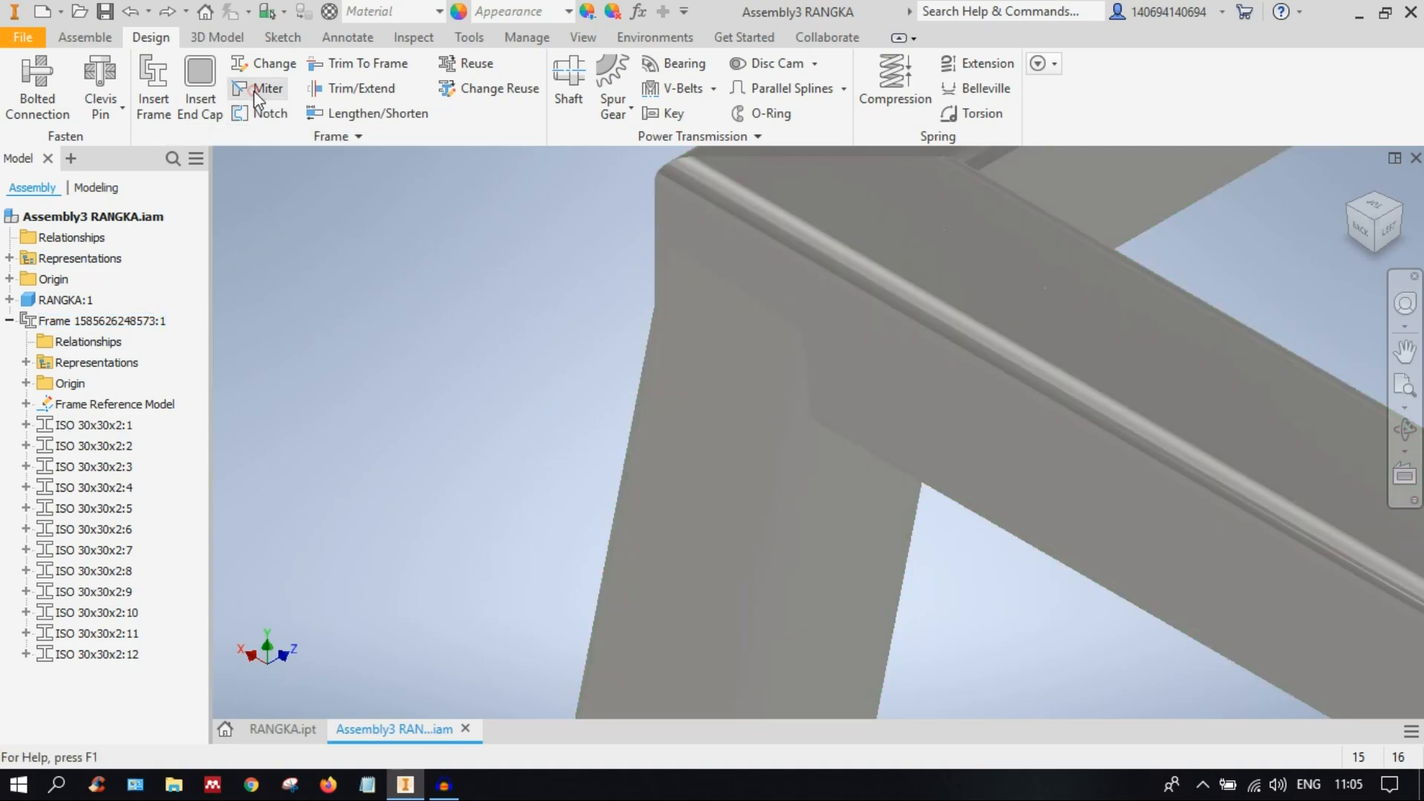
Step: Miter the leg ISO 30x30x2:12 with the upper member ISO 30x30x2:7 using a 0 mm gap
click(253, 90)
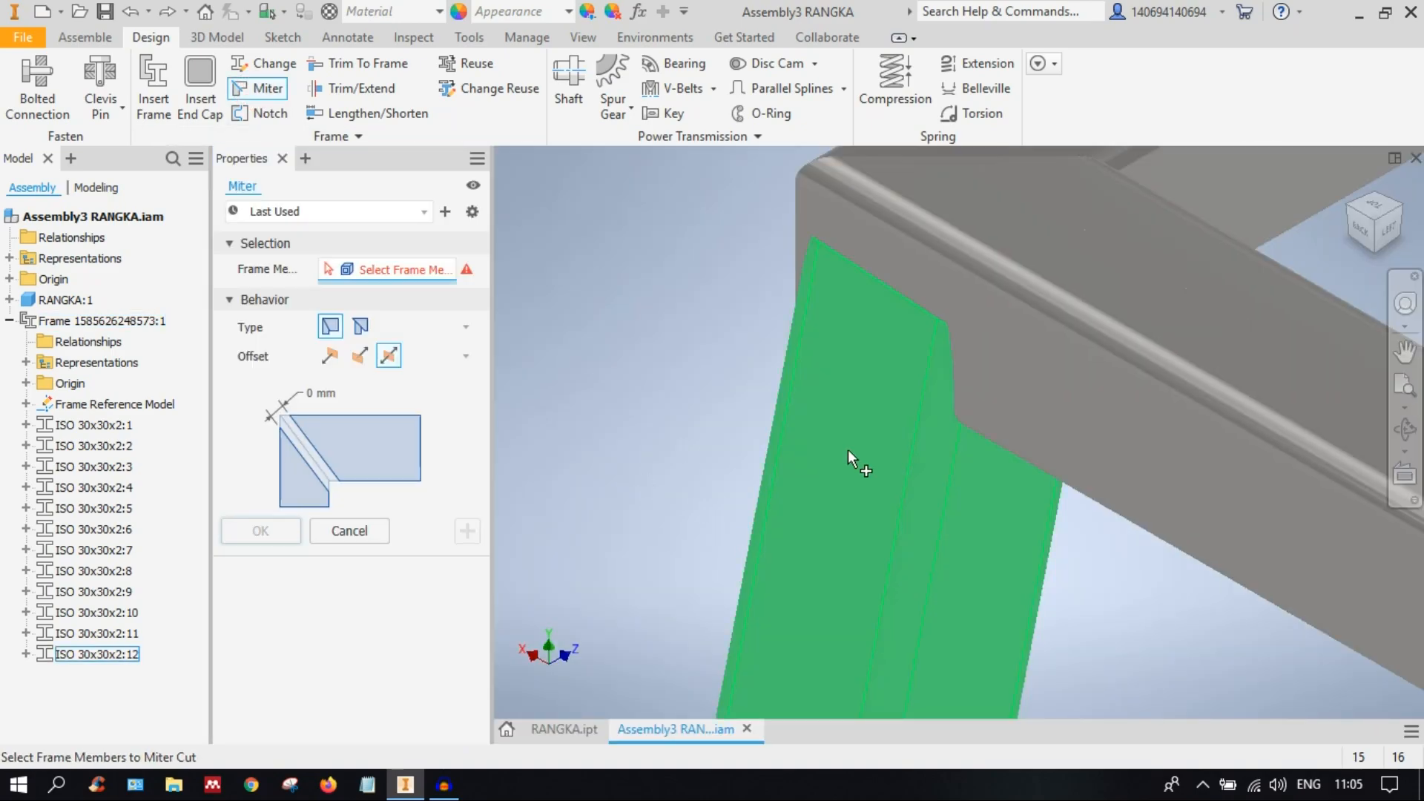
click(901, 509)
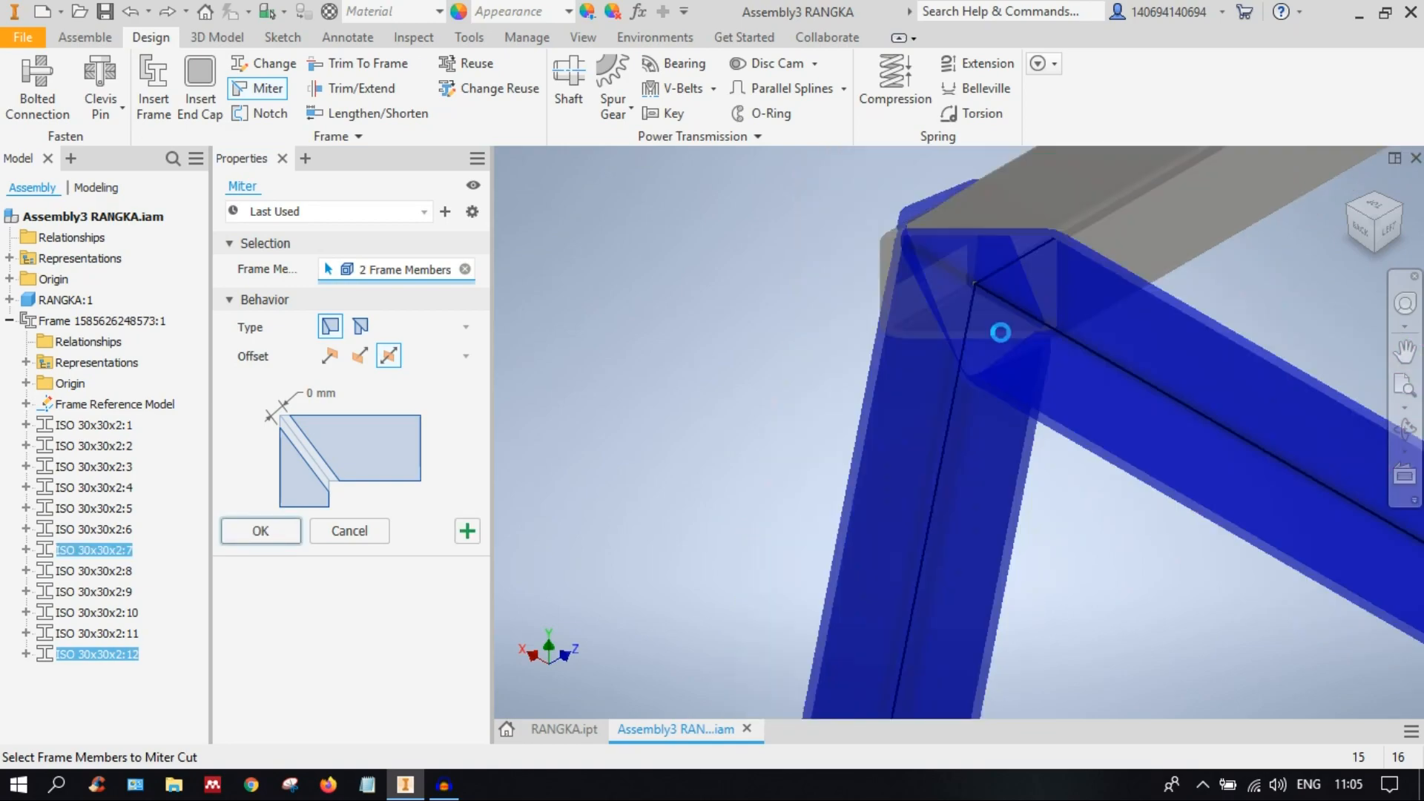
scroll(850, 363, down, 2)
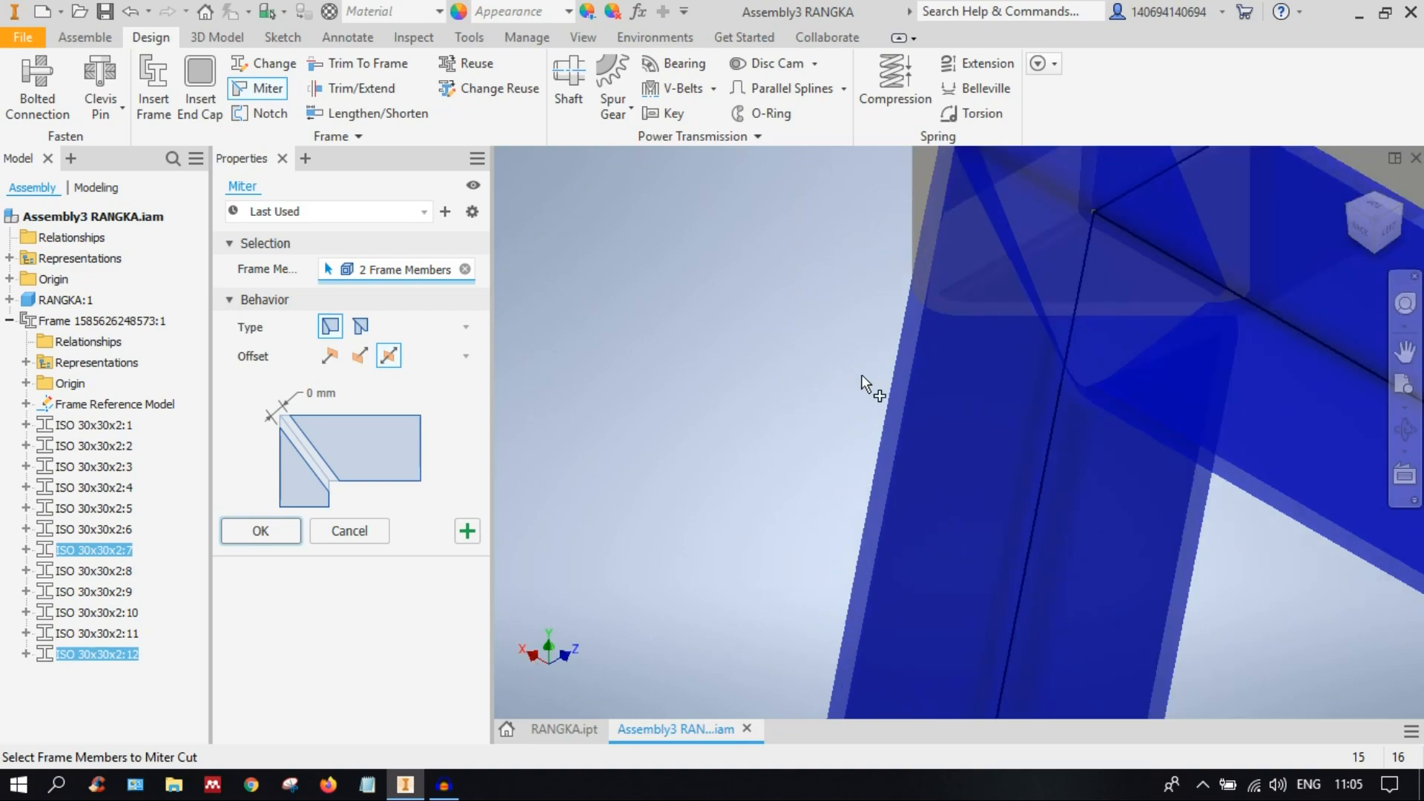
scroll(1010, 365, up, 3)
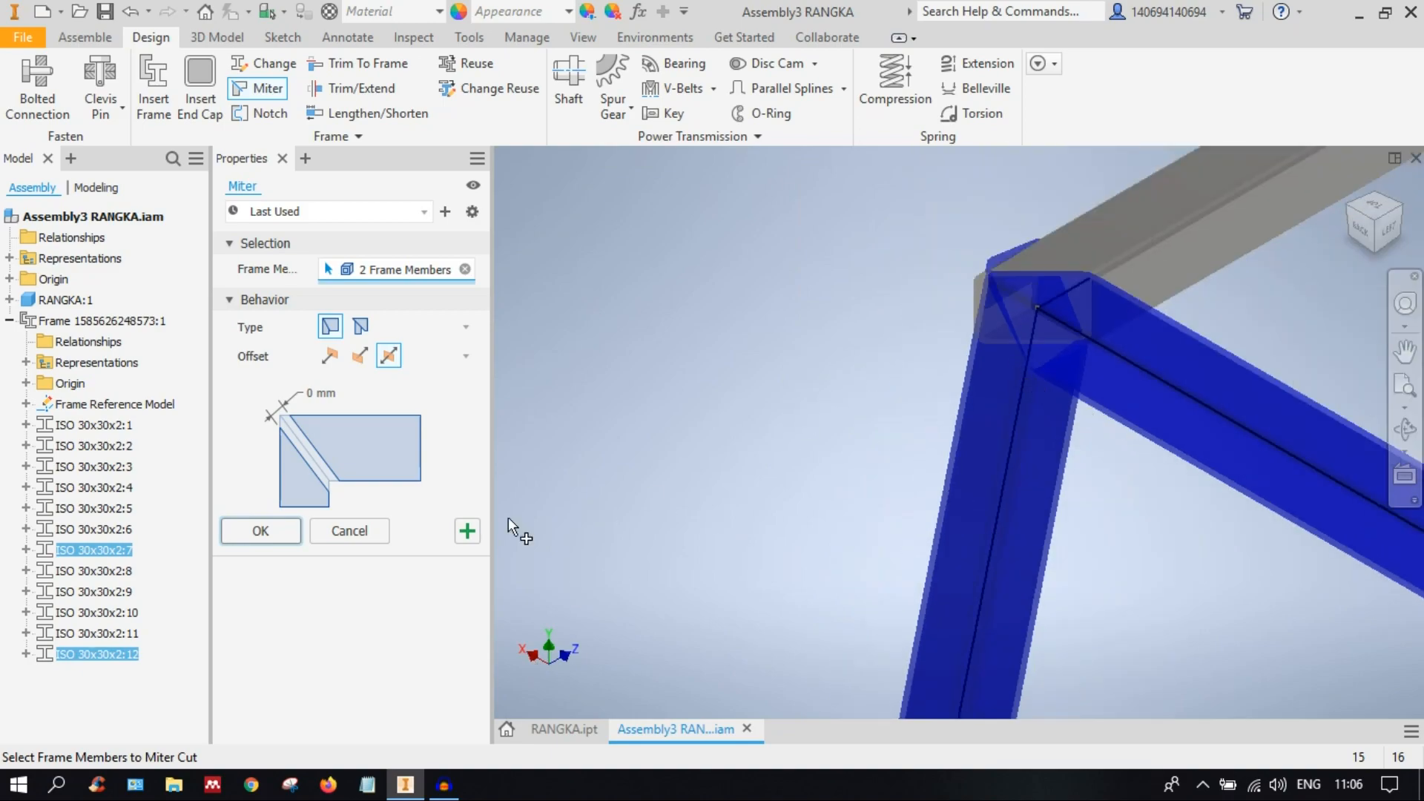
click(281, 531)
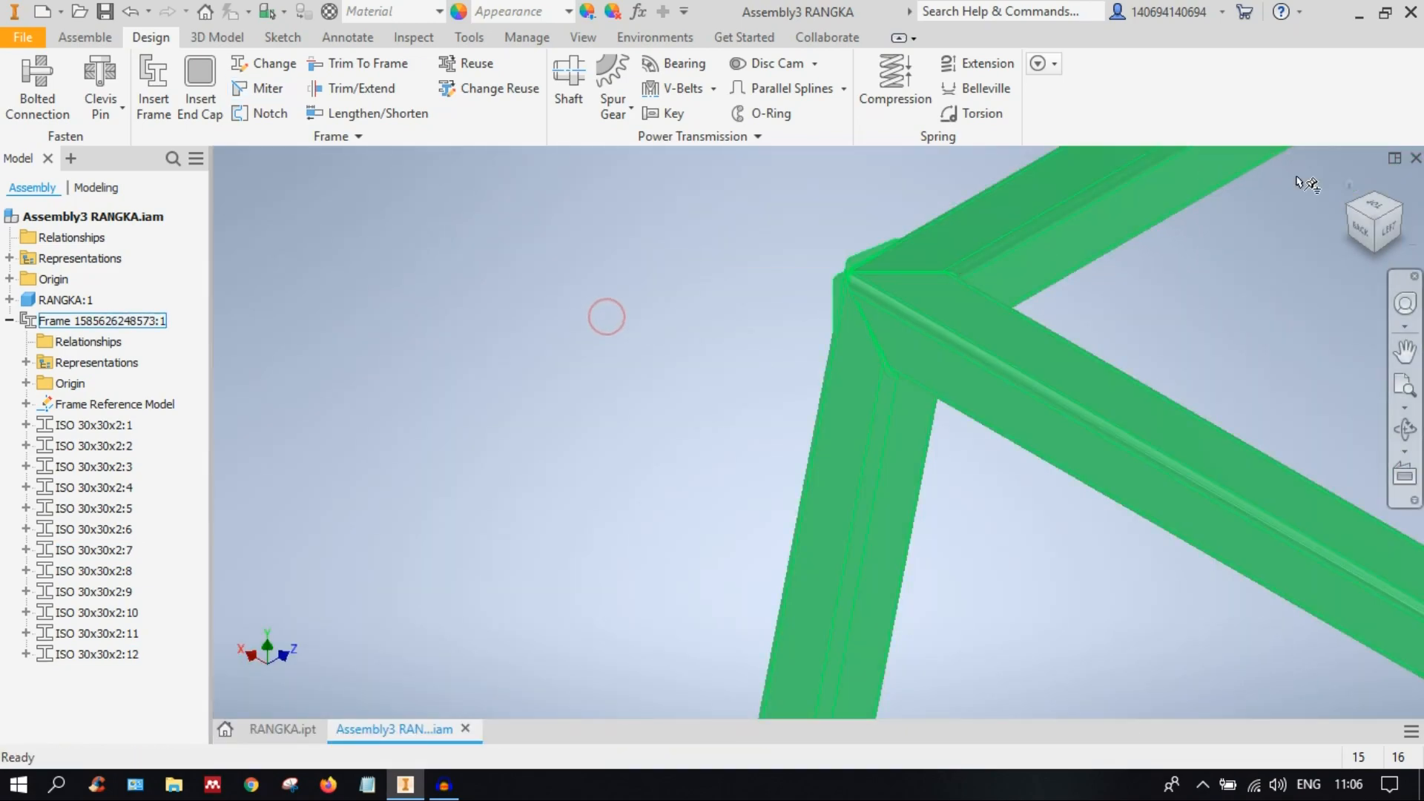
Step: Examine the mitered upper corner joint up close from the right-back isometric direction
click(1349, 201)
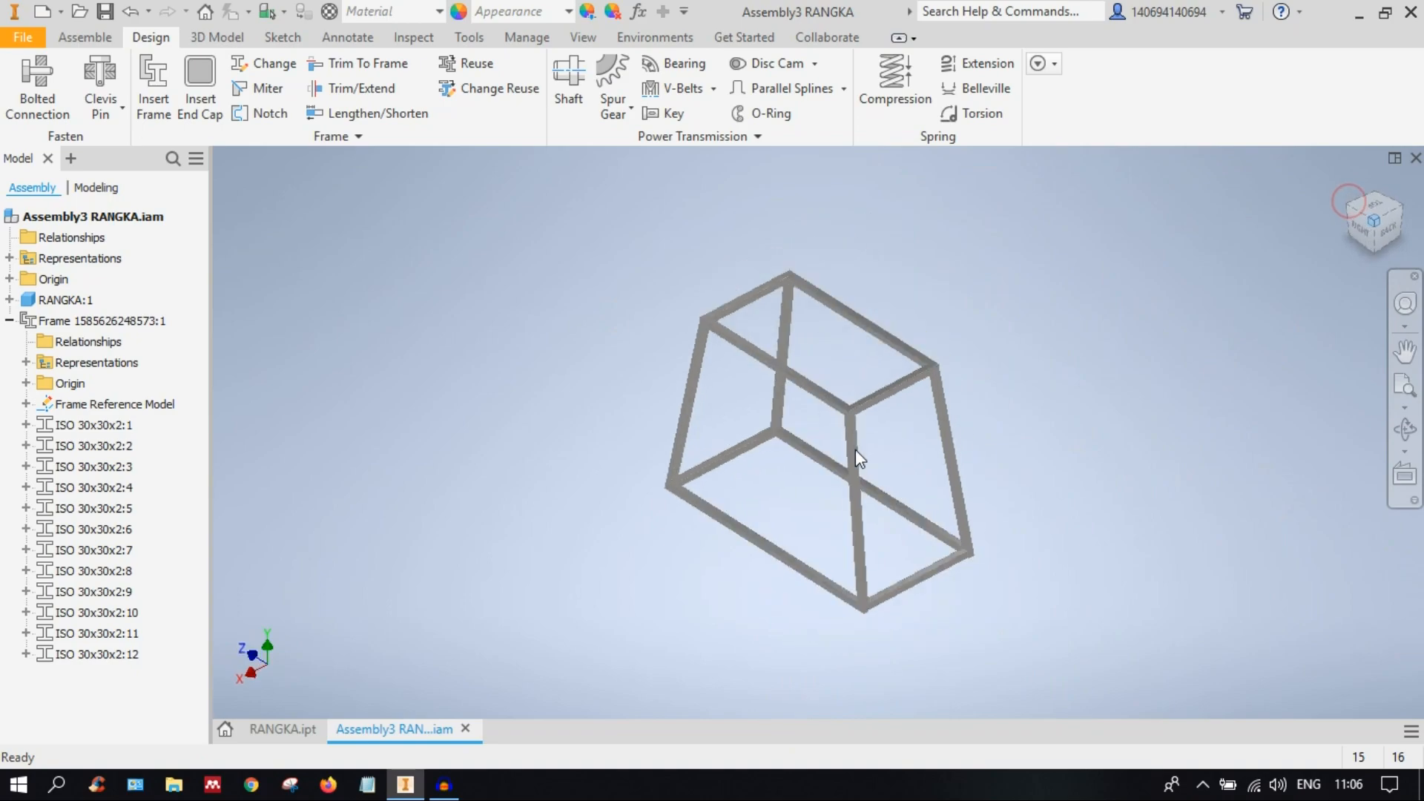
scroll(816, 450, up, 8)
scroll(776, 450, down, 6)
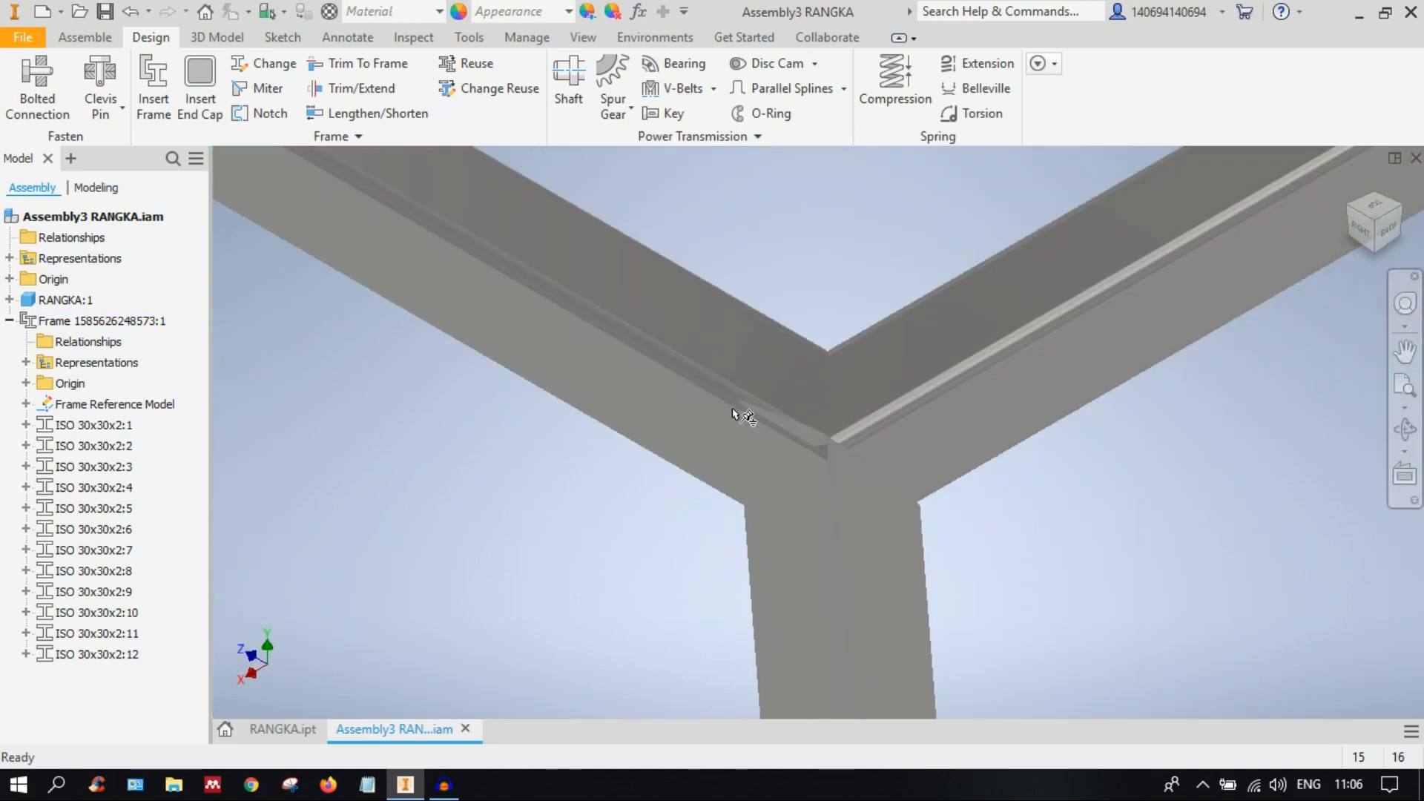
click(962, 438)
scroll(1065, 423, down, 3)
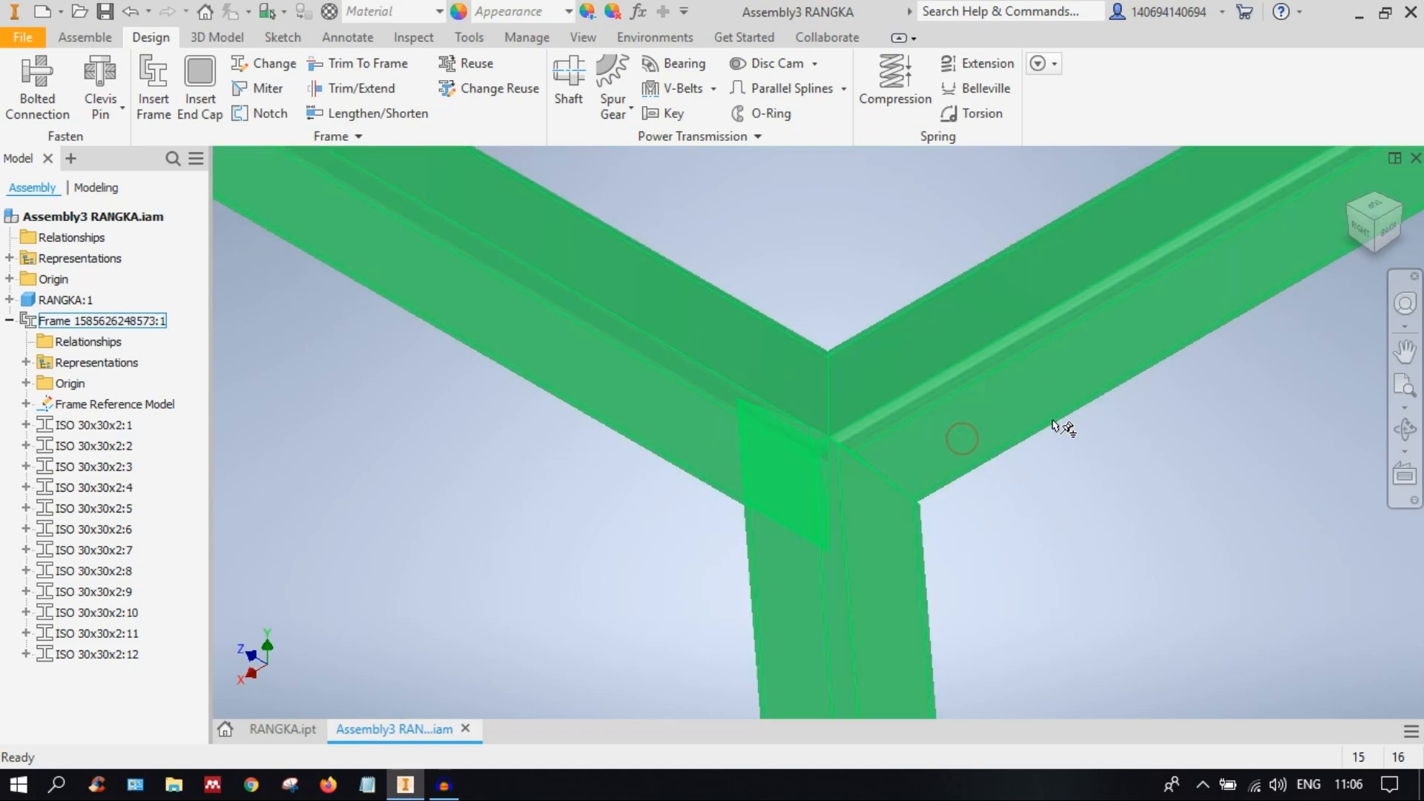
scroll(1113, 423, down, 2)
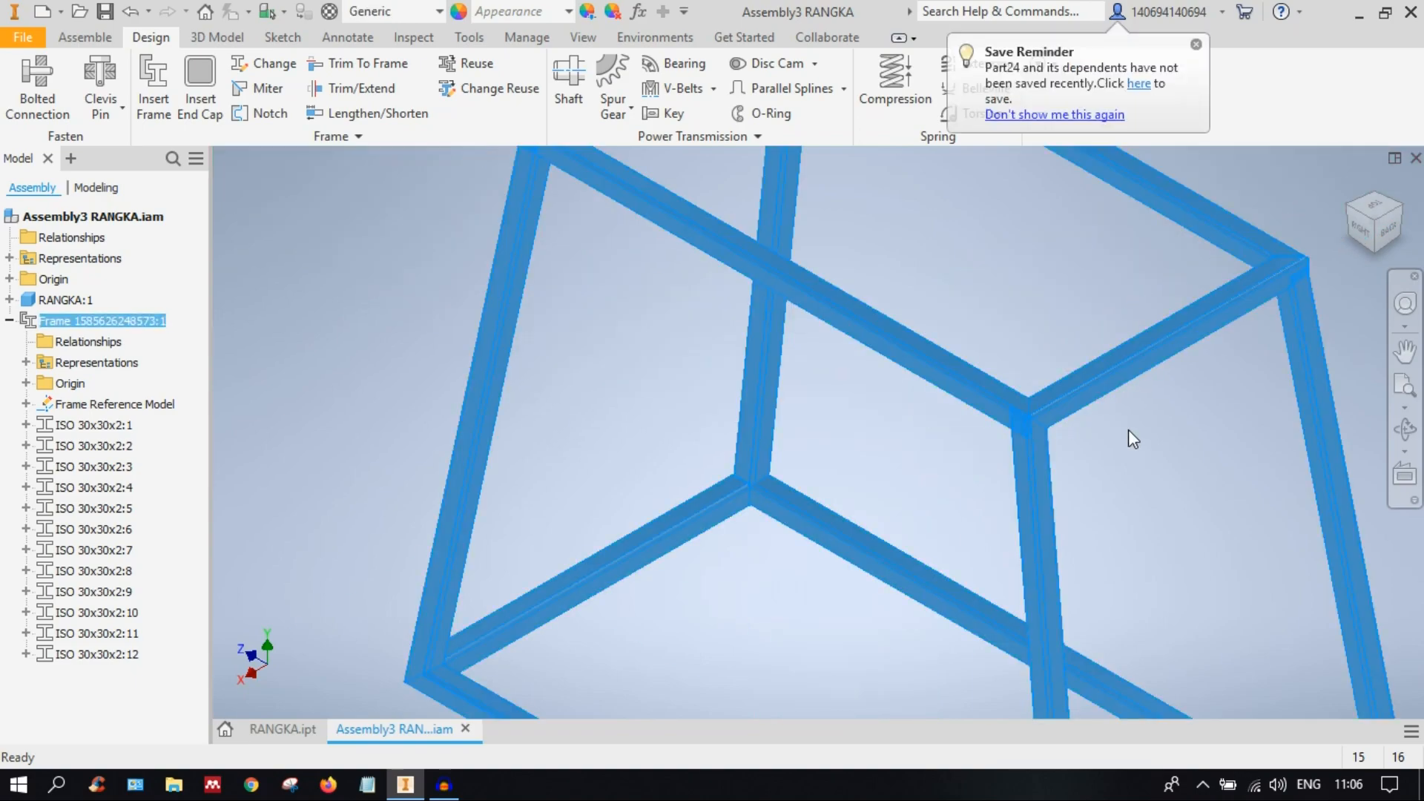
click(1123, 437)
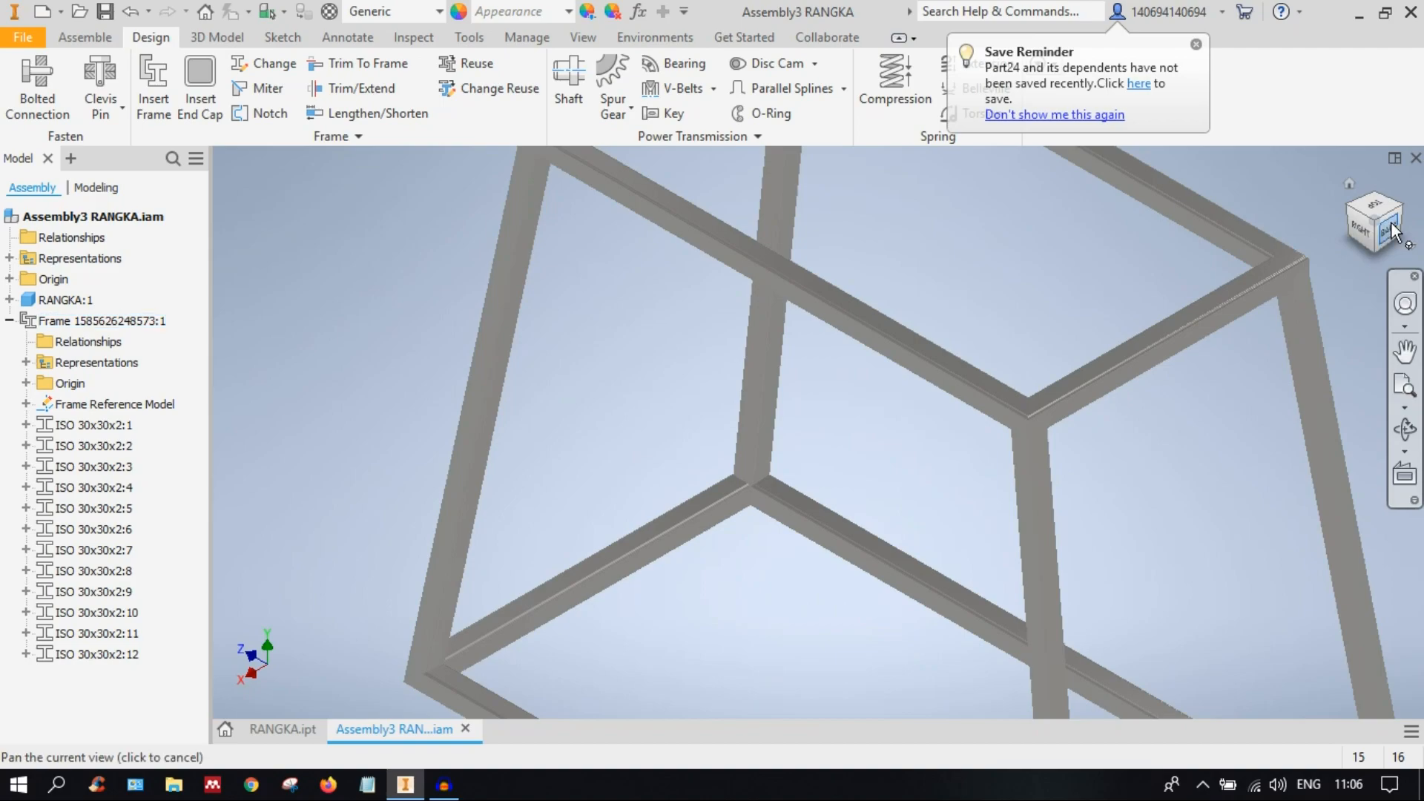
Step: Examine the joint between the leg and the base members at the back lower corner from the back-left isometric direction
click(1397, 210)
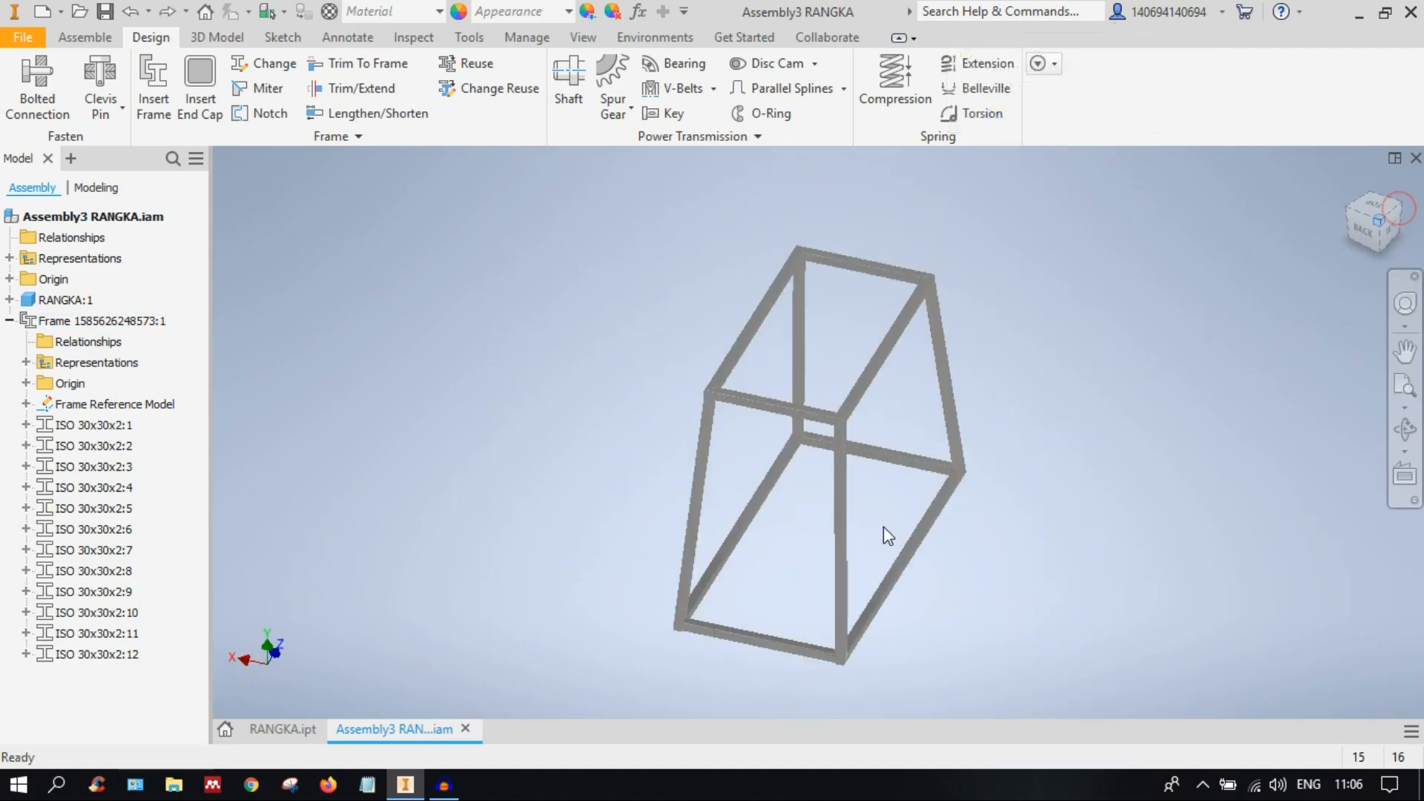
scroll(742, 561, up, 5)
middle_drag(729, 574, 907, 469)
scroll(928, 305, down, 3)
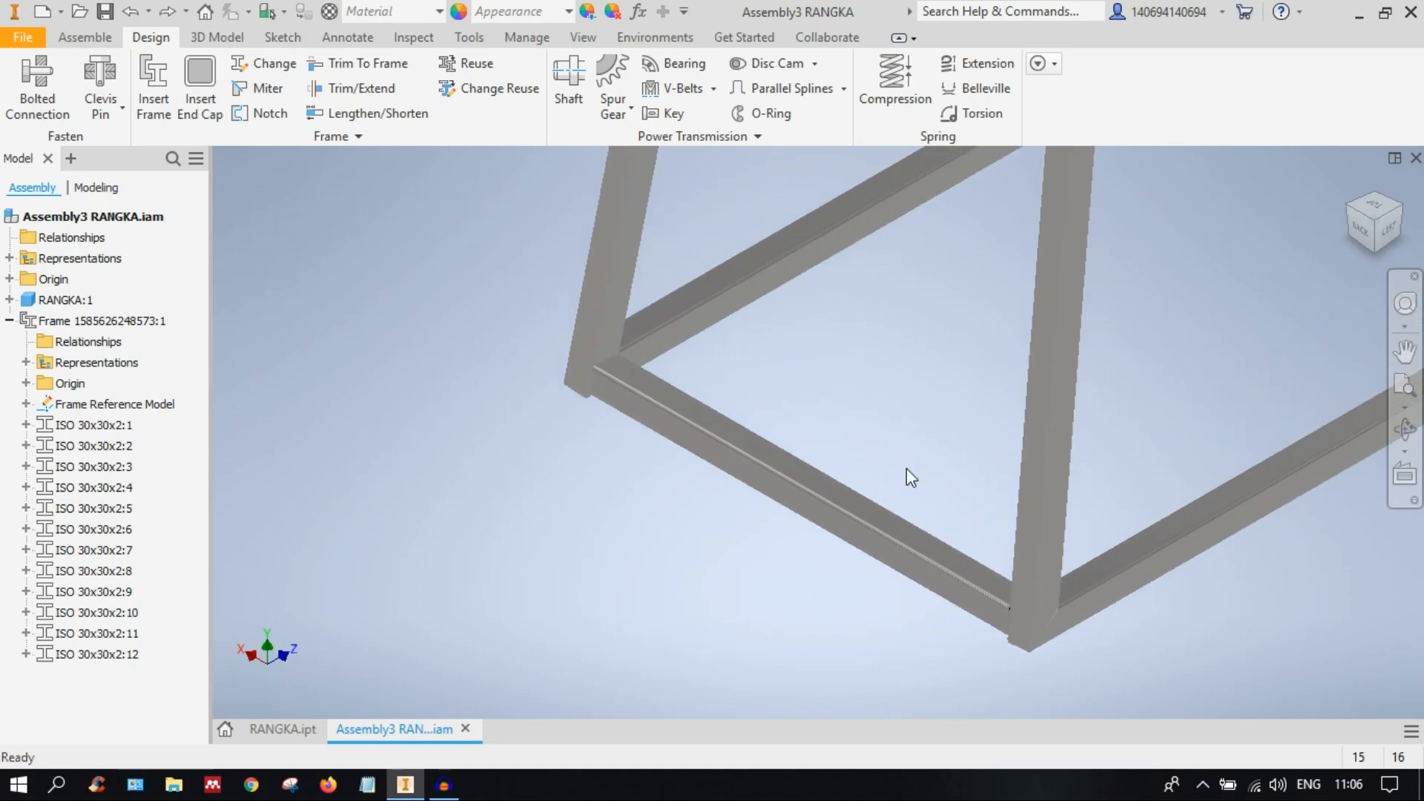
middle_drag(603, 381, 668, 470)
scroll(661, 487, down, 3)
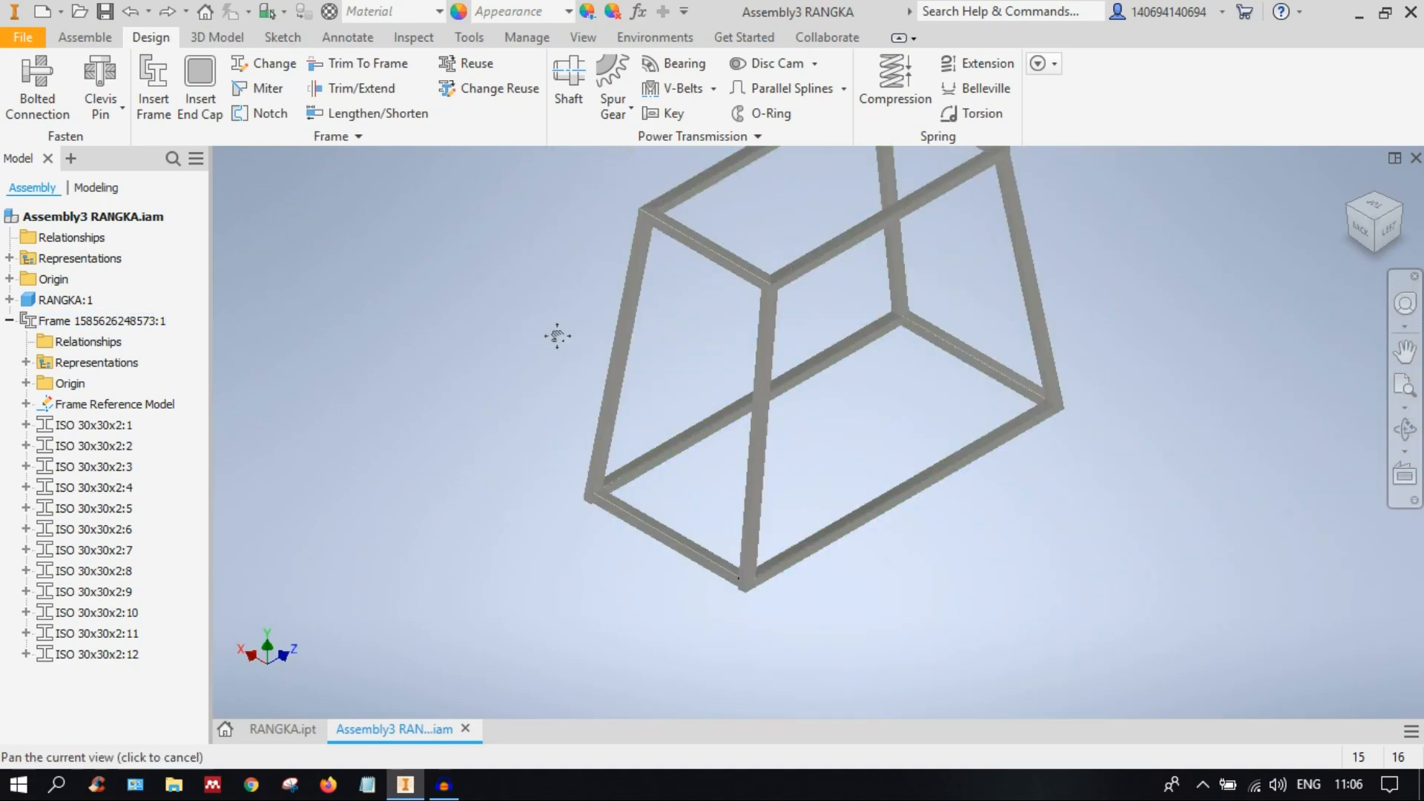
scroll(713, 349, up, 4)
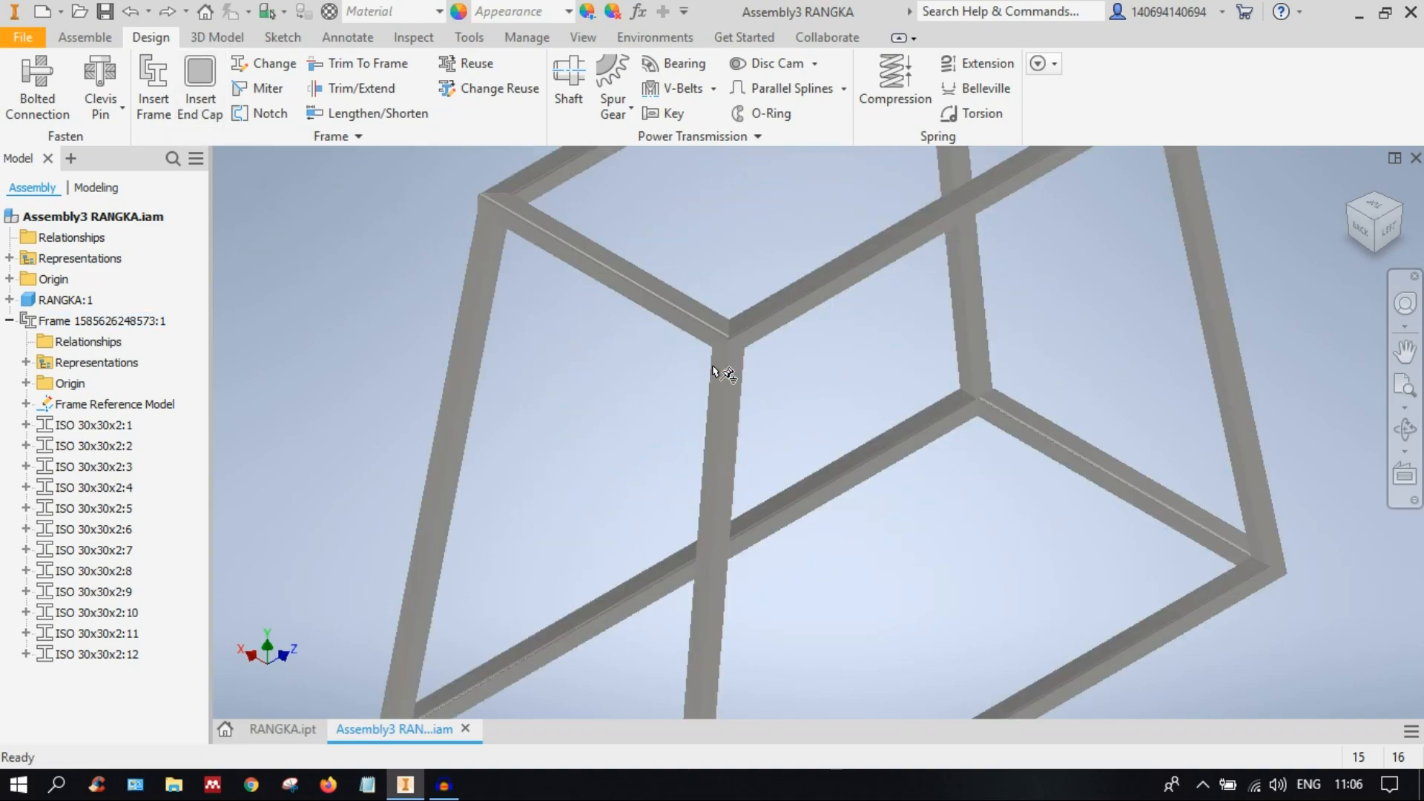
middle_drag(743, 450, 1038, 221)
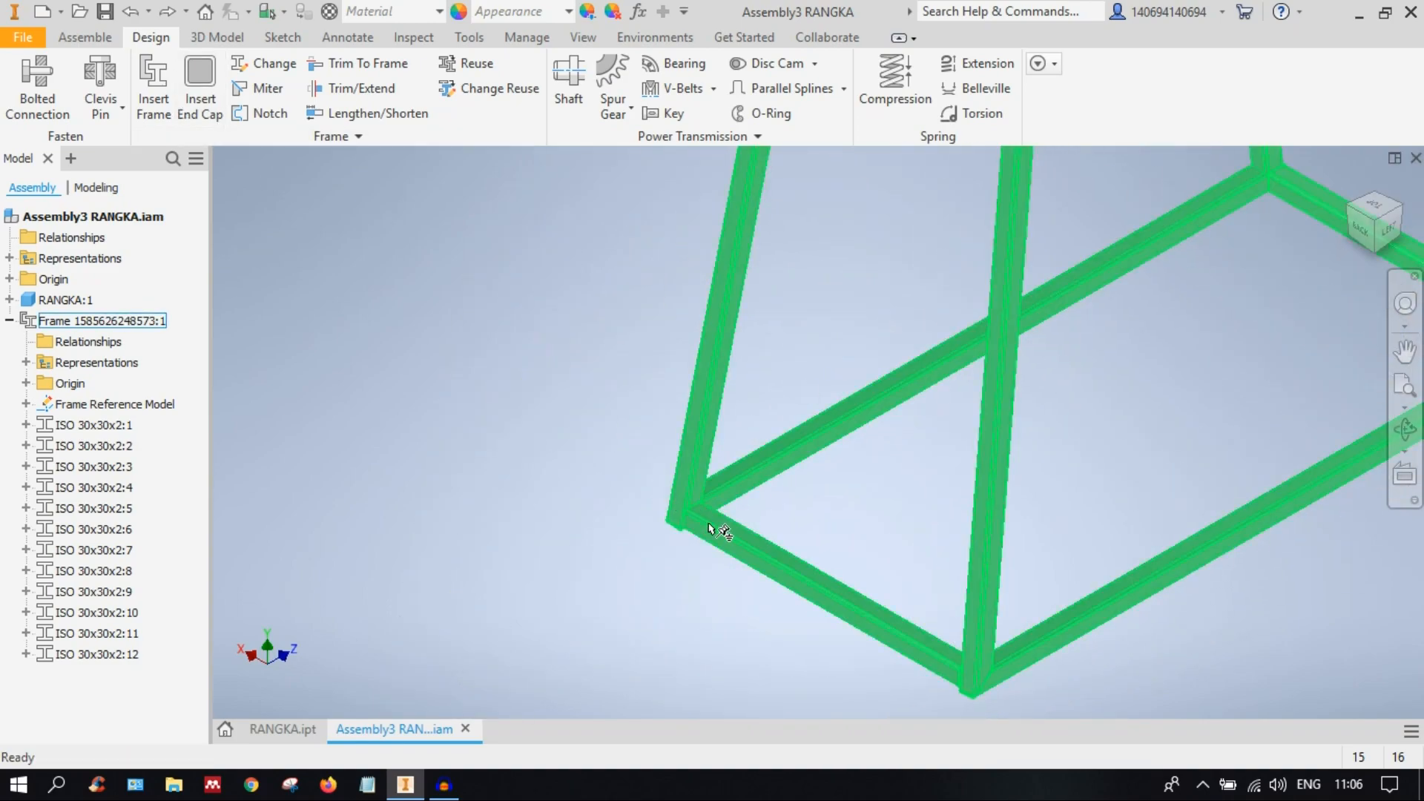
scroll(714, 531, up, 3)
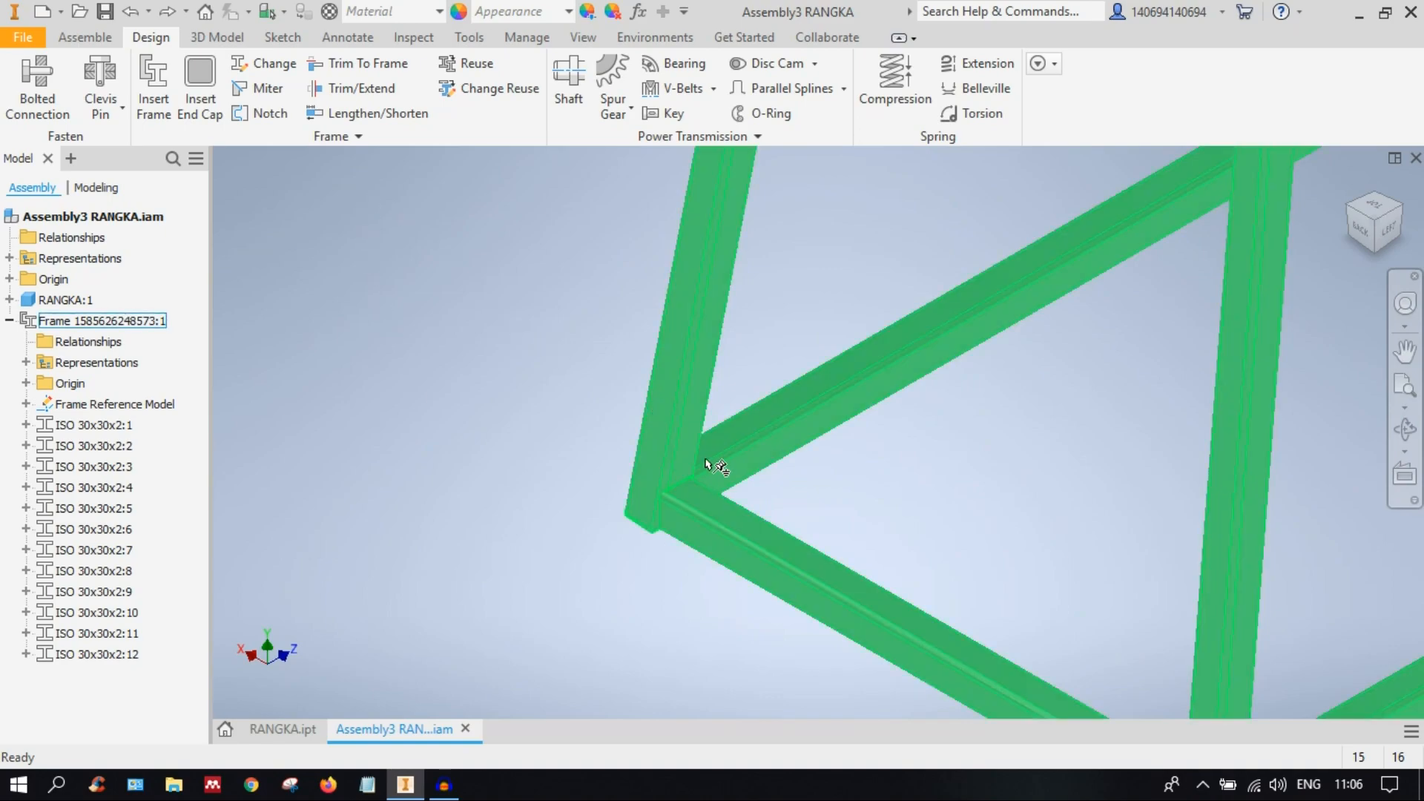
scroll(697, 519, up, 3)
middle_drag(744, 503, 603, 439)
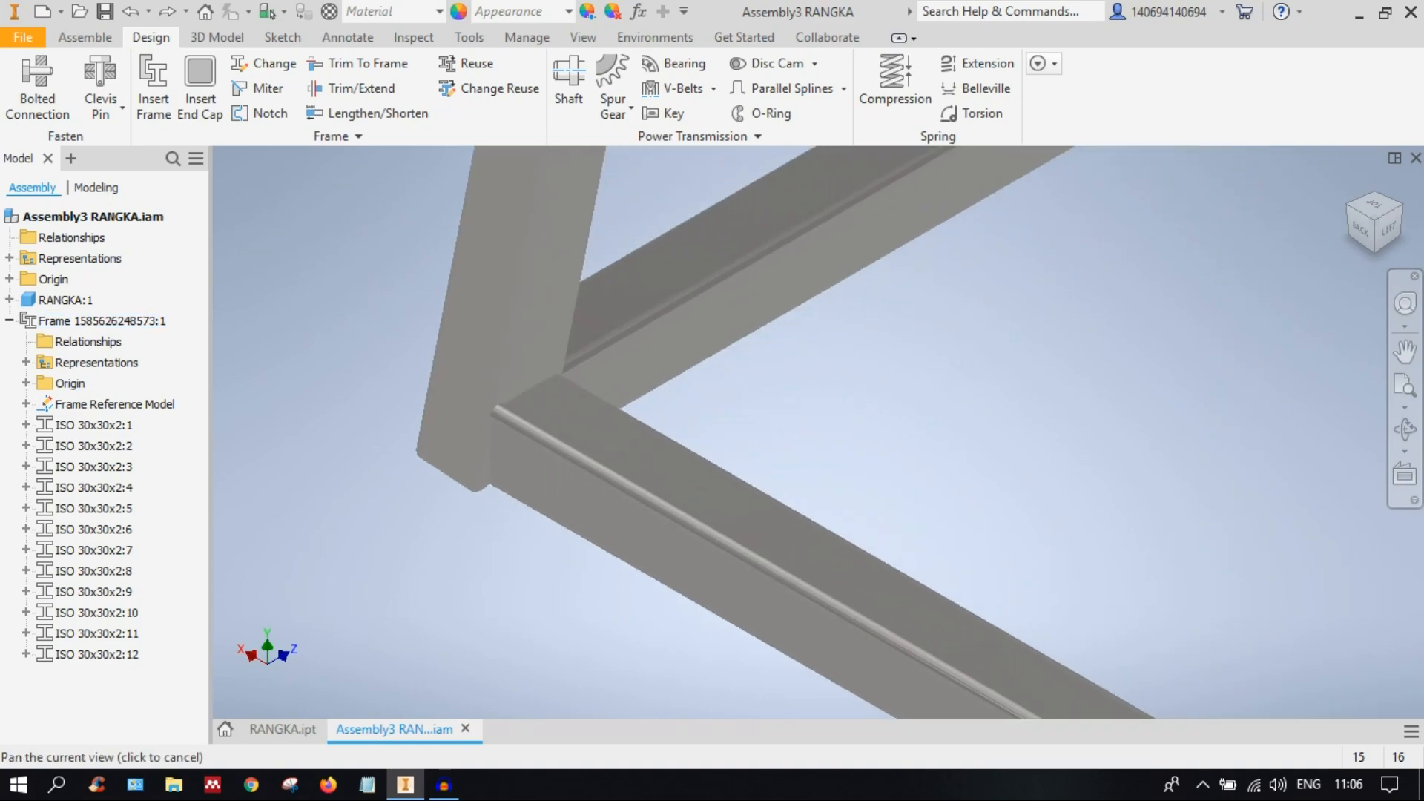
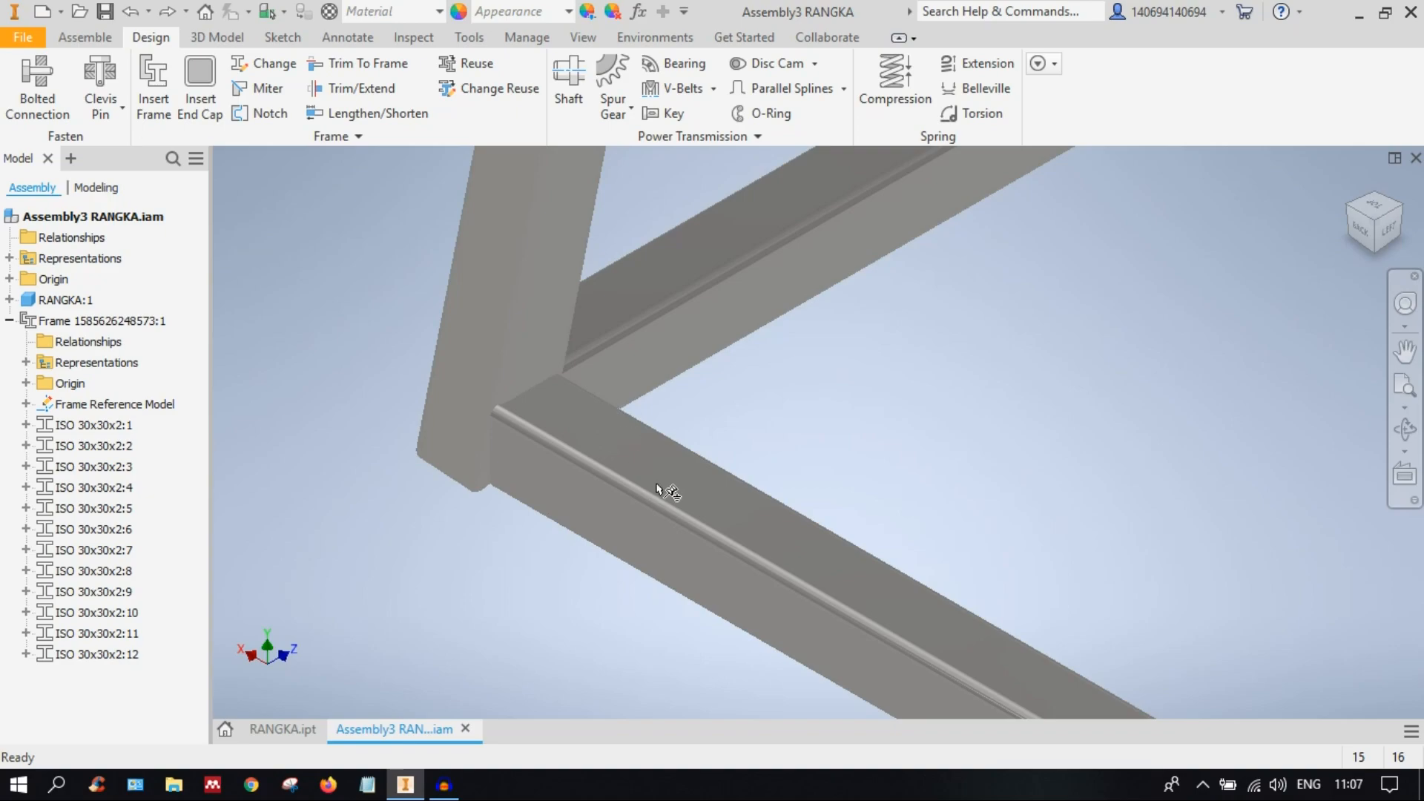
Step: Review the complete frame from the back-left isometric direction, including its upper and base corners
scroll(821, 393, up, 5)
scroll(883, 365, up, 5)
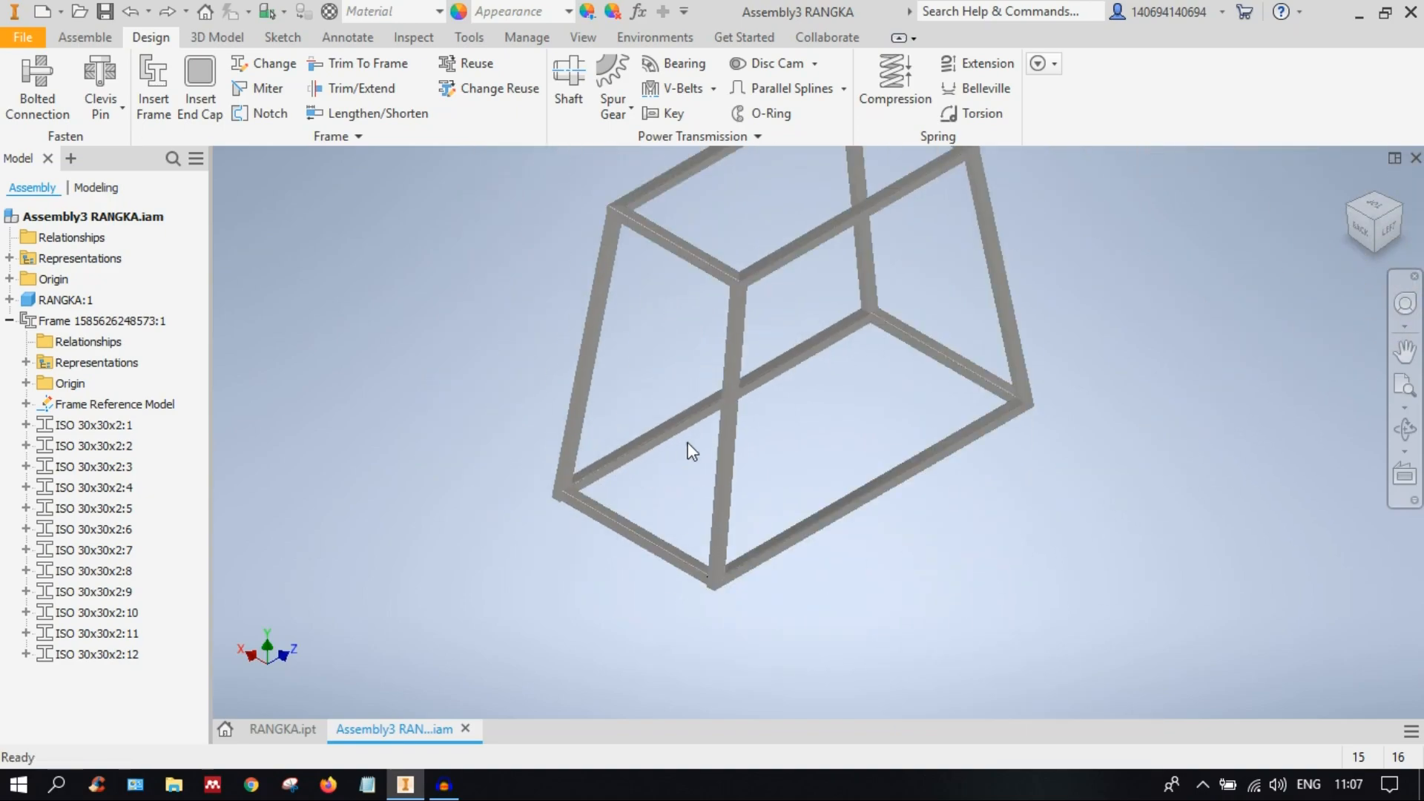
middle_drag(936, 413, 880, 512)
scroll(828, 431, down, 4)
scroll(828, 431, up, 3)
middle_drag(745, 487, 873, 482)
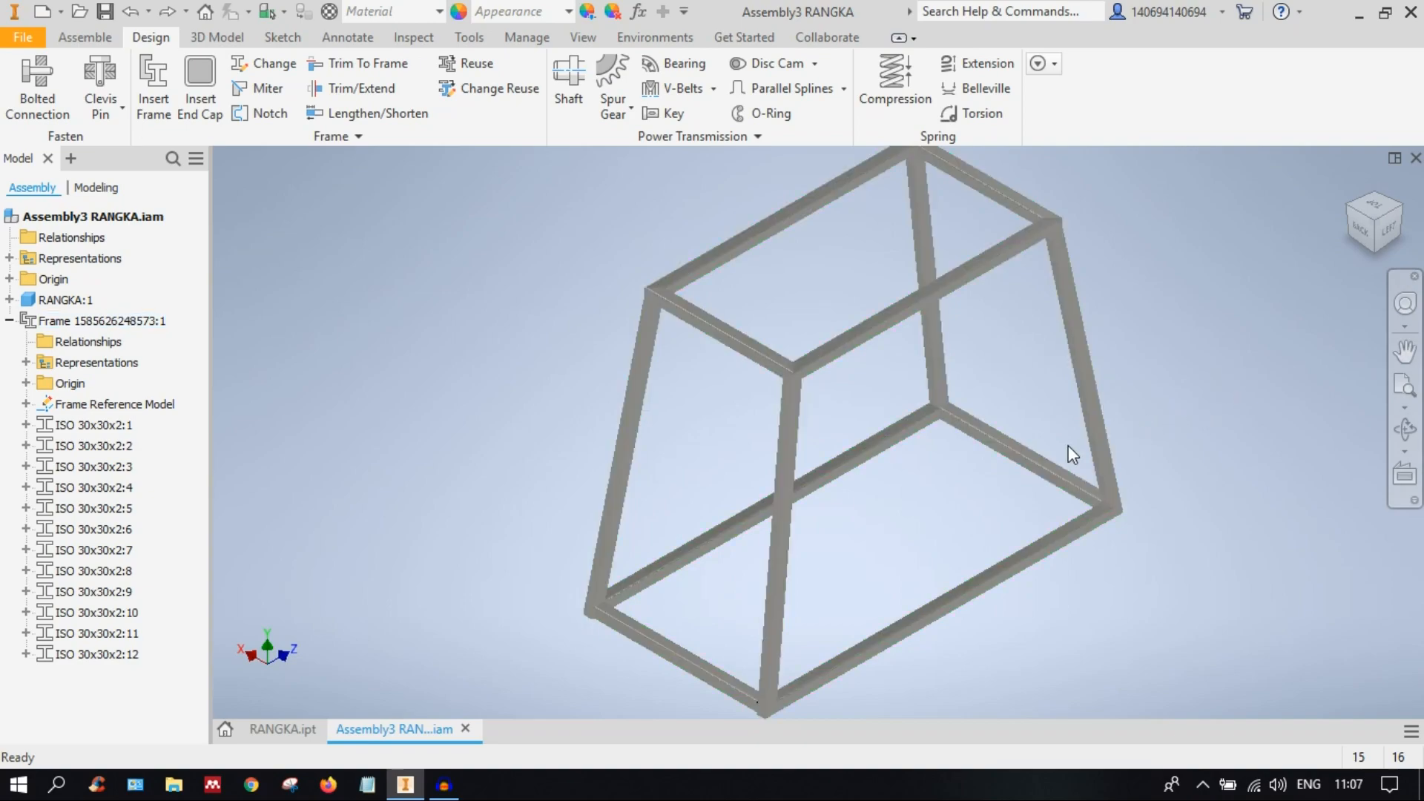
click(1065, 470)
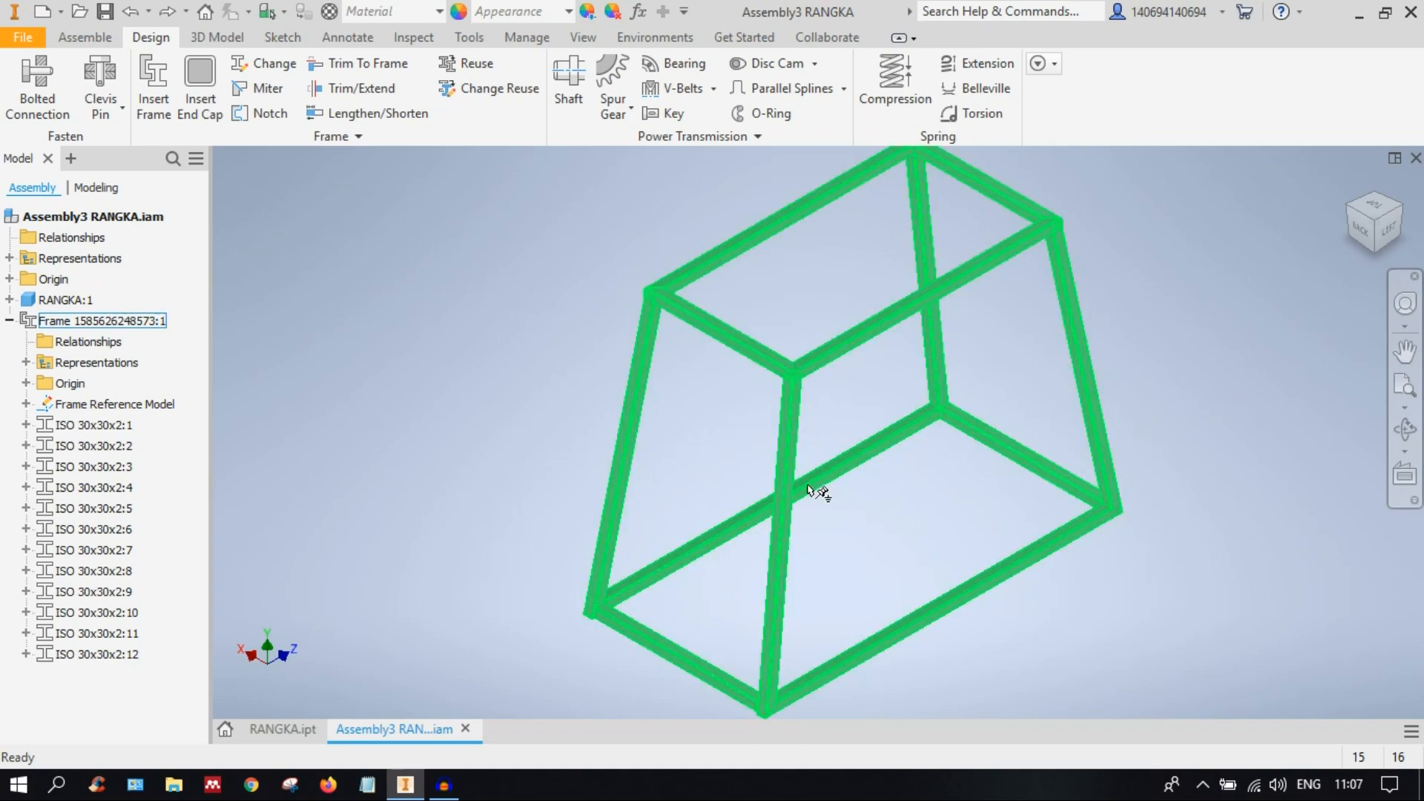
click(483, 504)
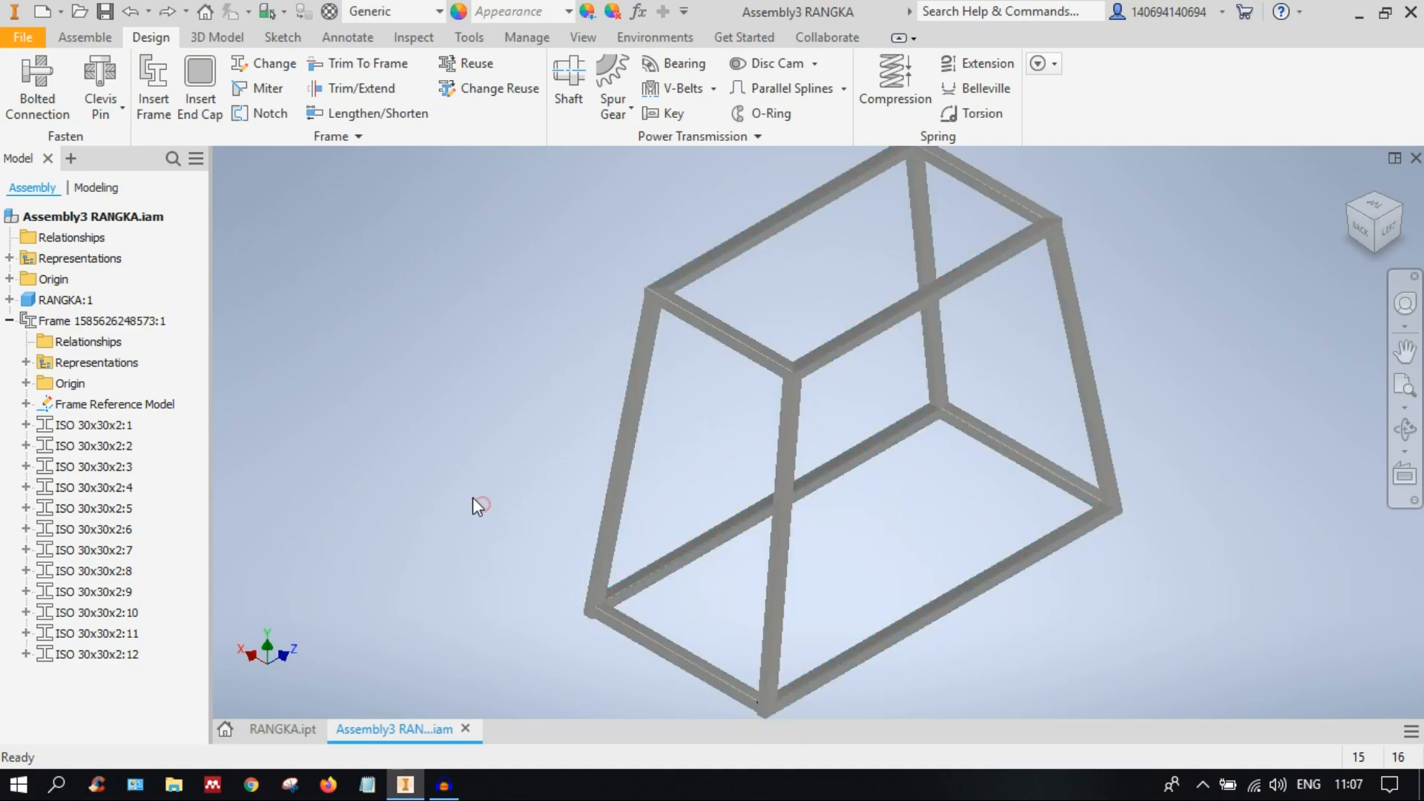
Step: In the RANGKA part, lower Work Plane1 by editing its offset from the XZ plane to a smaller value
click(281, 730)
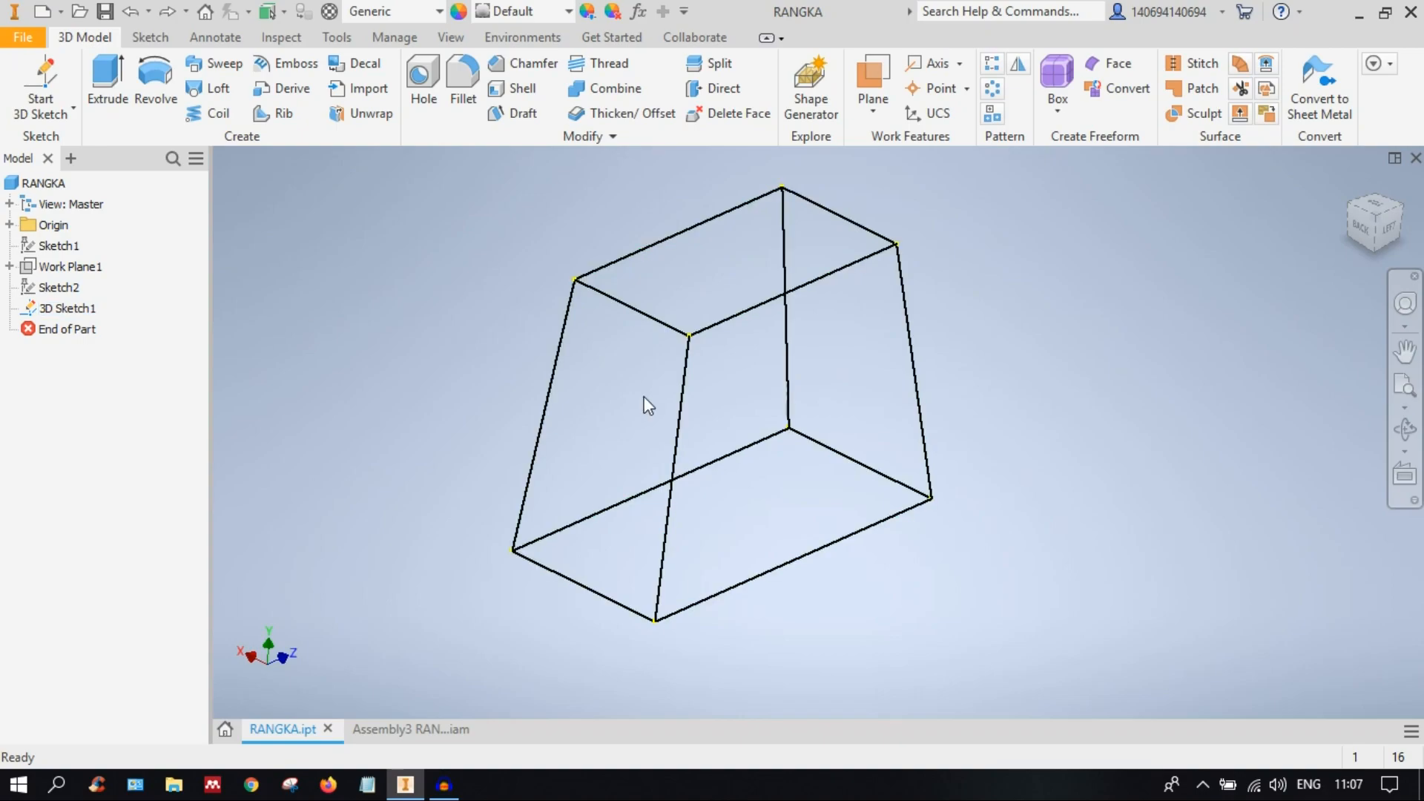
scroll(426, 426, up, 3)
scroll(468, 417, down, 2)
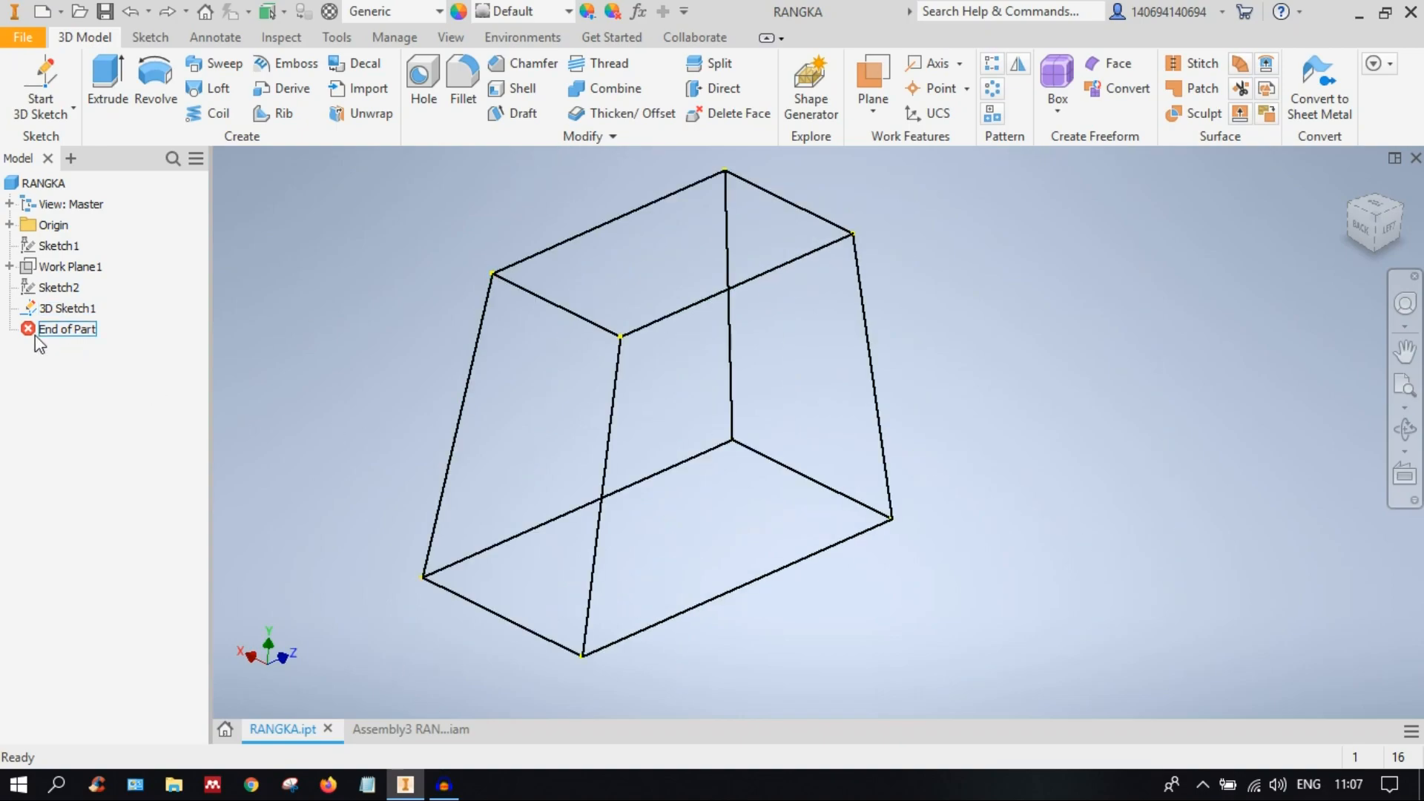
click(52, 267)
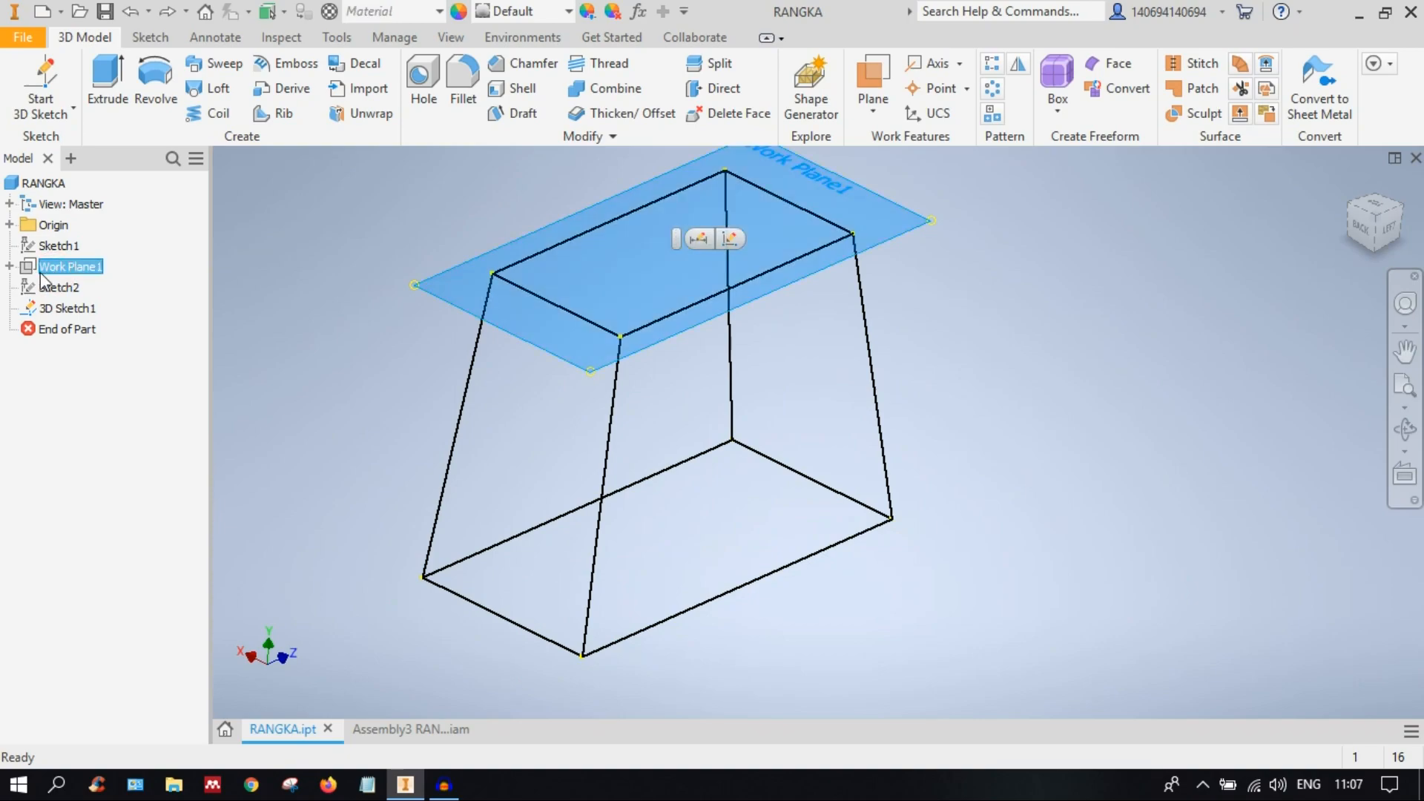
right_click(47, 279)
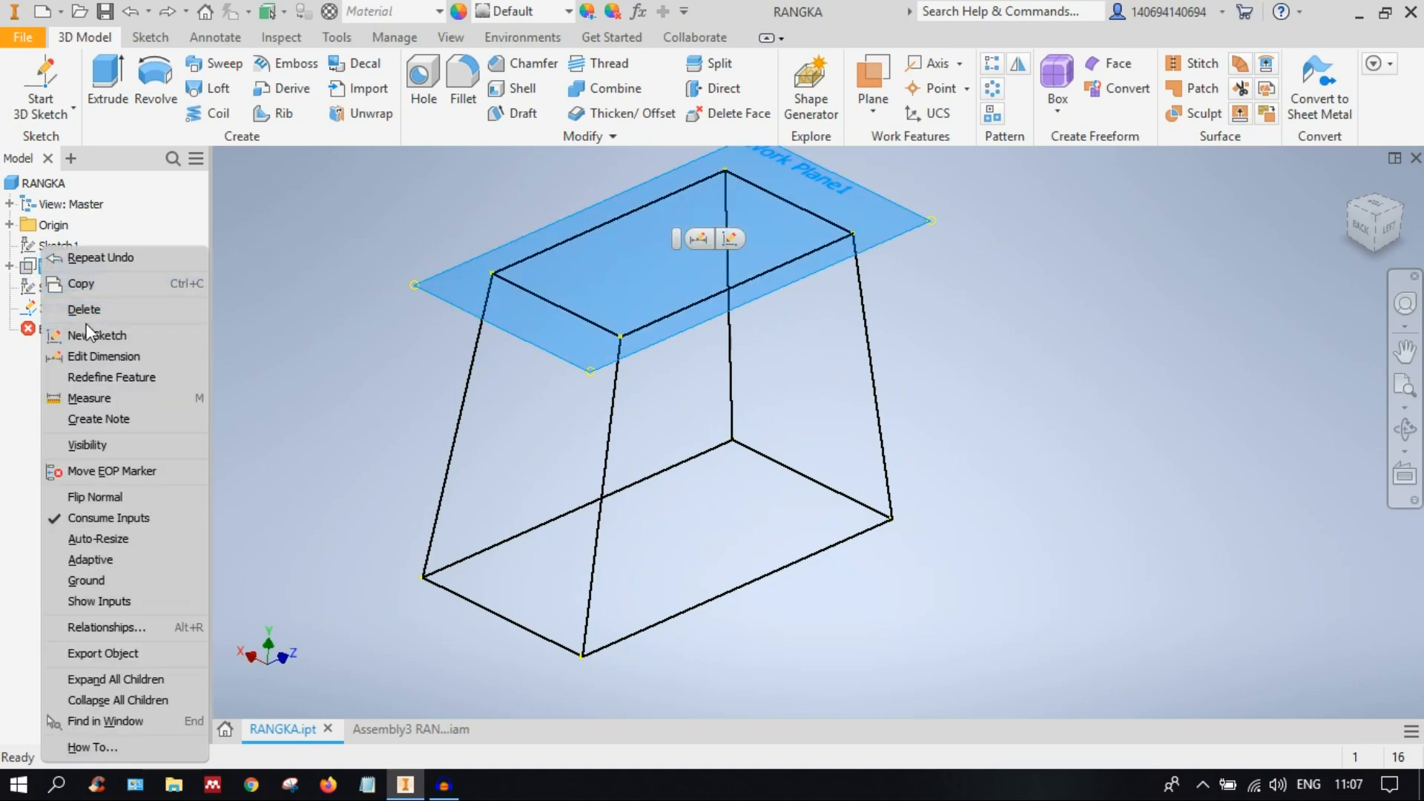
click(117, 356)
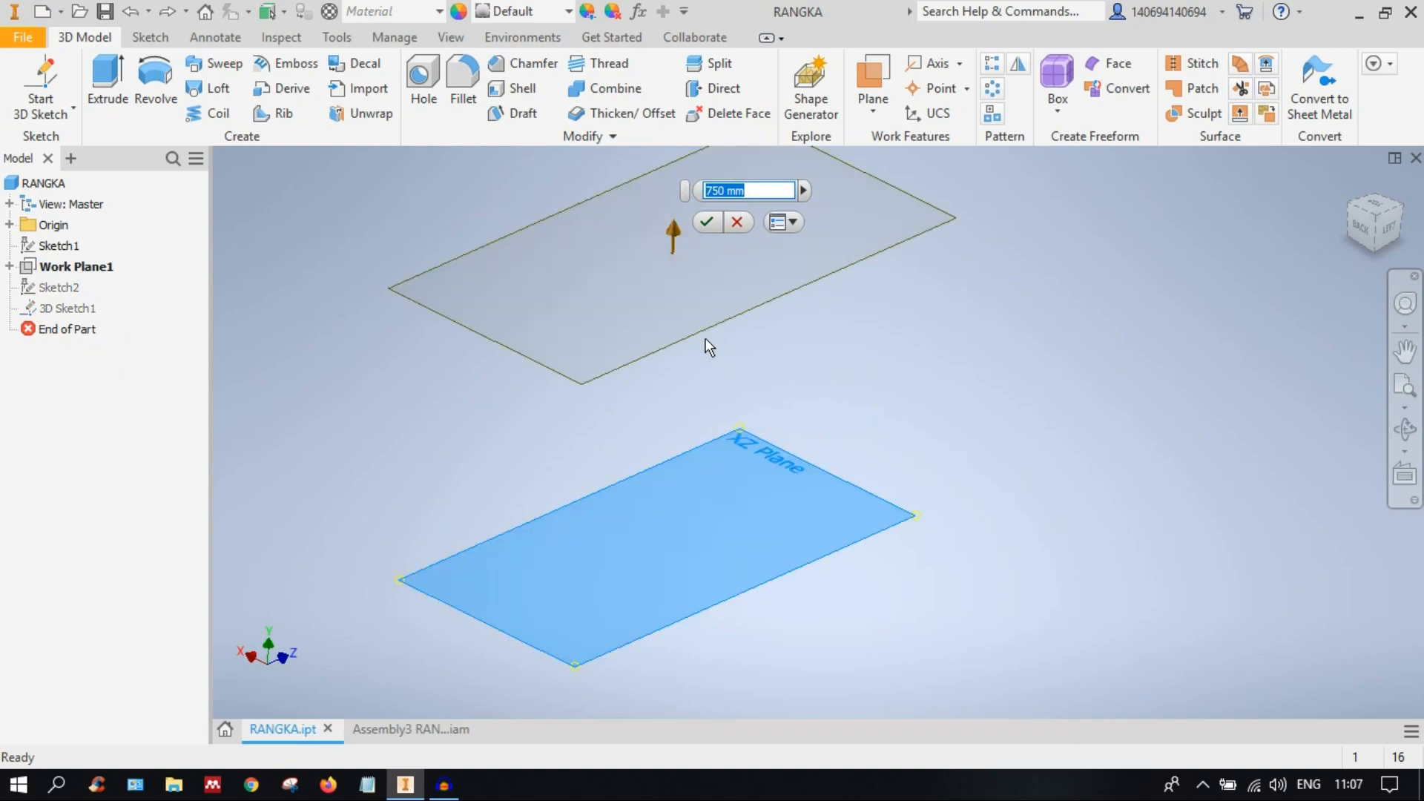
click(758, 190)
drag(761, 190, 634, 195)
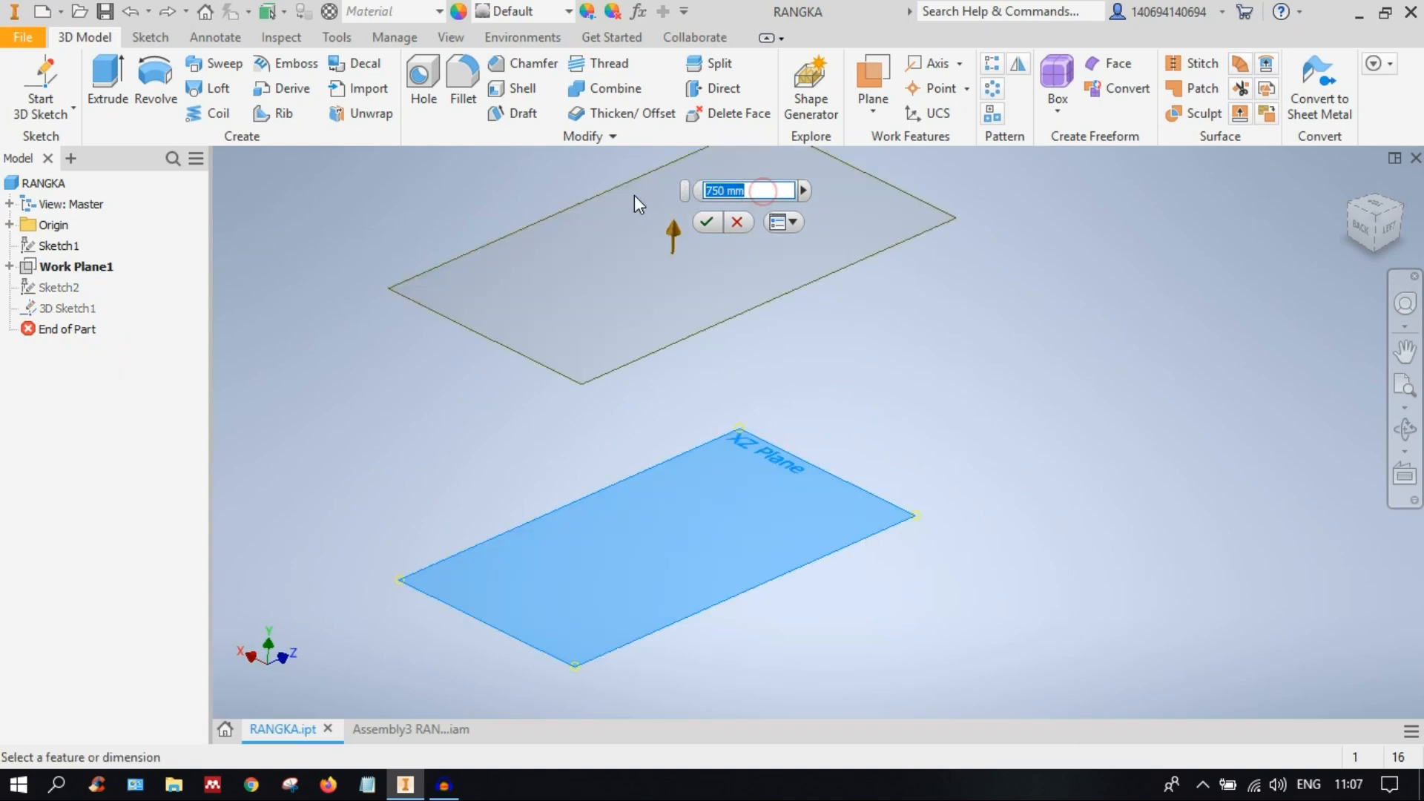
text(500)
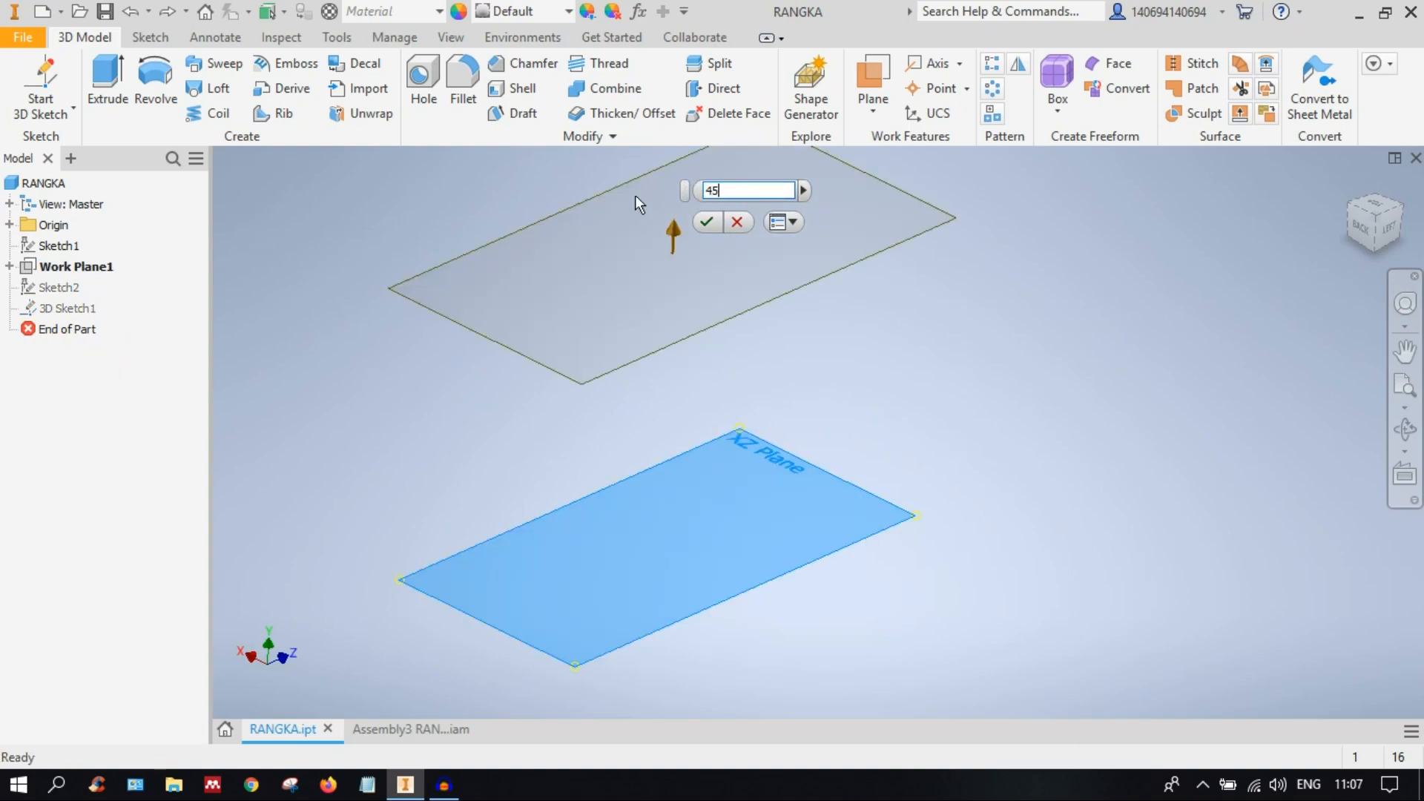
key(Return)
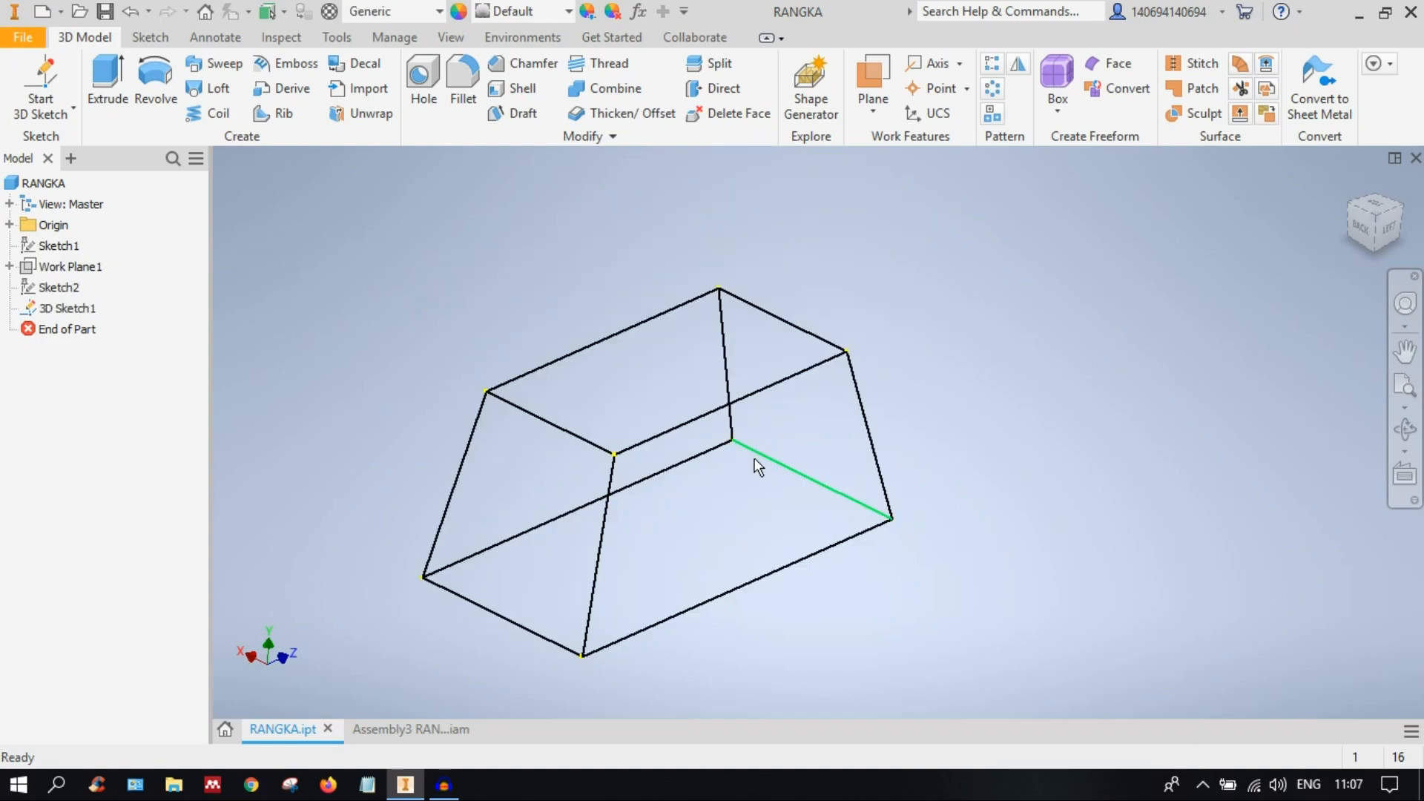
Step: Check the shortened skeleton from the left side and the back-left isometric direction, and save the RANGKA part
click(1391, 233)
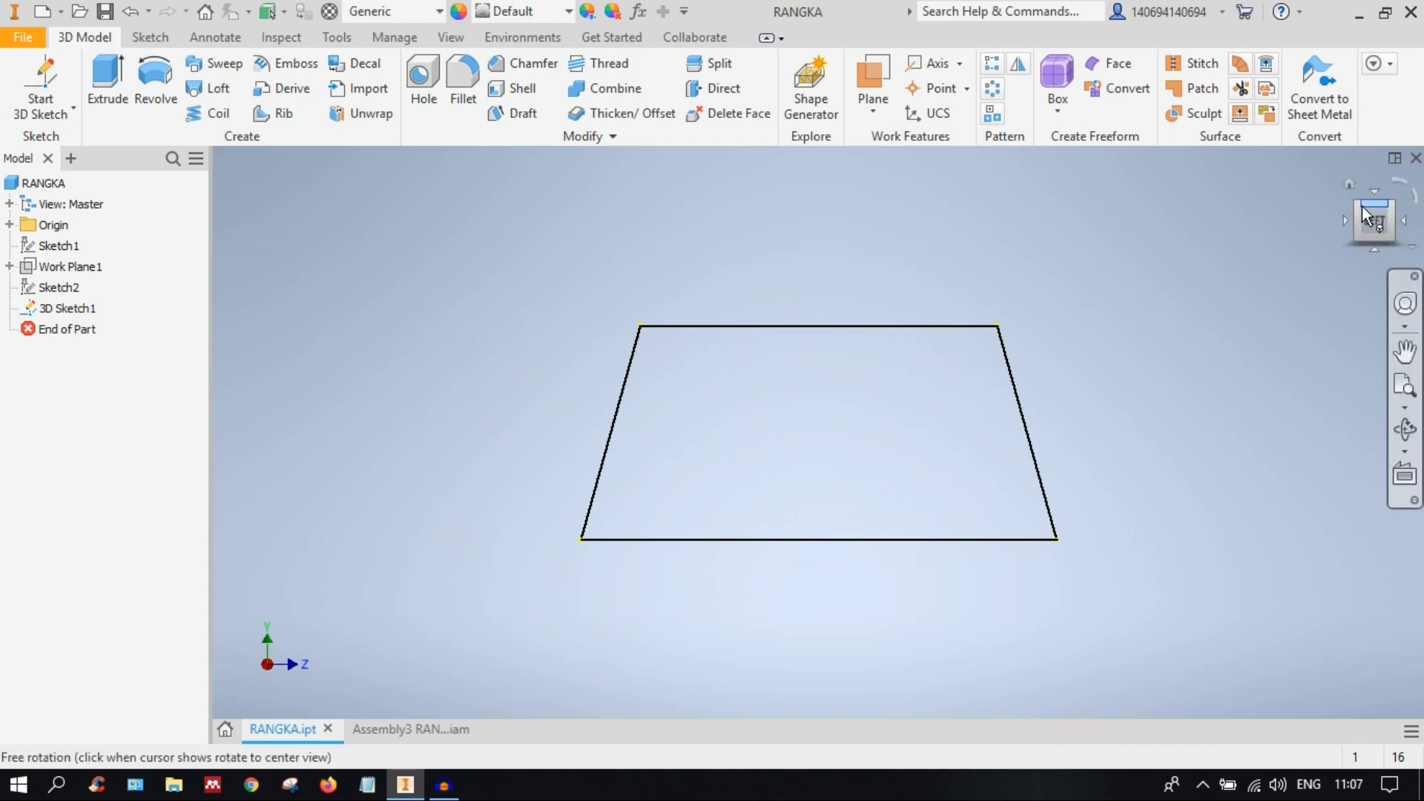
click(1355, 202)
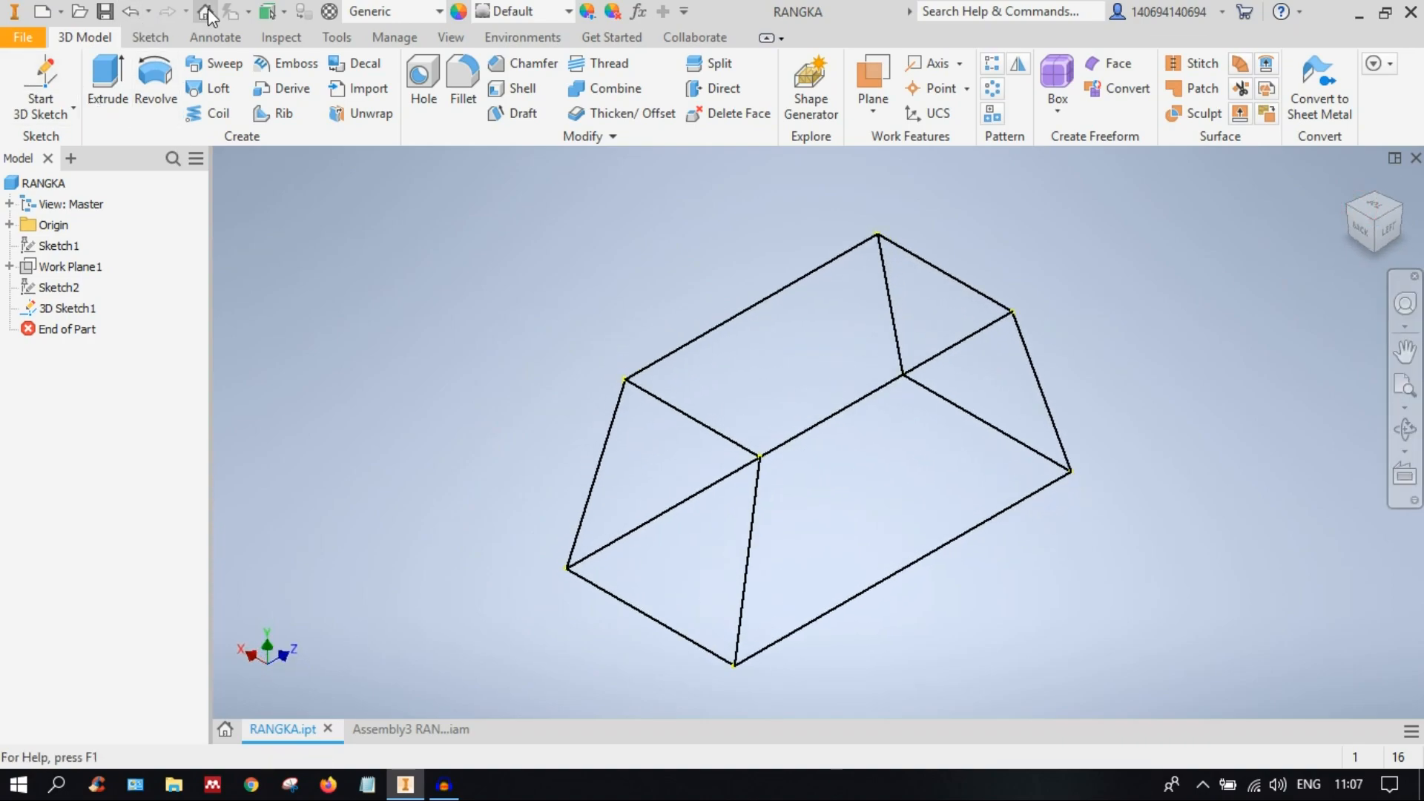
click(104, 11)
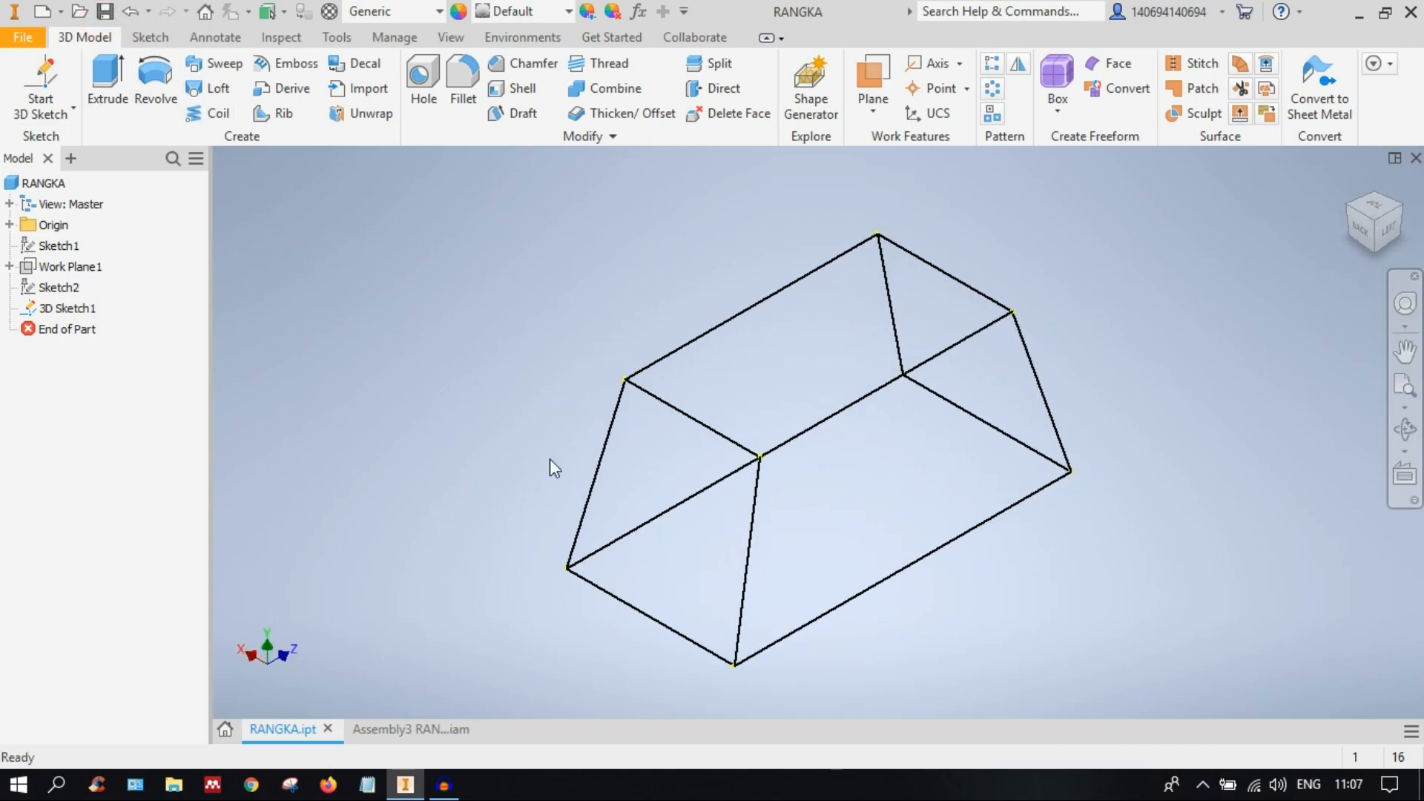
Step: Examine the edited skeleton lines against the steel members in Assembly3 RANGKA from the back-left isometric direction
click(367, 729)
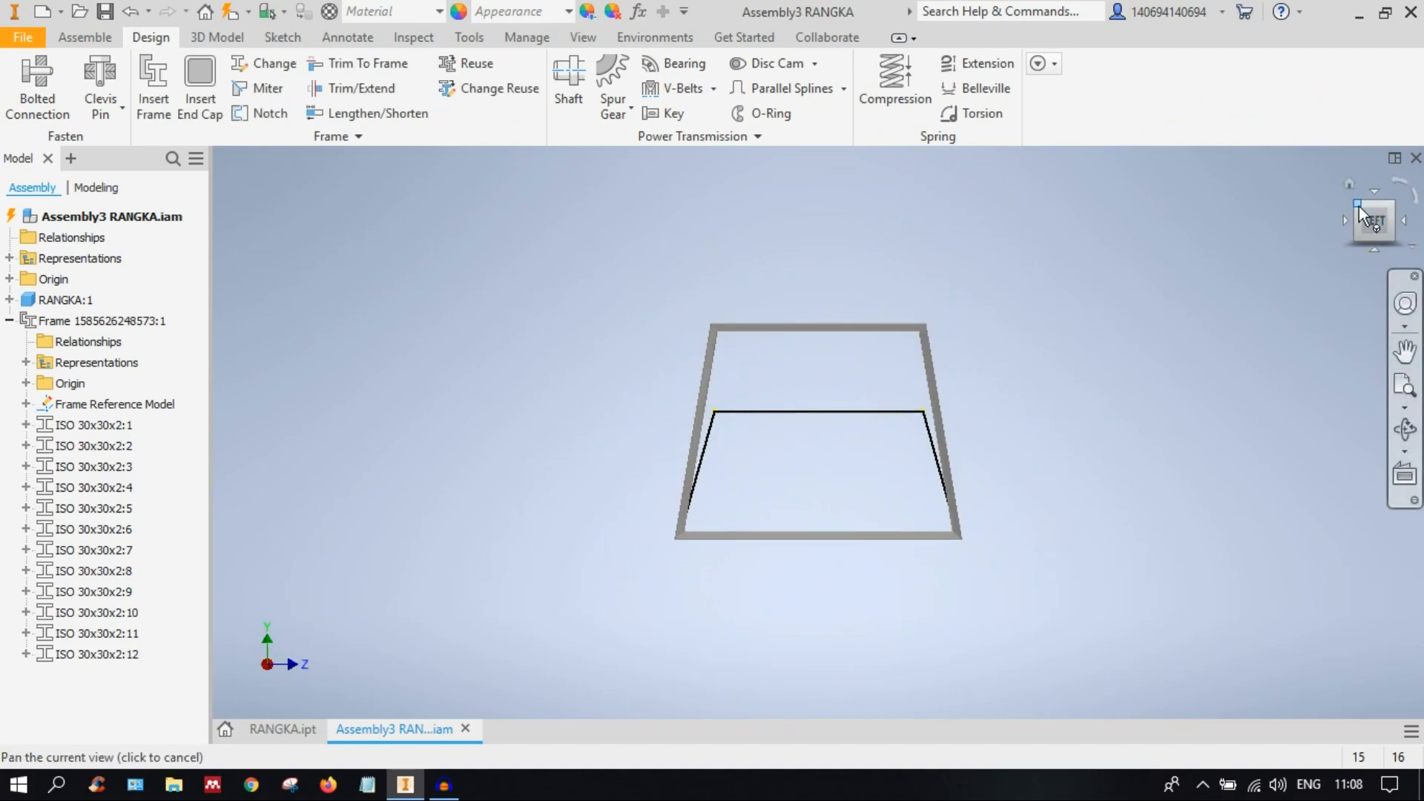
click(1360, 205)
scroll(769, 445, up, 3)
scroll(771, 462, up, 2)
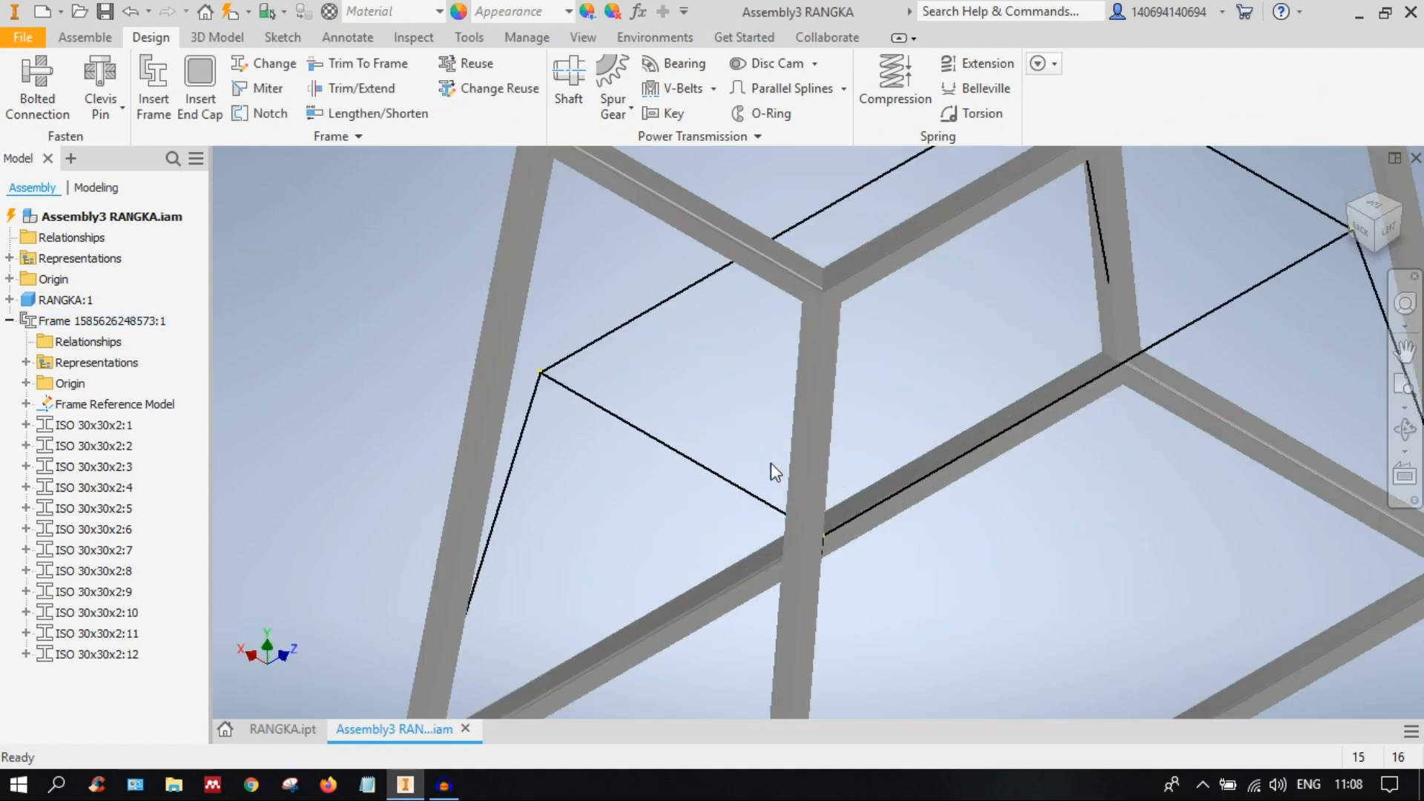
scroll(771, 463, down, 1)
middle_drag(916, 462, 809, 382)
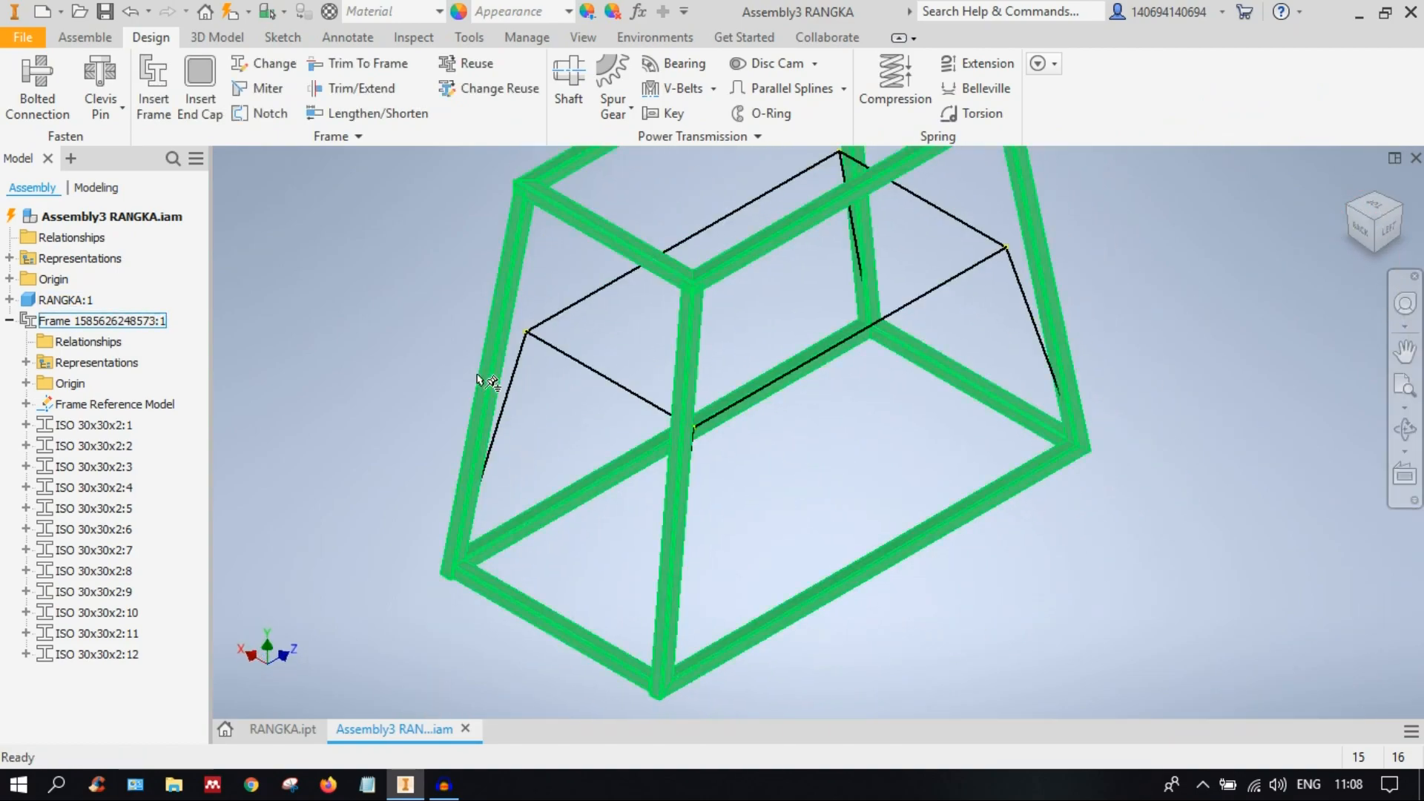
click(558, 348)
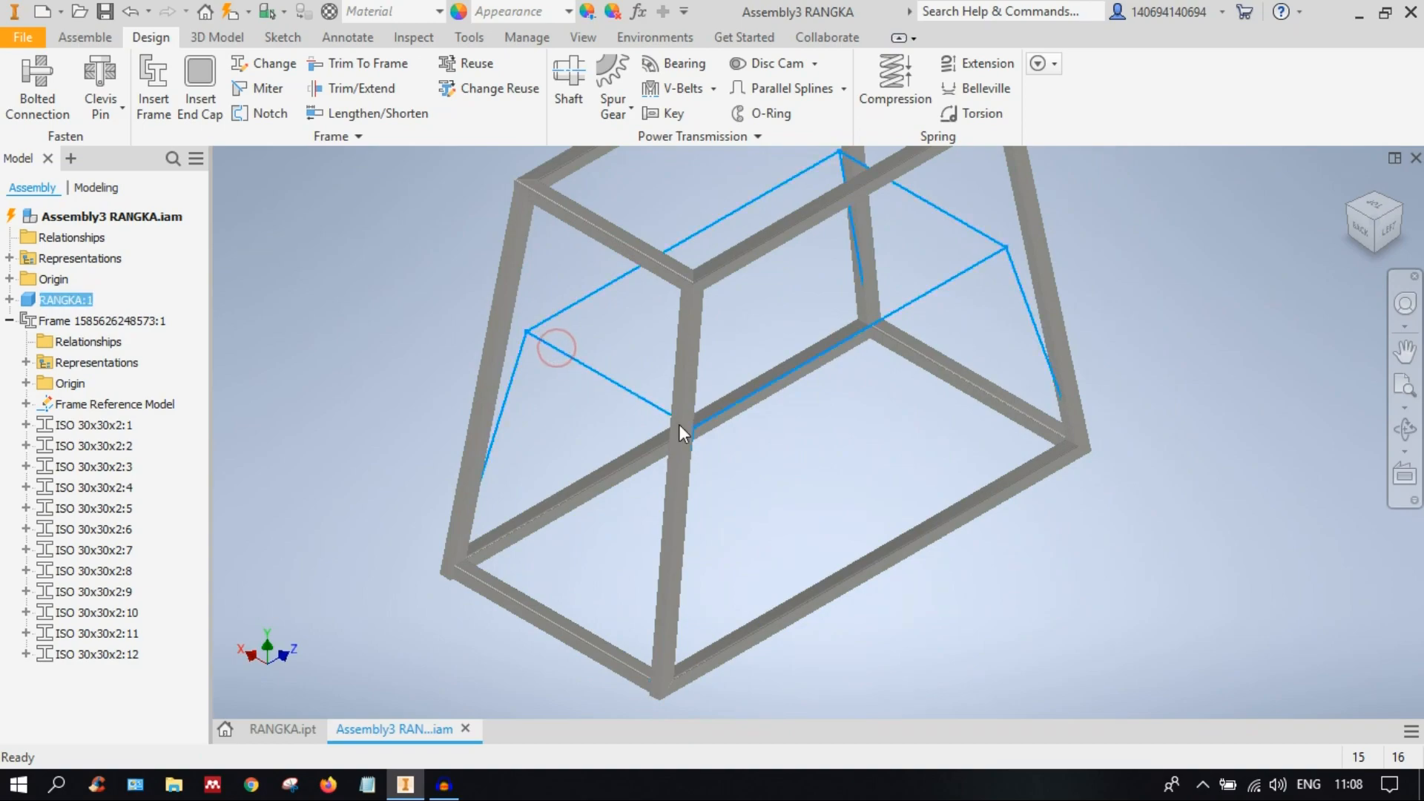
click(856, 434)
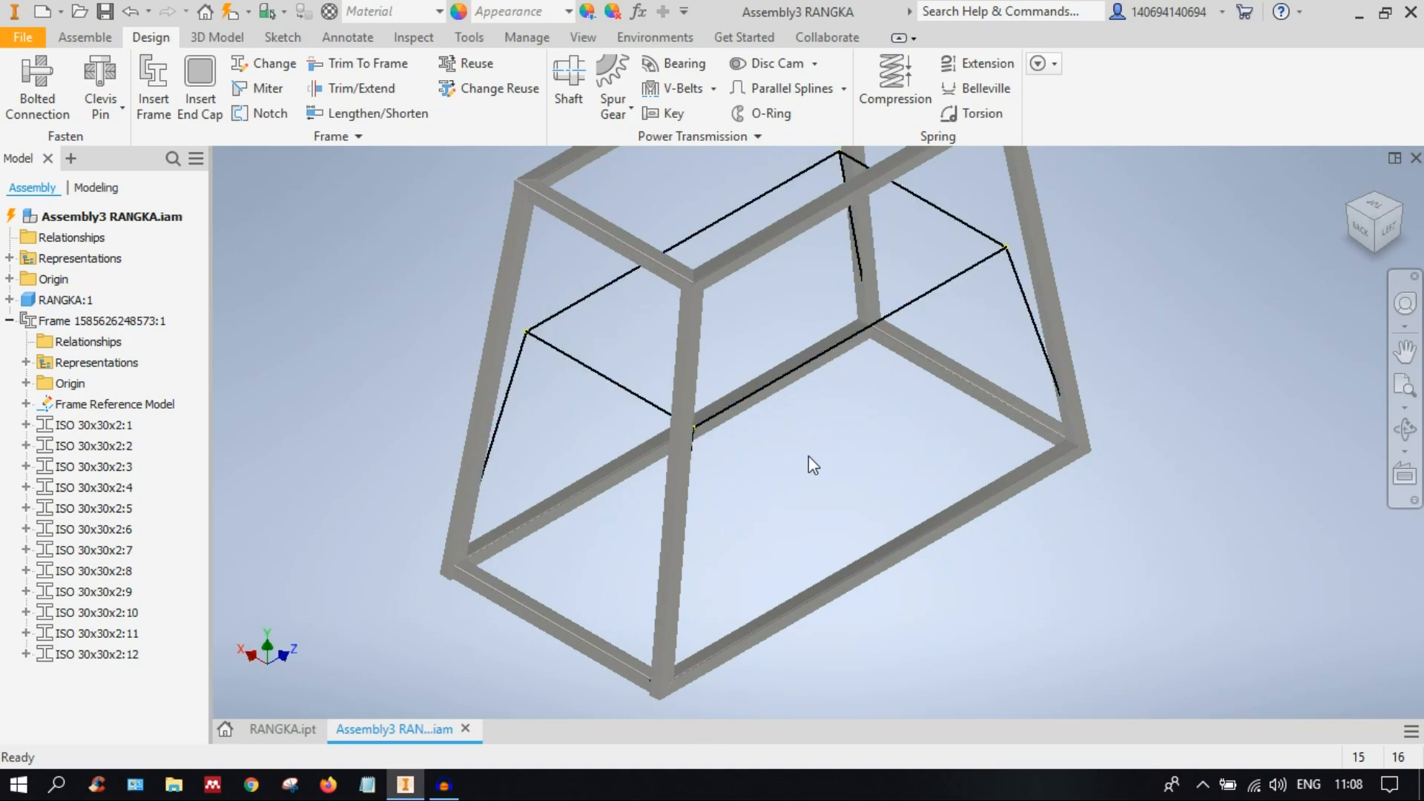
scroll(906, 420, down, 1)
scroll(907, 420, up, 3)
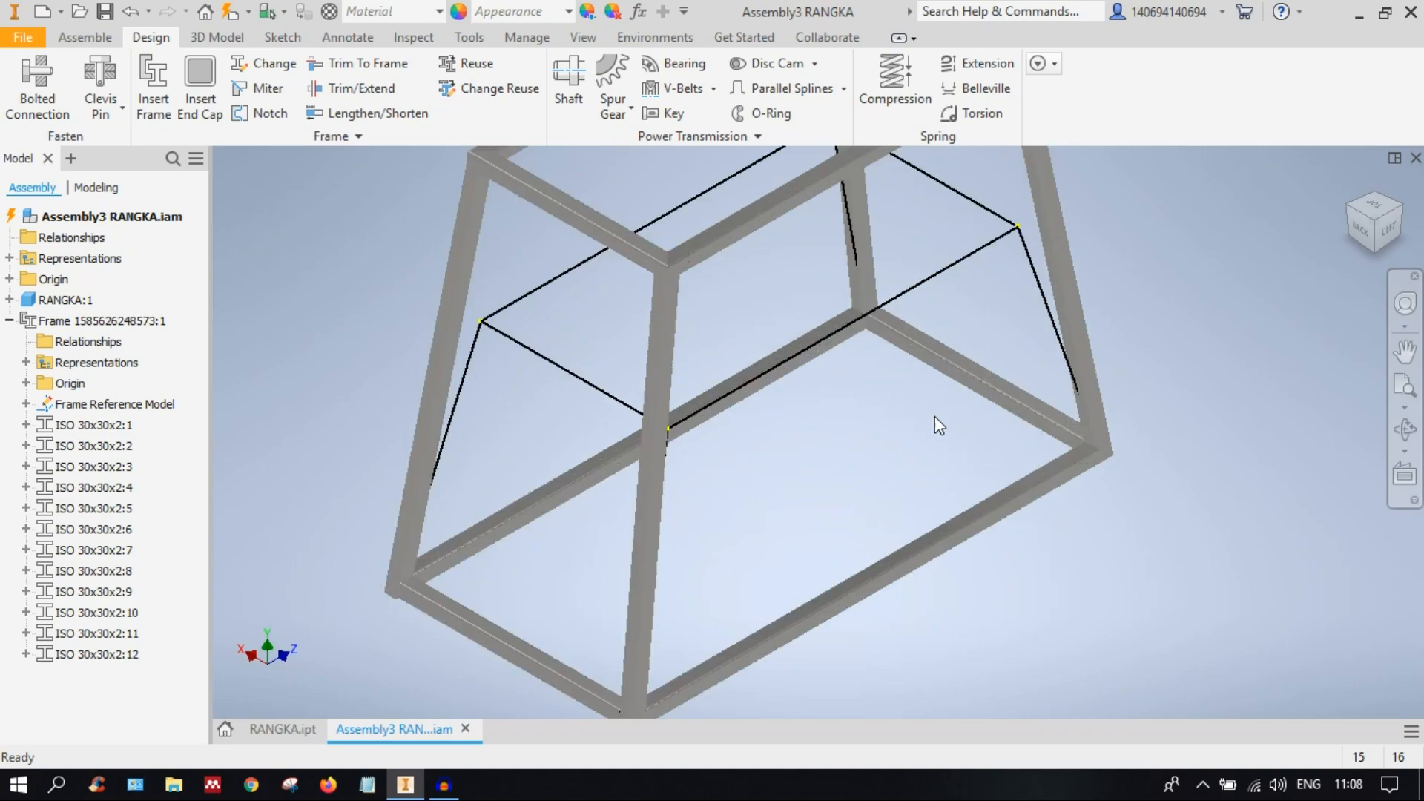
Step: Compare the frame's height with the skeleton from the left side and in isometric, checking the RANGKA part as well
click(1385, 229)
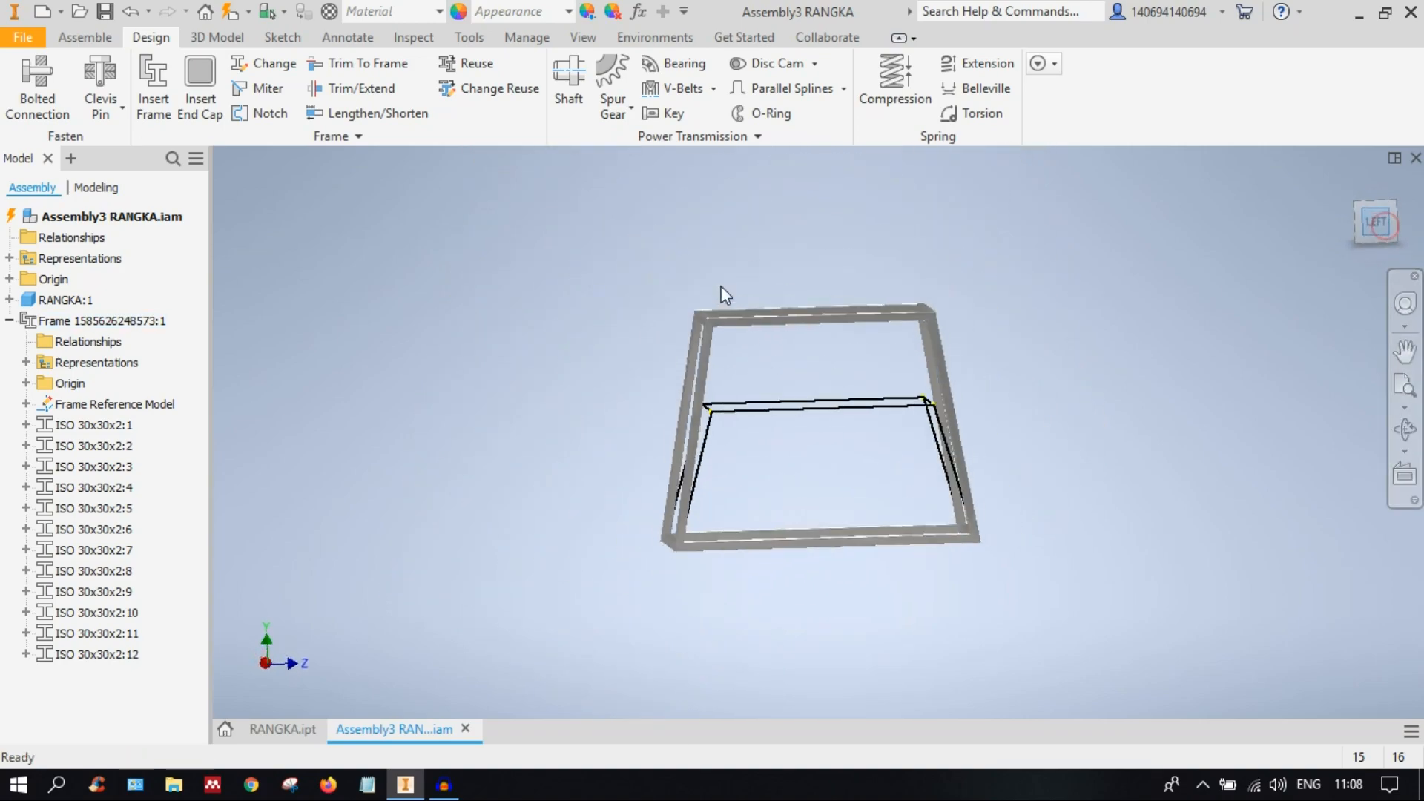
click(1360, 203)
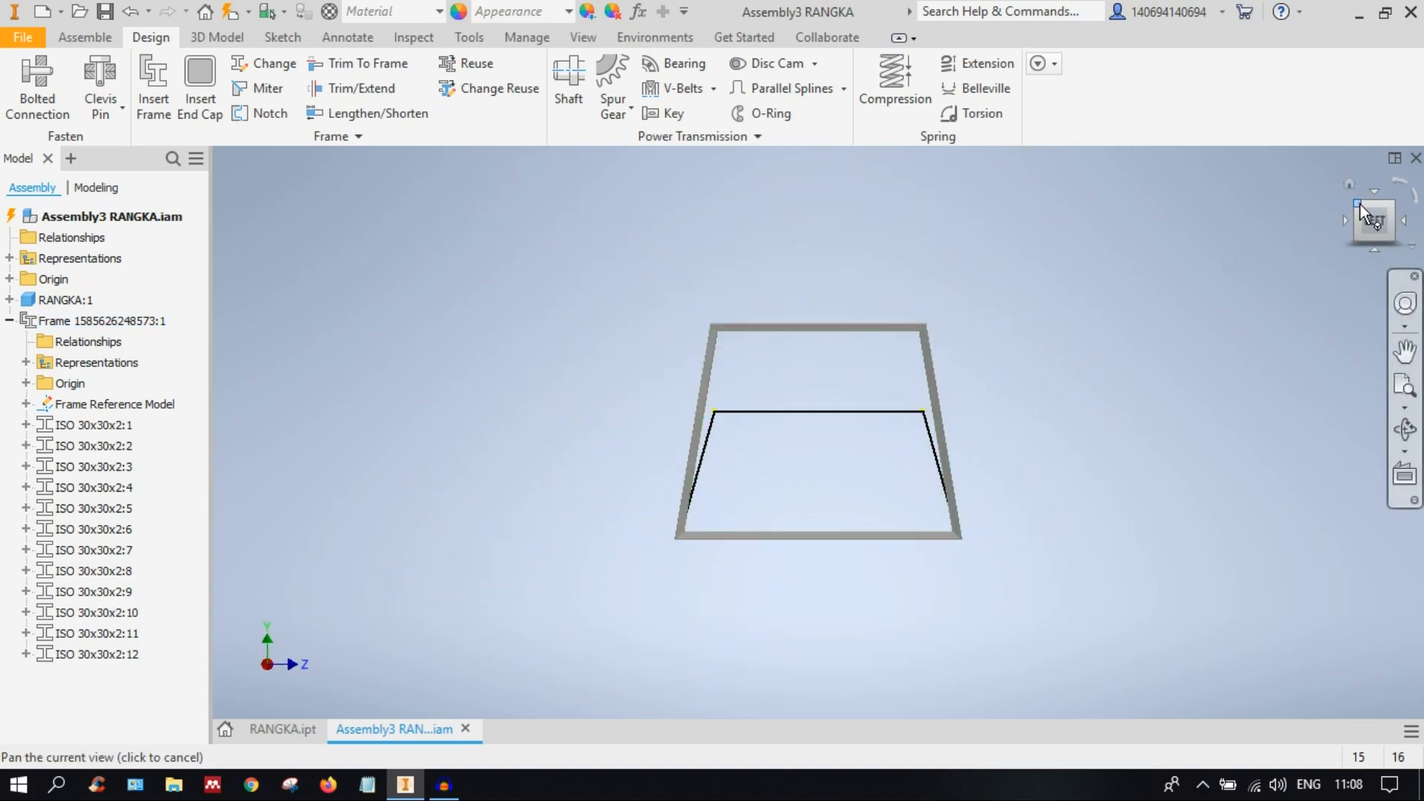
scroll(773, 469, up, 2)
scroll(773, 469, up, 3)
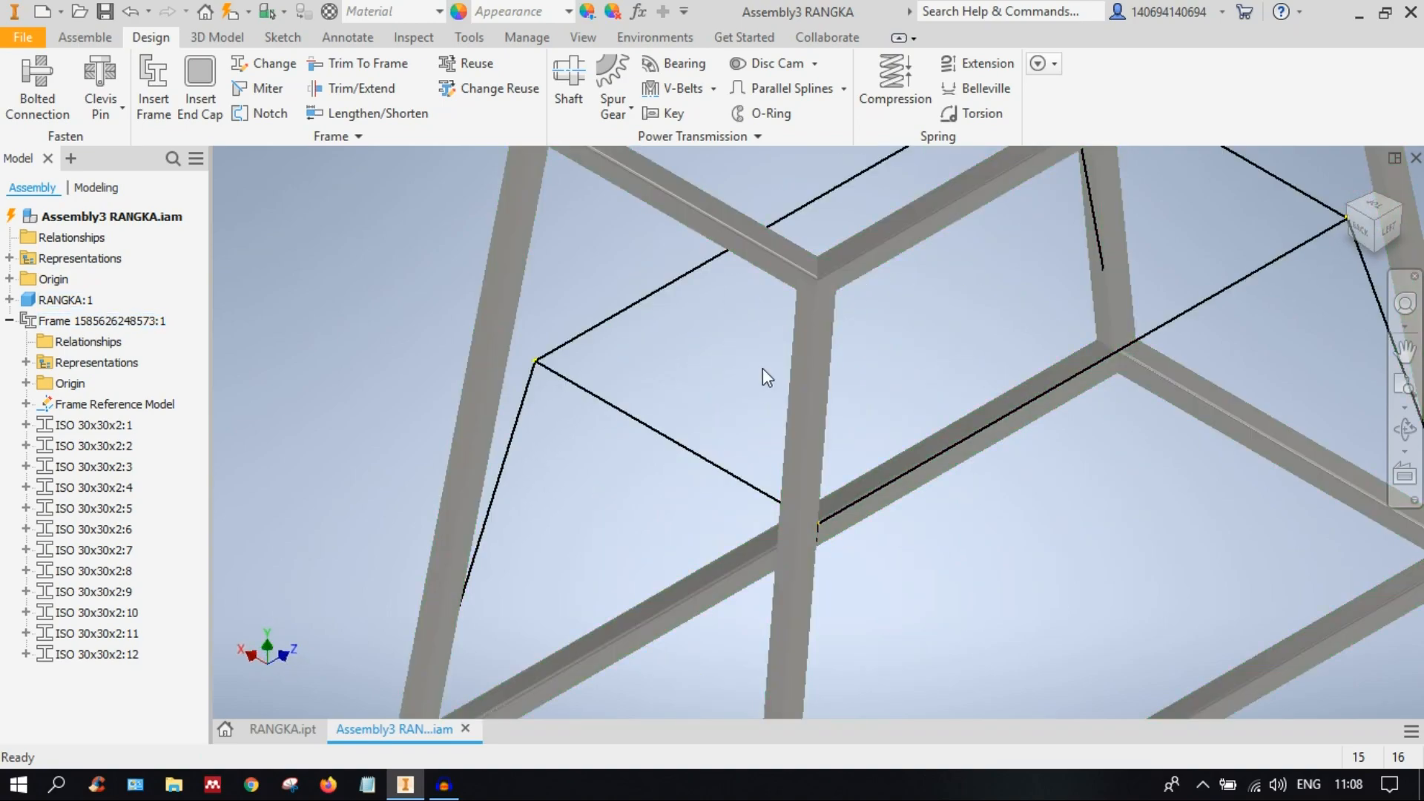
scroll(844, 434, down, 2)
click(279, 729)
click(408, 734)
scroll(814, 431, down, 2)
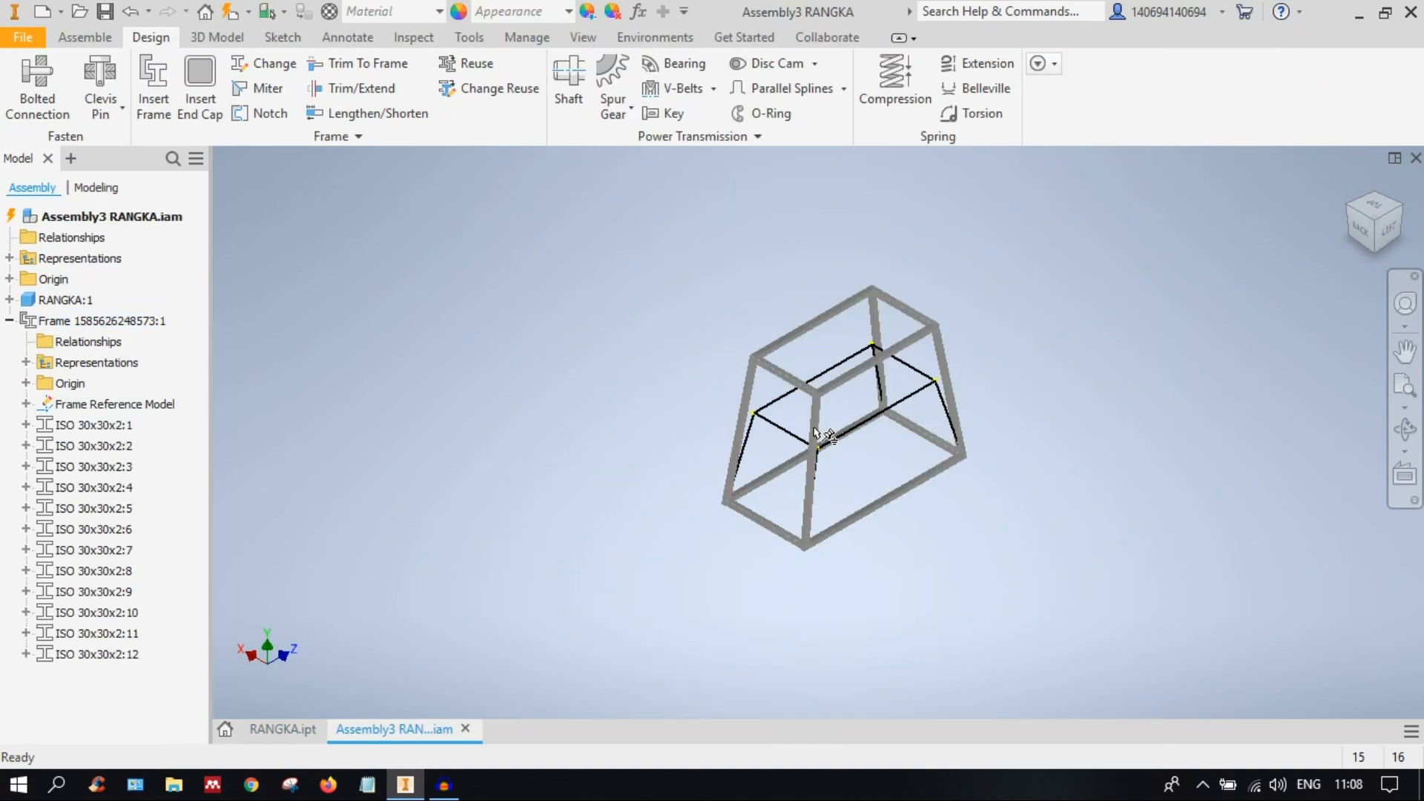
scroll(814, 432, up, 3)
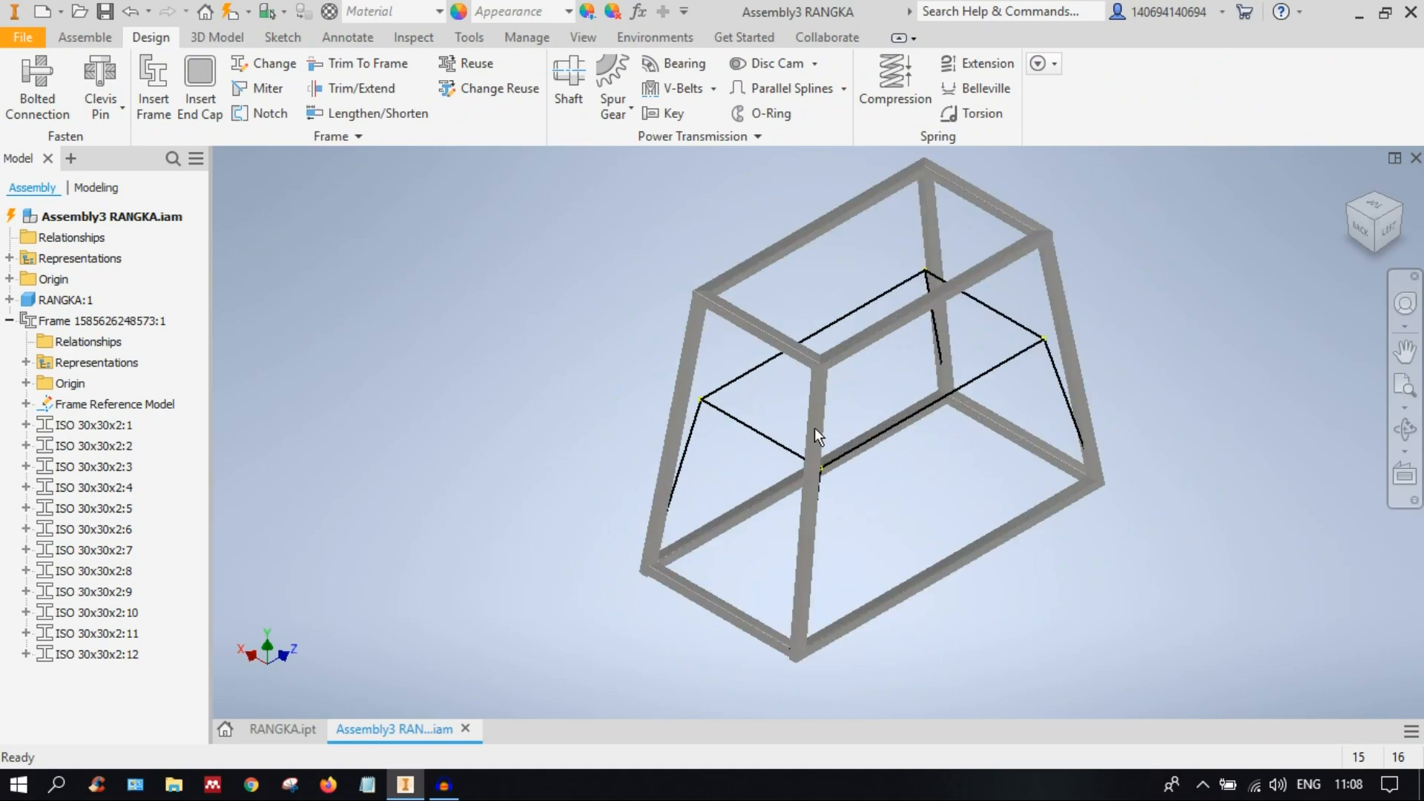
click(815, 429)
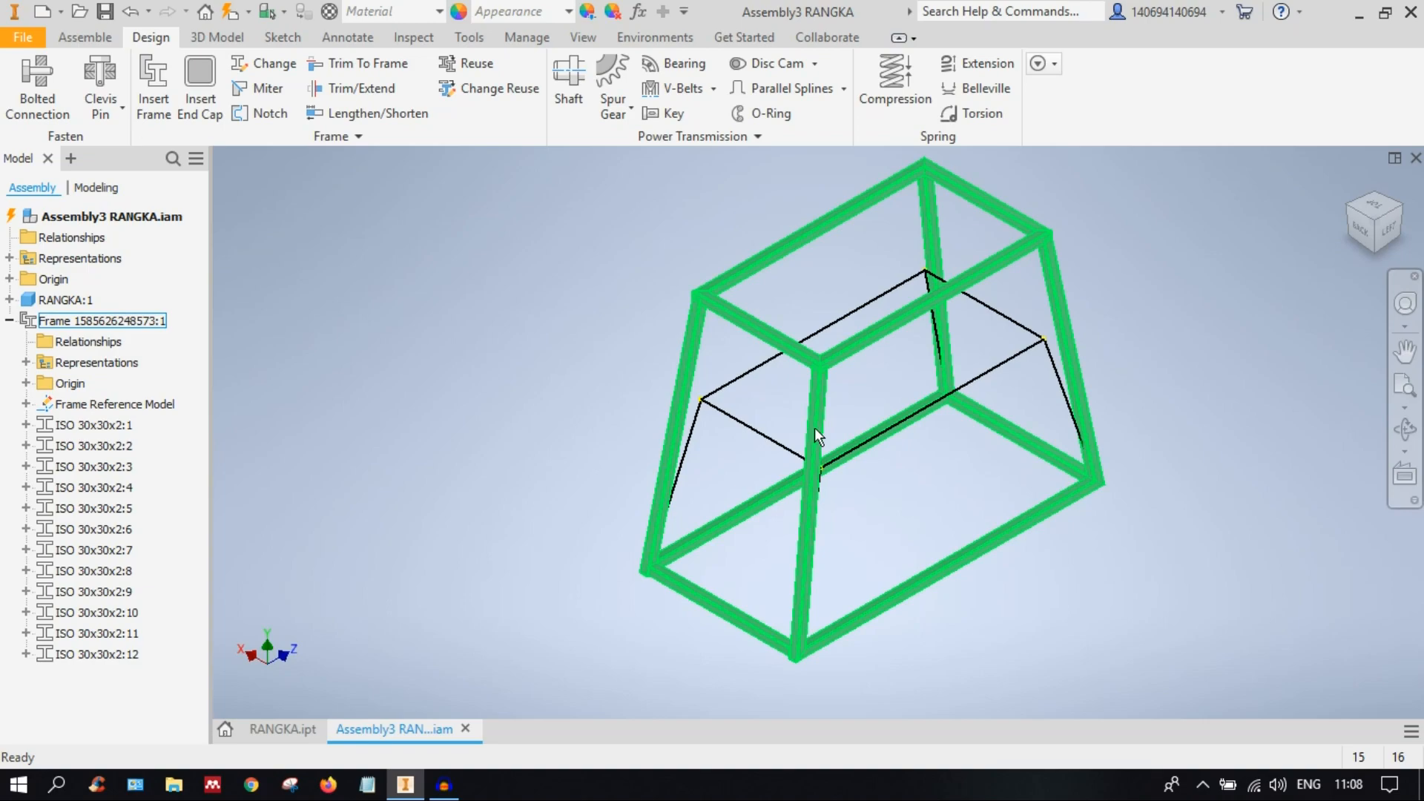
scroll(977, 408, down, 5)
click(1029, 404)
scroll(1030, 403, up, 6)
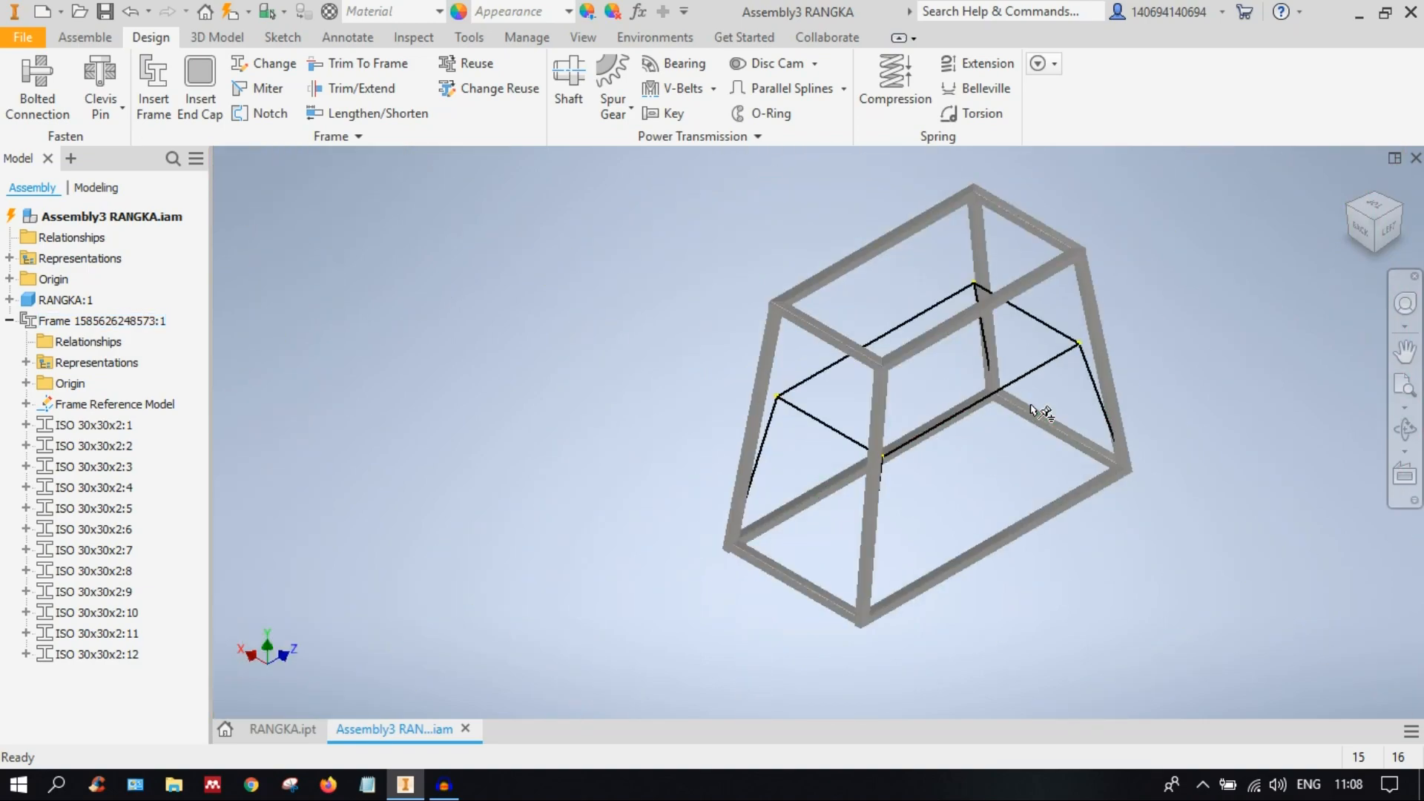
Step: Save Assembly3 RANGKA.iam together with its dependent frame files
middle_drag(1050, 444, 865, 477)
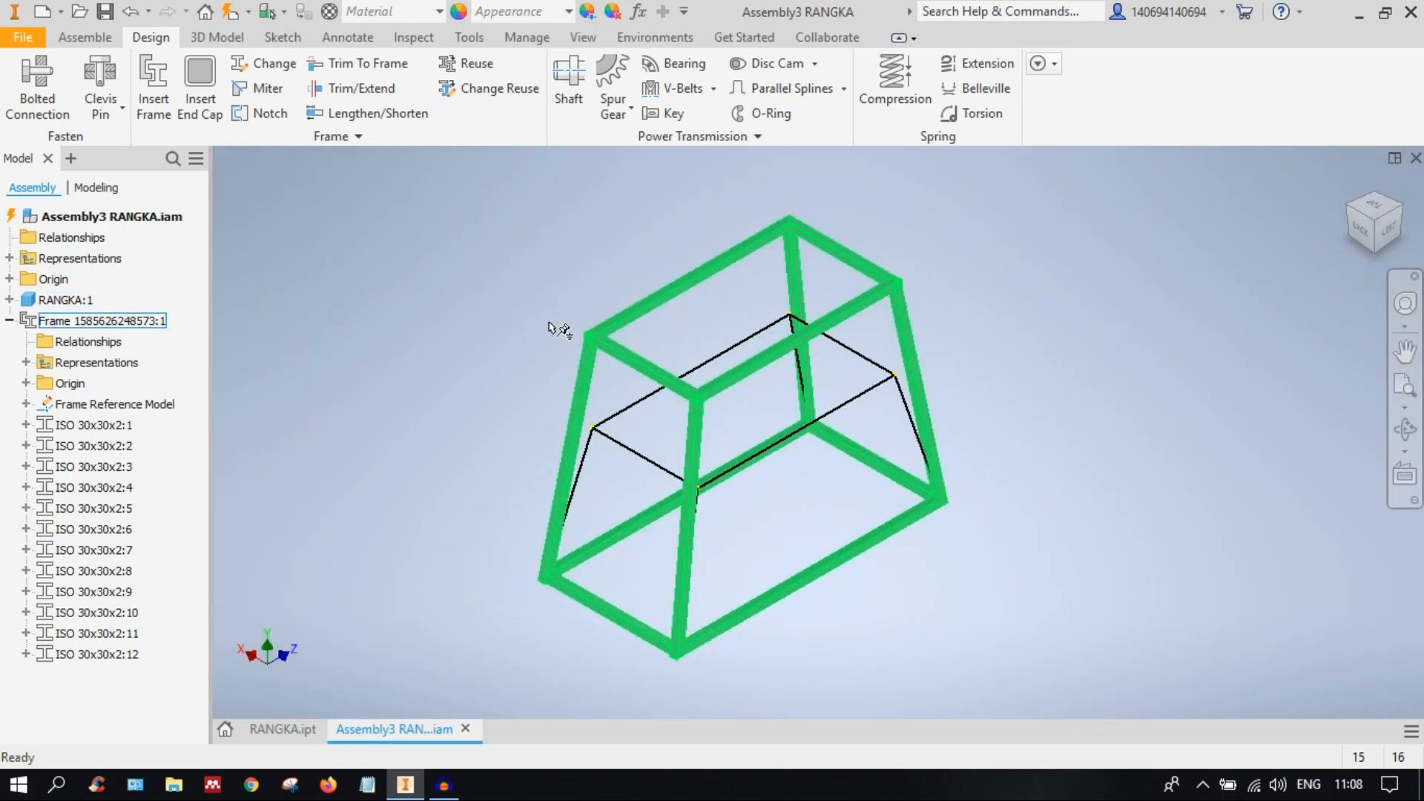
click(105, 11)
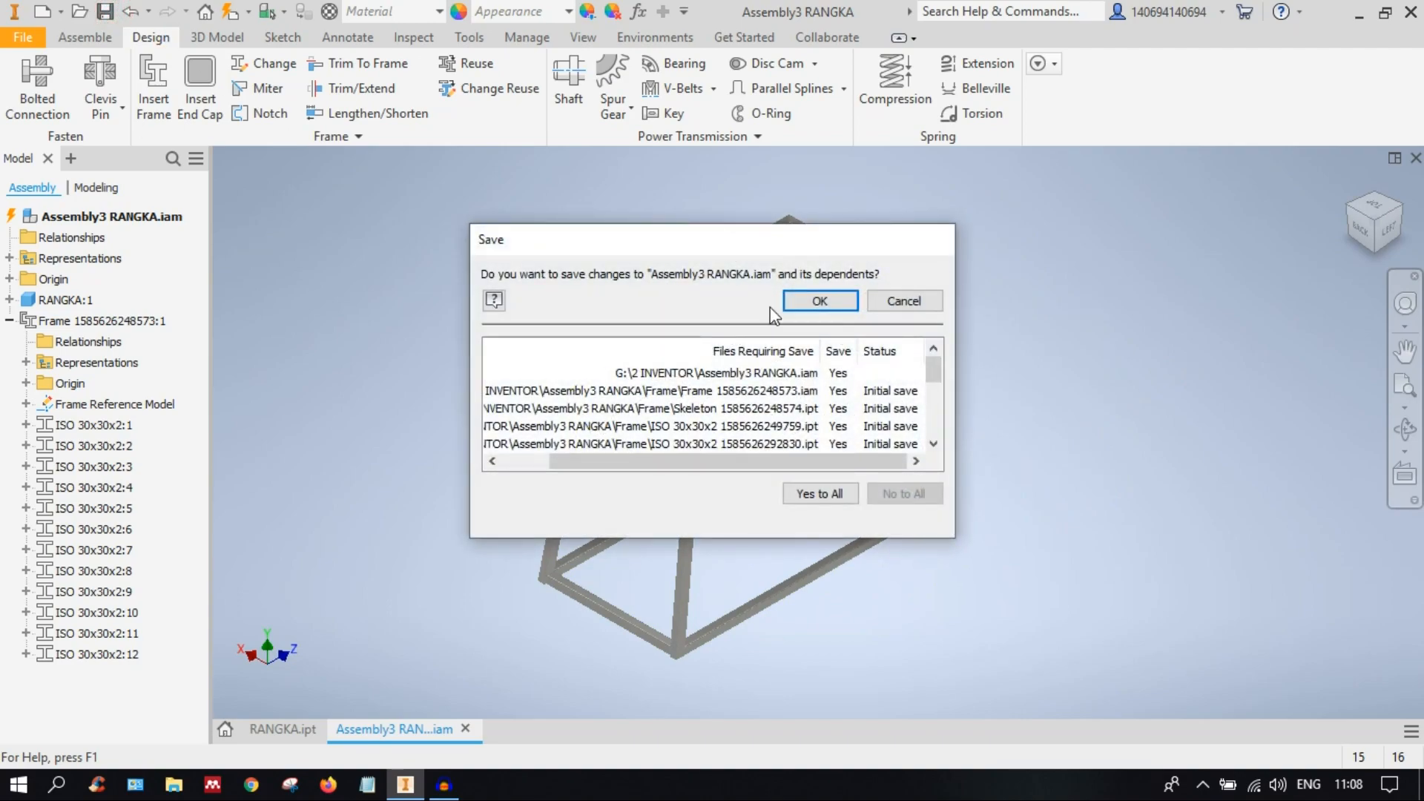
click(819, 300)
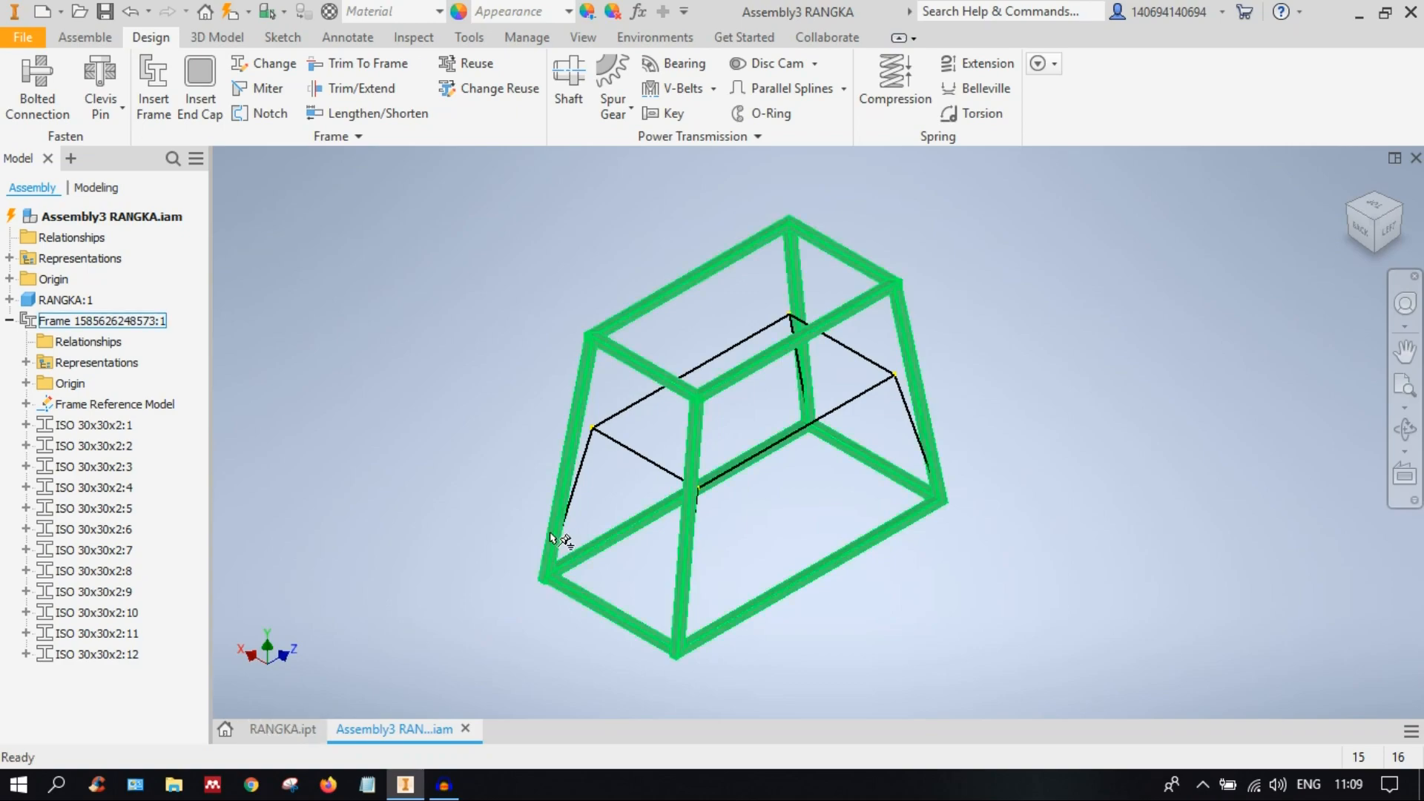
Step: Create a new part and start a 2D sketch on its front XY plane
click(275, 729)
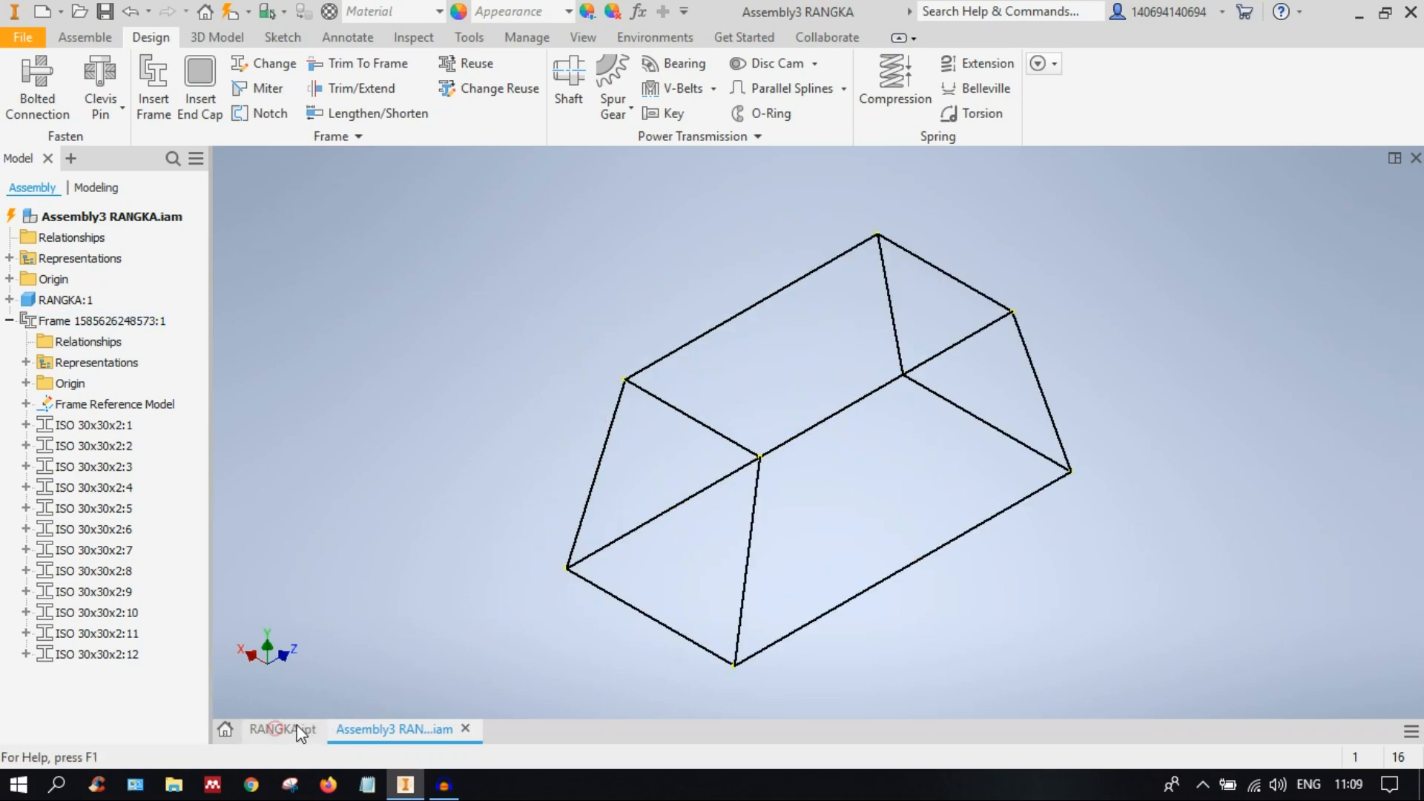
click(387, 729)
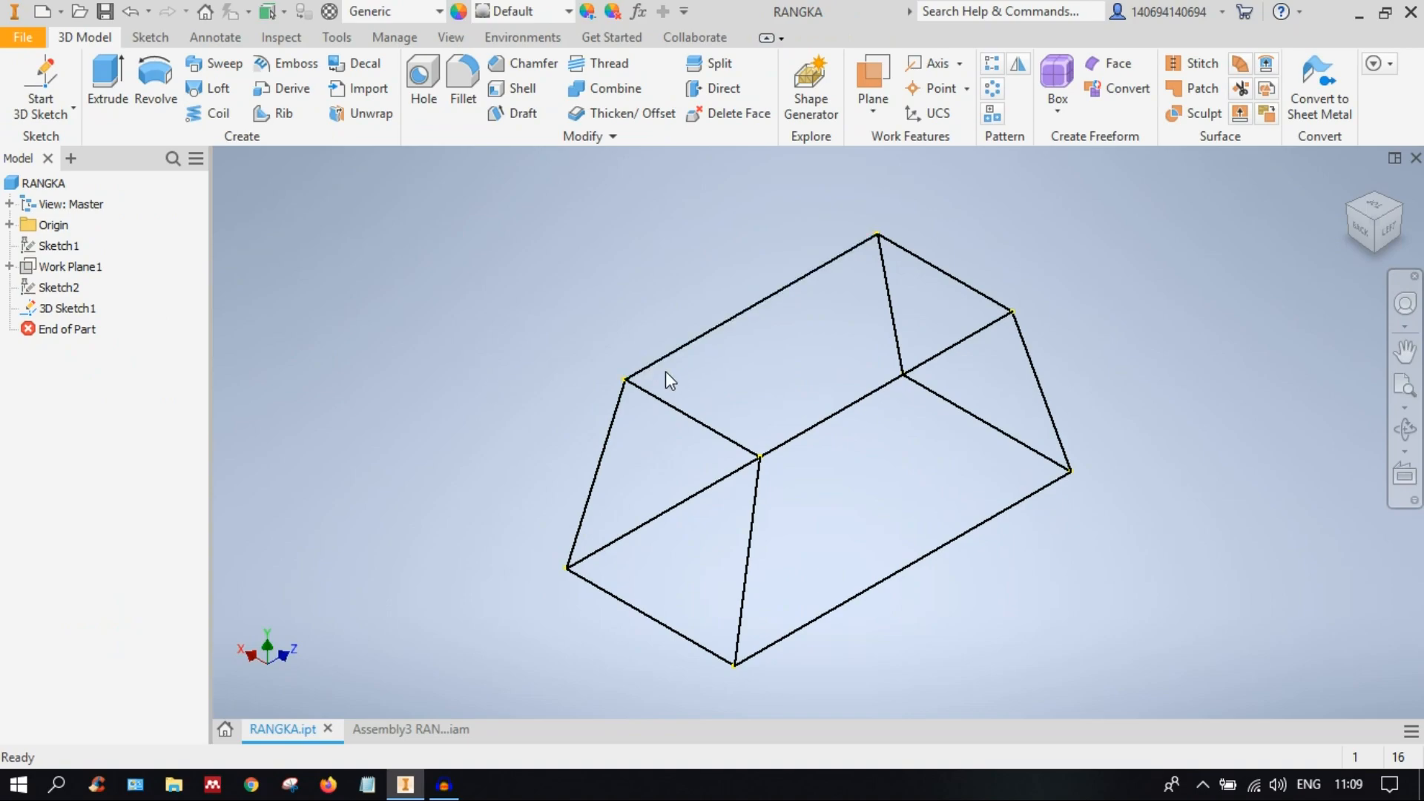
click(42, 12)
click(716, 224)
double_click(716, 224)
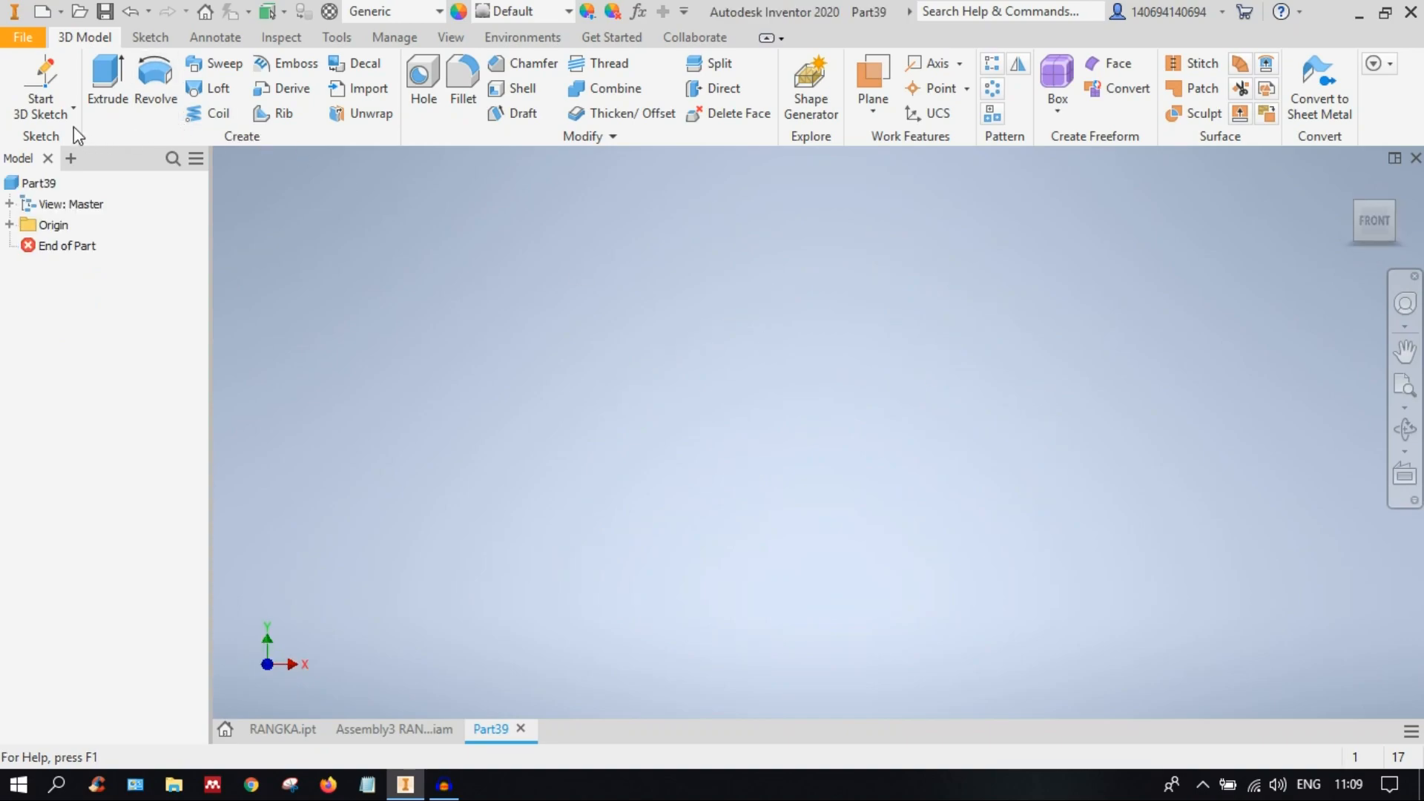
click(56, 120)
click(68, 151)
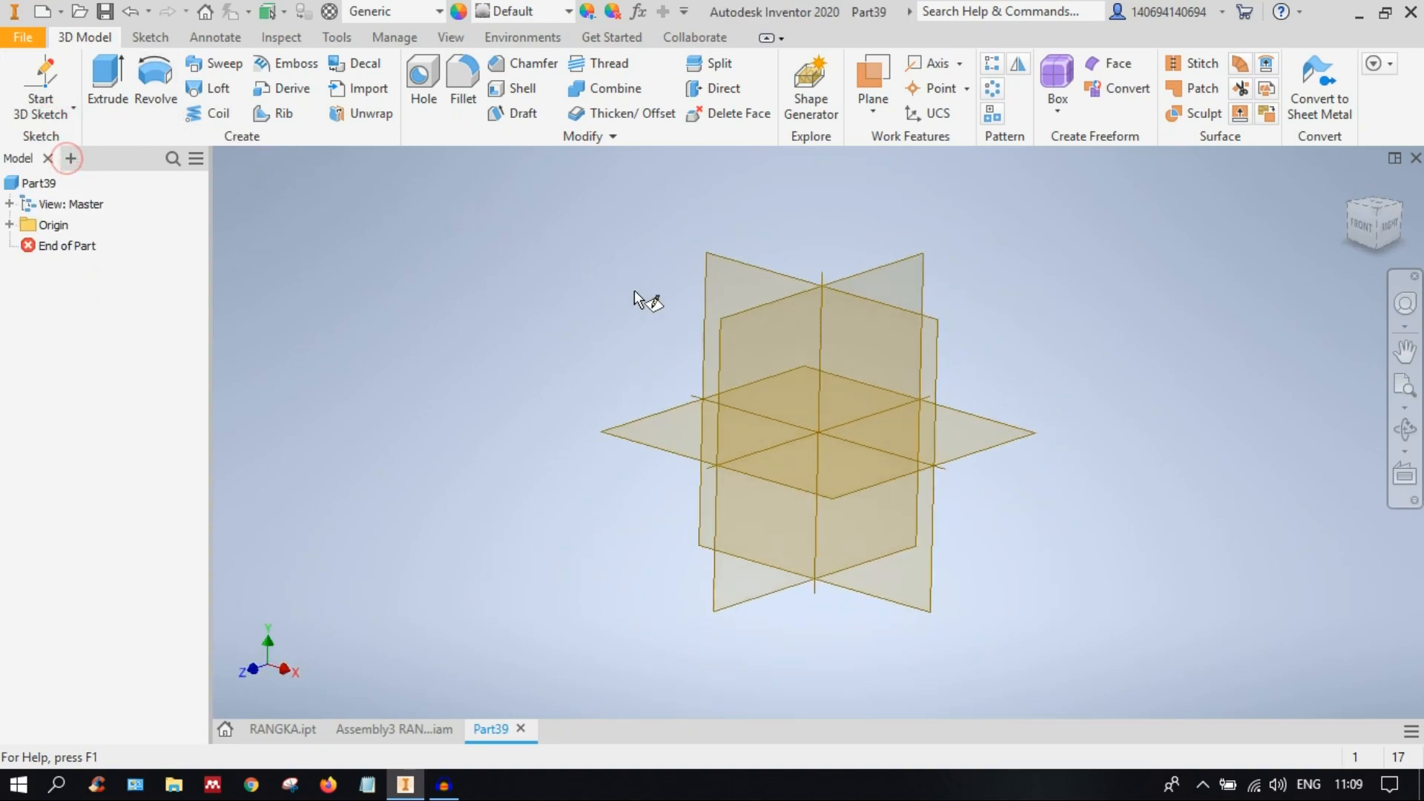
click(691, 283)
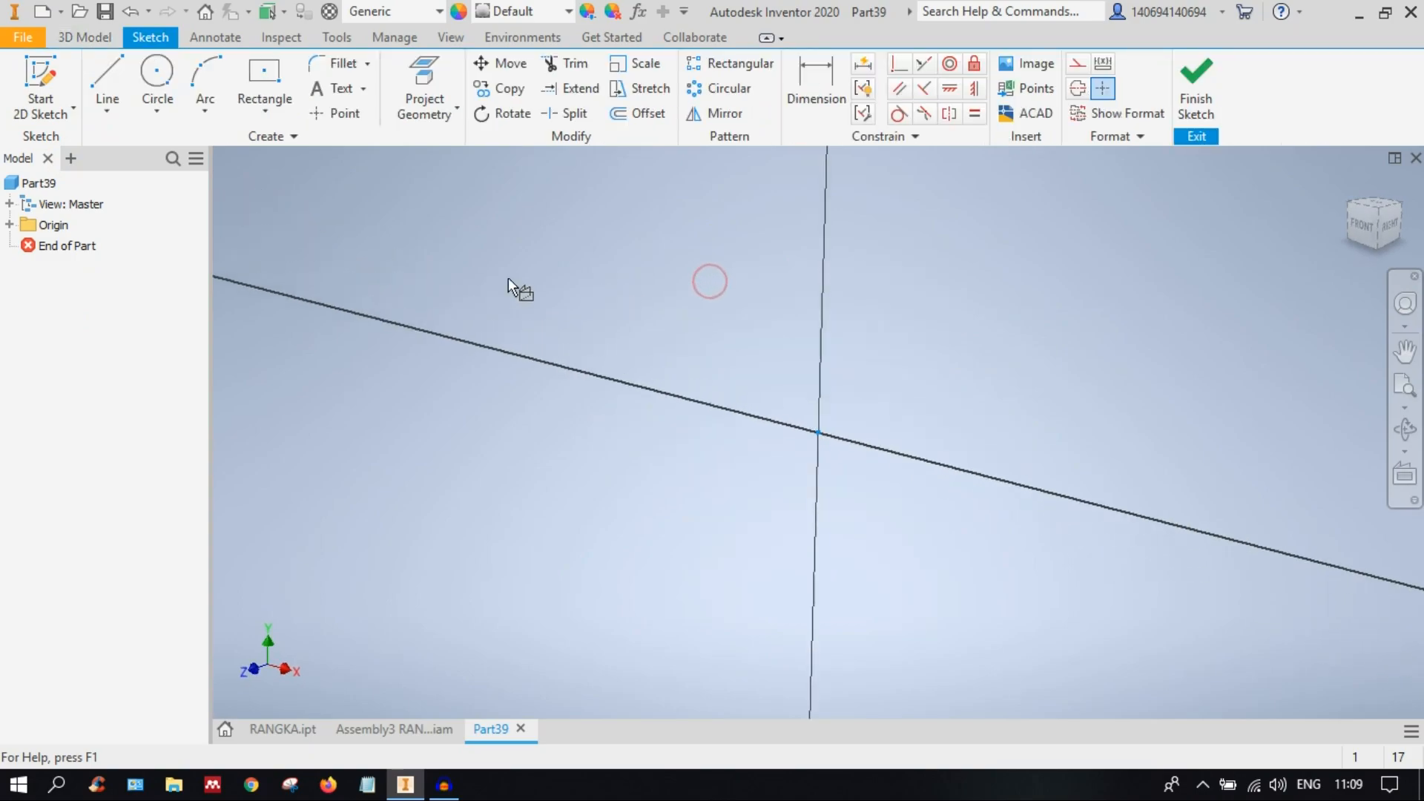
Step: Sketch a rectangle with diagonal construction lines around the sketch origin
click(157, 78)
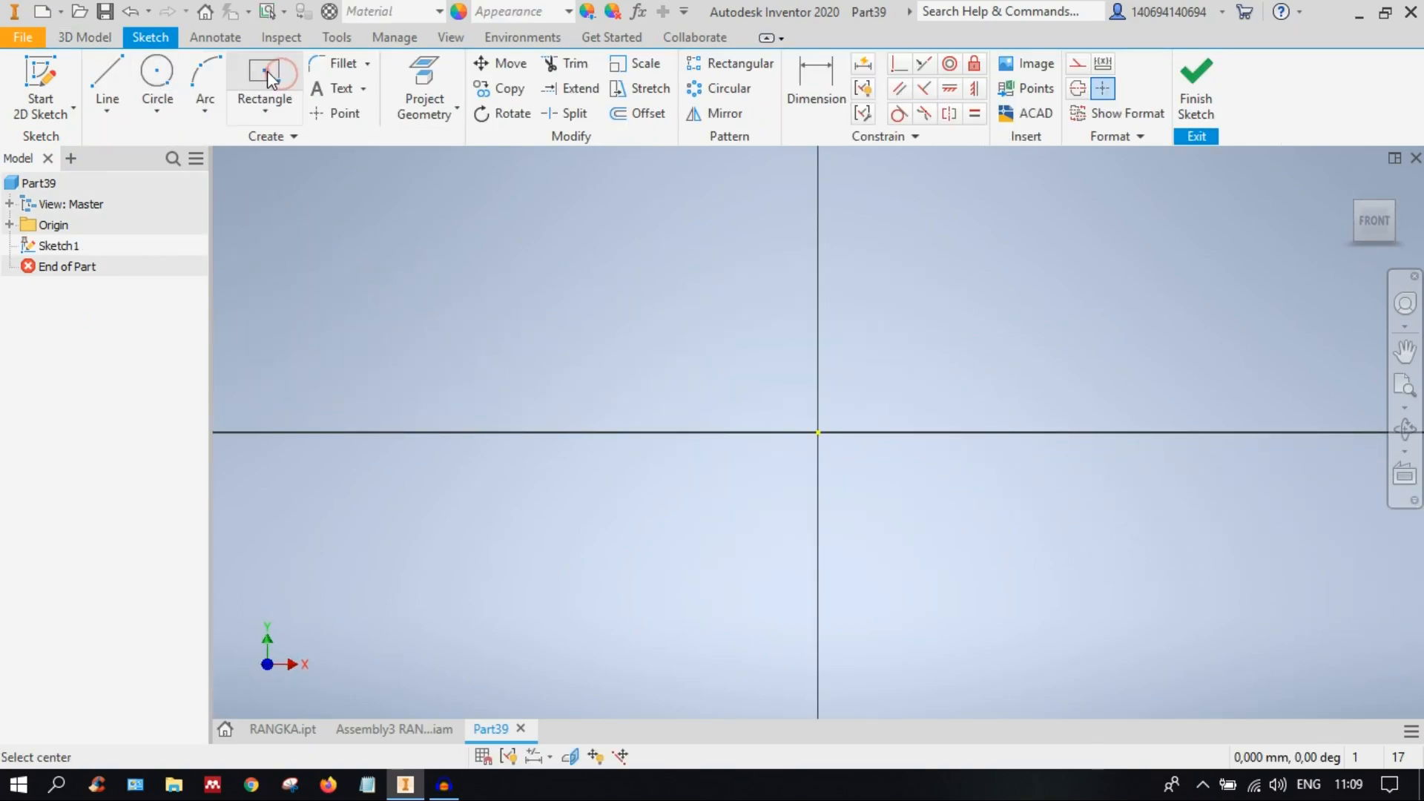
click(594, 238)
click(1170, 598)
scroll(901, 482, up, 6)
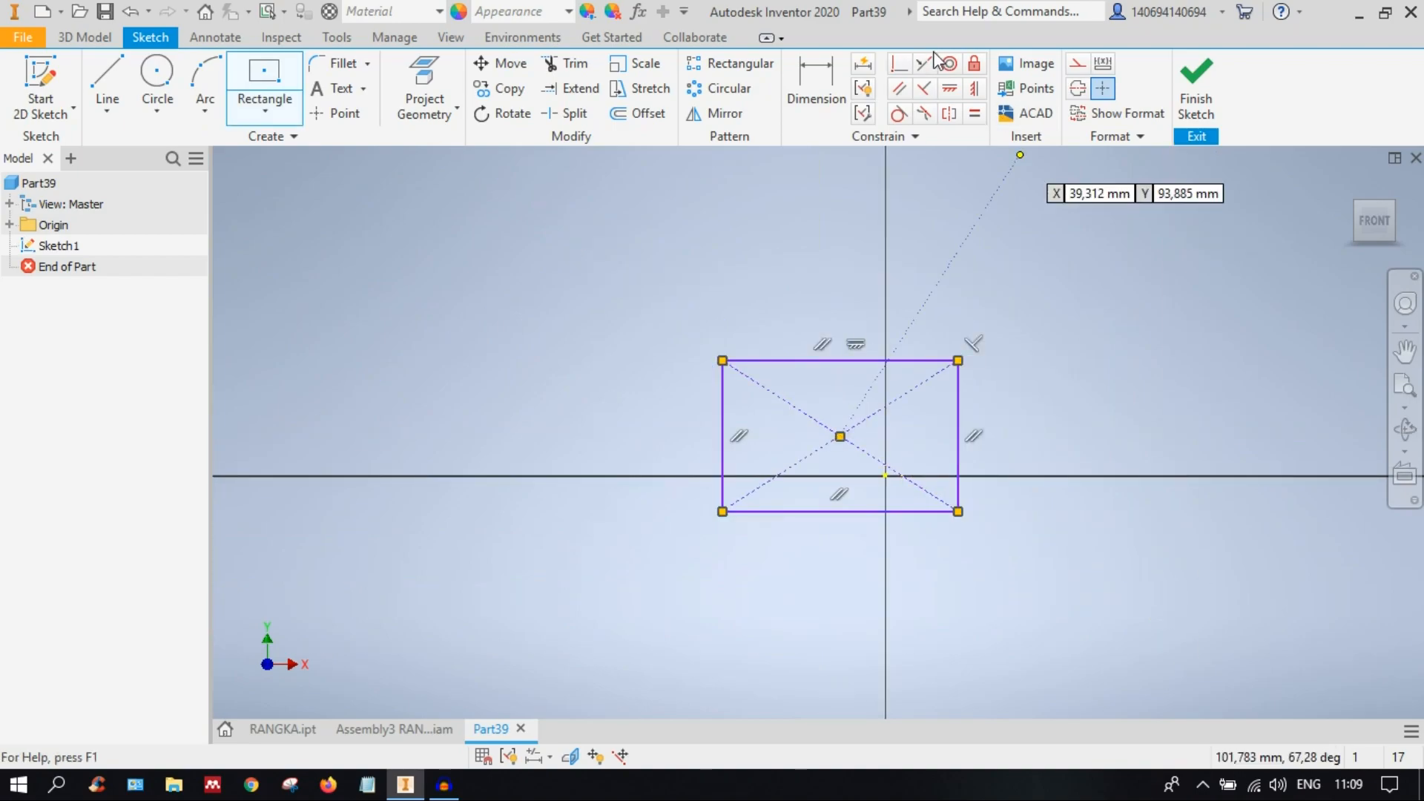
Step: Constrain the rectangle's center point coincident with the sketch origin
click(899, 63)
click(838, 435)
click(887, 477)
right_click(1044, 339)
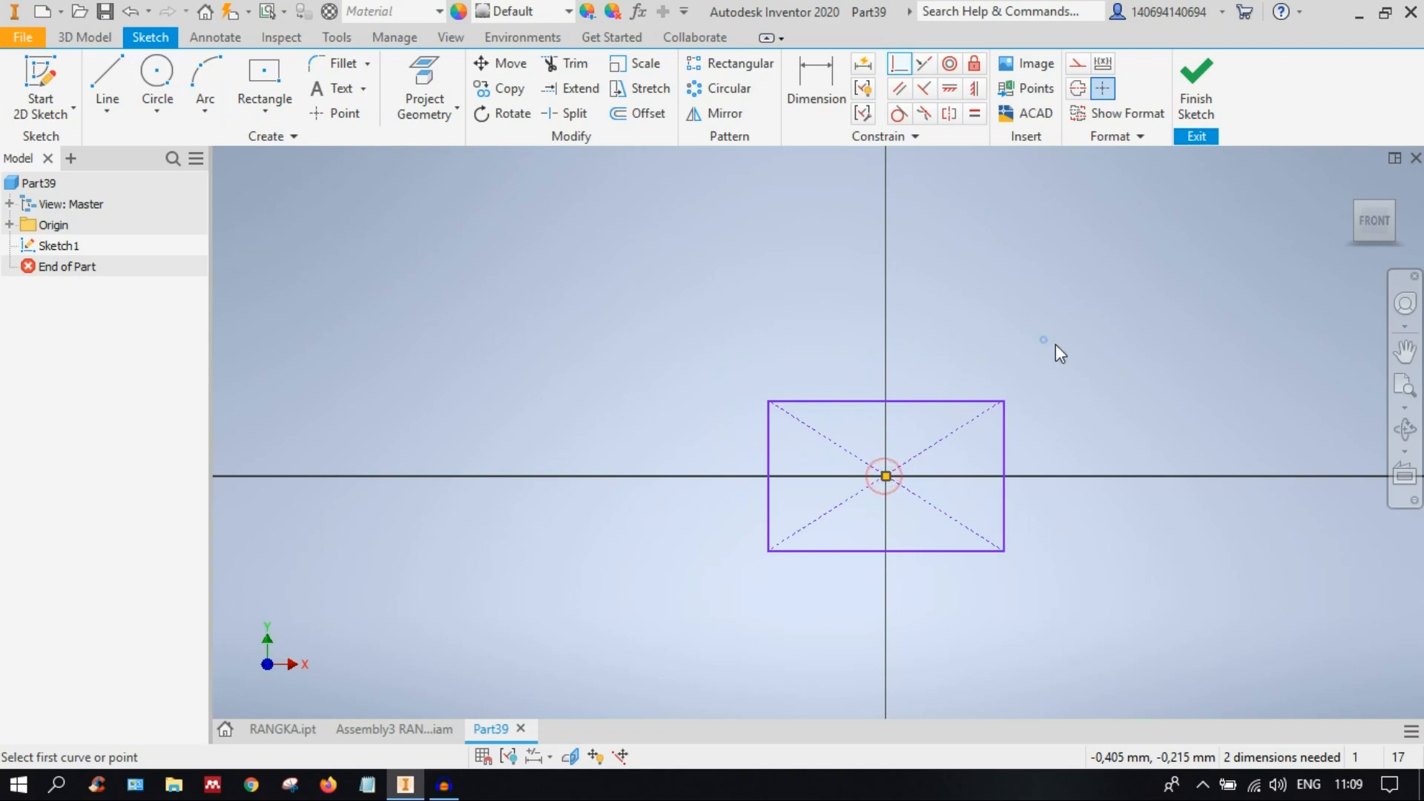
Step: Finish the rectangle sketch and extrude its profile 10 mm into a solid block
click(1120, 346)
click(1197, 93)
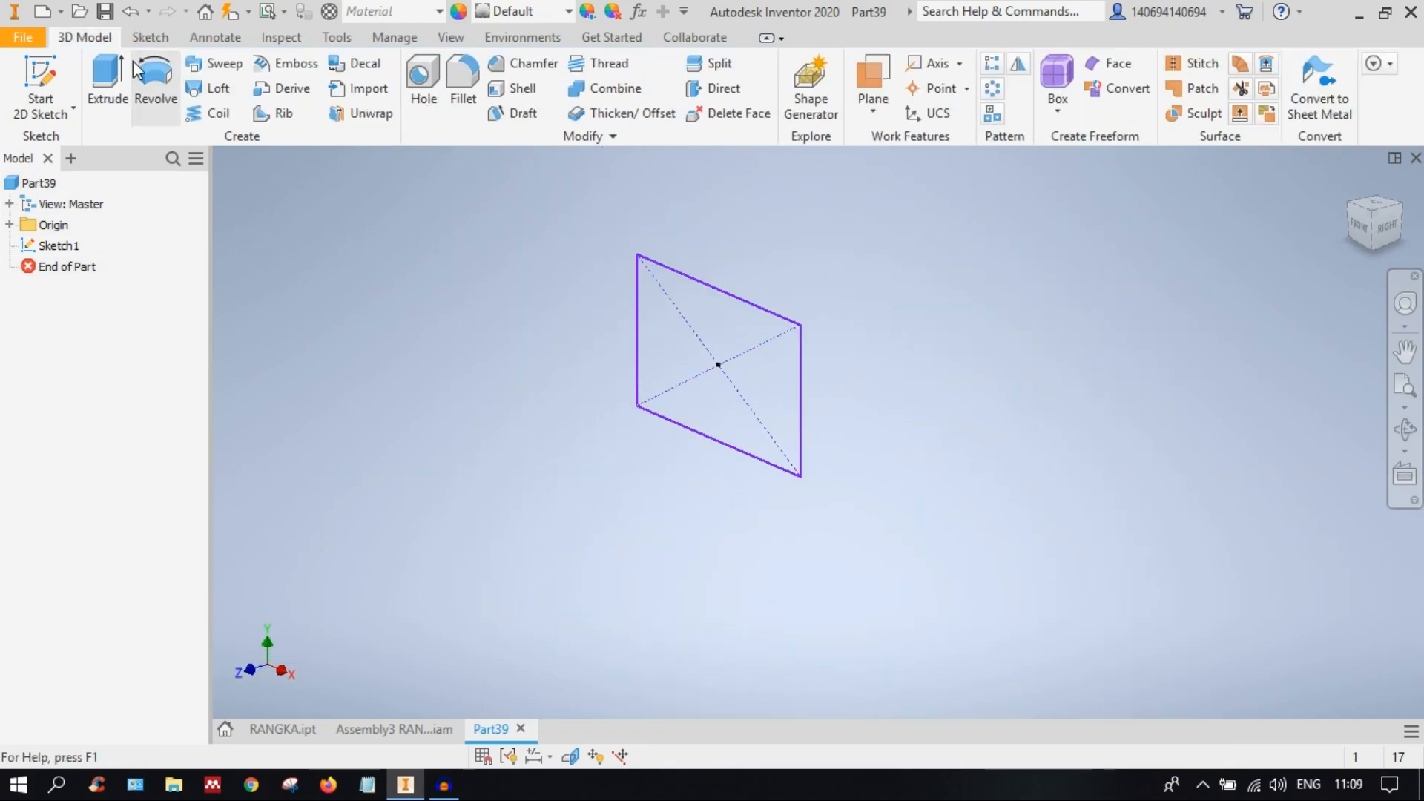
click(108, 76)
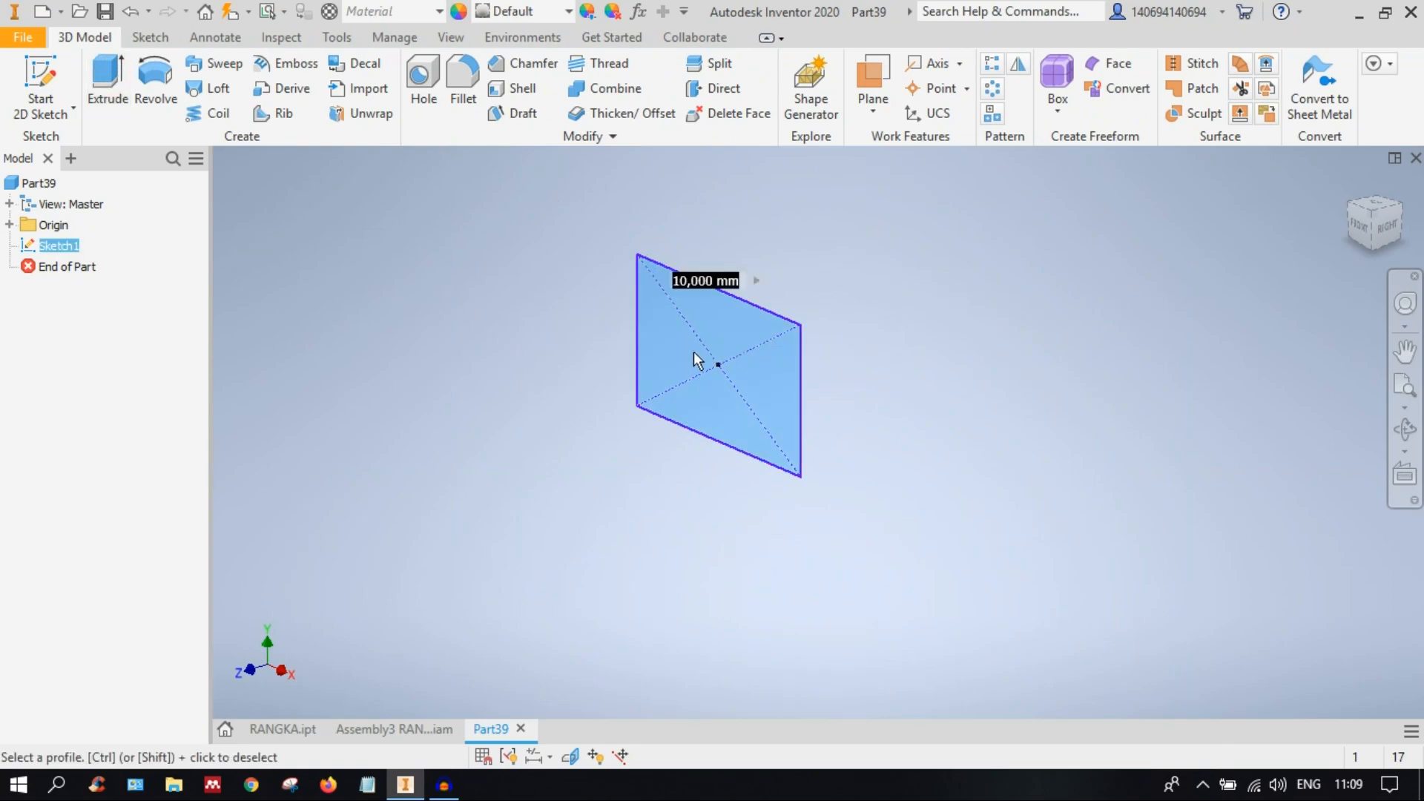
click(735, 345)
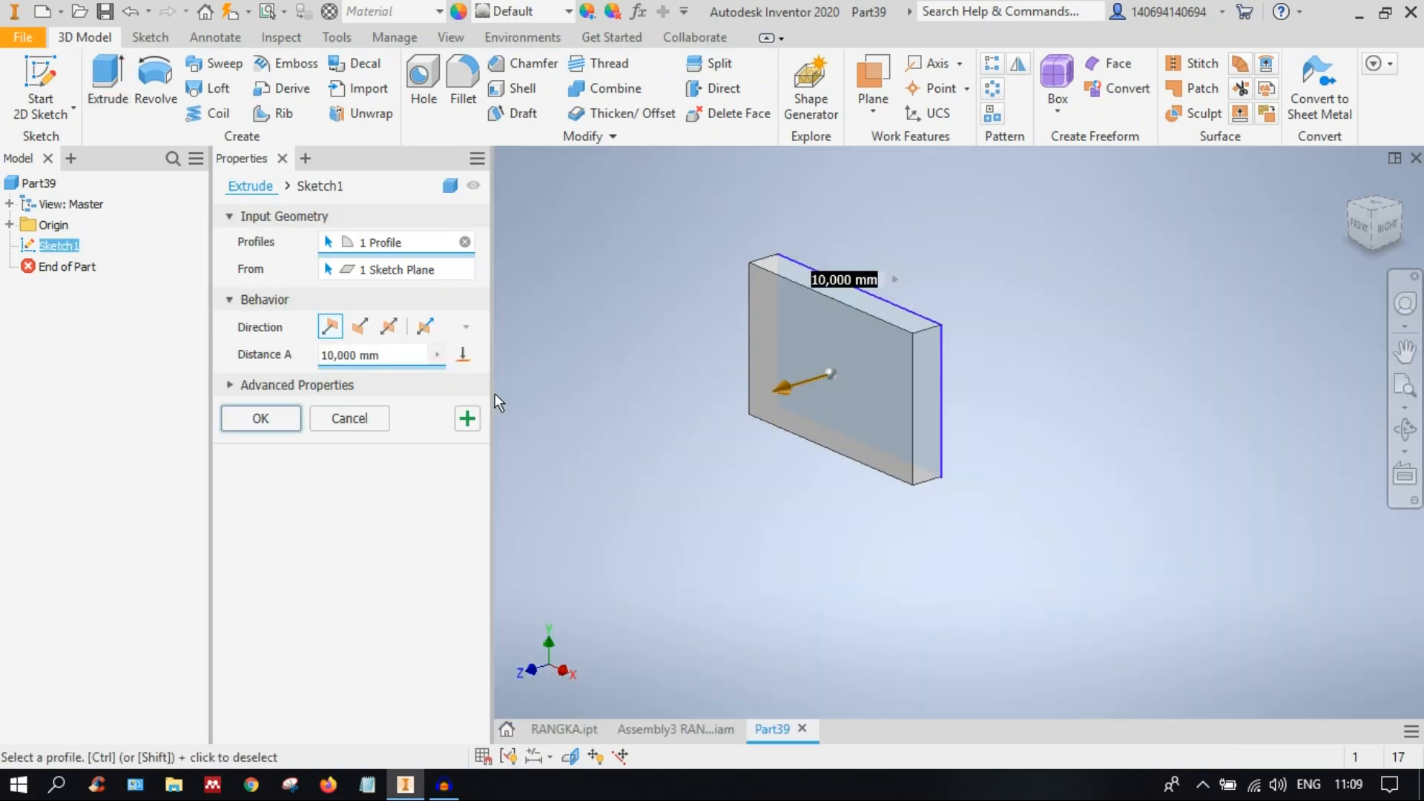
click(288, 419)
Step: Start a 2D sketch on a new work plane offset 50 mm outward from the block's narrow right side face
scroll(559, 380, up, 5)
scroll(620, 381, down, 5)
middle_drag(647, 395, 803, 399)
scroll(696, 428, down, 3)
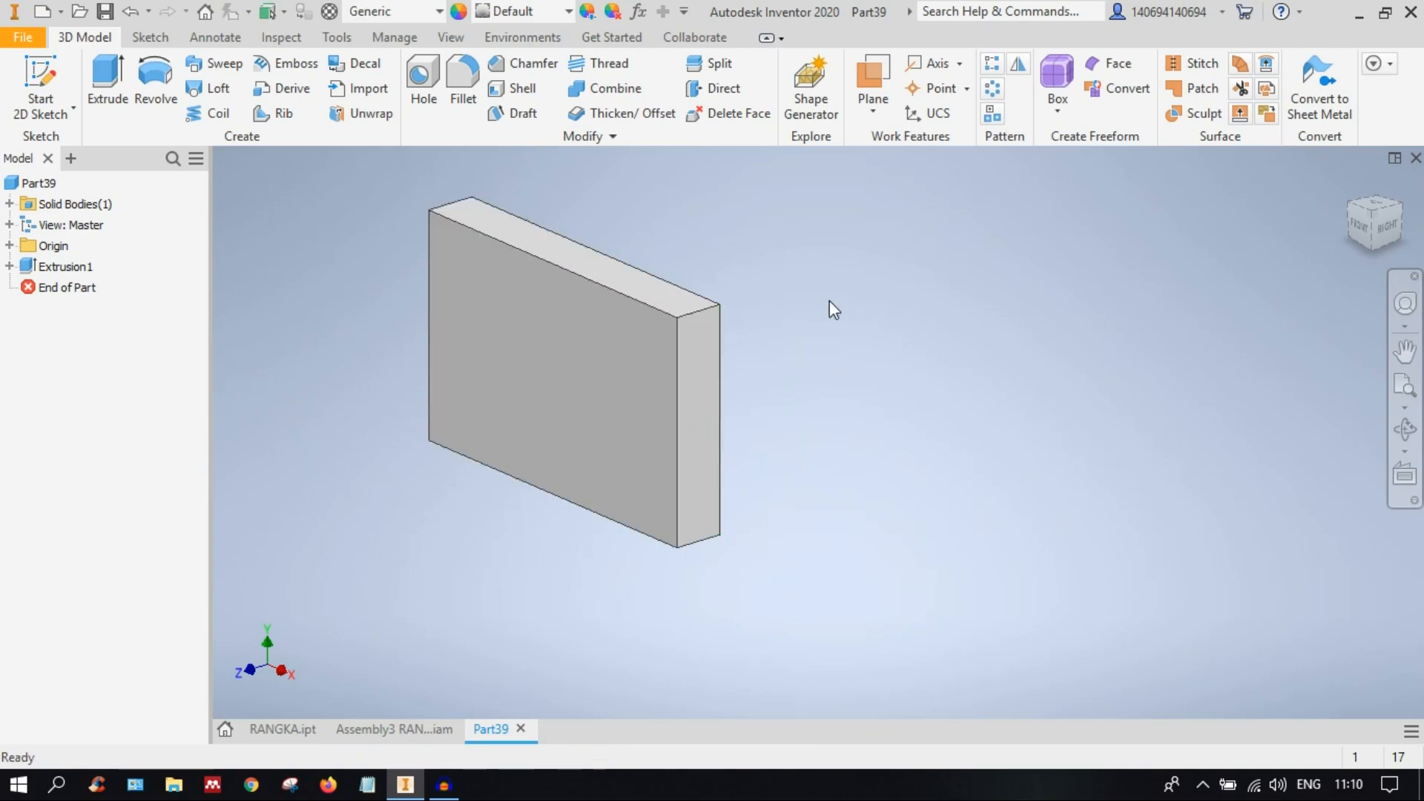
click(701, 389)
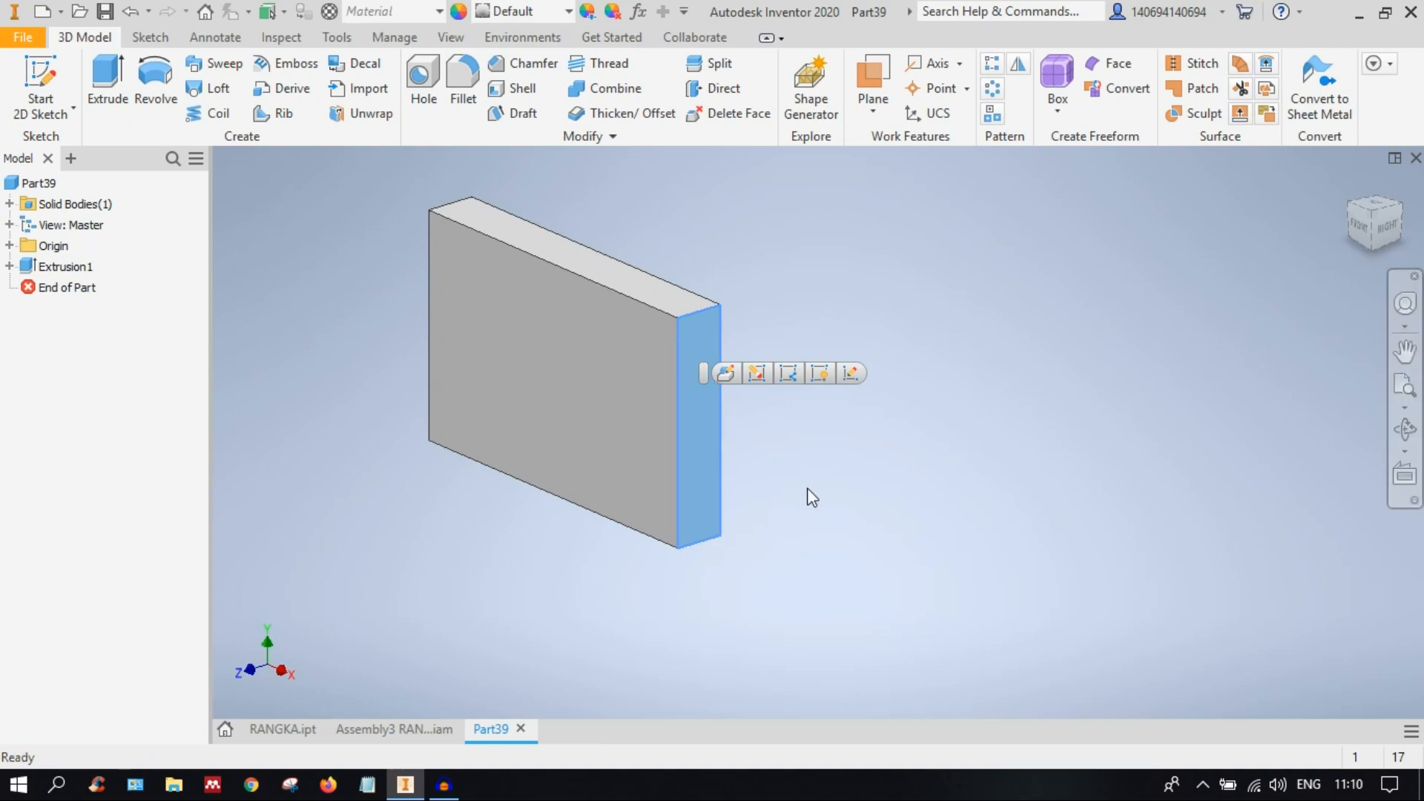
click(957, 446)
scroll(890, 465, up, 4)
mouse_move(773, 409)
middle_down()
mouse_move(834, 431)
mouse_move(795, 310)
mouse_move(764, 293)
middle_up()
scroll(797, 392, down, 5)
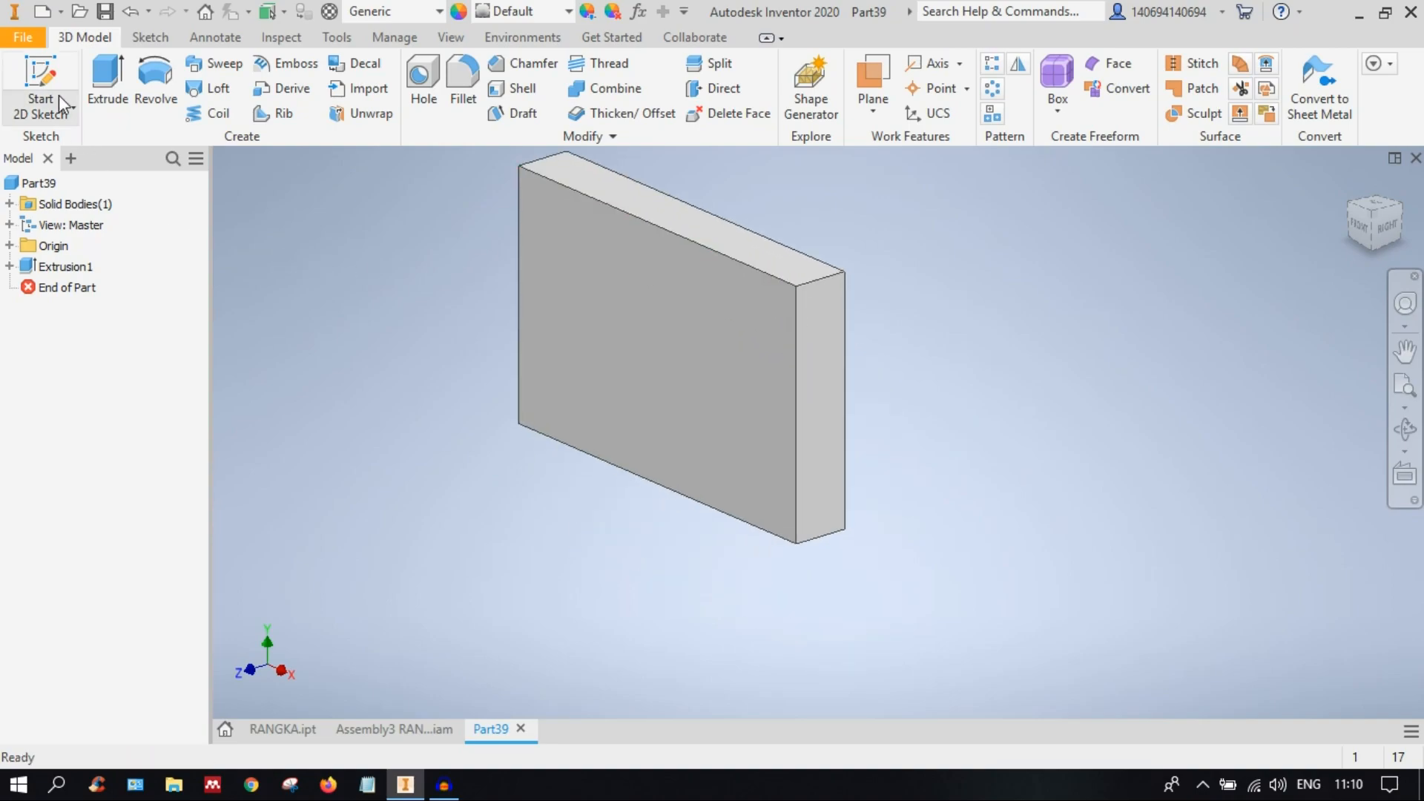
click(41, 76)
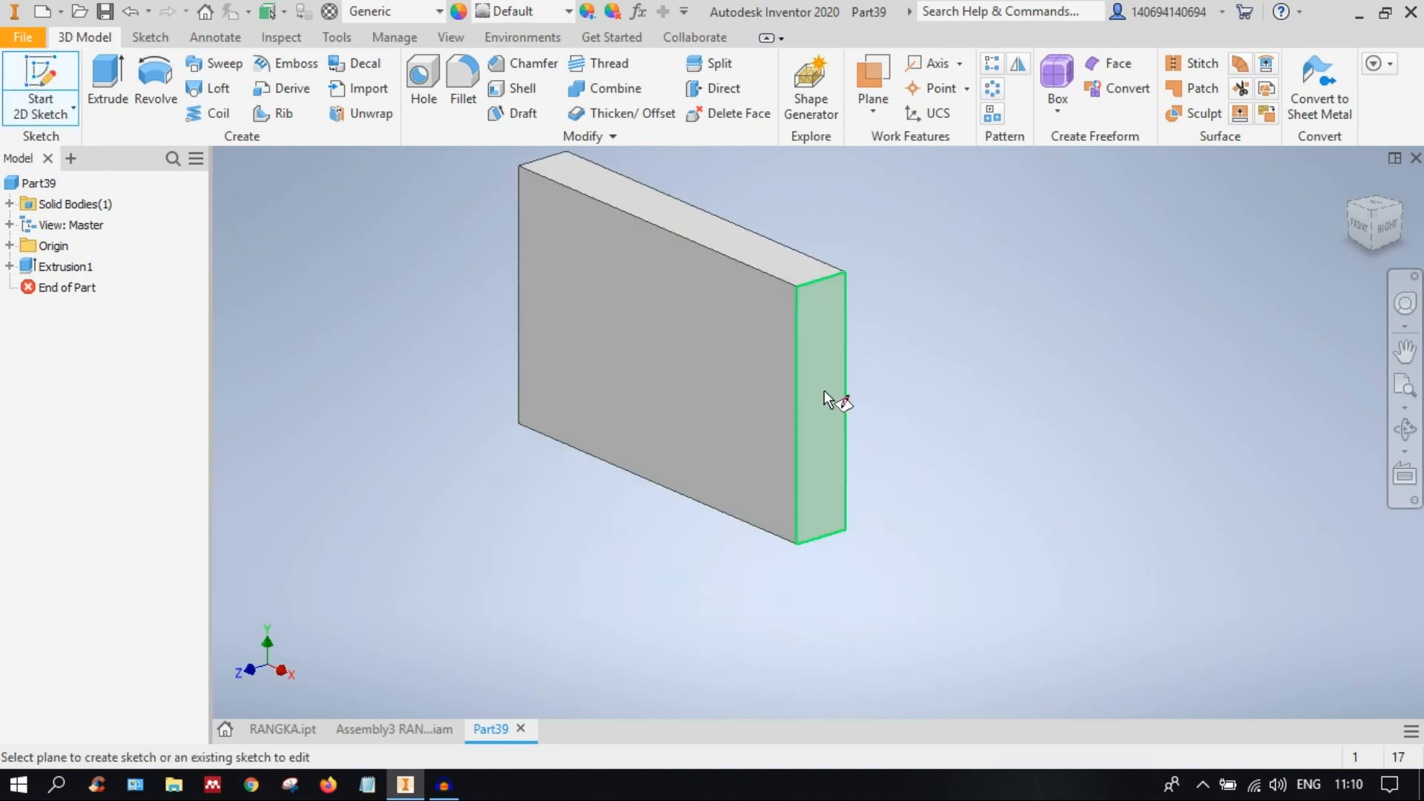
drag(825, 366, 949, 495)
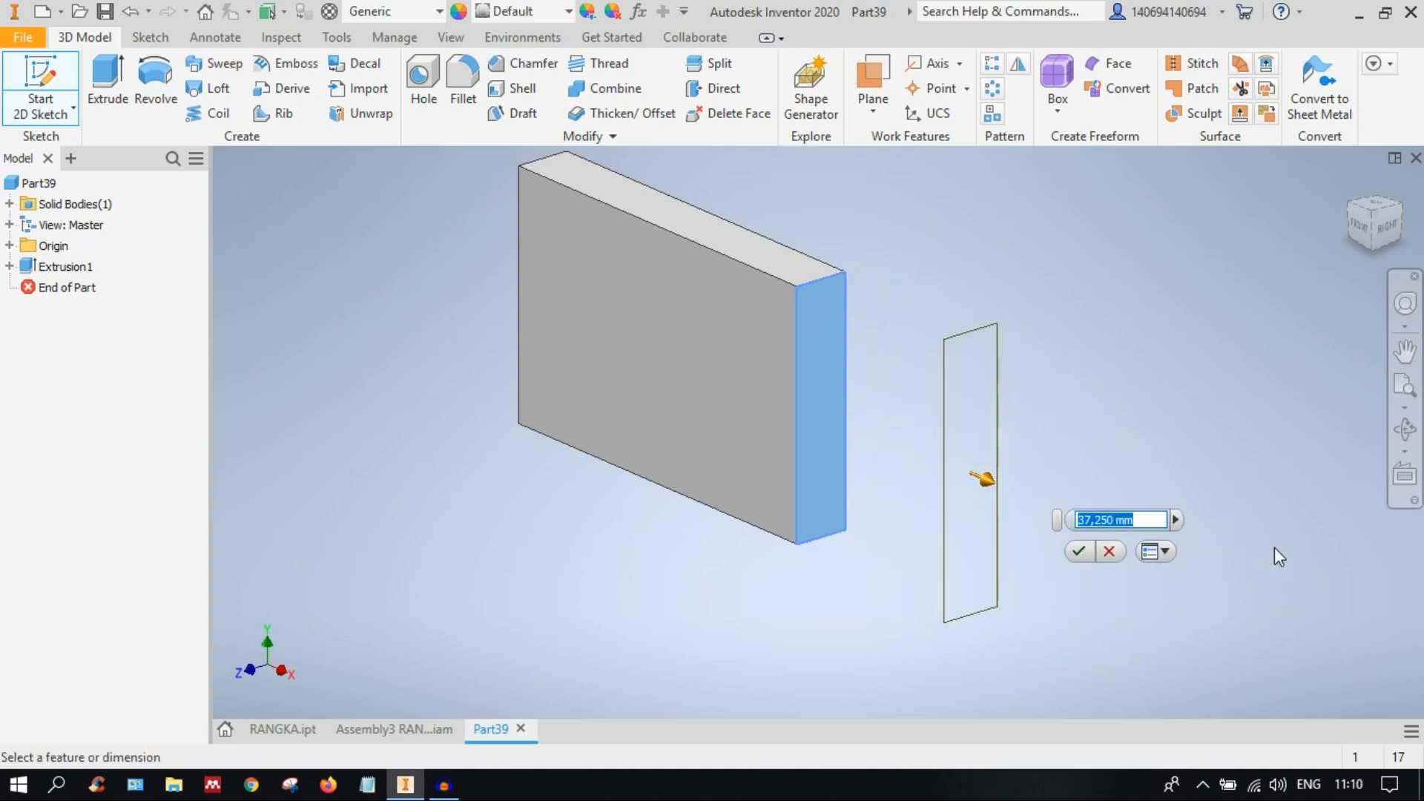
text(50)
key(Return)
key(s)
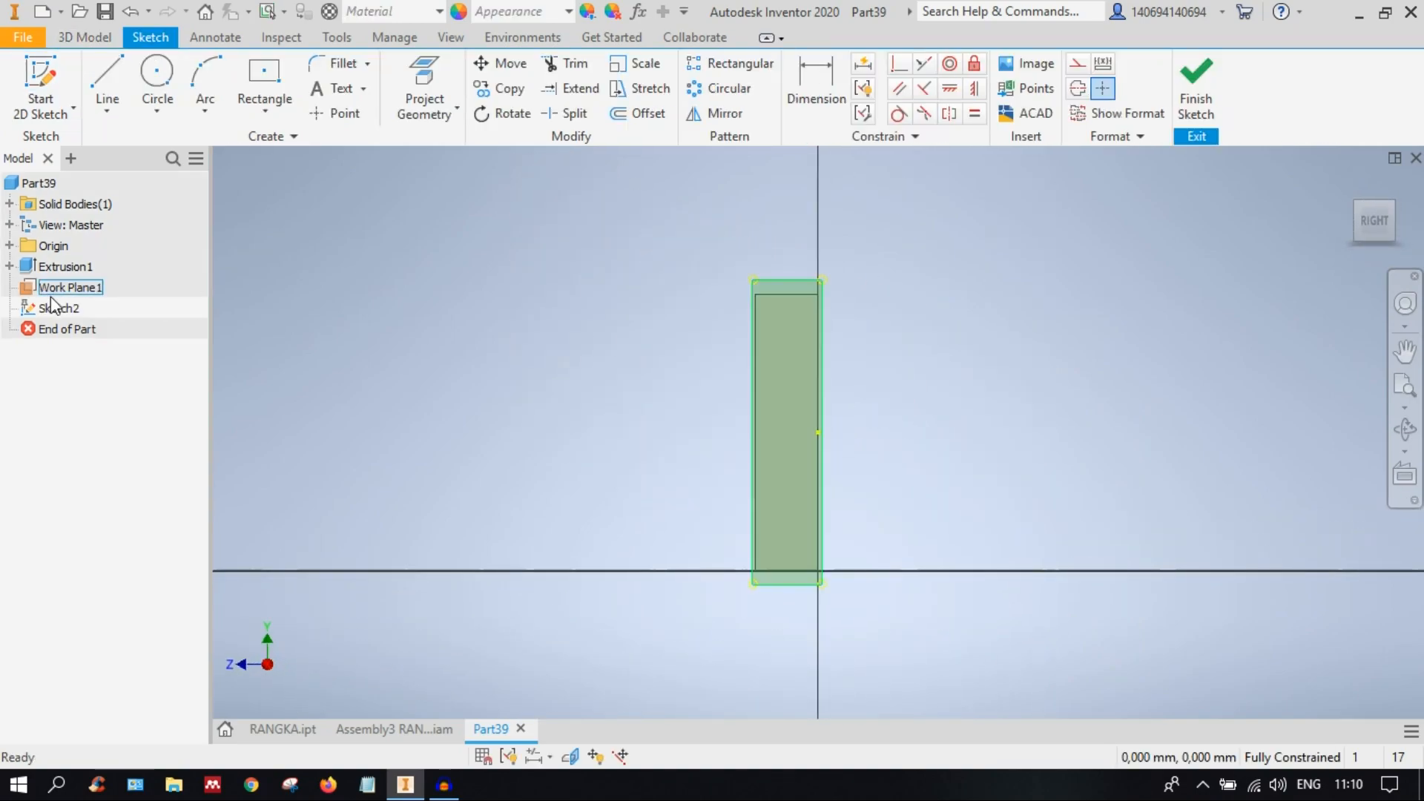
Step: Inspect the offset work plane's position relative to the block in an isometric view
click(52, 287)
shift+middle_drag(911, 420, 954, 434)
click(1368, 211)
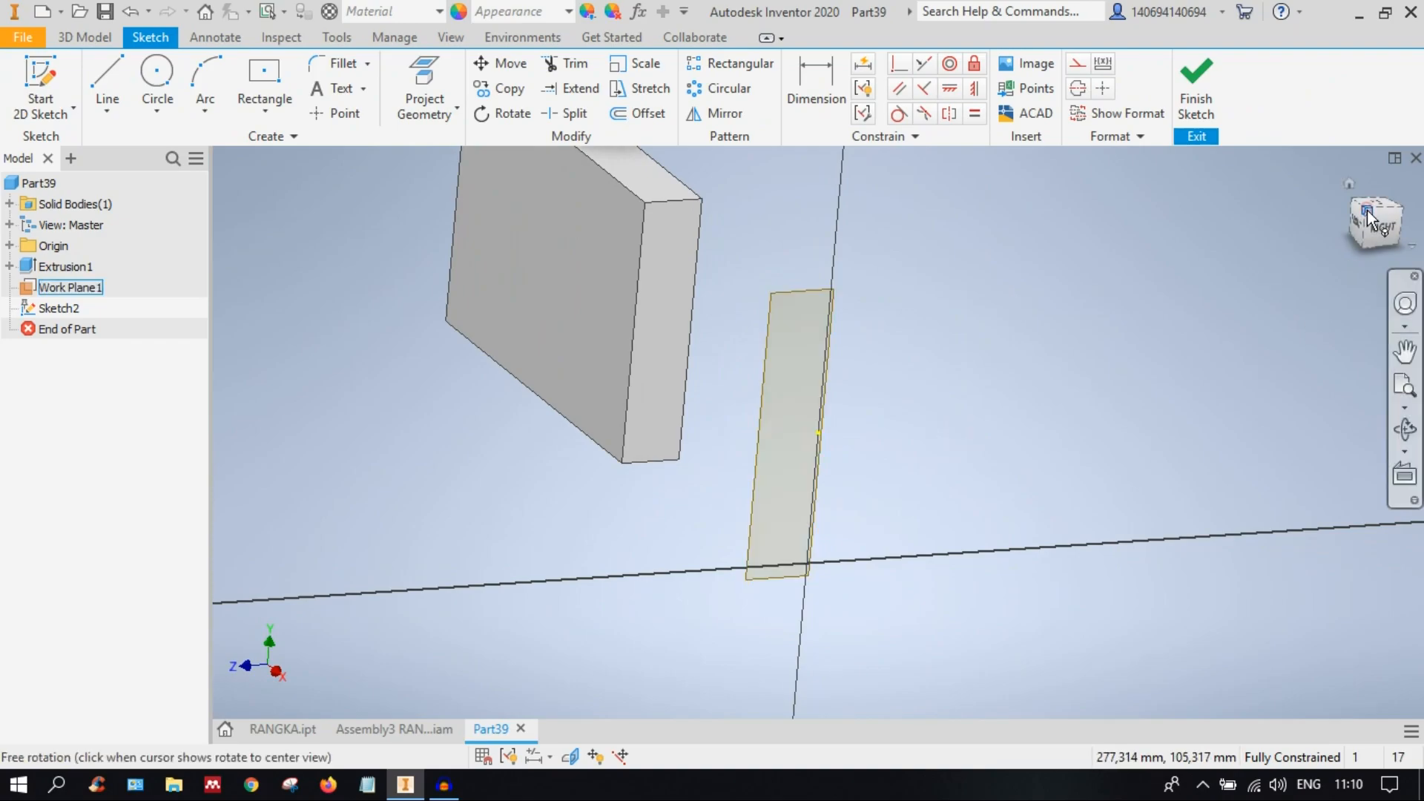
scroll(1057, 467, down, 3)
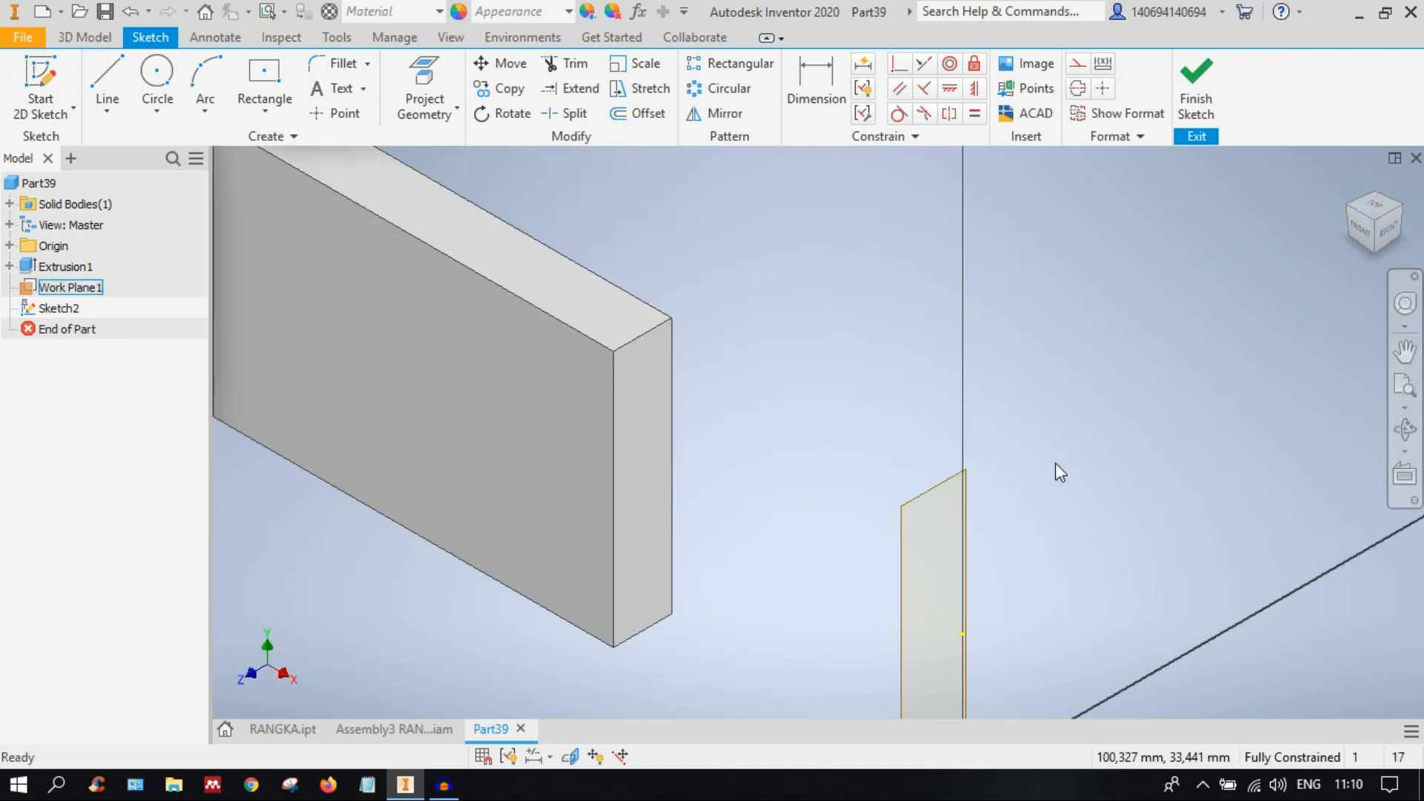
scroll(1028, 475, up, 3)
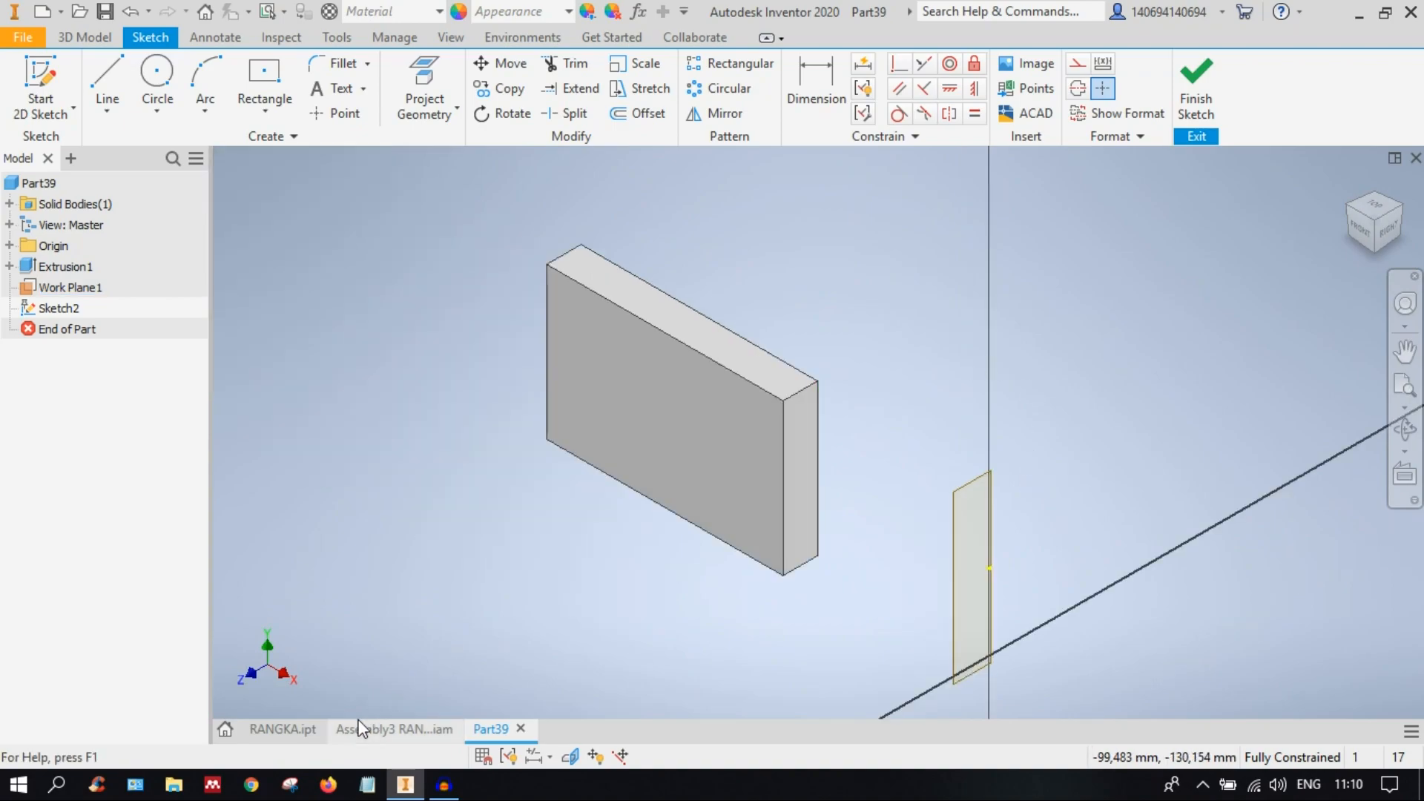
Step: Return to the Assembly3 RANGKA.iam assembly and pick its steel frame
click(391, 729)
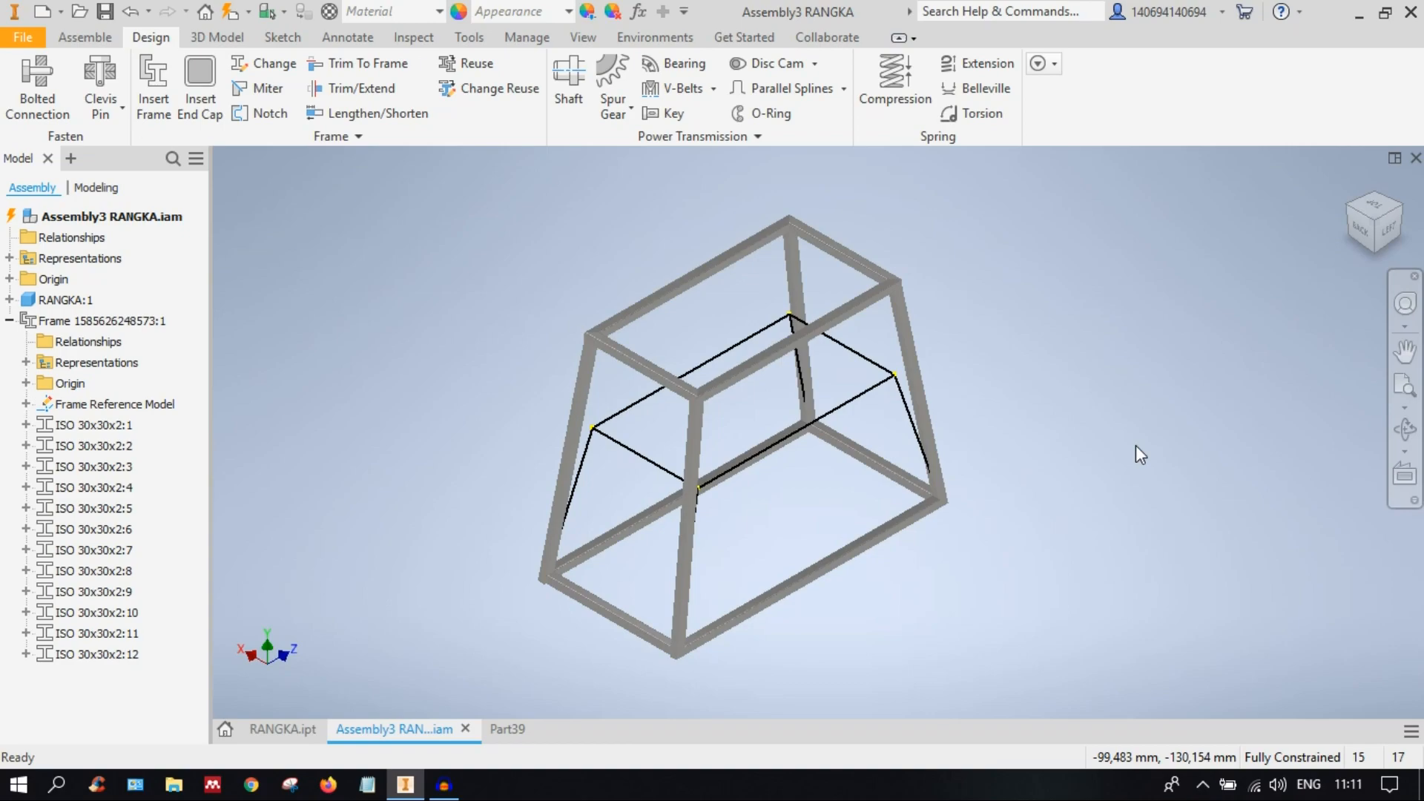
click(144, 39)
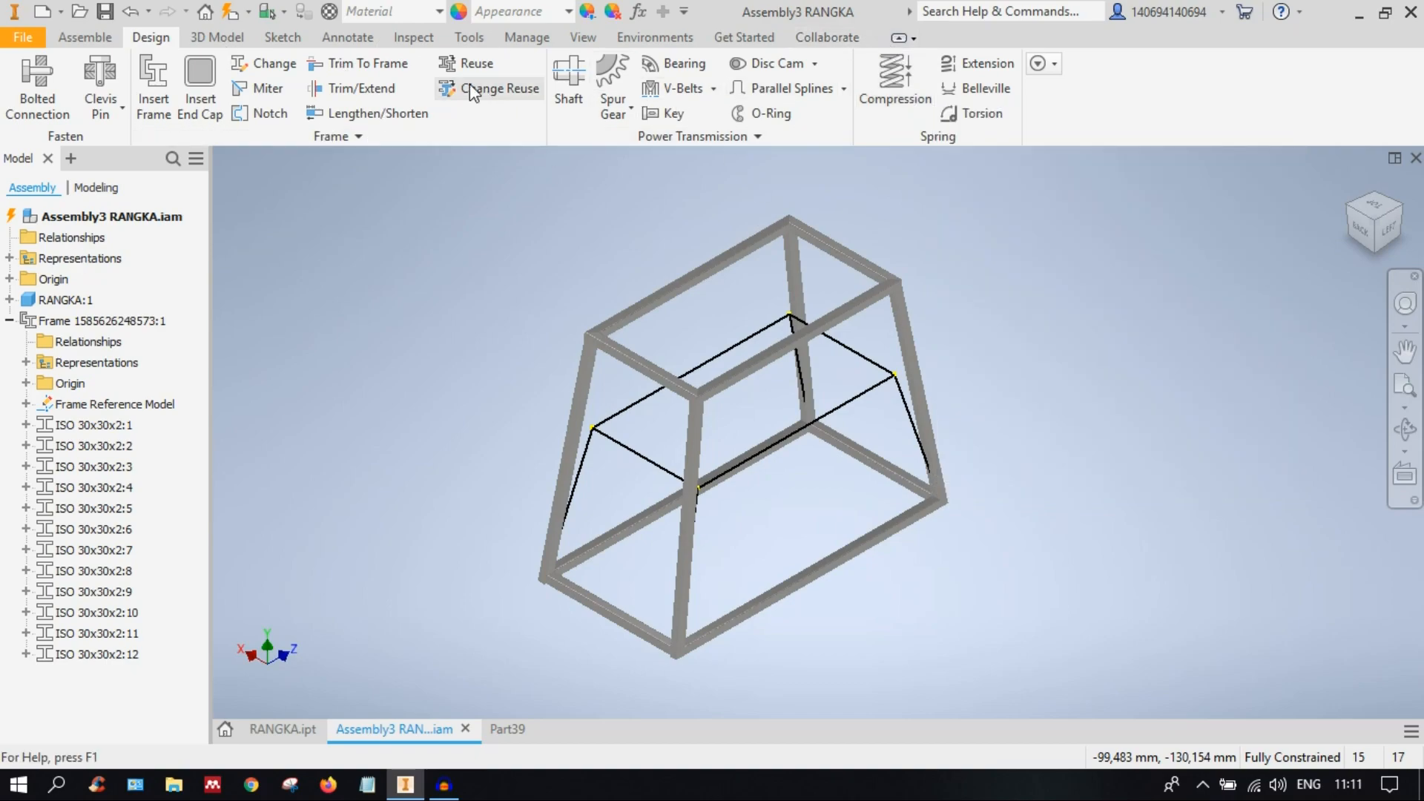
click(755, 256)
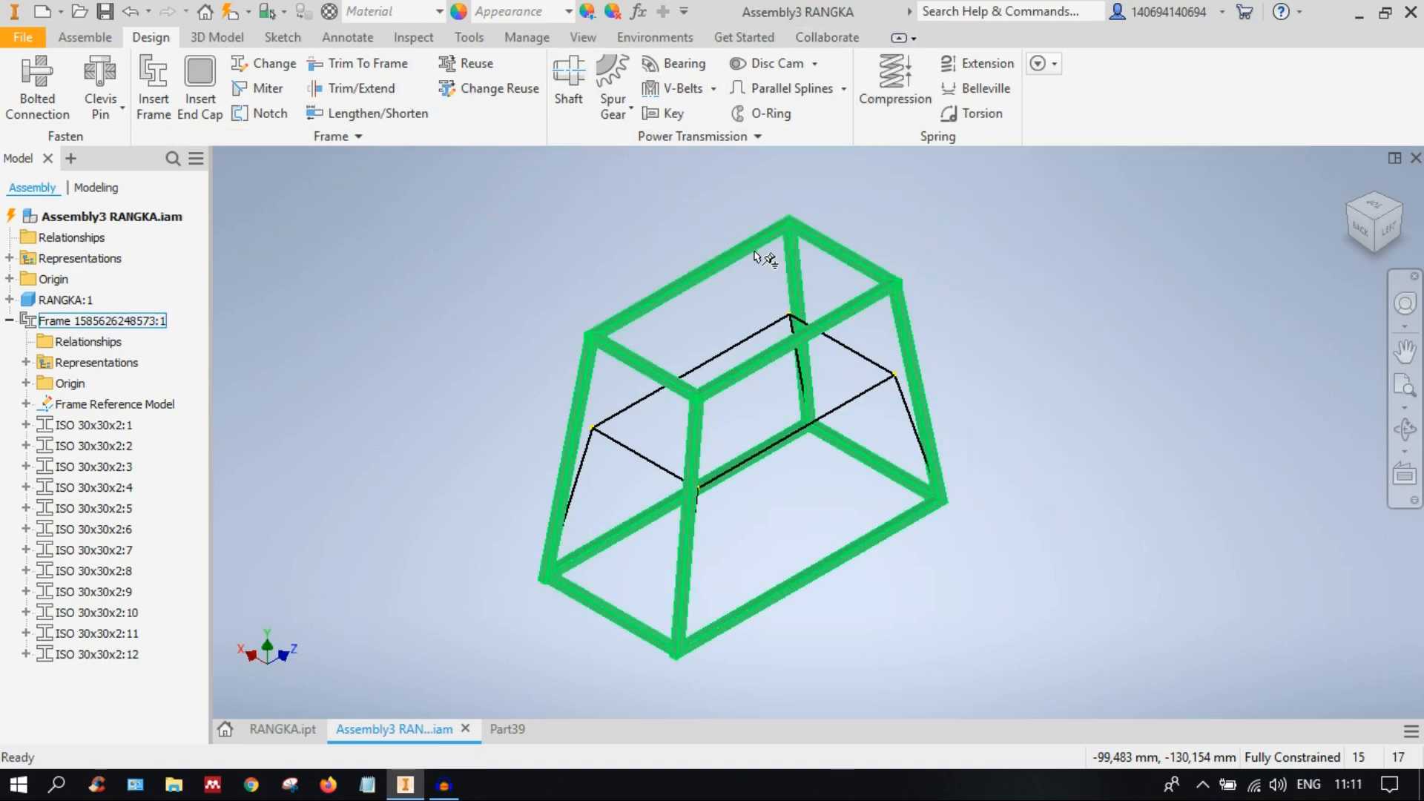